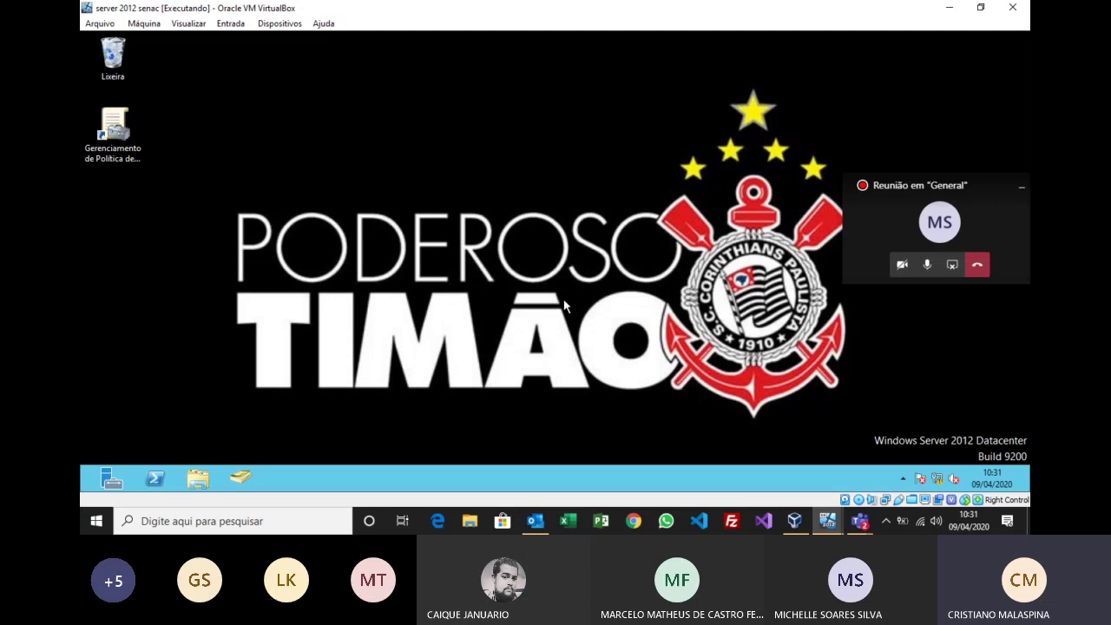
Step: Return to the Windows Server 2012 VM and launch Server Manager to show its dashboard
{"action": "left_click", "coordinate": [867, 527]}
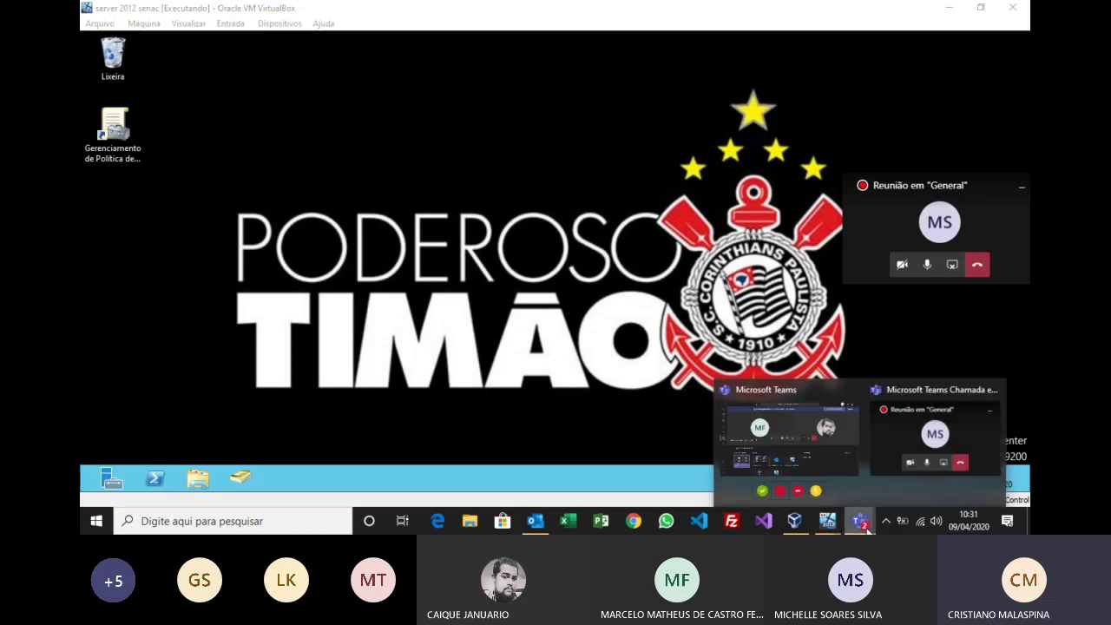
{"action": "left_click", "coordinate": [665, 178]}
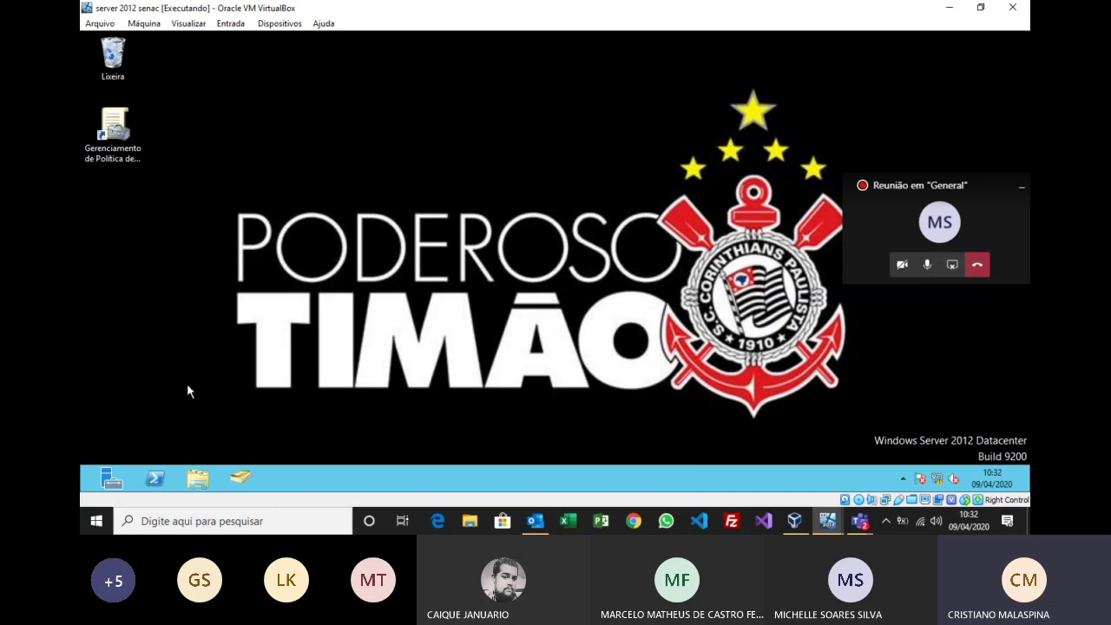
{"action": "left_click", "coordinate": [112, 477]}
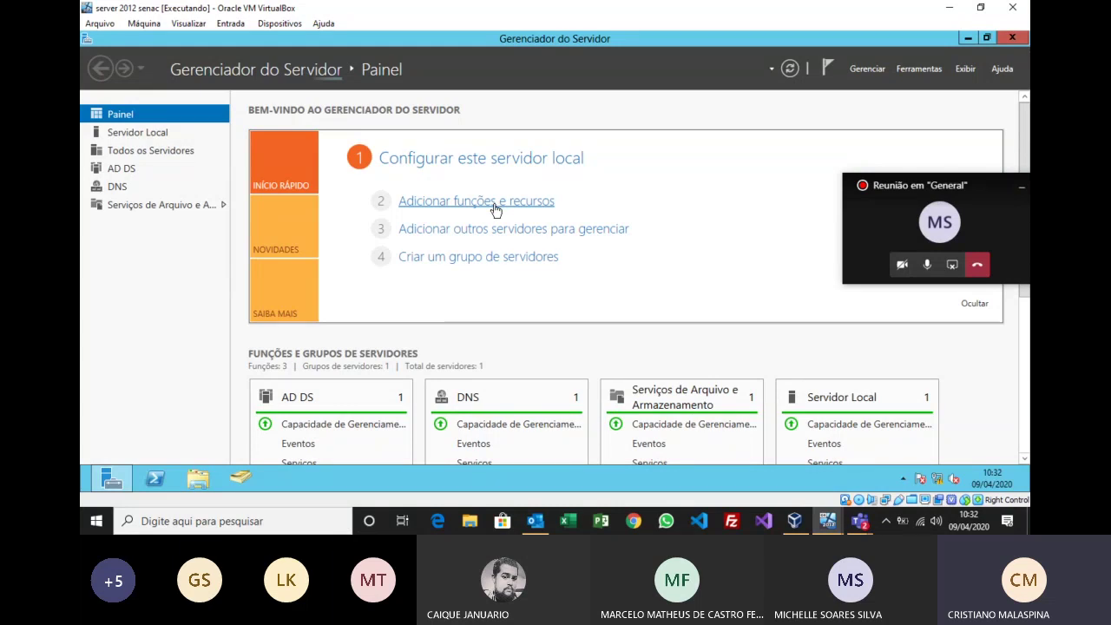
Step: Start the Add Roles and Features wizard with role-based installation targeting this server
{"action": "left_click", "coordinate": [496, 210]}
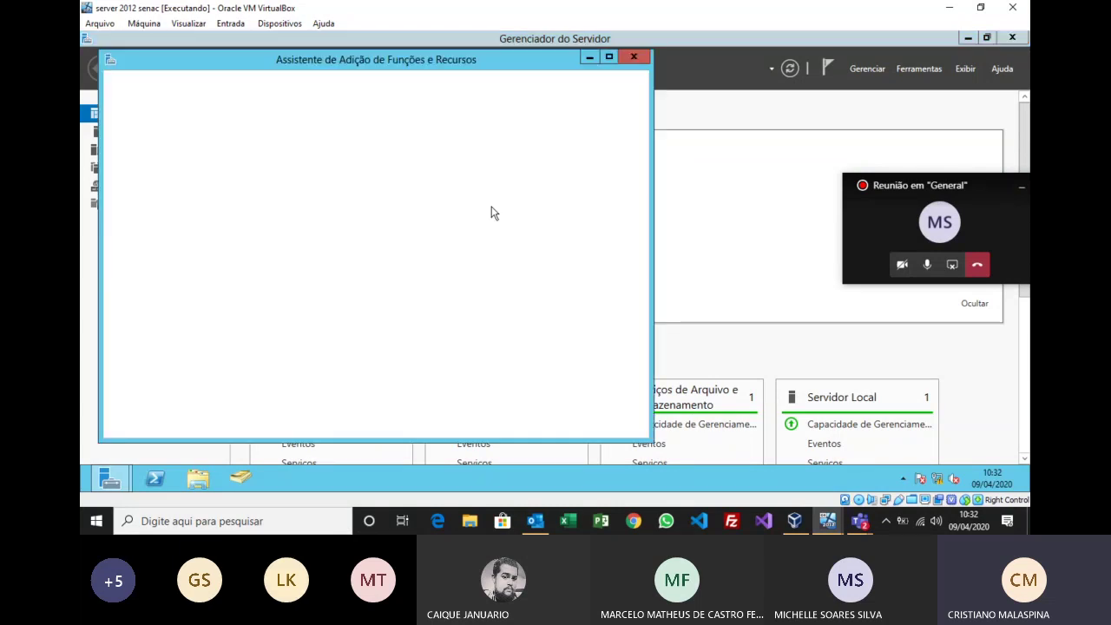
{"action": "left_click", "coordinate": [475, 425]}
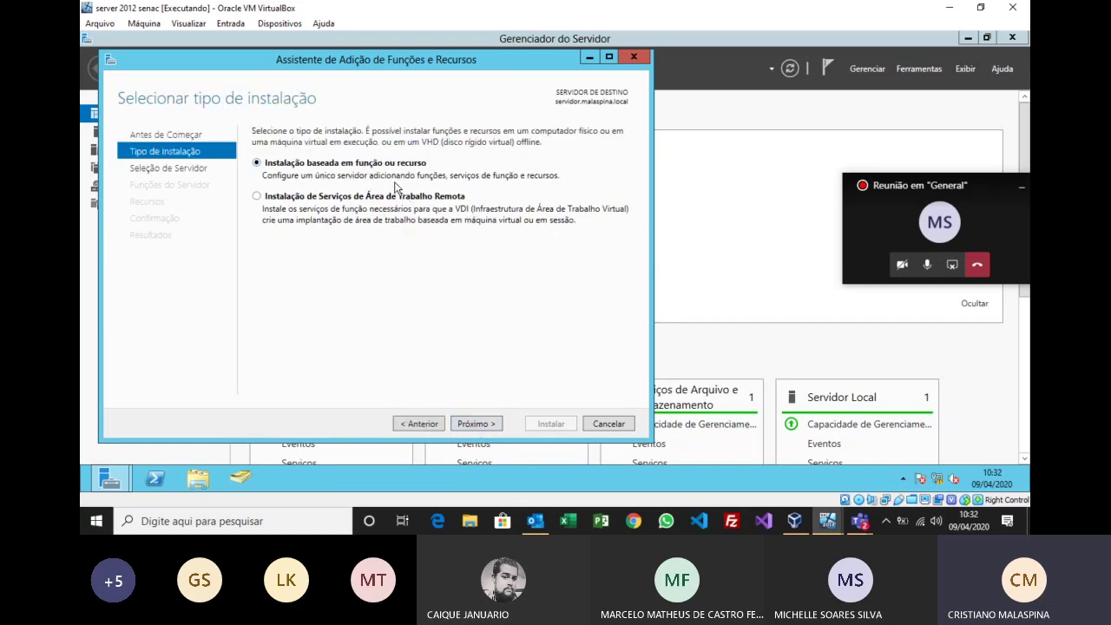
{"action": "left_click", "coordinate": [484, 424]}
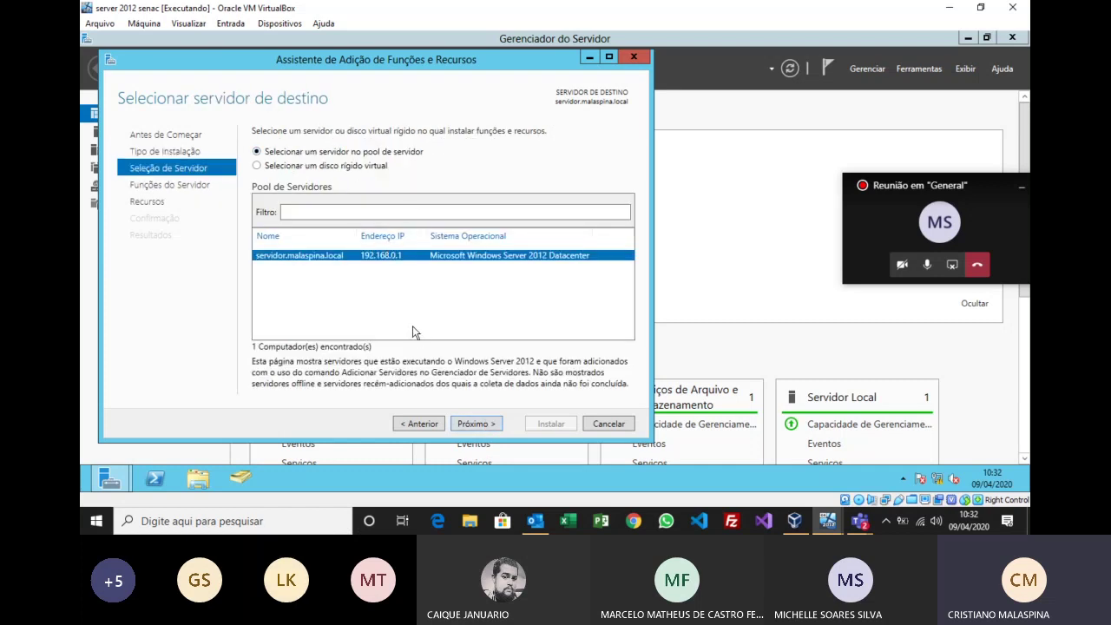
{"action": "left_click", "coordinate": [485, 423]}
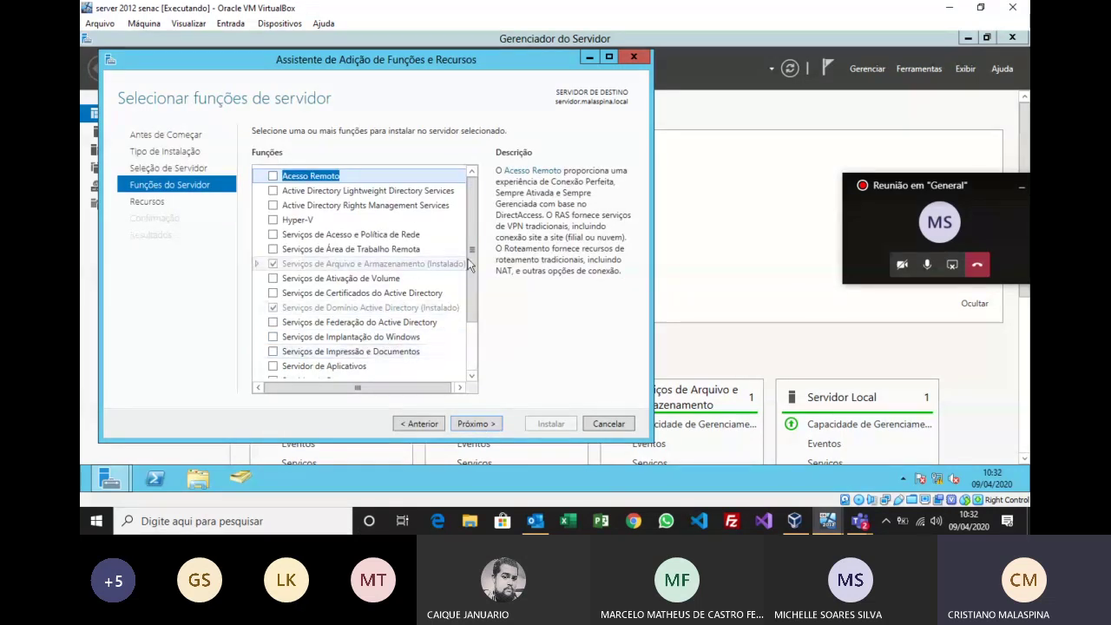
Step: Select the DHCP Server role with its management tools and advance to the confirmation page
{"action": "scroll", "coordinate": [469, 321], "scroll_direction": "down", "scroll_amount": 2}
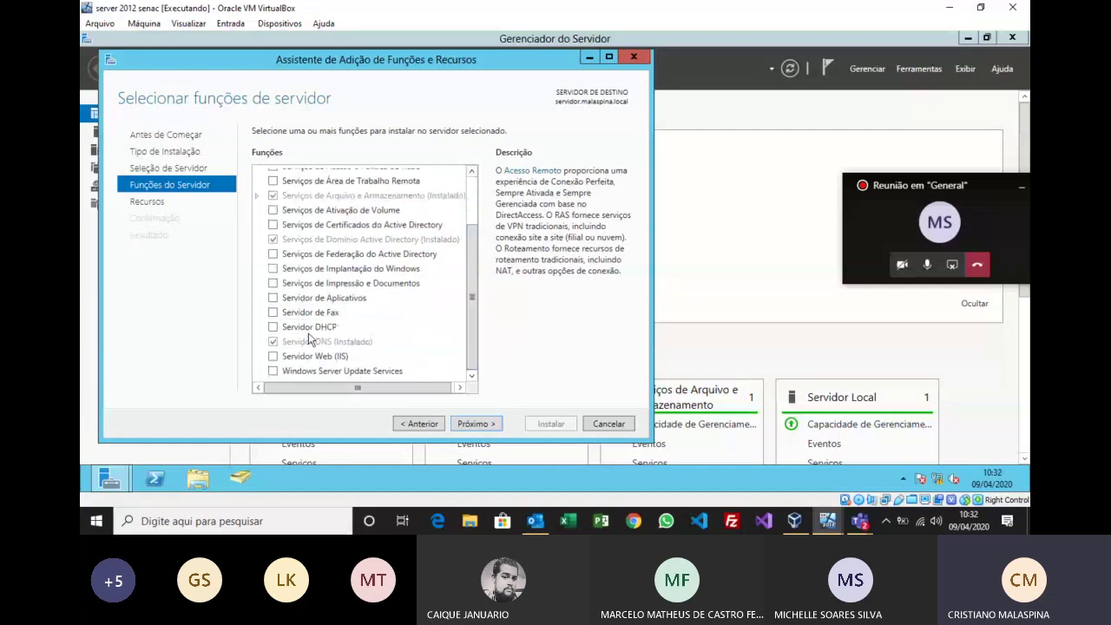
{"action": "left_click", "coordinate": [275, 327]}
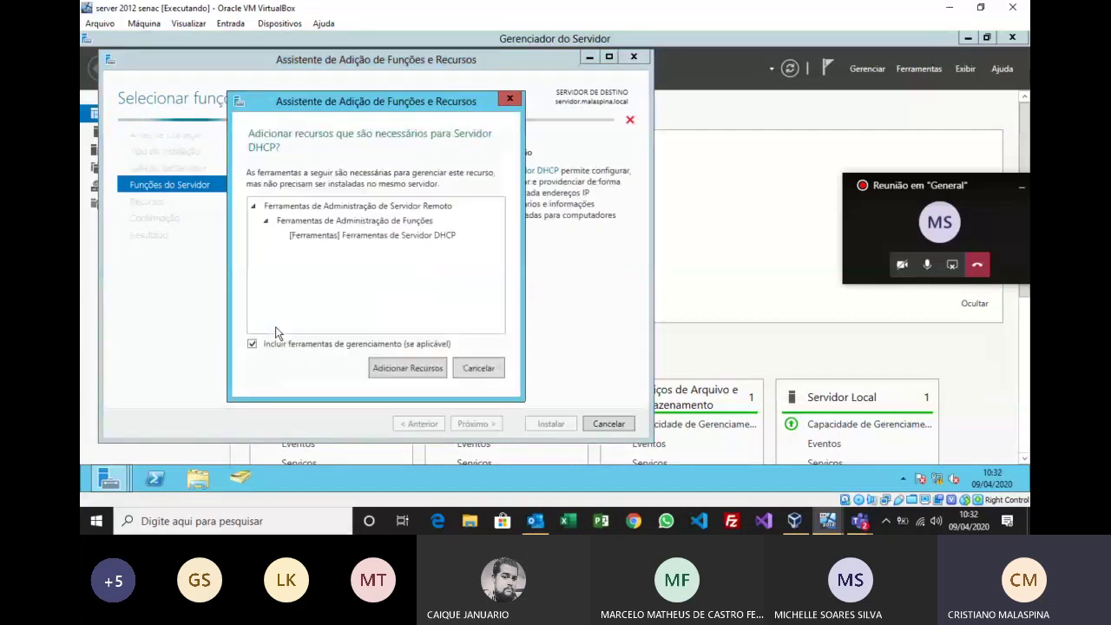
{"action": "left_click", "coordinate": [403, 366]}
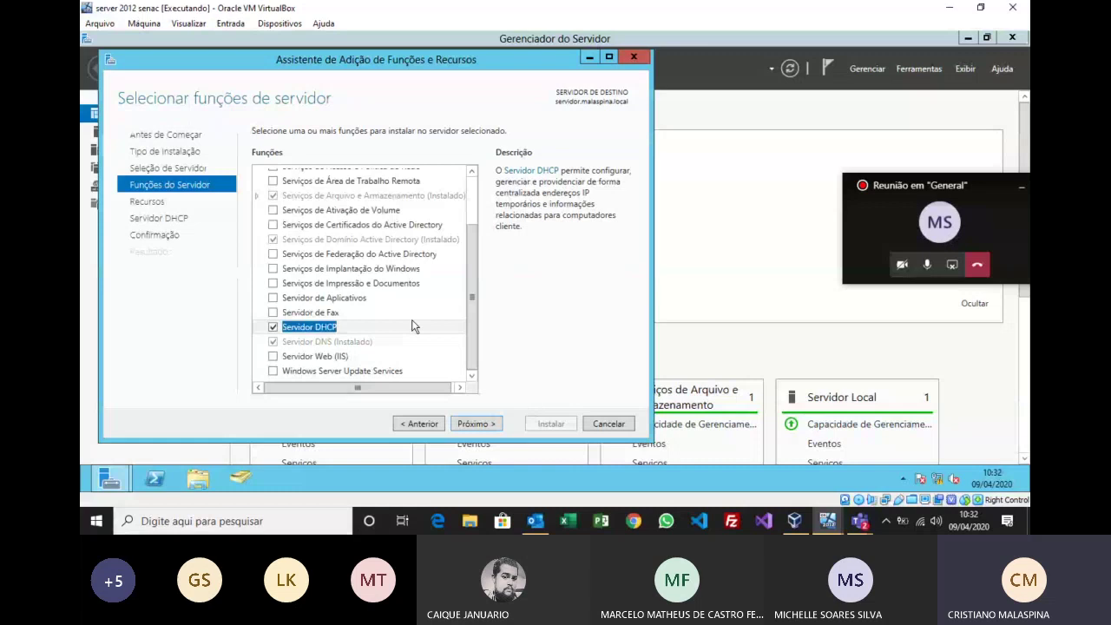
{"action": "left_click", "coordinate": [477, 423]}
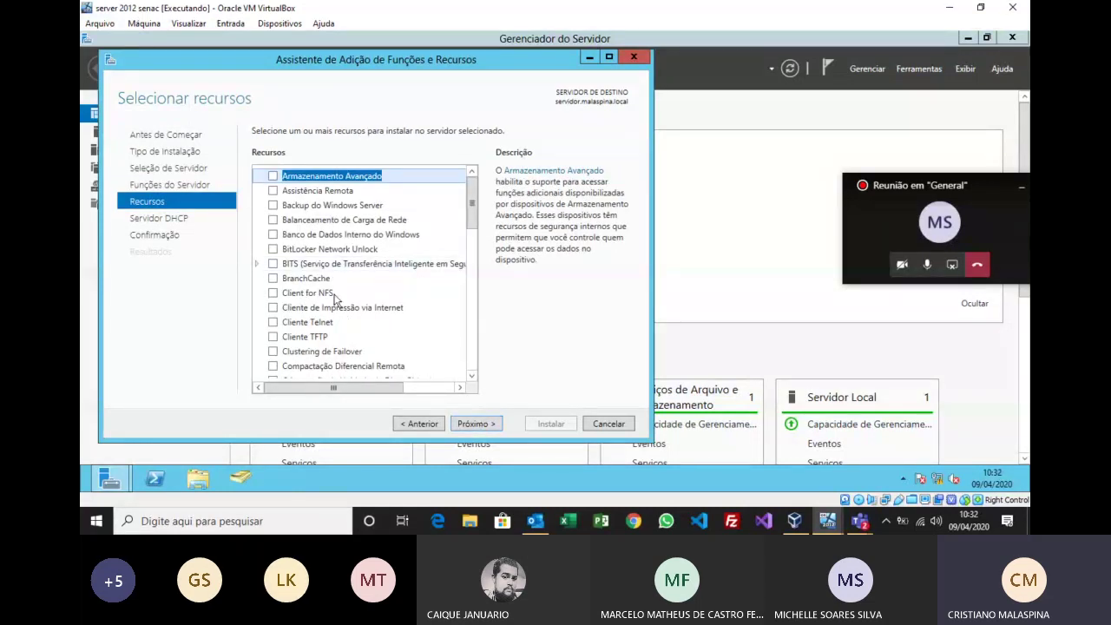
{"action": "left_click", "coordinate": [482, 426]}
{"action": "left_click", "coordinate": [482, 425]}
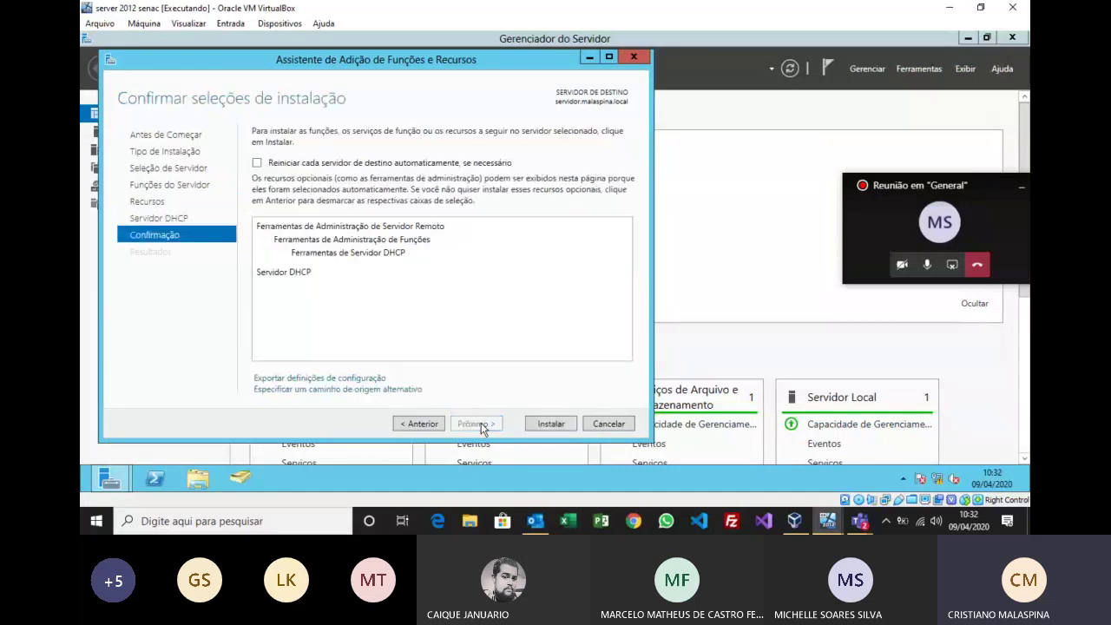
Step: Install the DHCP Server role and close the wizard once installation succeeds
{"action": "left_click", "coordinate": [560, 425]}
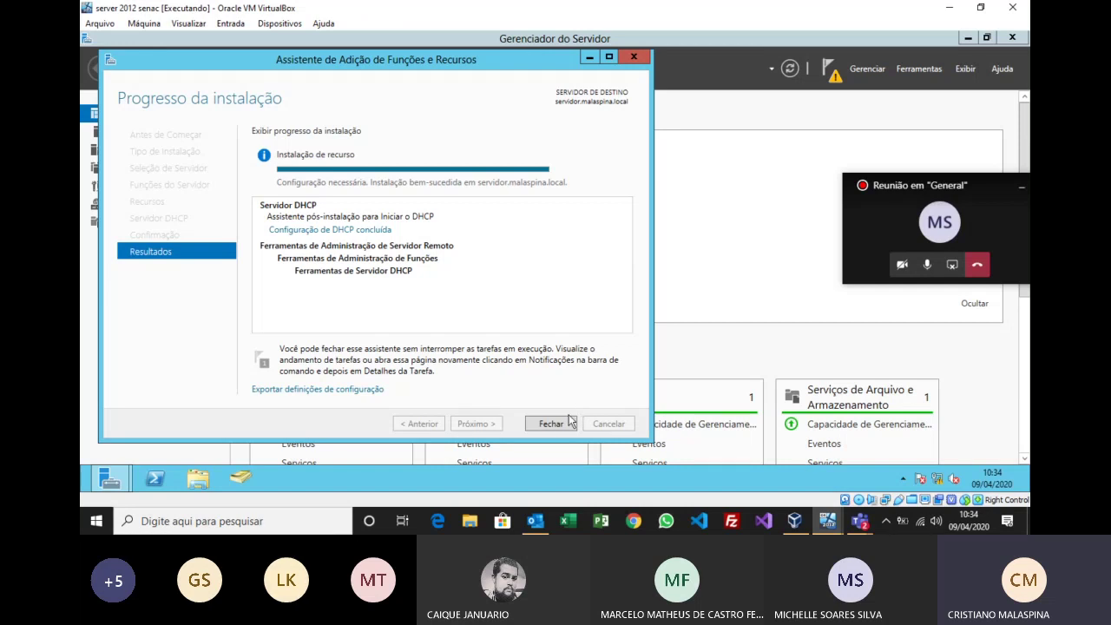
{"action": "left_click", "coordinate": [550, 424]}
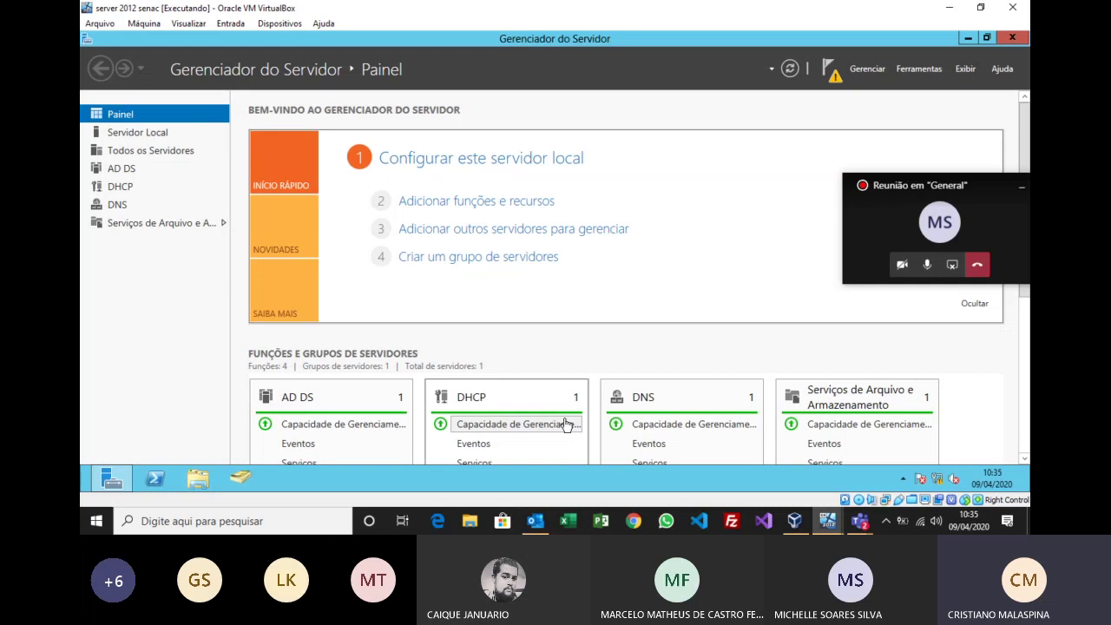
Step: Run the DHCP post-install configuration, creating the DHCP security groups and authorizing the server in AD DS
{"action": "left_click", "coordinate": [832, 73]}
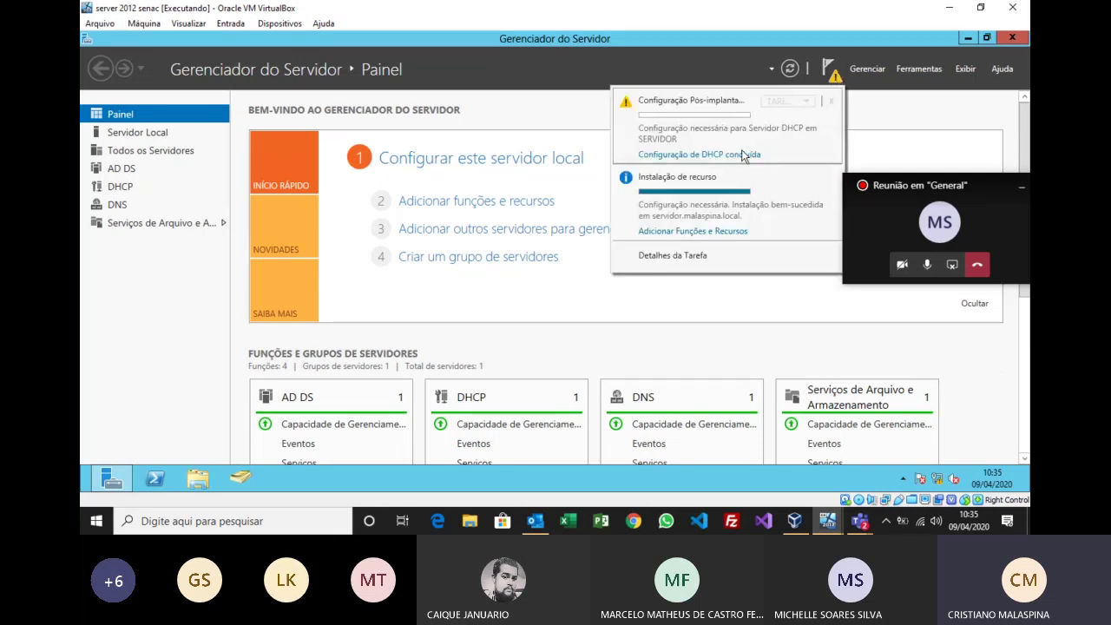
{"action": "left_click", "coordinate": [691, 159]}
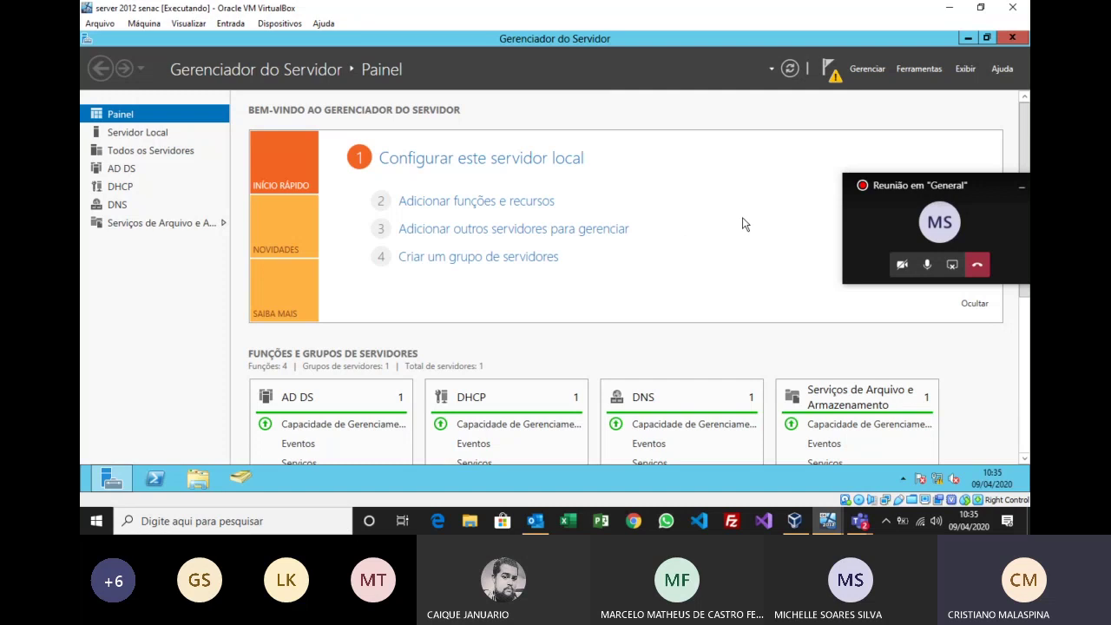
{"action": "left_click_drag", "start_coordinate": [509, 112], "coordinate": [531, 75]}
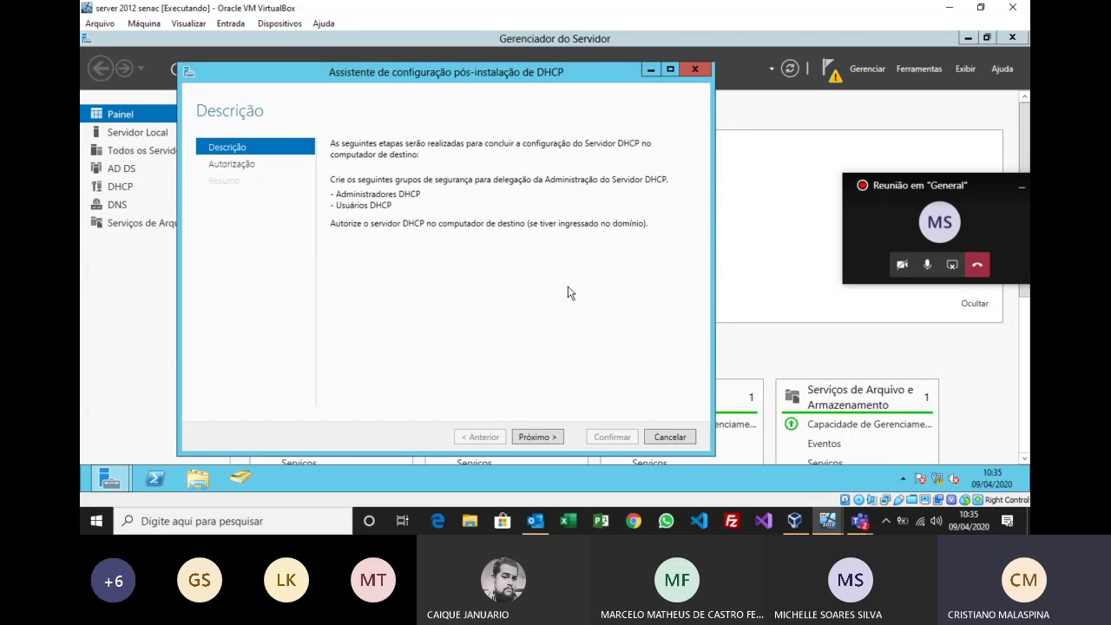
{"action": "left_click", "coordinate": [537, 438]}
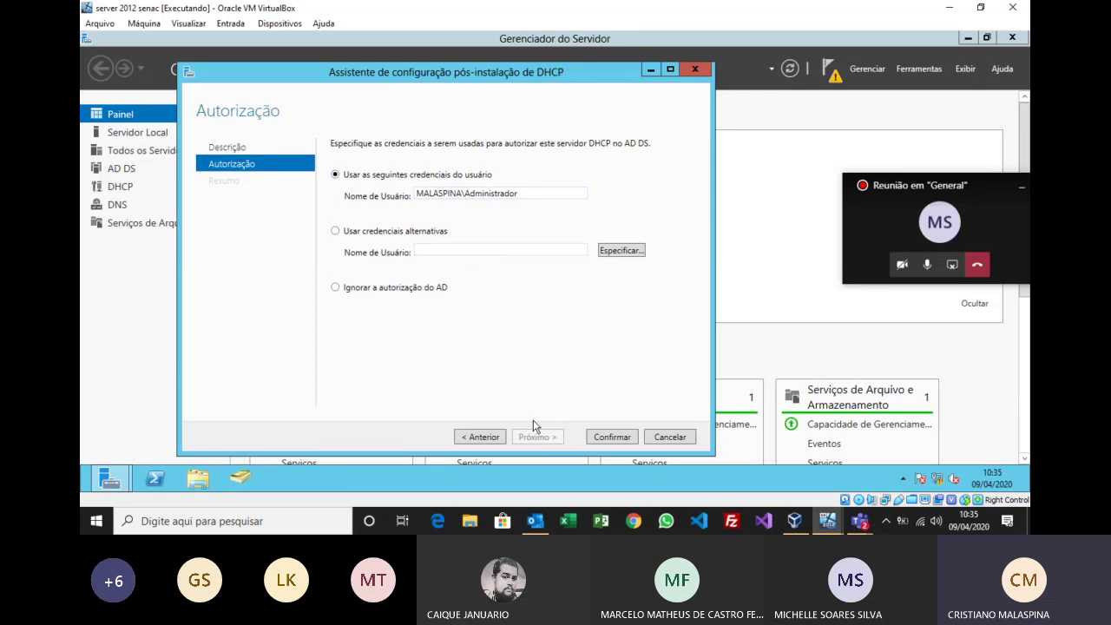
{"action": "left_click", "coordinate": [597, 441]}
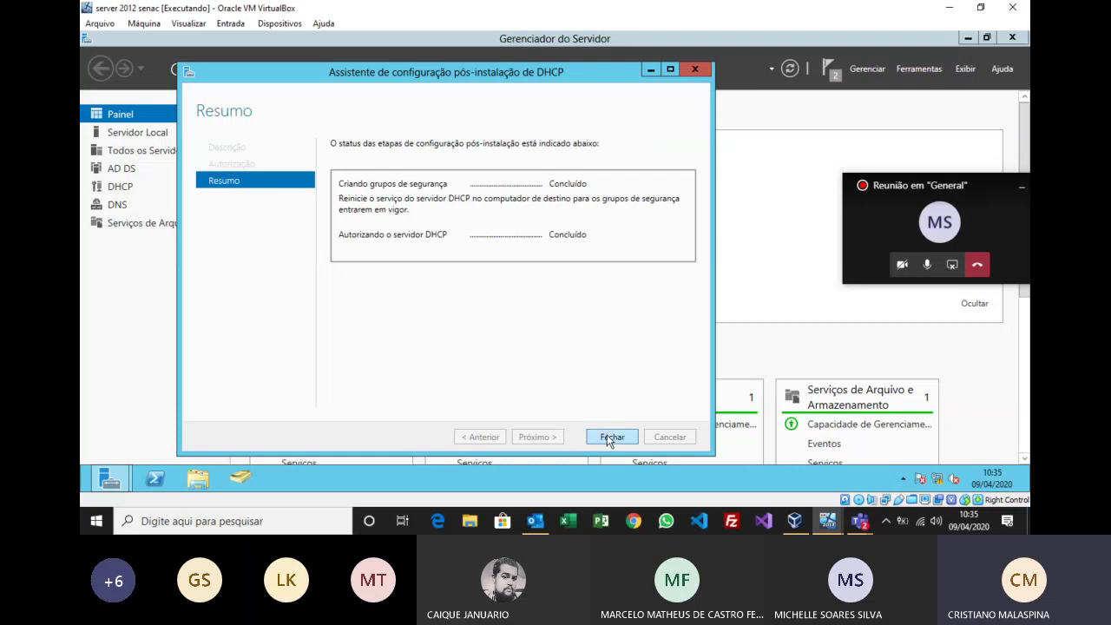
{"action": "left_click", "coordinate": [609, 437]}
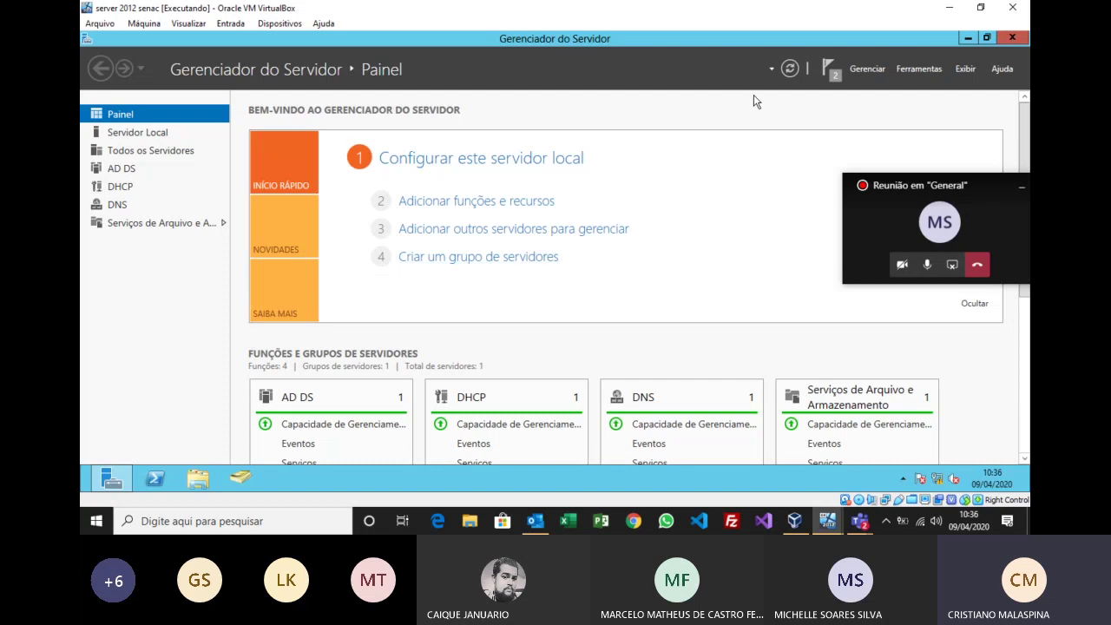
Step: Refresh the DHCP server list with TAREFAS > Atualizar, then open Ferramentas Administrativas
{"action": "left_click", "coordinate": [115, 187]}
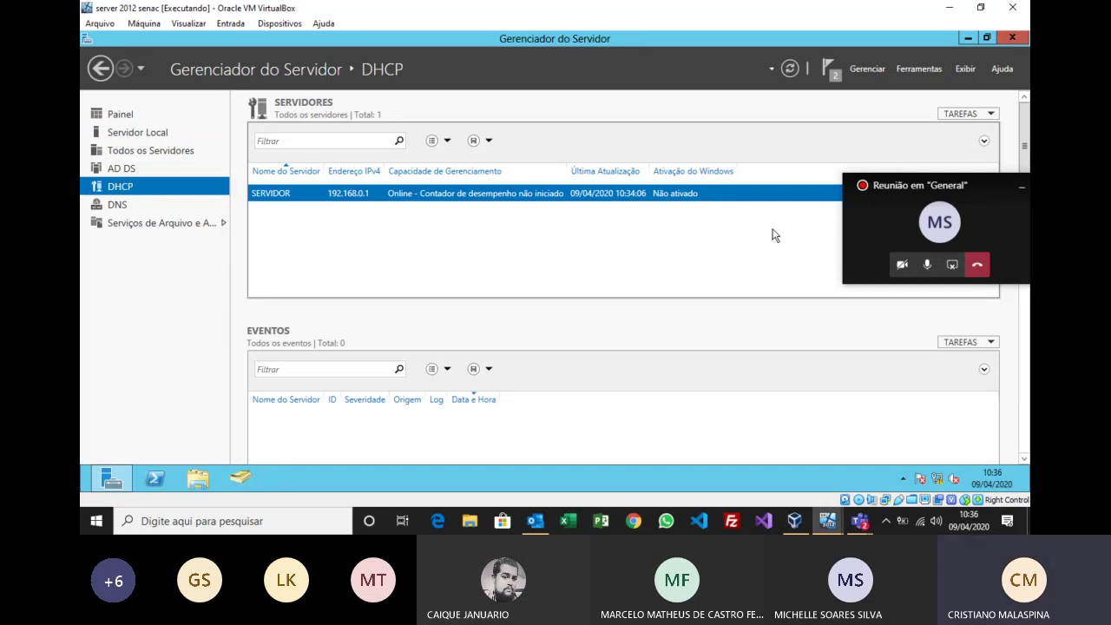
{"action": "left_click_drag", "start_coordinate": [994, 197], "coordinate": [983, 384]}
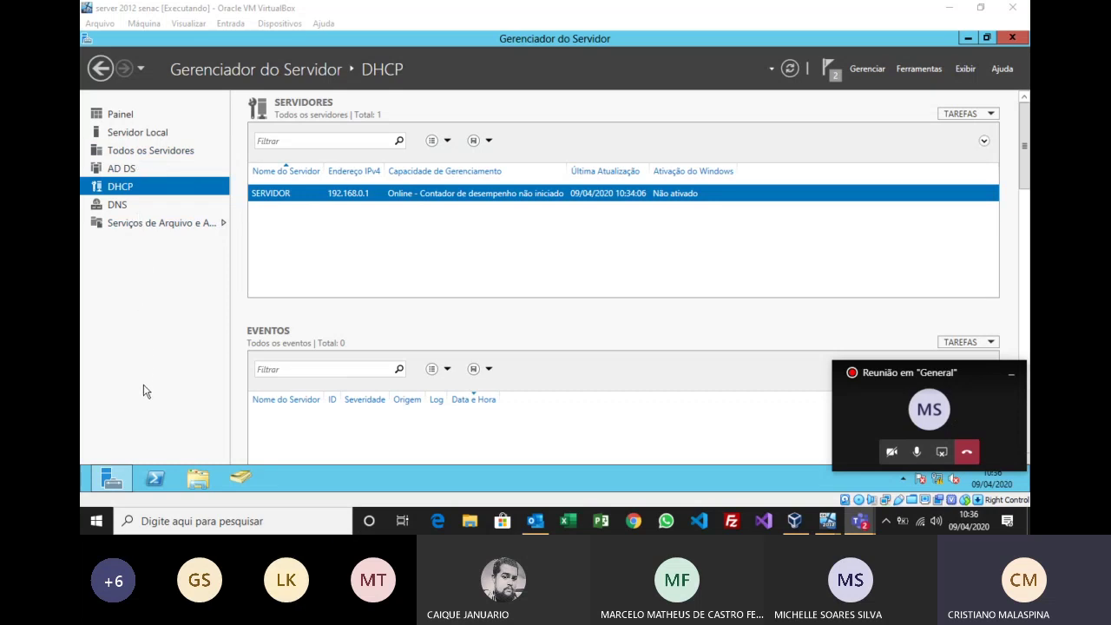
{"action": "right_click", "coordinate": [462, 198]}
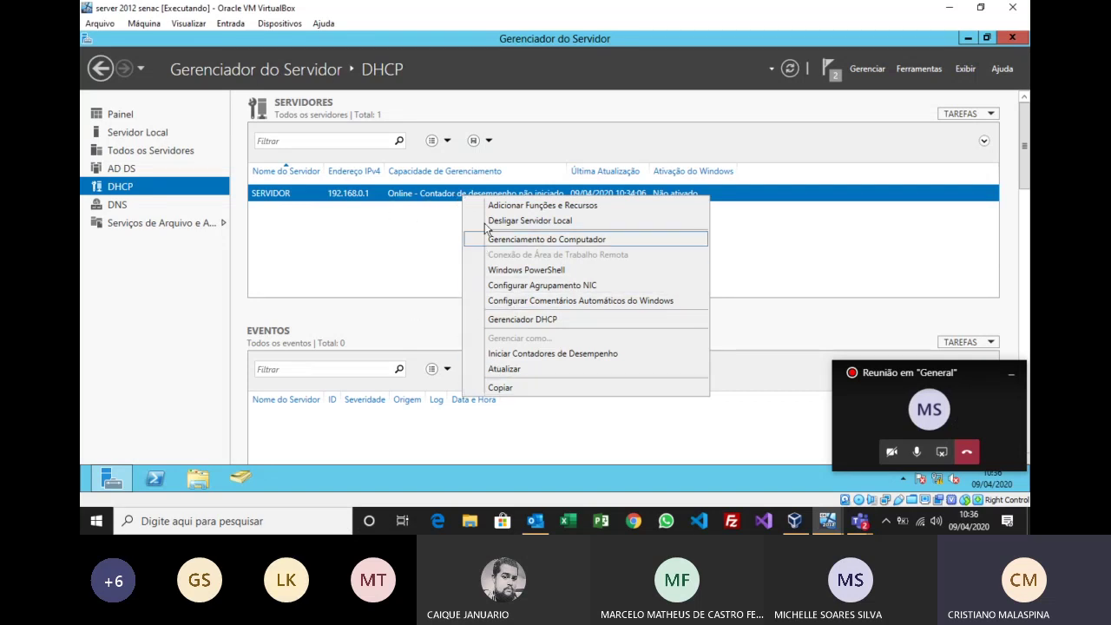
{"action": "left_click", "coordinate": [345, 229]}
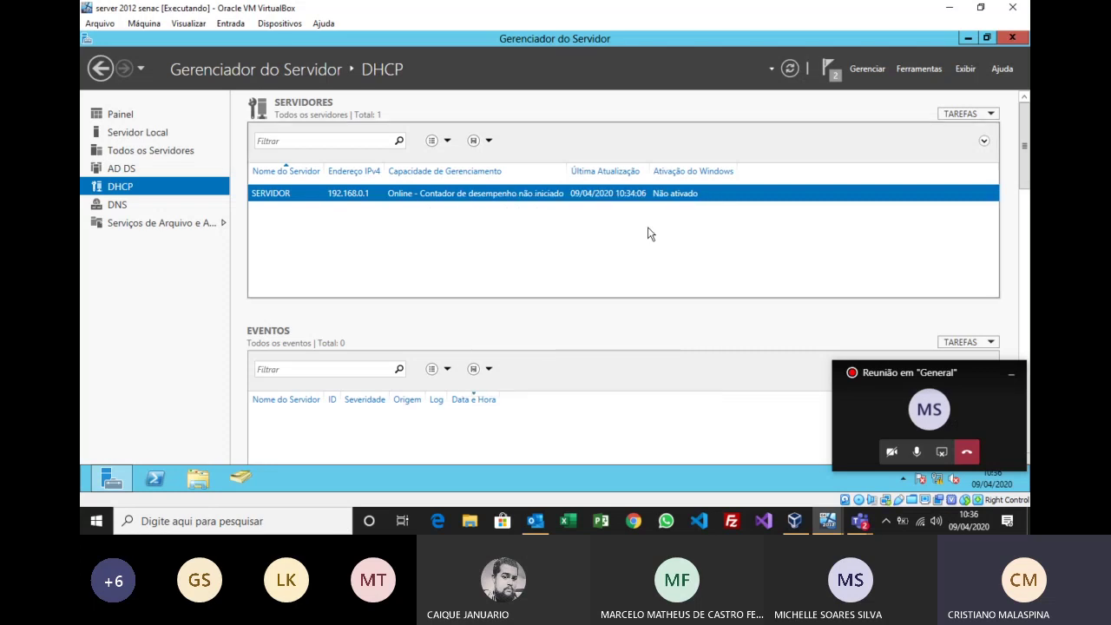
{"action": "left_click", "coordinate": [989, 115]}
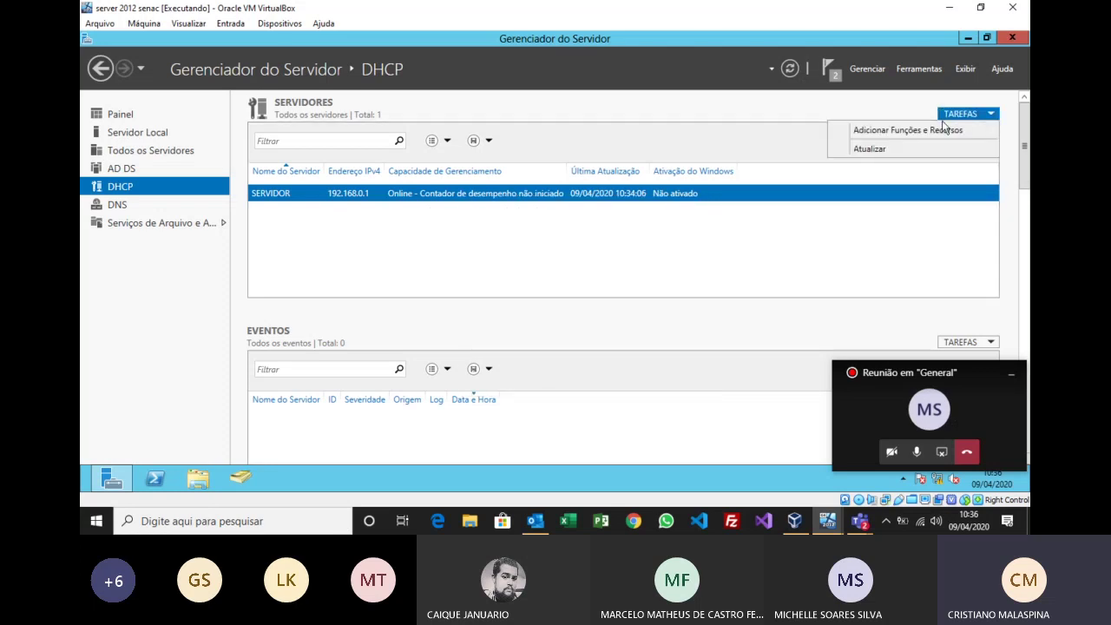
{"action": "left_click", "coordinate": [899, 151]}
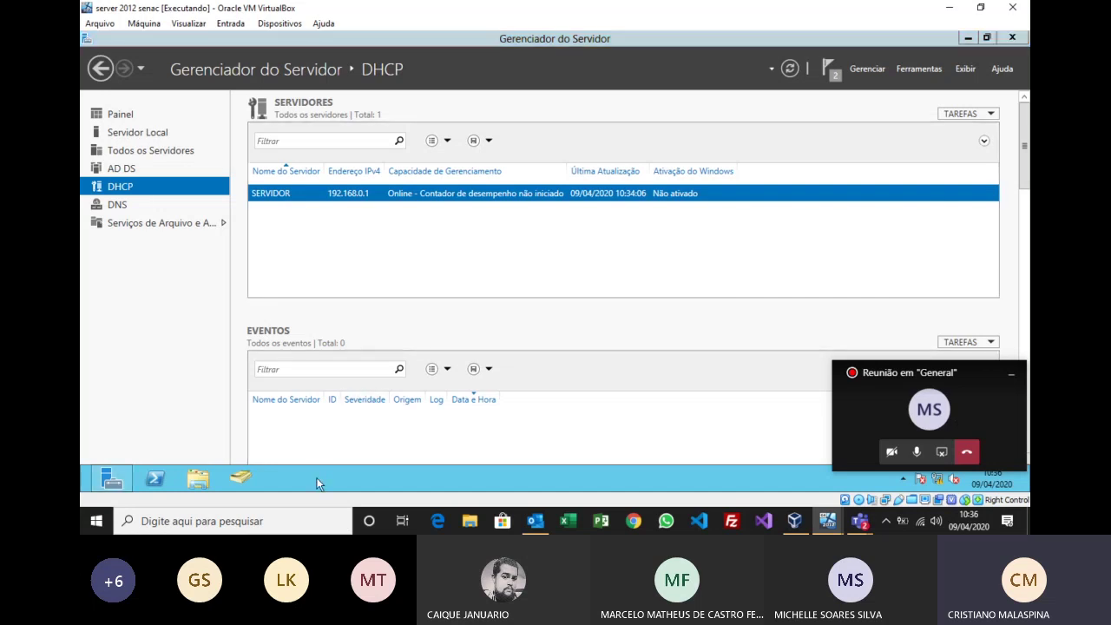
{"action": "key", "text": "super"}
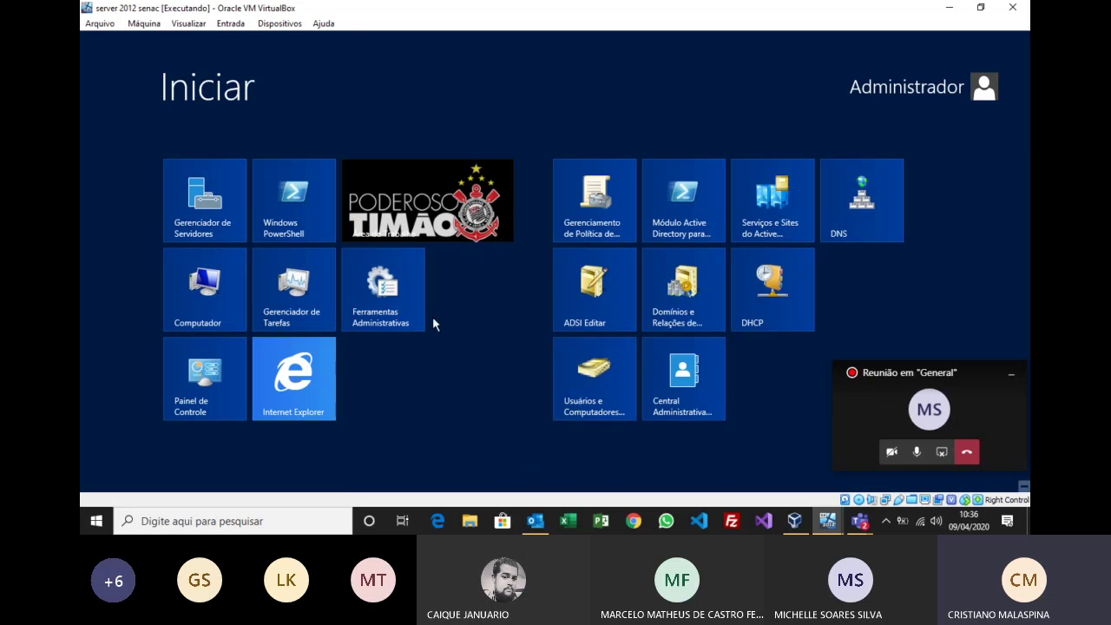
{"action": "key", "text": "super"}
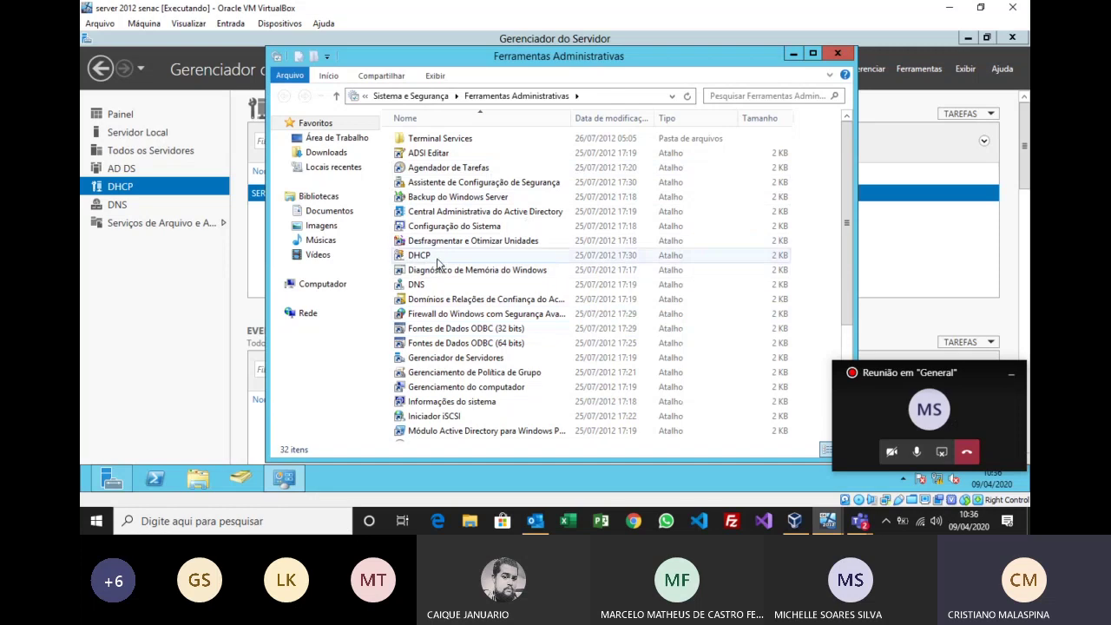
Step: Open the DHCP console maximized and expand servidor.malaspina.local with its IPv4 and IPv6 nodes
{"action": "left_click", "coordinate": [423, 256]}
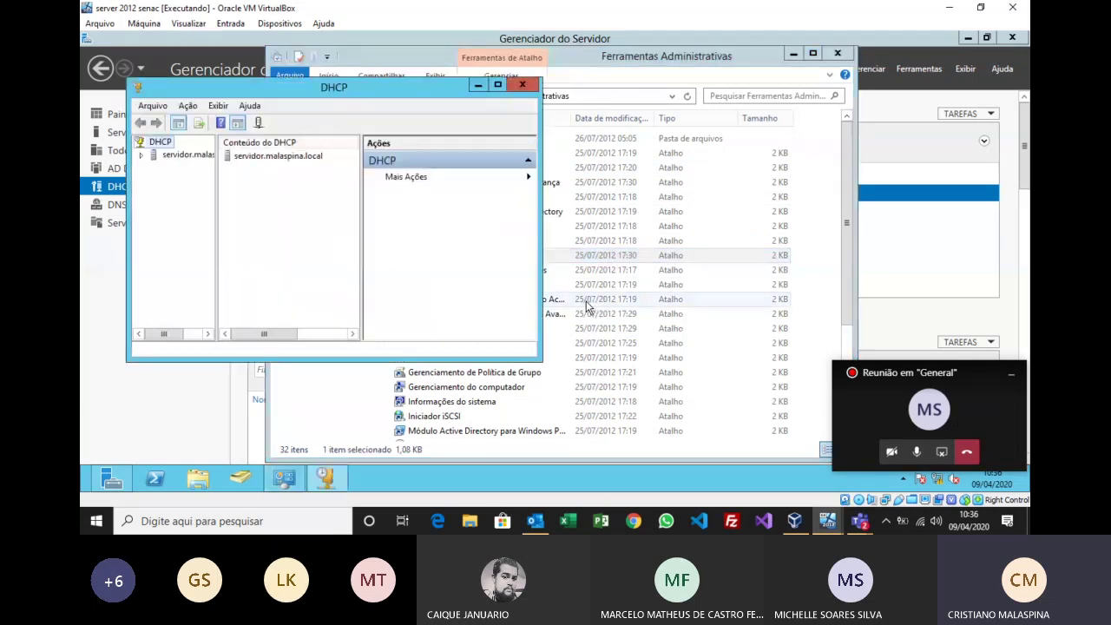
{"action": "left_click", "coordinate": [499, 85]}
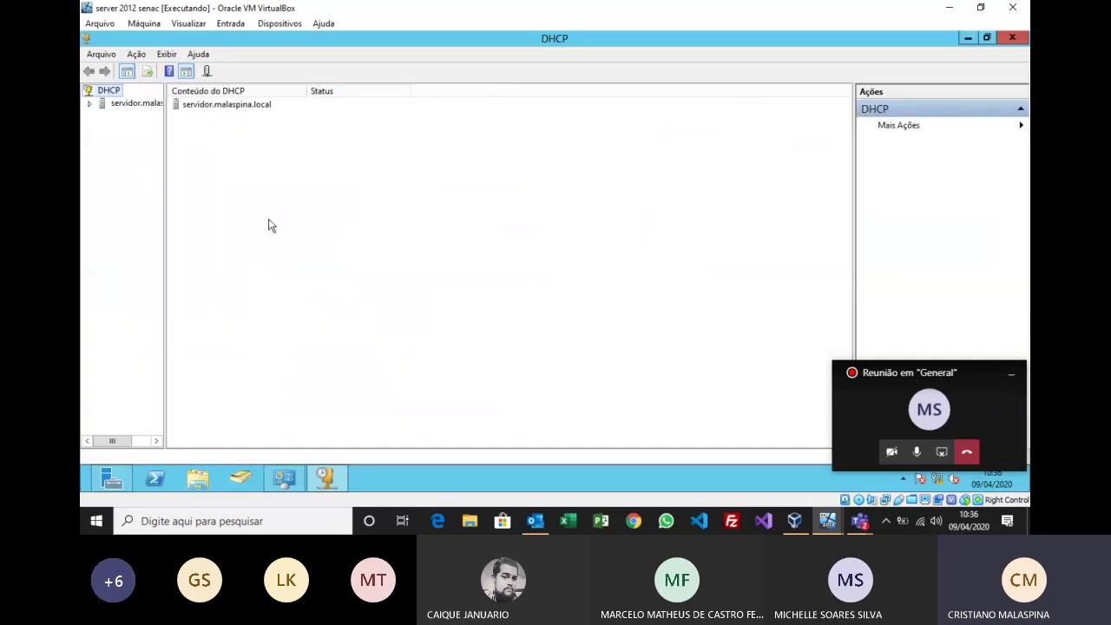
{"action": "left_click_drag", "start_coordinate": [165, 154], "coordinate": [245, 154]}
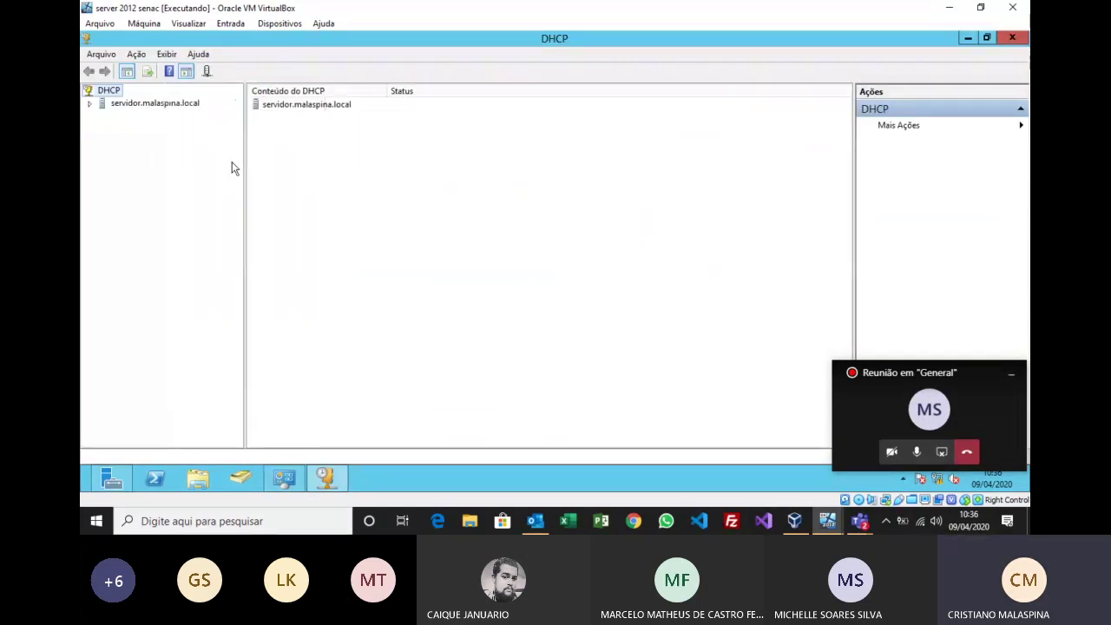
{"action": "left_click", "coordinate": [90, 103]}
{"action": "left_click", "coordinate": [103, 116]}
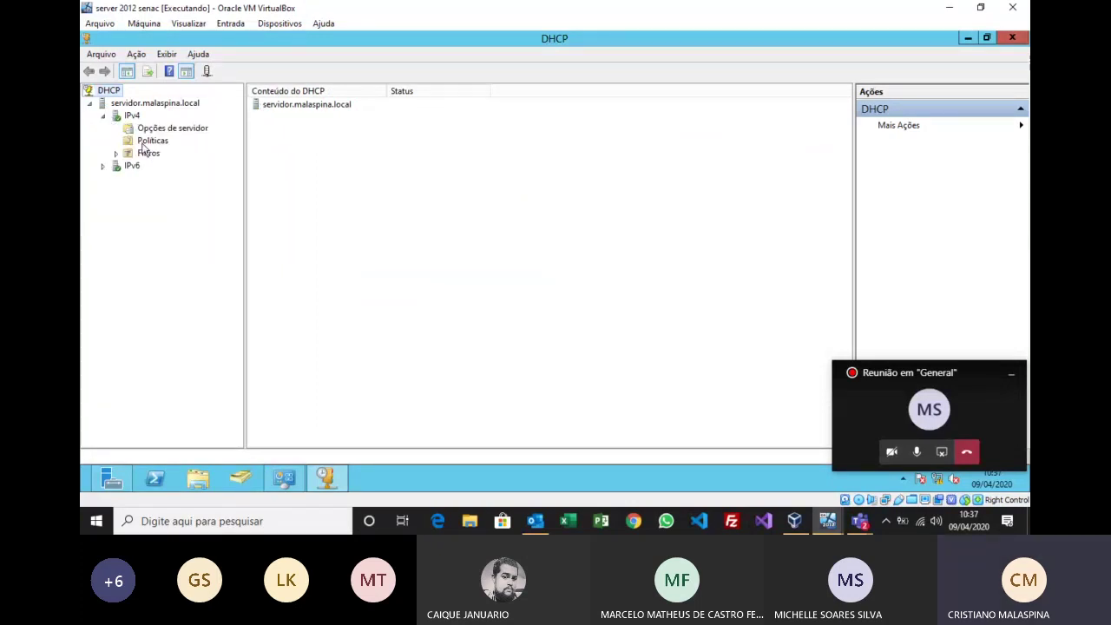
{"action": "left_click", "coordinate": [103, 166]}
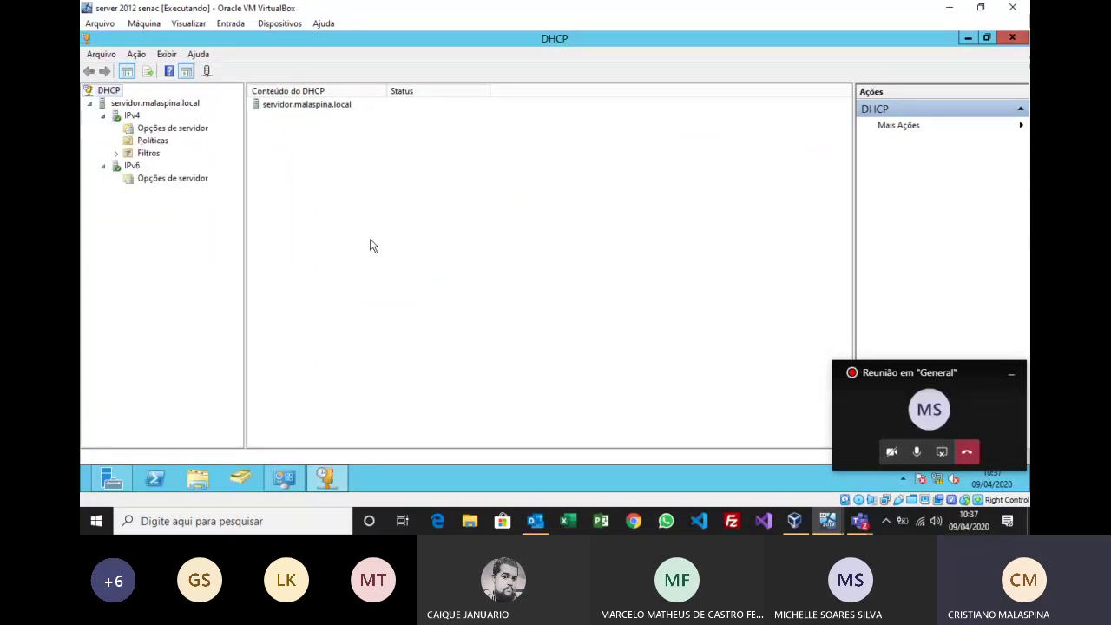
{"action": "key", "text": "super+plus"}
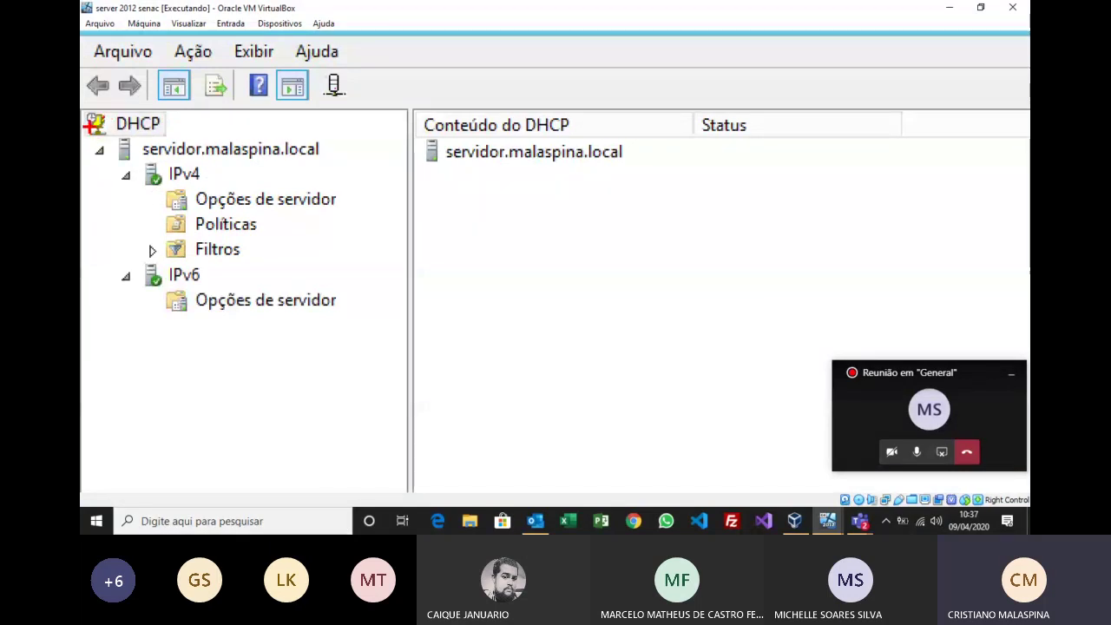
{"action": "mouse_move", "coordinate": [89, 127]}
{"action": "left_mouse_down"}
{"action": "mouse_move", "coordinate": [557, 487]}
{"action": "mouse_move", "coordinate": [340, 363]}
{"action": "mouse_move", "coordinate": [368, 357]}
{"action": "left_mouse_up"}
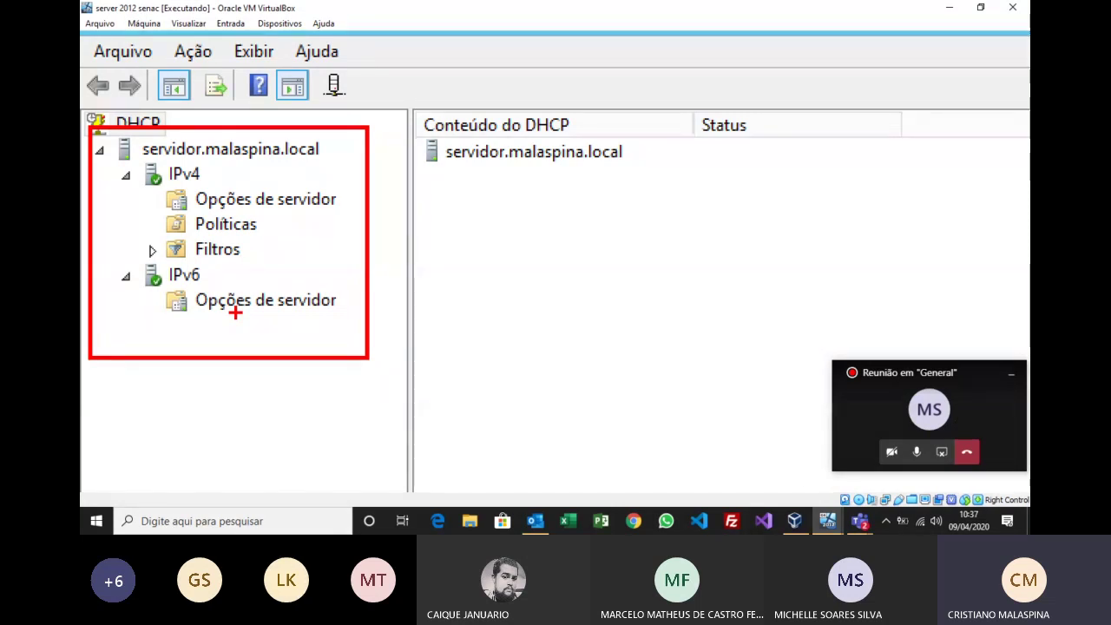
{"action": "key", "text": "Escape"}
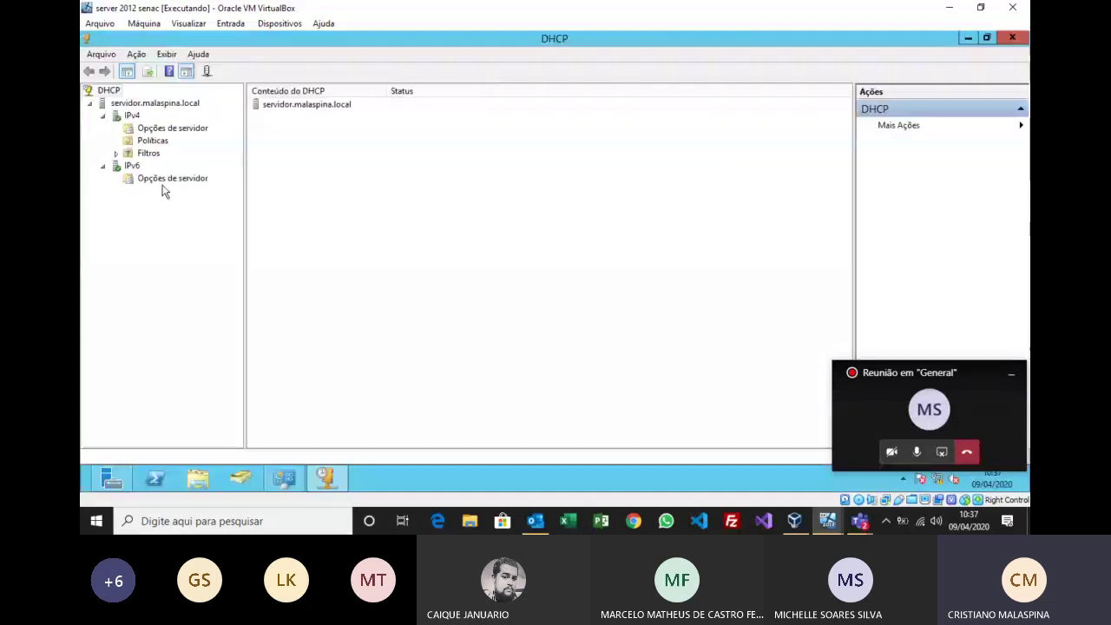
Step: Start a new scope from the IPv4 node's Novo escopo... and pass the welcome page
{"action": "right_click", "coordinate": [132, 115]}
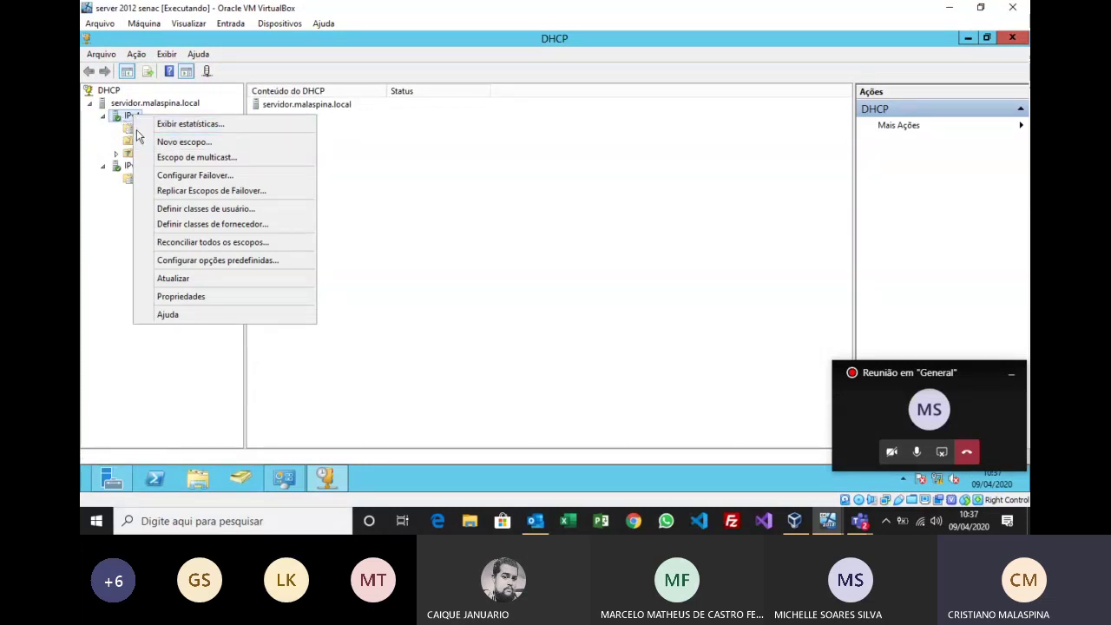
{"action": "left_click", "coordinate": [177, 143]}
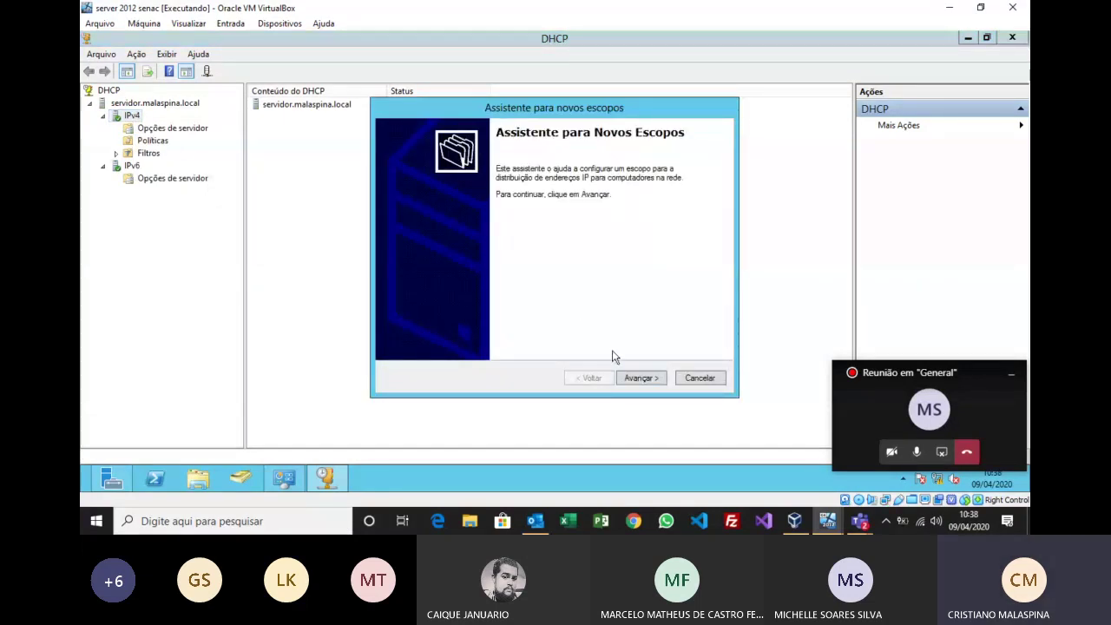
{"action": "left_click", "coordinate": [639, 378]}
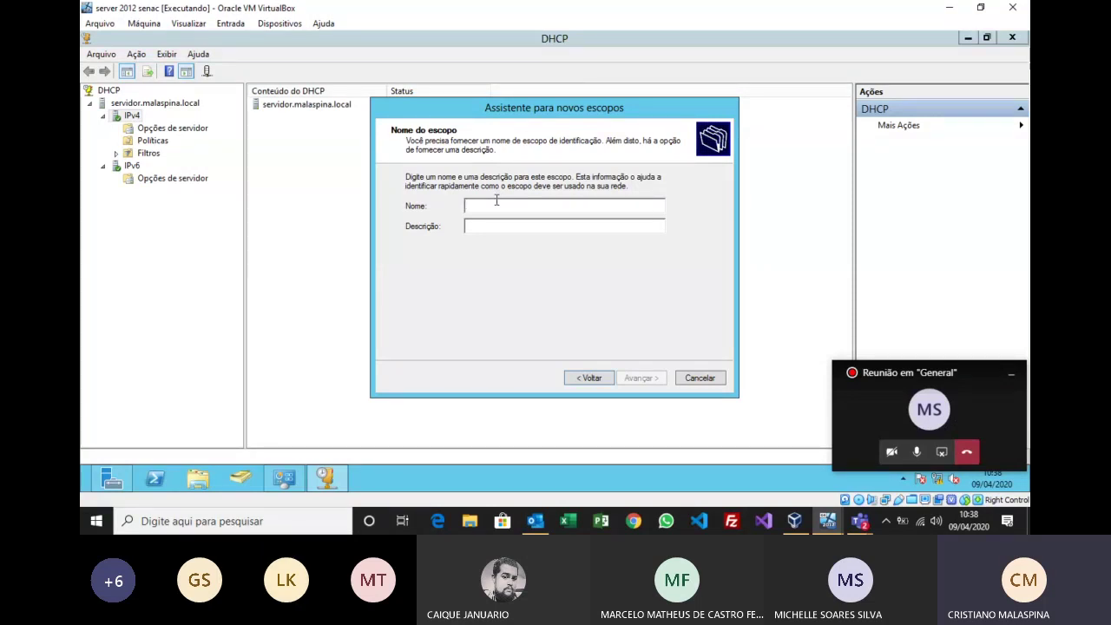
Step: Name the new scope 'Principa' and proceed to the IP address range page
{"action": "type", "text": "Principal"}
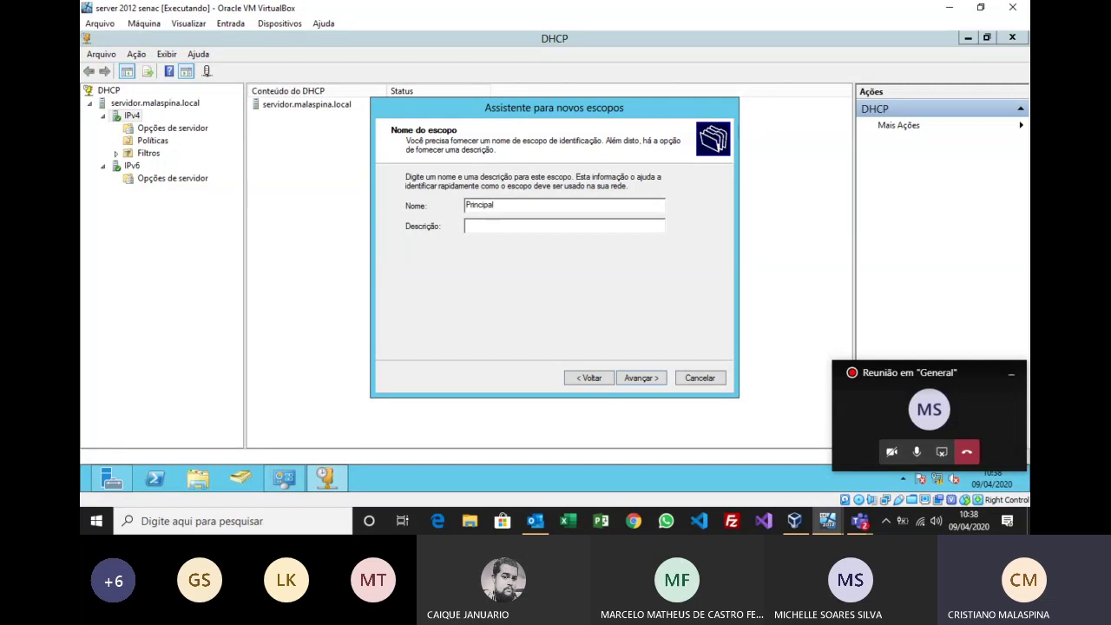
{"action": "key", "text": "Return"}
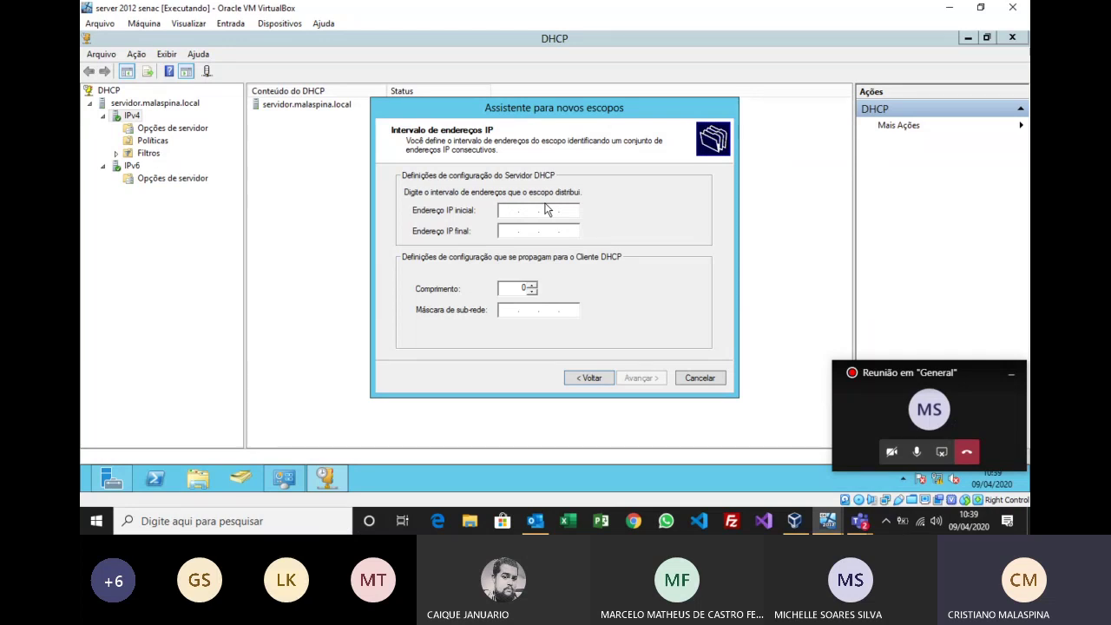
Step: Enter the scope range starting at 192.168.0.20 and ending at 192.168.0.100
{"action": "type", "text": "192 . 168 . 0 ."}
{"action": "type", "text": "20"}
{"action": "key", "text": "Tab"}
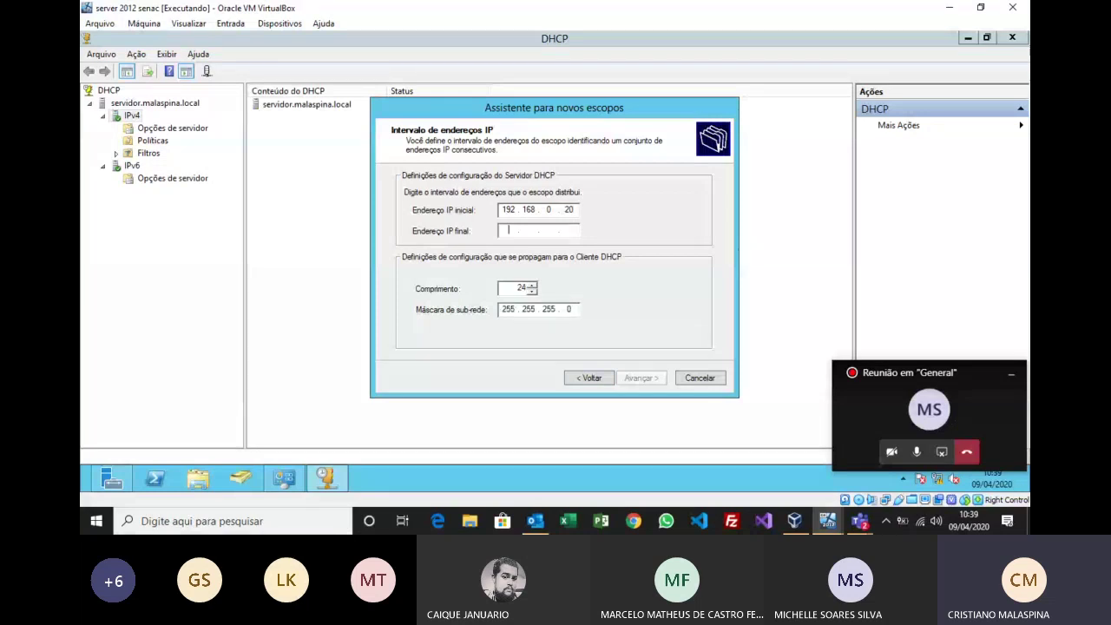
{"action": "type", "text": "1921678"}
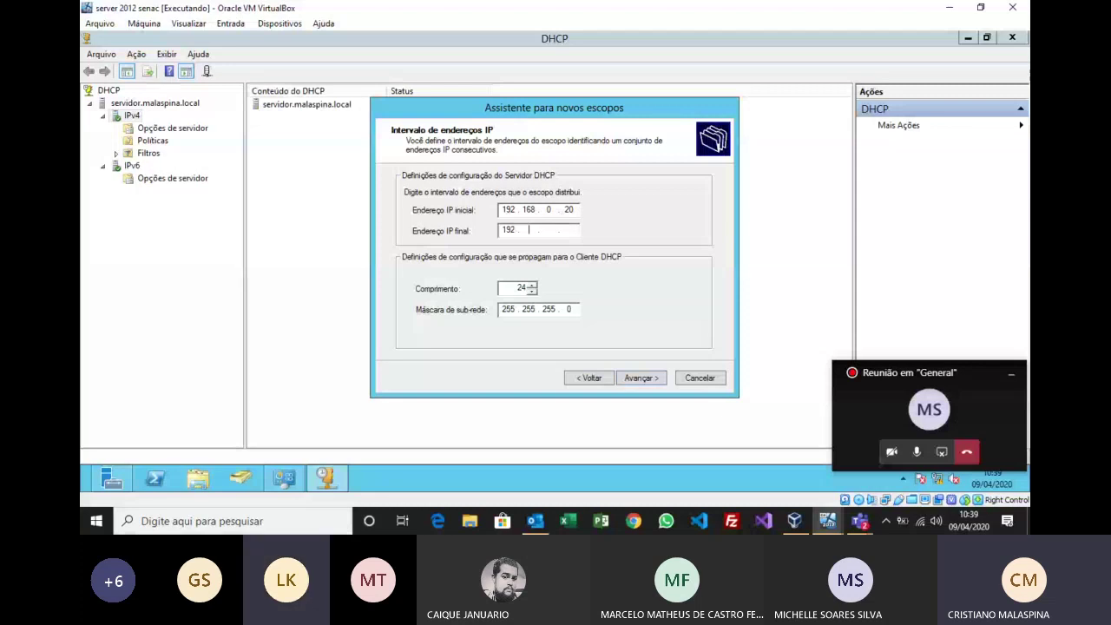
{"action": "key", "text": "BackSpace"}
{"action": "key", "text": "BackSpace"}
{"action": "type", "text": "8 . "}
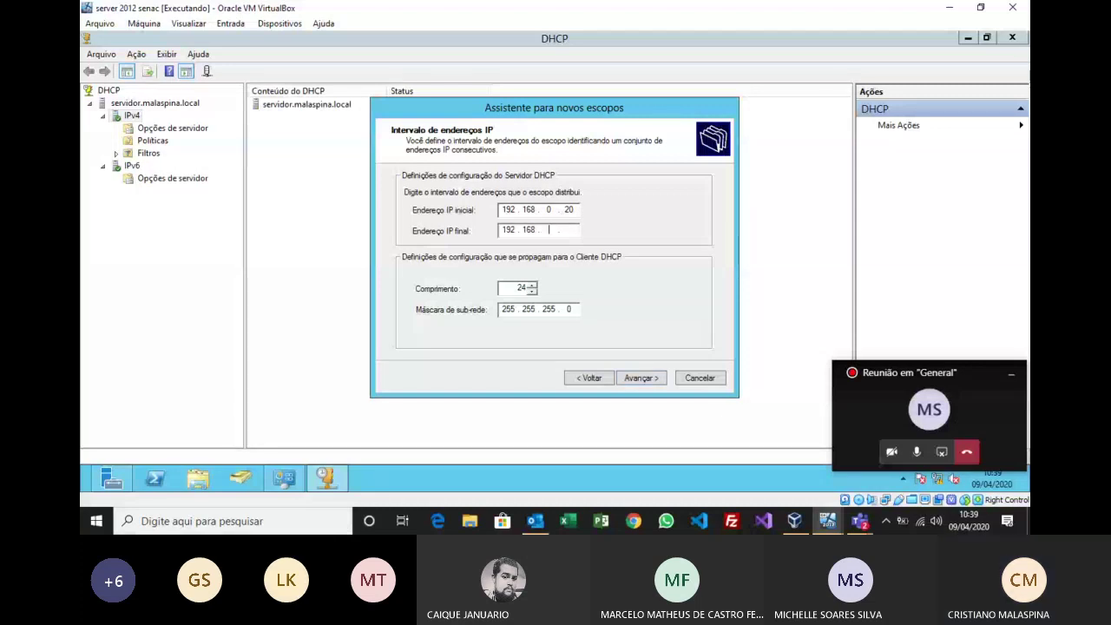
{"action": "type", "text": "100"}
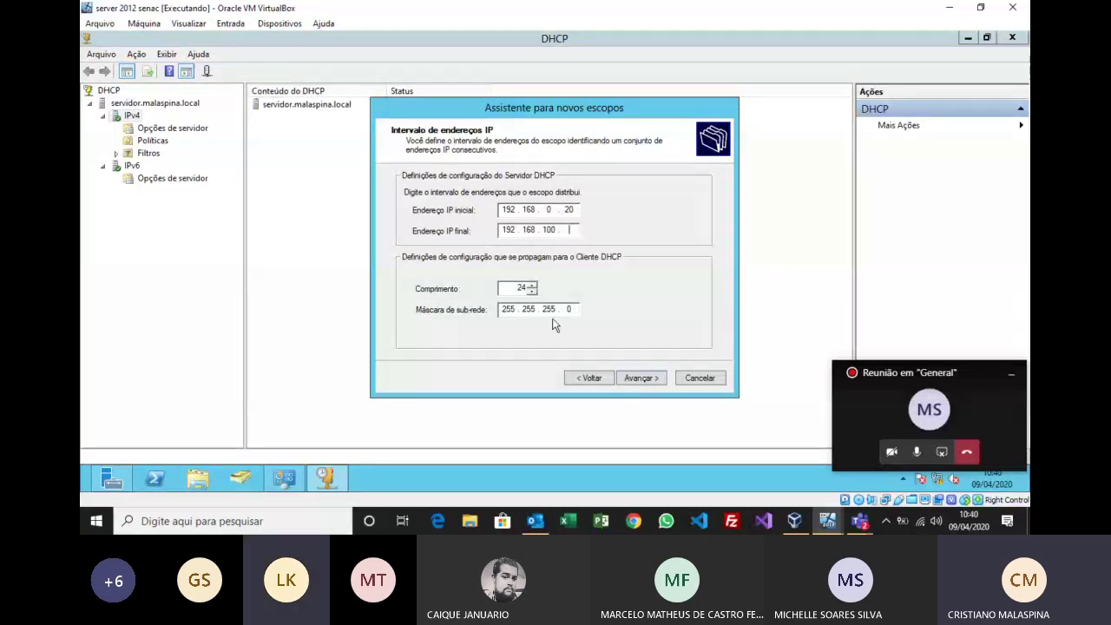
{"action": "left_click", "coordinate": [638, 380]}
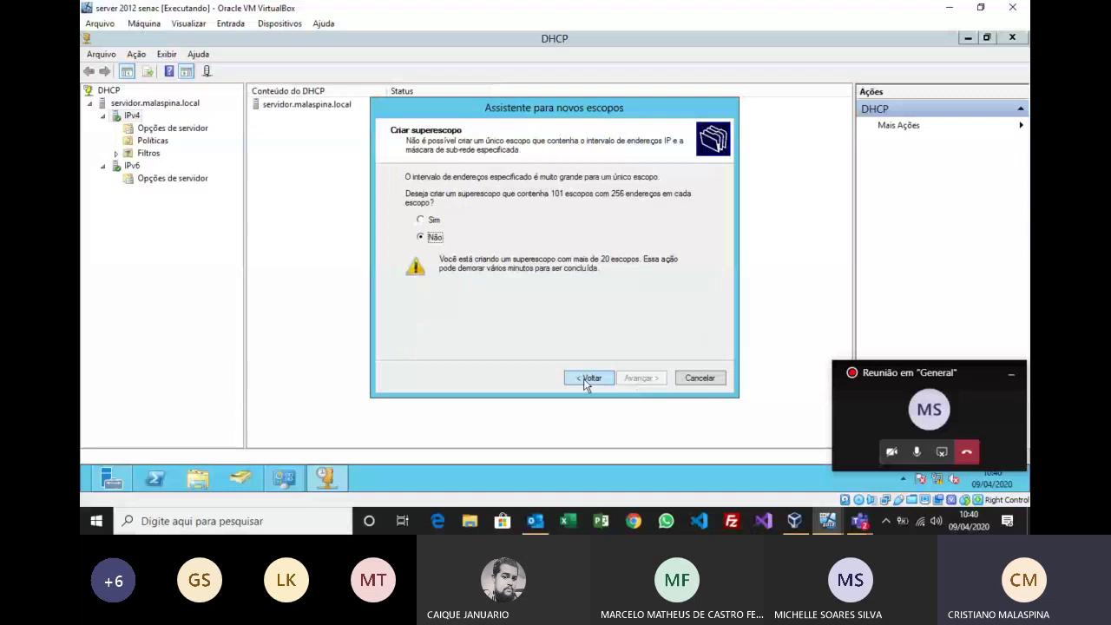
Step: Go back, correct the end address to 192.168.0.100, and continue to the exclusions page
{"action": "left_click", "coordinate": [590, 378]}
{"action": "key", "text": "BackSpace"}
{"action": "key", "text": "BackSpace"}
{"action": "key", "text": "BackSpace"}
{"action": "type", "text": "0.100"}
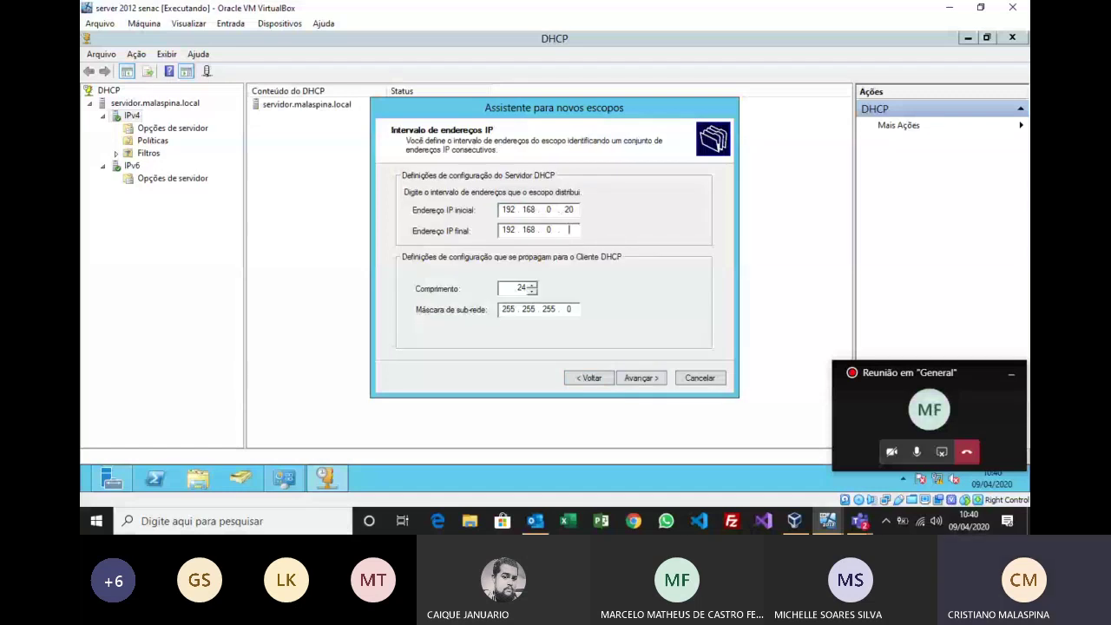
{"action": "left_click", "coordinate": [655, 379]}
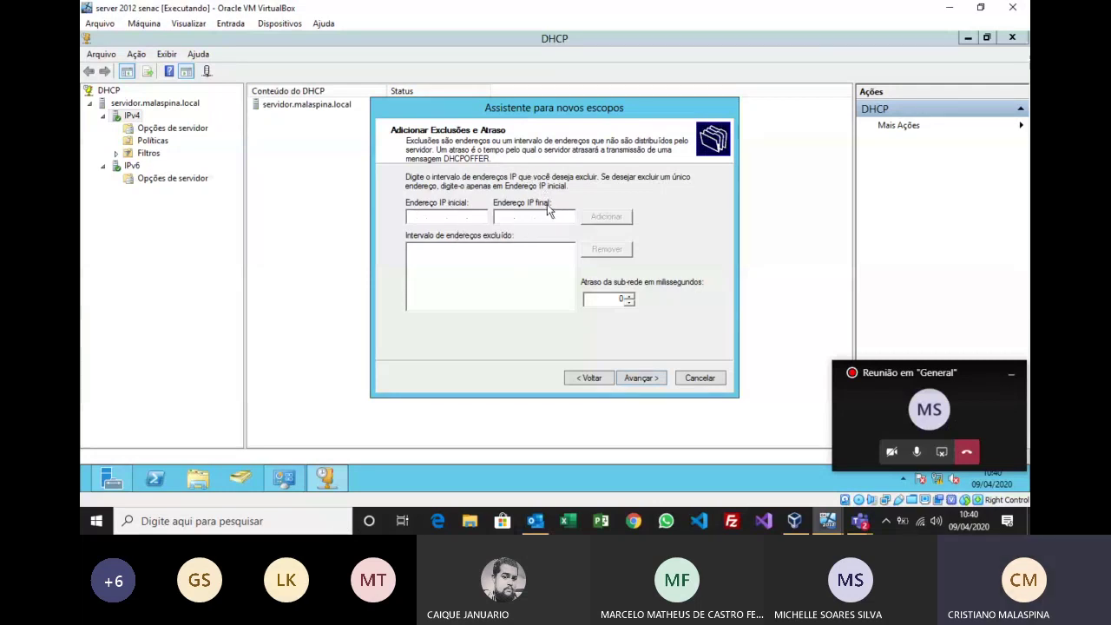
Step: Leave the scope with no exclusions and a 0 ms delay, and continue
{"action": "left_click", "coordinate": [639, 379]}
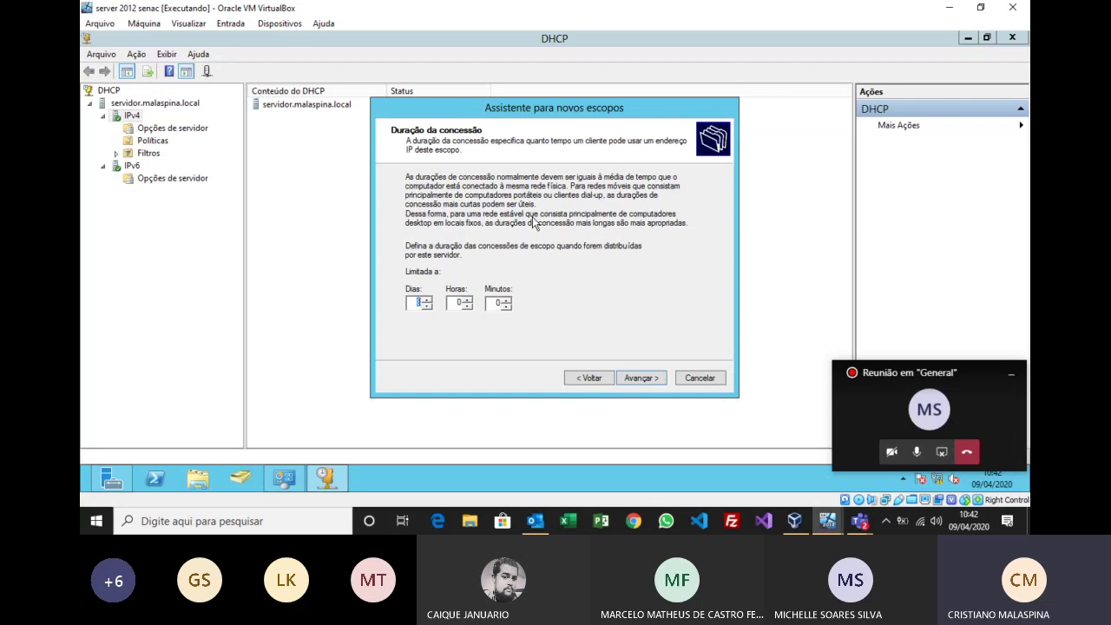
Step: Keep the default lease duration and choose 'Sim' to configure the scope's DHCP options now
{"action": "left_click", "coordinate": [639, 378]}
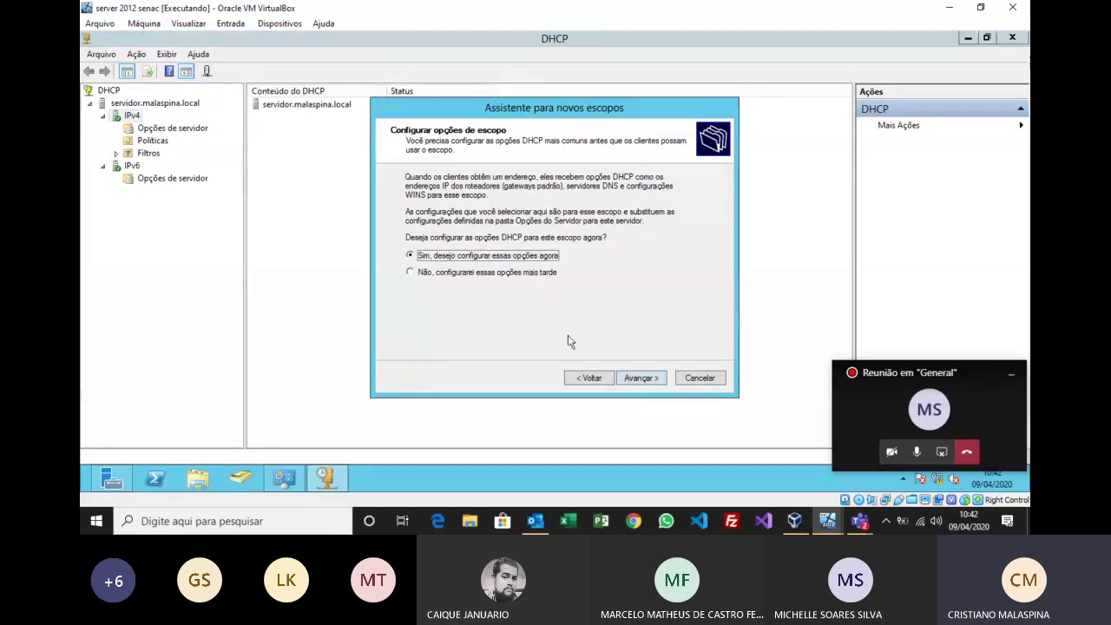
{"action": "left_click", "coordinate": [647, 379]}
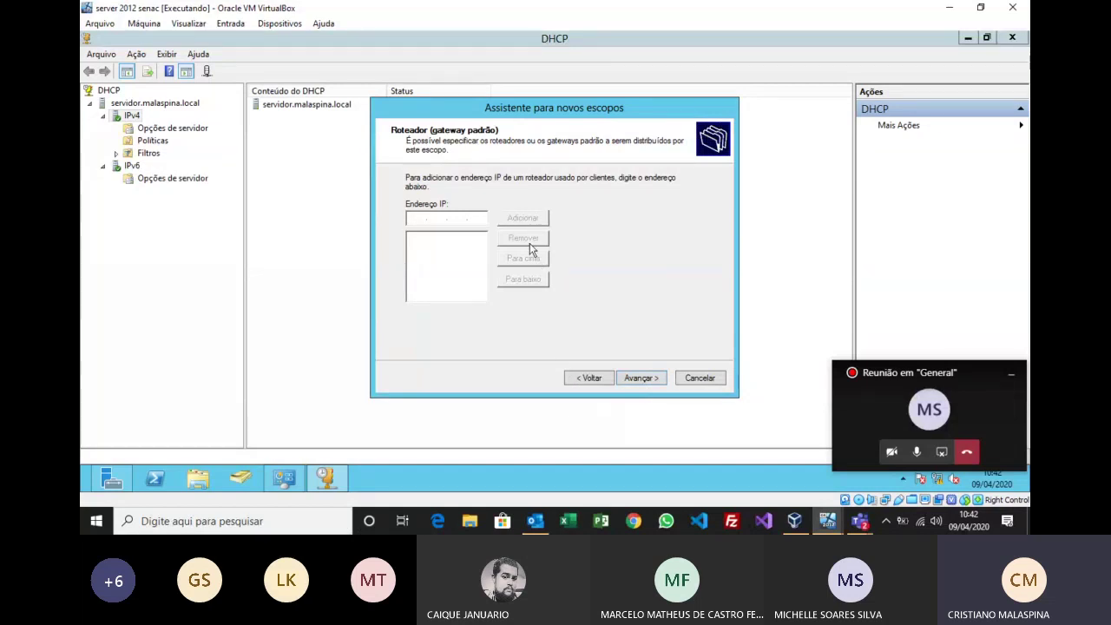
Step: Add 192.168.0.250 to the router list as the scope's default gateway, then continue
{"action": "type", "text": "192 . 168 . 0 . 250"}
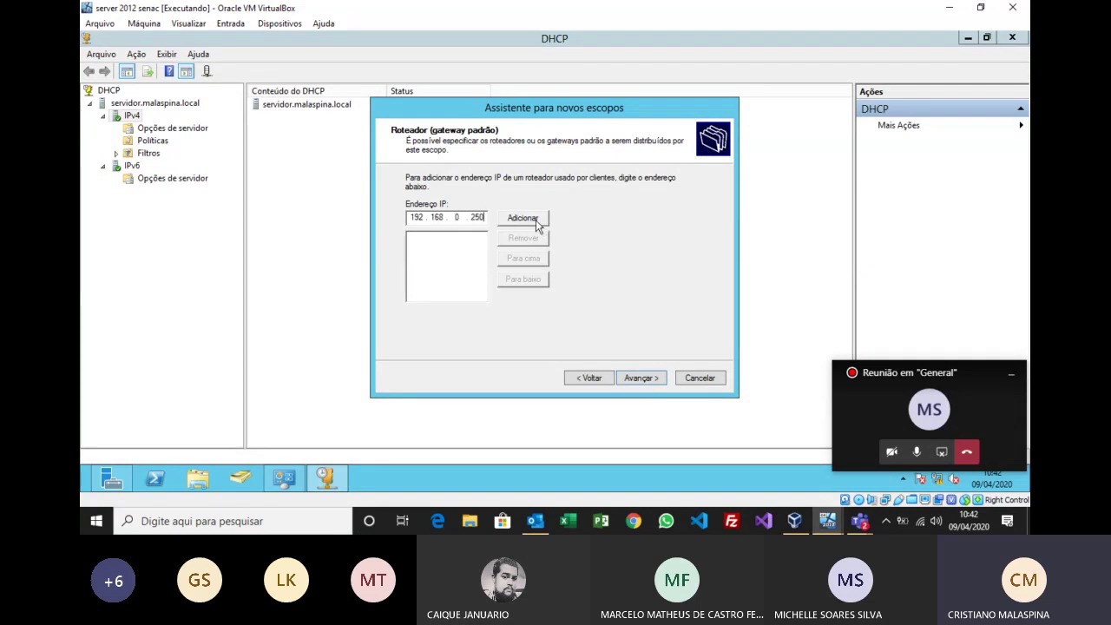
{"action": "left_click", "coordinate": [538, 223]}
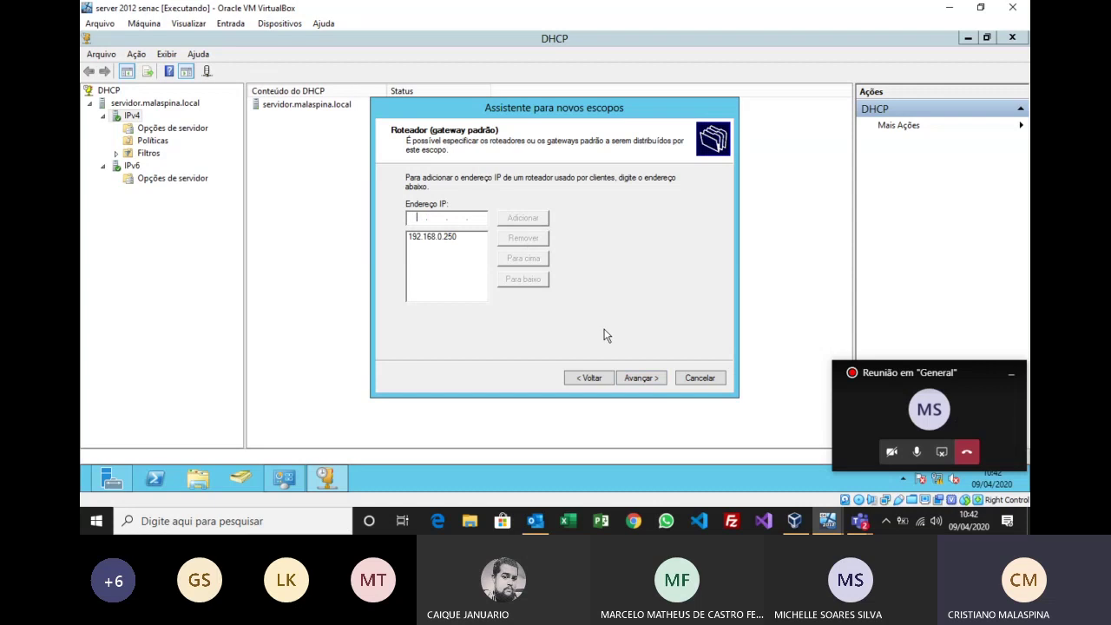
{"action": "left_click", "coordinate": [639, 378]}
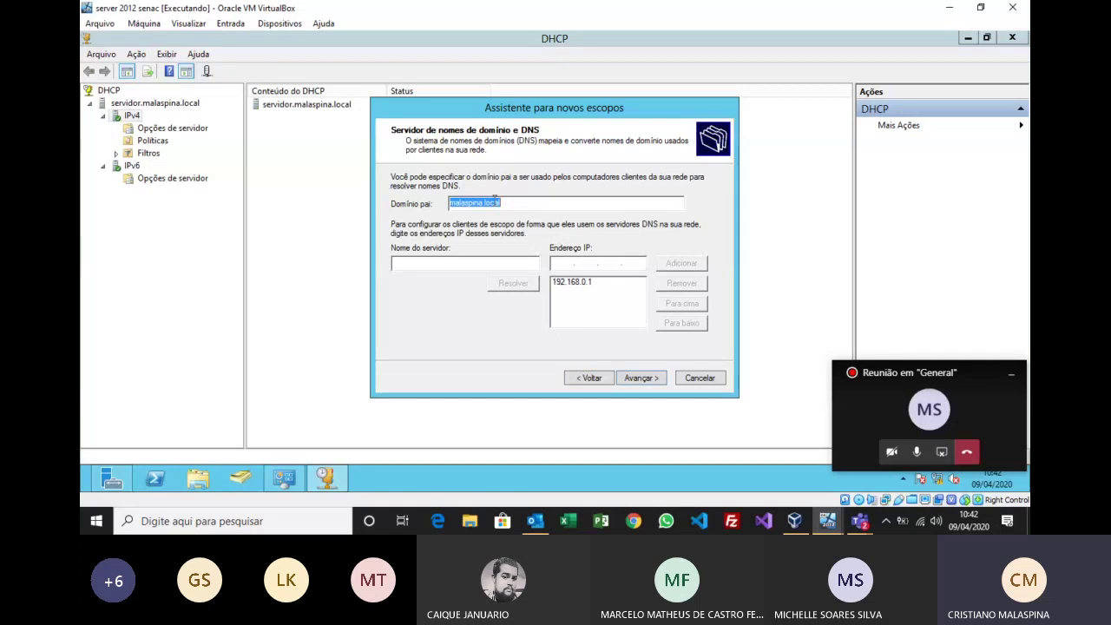
Step: Accept parent domain malaspina.local and DNS server 192.168.0.1 unchanged
{"action": "left_click", "coordinate": [639, 379]}
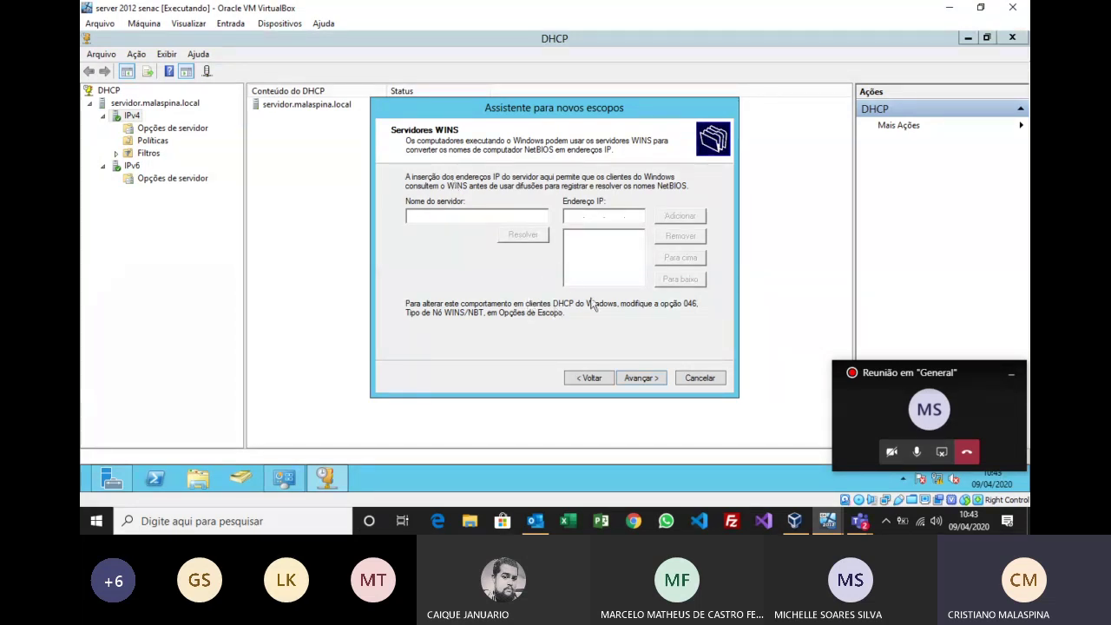
Step: Skip WINS servers, activate the scope now and finish the New Scope wizard
{"action": "left_click", "coordinate": [642, 378]}
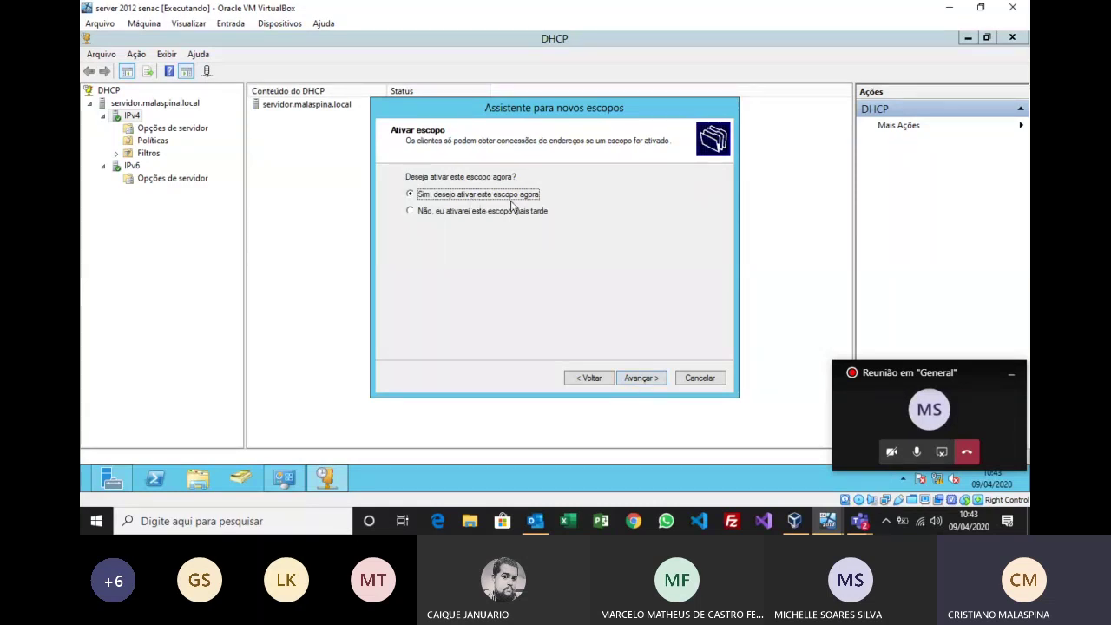
{"action": "left_click", "coordinate": [641, 380]}
{"action": "left_click", "coordinate": [641, 379]}
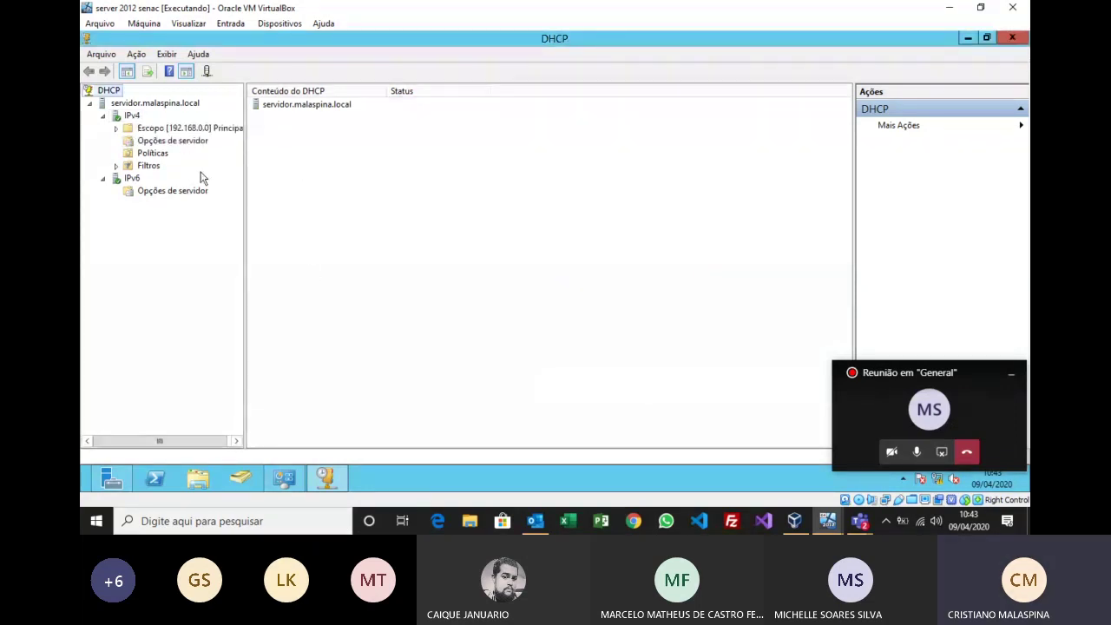
Step: Inspect the scope's leases, address pool, reservations and 003 Roteador option, then switch to the Windows 10 VM
{"action": "double_click", "coordinate": [182, 130]}
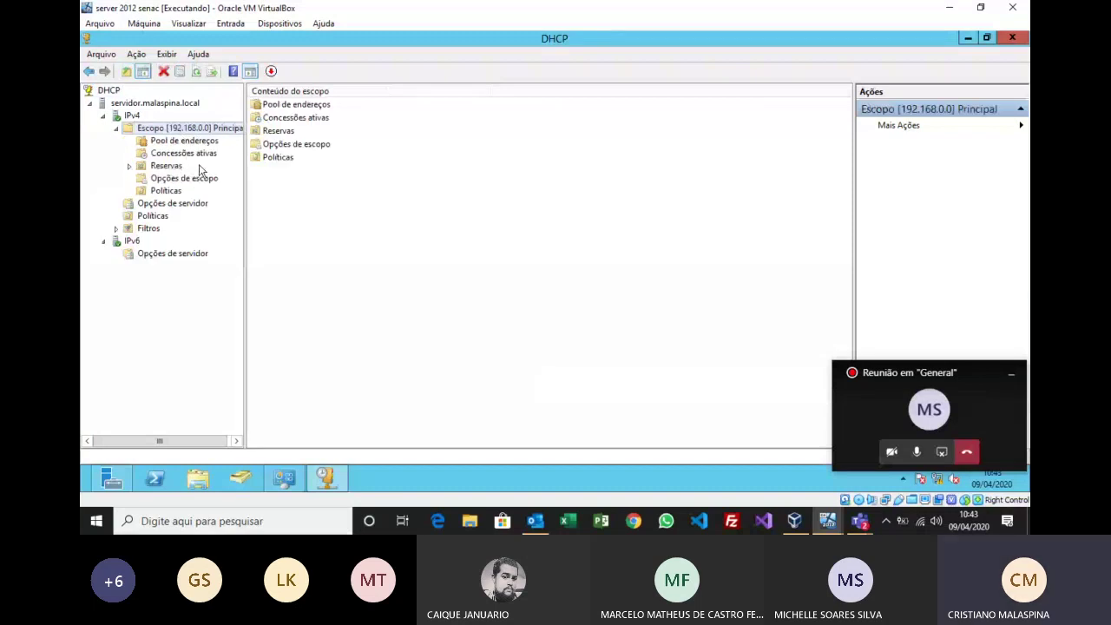
{"action": "left_click", "coordinate": [196, 156]}
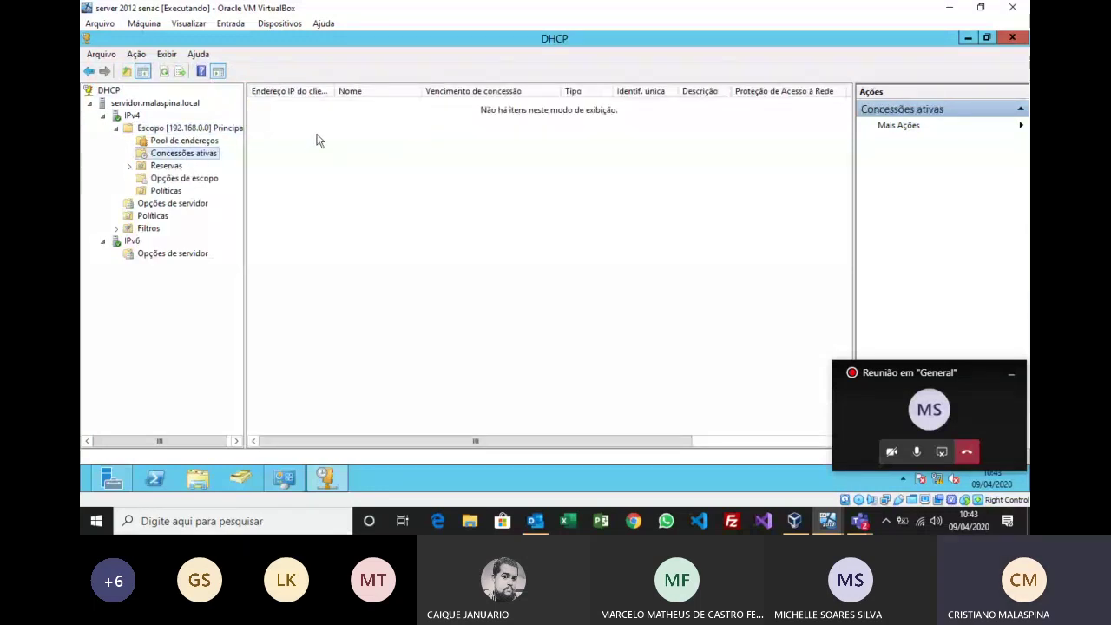
{"action": "left_click", "coordinate": [208, 142]}
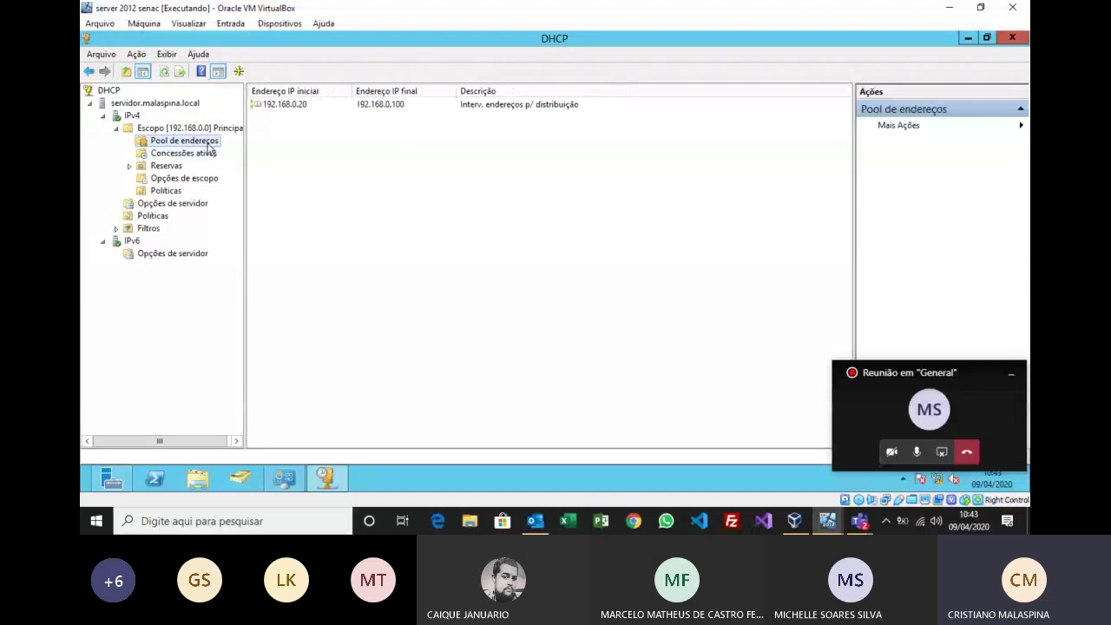
{"action": "left_click", "coordinate": [169, 167]}
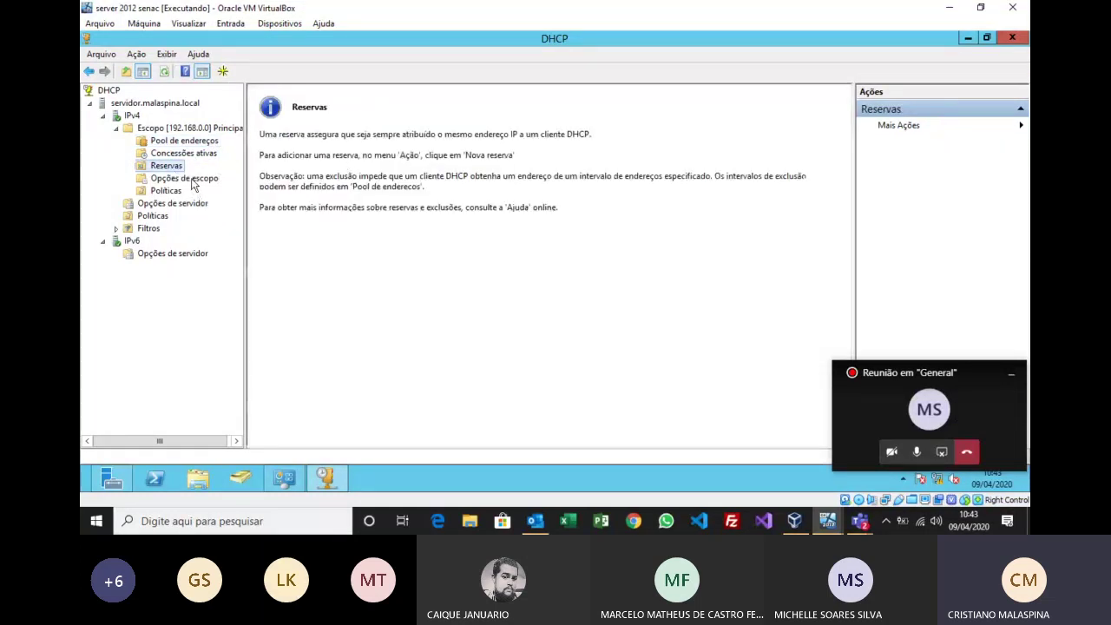
{"action": "left_click", "coordinate": [192, 180]}
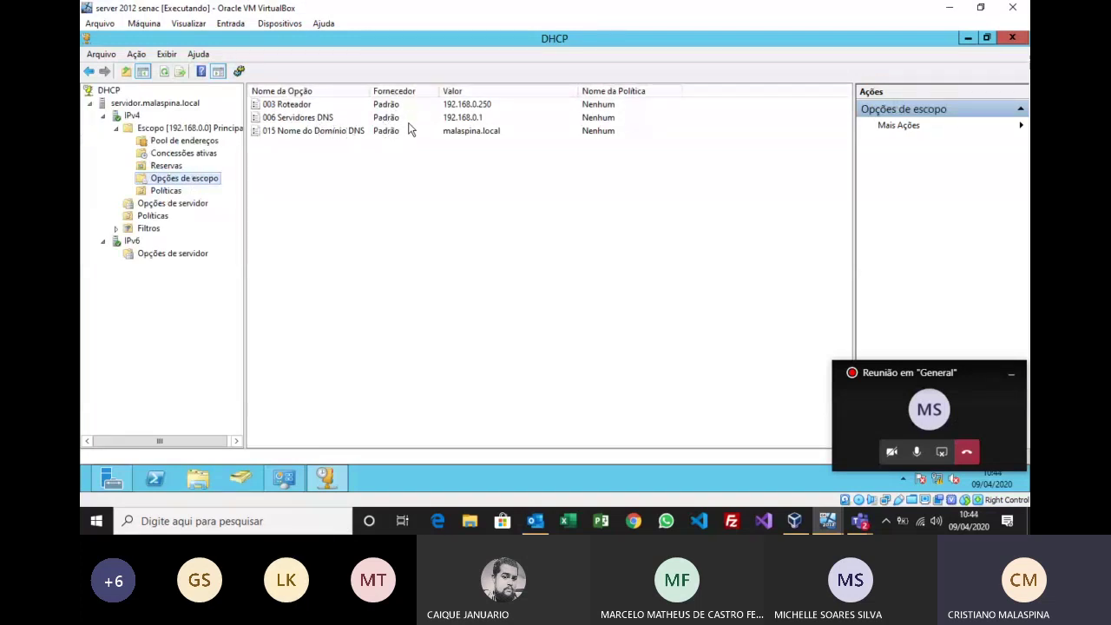
{"action": "left_click", "coordinate": [293, 108]}
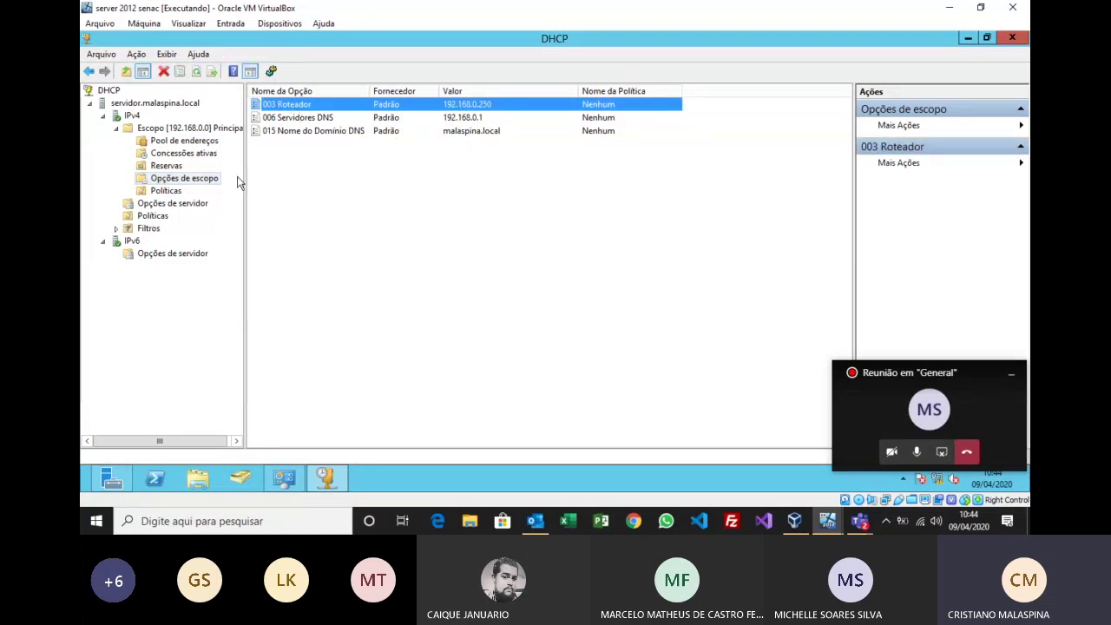
{"action": "left_click", "coordinate": [829, 520]}
{"action": "left_click", "coordinate": [857, 481]}
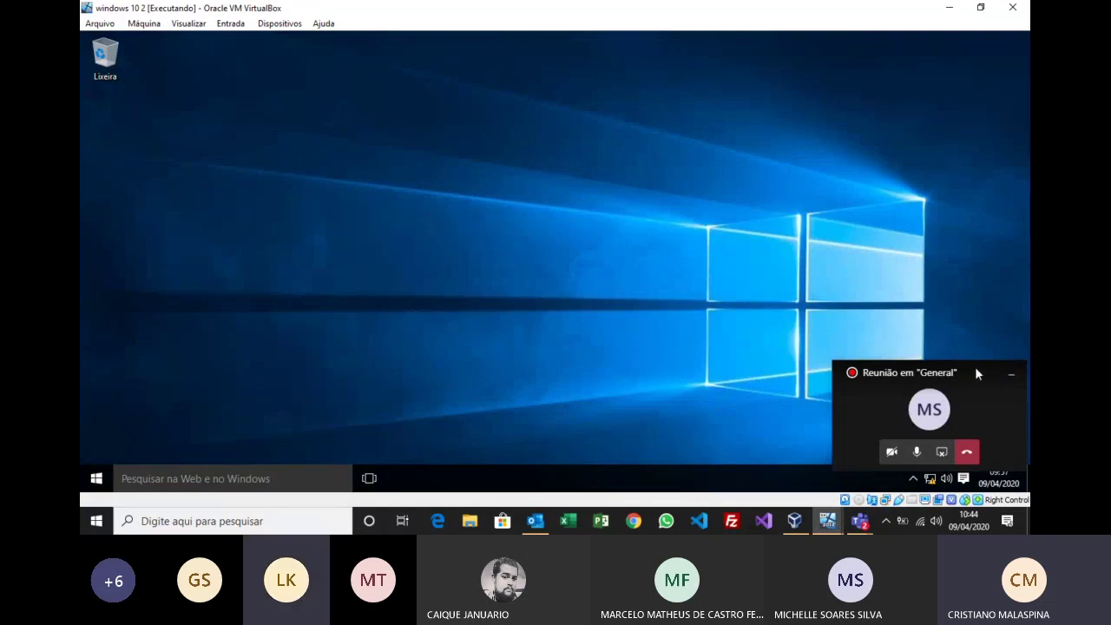
Step: Sign in to the Windows 10 client from its lock screen
{"action": "left_click_drag", "start_coordinate": [976, 369], "coordinate": [979, 264]}
{"action": "left_click", "coordinate": [626, 319]}
{"action": "left_click", "coordinate": [563, 314]}
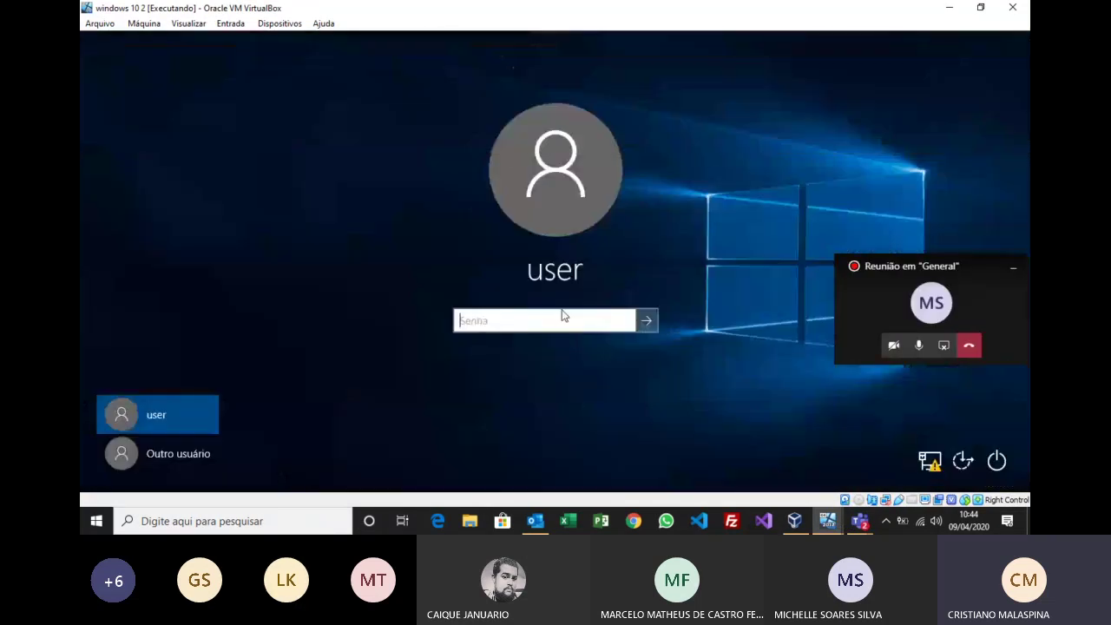
{"action": "left_click", "coordinate": [648, 321]}
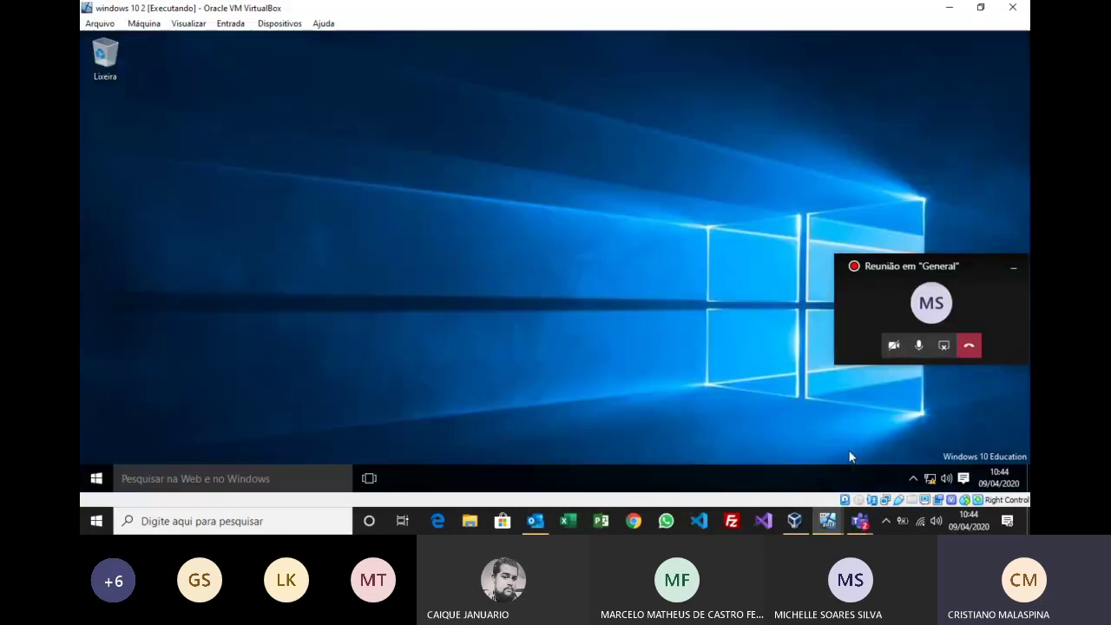
Step: Open the Ethernet adapter's properties from the Network and Sharing Center
{"action": "right_click", "coordinate": [930, 478]}
{"action": "left_click", "coordinate": [929, 468]}
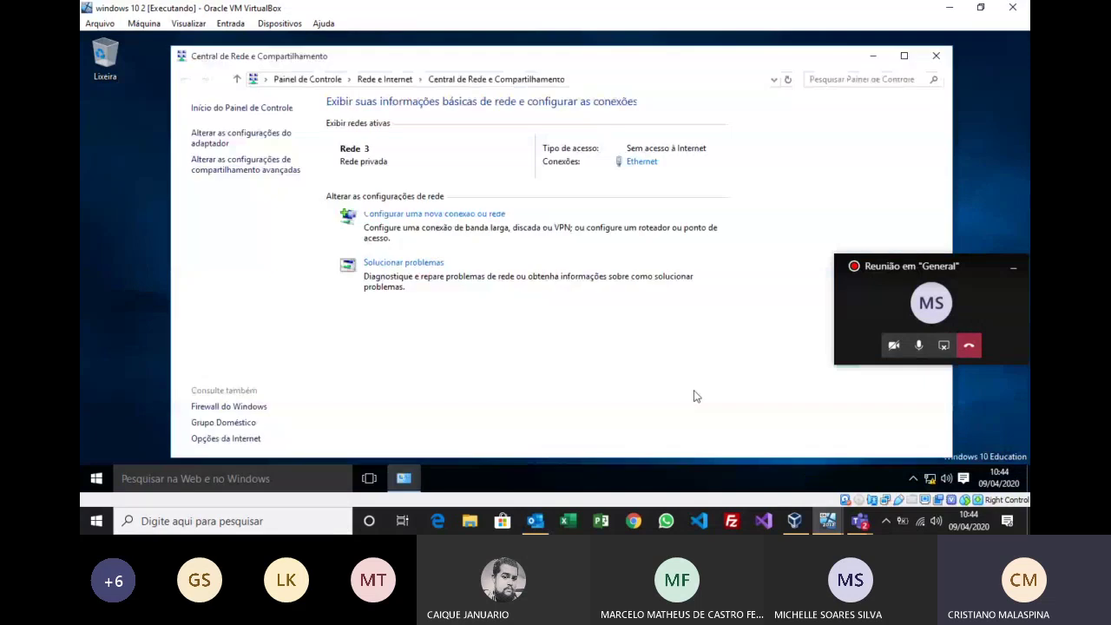
{"action": "left_click", "coordinate": [642, 161]}
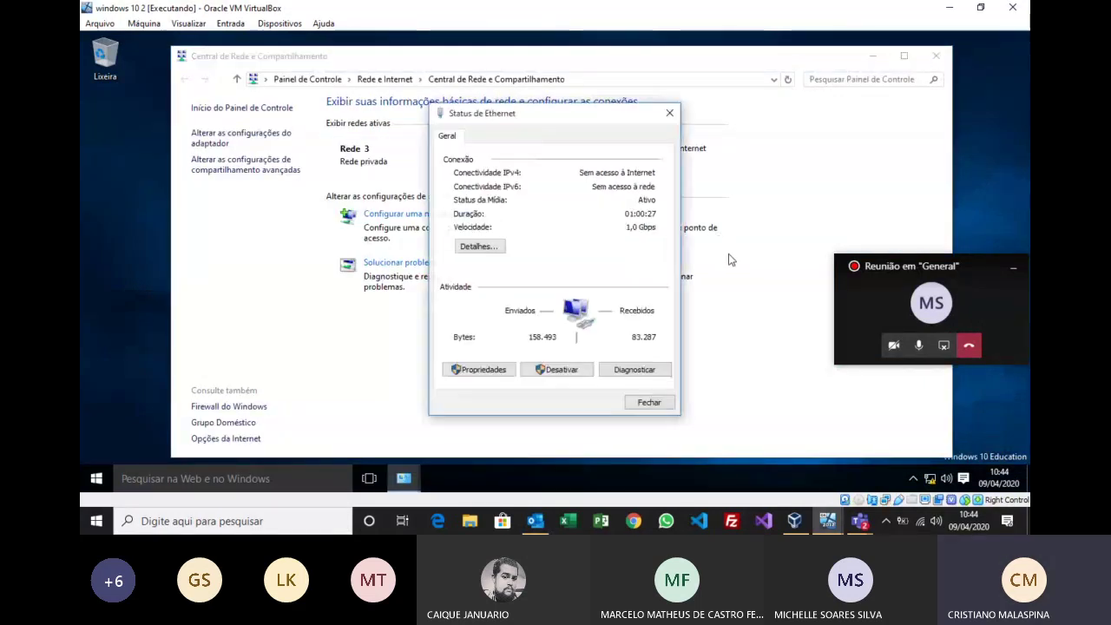
{"action": "left_click", "coordinate": [491, 370]}
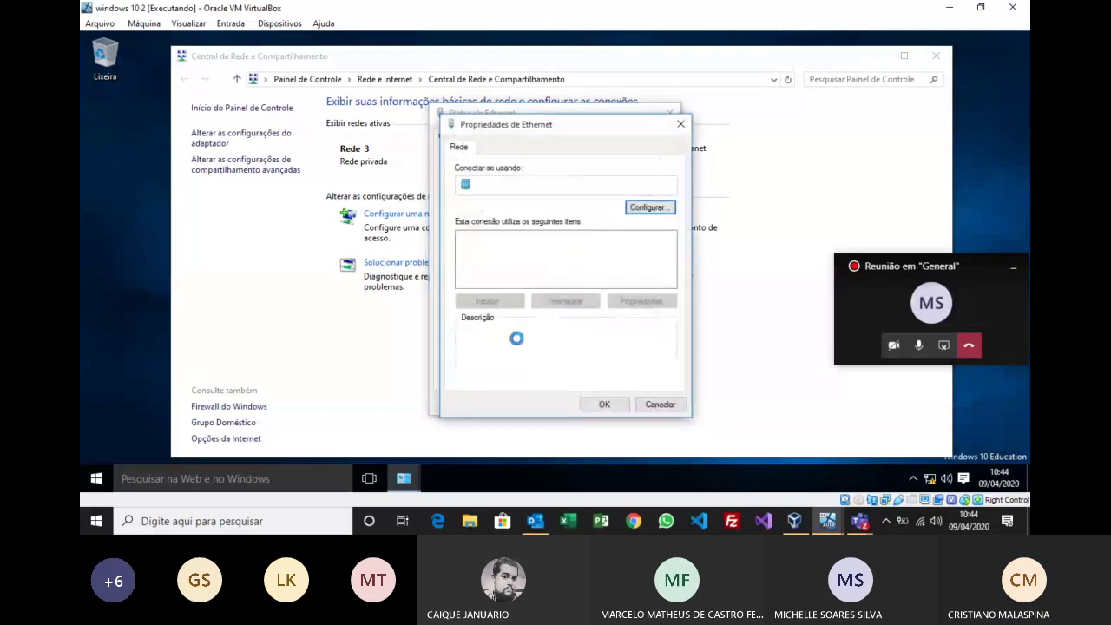
{"action": "left_click", "coordinate": [669, 270]}
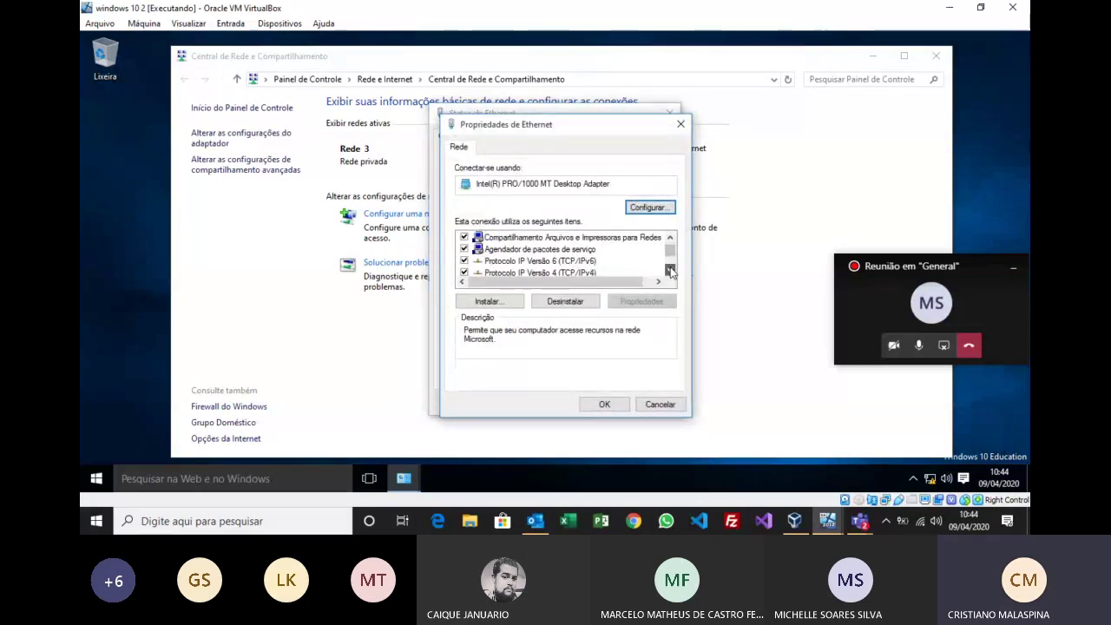
{"action": "left_click", "coordinate": [669, 270]}
{"action": "left_click", "coordinate": [669, 270]}
Step: Set IPv4 to obtain the IP address and DNS server automatically, then close the windows
{"action": "double_click", "coordinate": [577, 250]}
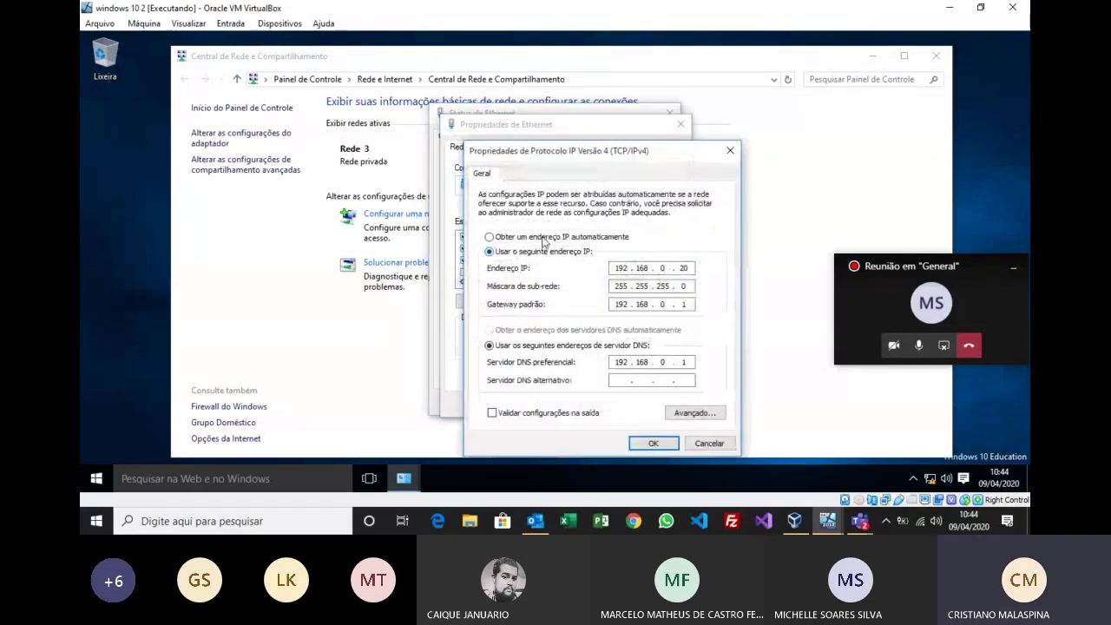
{"action": "left_click", "coordinate": [547, 237]}
{"action": "left_click", "coordinate": [551, 331]}
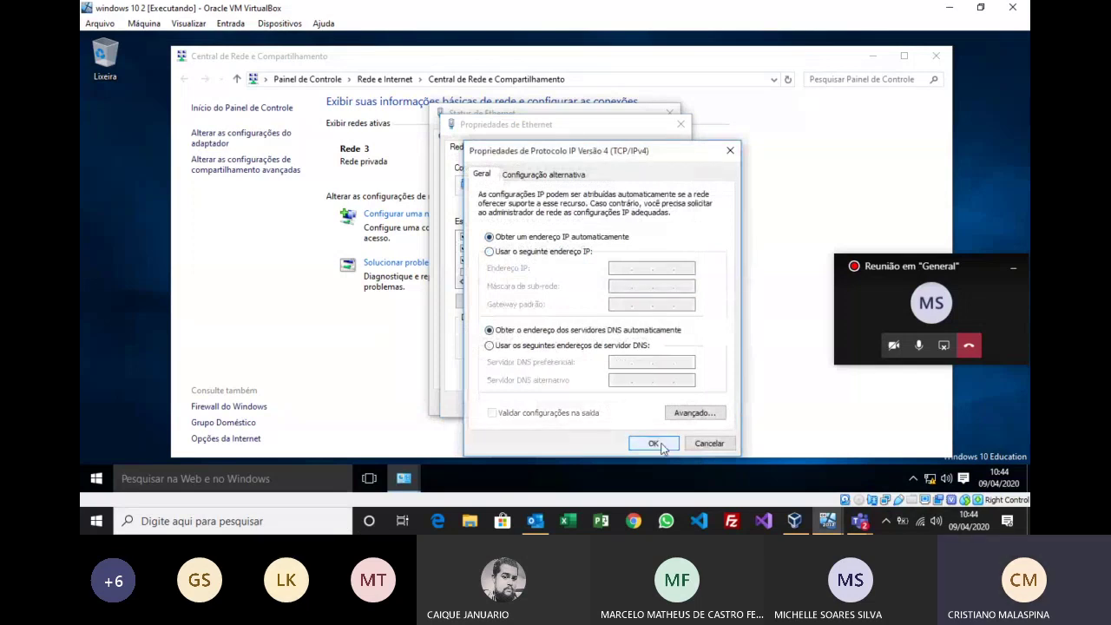
{"action": "left_click", "coordinate": [653, 443]}
{"action": "left_click", "coordinate": [621, 405]}
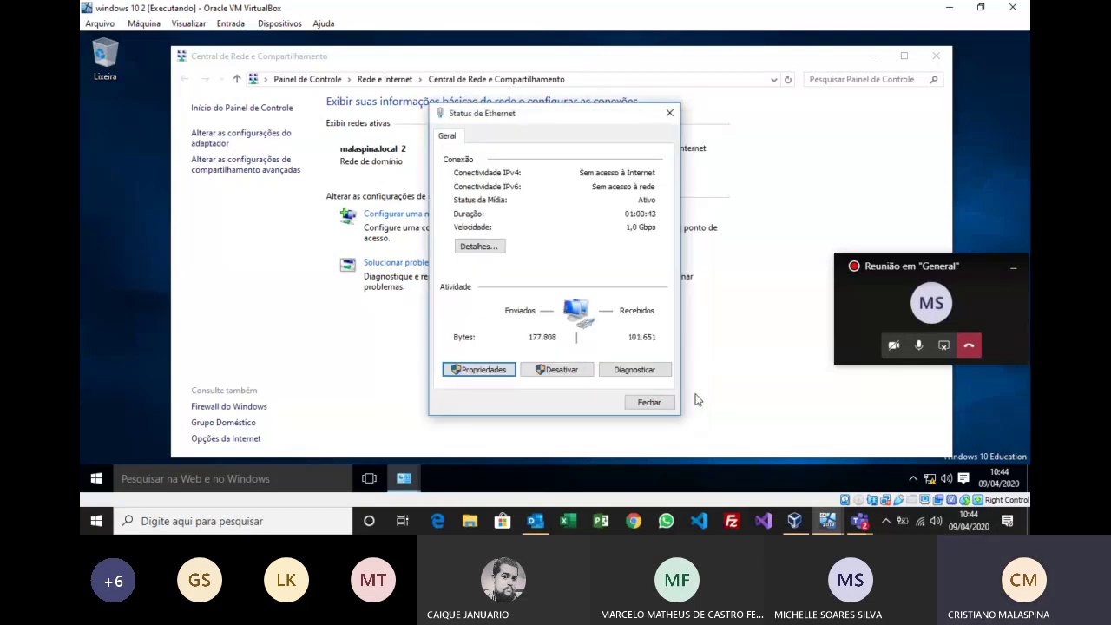
{"action": "left_click", "coordinate": [658, 403]}
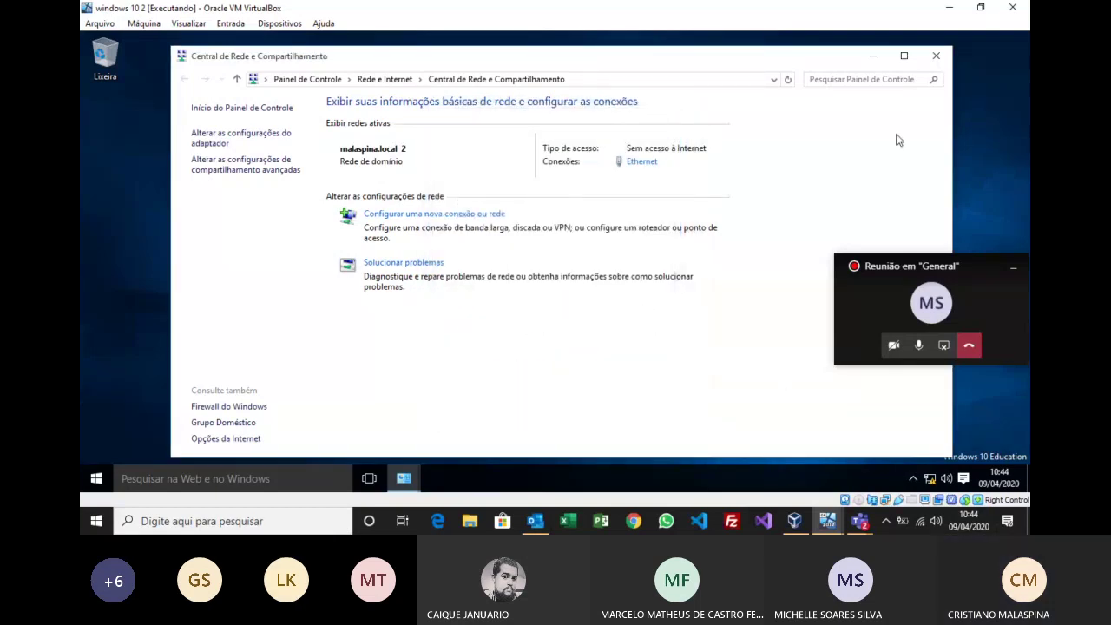
{"action": "left_click", "coordinate": [936, 56]}
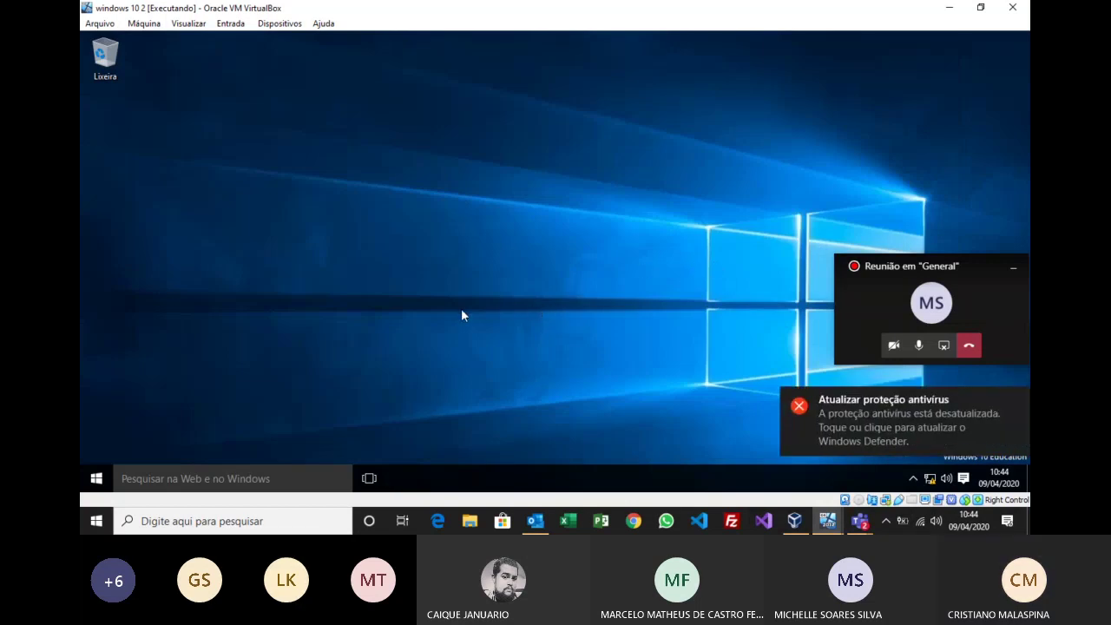
{"action": "right_click", "coordinate": [885, 502]}
{"action": "left_click", "coordinate": [903, 478]}
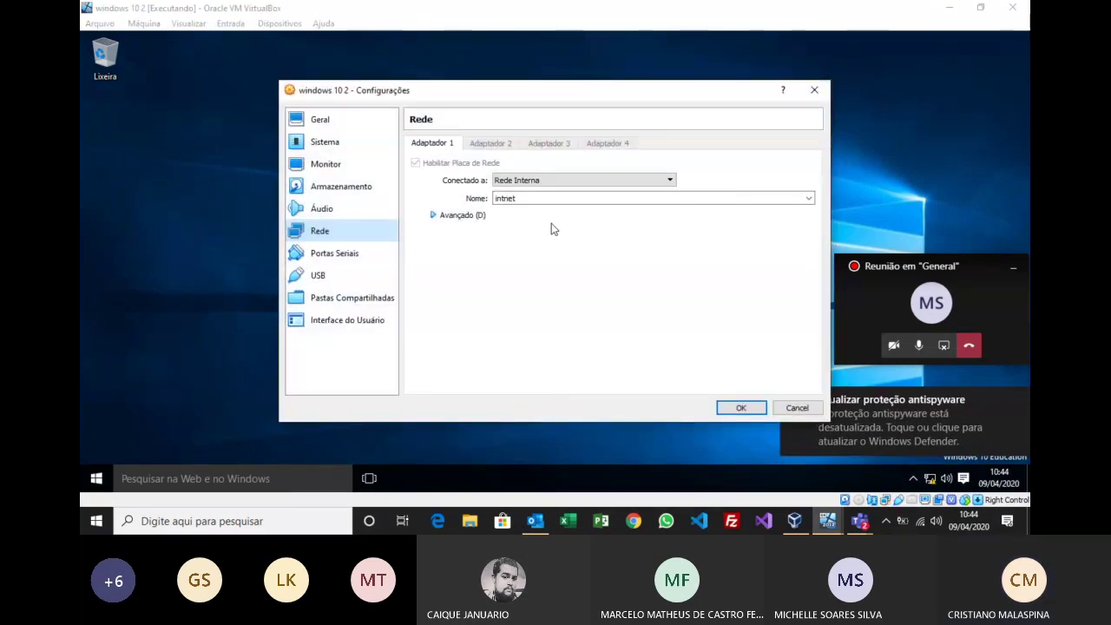
{"action": "left_click", "coordinate": [799, 412]}
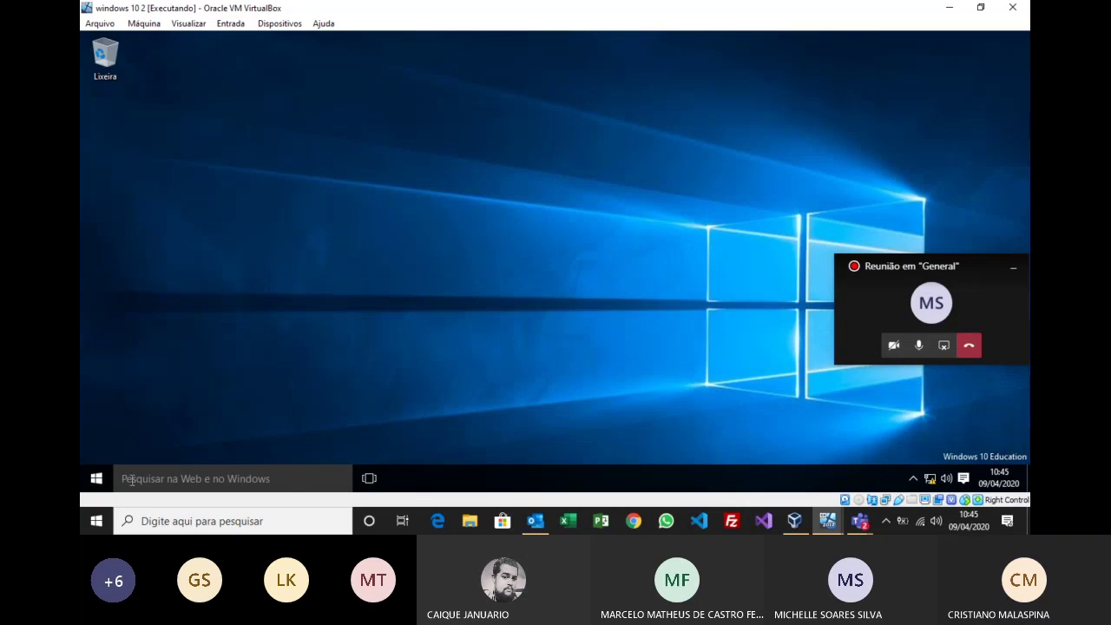
Step: Open Command Prompt via cmd and run ipconfig, showing 192.168.0.20 with gateway 192.168.0.250
{"action": "left_click", "coordinate": [280, 482]}
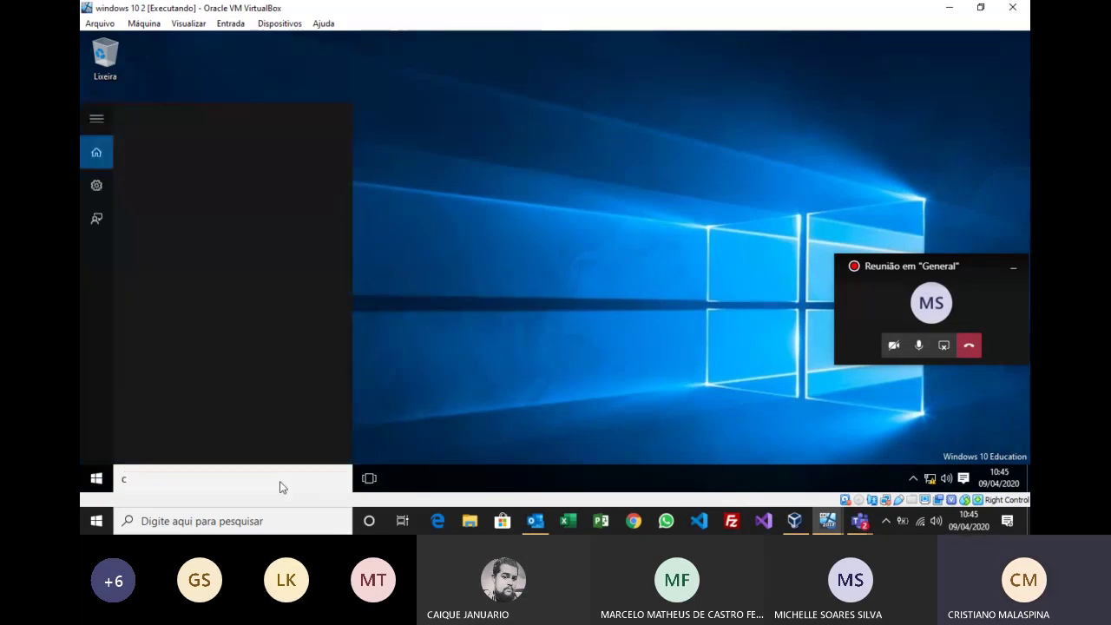
{"action": "type", "text": "cmd"}
{"action": "key", "text": "Return"}
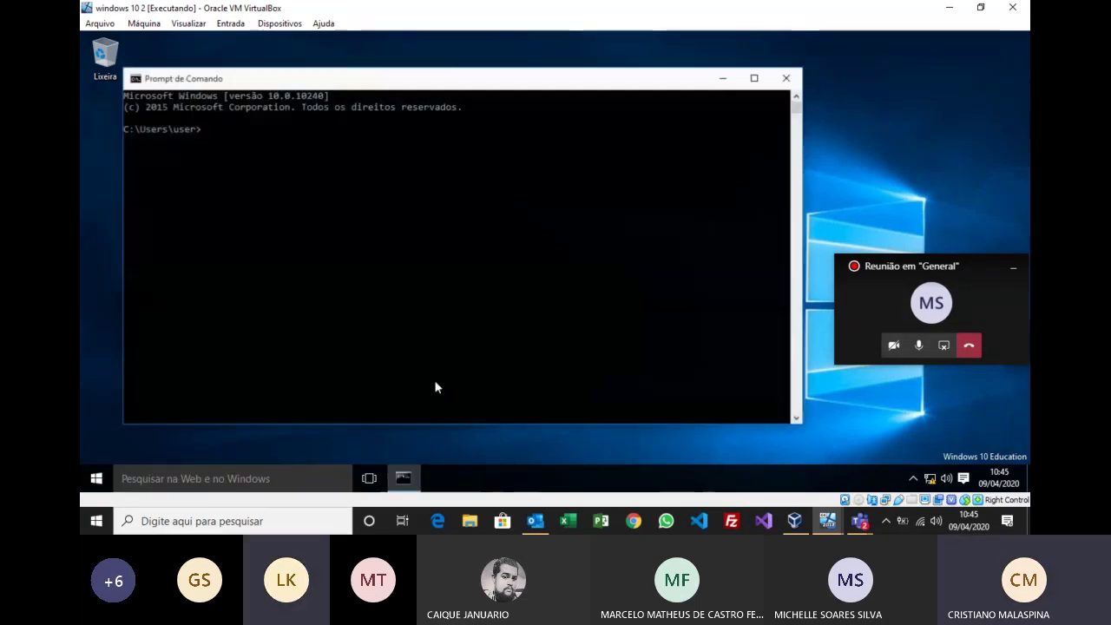
{"action": "type", "text": "ip"}
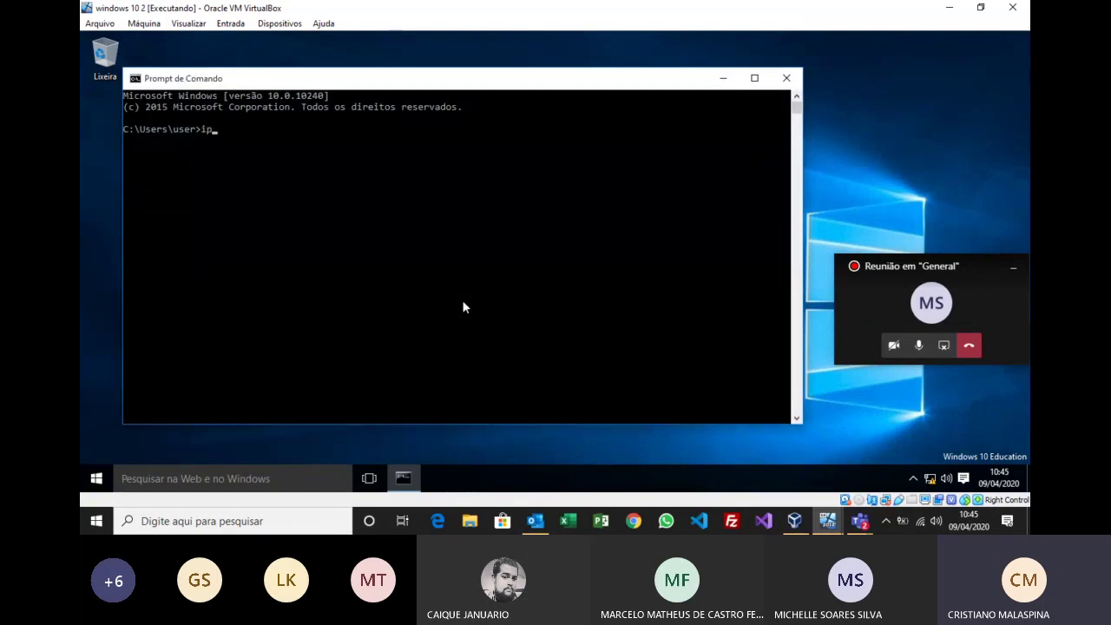
{"action": "type", "text": "config"}
{"action": "key", "text": "Return"}
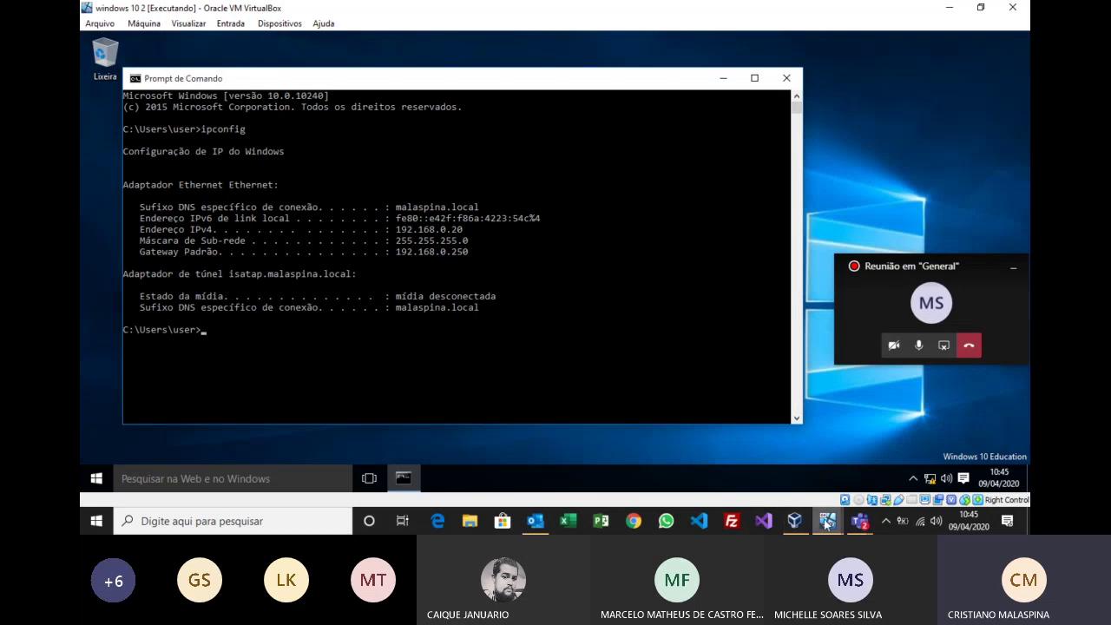
Step: On the server, refresh Concessões ativas and select the 192.168.0.20 lease, then return to the client
{"action": "mouse_move", "coordinate": [827, 521]}
{"action": "left_click", "coordinate": [783, 464]}
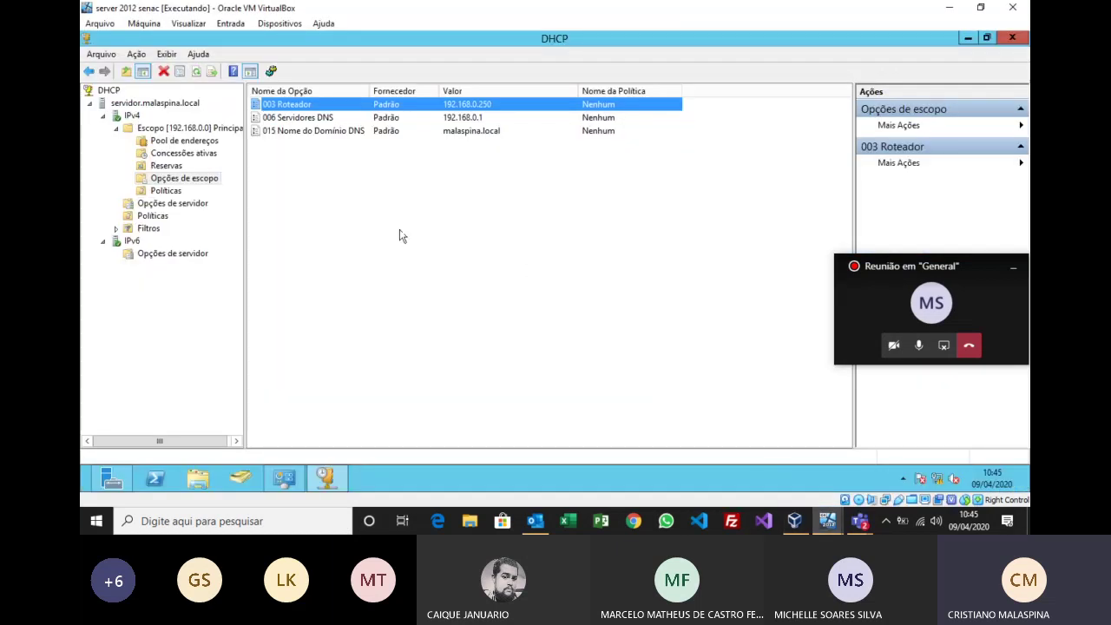
{"action": "left_click", "coordinate": [203, 154]}
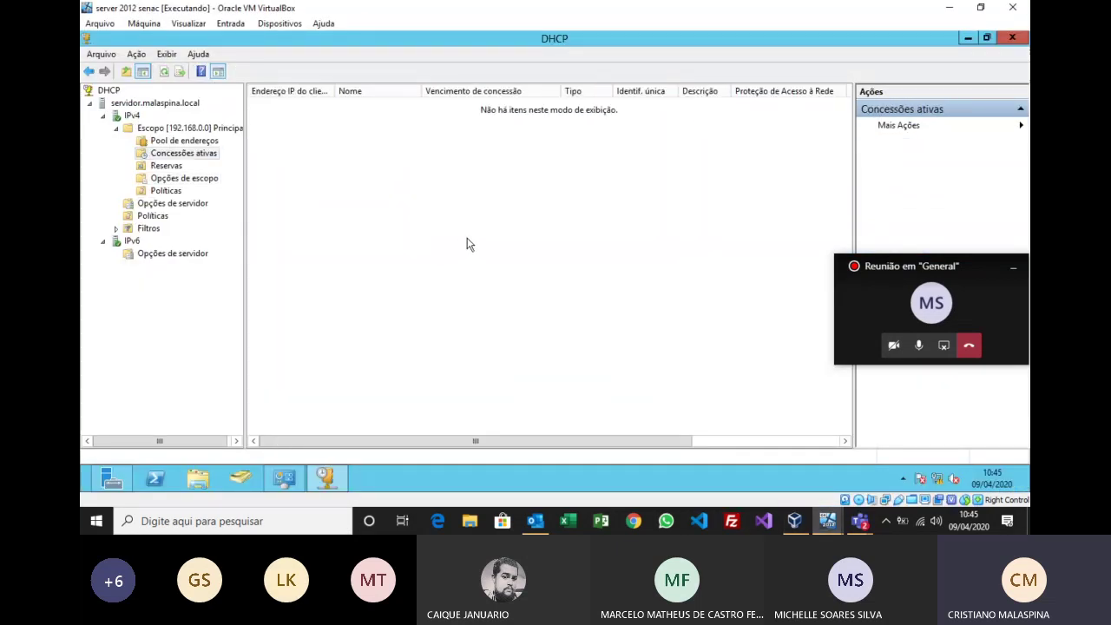
{"action": "left_click", "coordinate": [164, 72]}
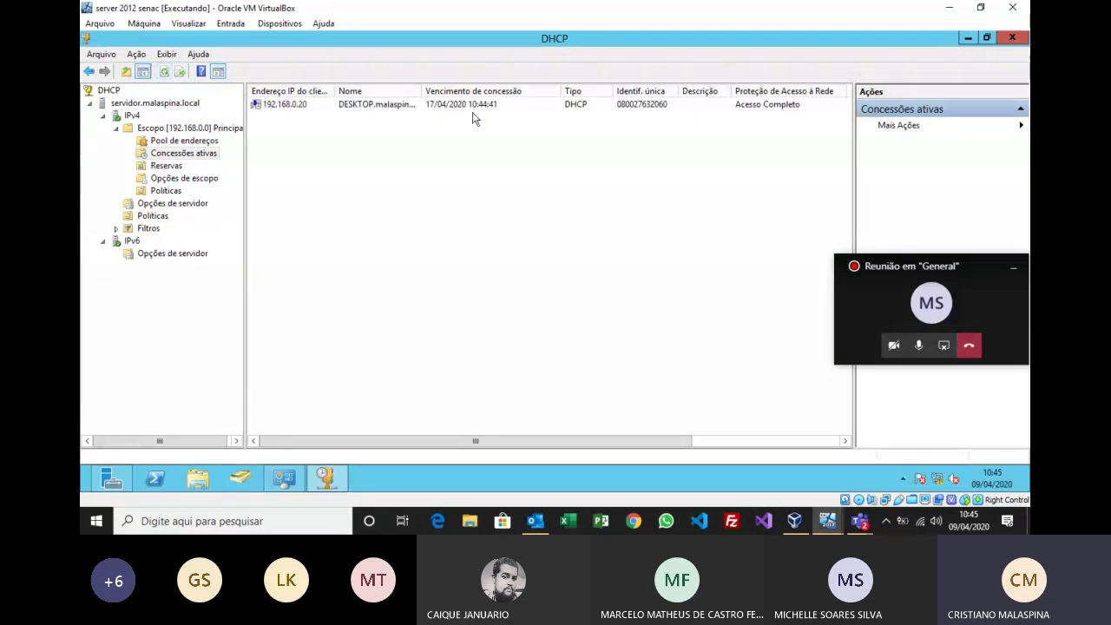
{"action": "left_click", "coordinate": [300, 106]}
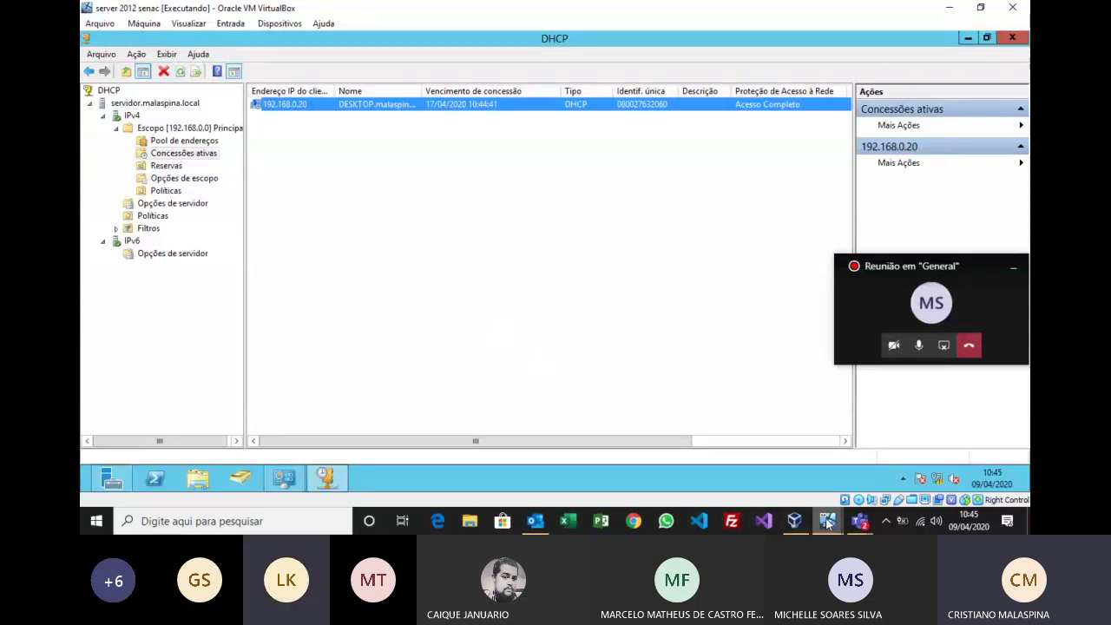
{"action": "mouse_move", "coordinate": [795, 525]}
{"action": "left_click", "coordinate": [852, 476]}
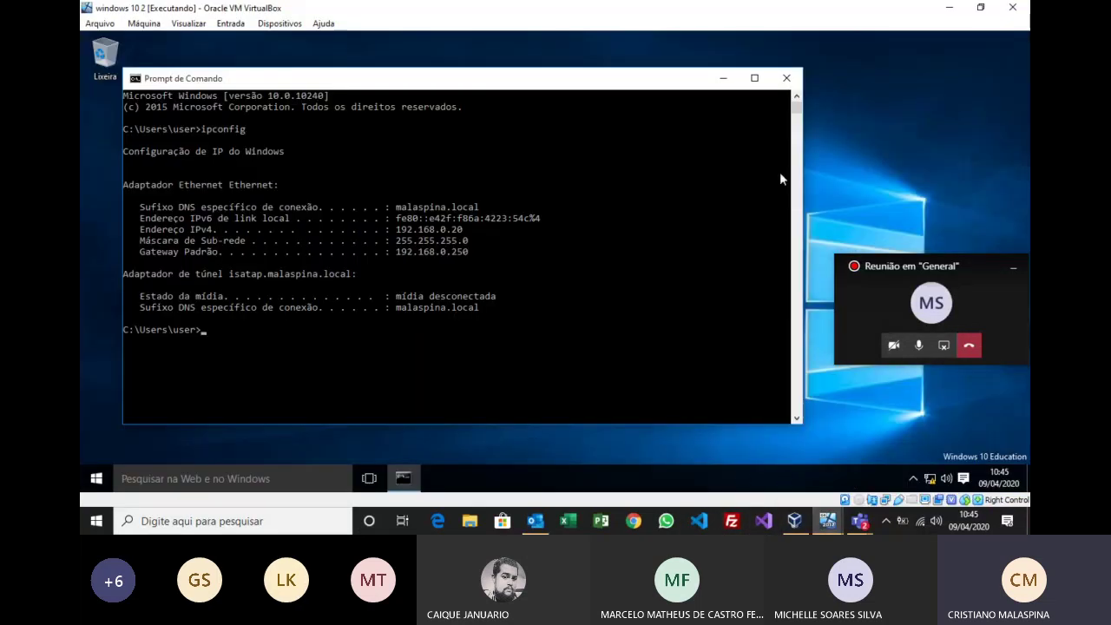
Step: Close the client's Command Prompt and briefly open and close its Start menu
{"action": "left_click", "coordinate": [788, 81]}
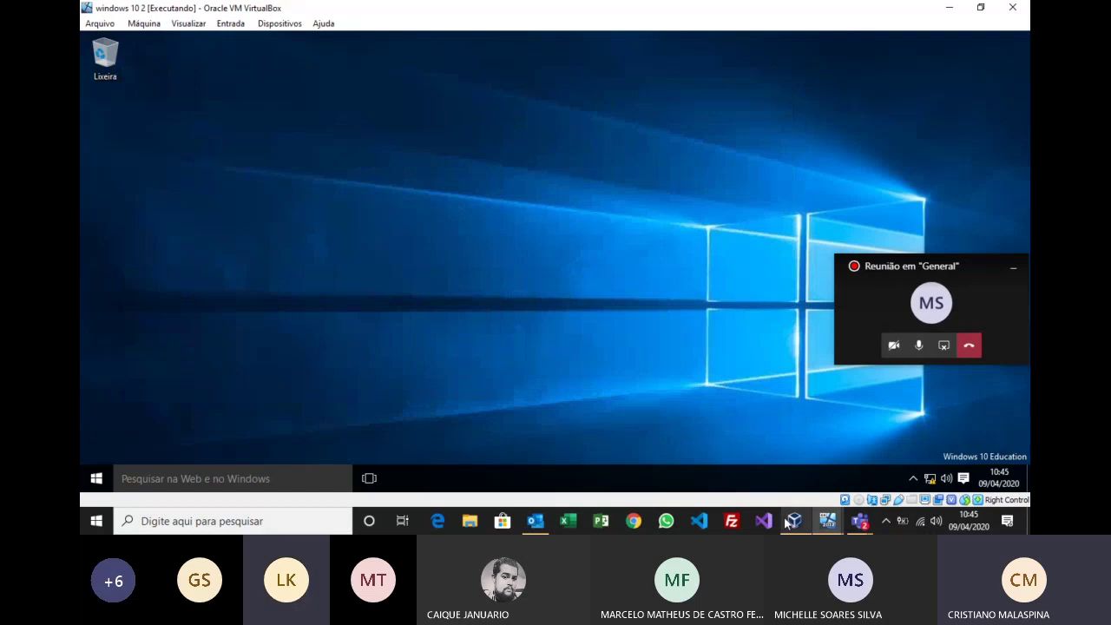
{"action": "mouse_move", "coordinate": [821, 515]}
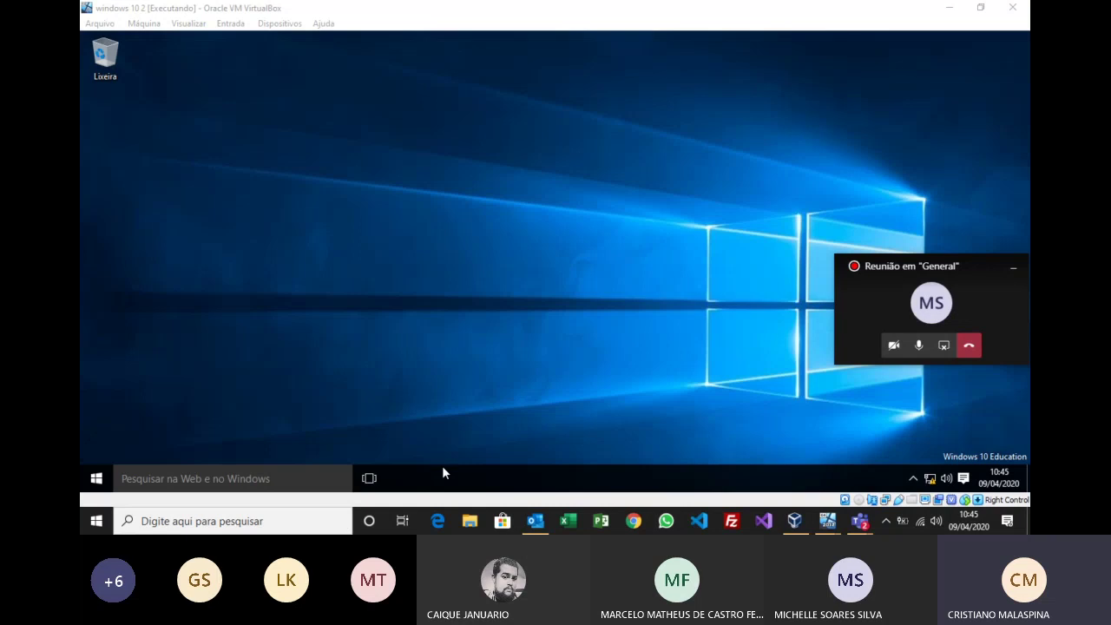
{"action": "left_click", "coordinate": [96, 478]}
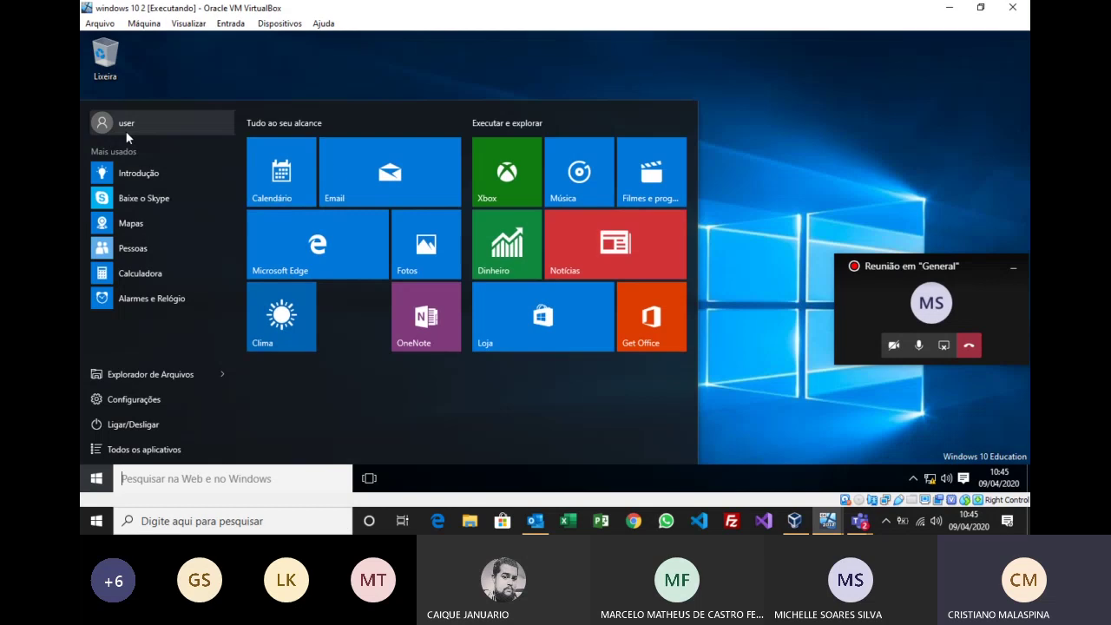
{"action": "left_click", "coordinate": [756, 245]}
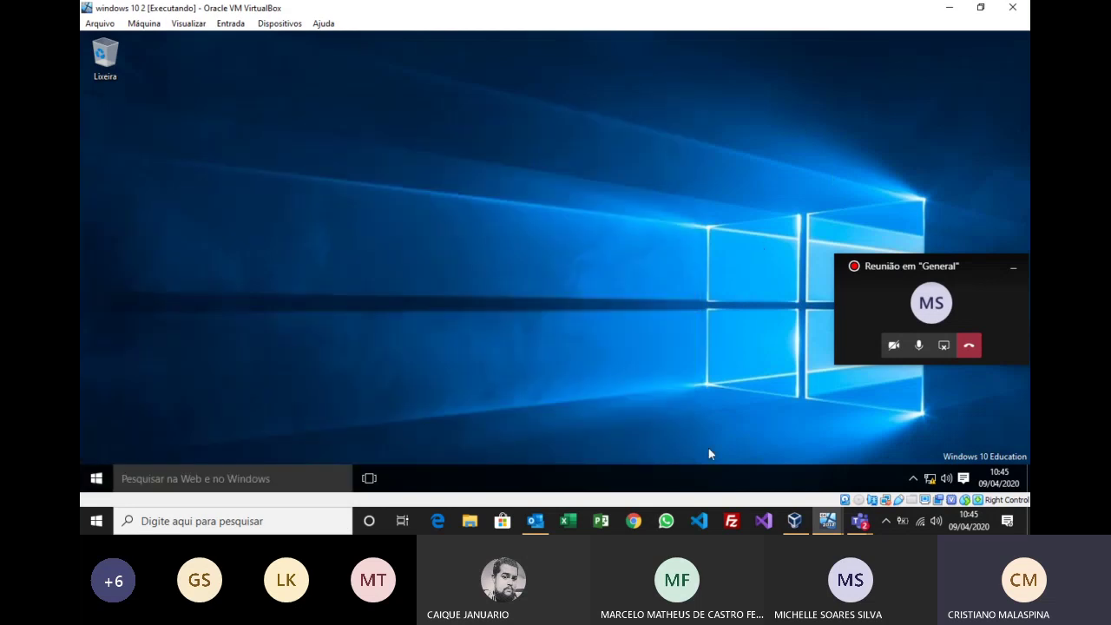
Step: Switch to the server 2012 senac virtual machine from the host taskbar preview
{"action": "left_click", "coordinate": [828, 522]}
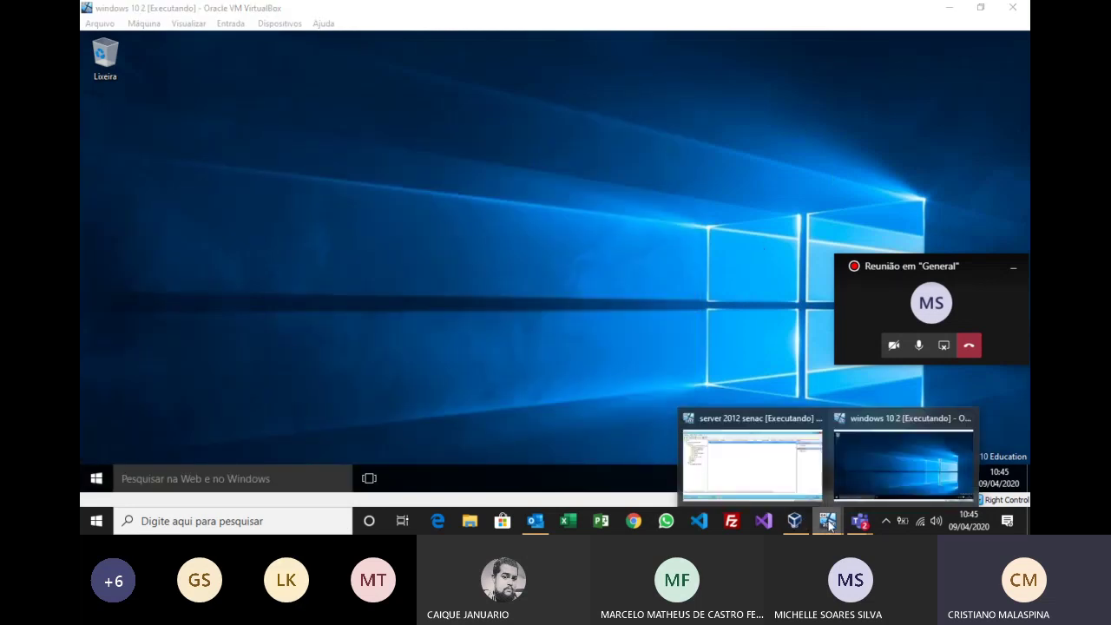
{"action": "left_click", "coordinate": [863, 457]}
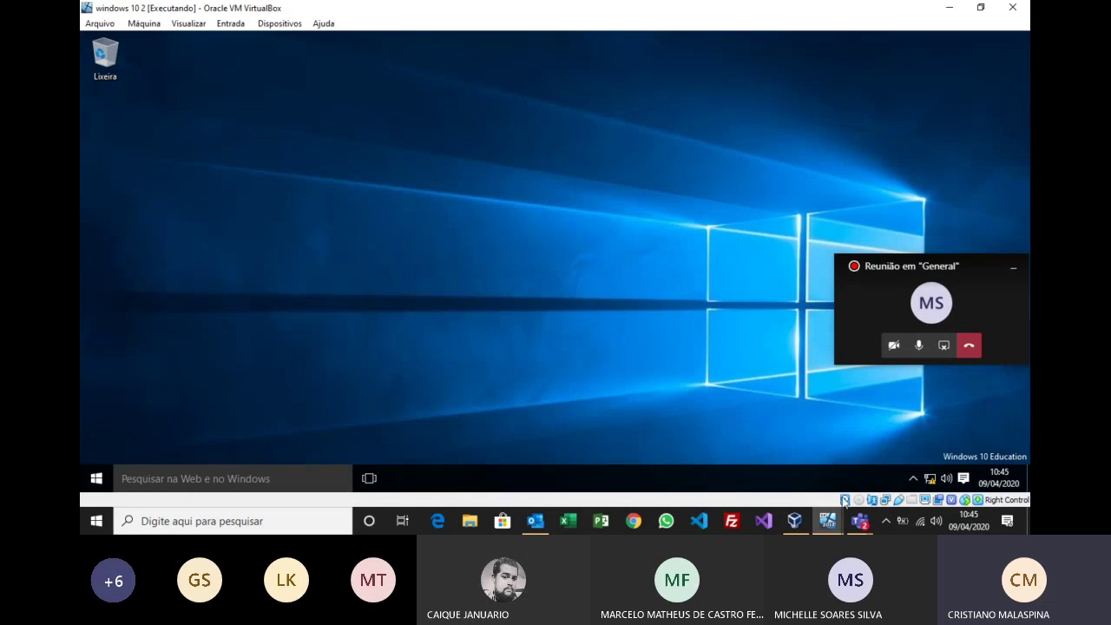
{"action": "left_click", "coordinate": [828, 522]}
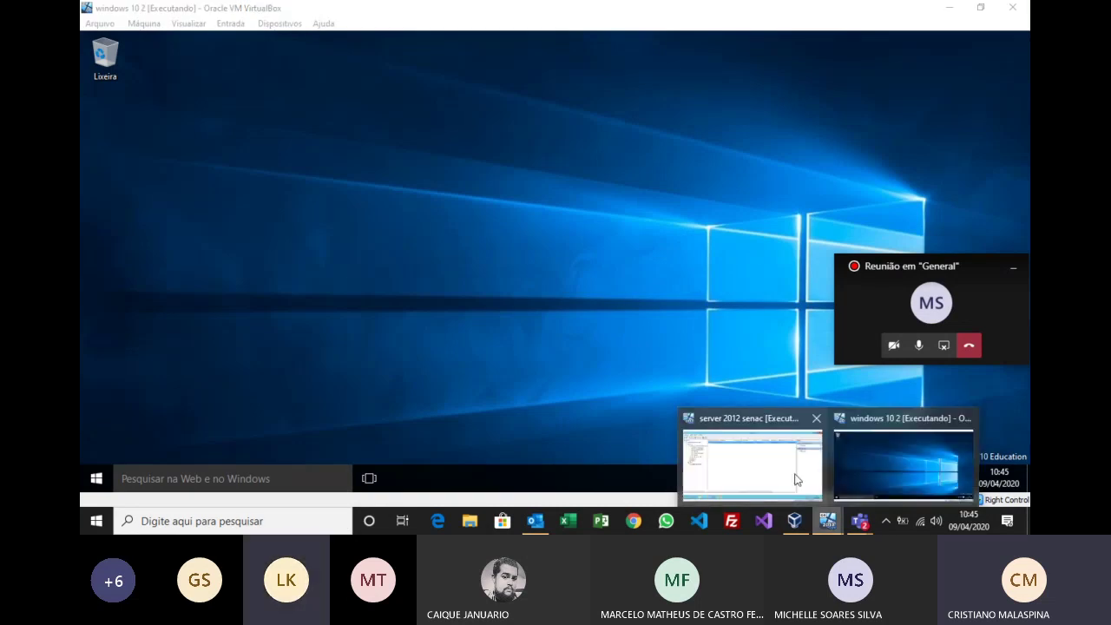
{"action": "left_click", "coordinate": [797, 480]}
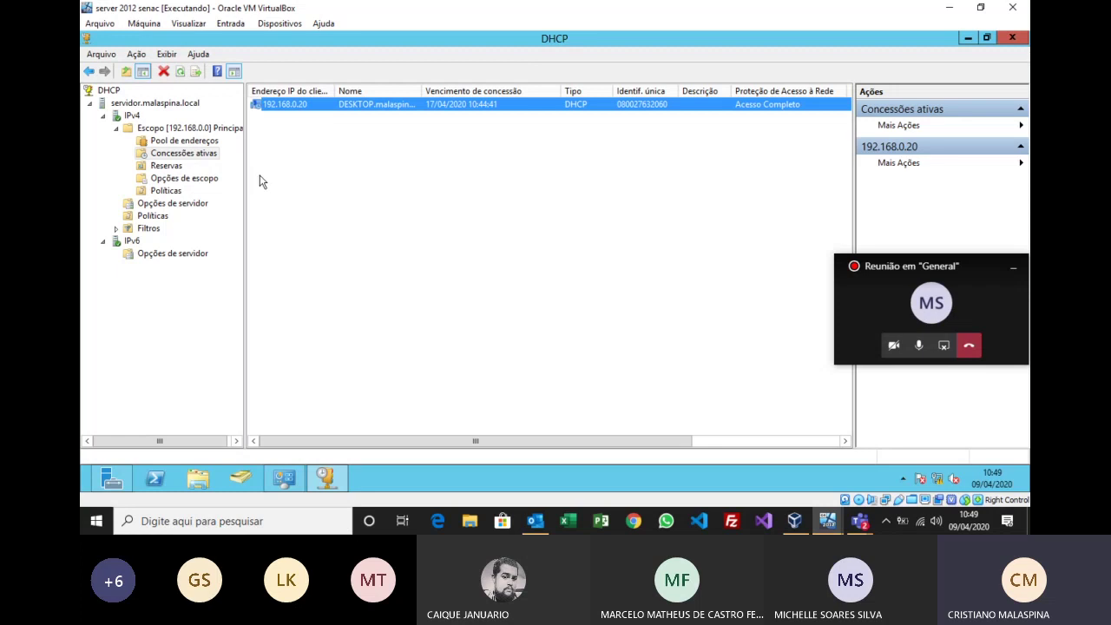
Step: Close the DHCP console and Administrative Tools folder, returning to the Server Manager dashboard
{"action": "left_click", "coordinate": [1013, 38]}
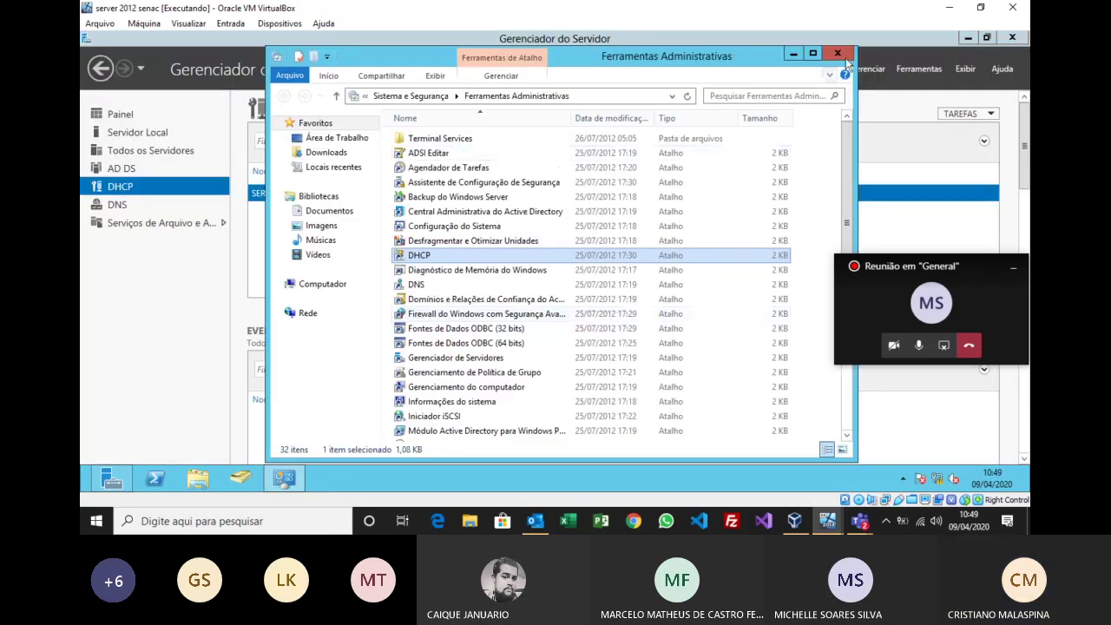
{"action": "left_click", "coordinate": [844, 43]}
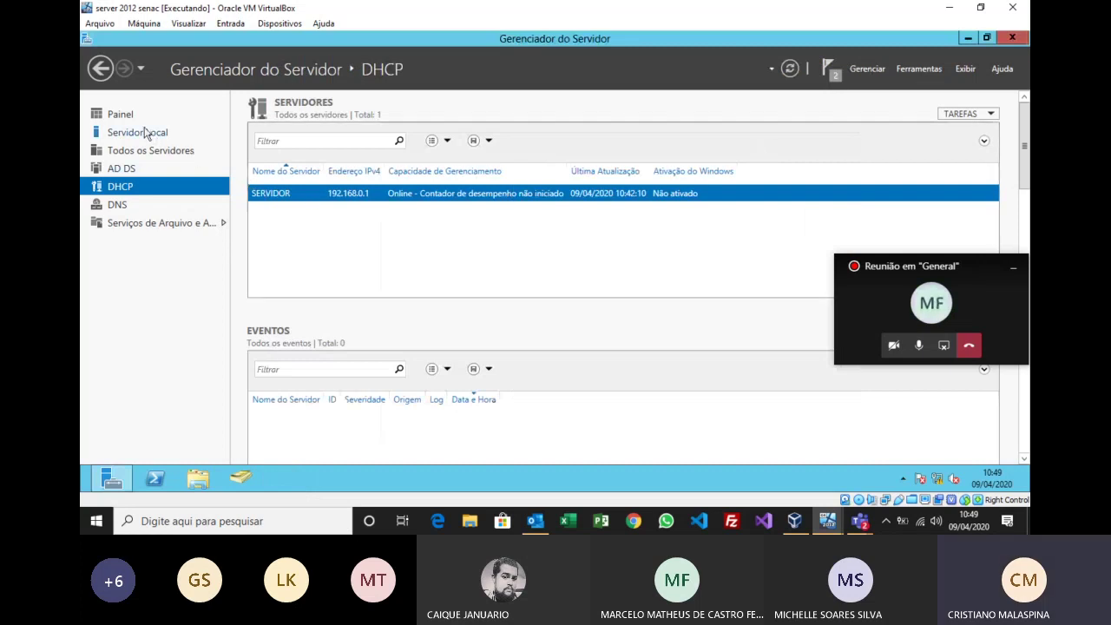
{"action": "left_click", "coordinate": [127, 114]}
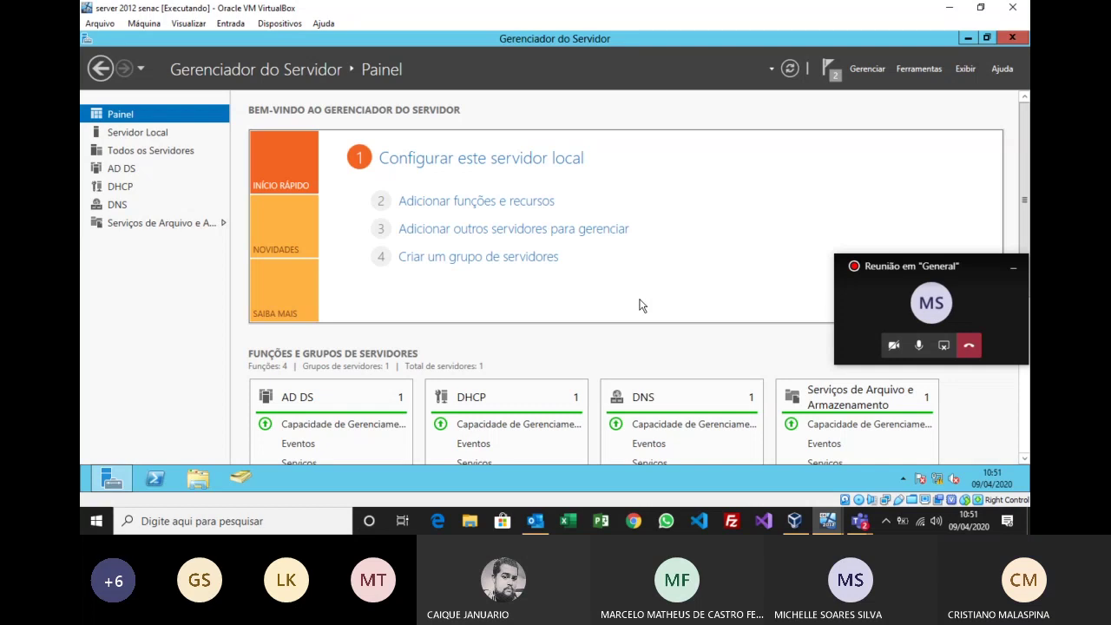
Step: Cancel the Add Roles and Features wizard on the server and bring up the 'windows 10 2' client VM
{"action": "left_click", "coordinate": [508, 200]}
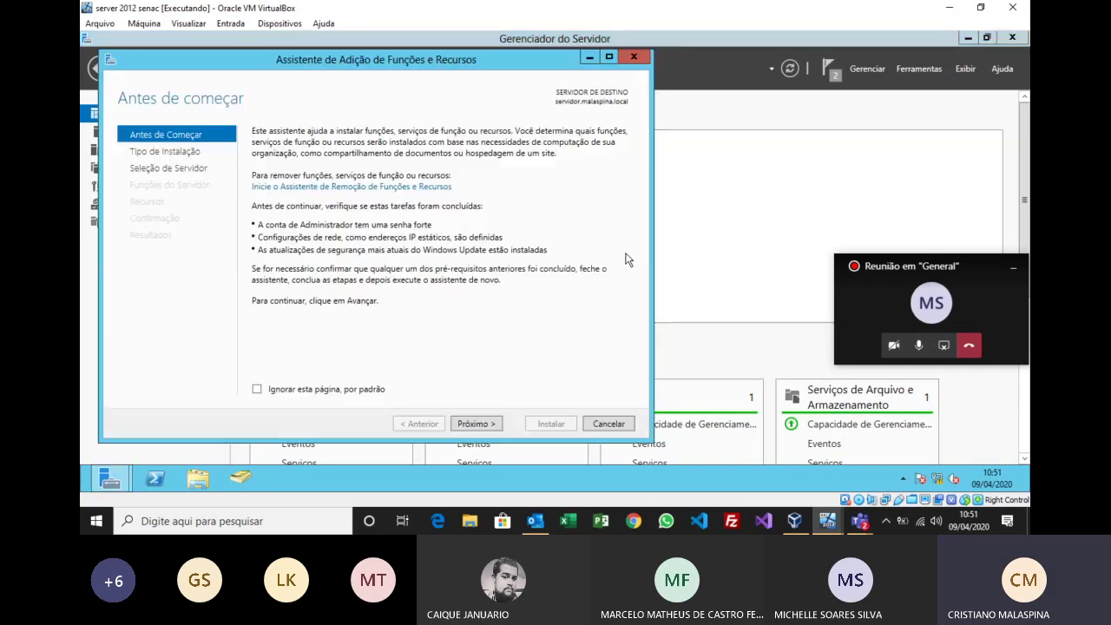
{"action": "left_click", "coordinate": [626, 55]}
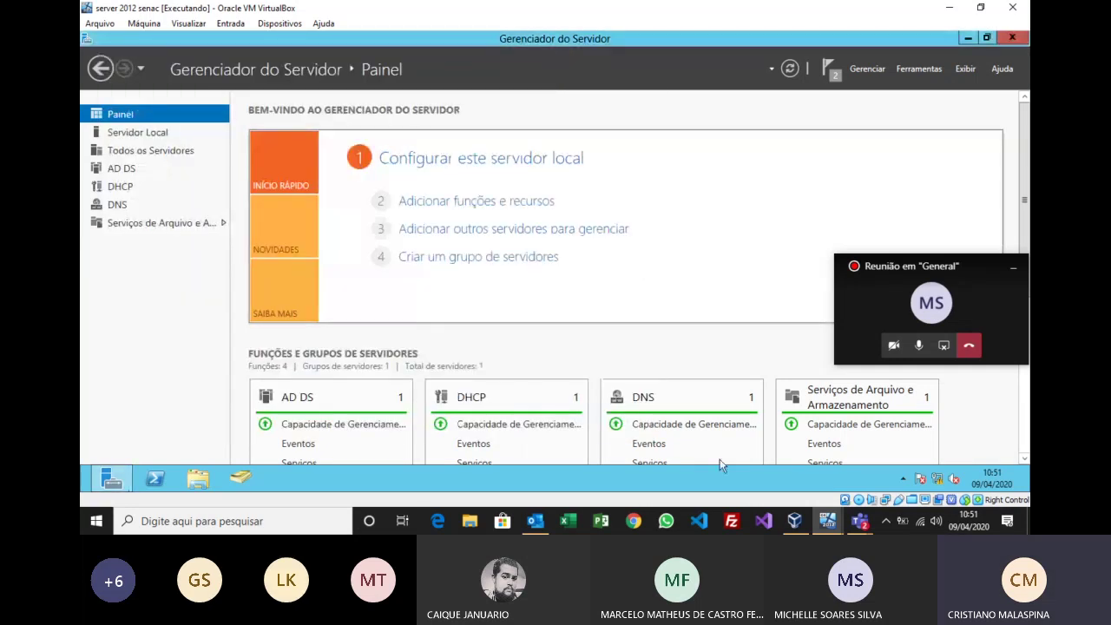
{"action": "mouse_move", "coordinate": [827, 521]}
{"action": "left_click", "coordinate": [860, 460]}
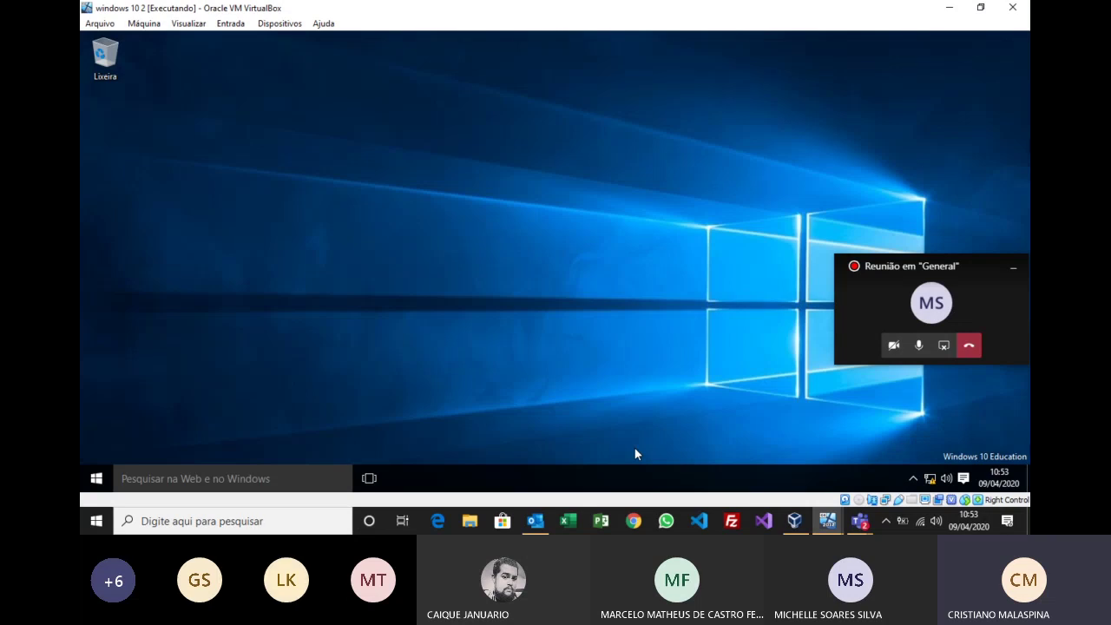
Step: Search the Windows 10 client for 'mstsc', correcting the typo, so Remote Desktop Connection tops the results
{"action": "left_click", "coordinate": [289, 480]}
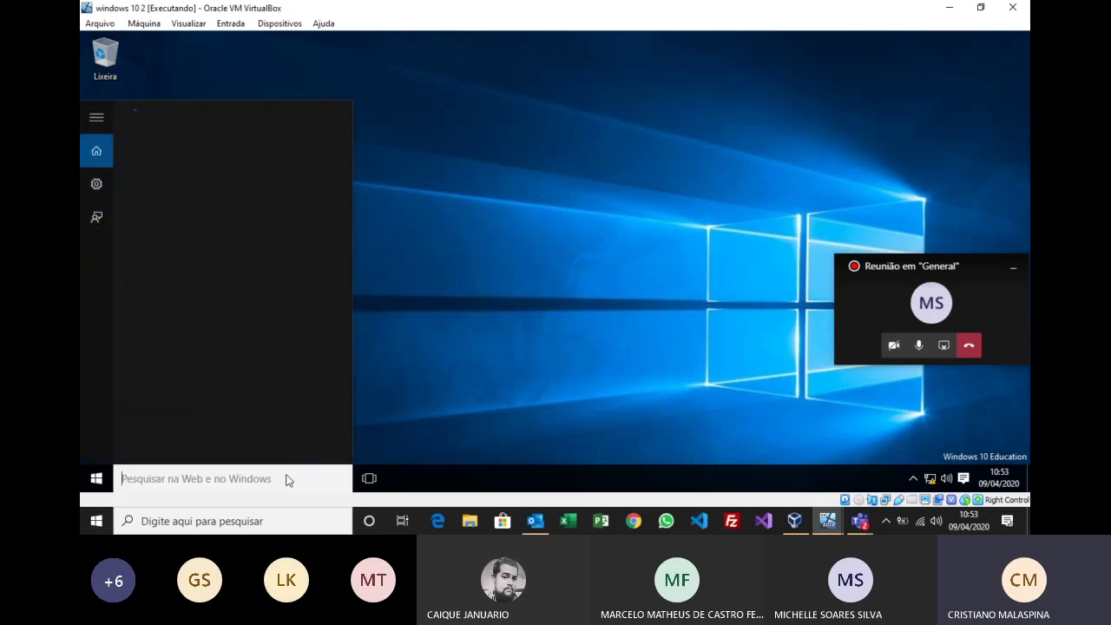
{"action": "type", "text": "mstc"}
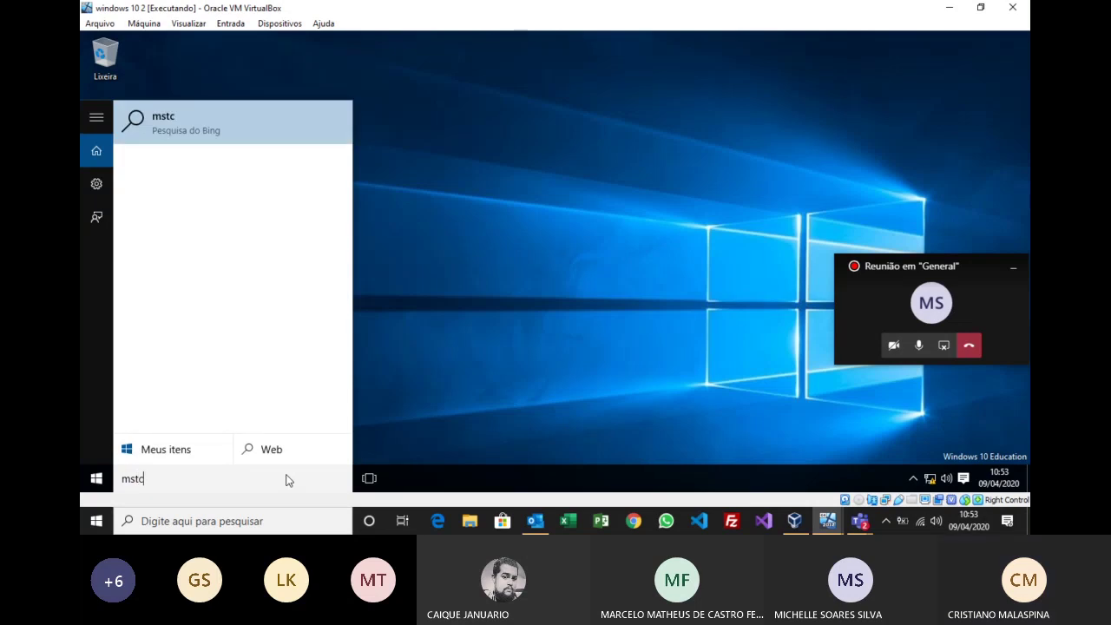
{"action": "key", "text": "BackSpace"}
{"action": "key", "text": "BackSpace"}
{"action": "key", "text": "BackSpace"}
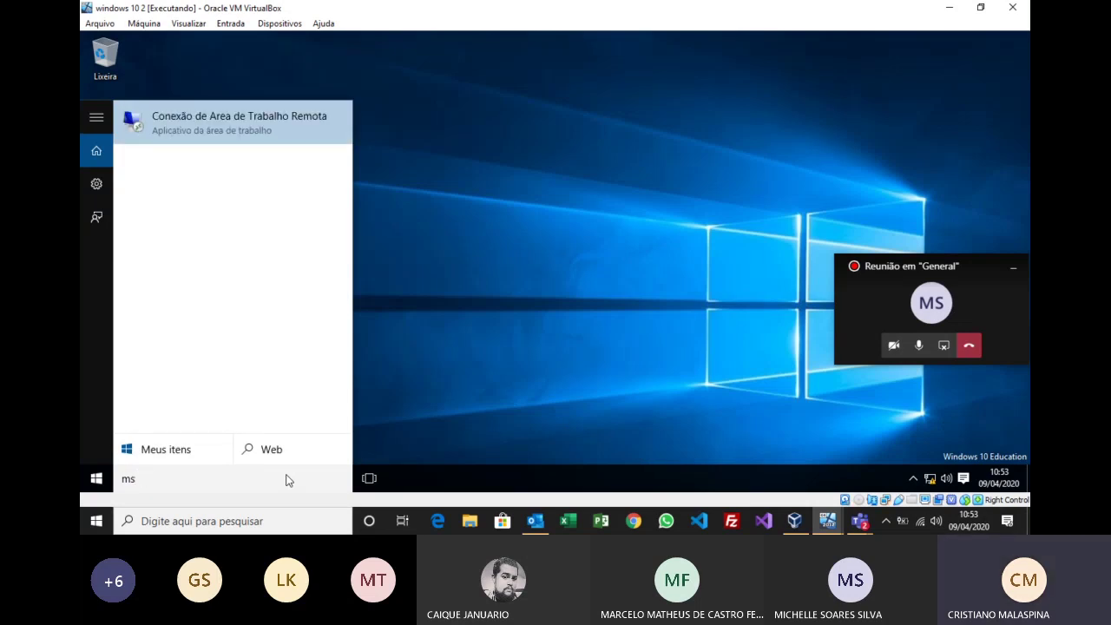
{"action": "type", "text": "stsc"}
Step: Launch Remote Desktop Connection and connect to 192.168.0.1 instead of 192.168.1.10
{"action": "left_click", "coordinate": [273, 125]}
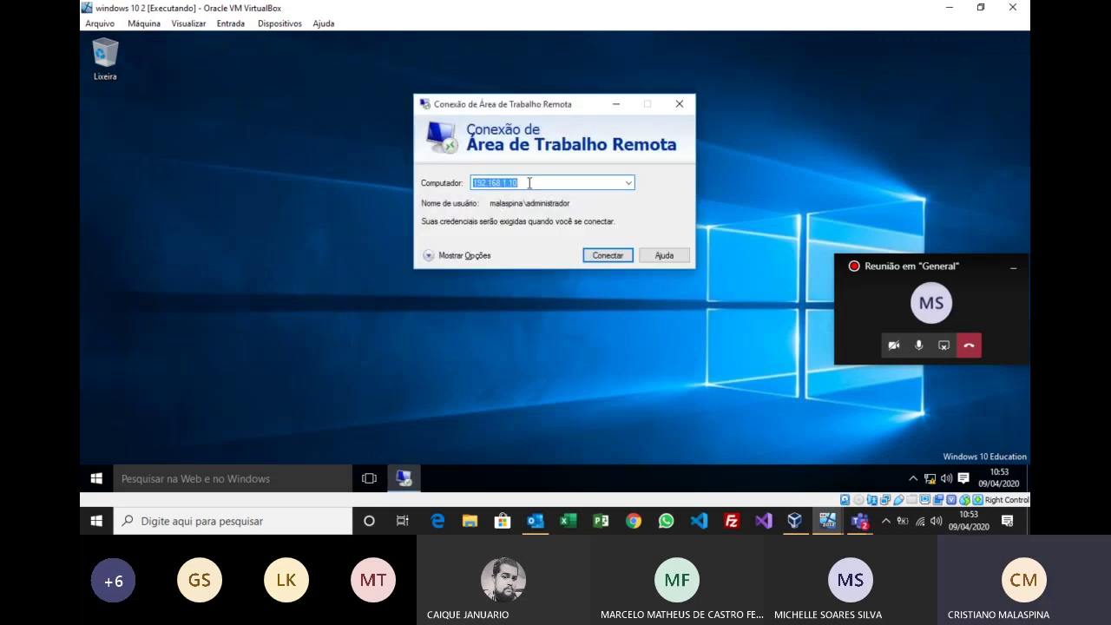
{"action": "left_click", "coordinate": [529, 183]}
{"action": "key", "text": "BackSpace"}
{"action": "key", "text": "BackSpace"}
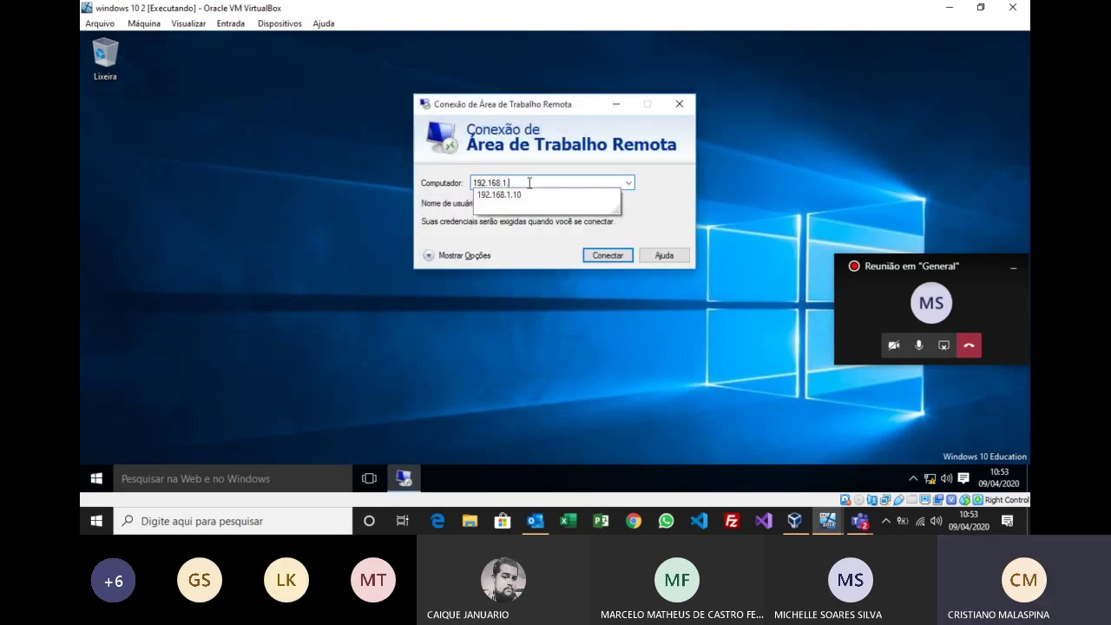
{"action": "key", "text": "BackSpace"}
{"action": "key", "text": "BackSpace"}
{"action": "type", "text": "0.1"}
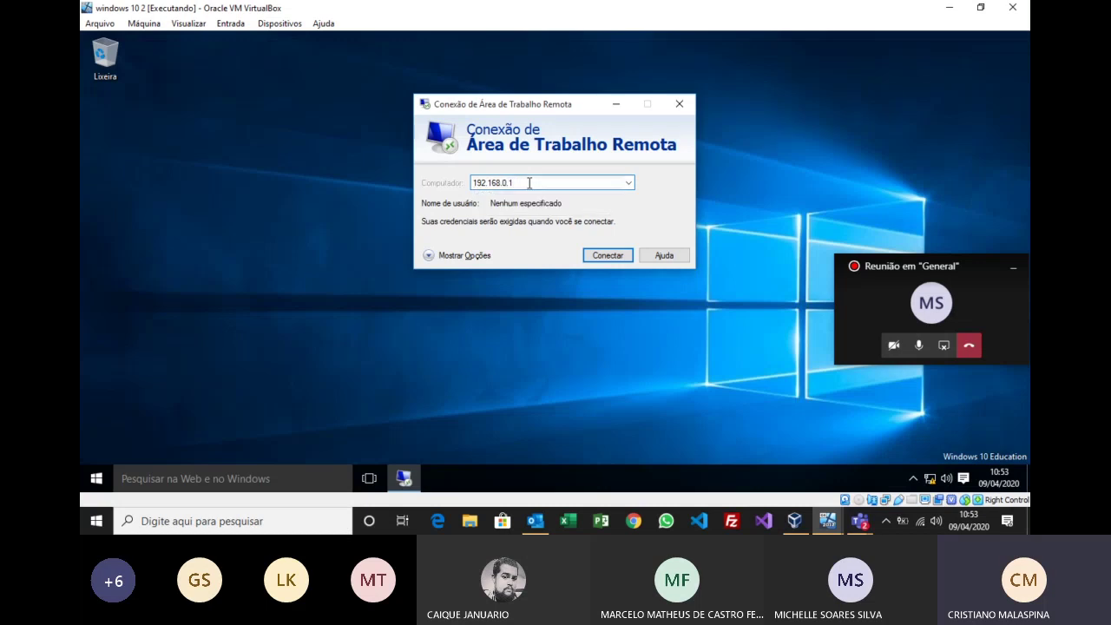
{"action": "key", "text": "Return"}
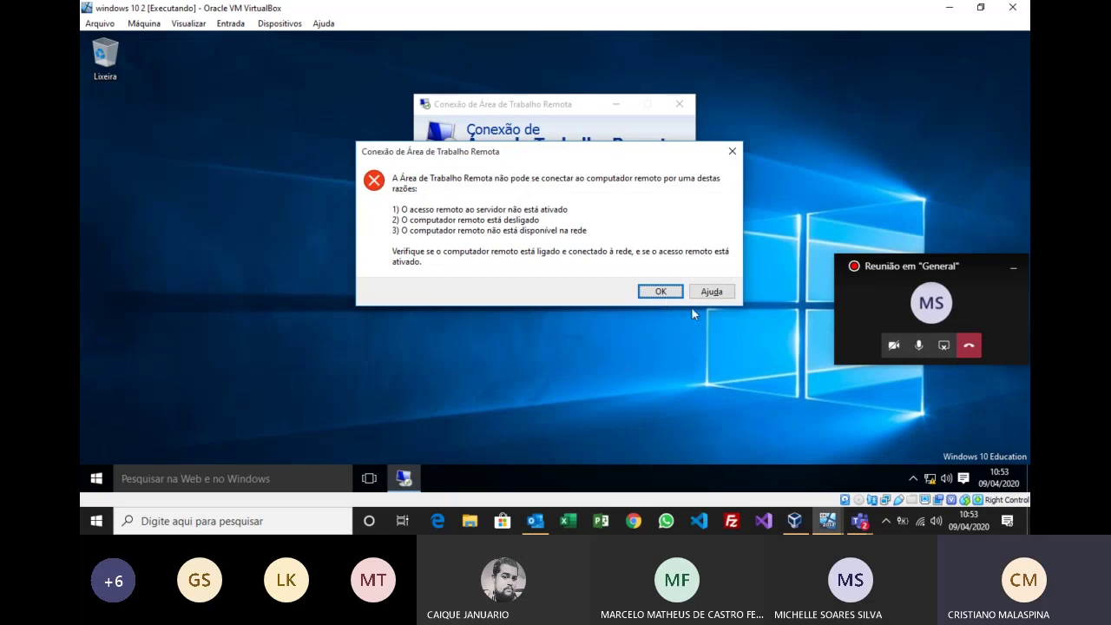
Step: Dismiss the cannot-connect error with OK and close the Remote Desktop Connection window
{"action": "left_click", "coordinate": [661, 291]}
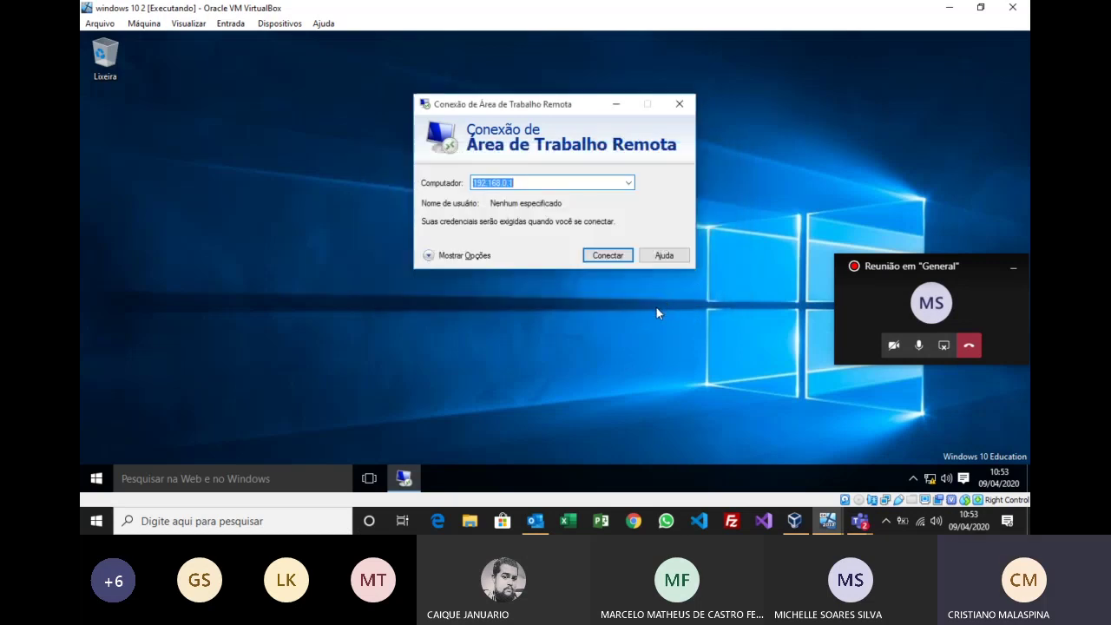
{"action": "left_click", "coordinate": [680, 104]}
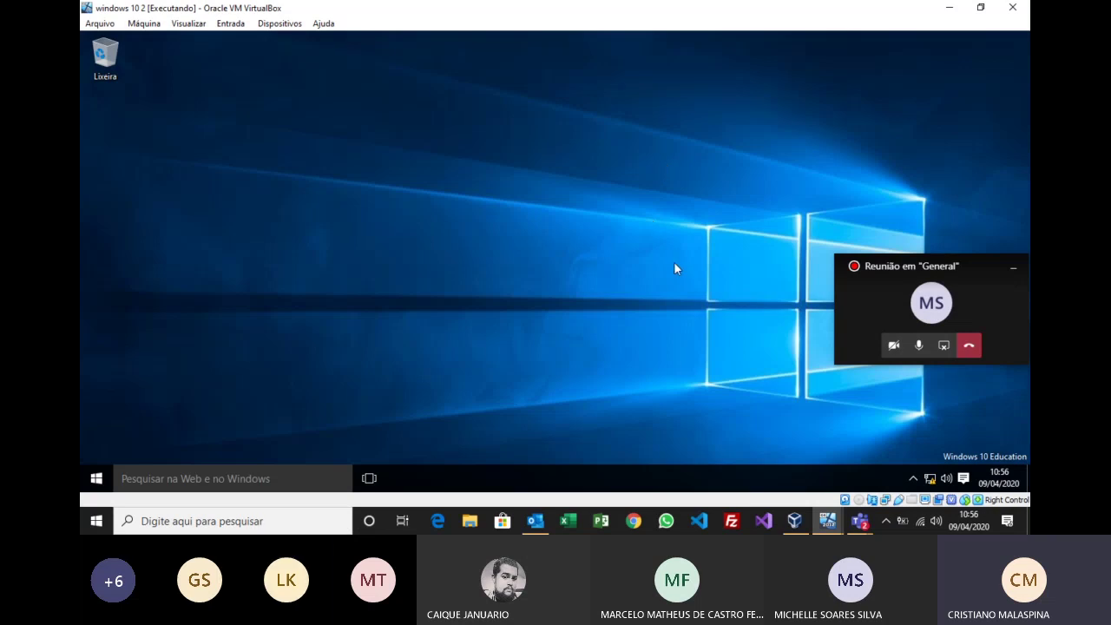
Step: Minimize the server VM and launch Remote Desktop Connection as administrator via a search for 'mstsc'
{"action": "left_click", "coordinate": [949, 7]}
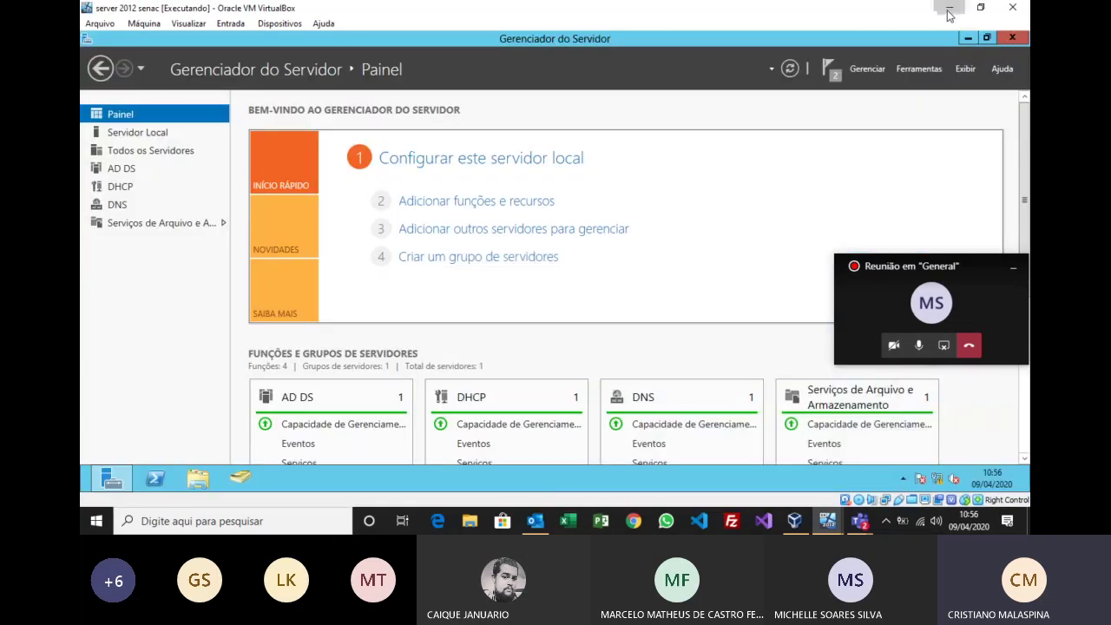
{"action": "left_click", "coordinate": [949, 7]}
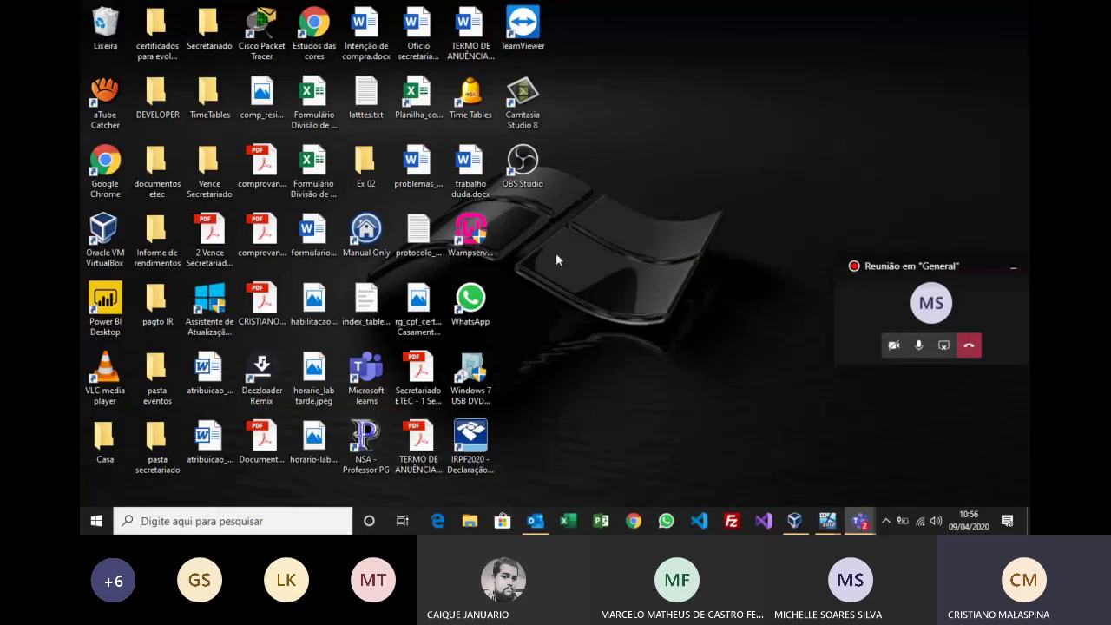
{"action": "left_click", "coordinate": [274, 520]}
{"action": "type", "text": "ms"}
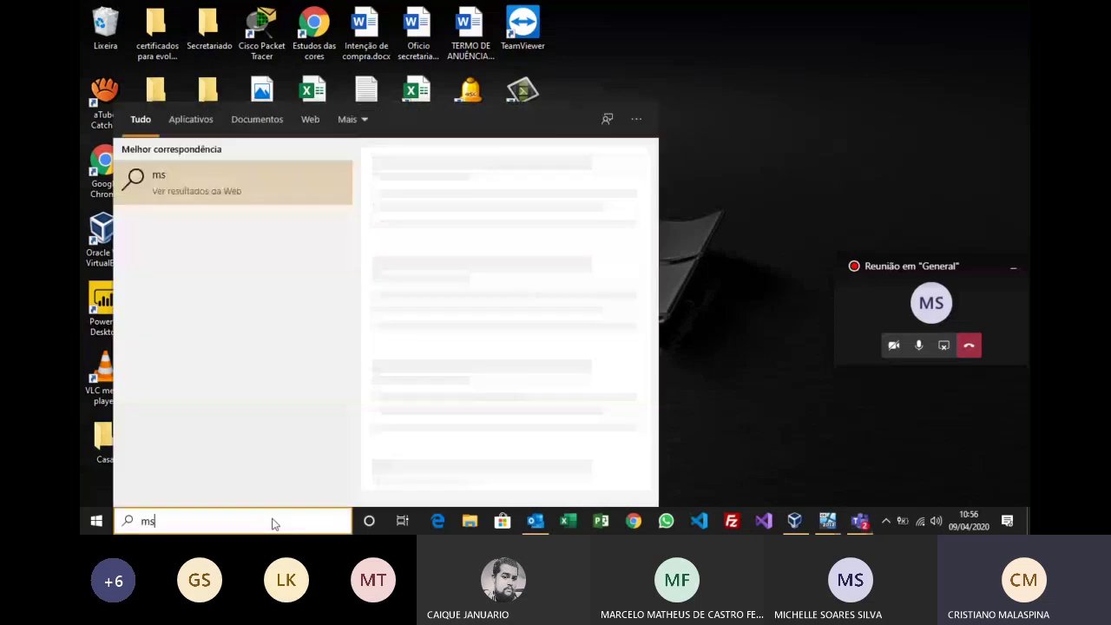
{"action": "type", "text": "tsc"}
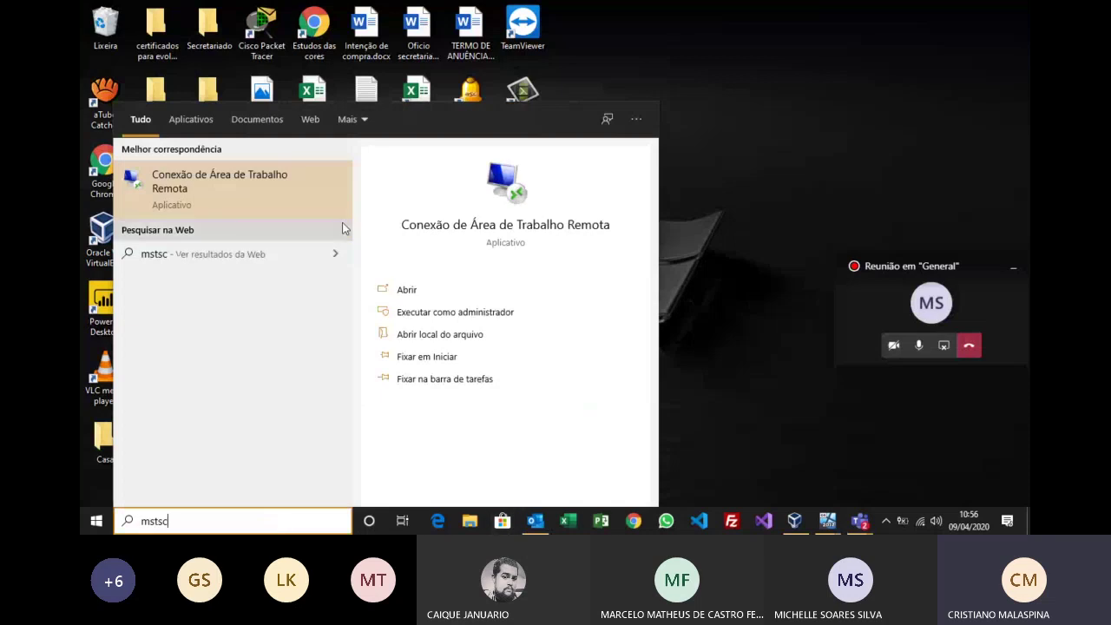
{"action": "left_click", "coordinate": [404, 312]}
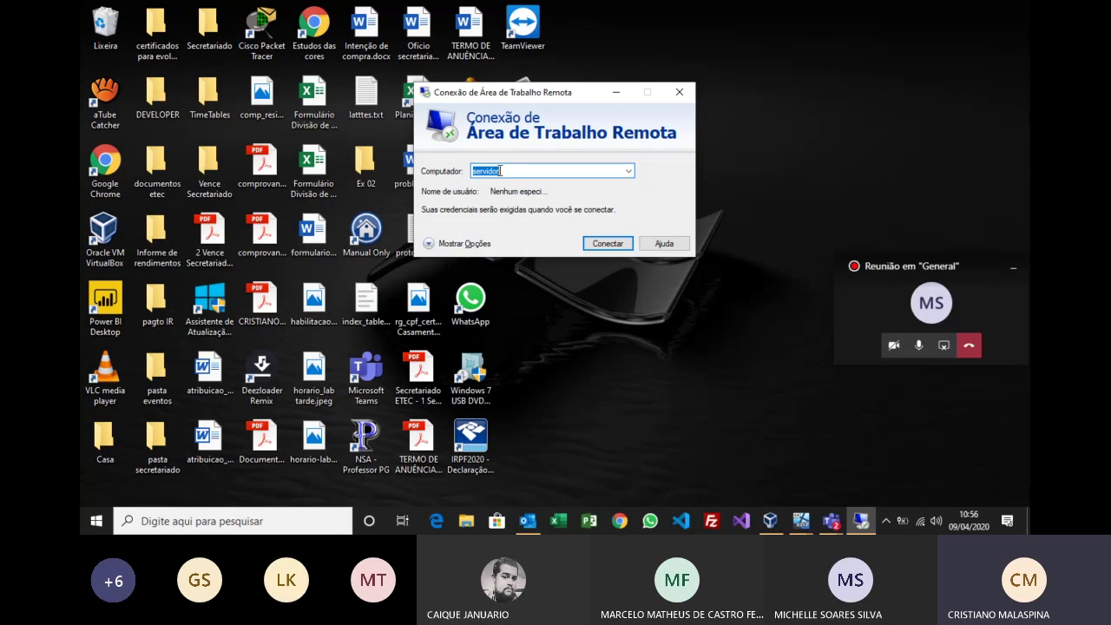
Step: Replace 'servidor' in the computer field with 10.58.40.191, then overwrite it with 200.225.100.15
{"action": "left_click", "coordinate": [500, 171]}
{"action": "key", "text": "BackSpace"}
{"action": "key", "text": "BackSpace"}
{"action": "key", "text": "BackSpace"}
{"action": "key", "text": "BackSpace"}
{"action": "key", "text": "BackSpace"}
{"action": "key", "text": "BackSpace"}
{"action": "key", "text": "BackSpace"}
{"action": "key", "text": "BackSpace"}
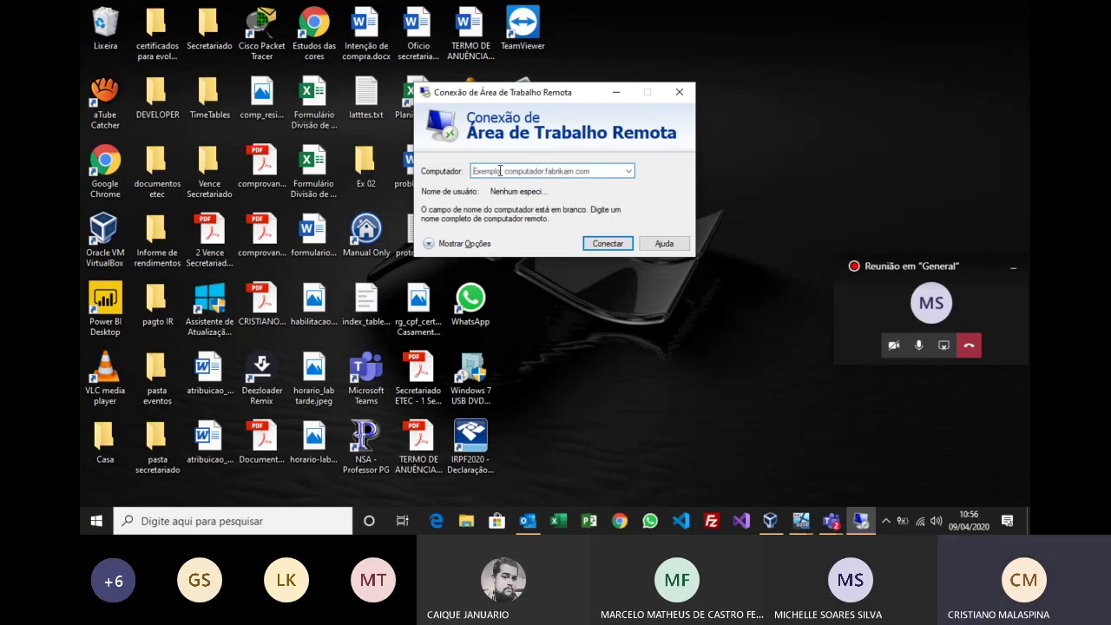
{"action": "type", "text": "10."}
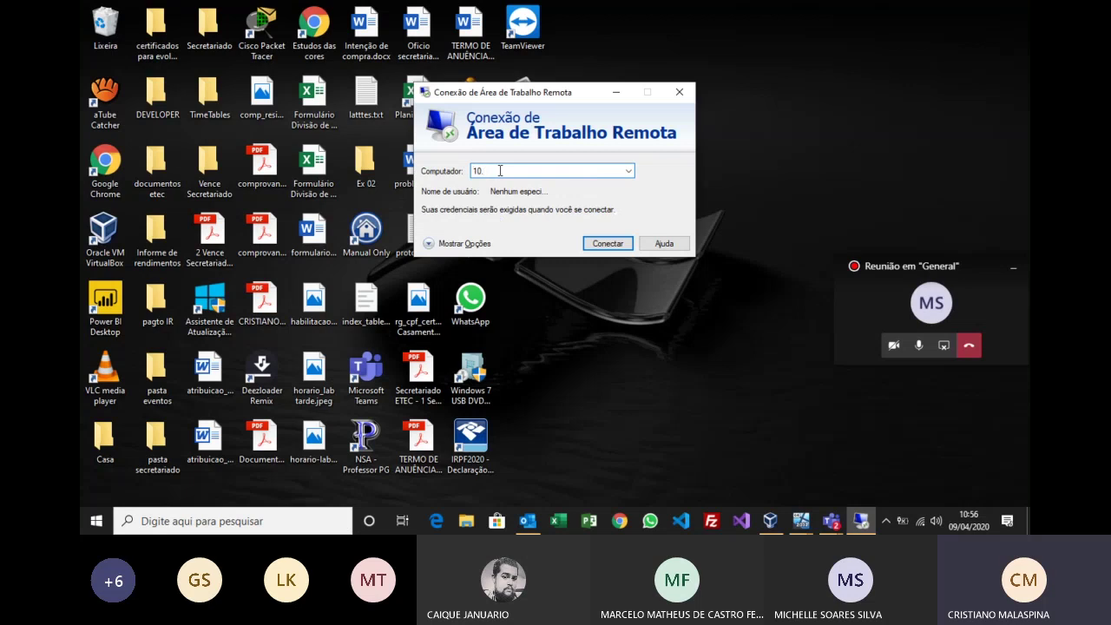
{"action": "type", "text": "58.49.191"}
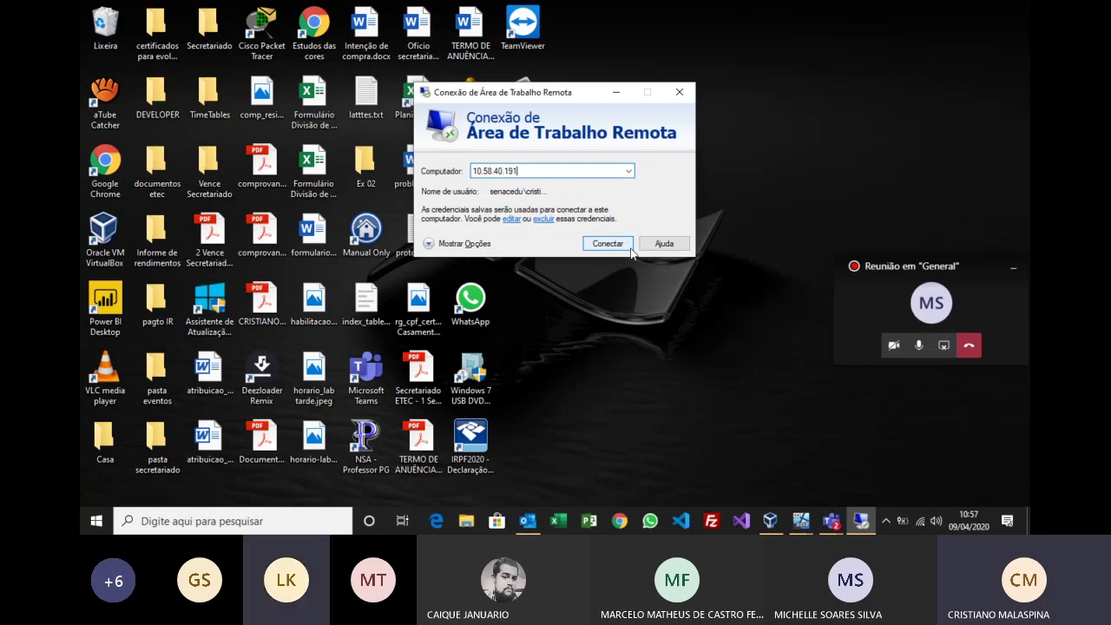
{"action": "left_click_drag", "start_coordinate": [527, 172], "coordinate": [470, 173]}
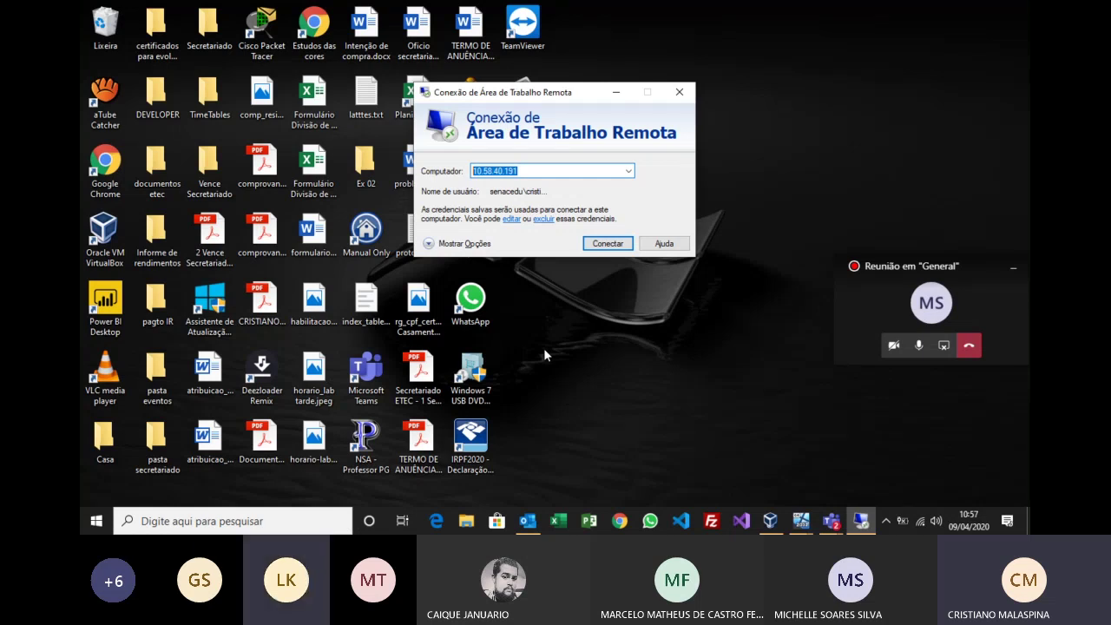
{"action": "type", "text": "200."}
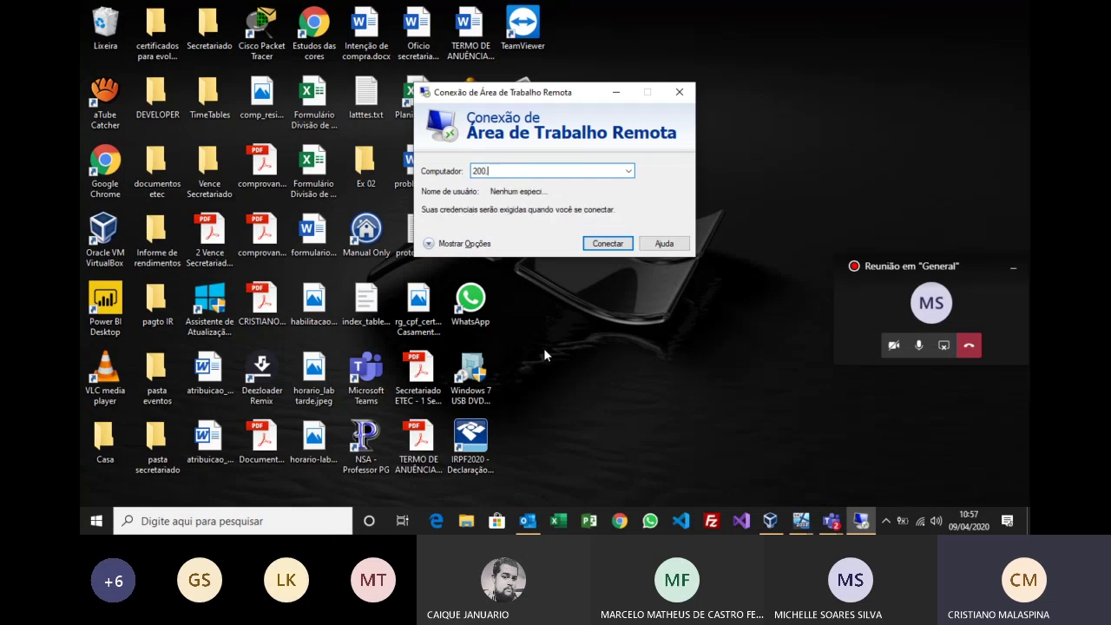
{"action": "type", "text": "225.100.15"}
Step: Close the Remote Desktop Connection window without connecting
{"action": "left_click", "coordinate": [679, 91]}
{"action": "double_click", "coordinate": [526, 35]}
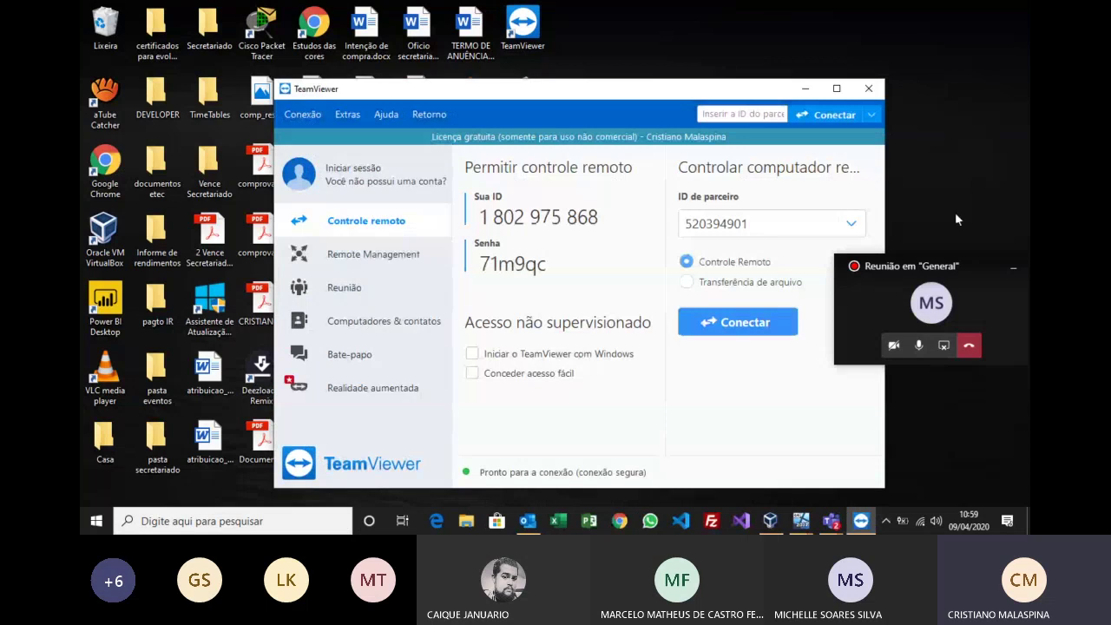
{"action": "left_click", "coordinate": [423, 322]}
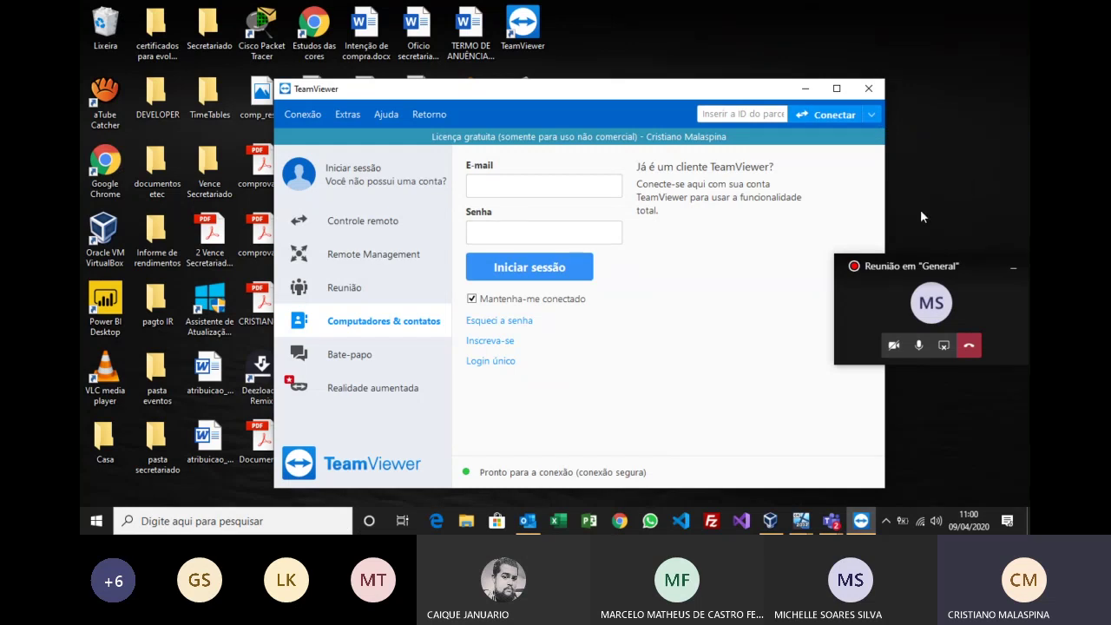
{"action": "left_click", "coordinate": [870, 90]}
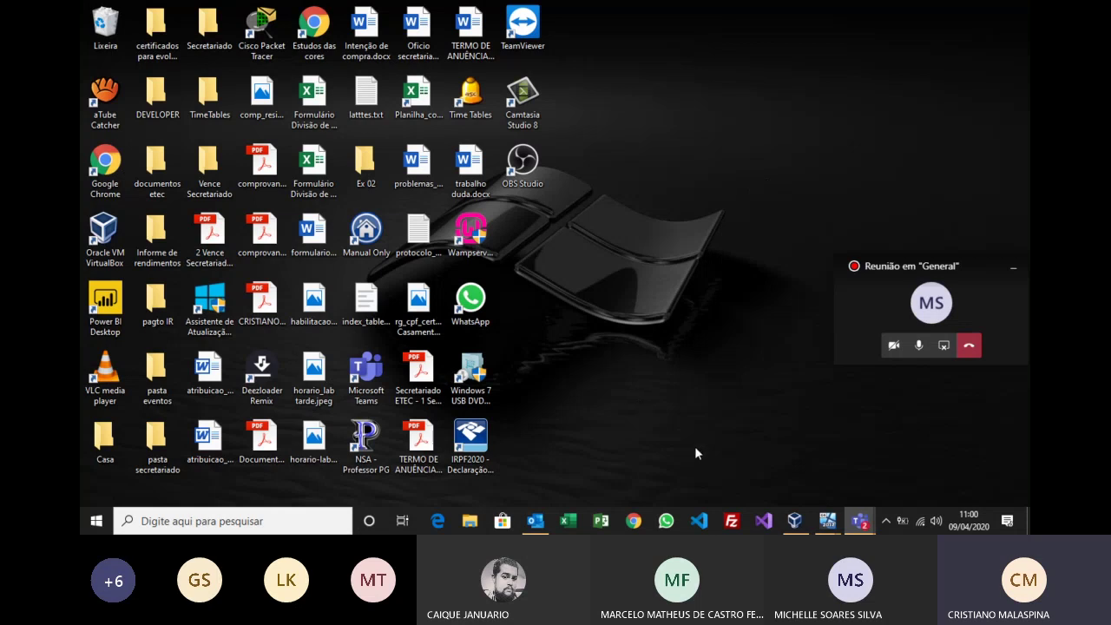
Step: Search Google in Chrome for 'thin client' and switch to the image results
{"action": "left_click", "coordinate": [634, 521]}
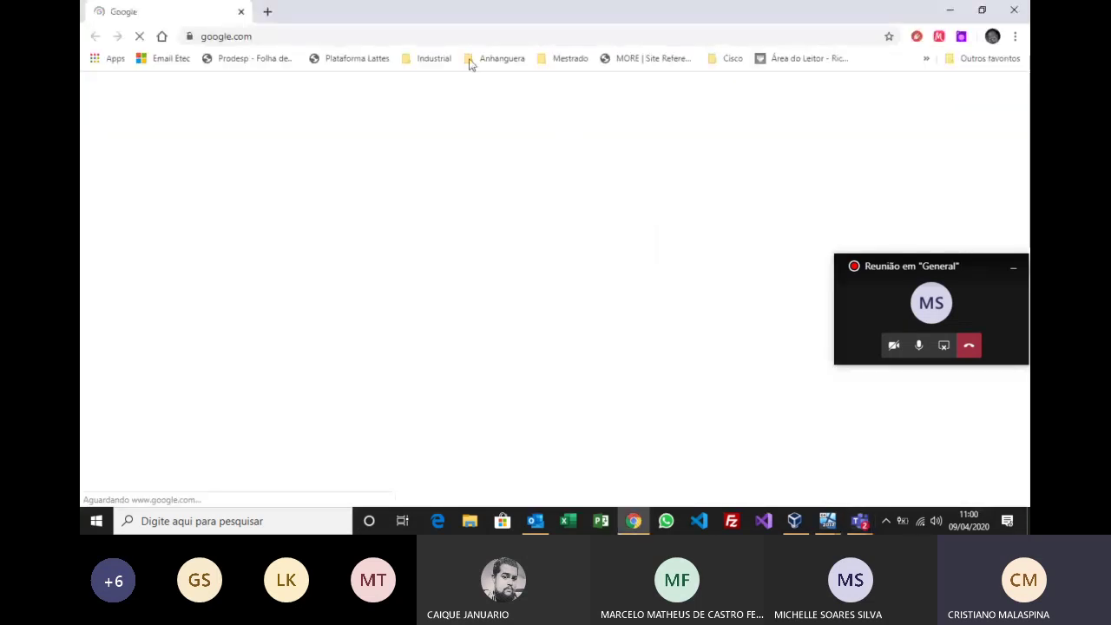
{"action": "type", "text": "thi"}
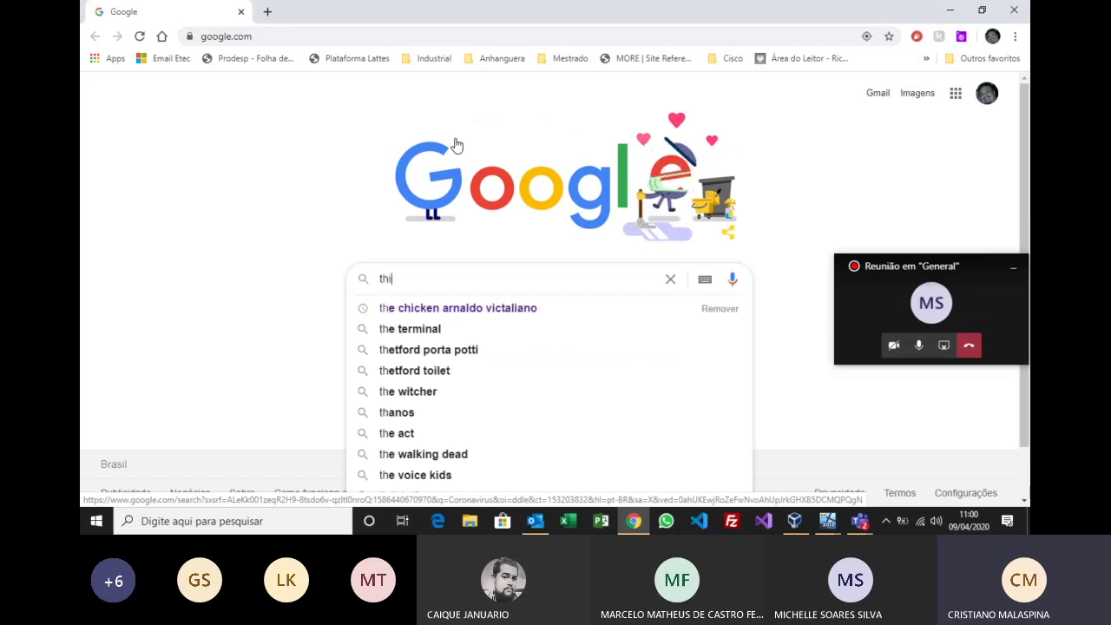
{"action": "type", "text": "n cilient"}
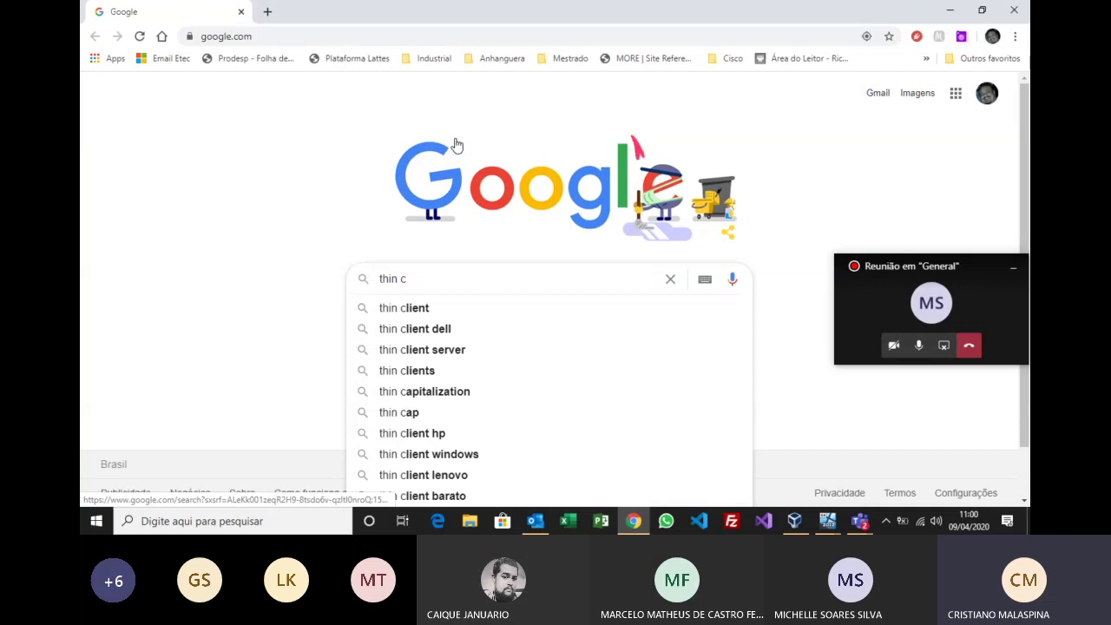
{"action": "key", "text": "Return"}
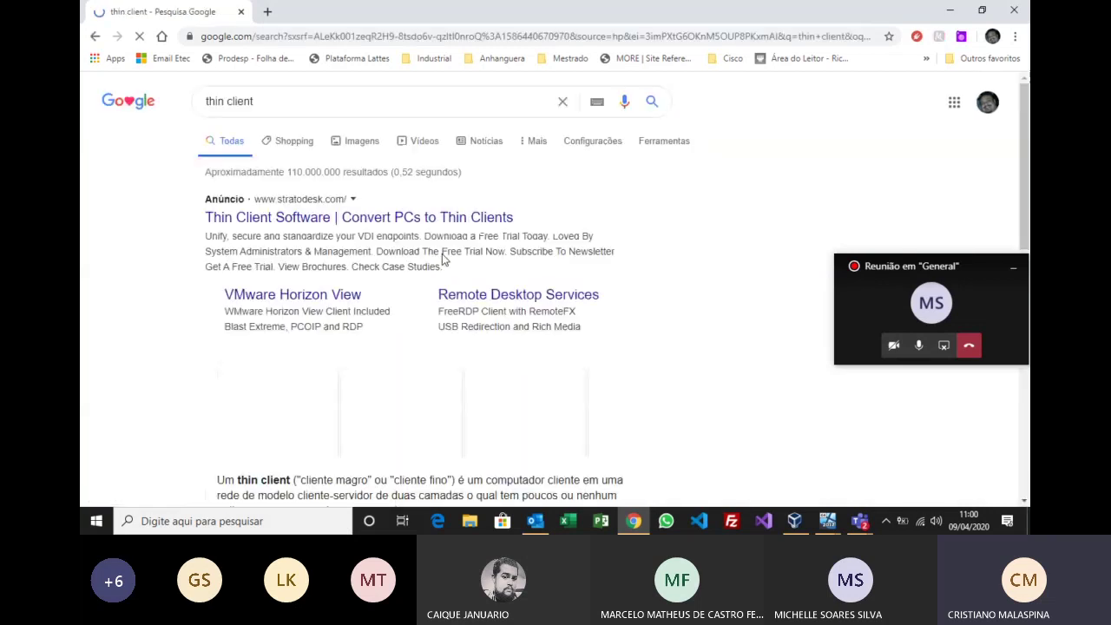
{"action": "left_click", "coordinate": [360, 143]}
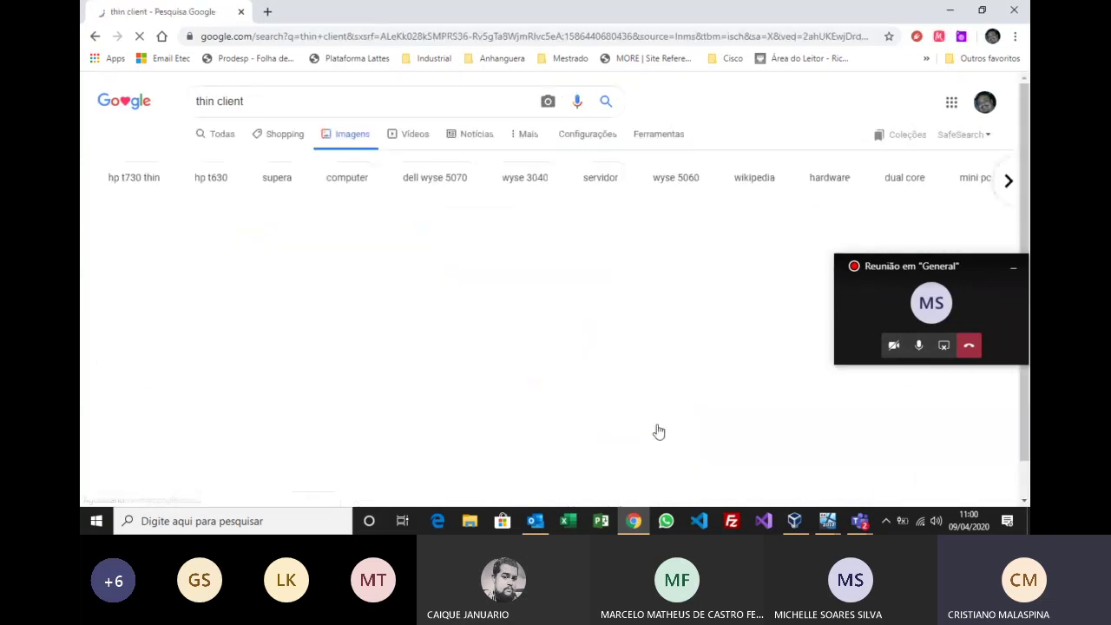
Step: Browse the thin client image results, including the Thin Client DH20, then close Chrome
{"action": "scroll", "coordinate": [522, 405], "scroll_direction": "down", "scroll_amount": 1}
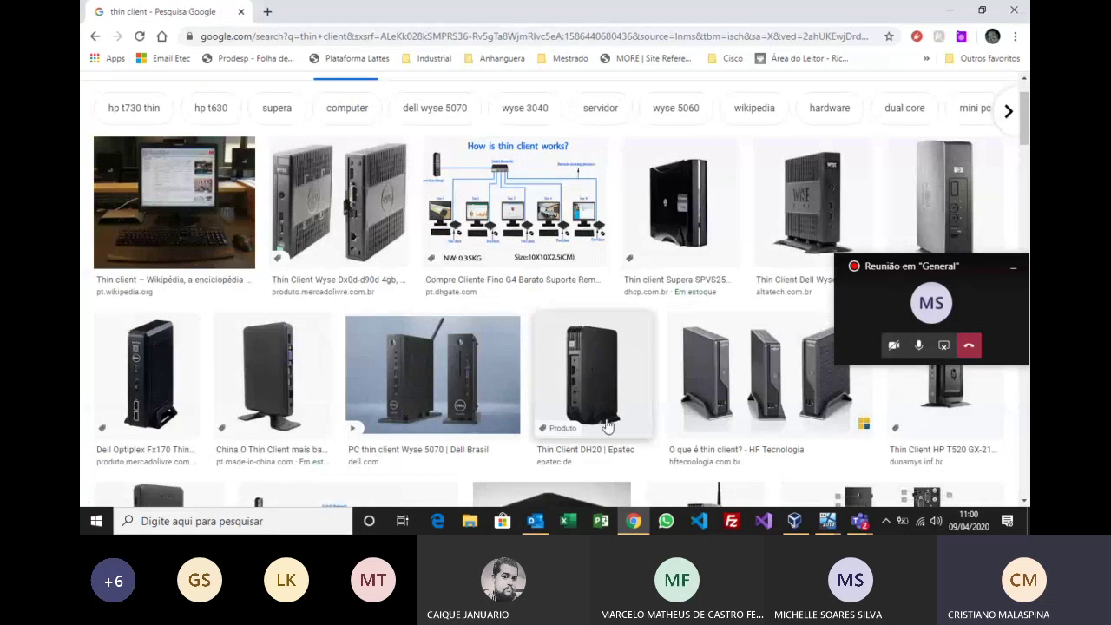
{"action": "left_click", "coordinate": [607, 361]}
{"action": "scroll", "coordinate": [625, 404], "scroll_direction": "down", "scroll_amount": 3}
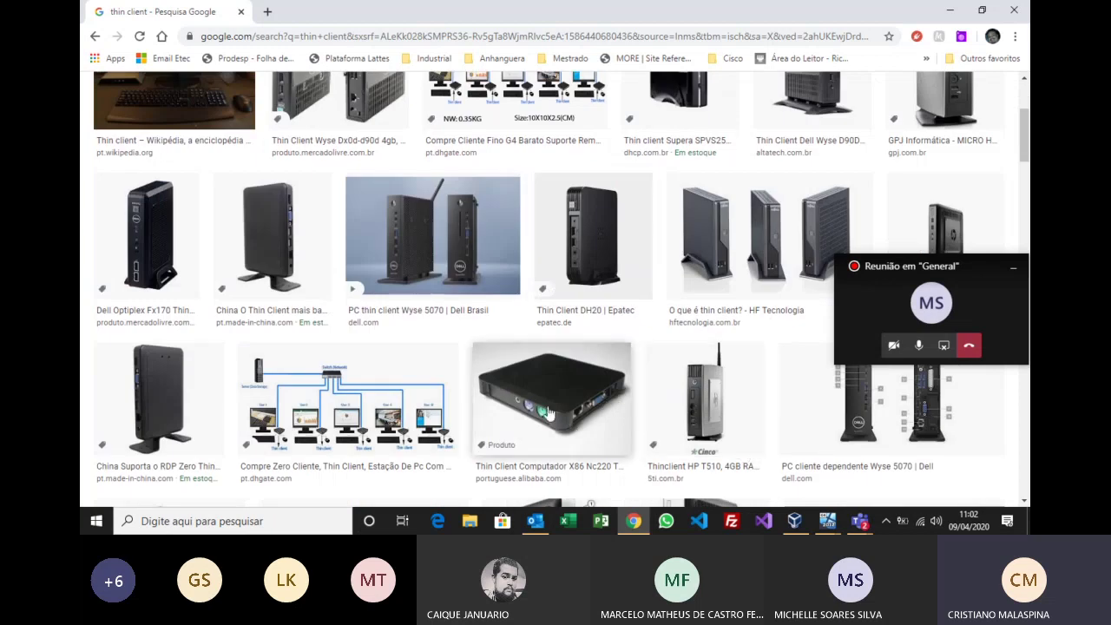
{"action": "scroll", "coordinate": [408, 430], "scroll_direction": "down", "scroll_amount": 5}
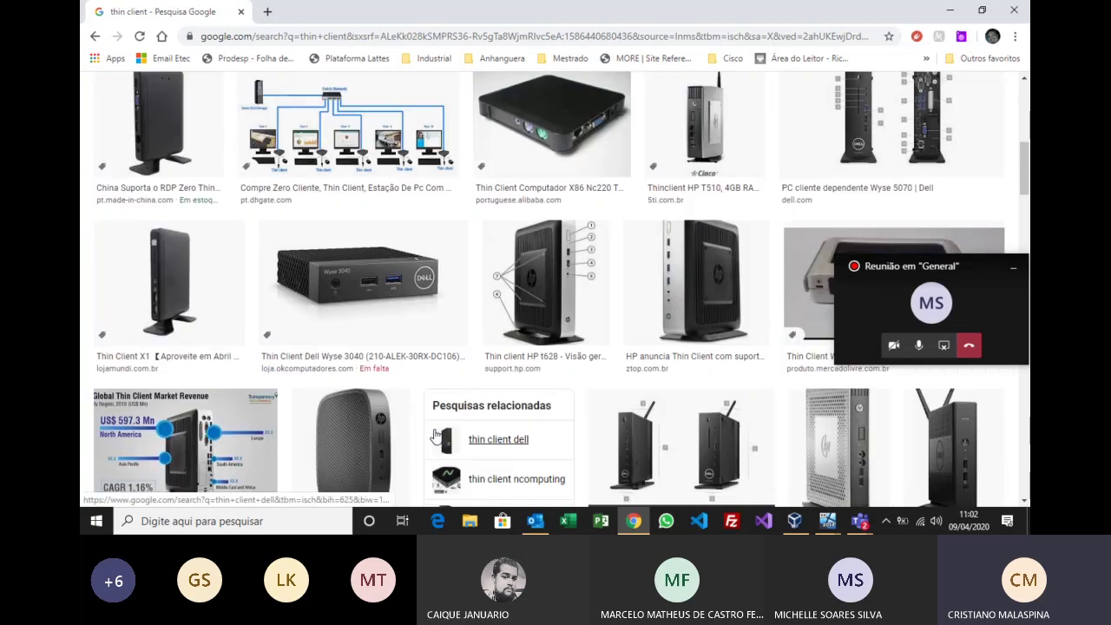
{"action": "scroll", "coordinate": [436, 436], "scroll_direction": "down", "scroll_amount": 2}
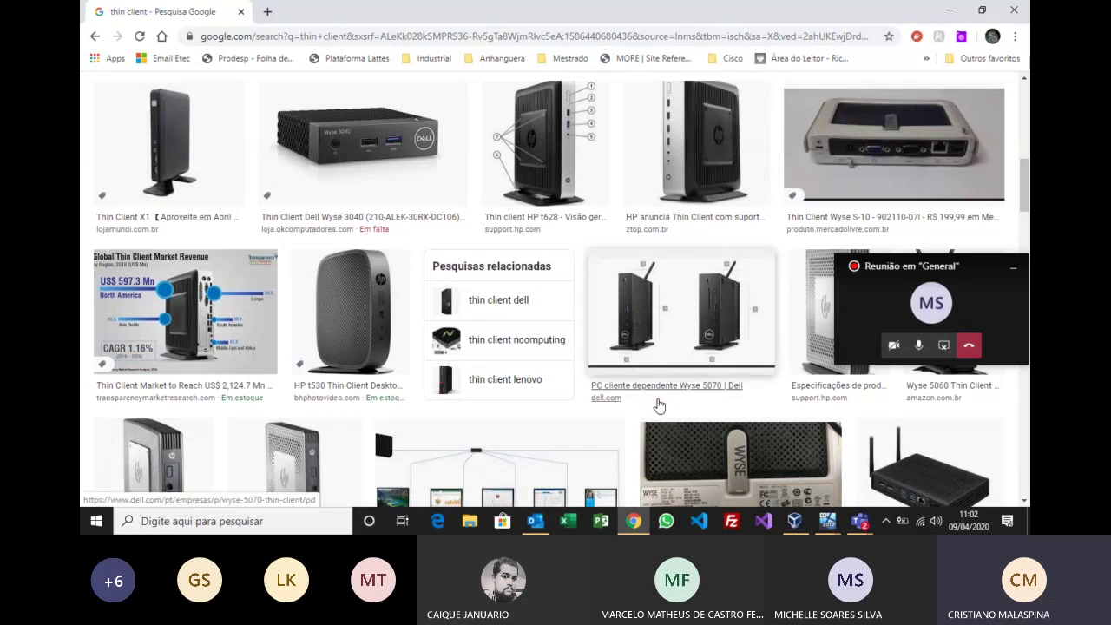
{"action": "scroll", "coordinate": [659, 405], "scroll_direction": "down", "scroll_amount": 2}
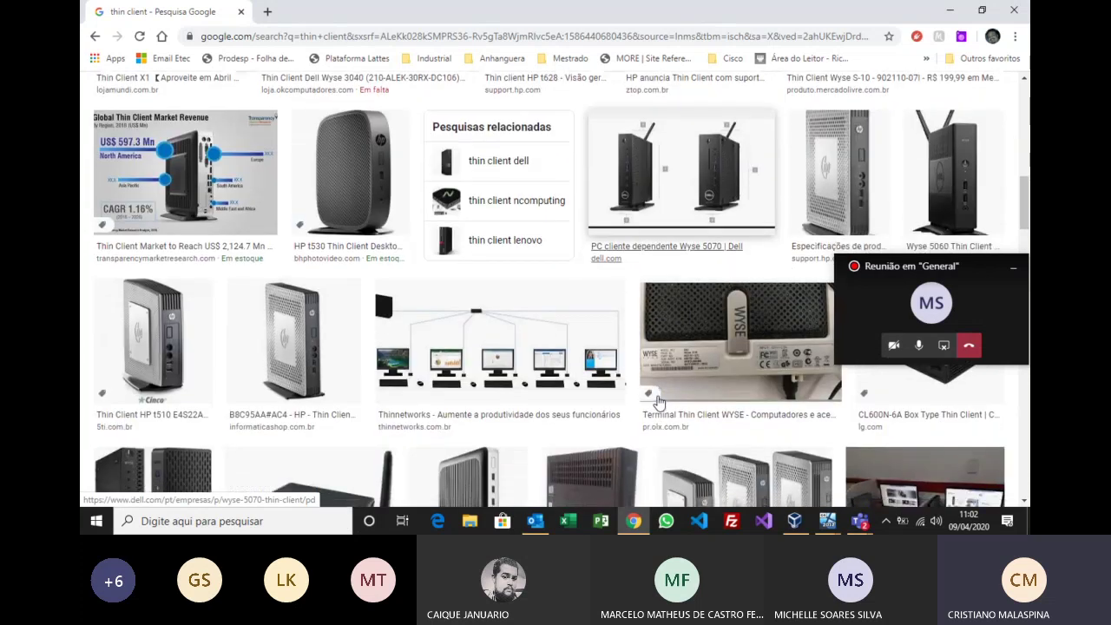
{"action": "scroll", "coordinate": [659, 405], "scroll_direction": "down", "scroll_amount": 1}
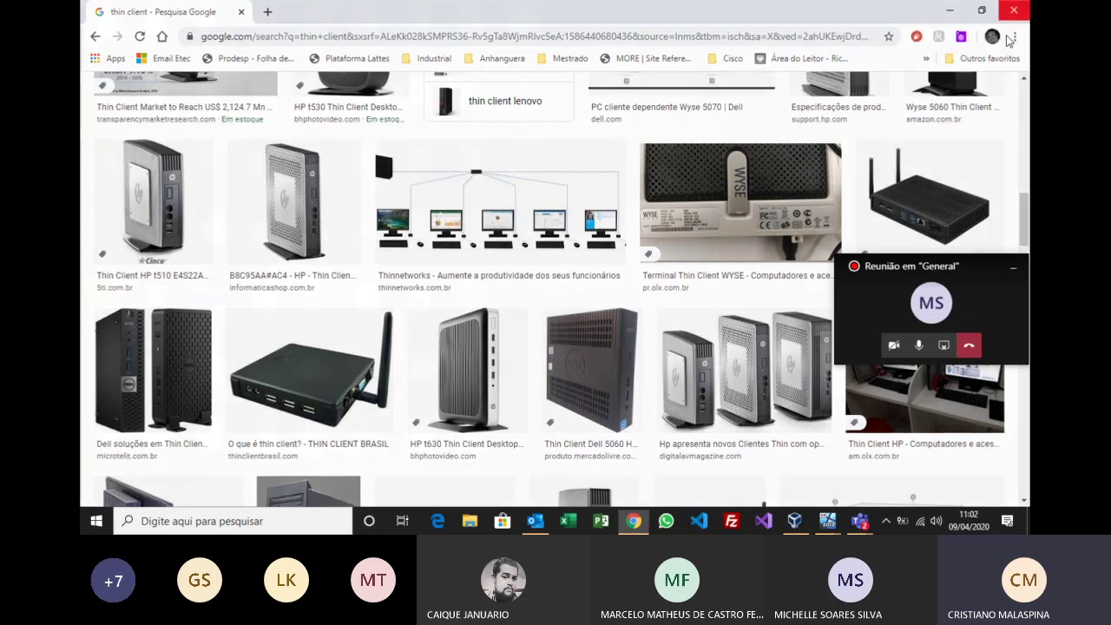
{"action": "left_click", "coordinate": [1014, 11]}
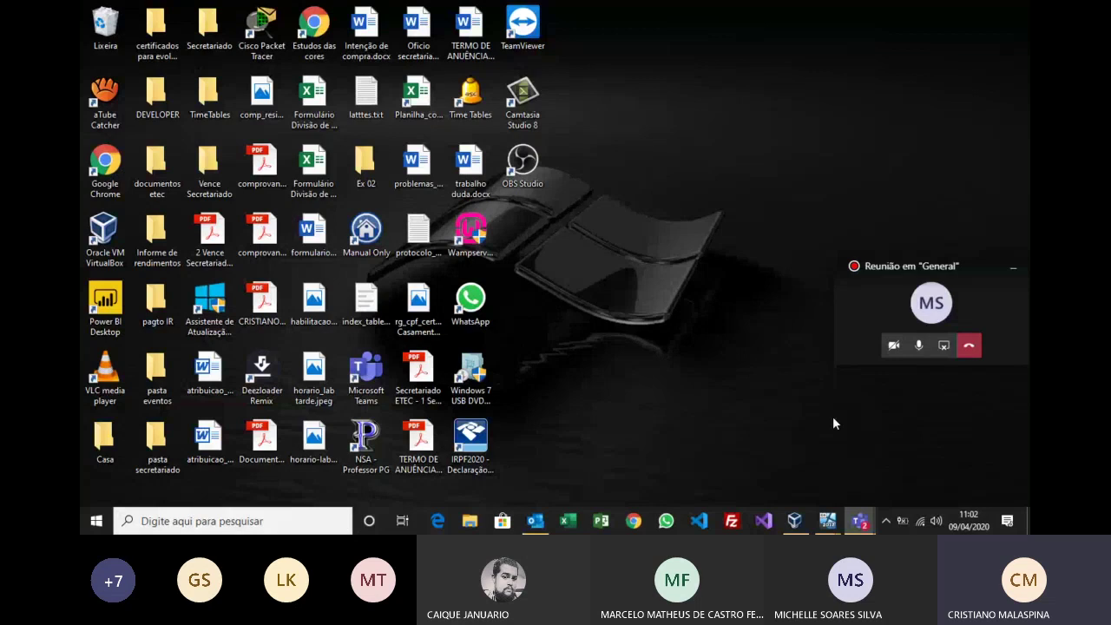
Step: Bring the 'server 2012 senac' VM forward from its VirtualBox taskbar preview
{"action": "mouse_move", "coordinate": [858, 527]}
{"action": "mouse_move", "coordinate": [796, 521]}
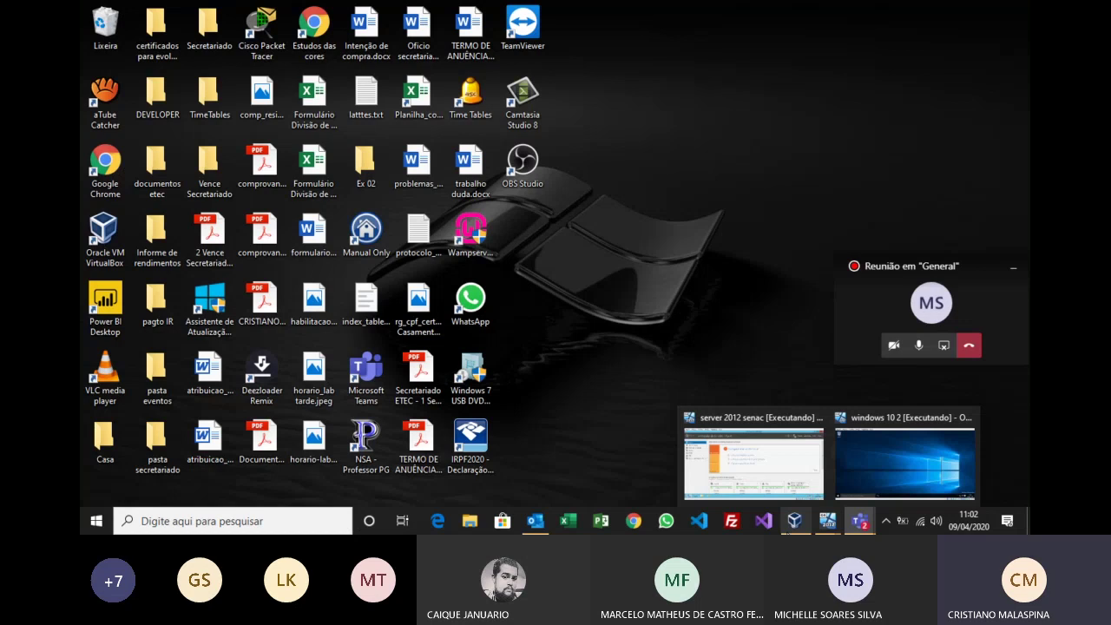
{"action": "left_click", "coordinate": [753, 458]}
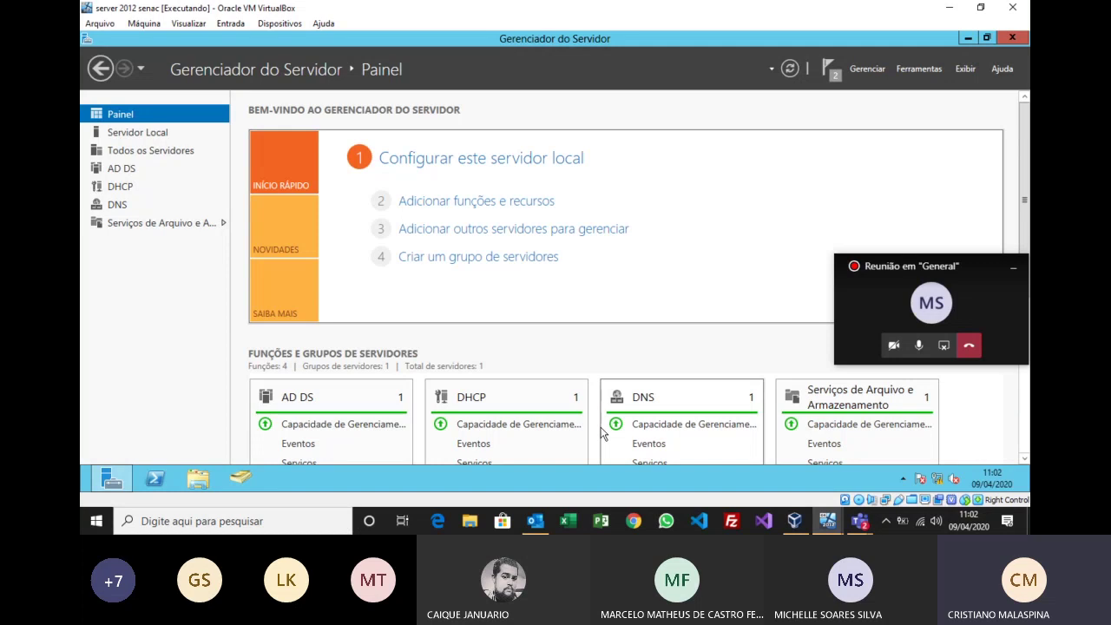
Step: Start Add Roles and Features and advance to the destination-server selection page
{"action": "left_click", "coordinate": [530, 205]}
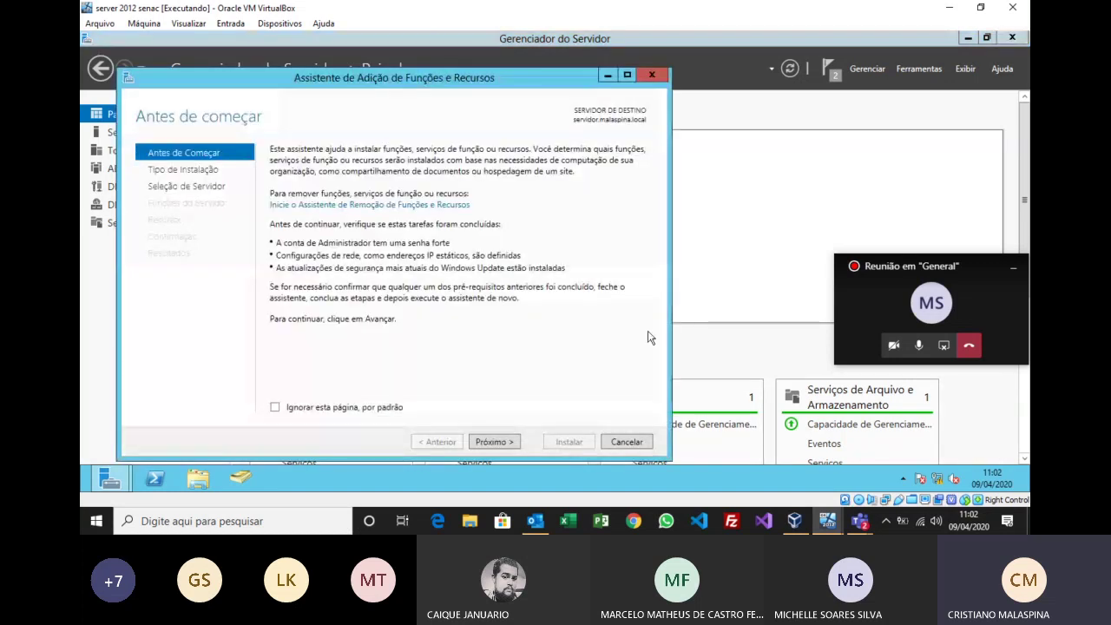
{"action": "left_click", "coordinate": [494, 442]}
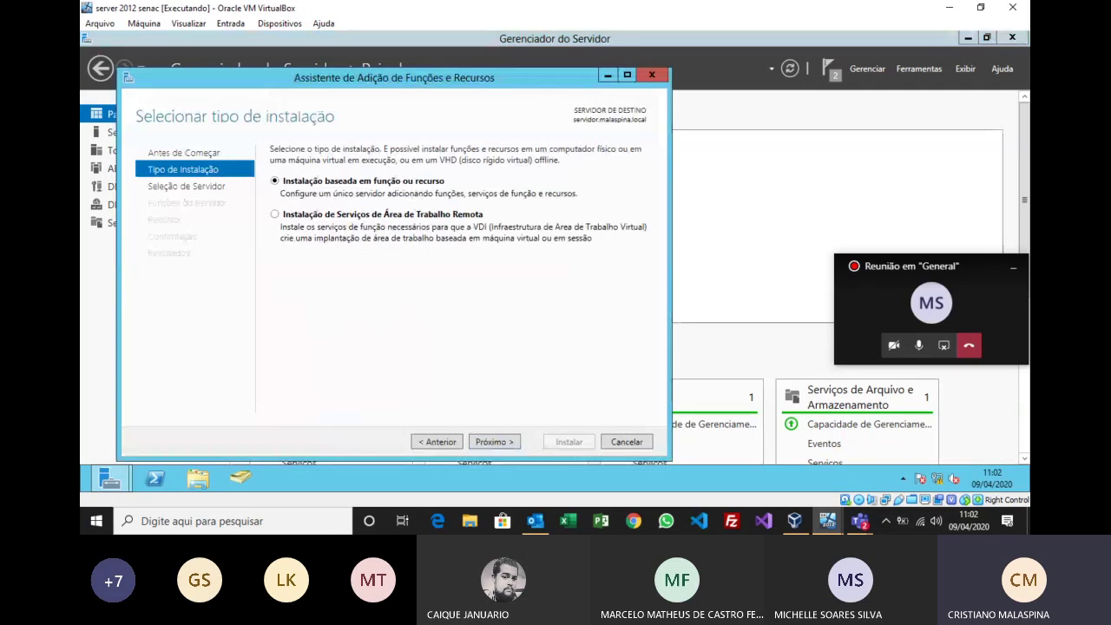
{"action": "key", "text": "super+plus"}
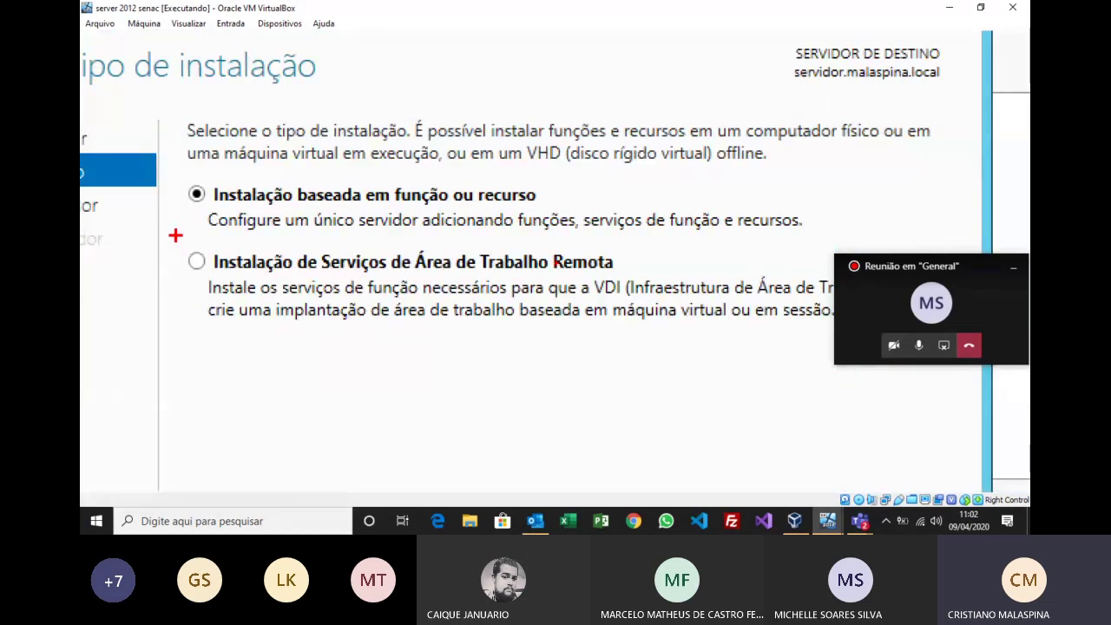
{"action": "mouse_move", "coordinate": [176, 236]}
{"action": "left_mouse_down"}
{"action": "mouse_move", "coordinate": [924, 447]}
{"action": "mouse_move", "coordinate": [883, 404]}
{"action": "mouse_move", "coordinate": [807, 400]}
{"action": "left_mouse_up"}
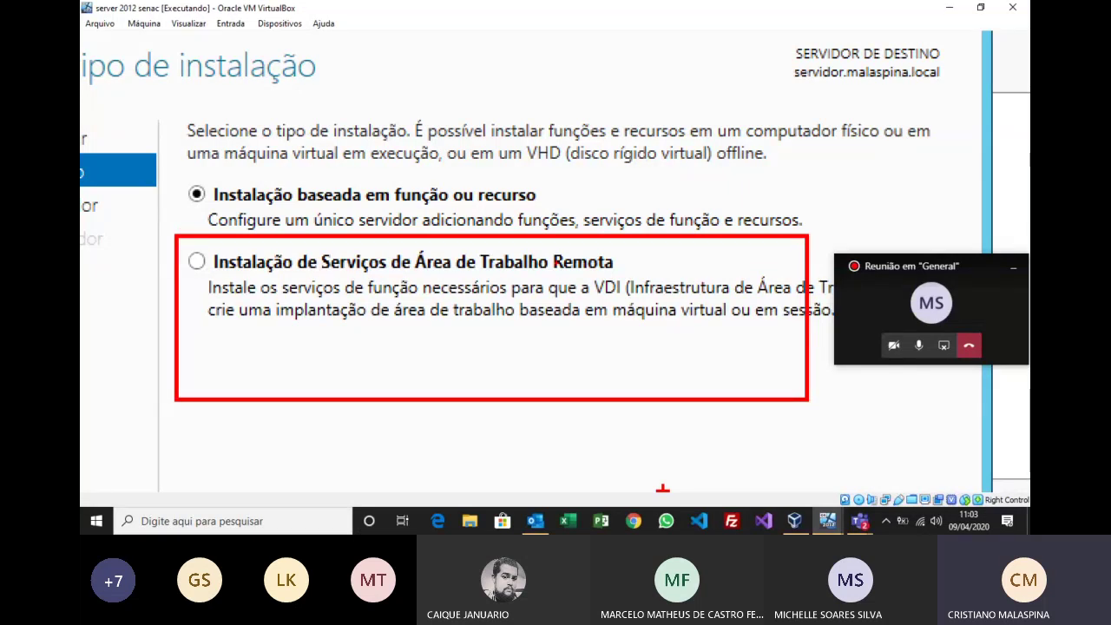
{"action": "key", "text": "Escape"}
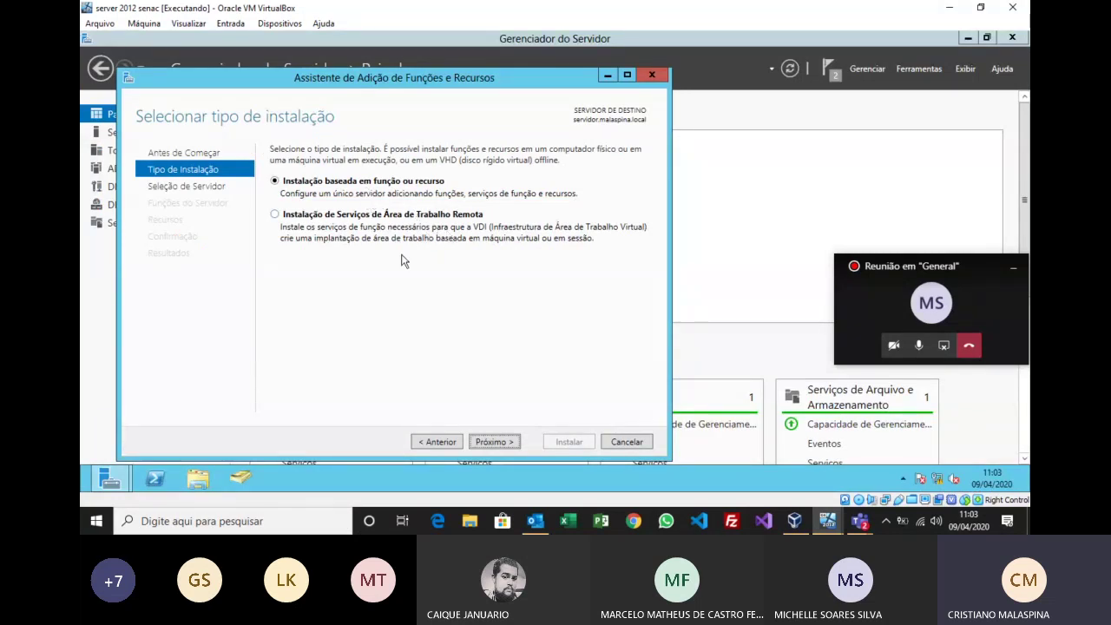
{"action": "left_click", "coordinate": [487, 442]}
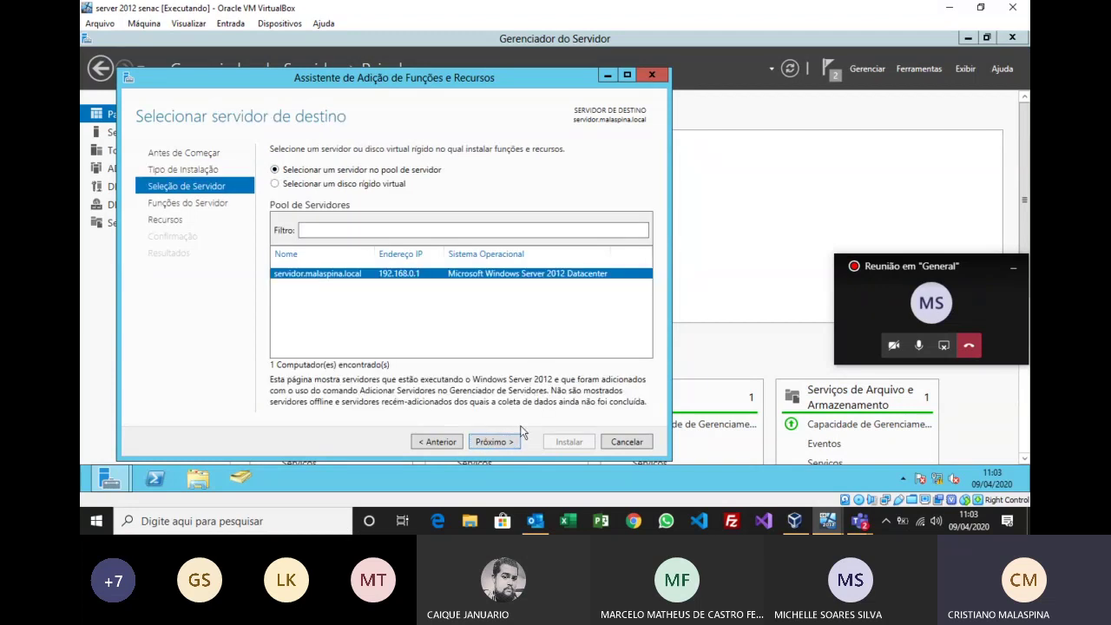
{"action": "left_click", "coordinate": [492, 442]}
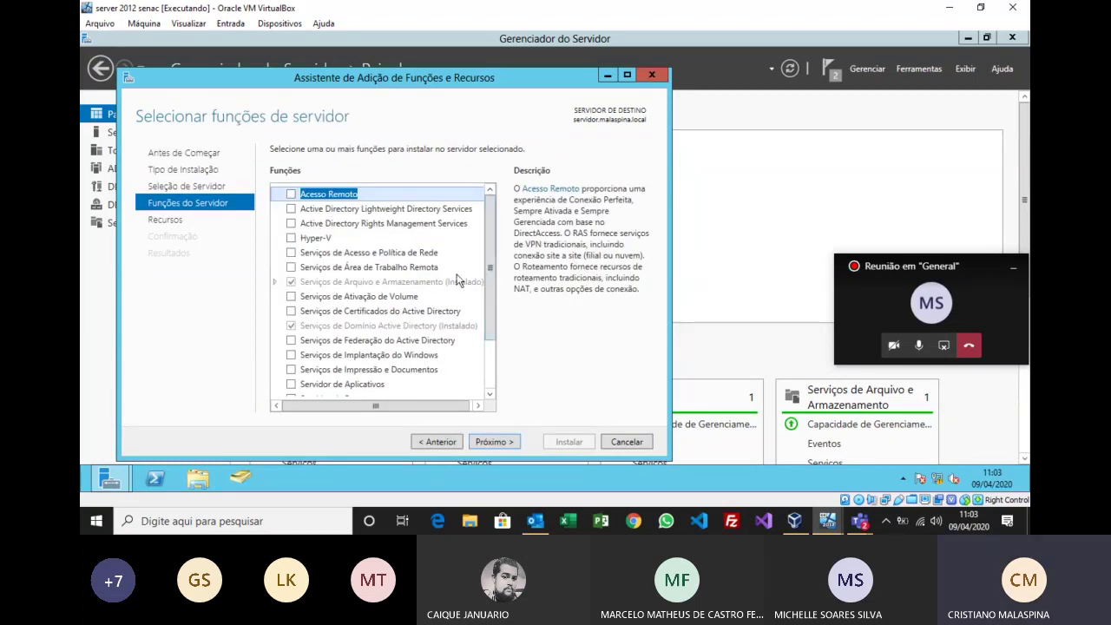
{"action": "key", "text": "ctrl+1"}
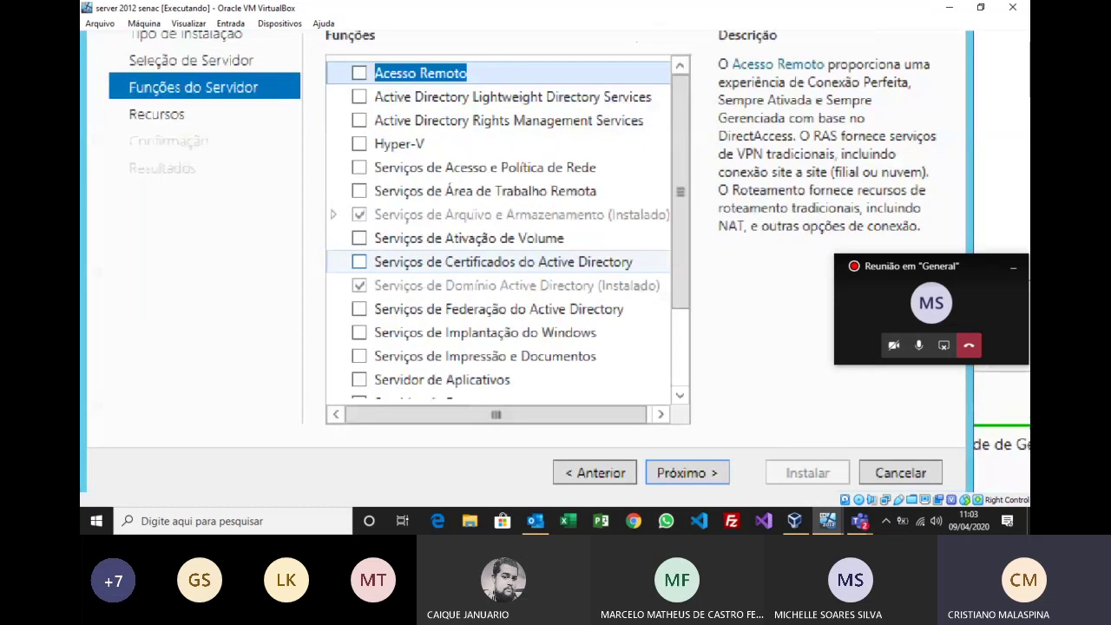
{"action": "left_click", "coordinate": [491, 207]}
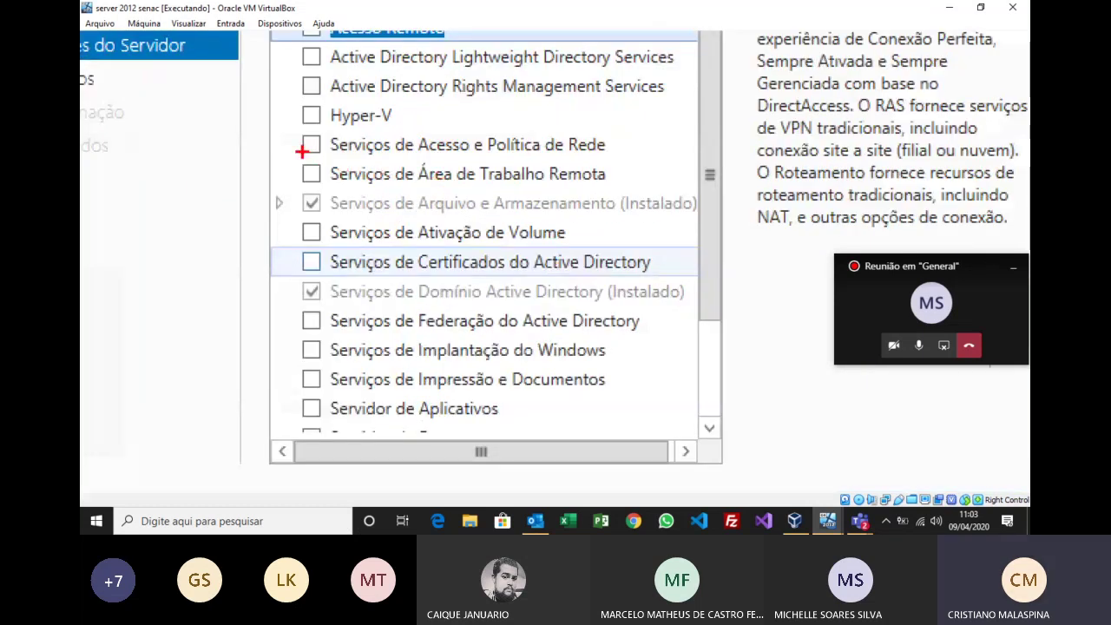
{"action": "mouse_move", "coordinate": [301, 152]}
{"action": "left_mouse_down"}
{"action": "mouse_move", "coordinate": [674, 223]}
{"action": "mouse_move", "coordinate": [653, 195]}
{"action": "left_mouse_up"}
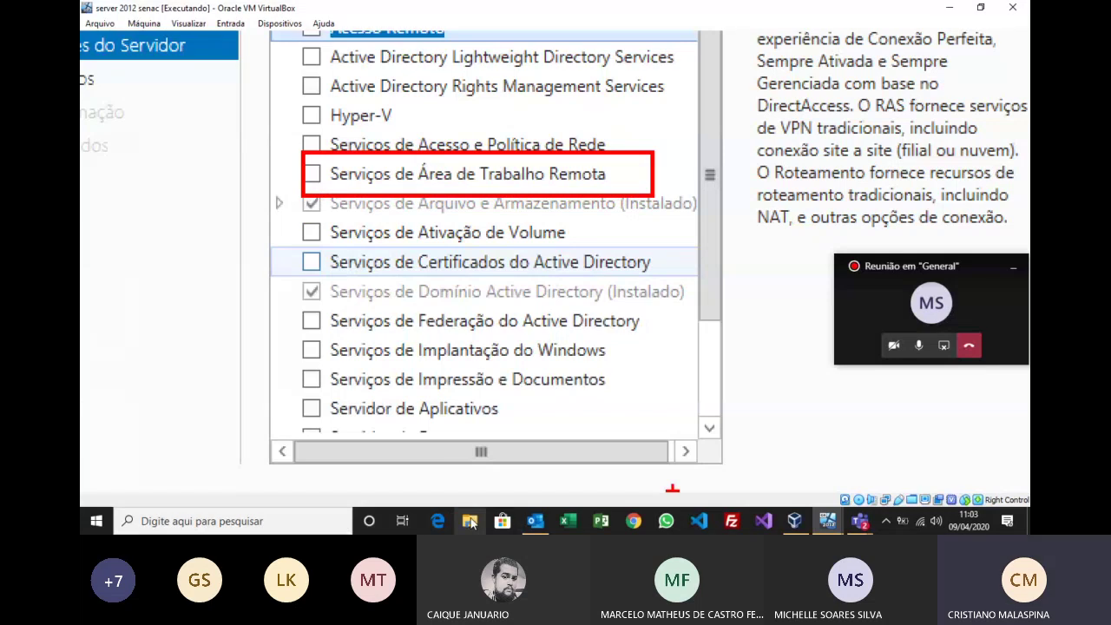
{"action": "key", "text": "Escape"}
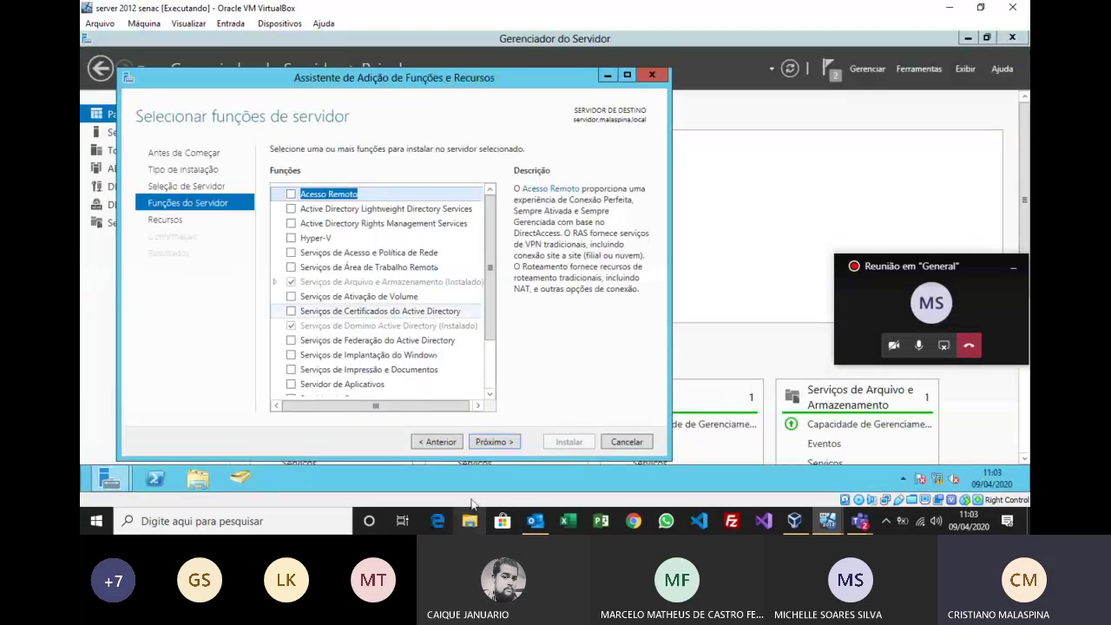
{"action": "left_click", "coordinate": [443, 445]}
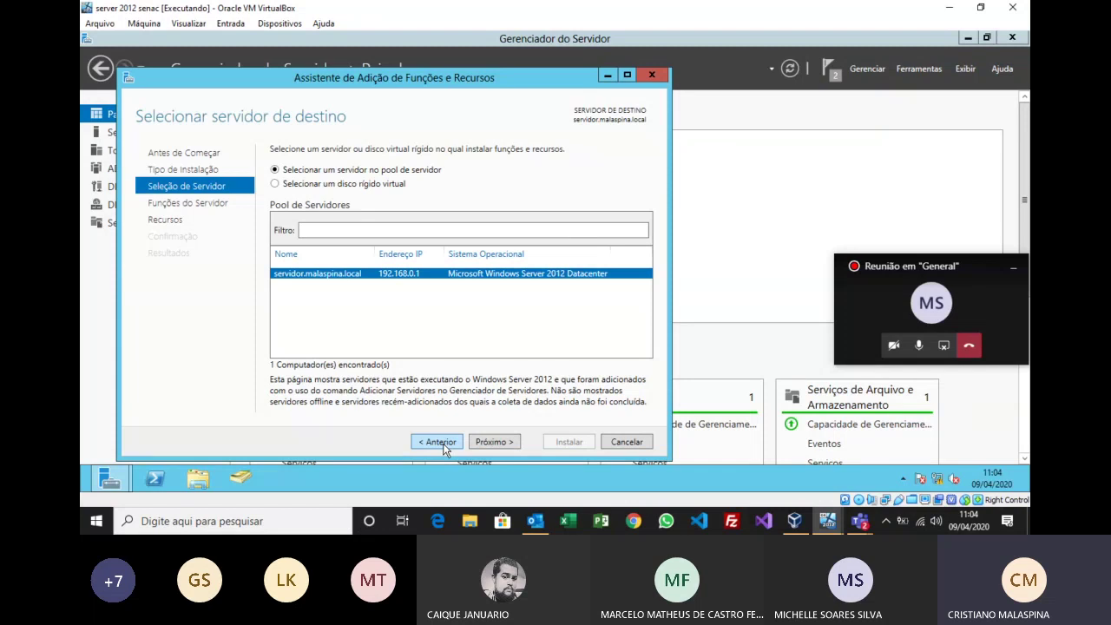
Step: Go back and choose 'Instalação de Serviços de Área de Trabalho Remota', then continue to deployment type
{"action": "left_click", "coordinate": [438, 442]}
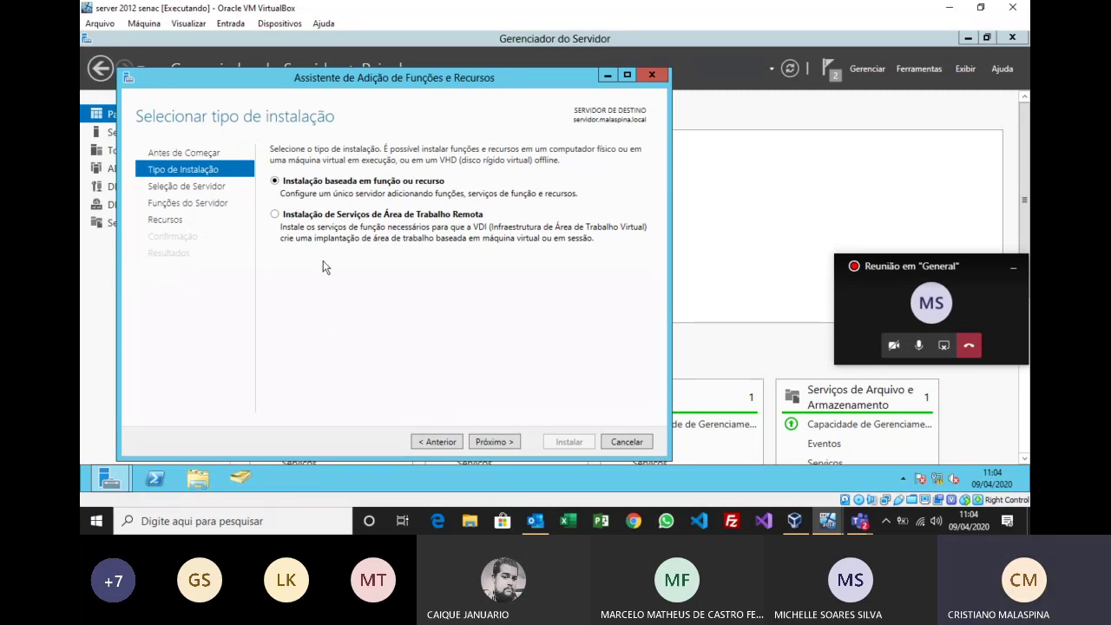
{"action": "left_click", "coordinate": [276, 215]}
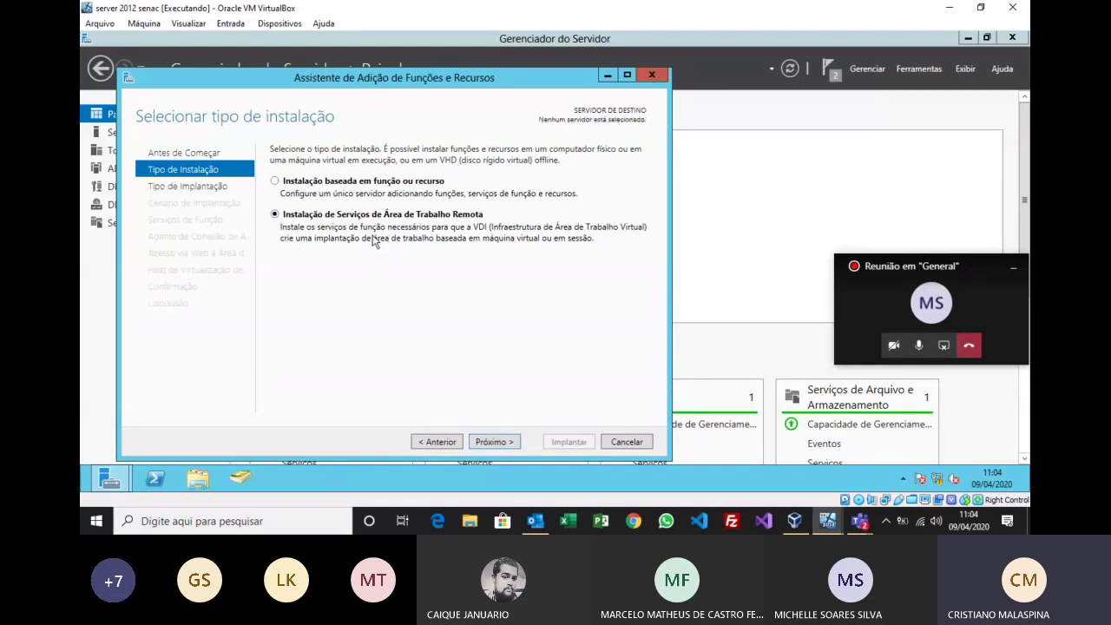
{"action": "left_click", "coordinate": [495, 441]}
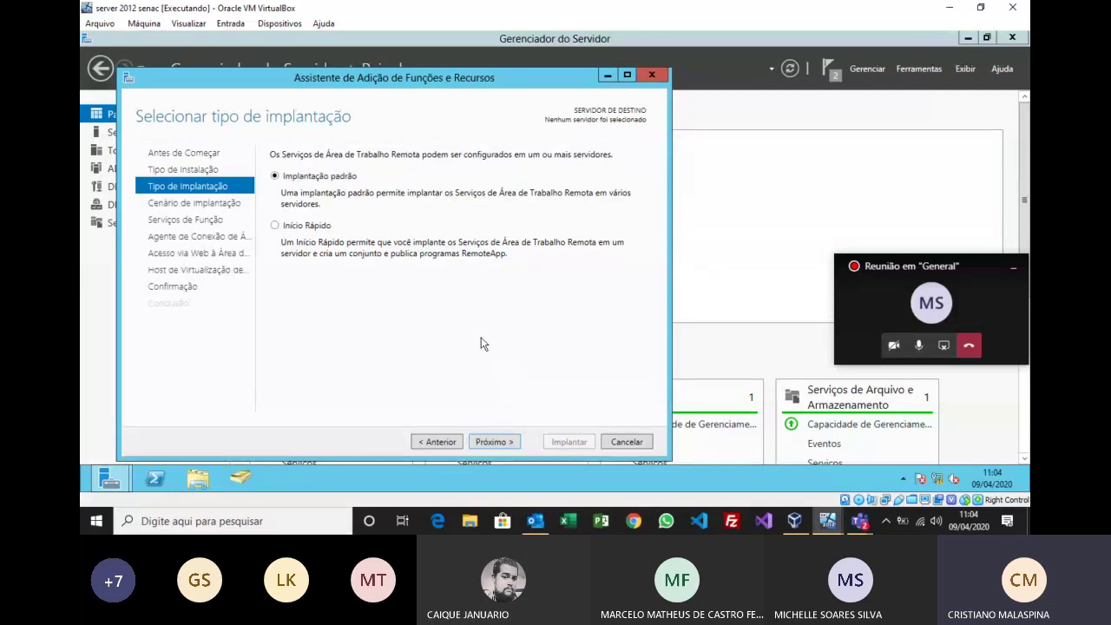
Step: Choose Início Rápido with session-based desktop deployment on servidor and advance to confirmation
{"action": "left_click", "coordinate": [308, 228]}
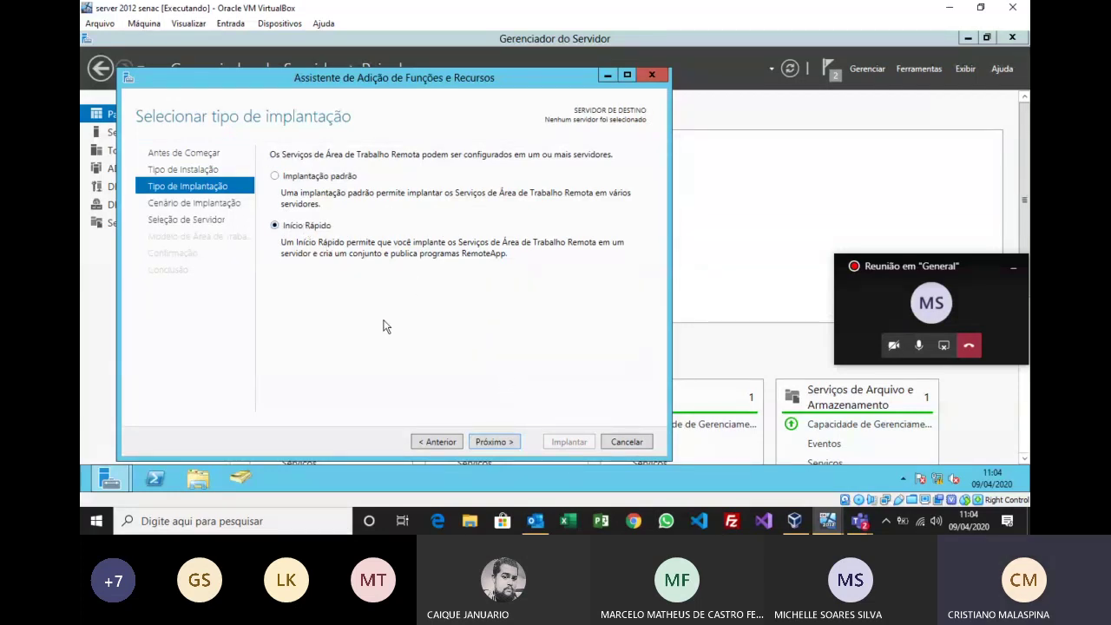
{"action": "left_click", "coordinate": [490, 443]}
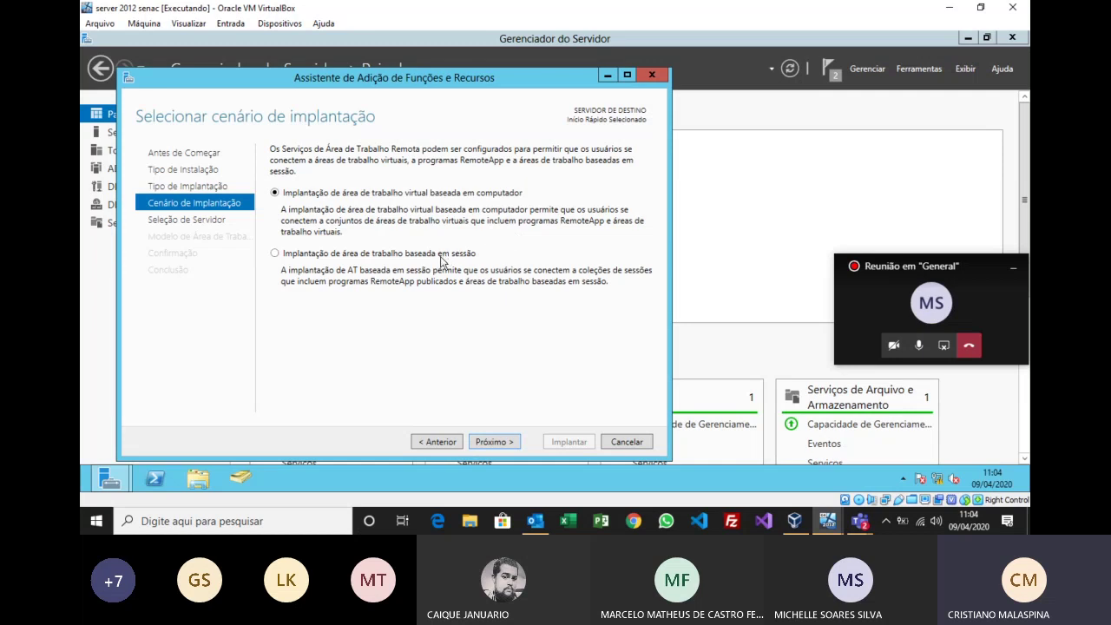
{"action": "left_click", "coordinate": [413, 254]}
{"action": "left_click", "coordinate": [493, 441]}
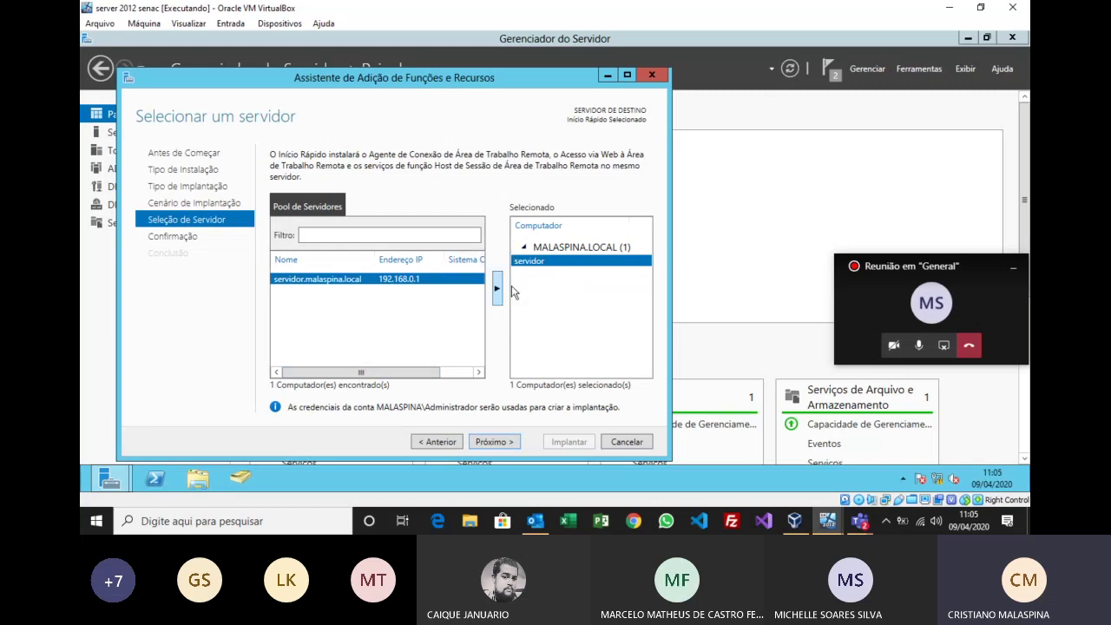
{"action": "left_click", "coordinate": [507, 442]}
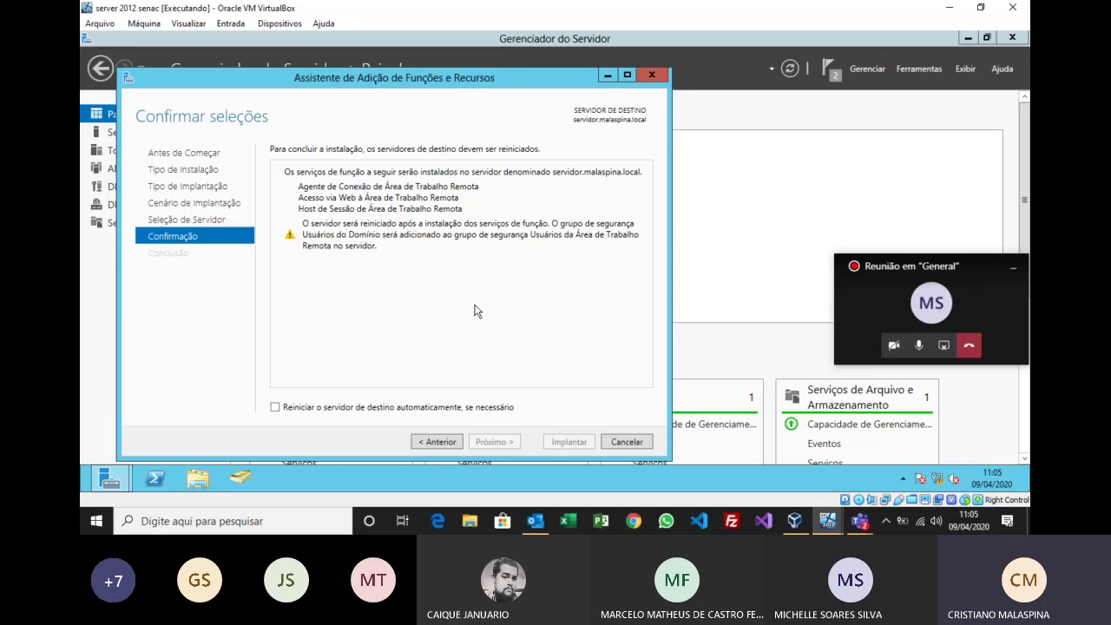
Step: Allow automatic restart if needed and deploy the three Remote Desktop role services
{"action": "left_click", "coordinate": [291, 407]}
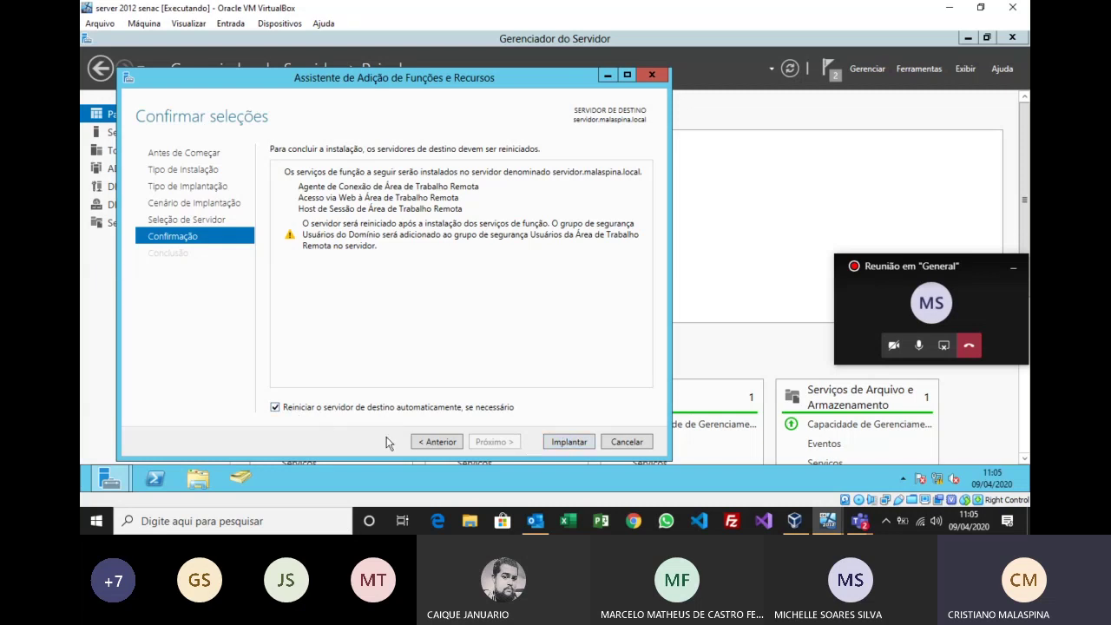
{"action": "left_click", "coordinate": [566, 444]}
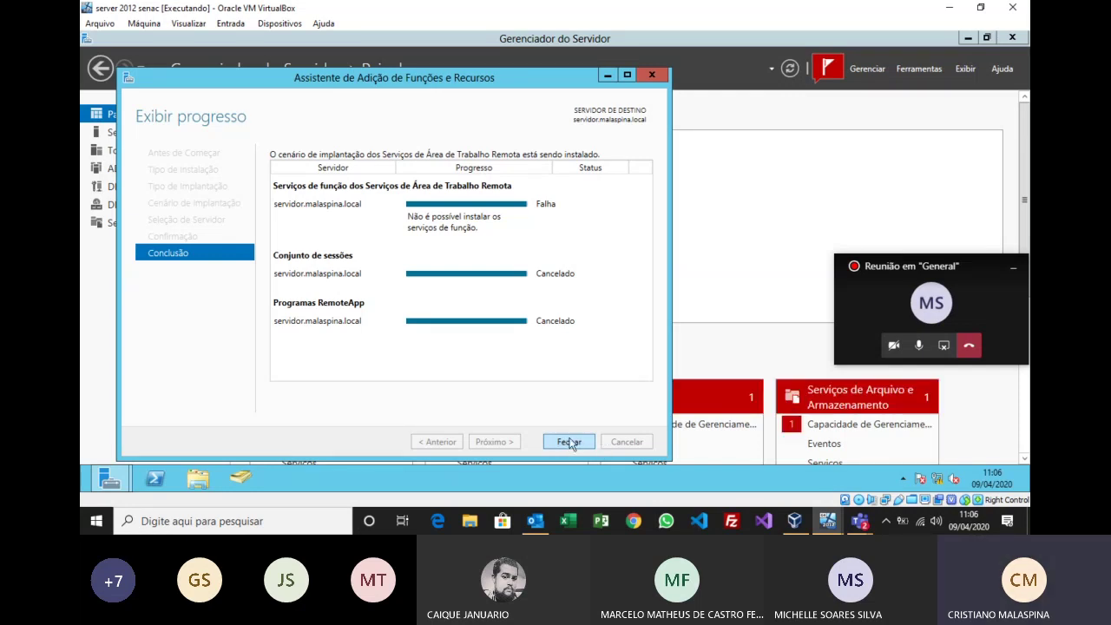
Step: Close the deployment results, rerun Adicionar funções e recursos to server selection, and cancel after the listing error
{"action": "left_click", "coordinate": [569, 442]}
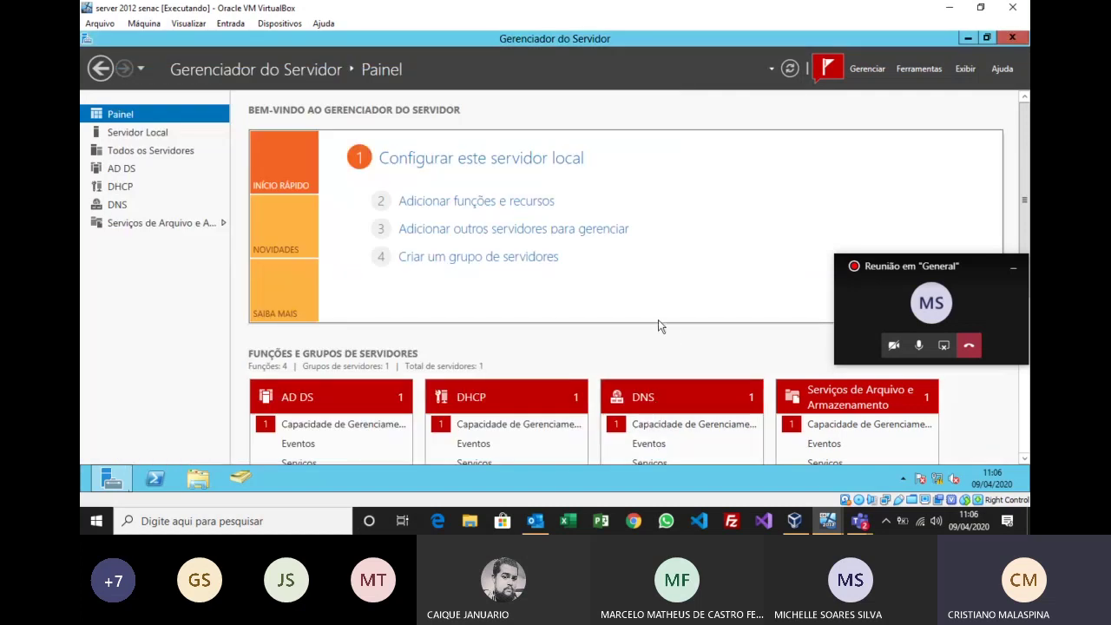
{"action": "left_click", "coordinate": [496, 203]}
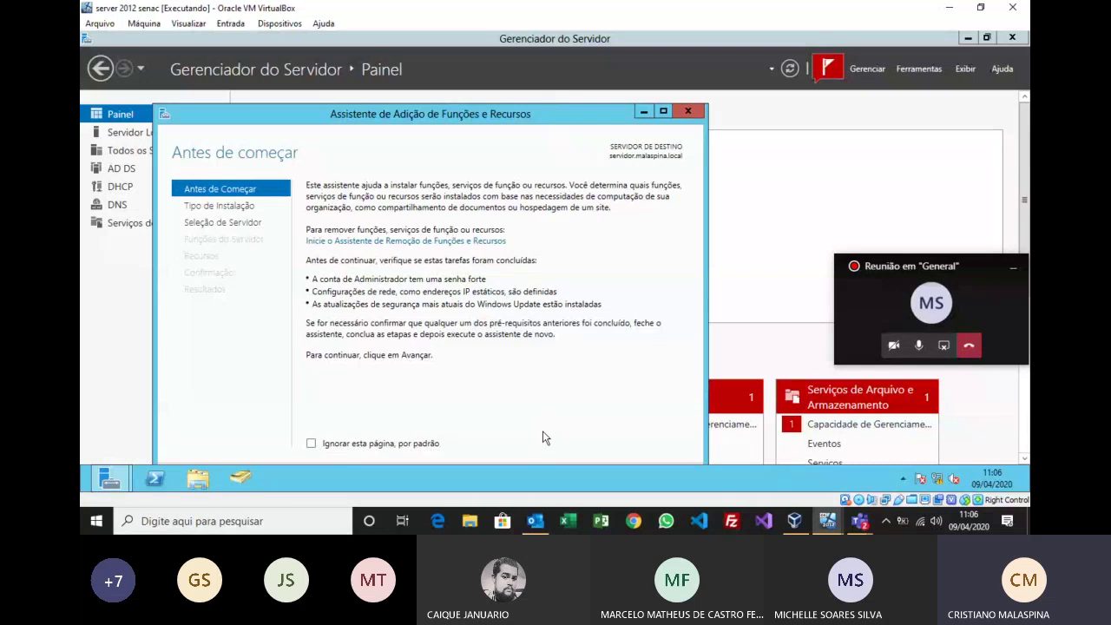
{"action": "left_click_drag", "start_coordinate": [546, 121], "coordinate": [555, 88]}
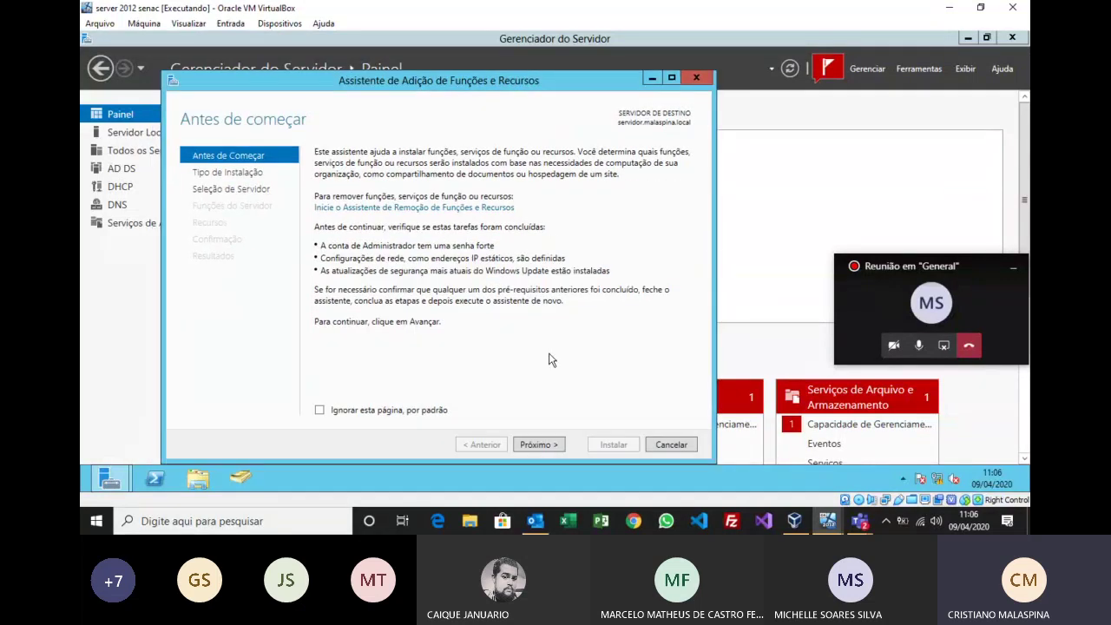
{"action": "left_click", "coordinate": [539, 442]}
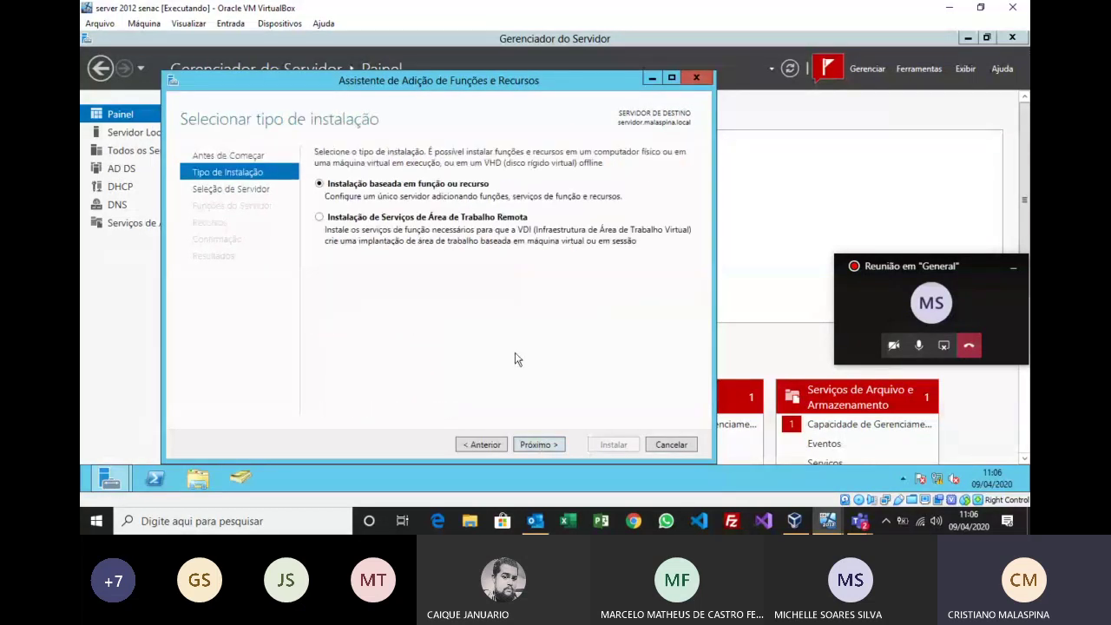
{"action": "left_click", "coordinate": [543, 445]}
{"action": "left_click", "coordinate": [537, 441]}
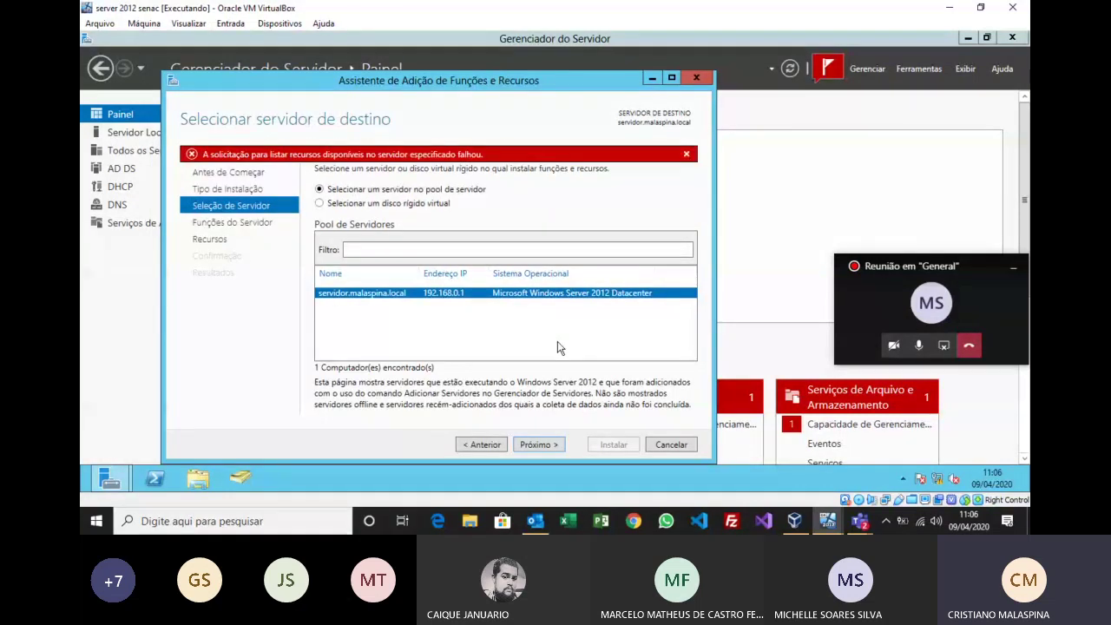
{"action": "left_click", "coordinate": [669, 444]}
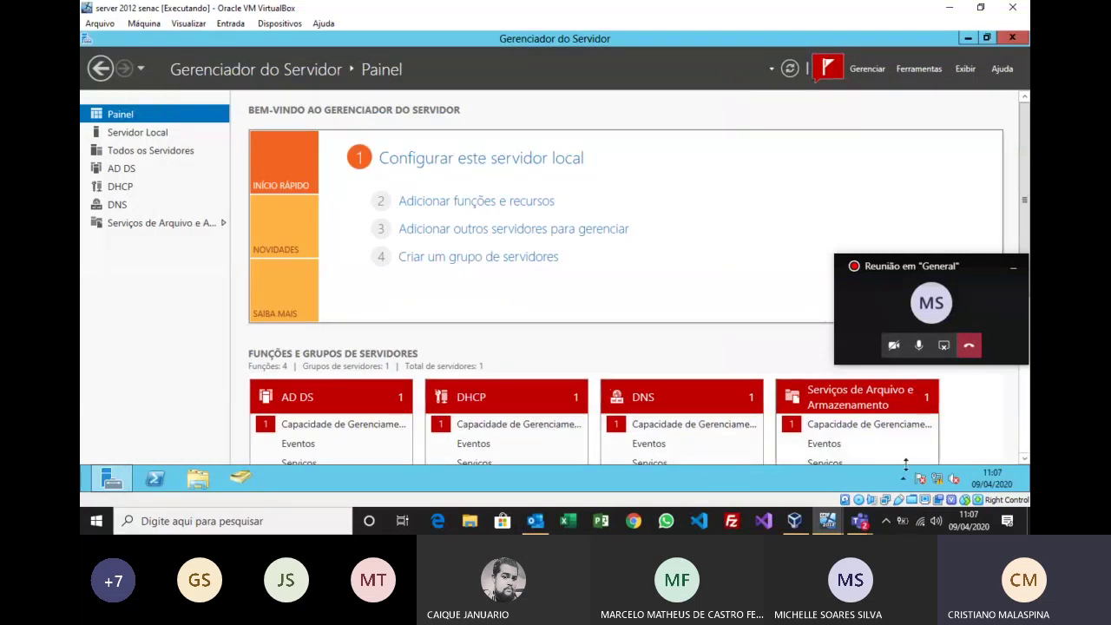
Step: Reboot the server from Charms Settings using Liga/Desliga, Reiniciar and Continuar, and wait for the lock screen
{"action": "mouse_move", "coordinate": [1028, 491]}
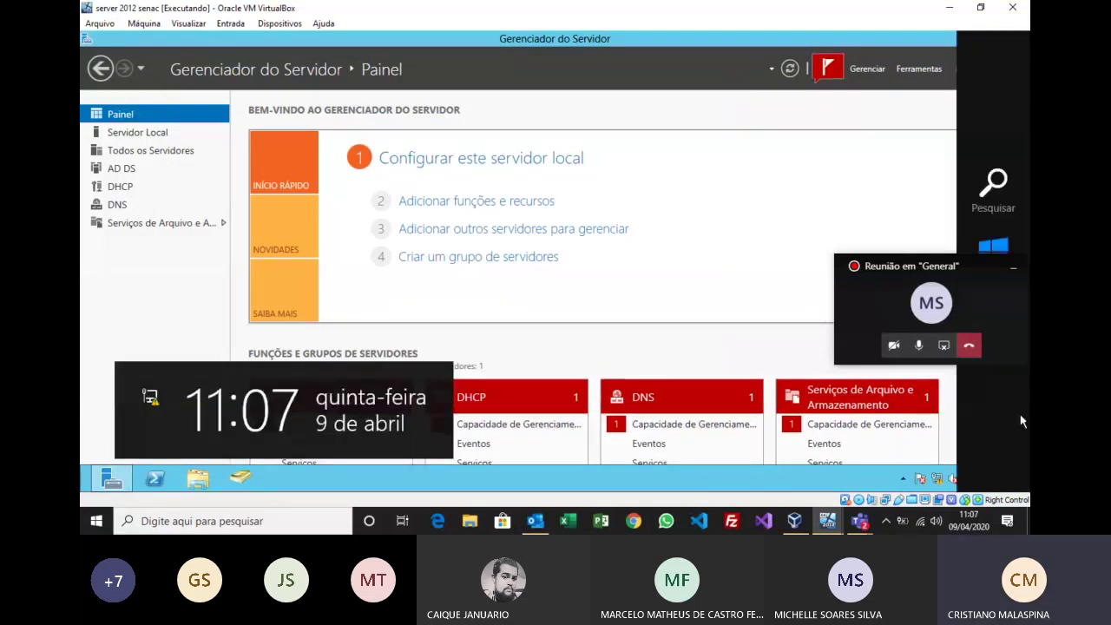
{"action": "left_click_drag", "start_coordinate": [968, 269], "coordinate": [838, 229]}
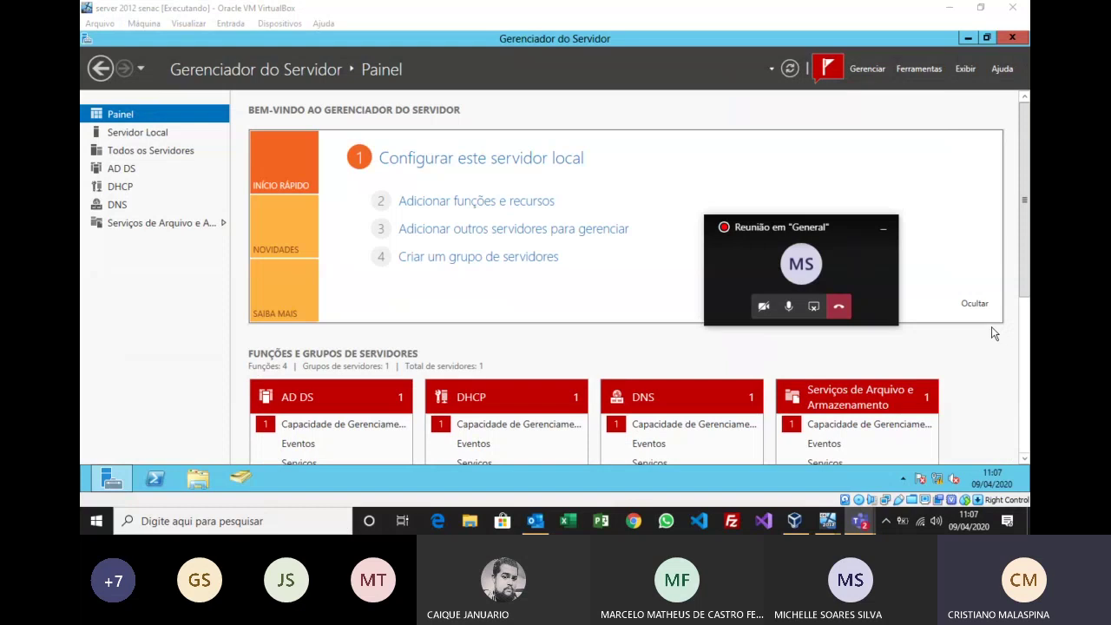
{"action": "mouse_move", "coordinate": [1029, 459]}
{"action": "left_click", "coordinate": [1017, 332]}
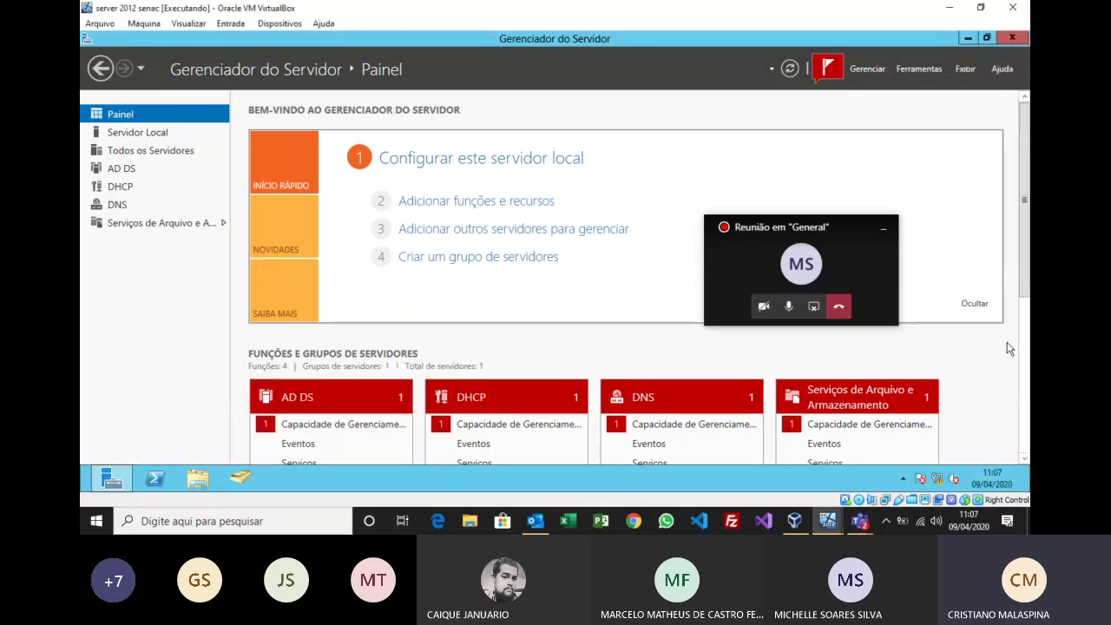
{"action": "left_click", "coordinate": [922, 405]}
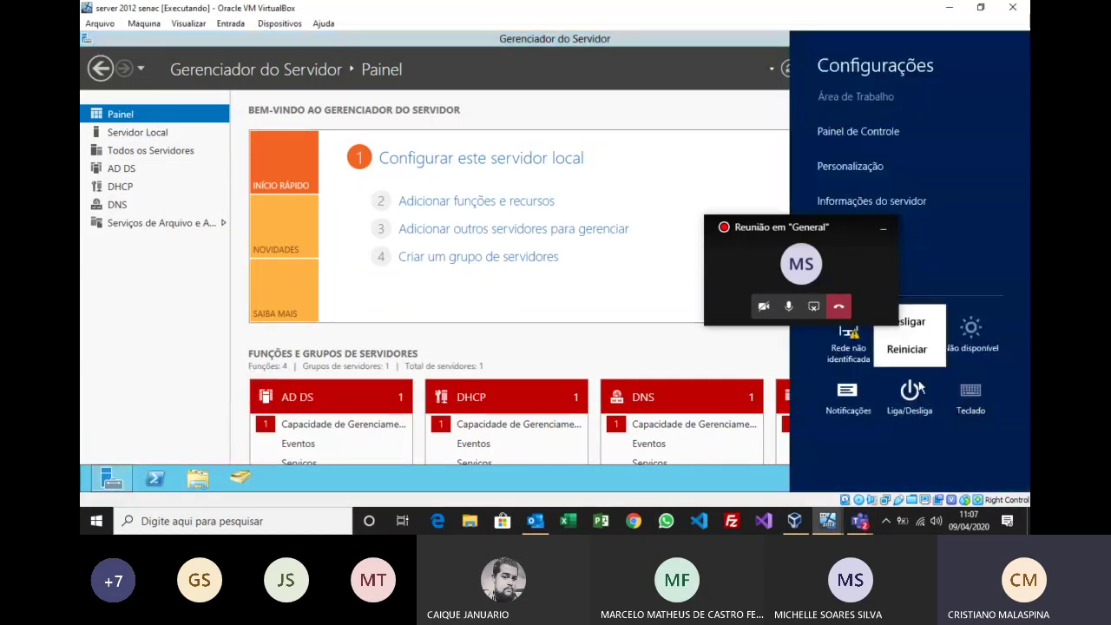
{"action": "left_click", "coordinate": [913, 356]}
{"action": "left_click", "coordinate": [978, 343]}
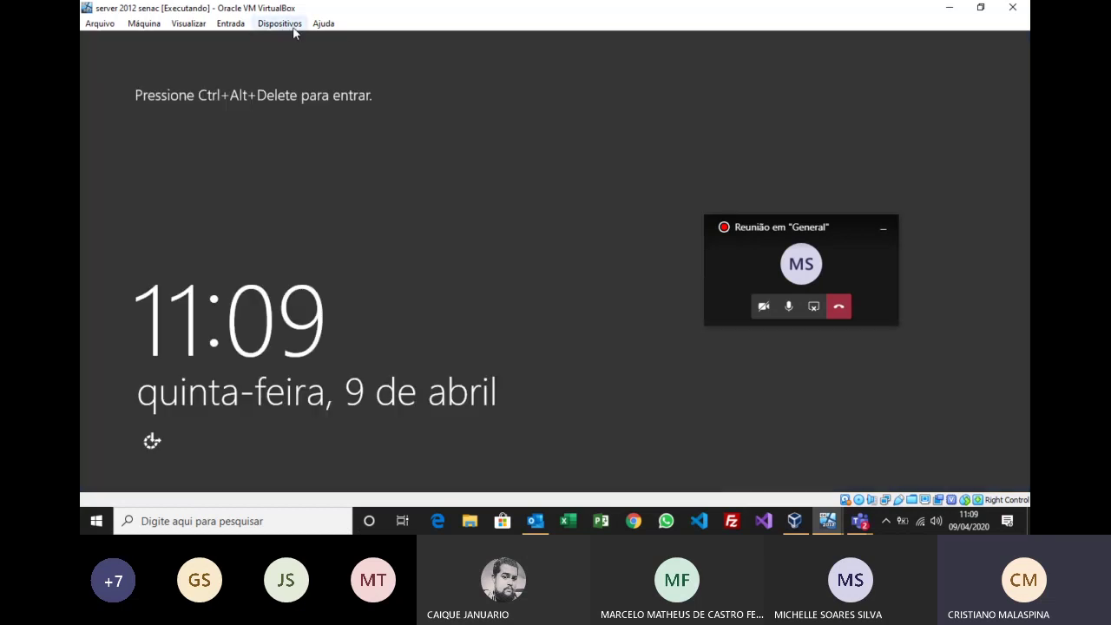
{"action": "left_click", "coordinate": [279, 24]}
Step: Send Ctrl-Alt-Del through Entrada > Teclado and sign in with the Administrator password
{"action": "mouse_move", "coordinate": [243, 27]}
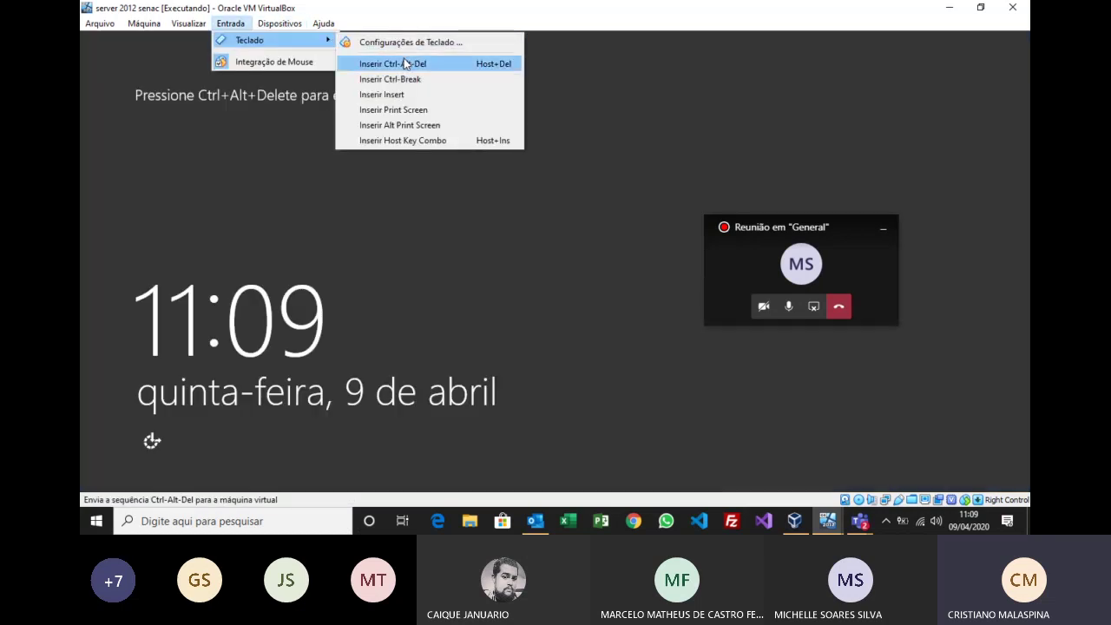
{"action": "left_click", "coordinate": [405, 64]}
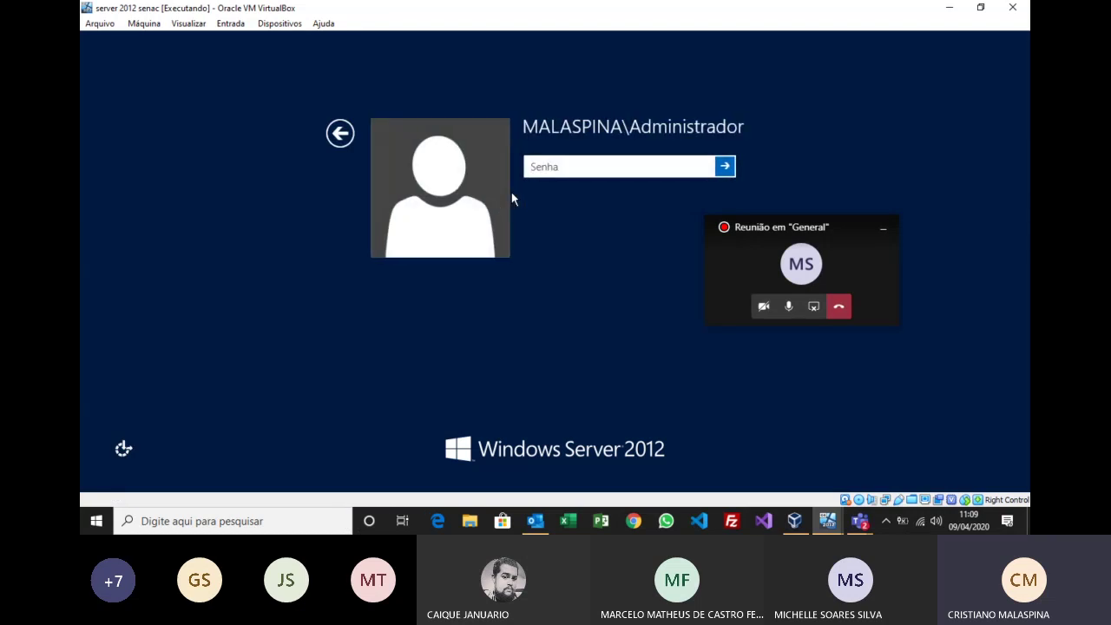
{"action": "type", "text": "**********"}
{"action": "key", "text": "Return"}
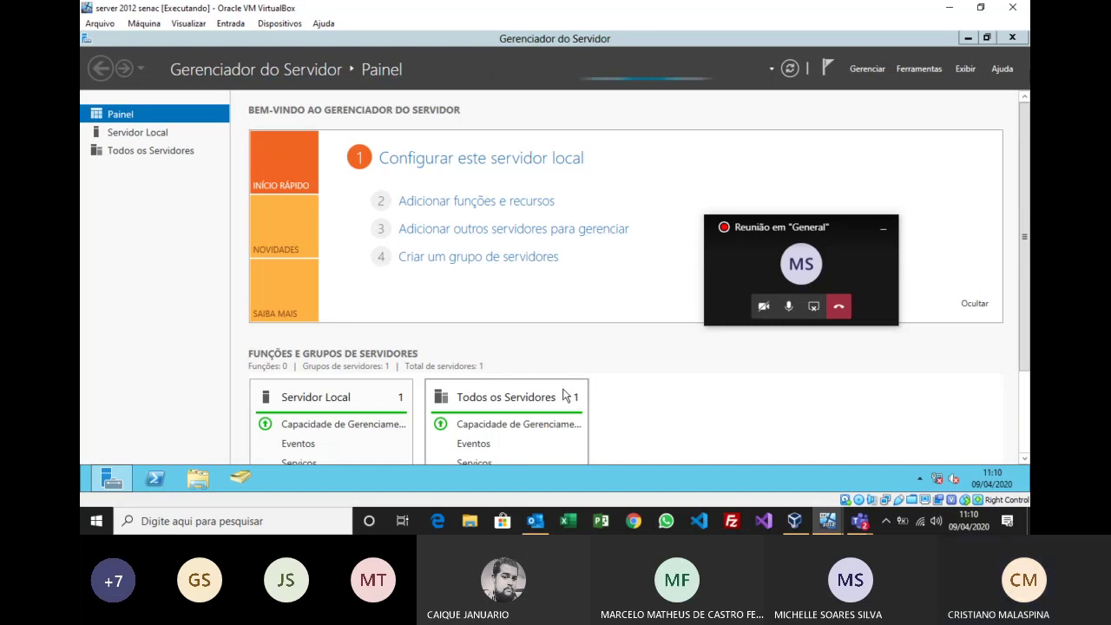
Step: In Active Directory Users and Computers, list Builtin, widen the Nome column, and select Usuários da área de trabalho remota
{"action": "key", "text": "alt+Tab"}
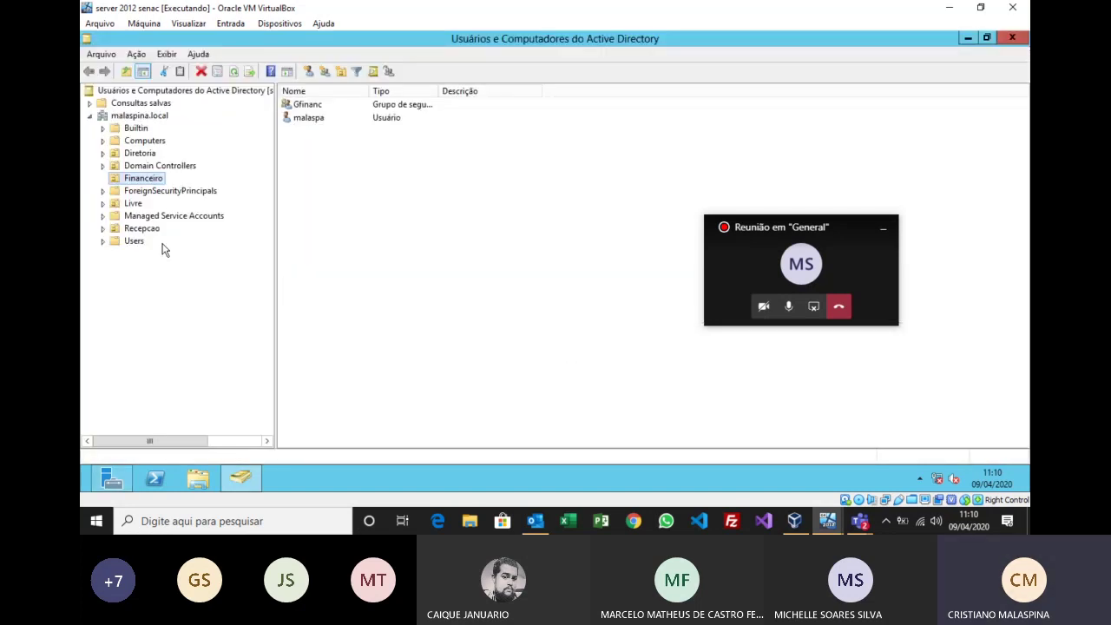
{"action": "left_click", "coordinate": [136, 242]}
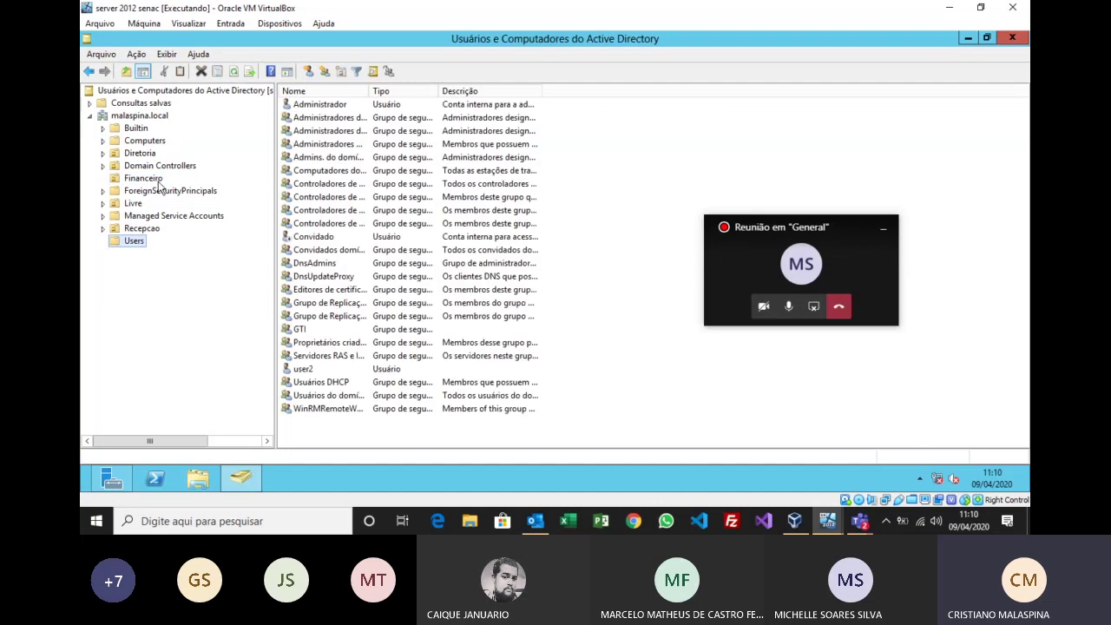
{"action": "left_click", "coordinate": [130, 129]}
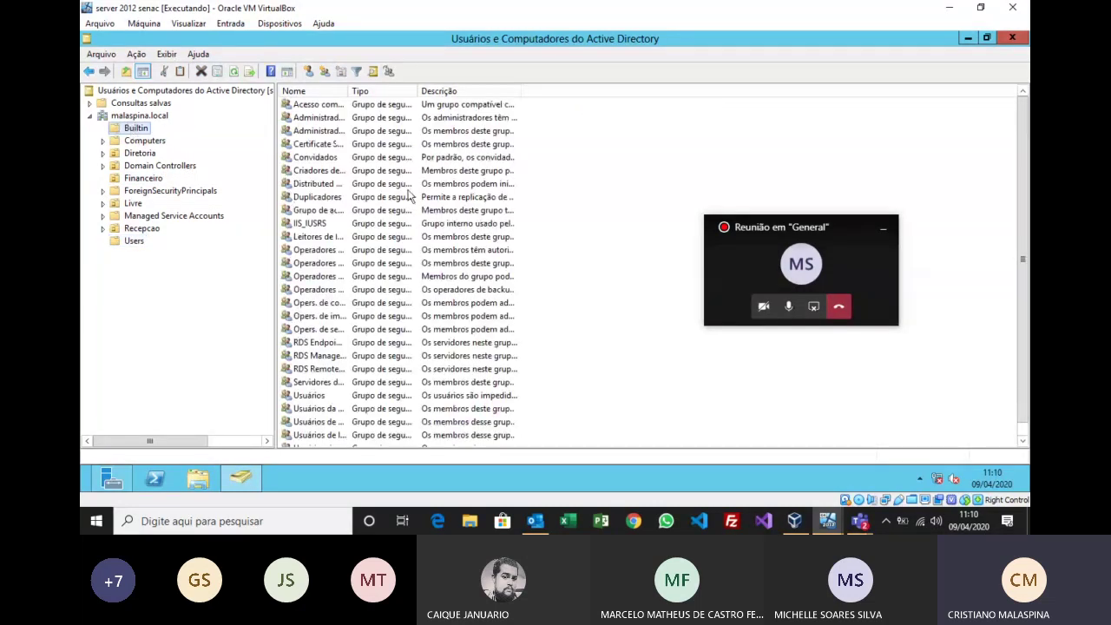
{"action": "double_click", "coordinate": [349, 90]}
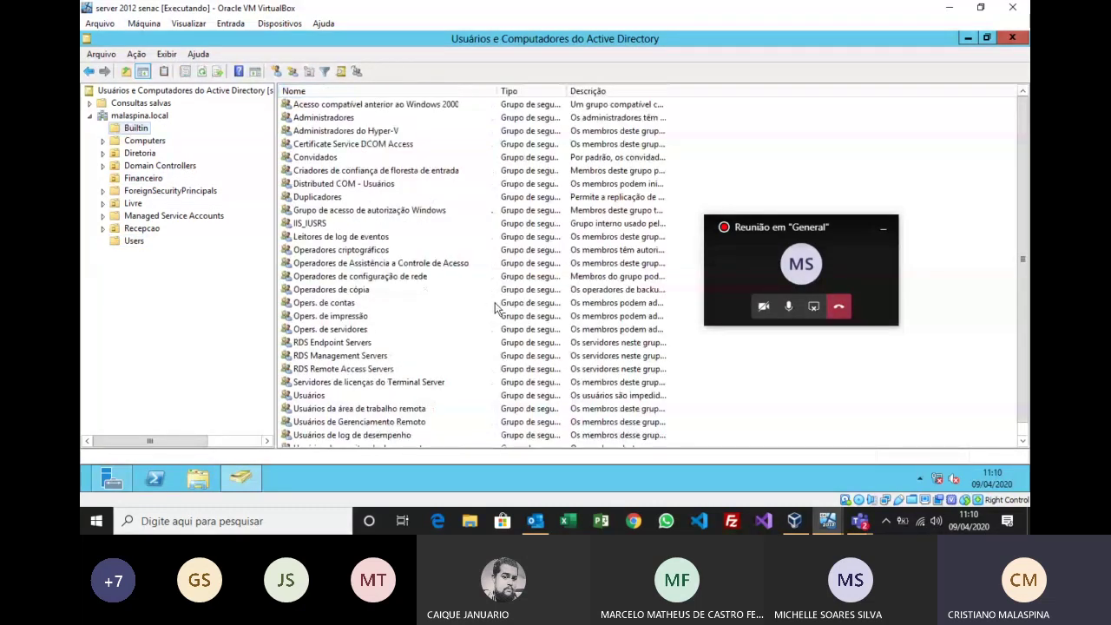
{"action": "left_click", "coordinate": [402, 409]}
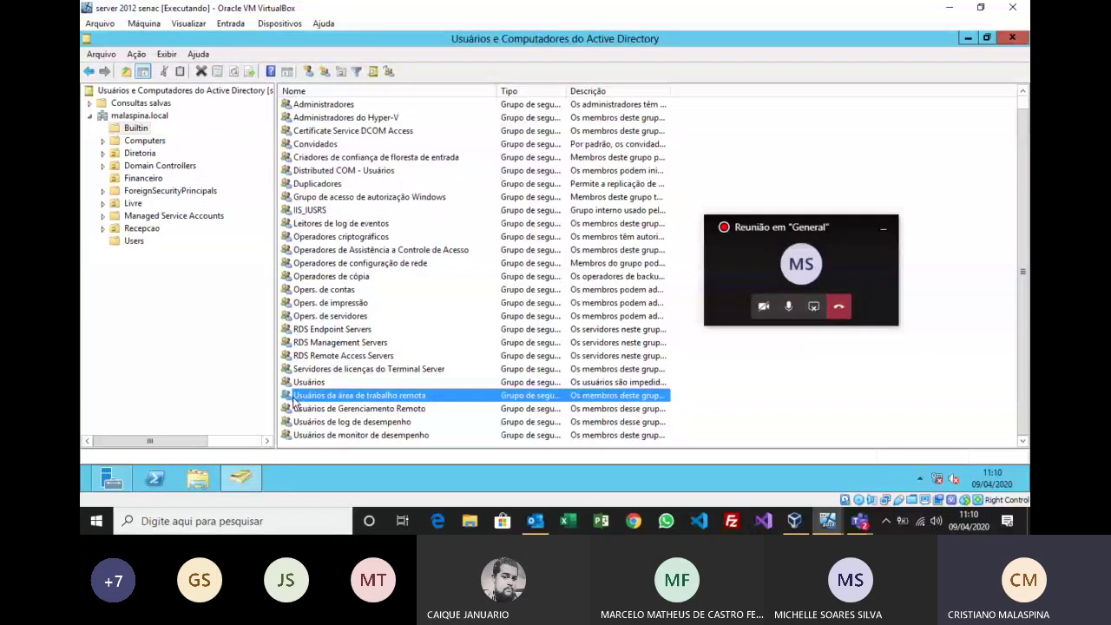
Step: On the group's Membros tab, add grecepcao through Adicionar, check the name, and confirm with OK
{"action": "double_click", "coordinate": [317, 397]}
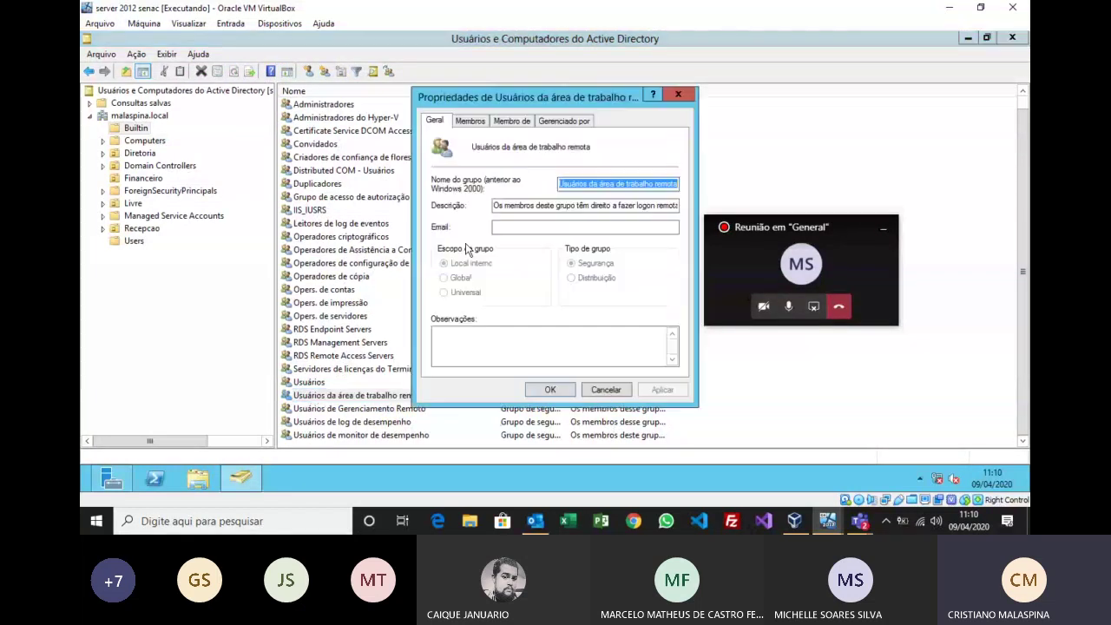
{"action": "left_click", "coordinate": [473, 122]}
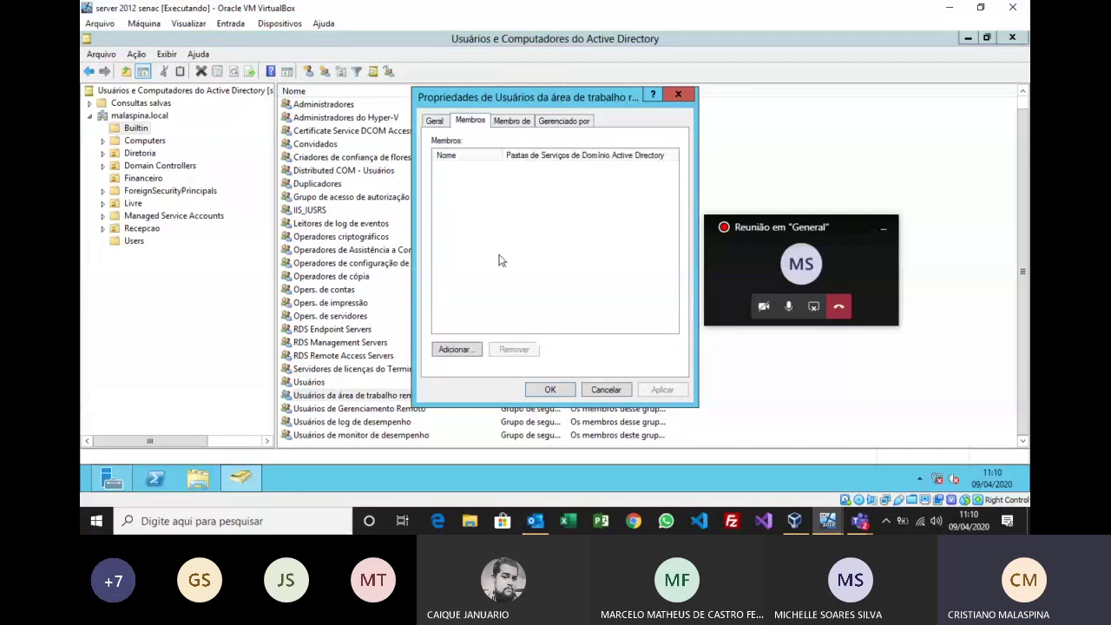
{"action": "left_click", "coordinate": [465, 351]}
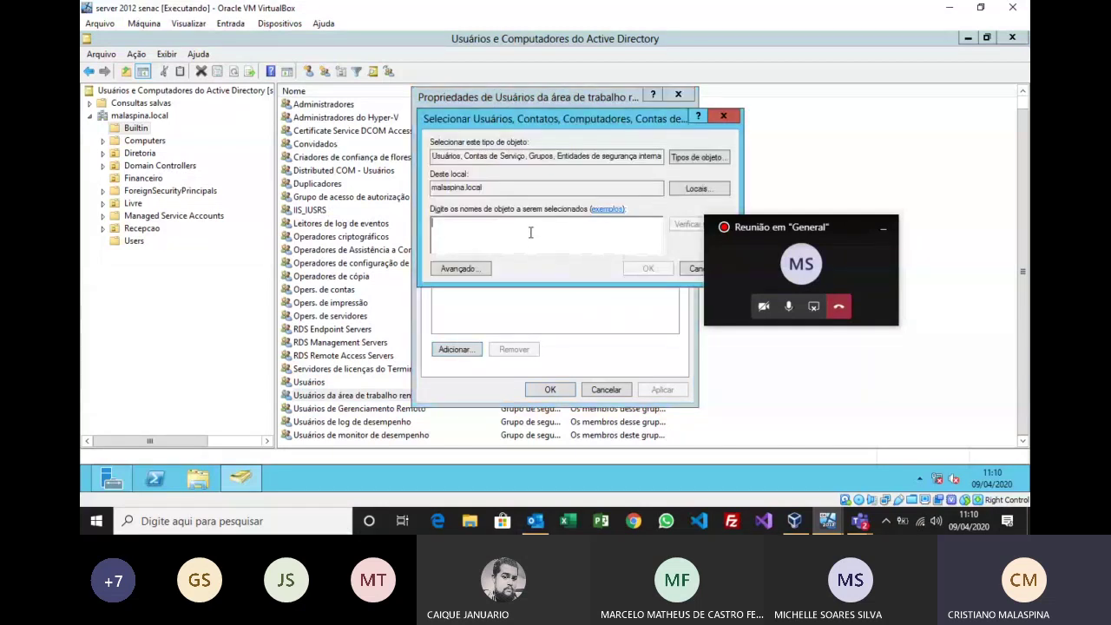
{"action": "type", "text": "g"}
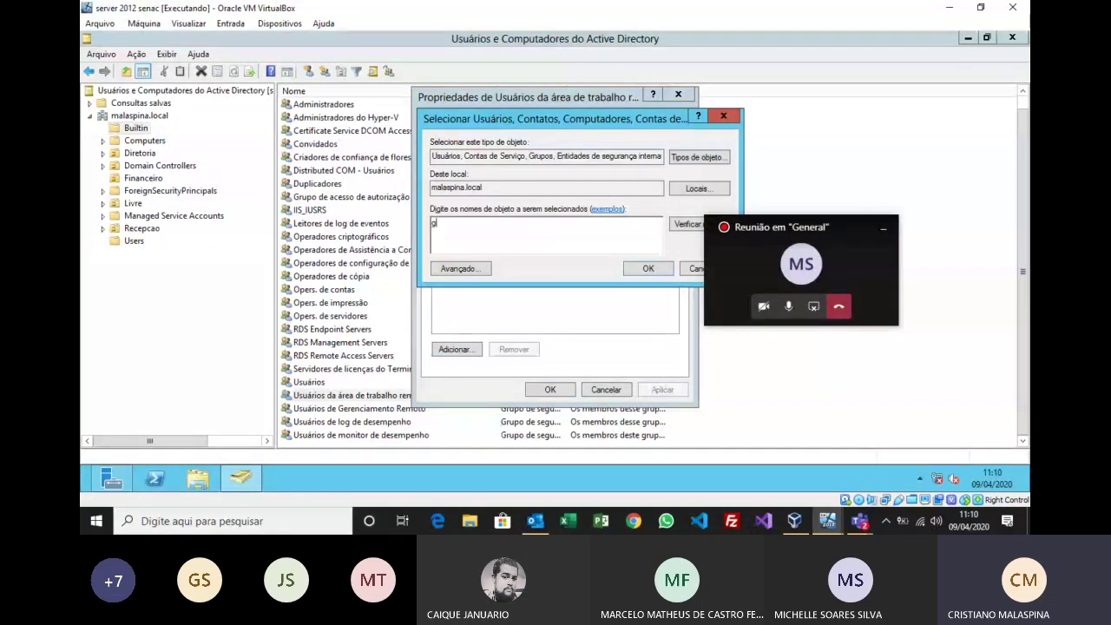
{"action": "type", "text": "f"}
{"action": "key", "text": "BackSpace"}
{"action": "type", "text": "recepcao"}
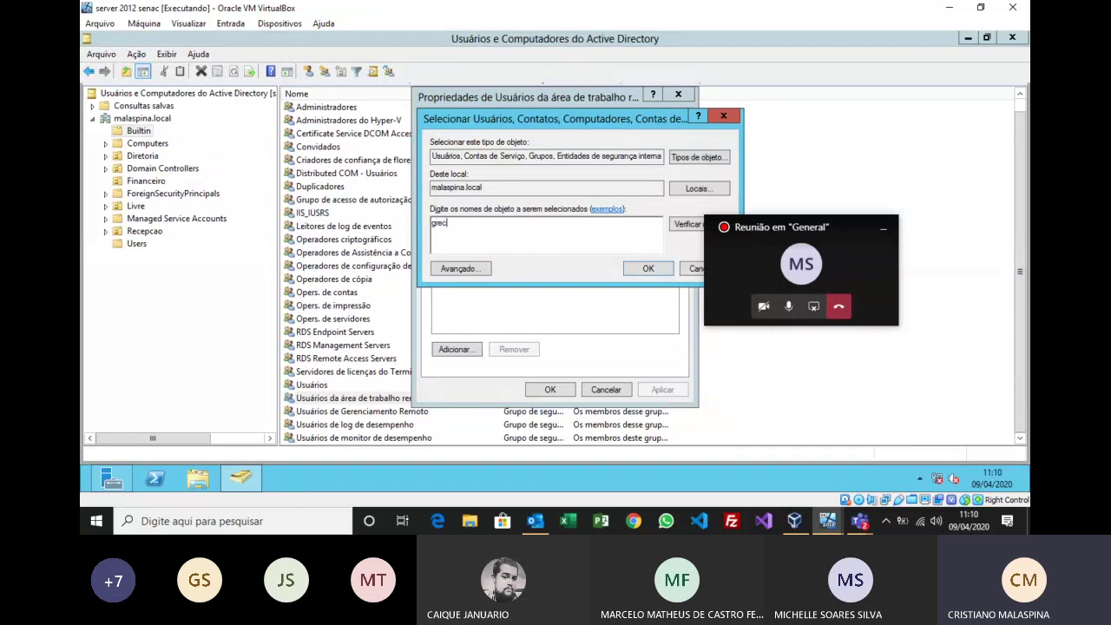
{"action": "key", "text": "Return"}
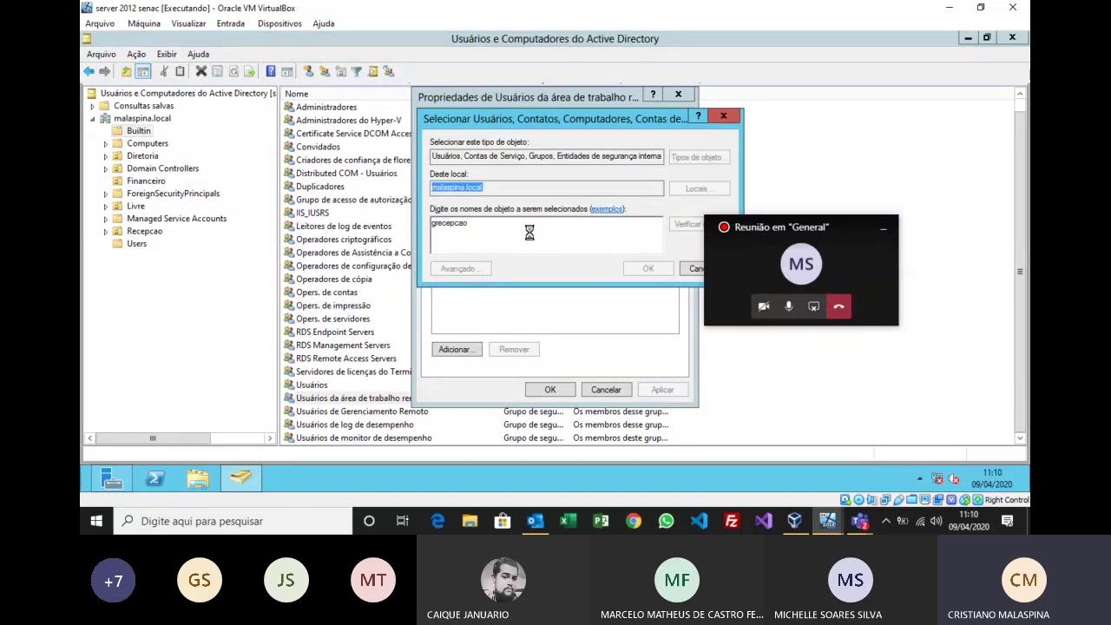
{"action": "left_click", "coordinate": [550, 391]}
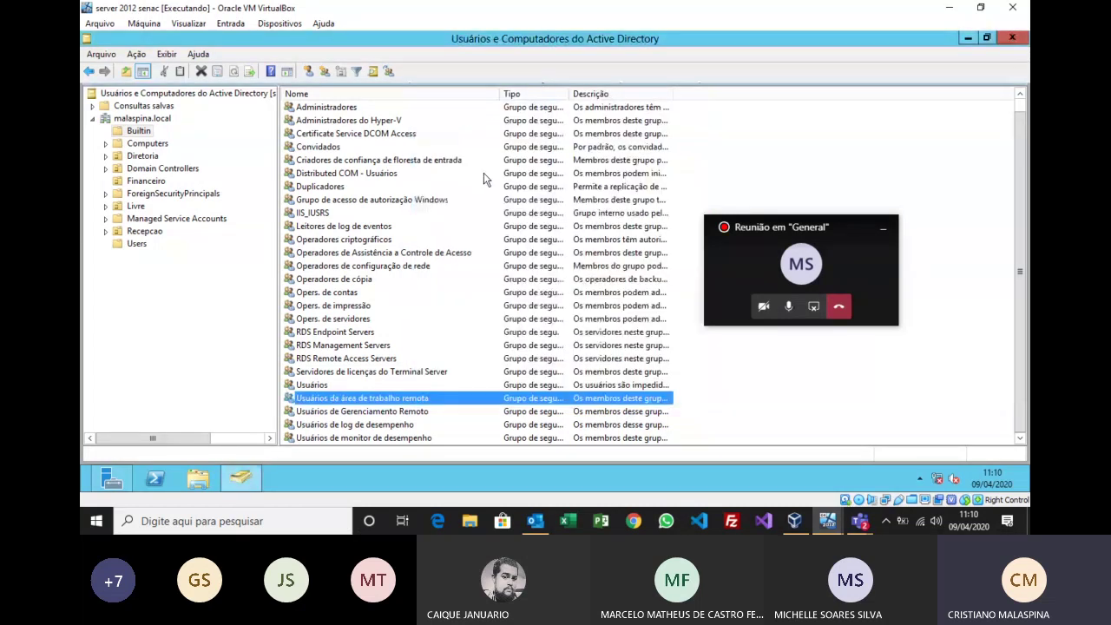
Step: Minimize ADUC, keep role-based installation on this server, and tick Serviços de Área de Trabalho Remota, skipping features
{"action": "left_click", "coordinate": [966, 39]}
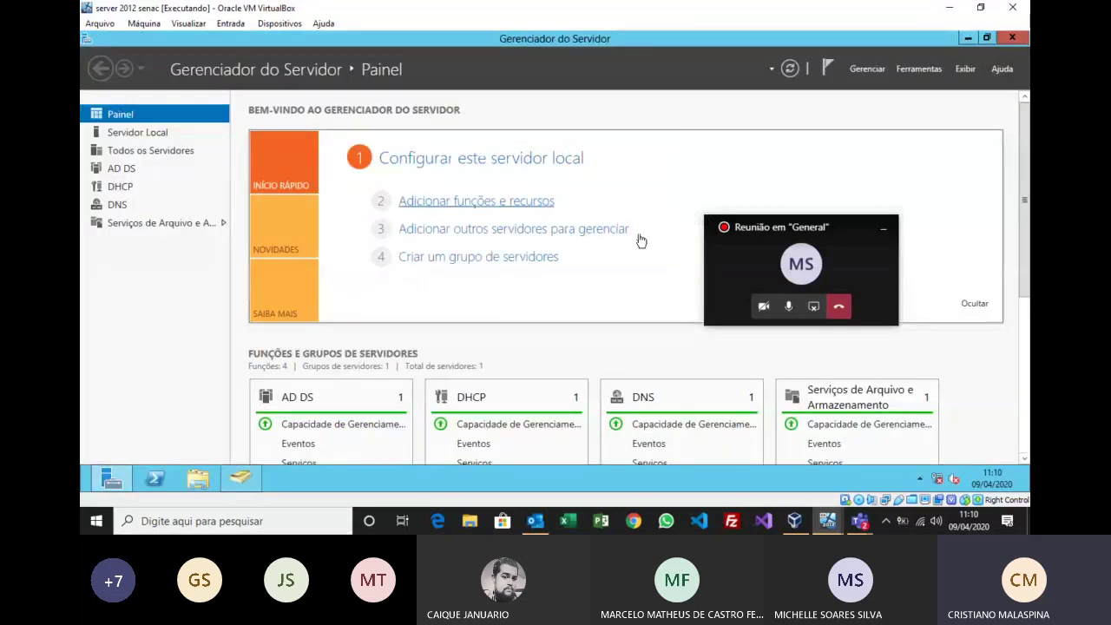
{"action": "left_click", "coordinate": [492, 442]}
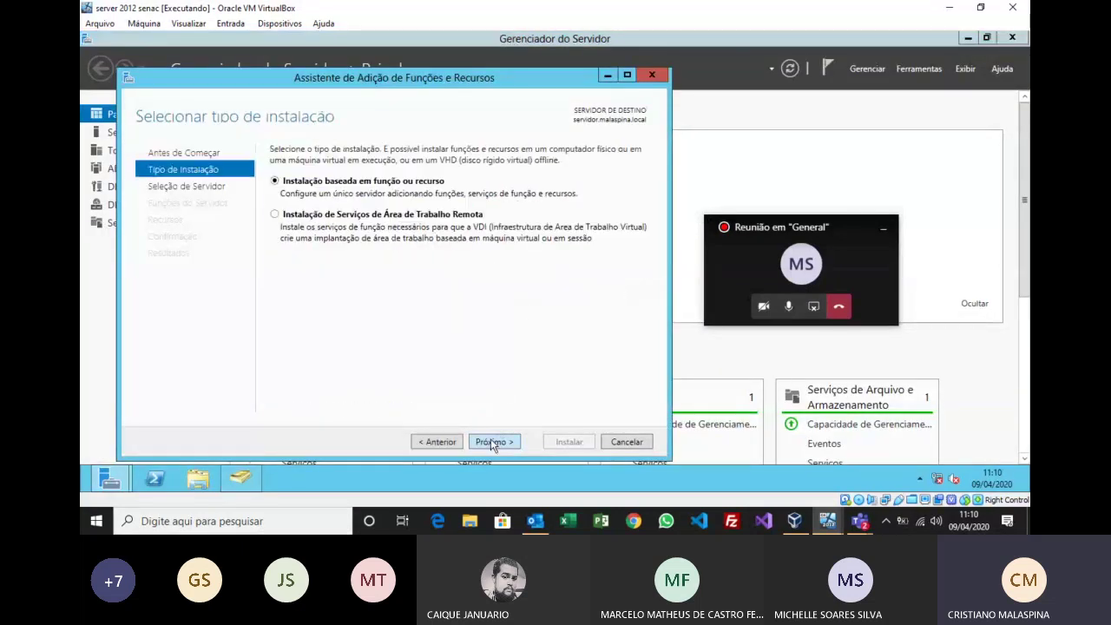
{"action": "left_click", "coordinate": [492, 443]}
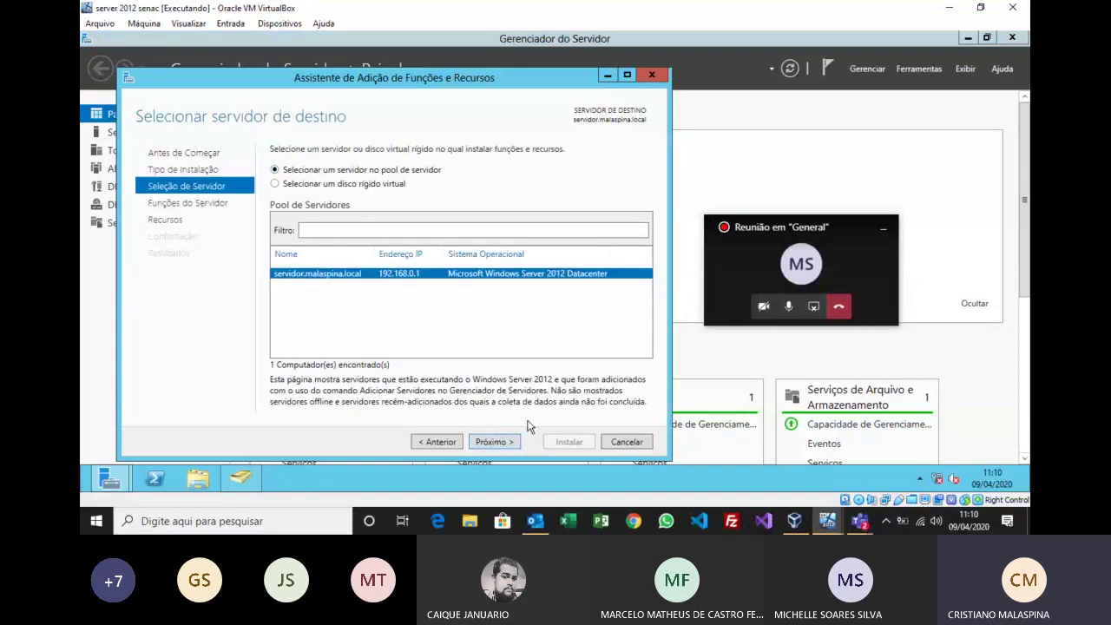
{"action": "left_click", "coordinate": [499, 442]}
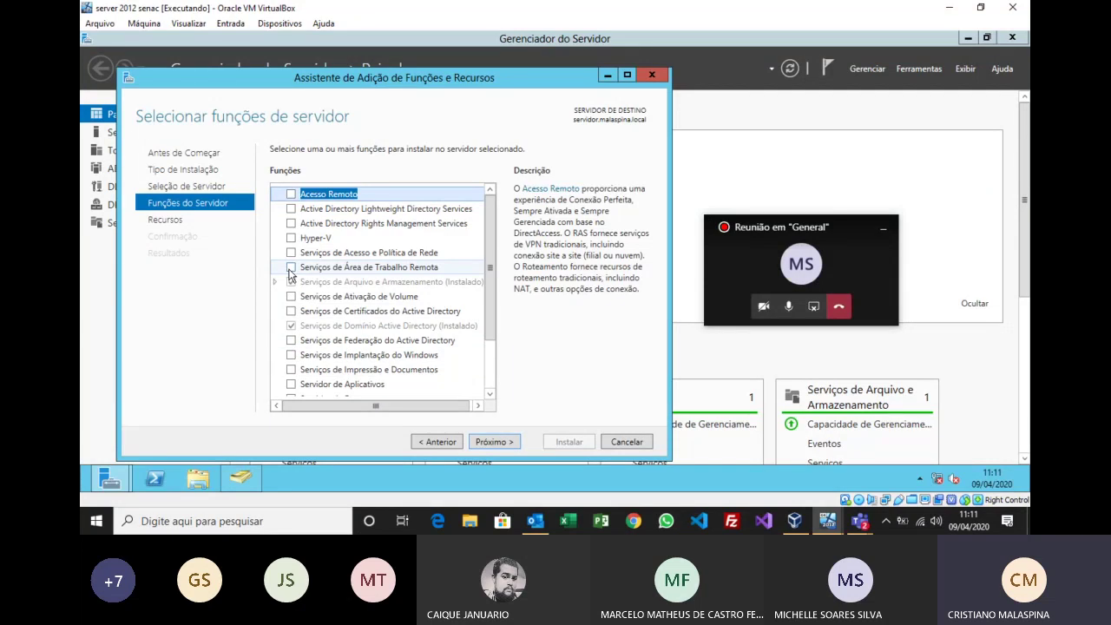
{"action": "left_click", "coordinate": [291, 268]}
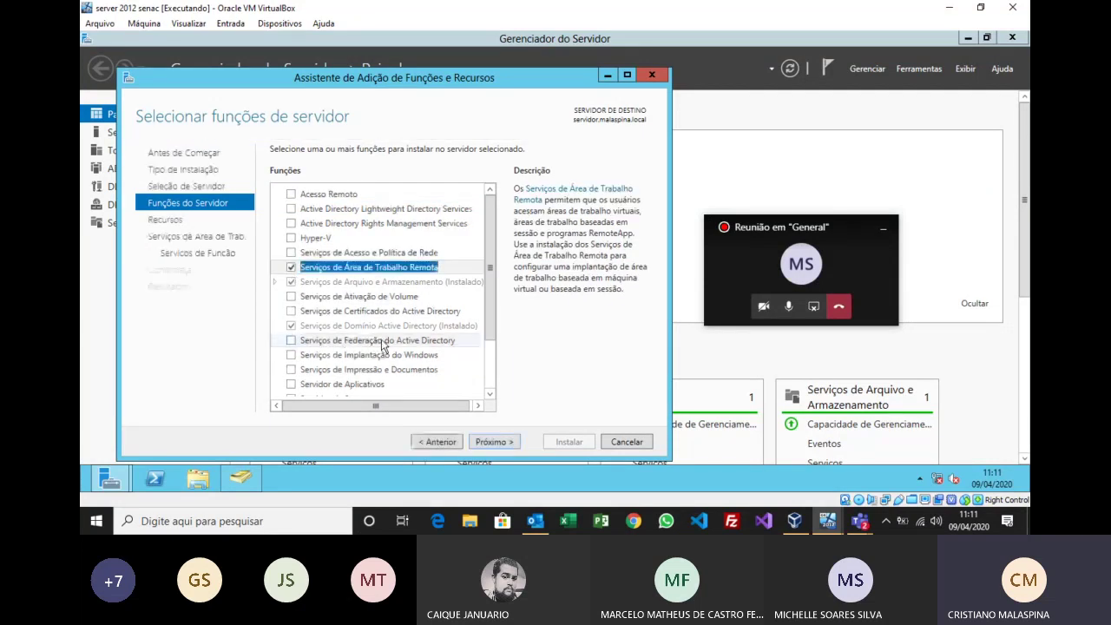
{"action": "left_click", "coordinate": [494, 440]}
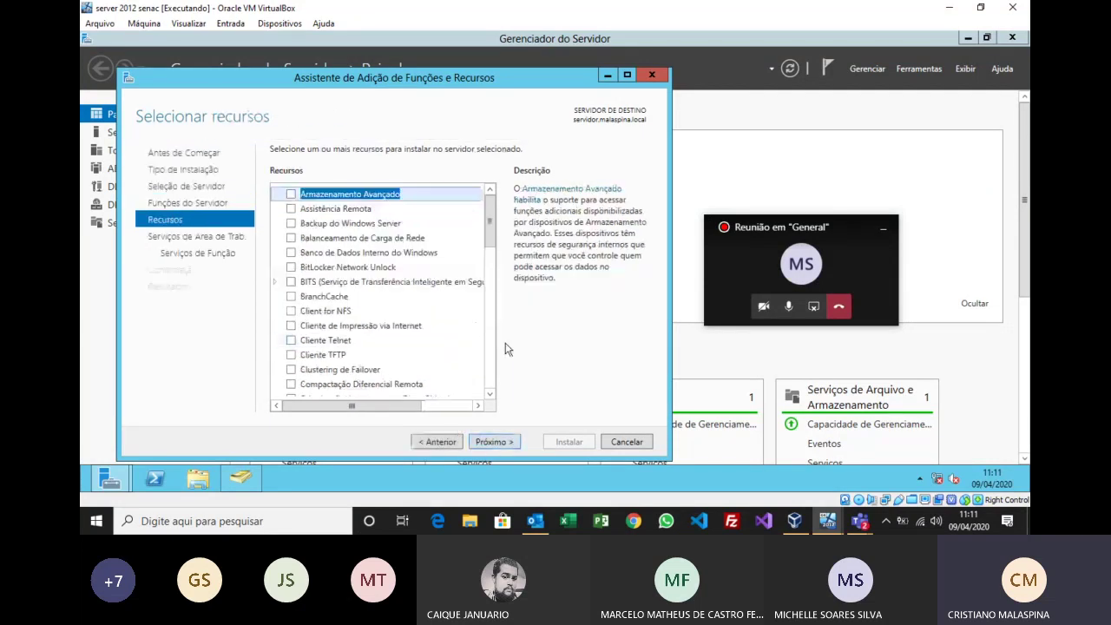
{"action": "left_click", "coordinate": [487, 441]}
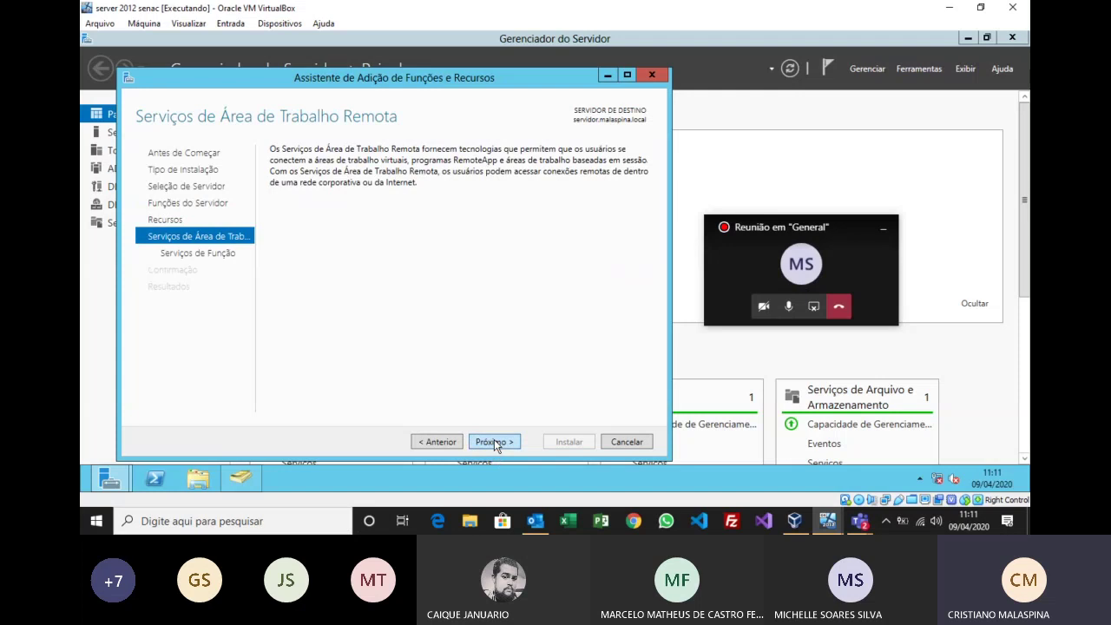
Step: Tick Licenciamento and Host da Sessão de Área de Trabalho Remota, accepting their required features, and proceed to confirmation
{"action": "left_click", "coordinate": [494, 441]}
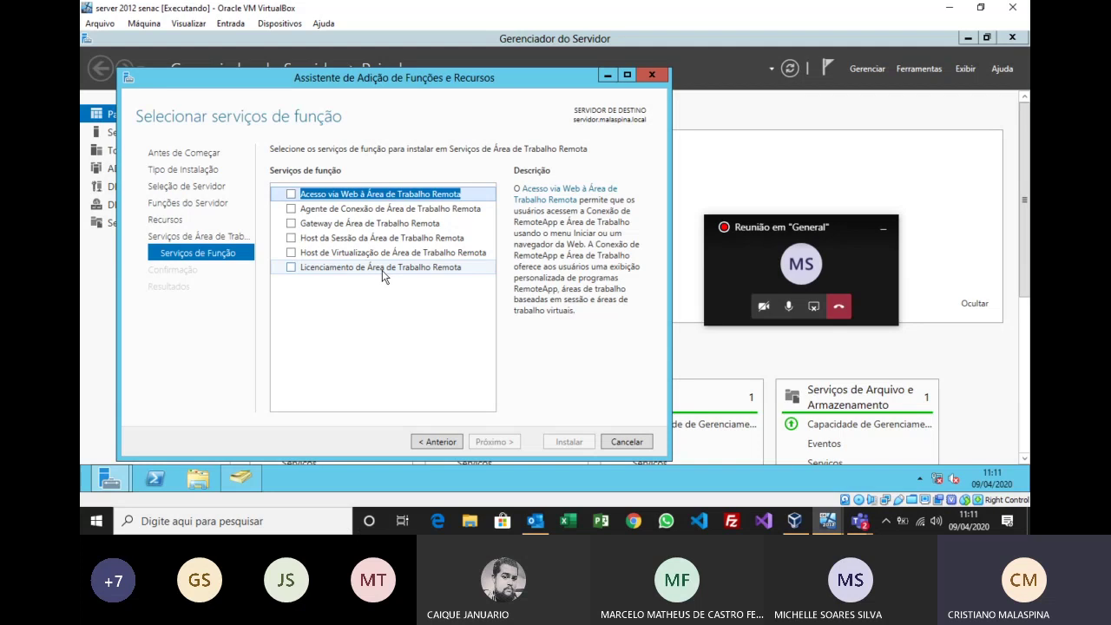
{"action": "left_click", "coordinate": [291, 267]}
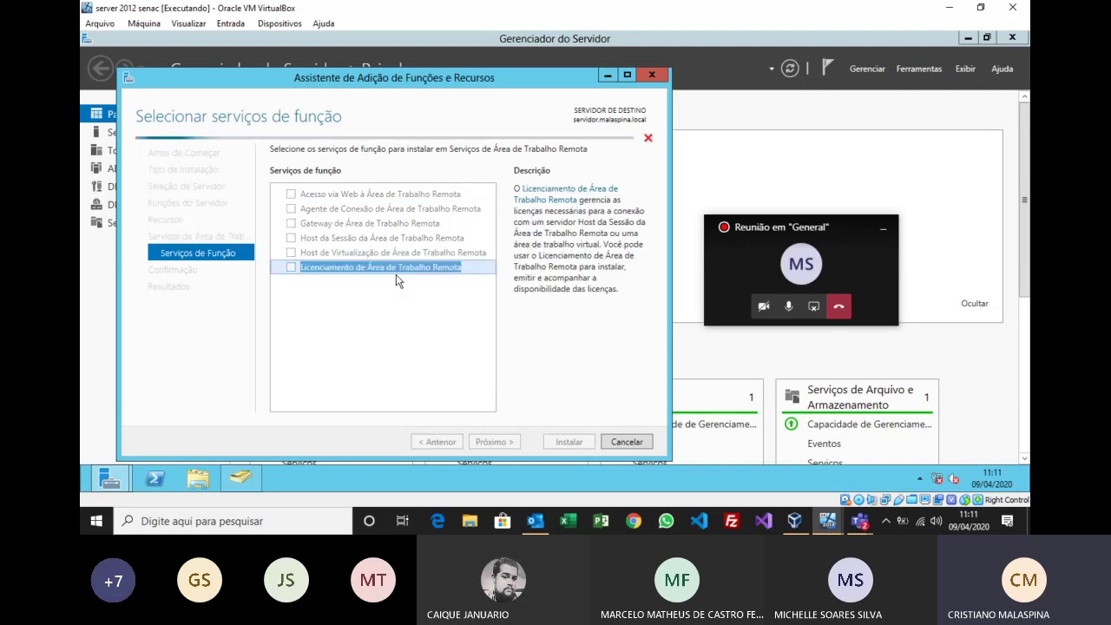
{"action": "left_click", "coordinate": [427, 386]}
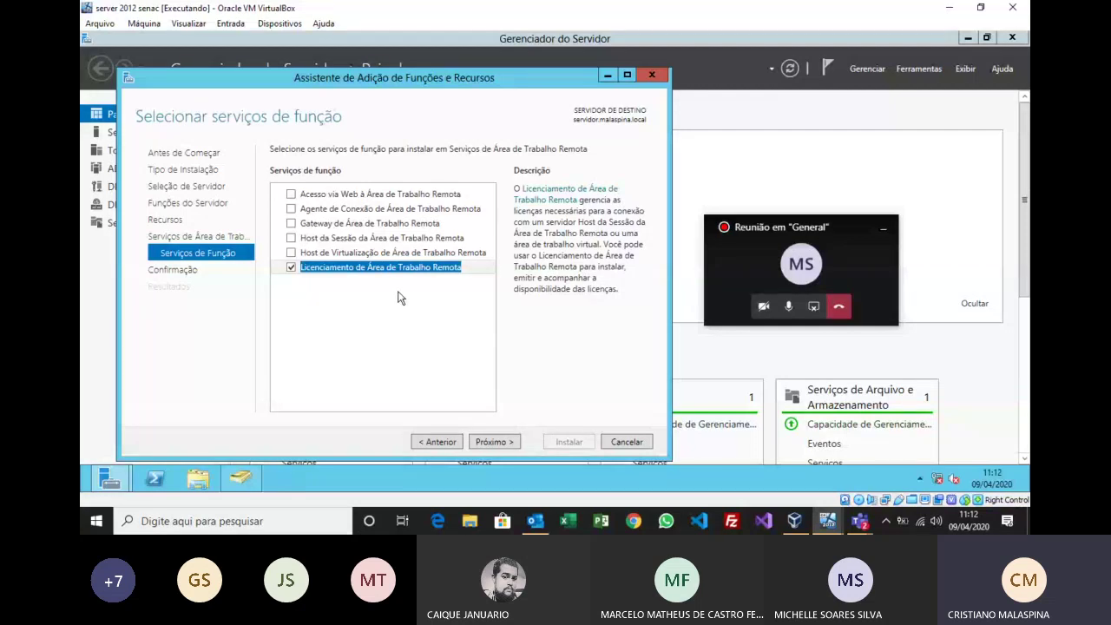
{"action": "left_click", "coordinate": [290, 239]}
{"action": "left_click", "coordinate": [426, 391]}
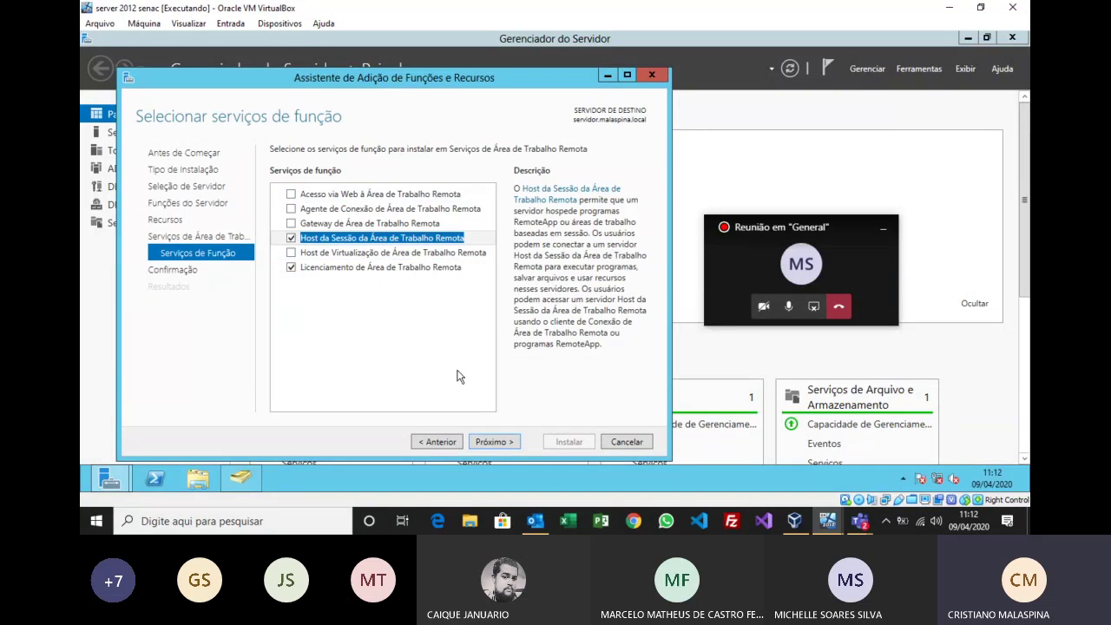
{"action": "left_click", "coordinate": [497, 449]}
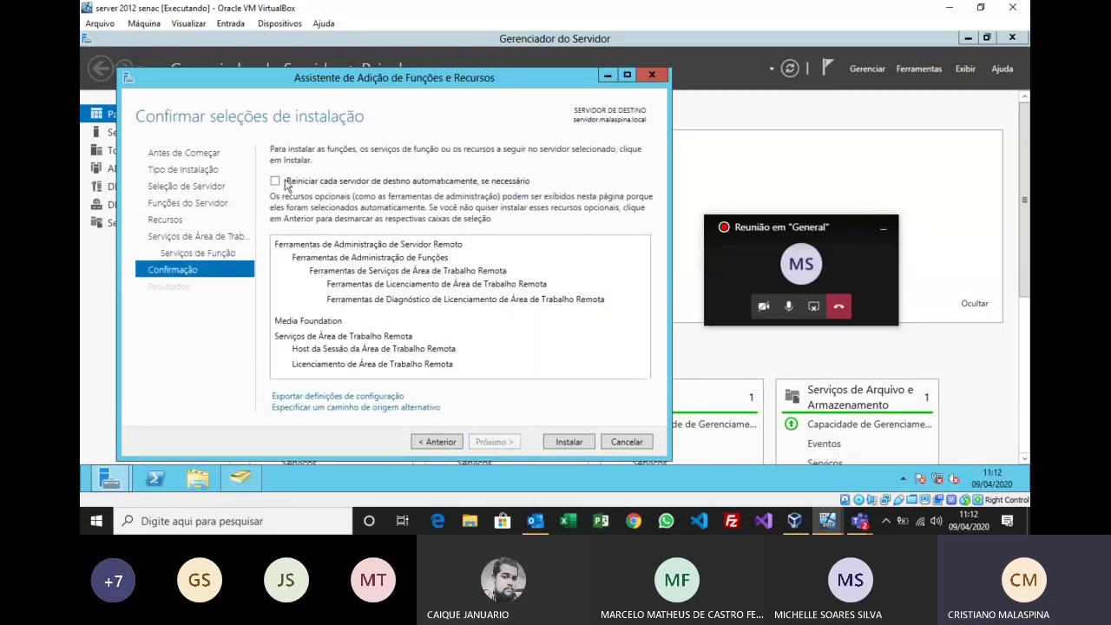
Step: Enable automatic restart of the destination server, confirm with Sim, and start the installation with Instalar
{"action": "left_click", "coordinate": [276, 181]}
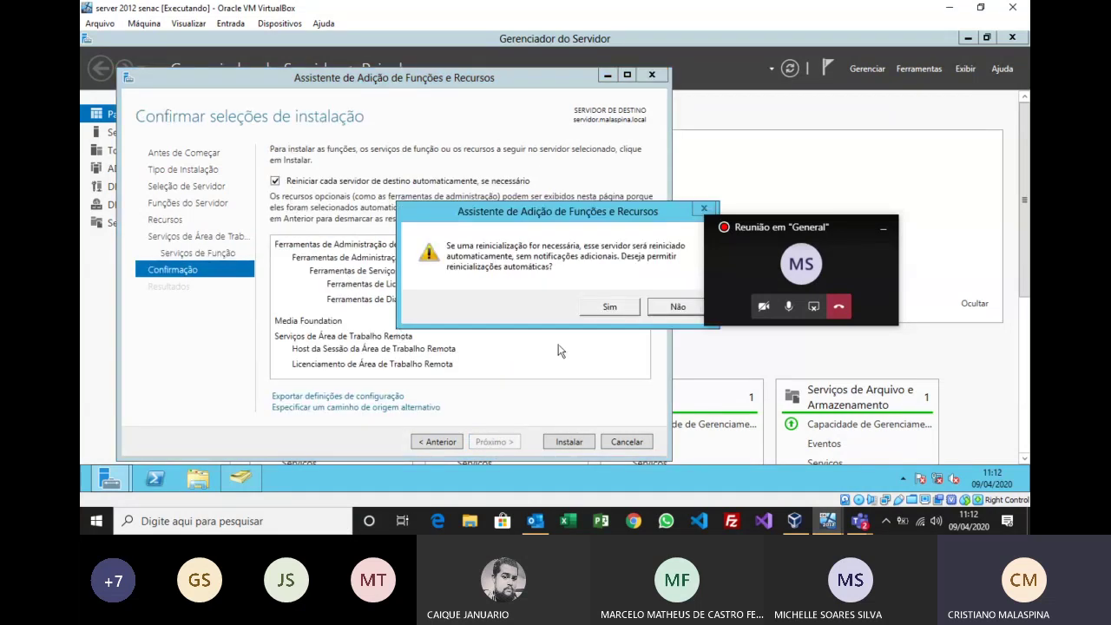
{"action": "left_click", "coordinate": [596, 305]}
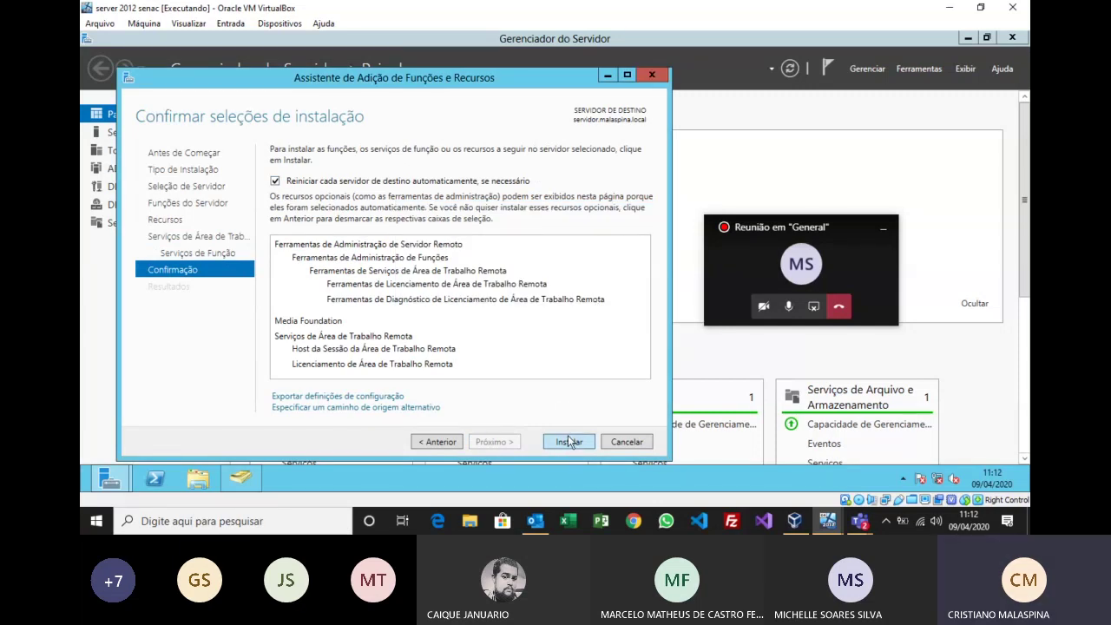
{"action": "left_click", "coordinate": [568, 442]}
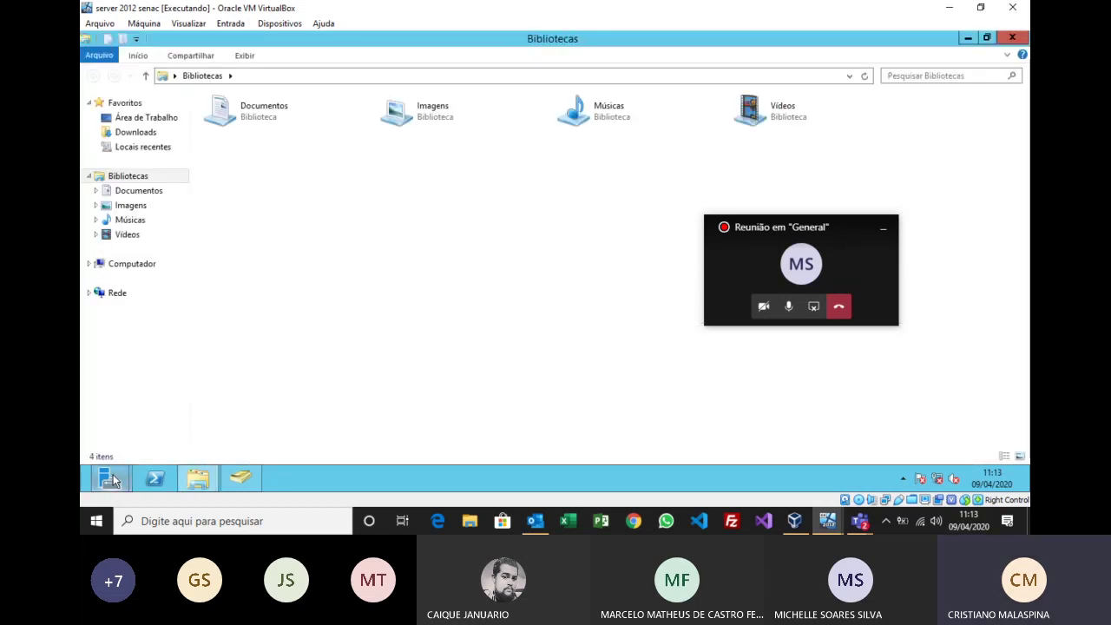
Step: Open Computador's Propriedades, check the Remoto tab in Configurações remotas, and cancel without changes
{"action": "left_click", "coordinate": [109, 479]}
{"action": "right_click", "coordinate": [111, 480]}
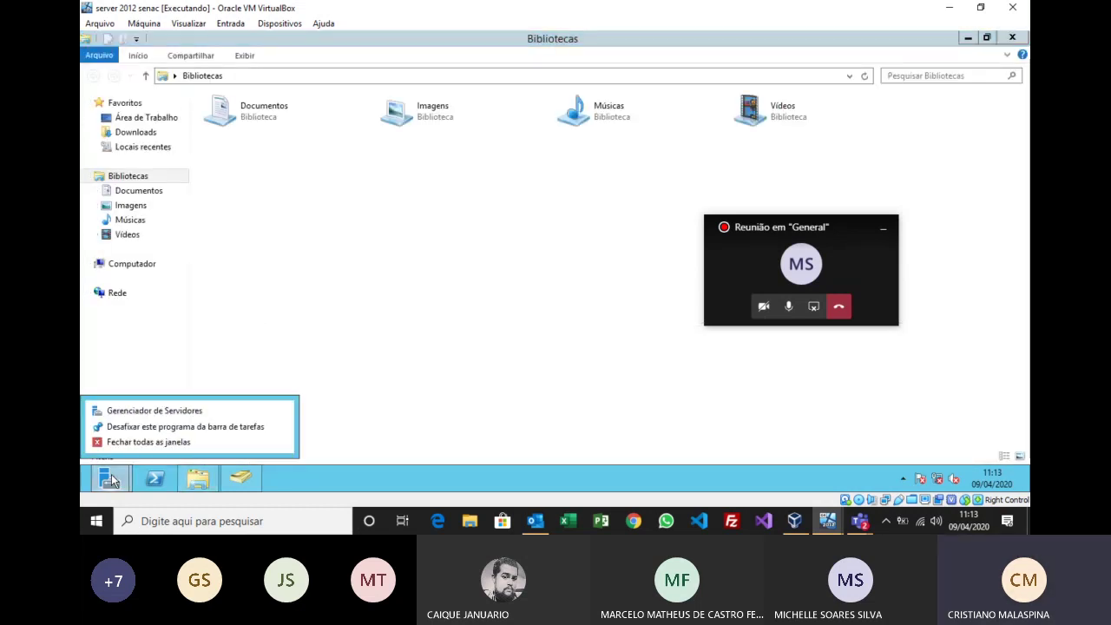
{"action": "left_click", "coordinate": [139, 265]}
{"action": "right_click", "coordinate": [136, 269]}
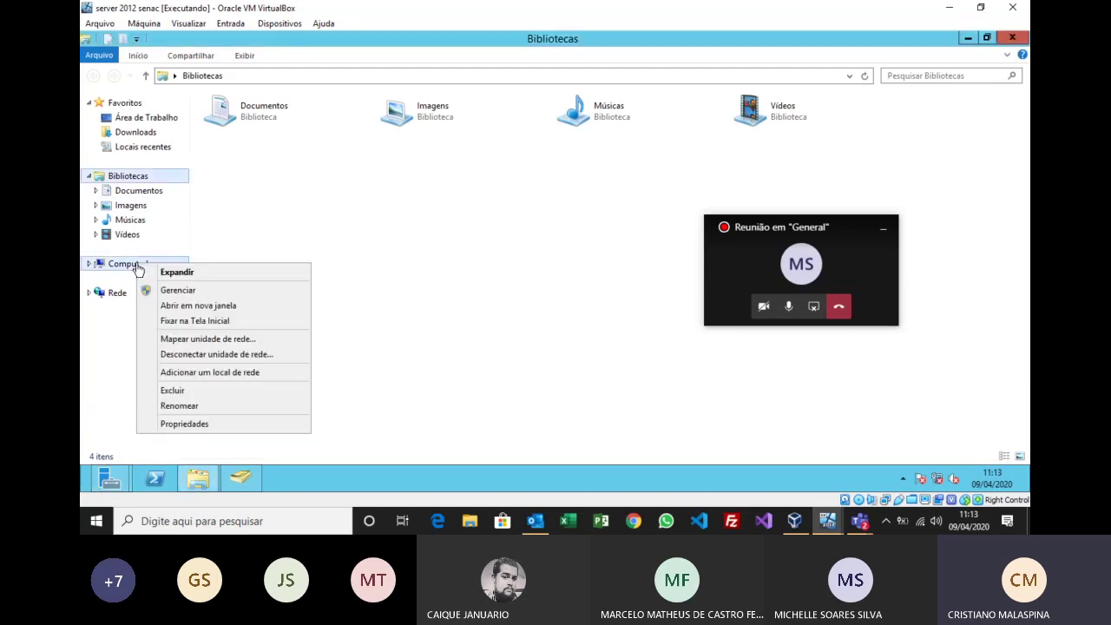
{"action": "left_click", "coordinate": [205, 428]}
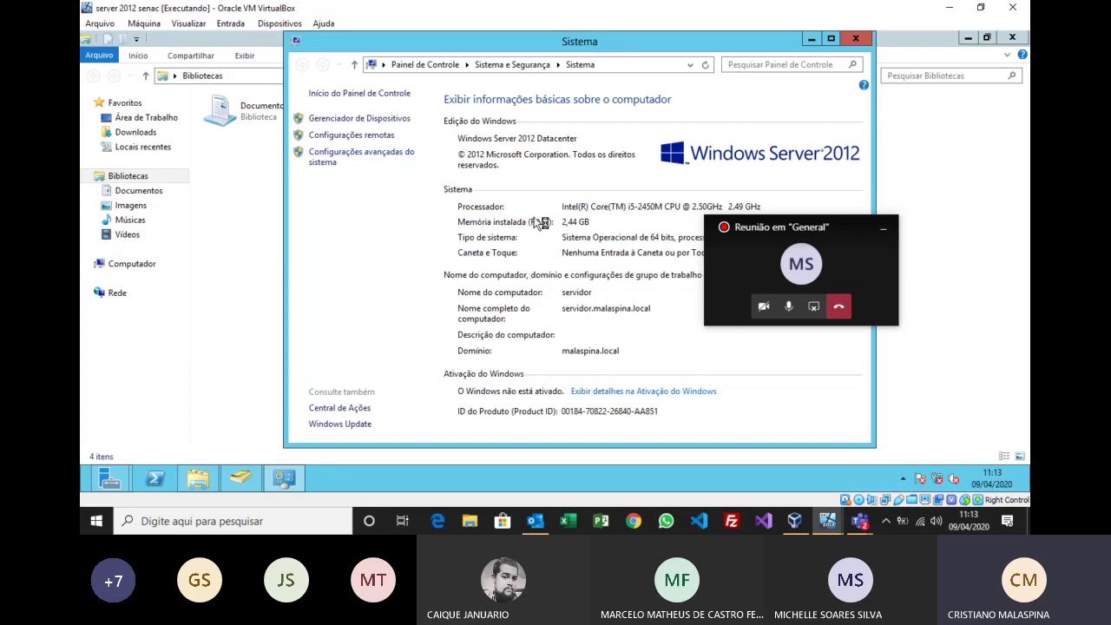
{"action": "left_click", "coordinate": [287, 82]}
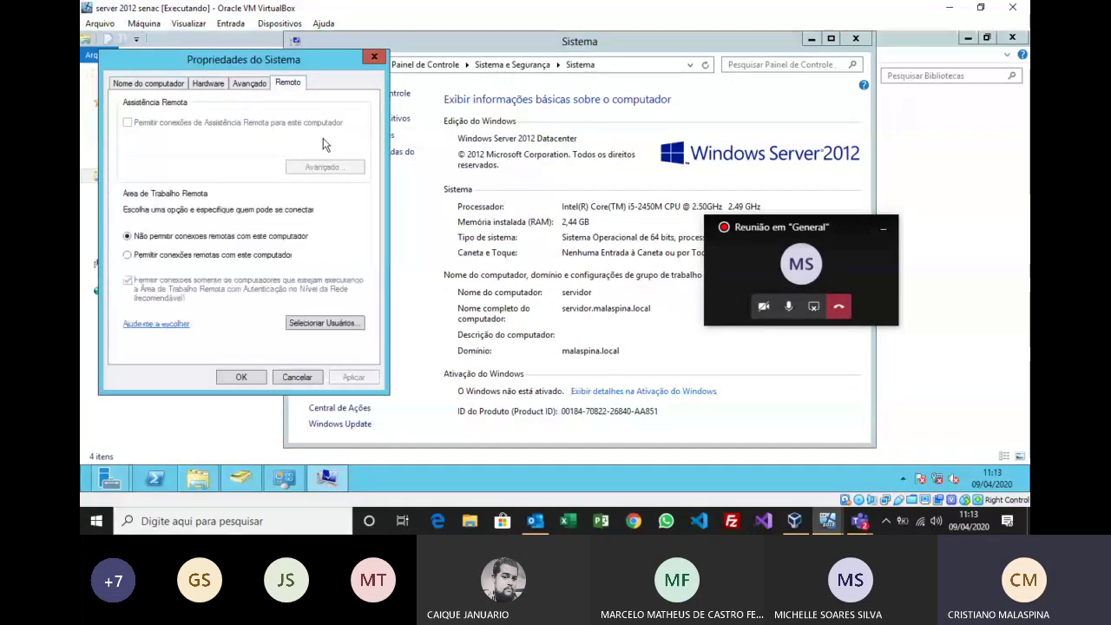
{"action": "left_click_drag", "start_coordinate": [317, 60], "coordinate": [599, 90]}
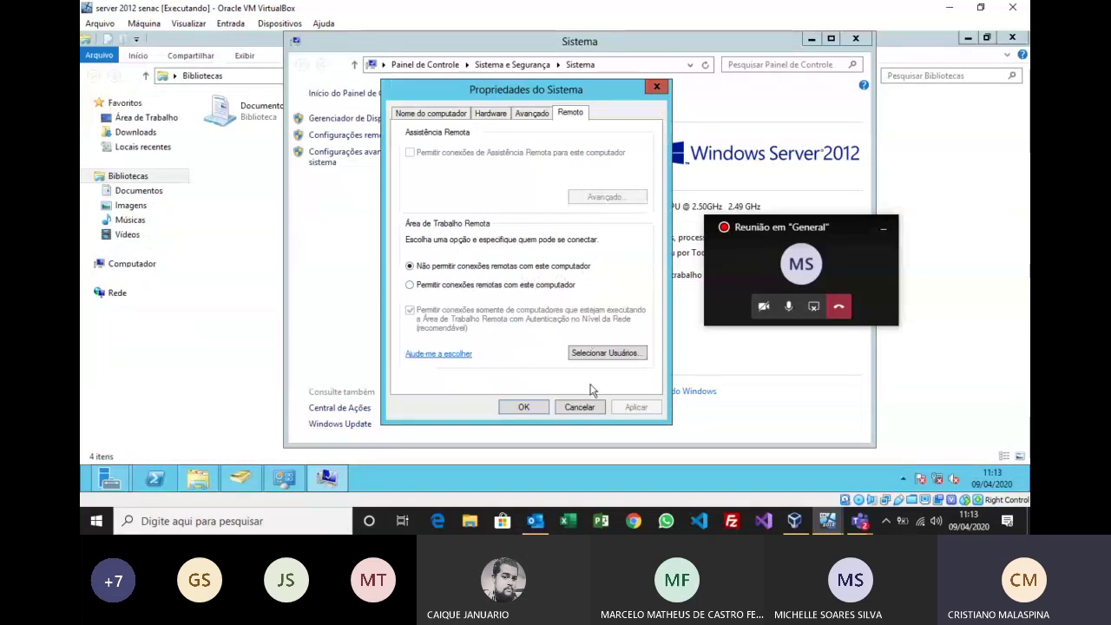
{"action": "left_click", "coordinate": [578, 407]}
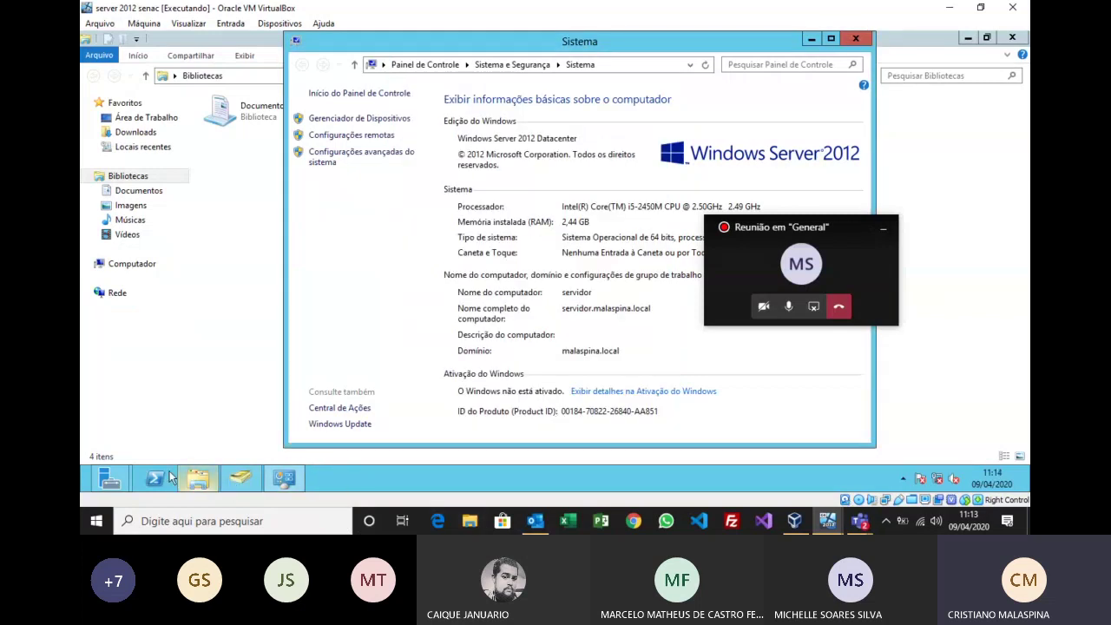
Step: Bring the Add Roles wizard back from its taskbar preview and let installation and reboot finish
{"action": "mouse_move", "coordinate": [124, 484]}
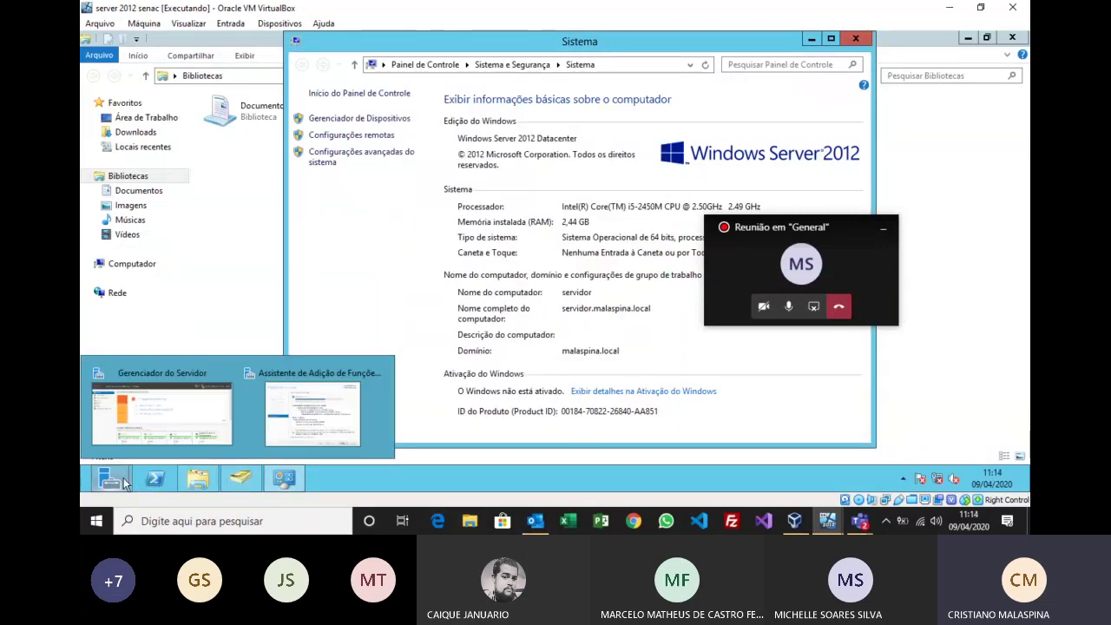
{"action": "left_click", "coordinate": [337, 402]}
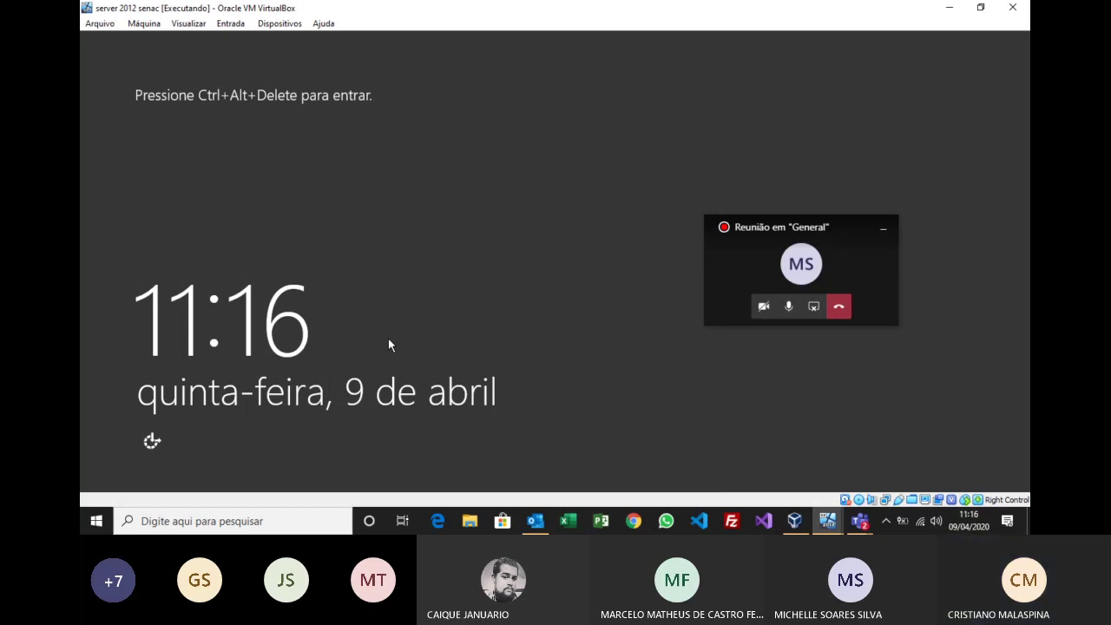
Step: Send Ctrl-Alt-Del to the server VM and enter the administrator user name and password
{"action": "left_click", "coordinate": [234, 24]}
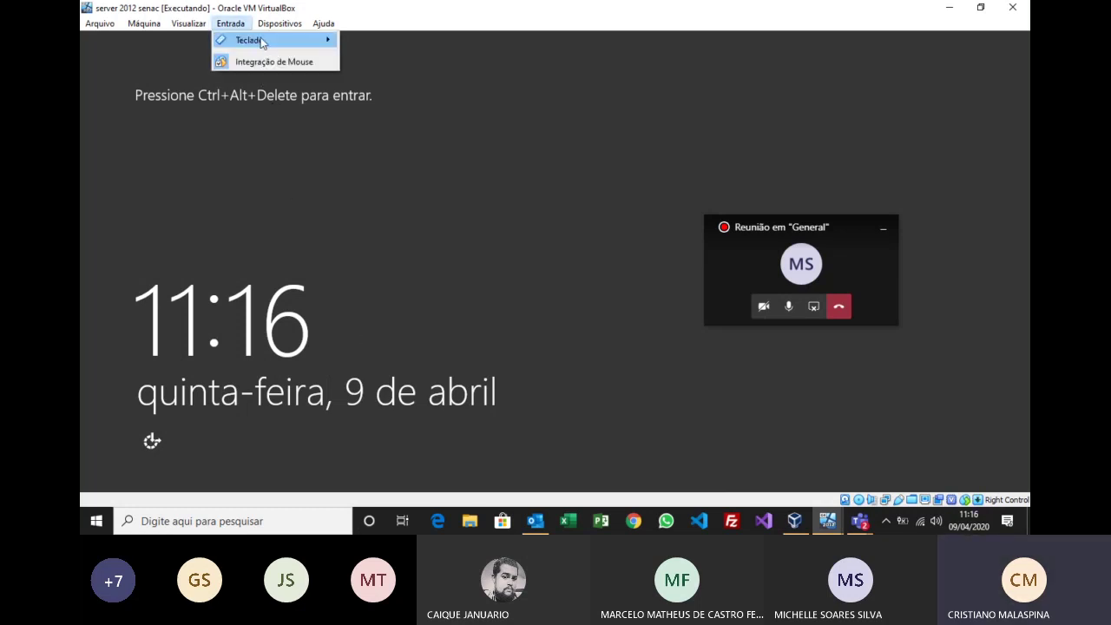
{"action": "mouse_move", "coordinate": [252, 40]}
{"action": "left_click", "coordinate": [392, 64]}
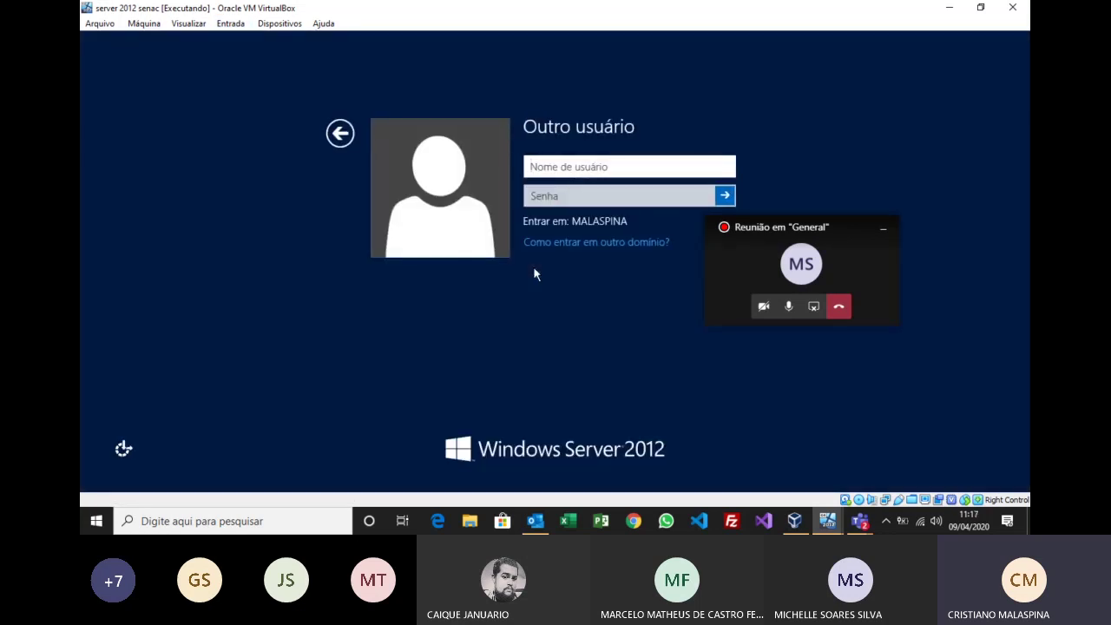
{"action": "type", "text": "administrador"}
{"action": "key", "text": "BackSpace"}
{"action": "key", "text": "BackSpace"}
{"action": "key", "text": "BackSpace"}
{"action": "key", "text": "BackSpace"}
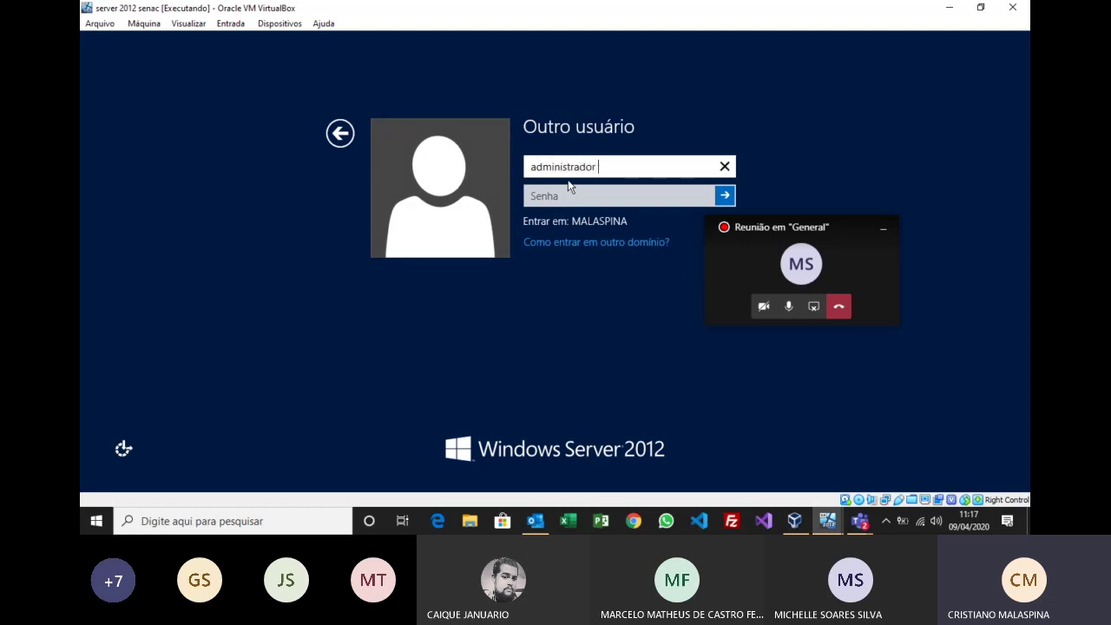
{"action": "key", "text": "Tab"}
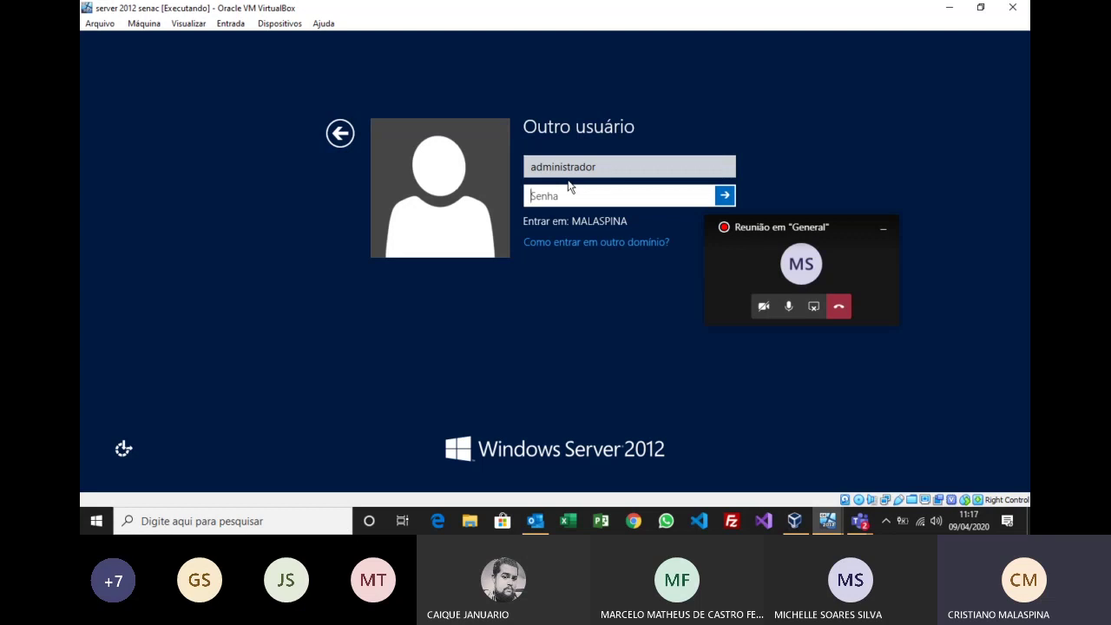
{"action": "type", "text": "•"}
{"action": "key", "text": "Return"}
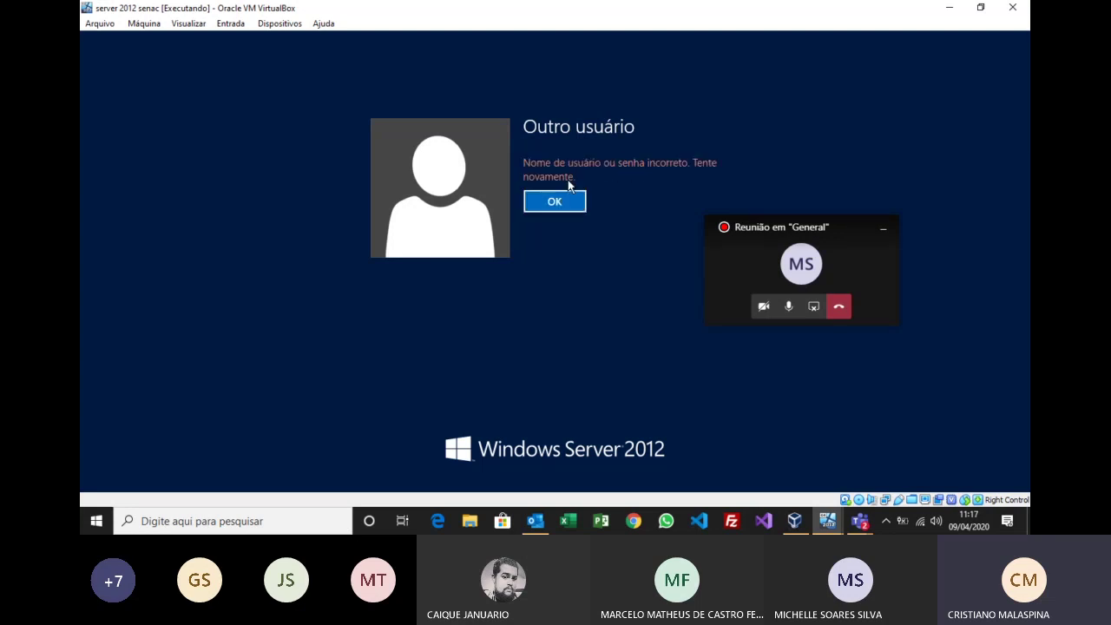
Step: Dismiss the incorrect-password error and re-enter the password to sign in
{"action": "key", "text": "Return"}
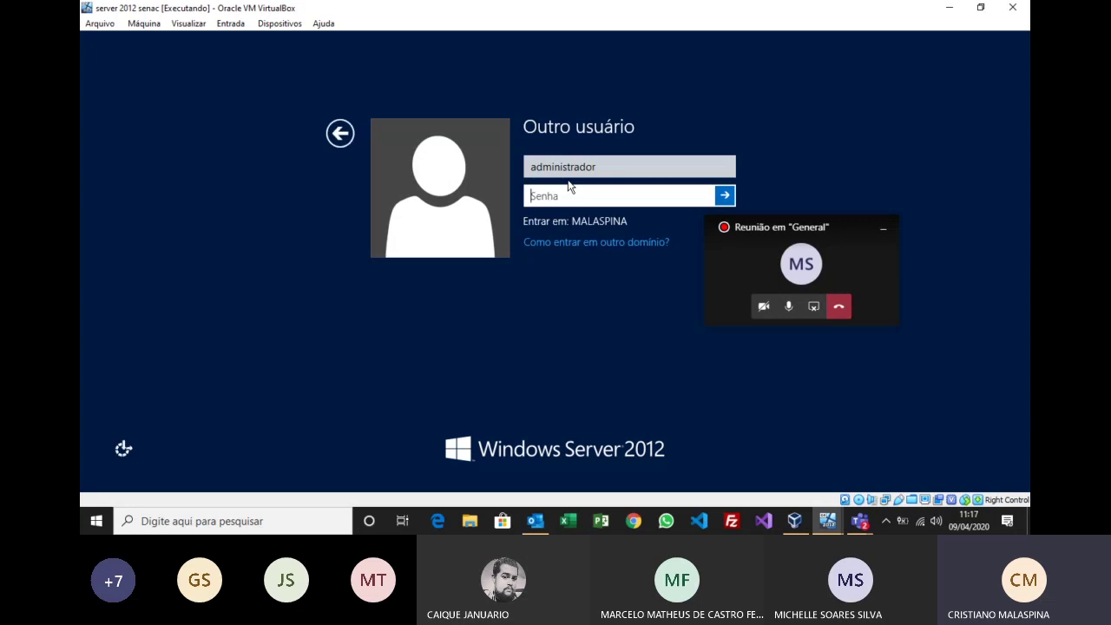
{"action": "left_click", "coordinate": [607, 167]}
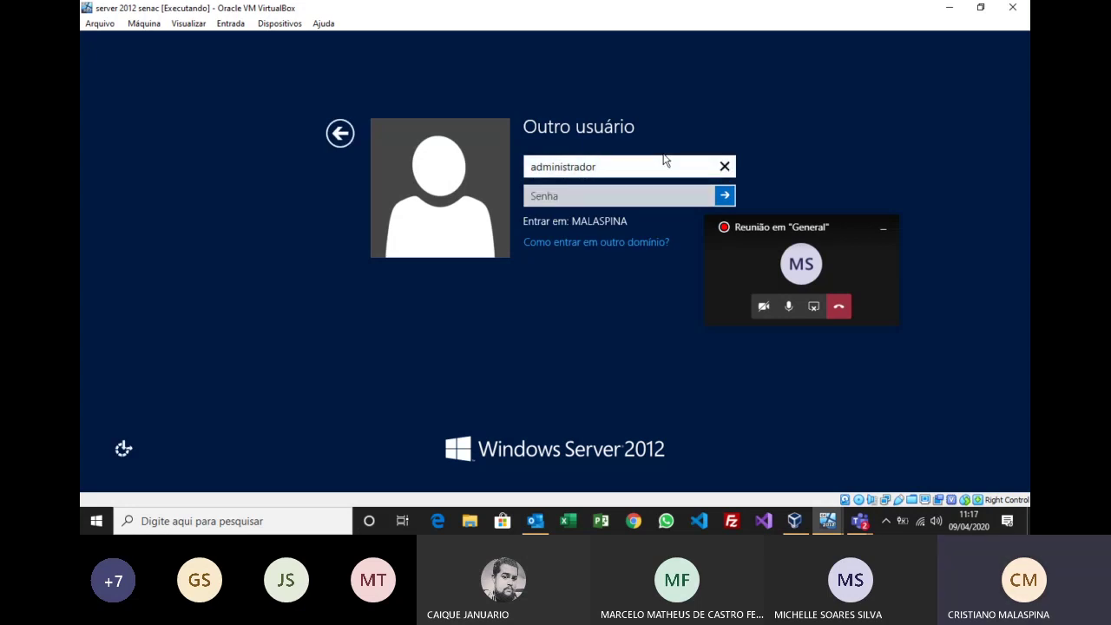
{"action": "left_click", "coordinate": [558, 198]}
{"action": "type", "text": "•"}
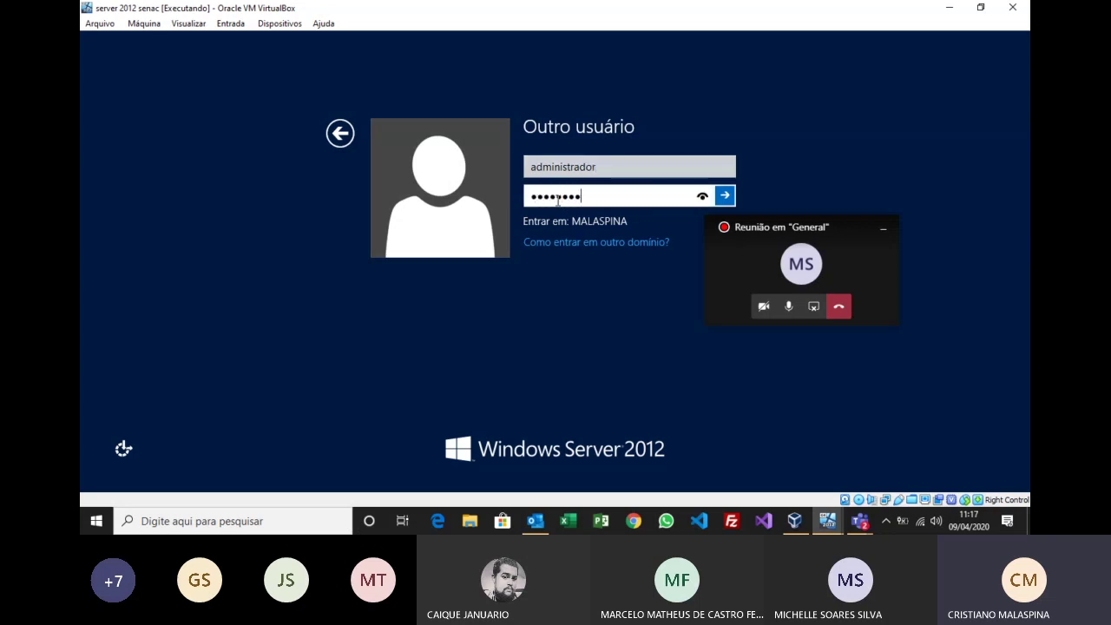
{"action": "key", "text": "Return"}
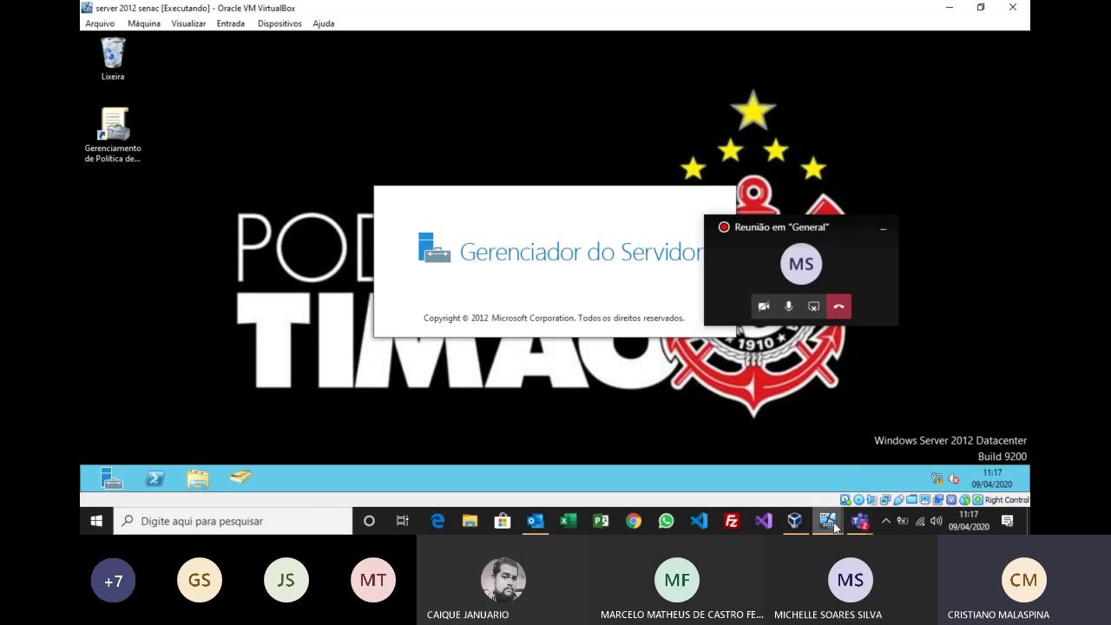
Step: Switch to the Windows 10 client VM and sign in to its desktop
{"action": "mouse_move", "coordinate": [843, 521]}
{"action": "left_click", "coordinate": [873, 477]}
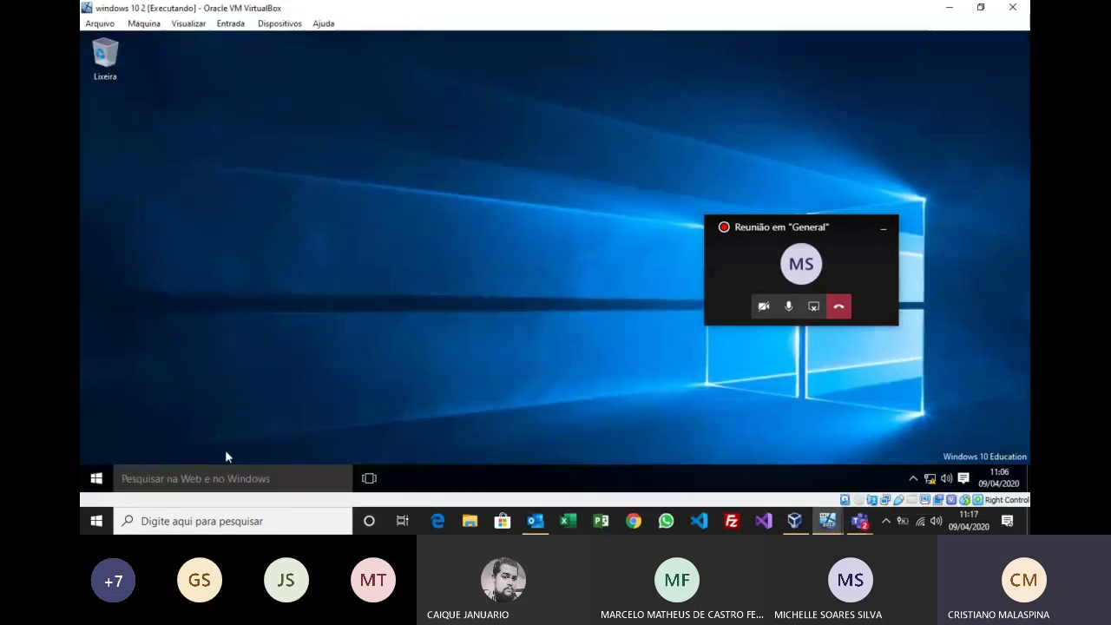
{"action": "left_click", "coordinate": [199, 472]}
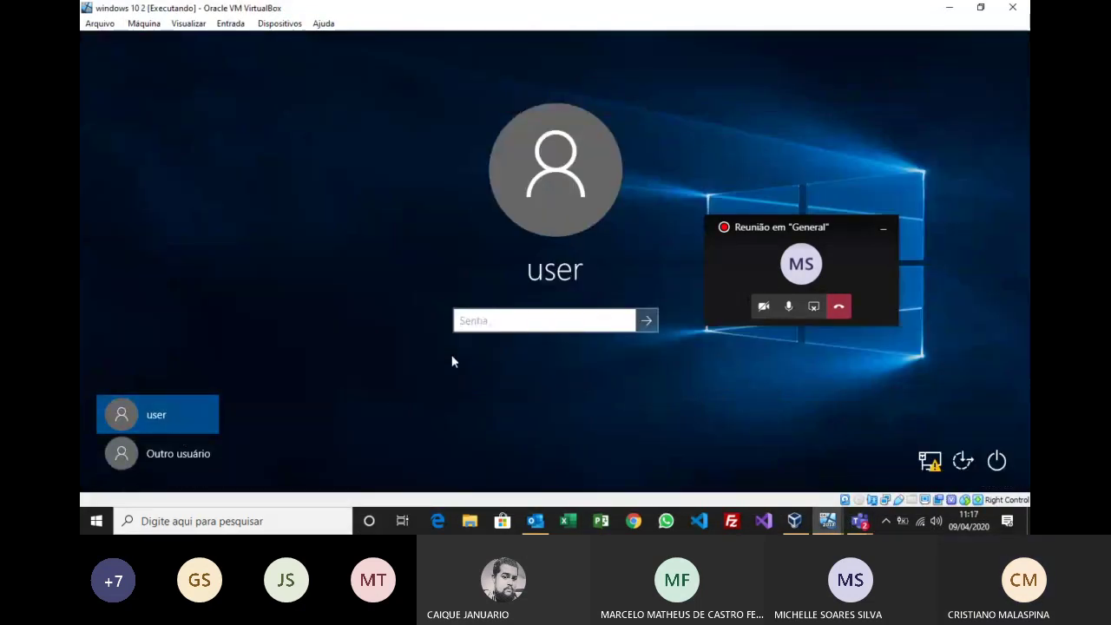
{"action": "left_click", "coordinate": [647, 320]}
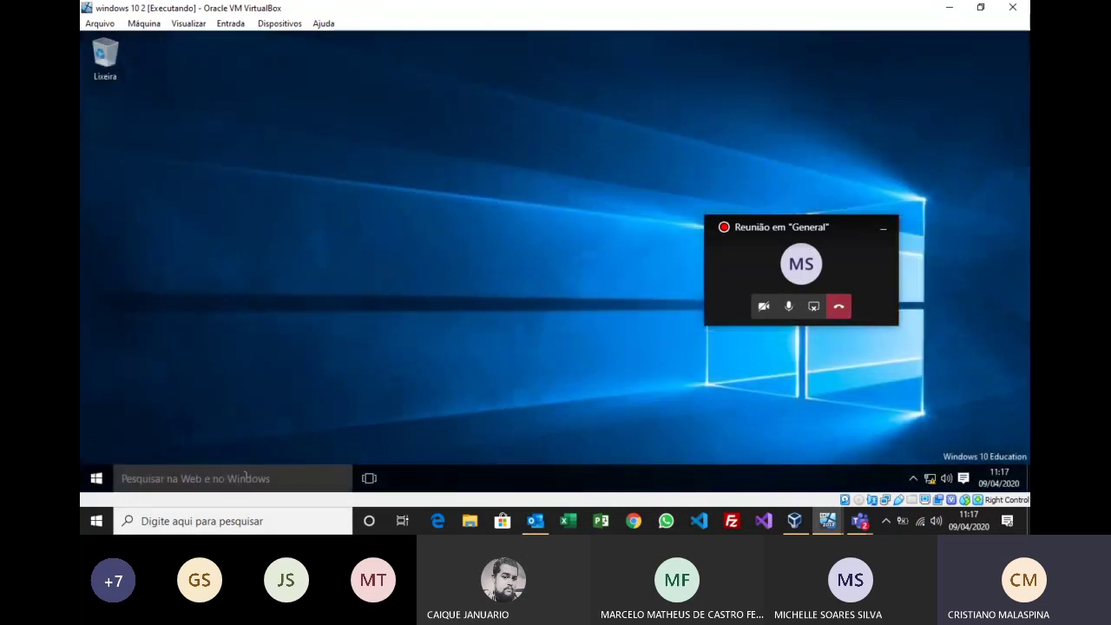
Step: Launch Remote Desktop Connection via mstsc and connect to 192.168.0.1
{"action": "left_click", "coordinate": [246, 477]}
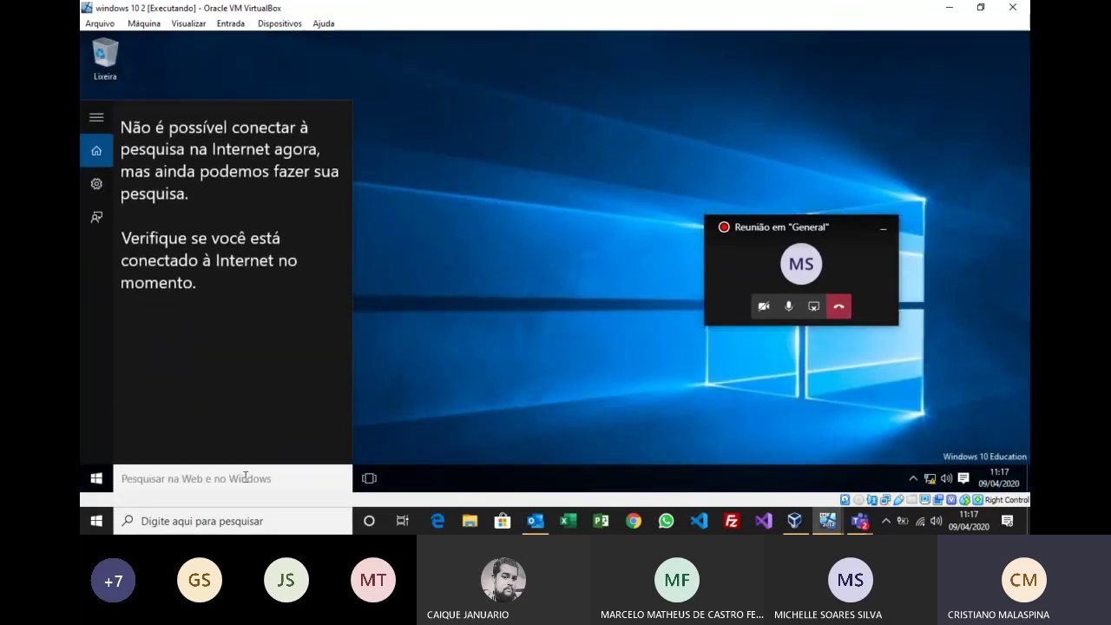
{"action": "type", "text": "mstsc"}
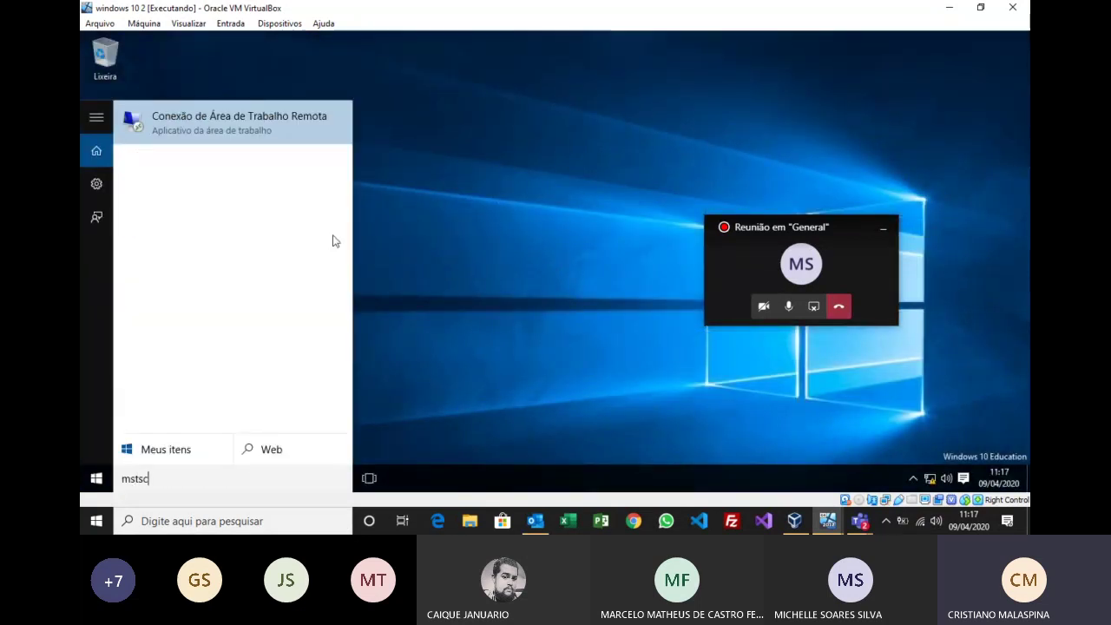
{"action": "left_click", "coordinate": [266, 129]}
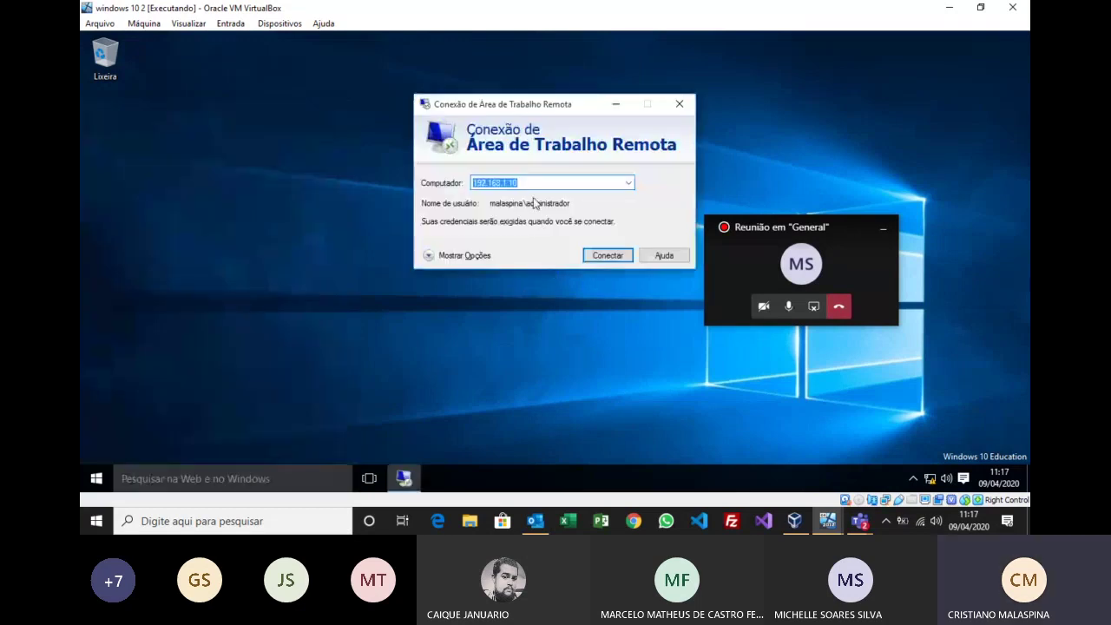
{"action": "left_click", "coordinate": [534, 185]}
{"action": "key", "text": "BackSpace"}
{"action": "key", "text": "BackSpace"}
{"action": "key", "text": "BackSpace"}
{"action": "key", "text": "BackSpace"}
{"action": "key", "text": "BackSpace"}
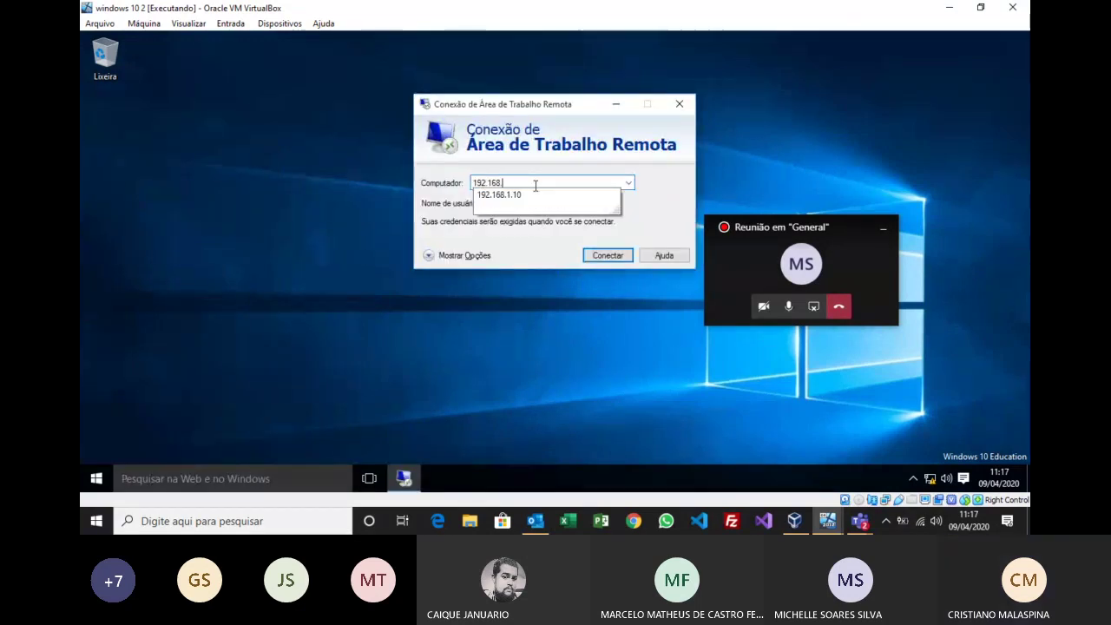
{"action": "type", "text": ".0.1"}
{"action": "key", "text": "Return"}
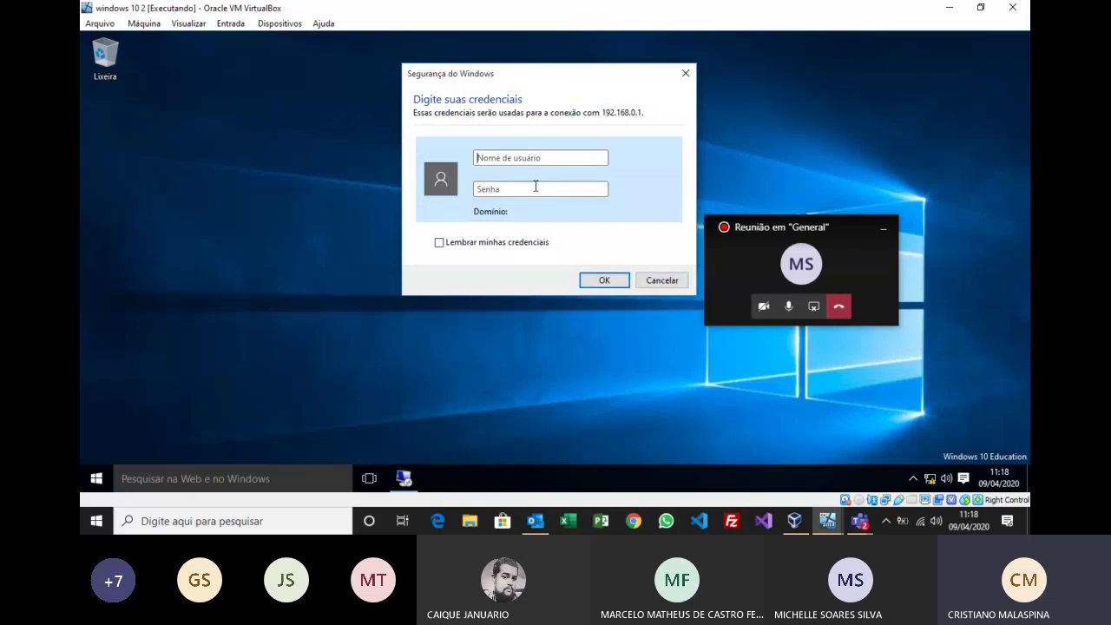
Step: Enter the malaspina domain administrator user name and password, then confirm with OK
{"action": "type", "text": "ad"}
{"action": "key", "text": "BackSpace"}
{"action": "key", "text": "BackSpace"}
{"action": "key", "text": "BackSpace"}
{"action": "key", "text": "BackSpace"}
{"action": "type", "text": "malaspina\\administrador"}
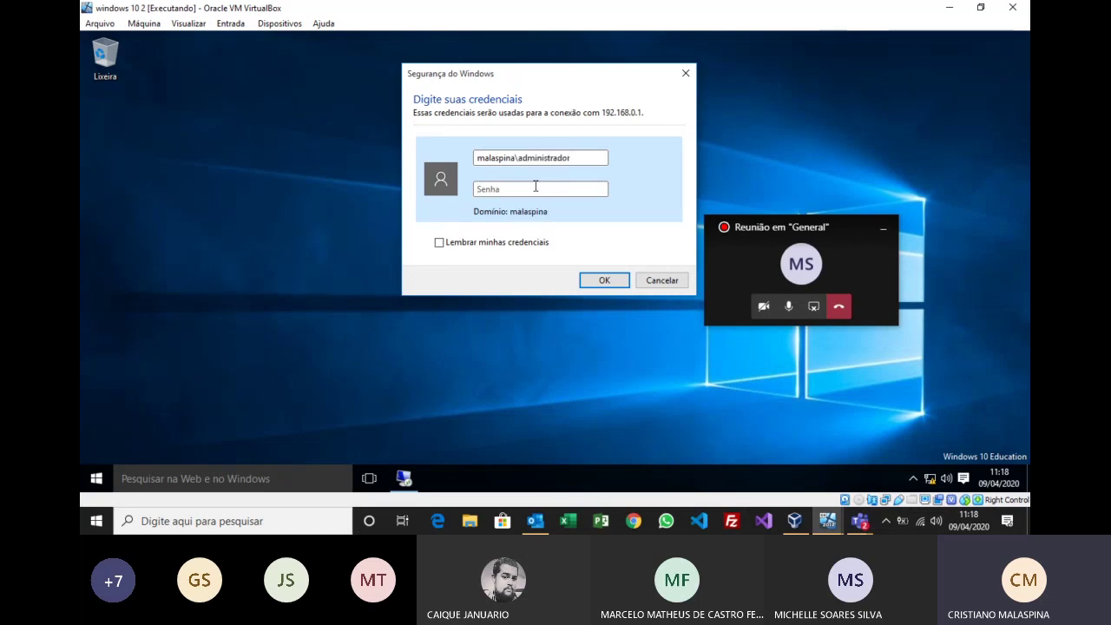
{"action": "type", "text": "••"}
{"action": "left_click", "coordinate": [605, 280]}
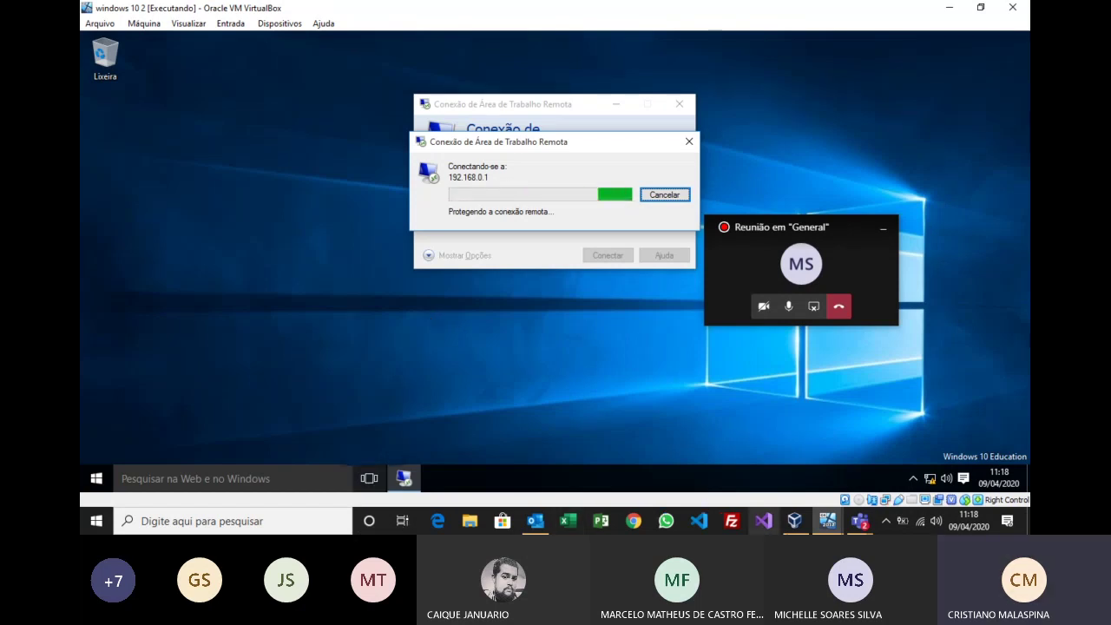
Step: Close the finished feature-installation wizard on the server 2012 VM, then return to the Windows 10 VM
{"action": "mouse_move", "coordinate": [828, 521]}
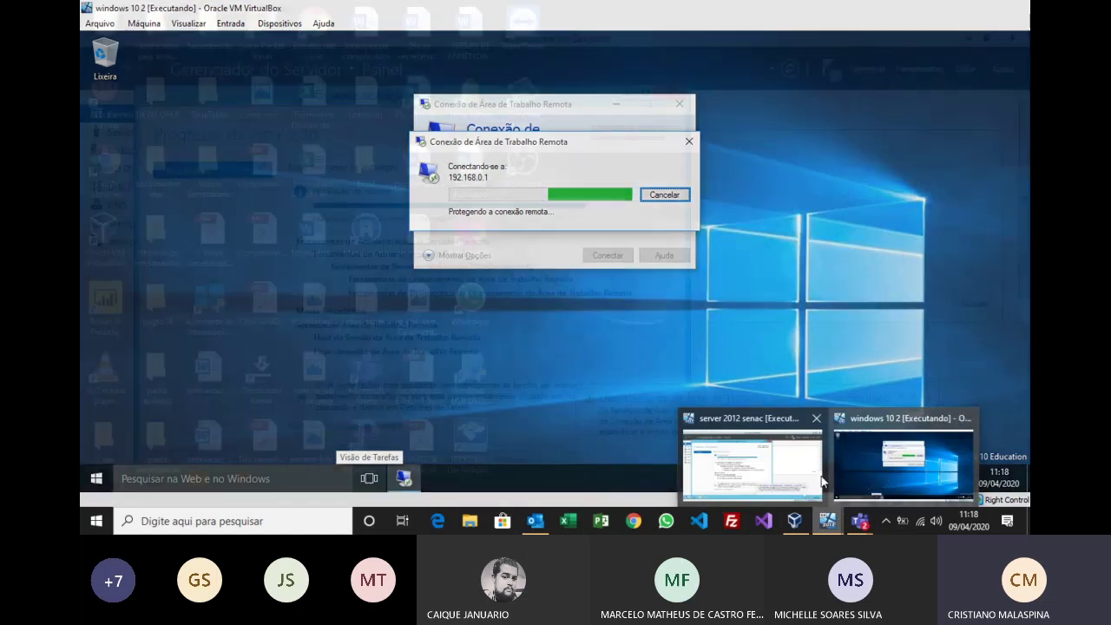
{"action": "left_click", "coordinate": [751, 460]}
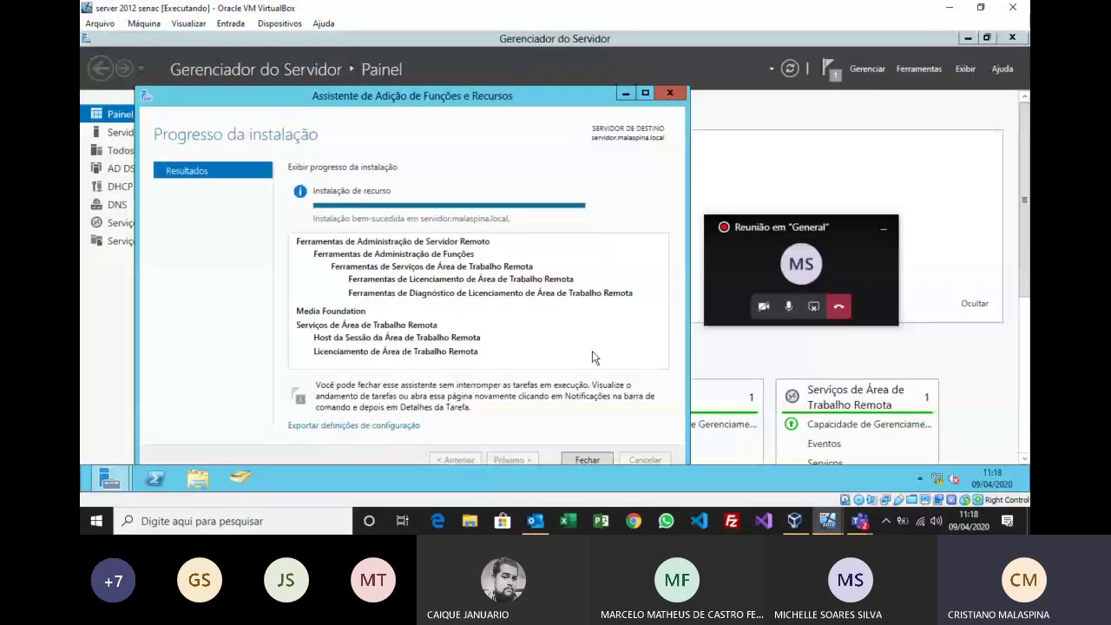
{"action": "left_click", "coordinate": [587, 459]}
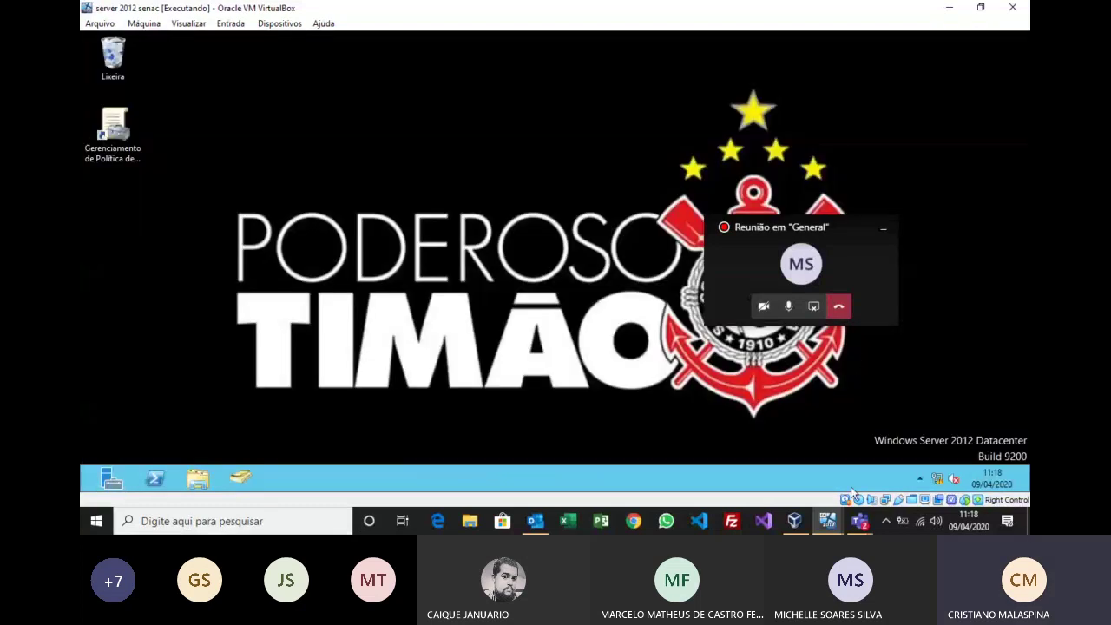
{"action": "mouse_move", "coordinate": [827, 521]}
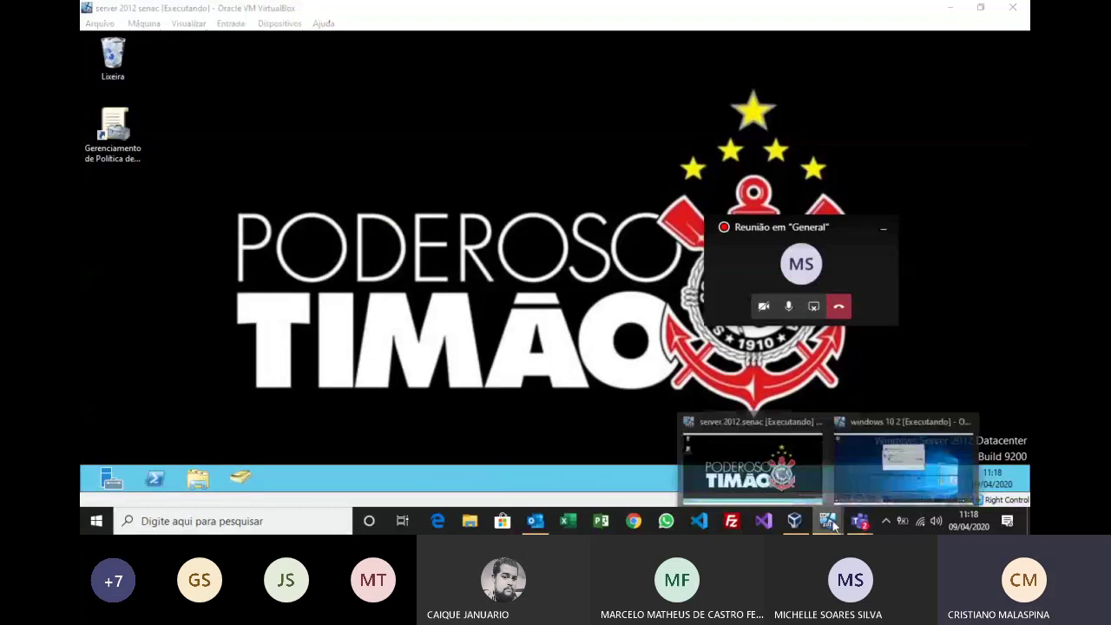
{"action": "left_click", "coordinate": [868, 468]}
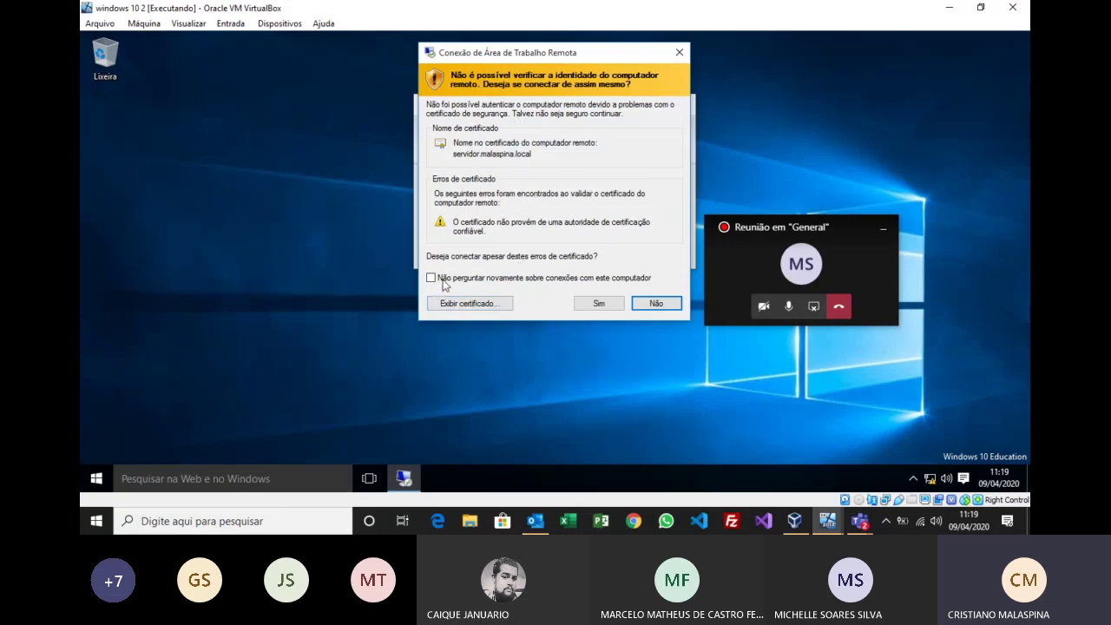
Step: Accept the untrusted certificate with Sim so the session to 192.168.0.1 connects
{"action": "left_click", "coordinate": [603, 304]}
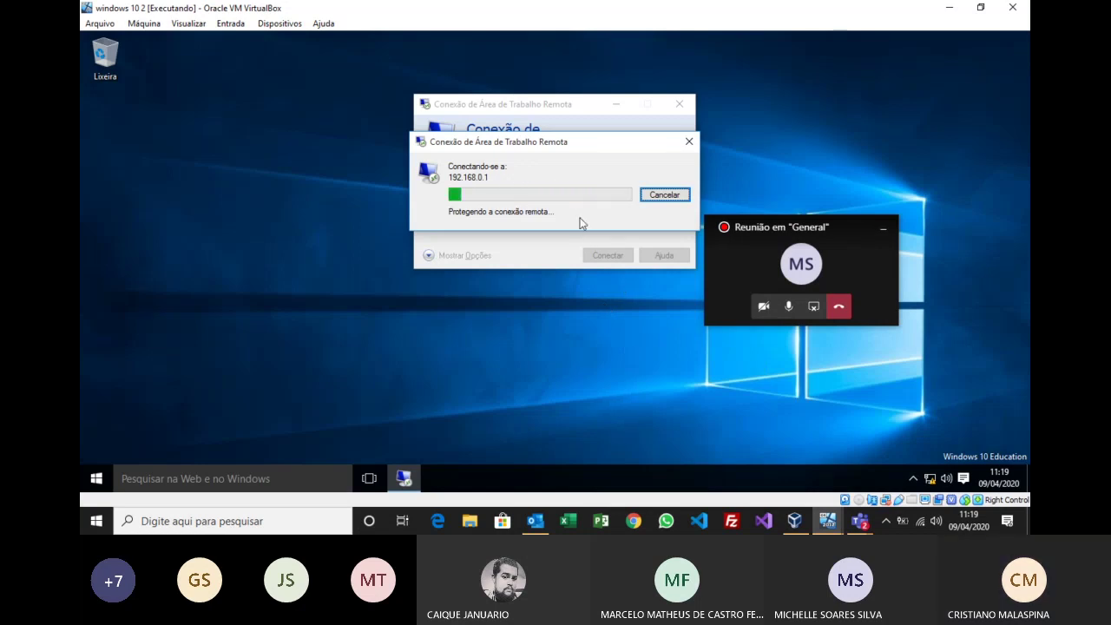
{"action": "left_click_drag", "start_coordinate": [801, 232], "coordinate": [933, 382]}
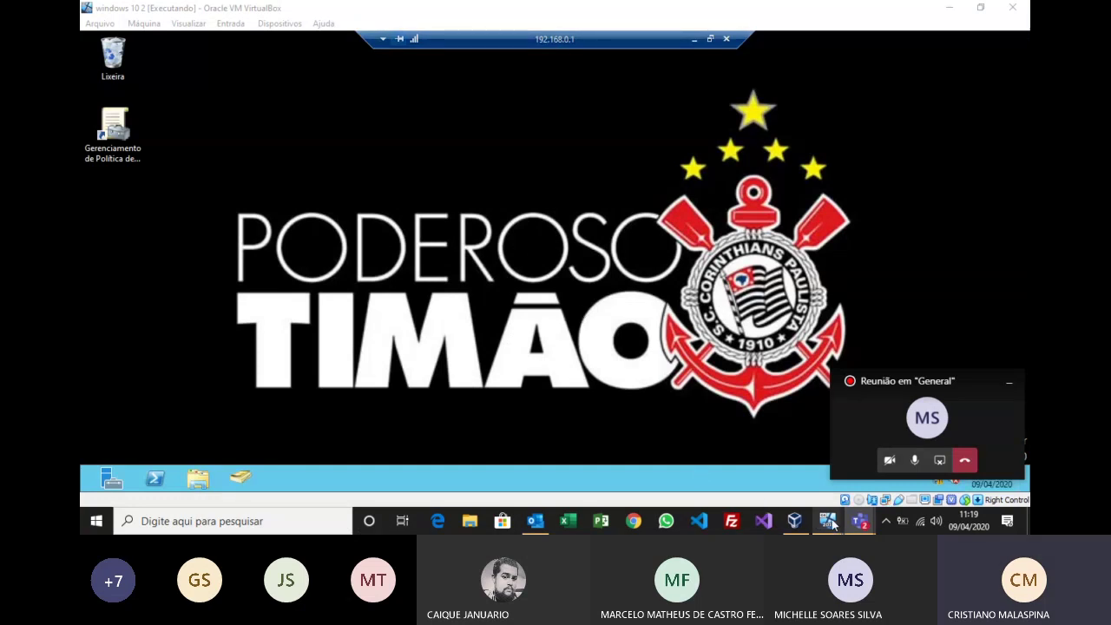
Step: Glance at the server VM, return to Windows 10, and launch Server Manager in the remote session
{"action": "mouse_move", "coordinate": [828, 519]}
{"action": "left_click", "coordinate": [807, 491]}
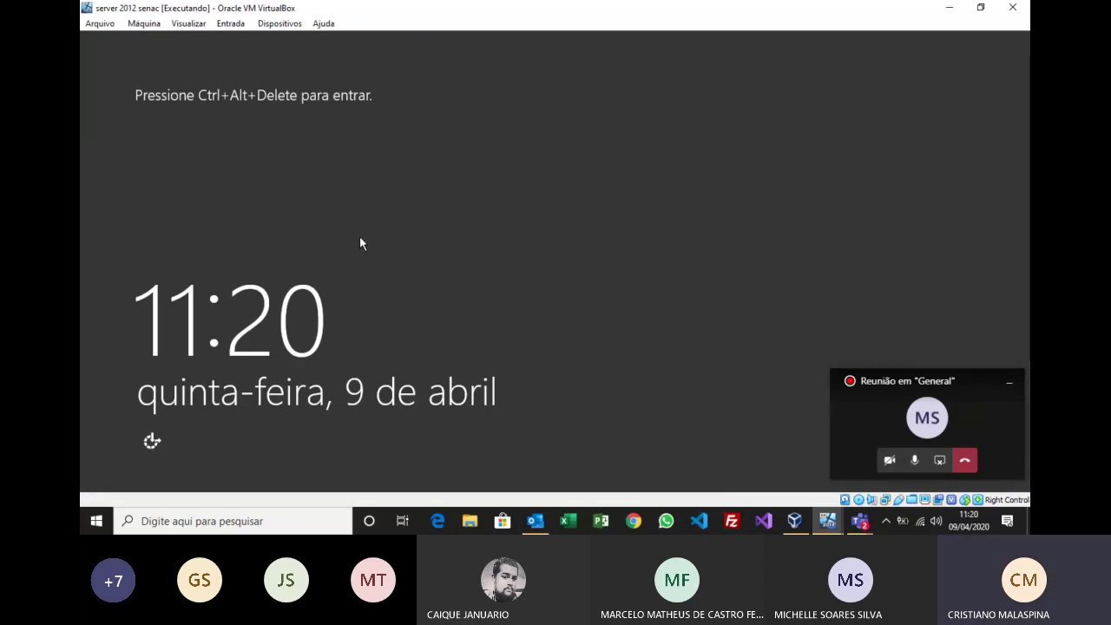
{"action": "left_click", "coordinate": [823, 521]}
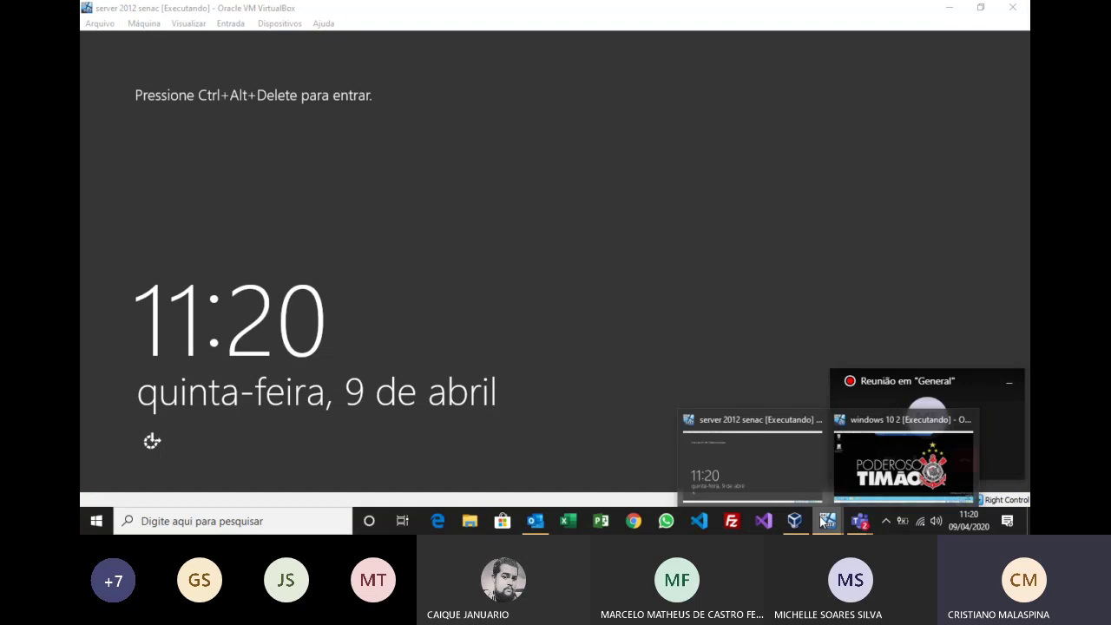
{"action": "left_click", "coordinate": [872, 457]}
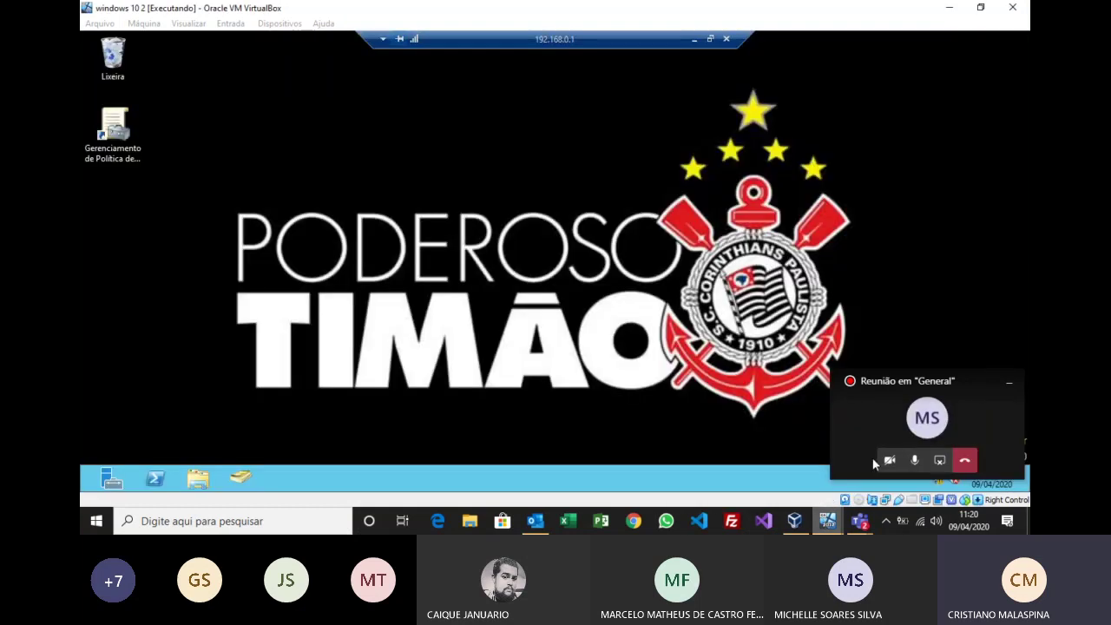
{"action": "left_click", "coordinate": [107, 478]}
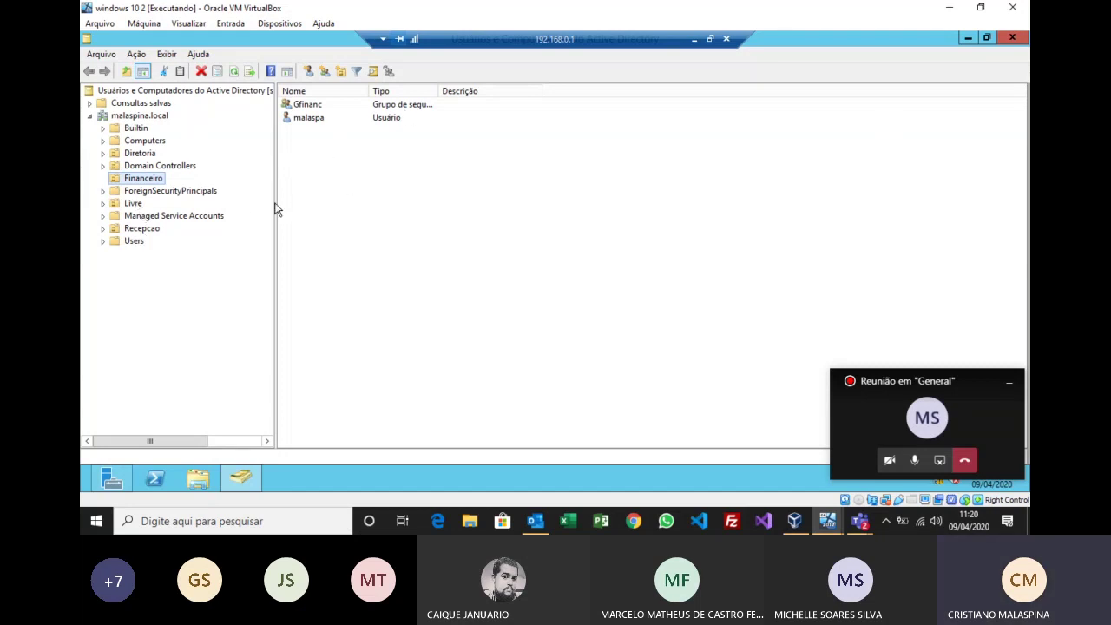
Step: Close ADUC and browse the Remote Desktop Services administrative tools folder, widening the Name column
{"action": "left_click", "coordinate": [1013, 37]}
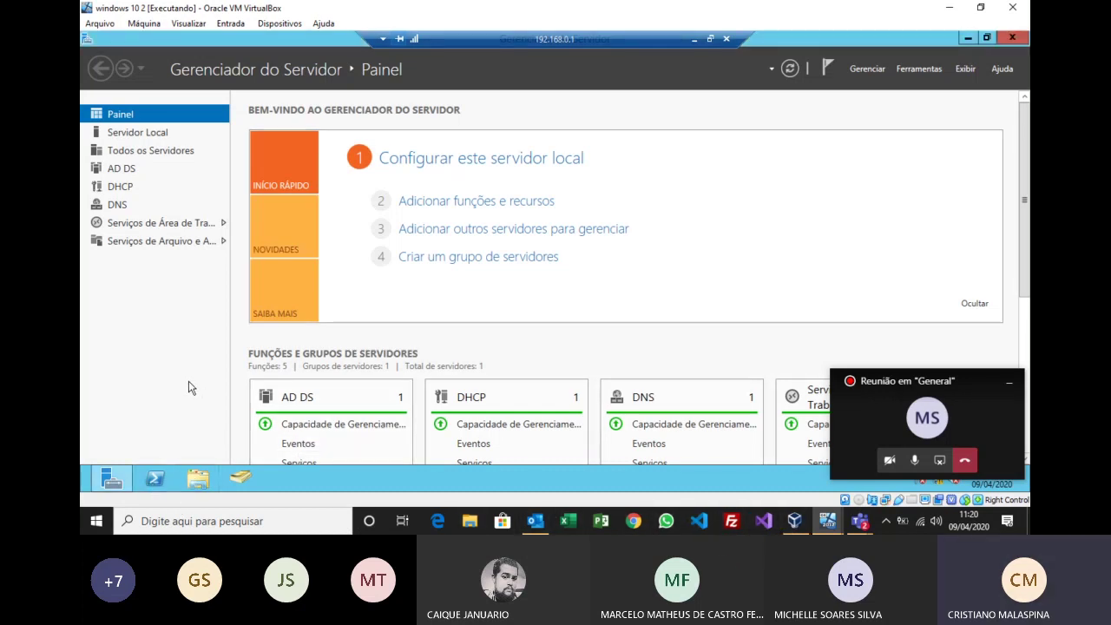
{"action": "key", "text": "super"}
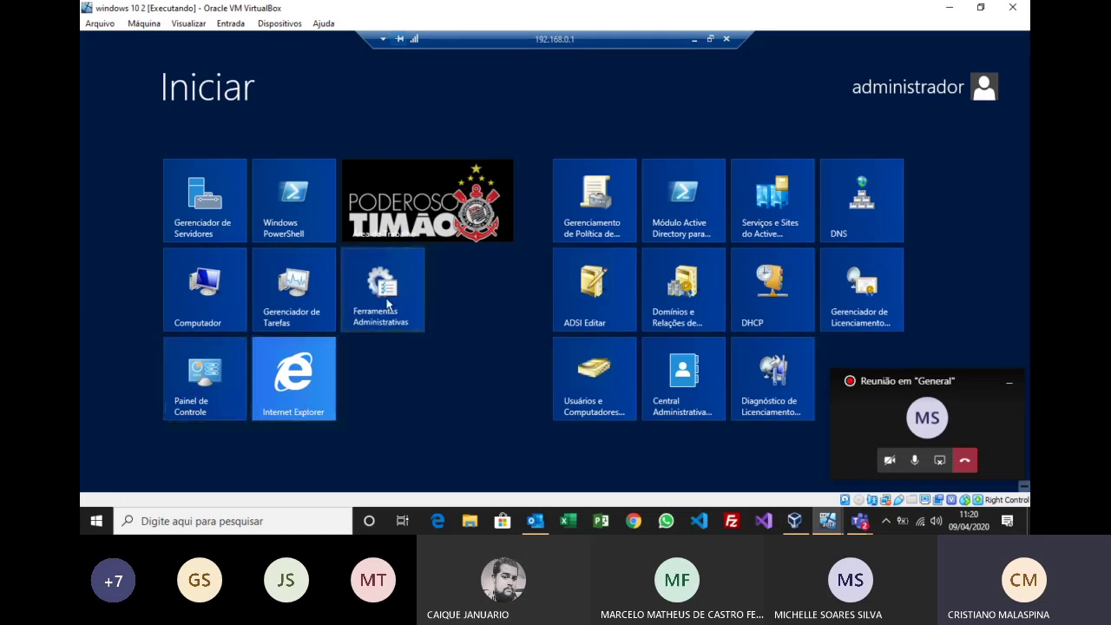
{"action": "key", "text": "super"}
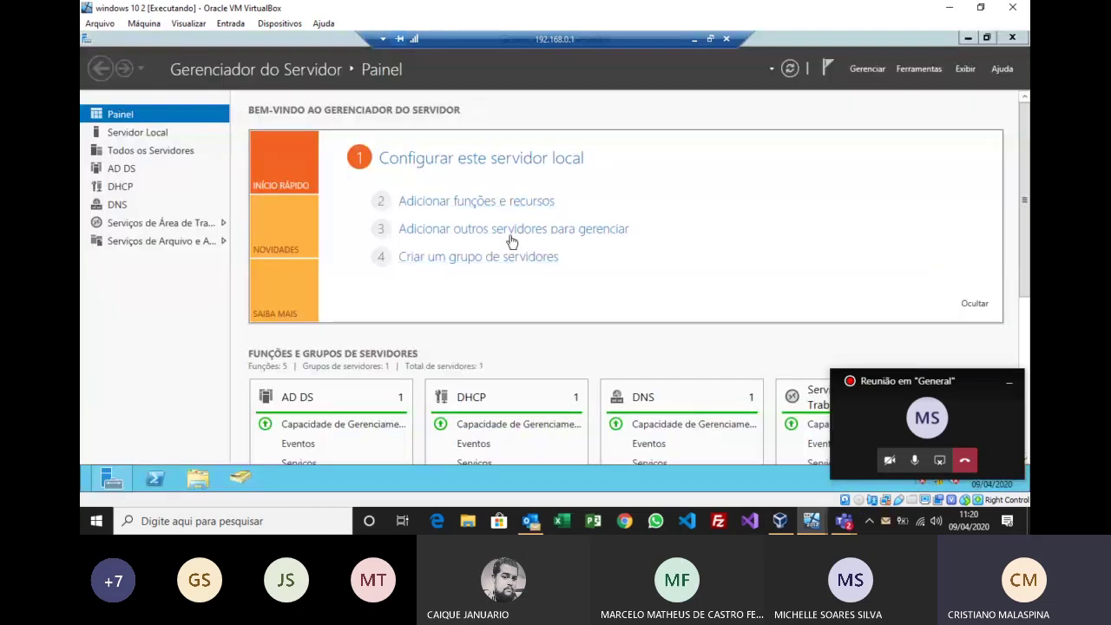
{"action": "left_click", "coordinate": [513, 199]}
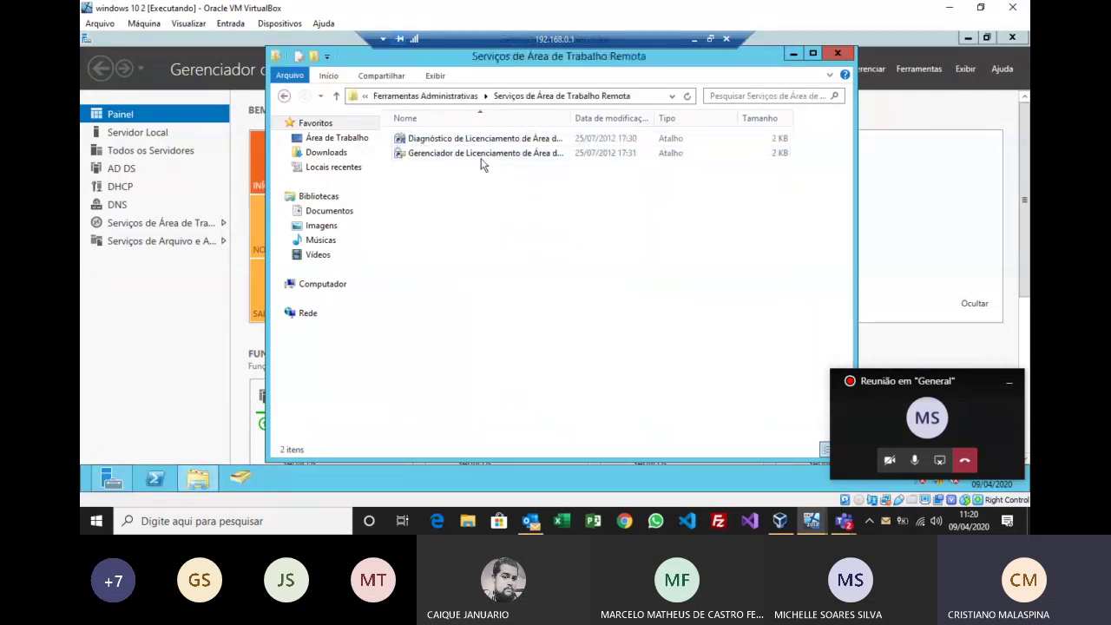
{"action": "left_click", "coordinate": [482, 158]}
{"action": "left_click_drag", "start_coordinate": [573, 117], "coordinate": [622, 119]}
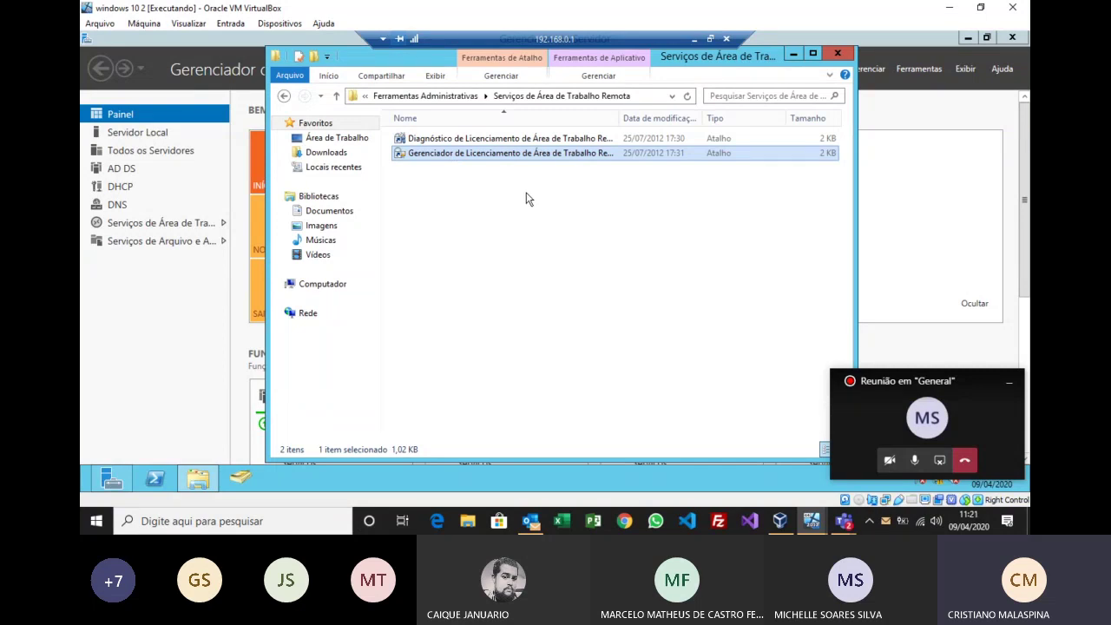
{"action": "left_click", "coordinate": [838, 54]}
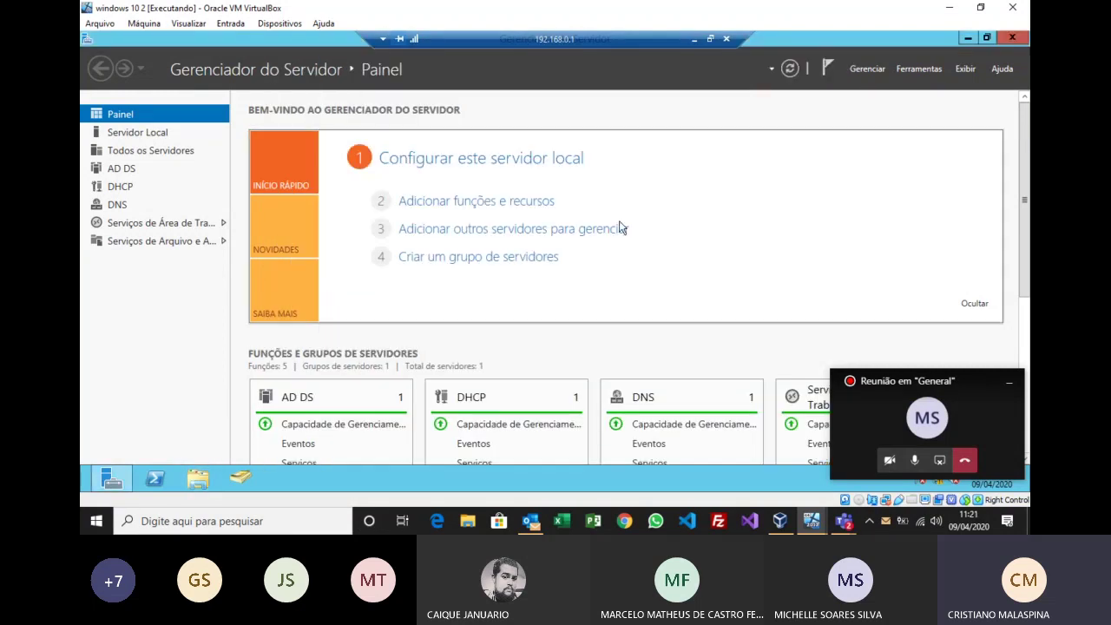
Step: View the Remote Desktop Services Servers list showing 192.168.0.1, then launch File Explorer
{"action": "left_click", "coordinate": [192, 223]}
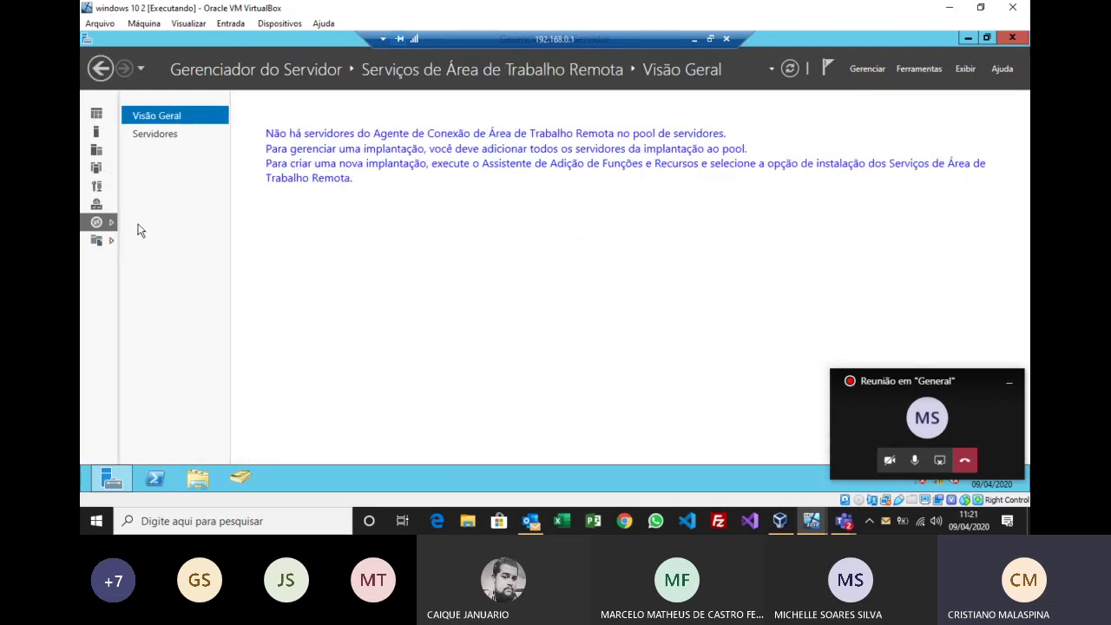
{"action": "left_click", "coordinate": [155, 134]}
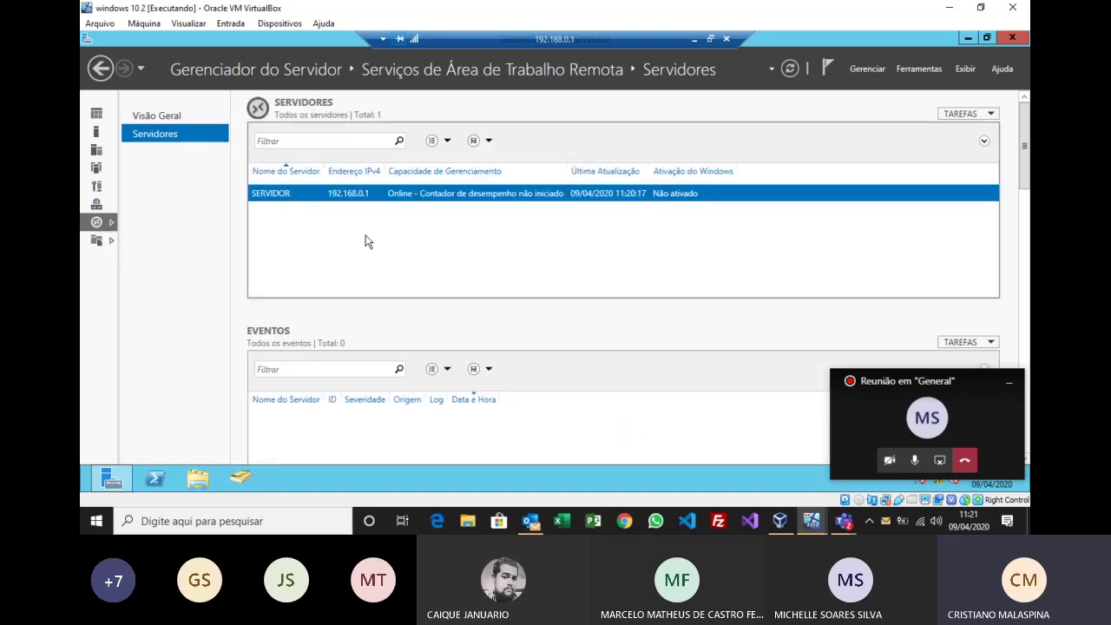
{"action": "left_click", "coordinate": [197, 480]}
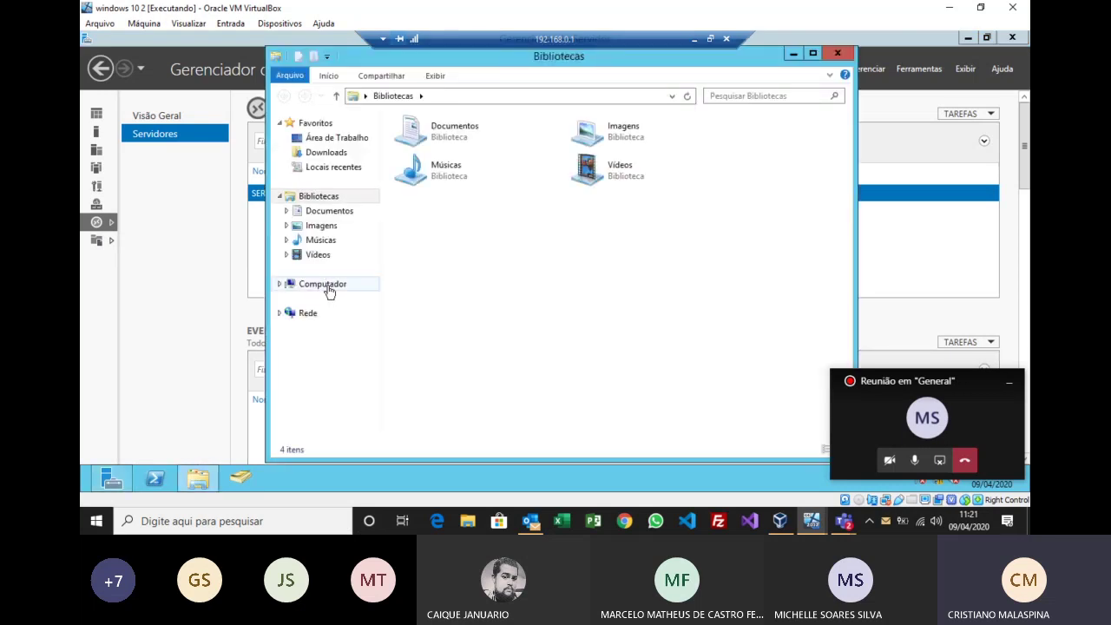
Step: Open Computador's system properties Remoto tab and show the Selecionar Usuários list with MALASPINA\Grecepcao
{"action": "right_click", "coordinate": [328, 287]}
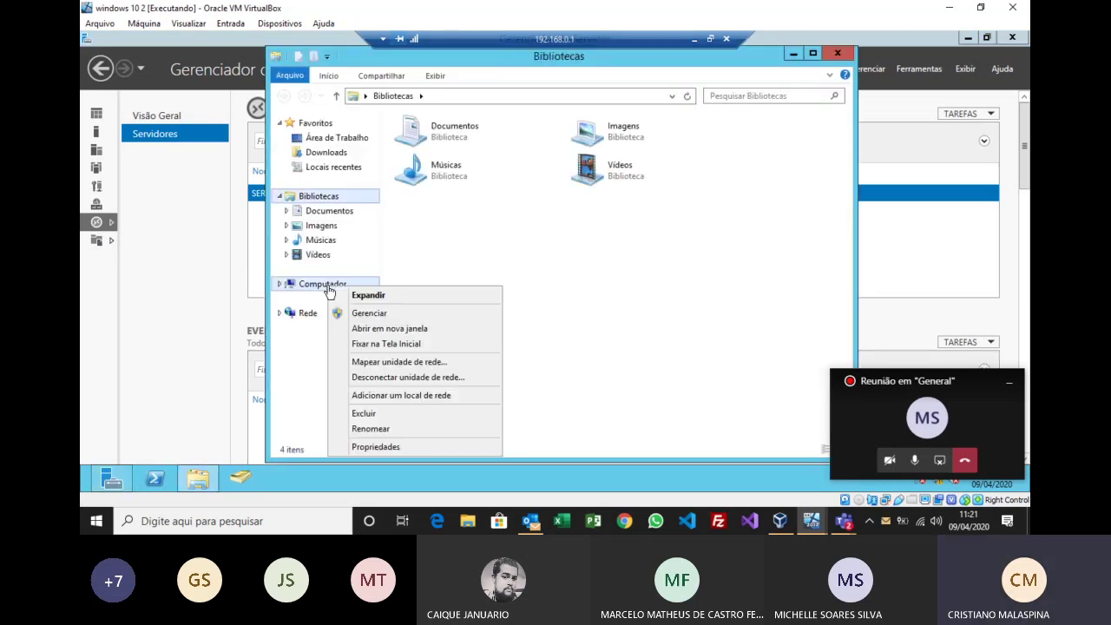
{"action": "left_click", "coordinate": [365, 447]}
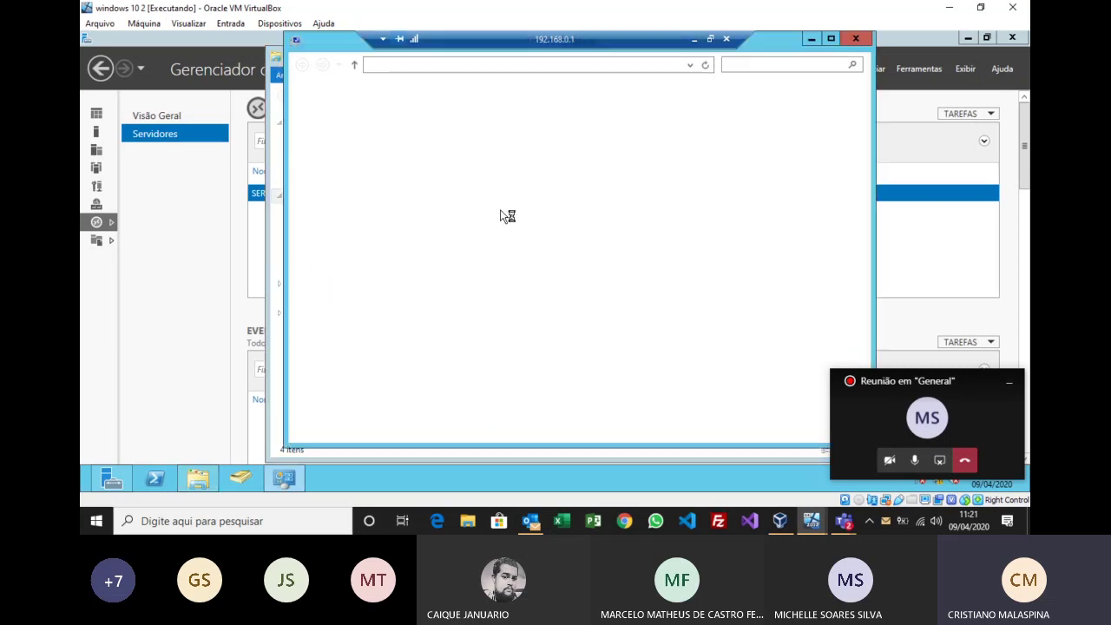
{"action": "left_click", "coordinate": [348, 157]}
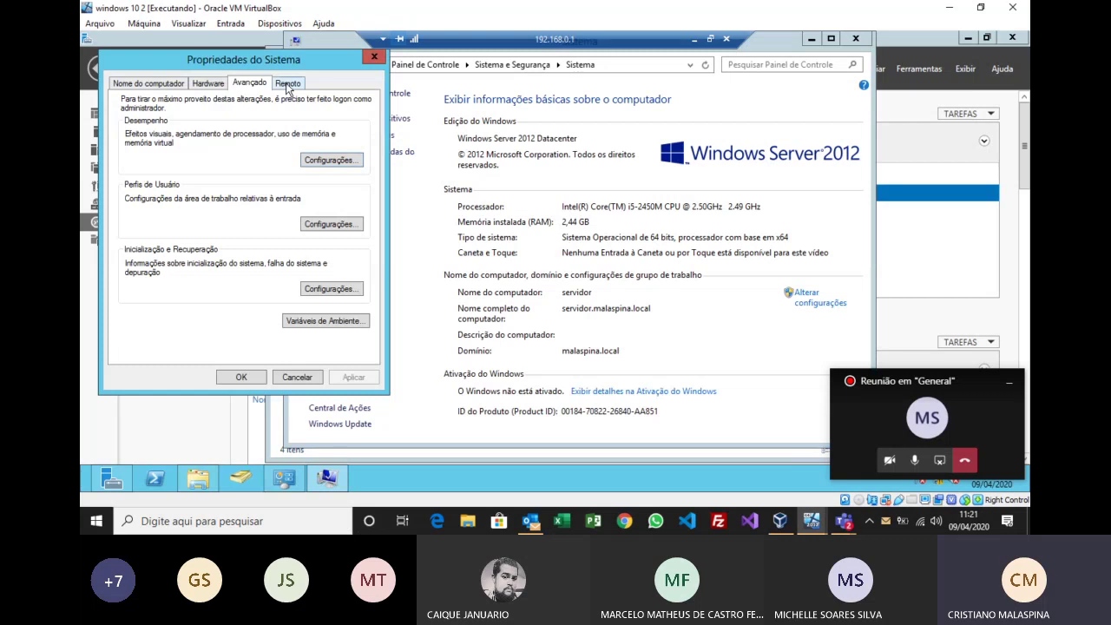
{"action": "left_click", "coordinate": [288, 82]}
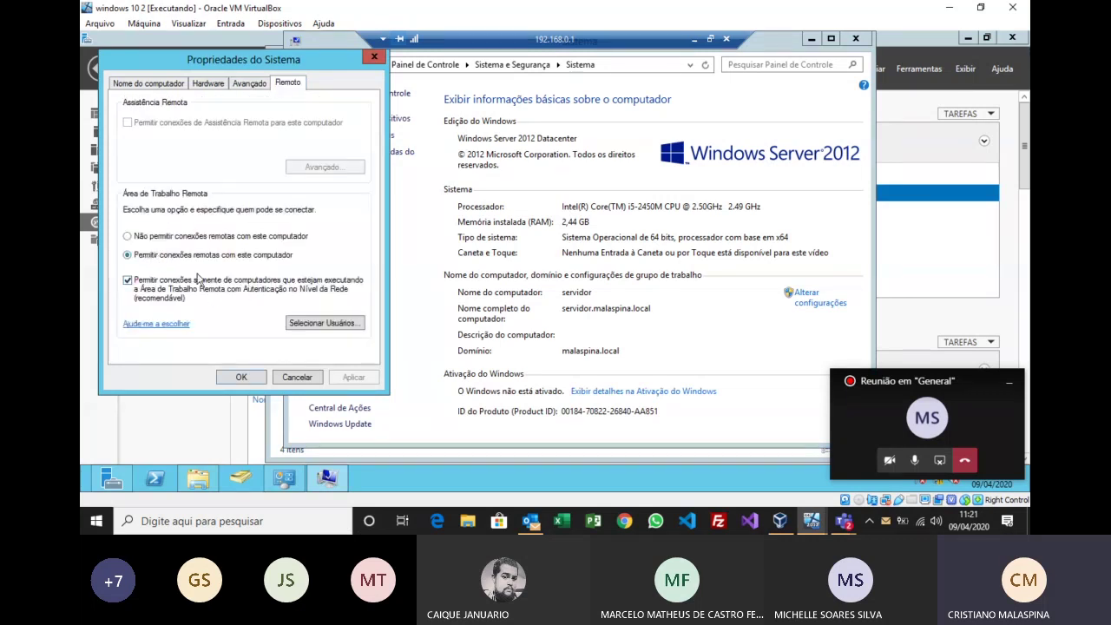
{"action": "left_click_drag", "start_coordinate": [271, 68], "coordinate": [443, 85]}
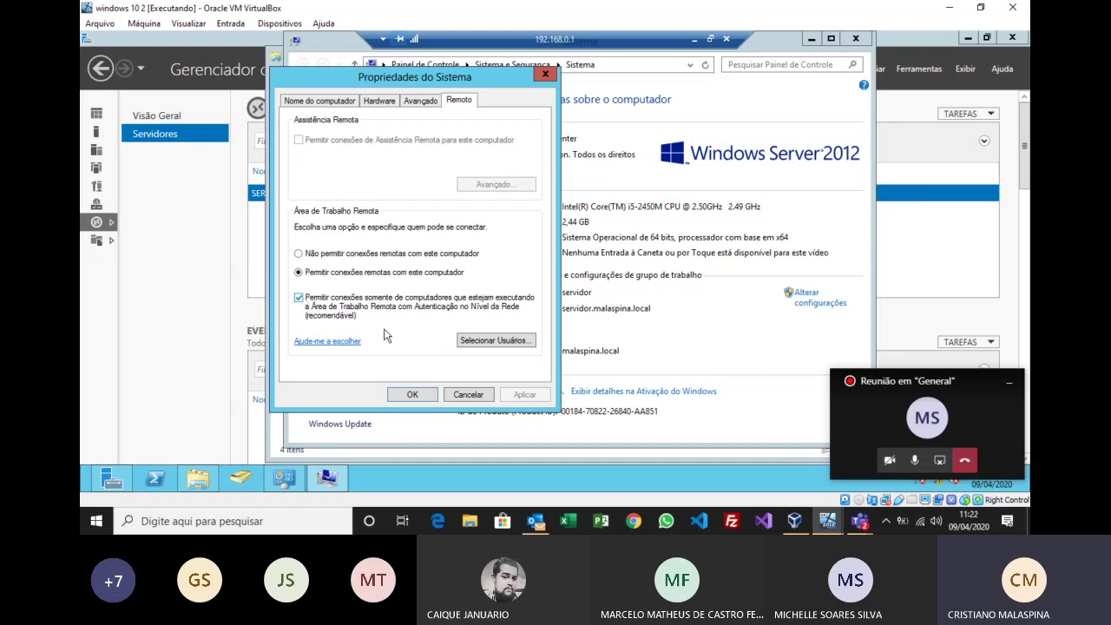
{"action": "left_click", "coordinate": [486, 342]}
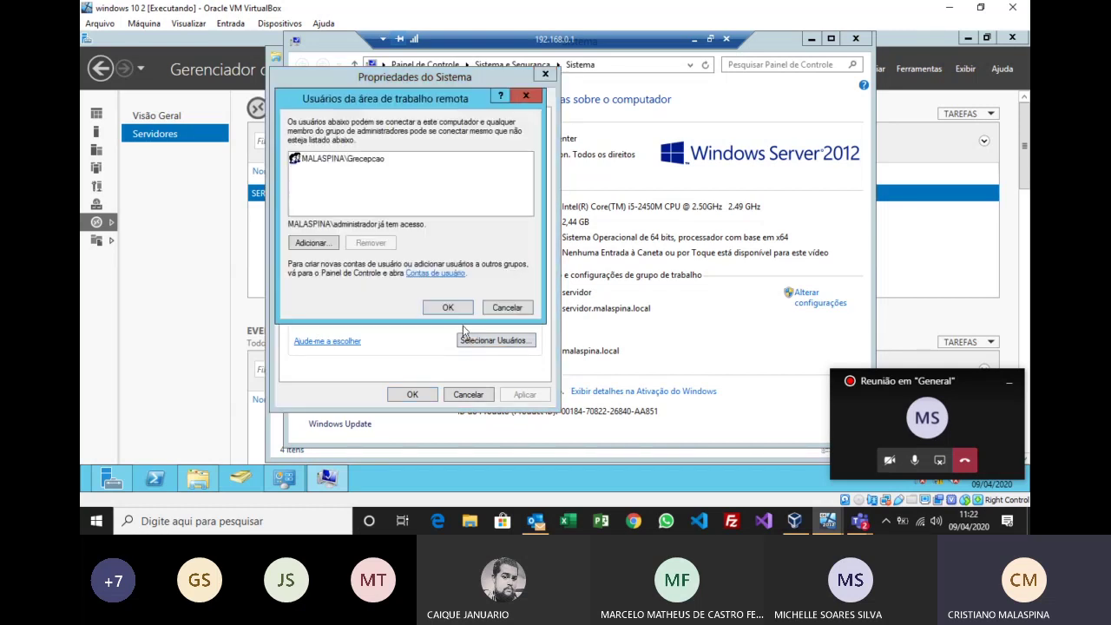
Step: Cancel the users list, OK the System Properties, and close the Sistema and Bibliotecas windows
{"action": "left_click", "coordinate": [365, 162]}
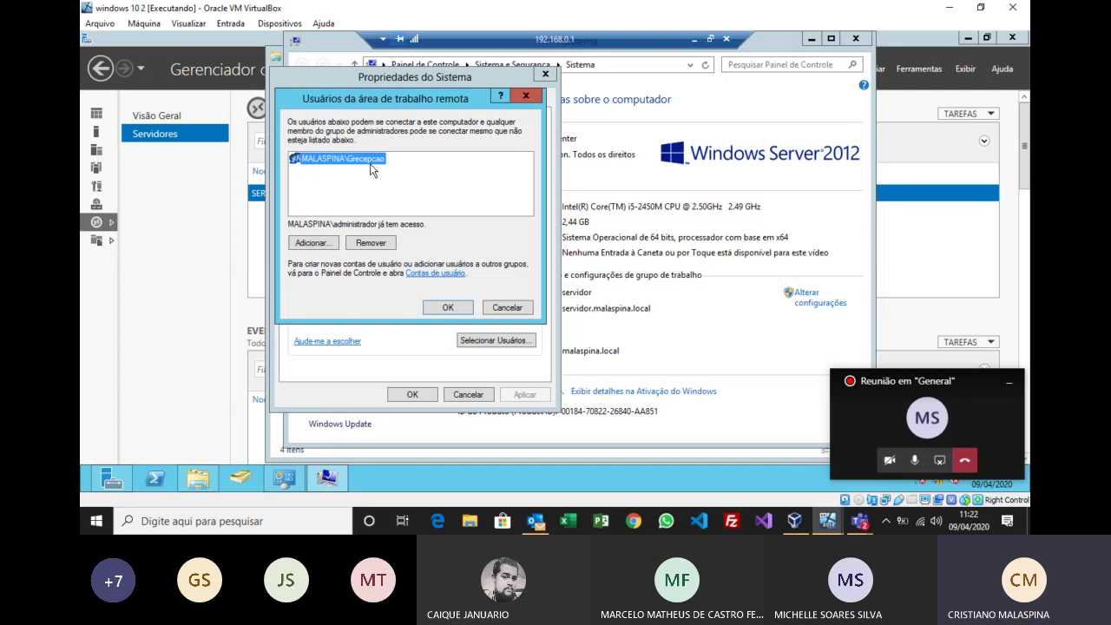
{"action": "left_click", "coordinate": [509, 308]}
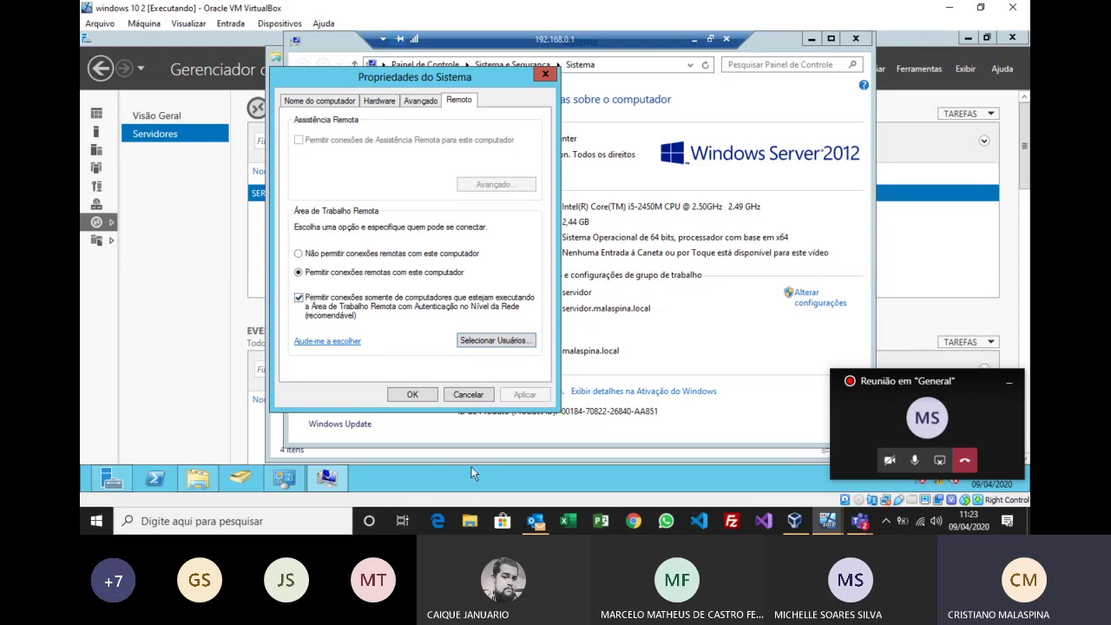
{"action": "left_click", "coordinate": [474, 397]}
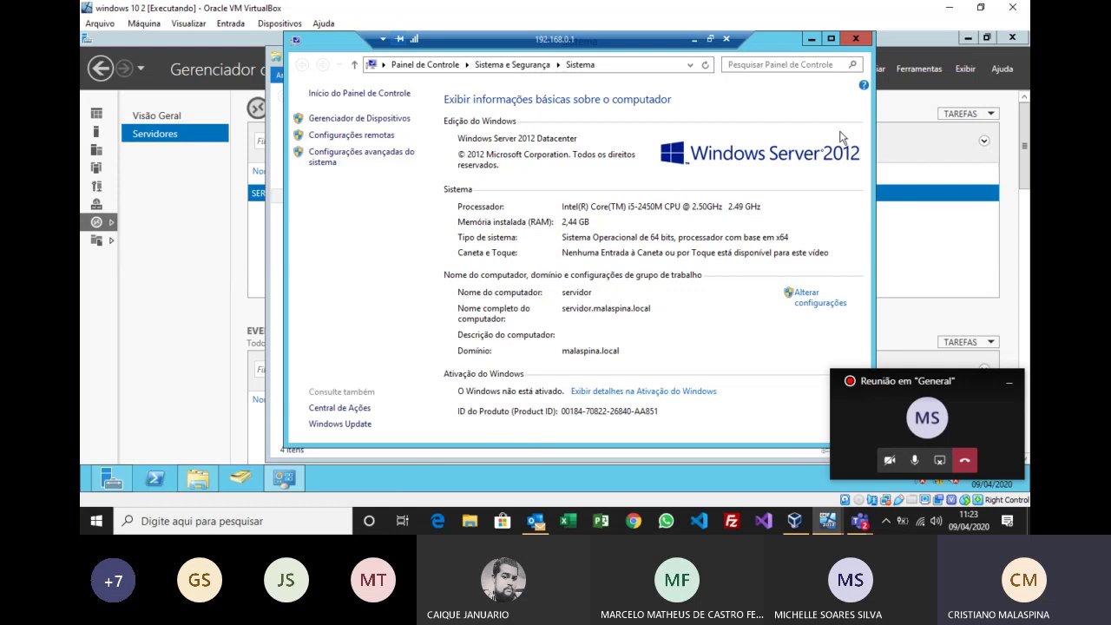
{"action": "left_click", "coordinate": [856, 40]}
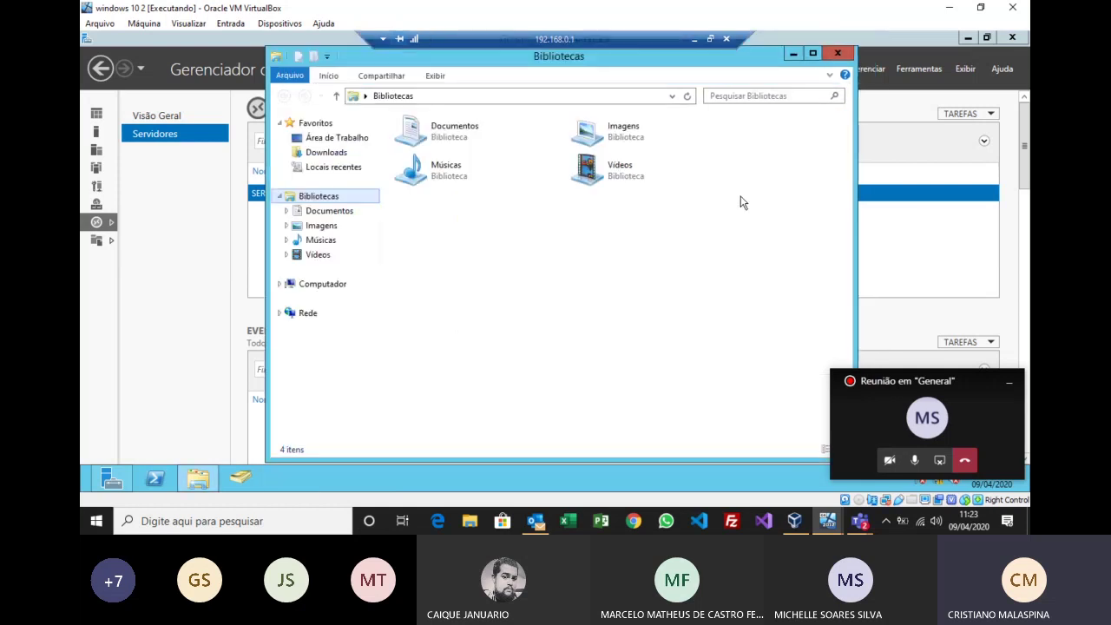
{"action": "left_click", "coordinate": [836, 52]}
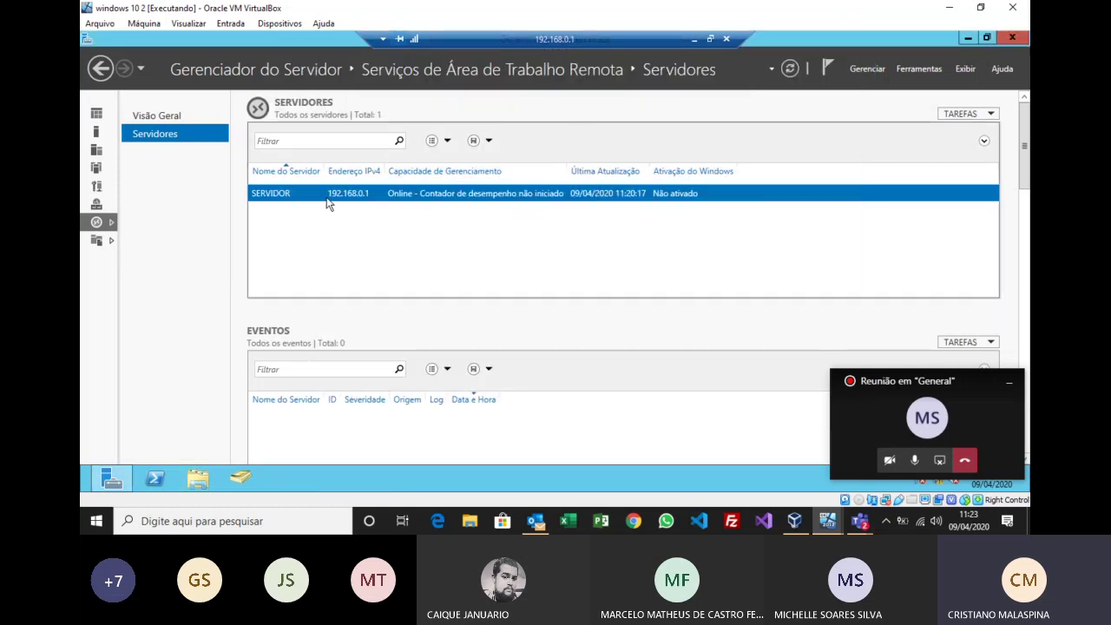
Step: Sign in locally on the server 2012 VM as administrador with its password, then return to Windows 10
{"action": "mouse_move", "coordinate": [832, 521]}
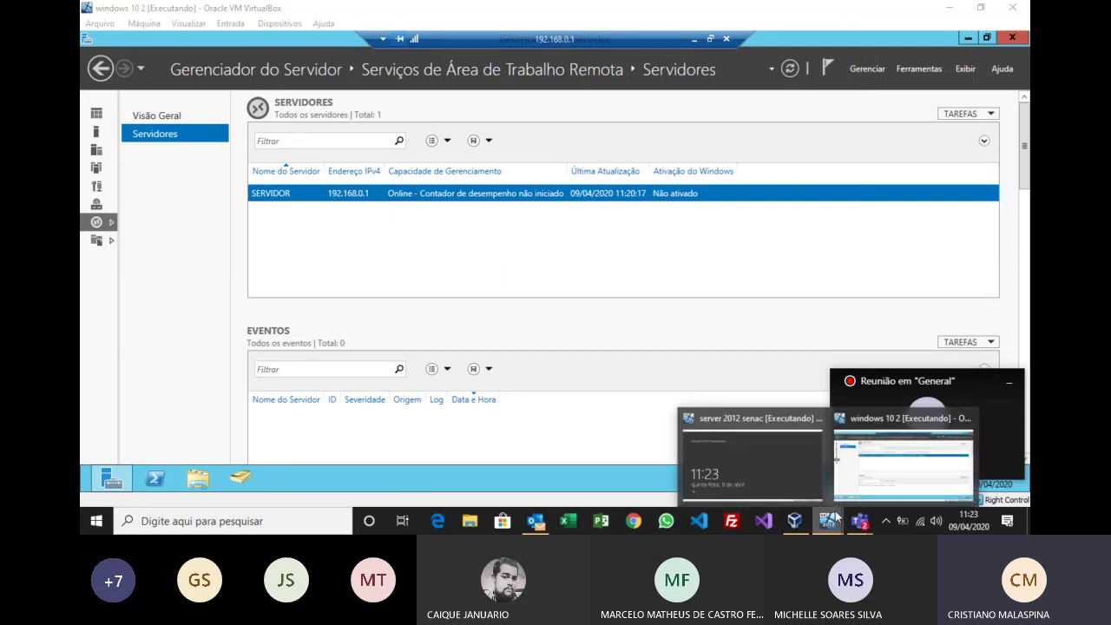
{"action": "left_click", "coordinate": [765, 473]}
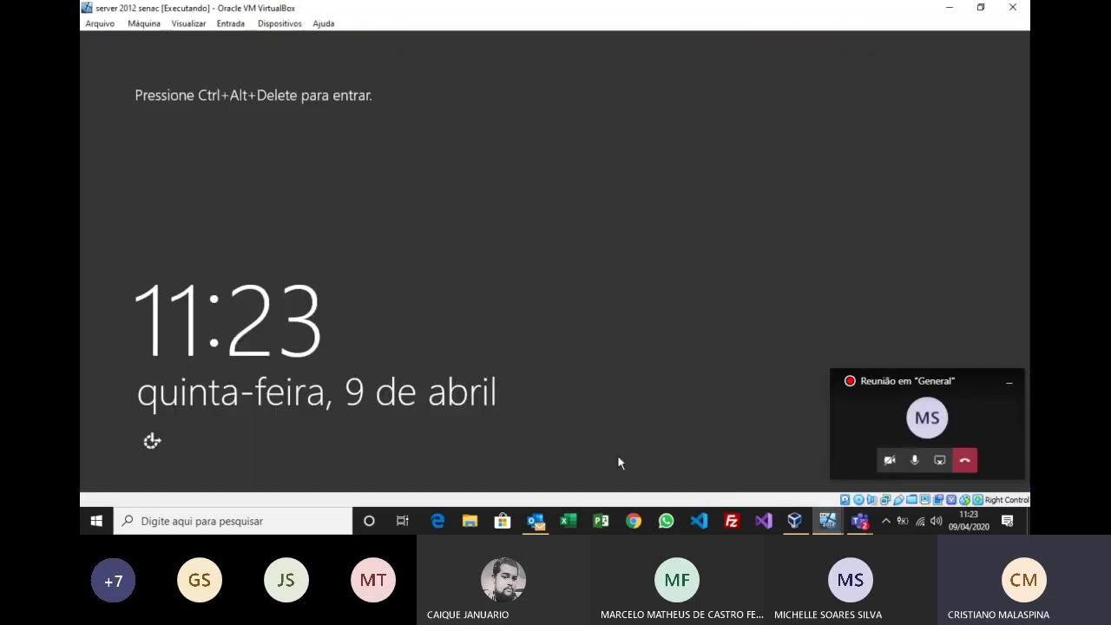
{"action": "left_click", "coordinate": [231, 24]}
{"action": "mouse_move", "coordinate": [266, 45]}
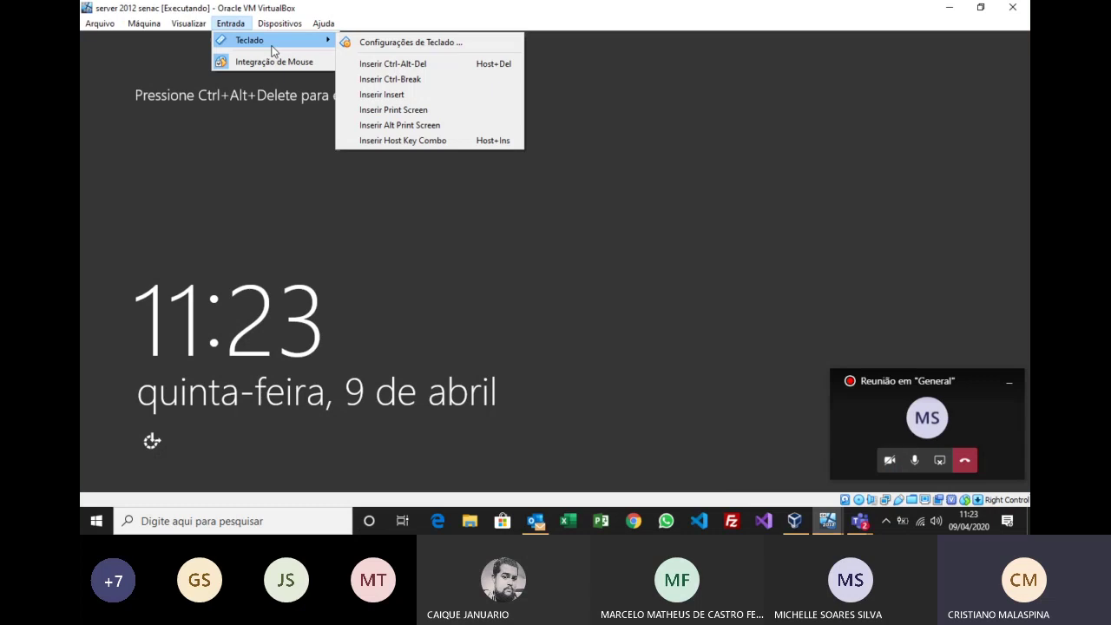
{"action": "left_click", "coordinate": [409, 62]}
{"action": "type", "text": "administrador"}
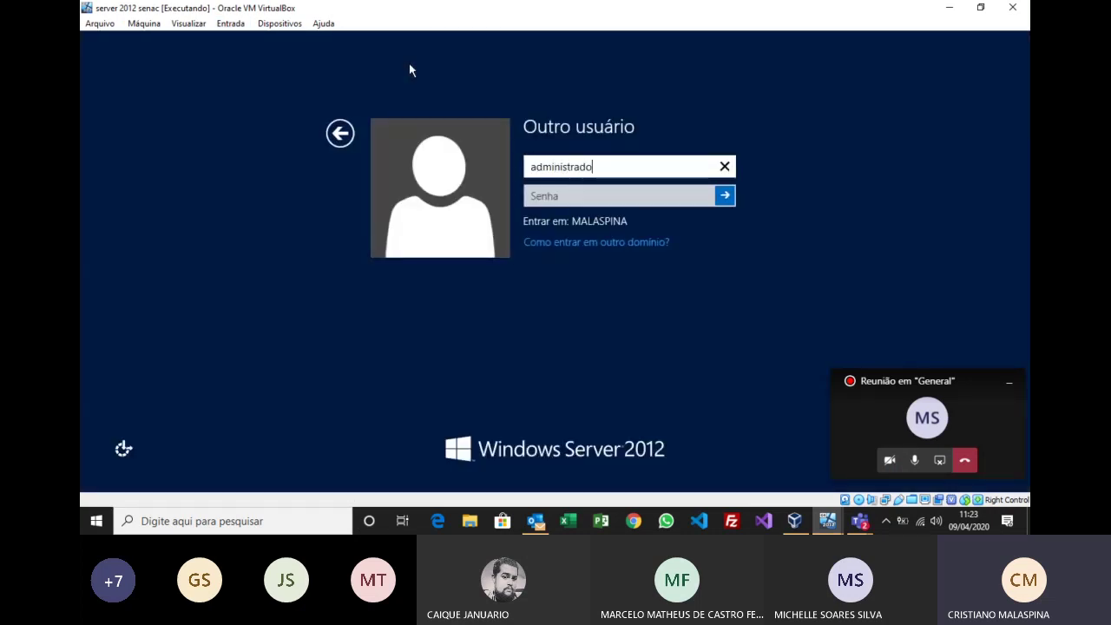
{"action": "key", "text": "Tab"}
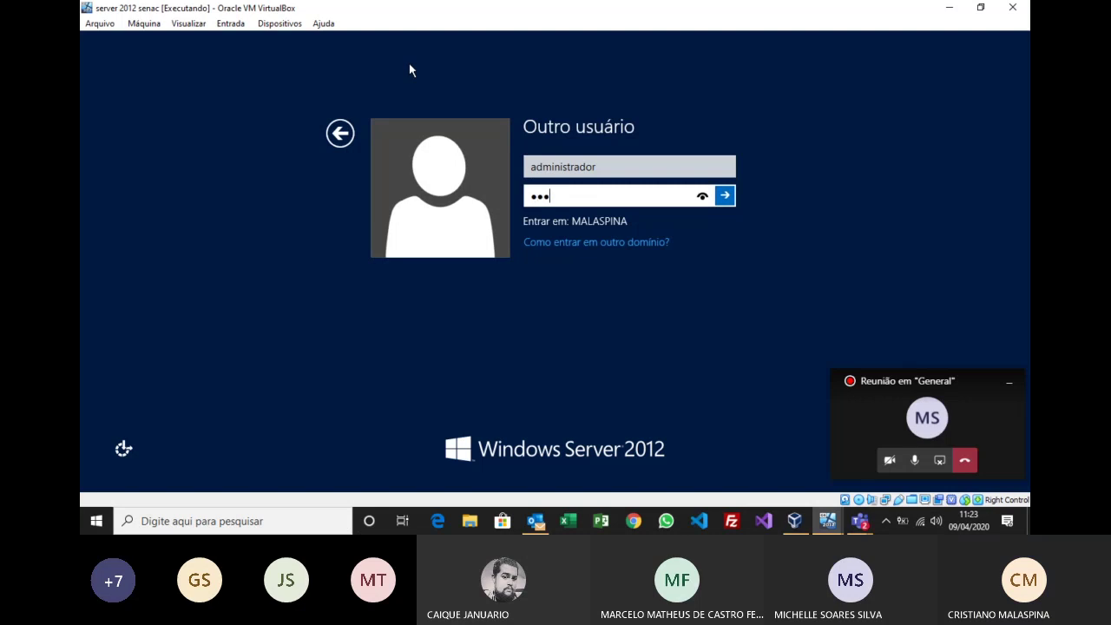
{"action": "key", "text": "Return"}
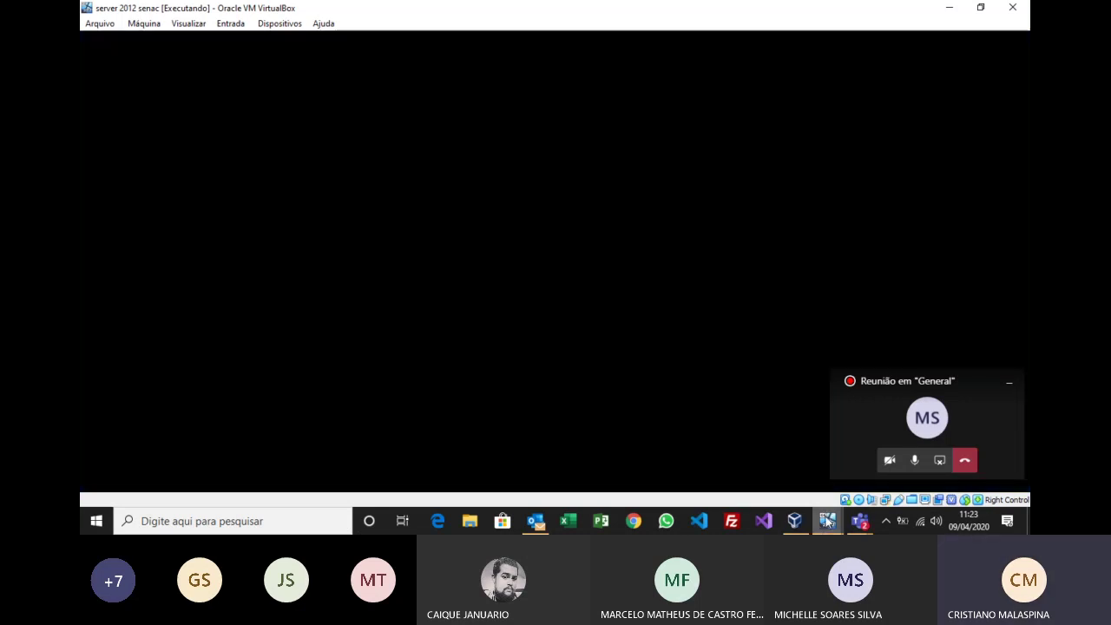
{"action": "mouse_move", "coordinate": [826, 521]}
{"action": "left_click", "coordinate": [868, 473]}
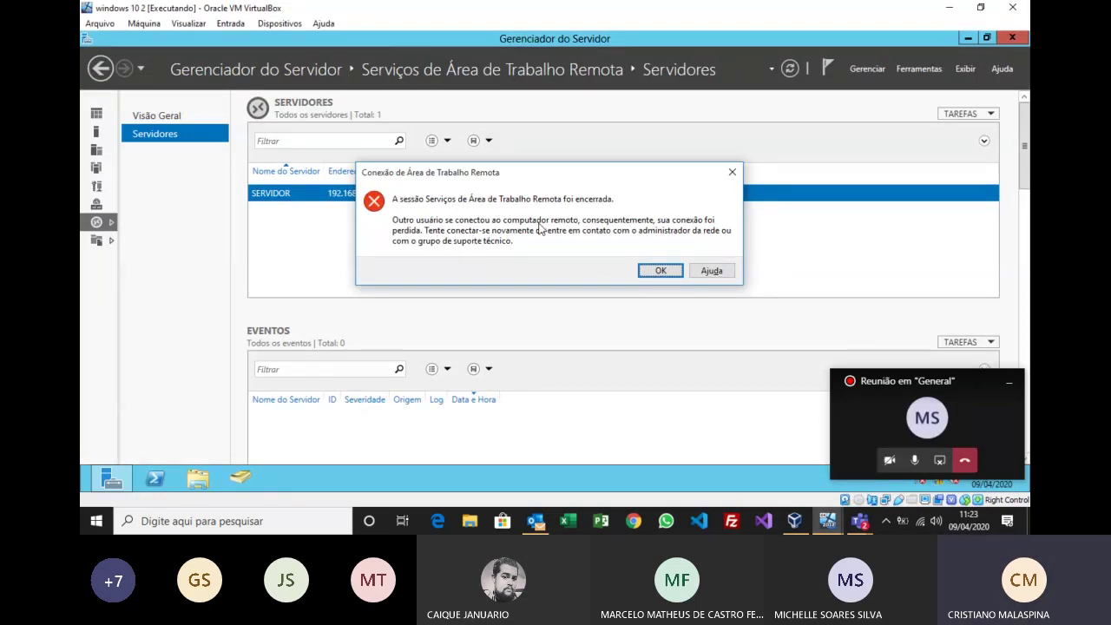
Step: Dismiss the session-ended error, close Remote Desktop Connection, and close Server Manager on the Server 2012 VM
{"action": "left_click", "coordinate": [663, 272]}
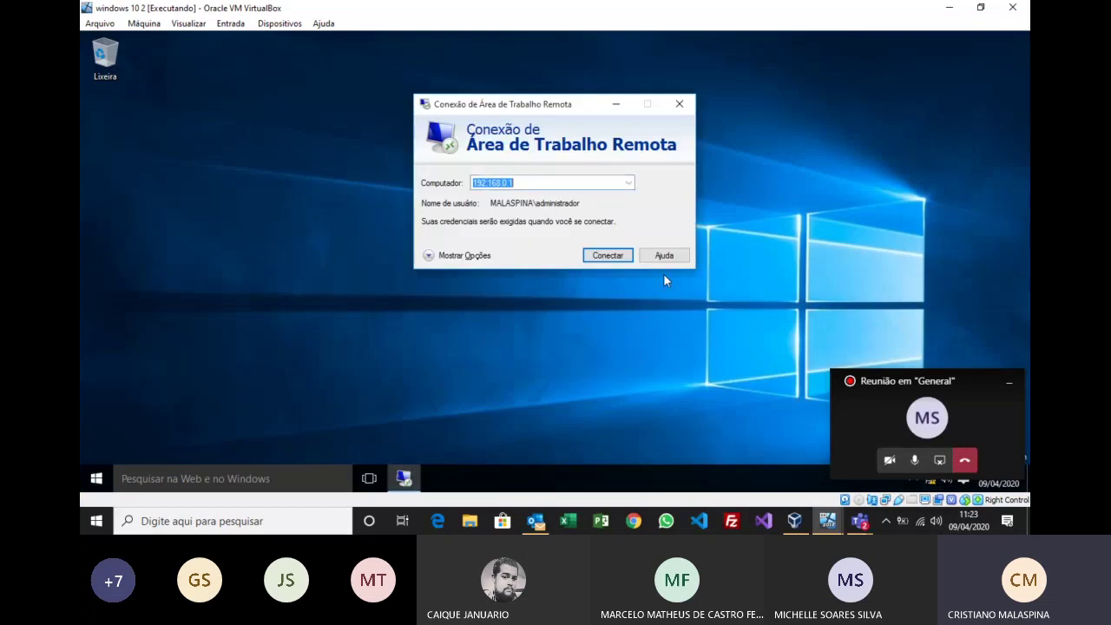
{"action": "left_click", "coordinate": [680, 103]}
{"action": "left_click", "coordinate": [828, 521]}
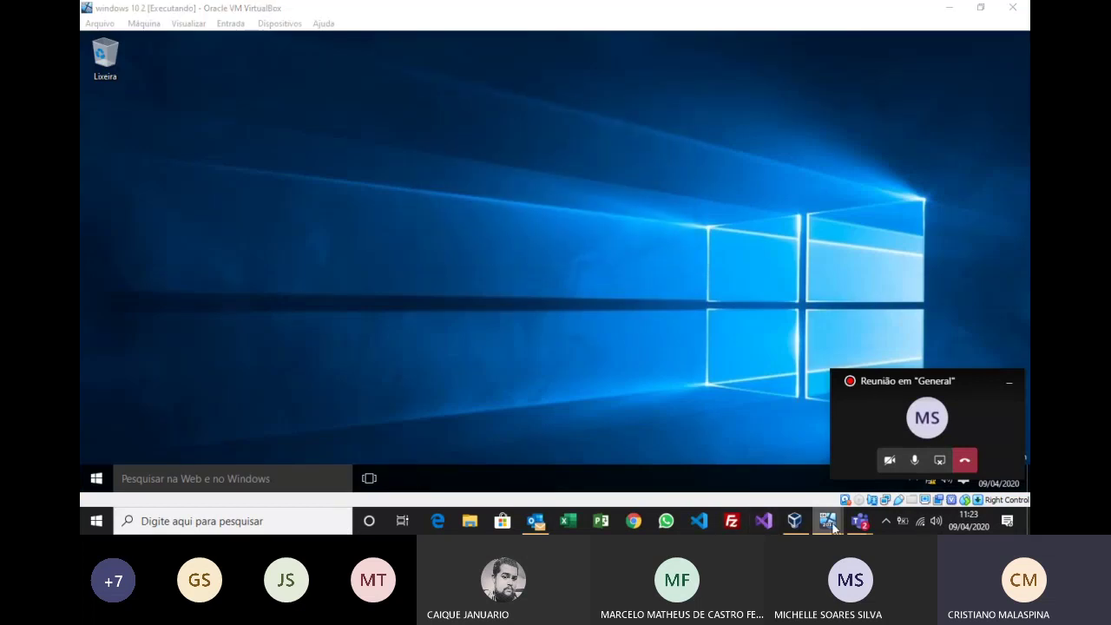
{"action": "left_click", "coordinate": [785, 460]}
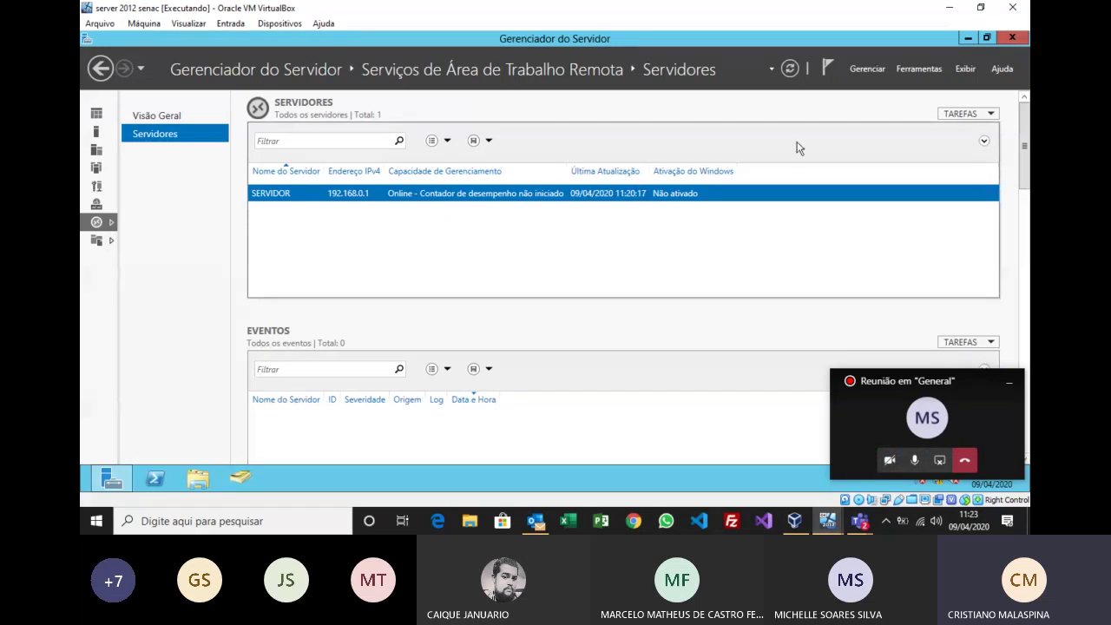
{"action": "left_click", "coordinate": [1005, 39]}
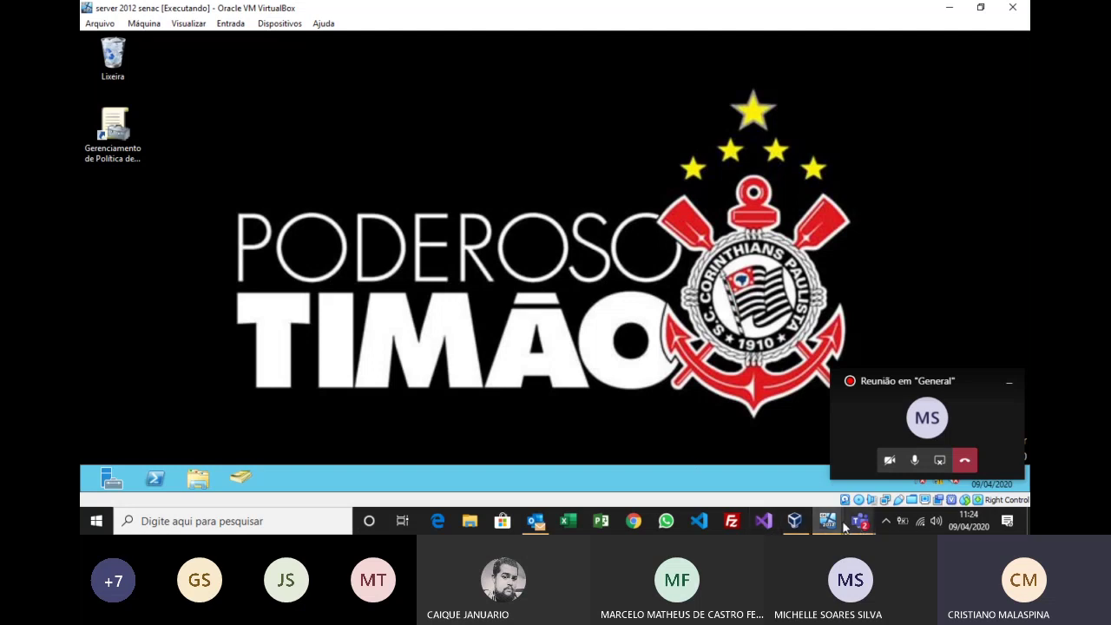
{"action": "mouse_move", "coordinate": [830, 523]}
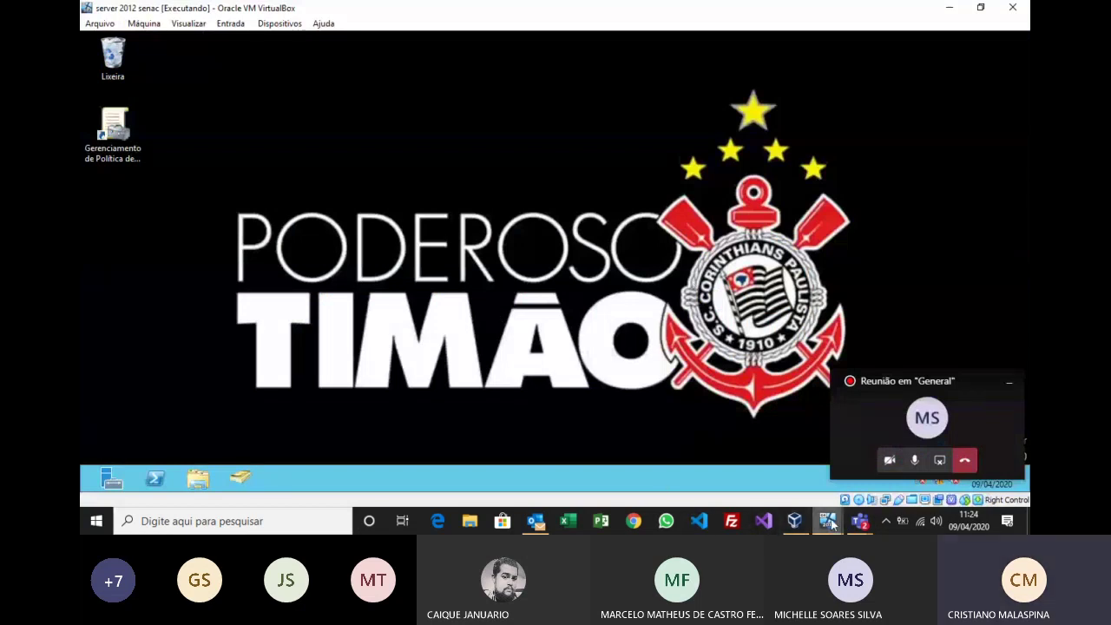
Step: On the Windows 10 VM, switch account from the Start menu to the Other user sign-in
{"action": "left_click", "coordinate": [907, 460]}
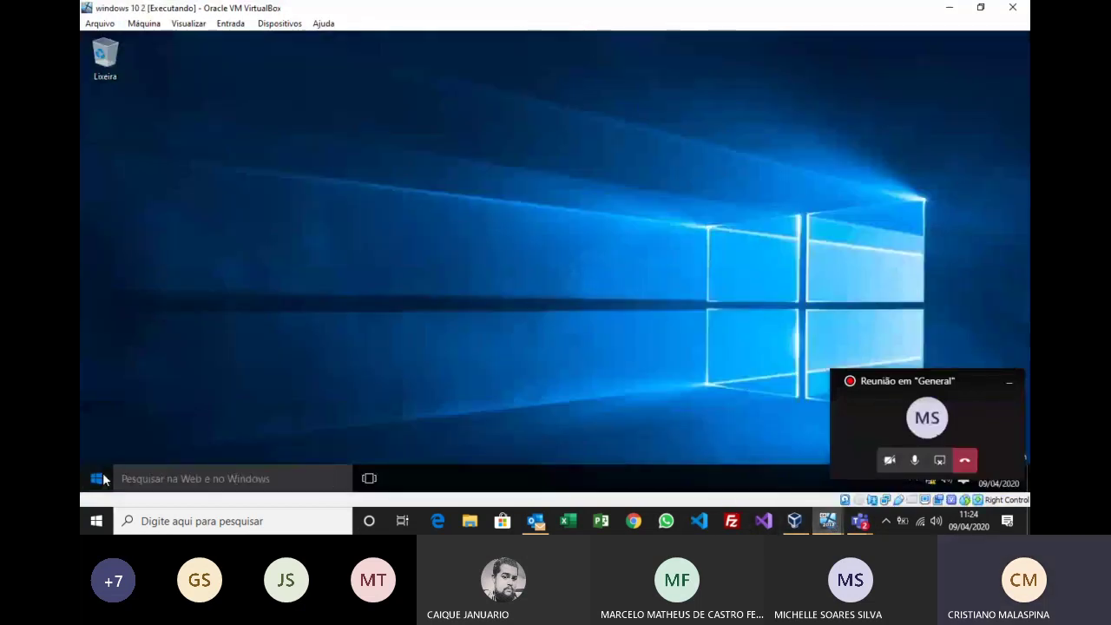
{"action": "left_click", "coordinate": [101, 478]}
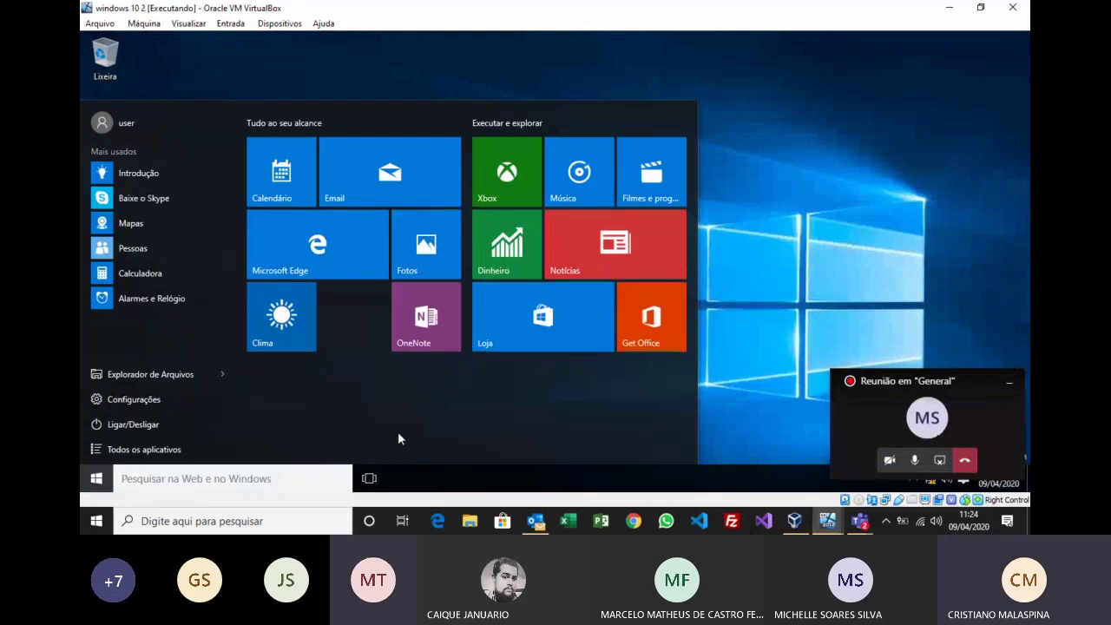
{"action": "left_click", "coordinate": [128, 125]}
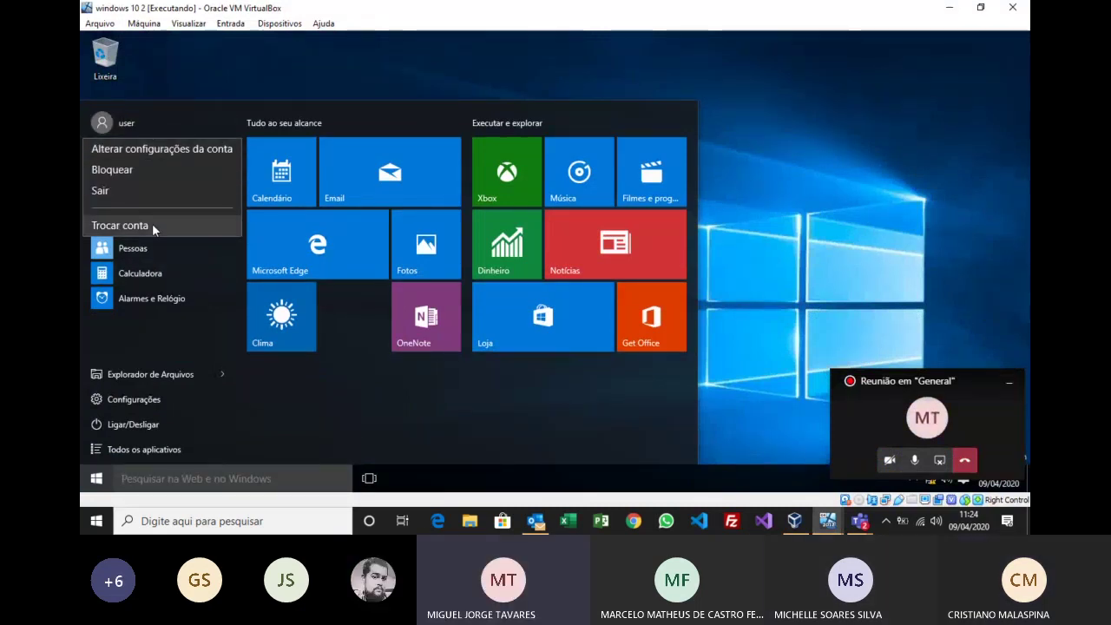
{"action": "left_click", "coordinate": [152, 225]}
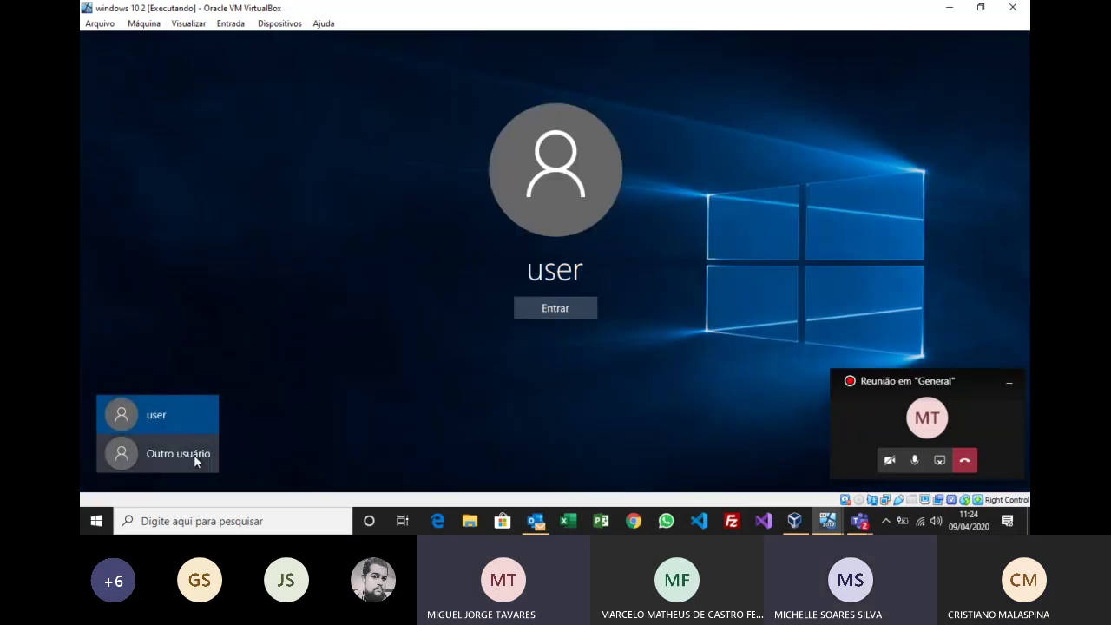
{"action": "left_click", "coordinate": [193, 455]}
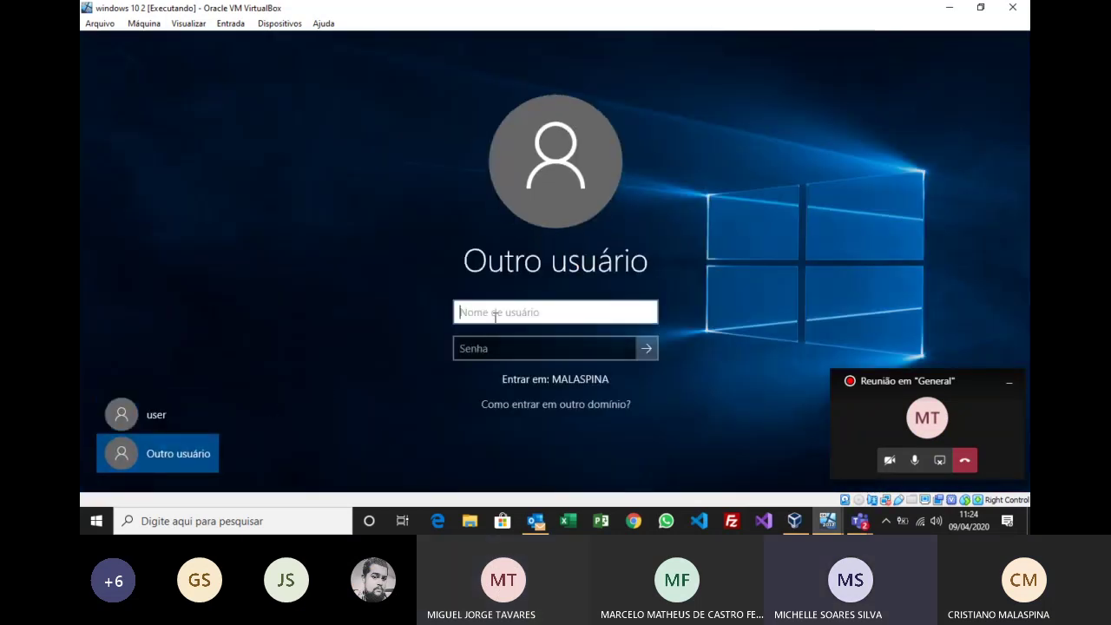
Step: Sign in with the domain user's name, prefixed by the domain, and the account password
{"action": "type", "text": "malaspina\\"}
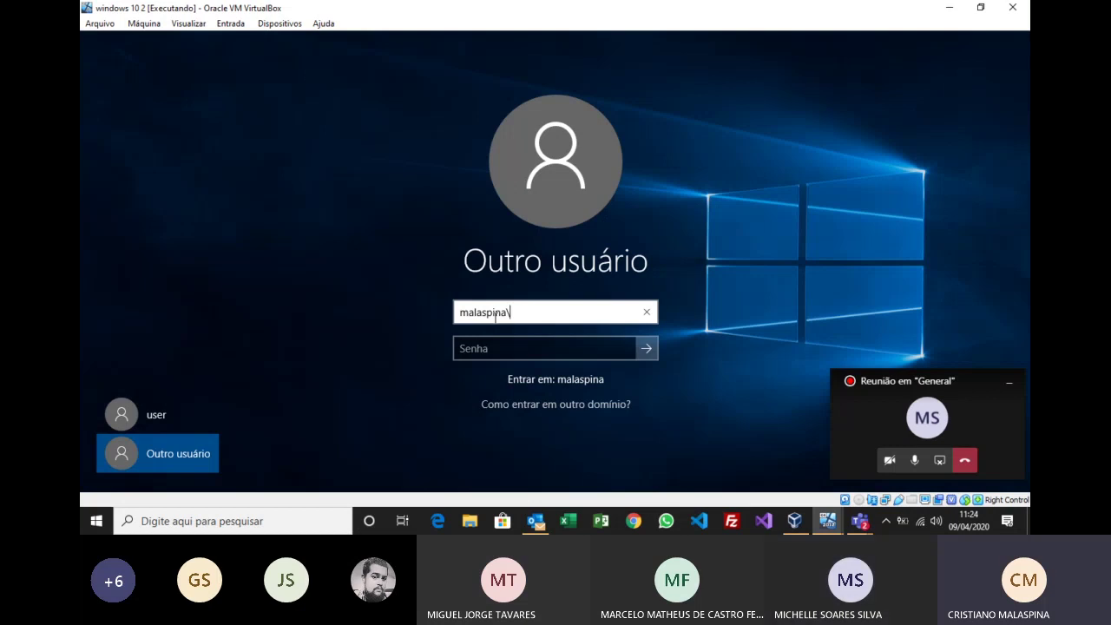
{"action": "type", "text": "malaspa"}
{"action": "key", "text": "Tab"}
{"action": "type", "text": "••••••••••"}
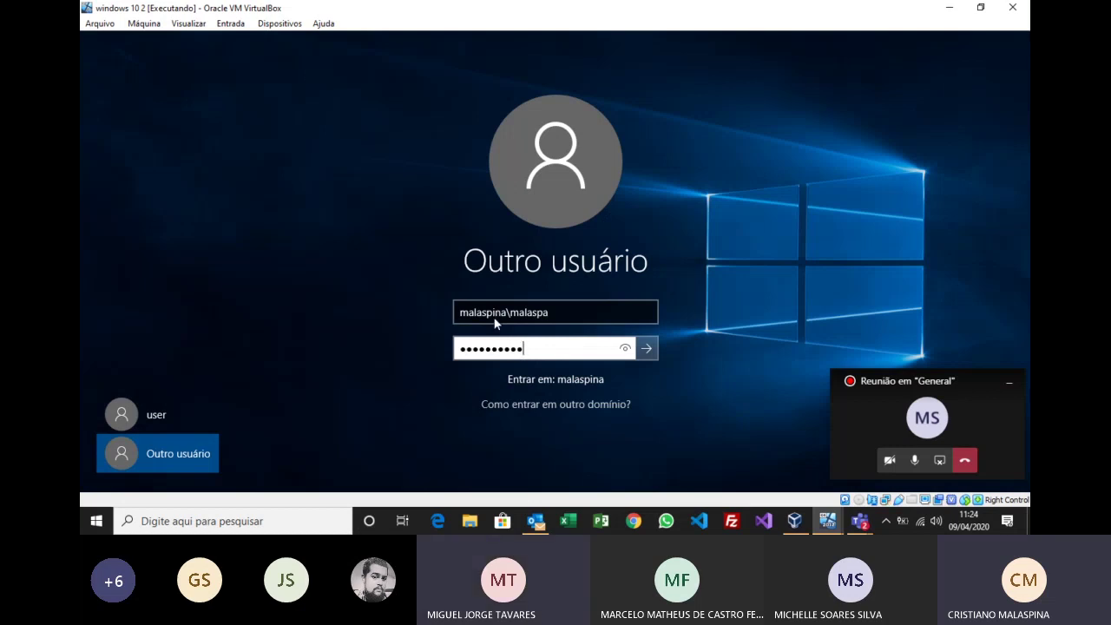
{"action": "key", "text": "Return"}
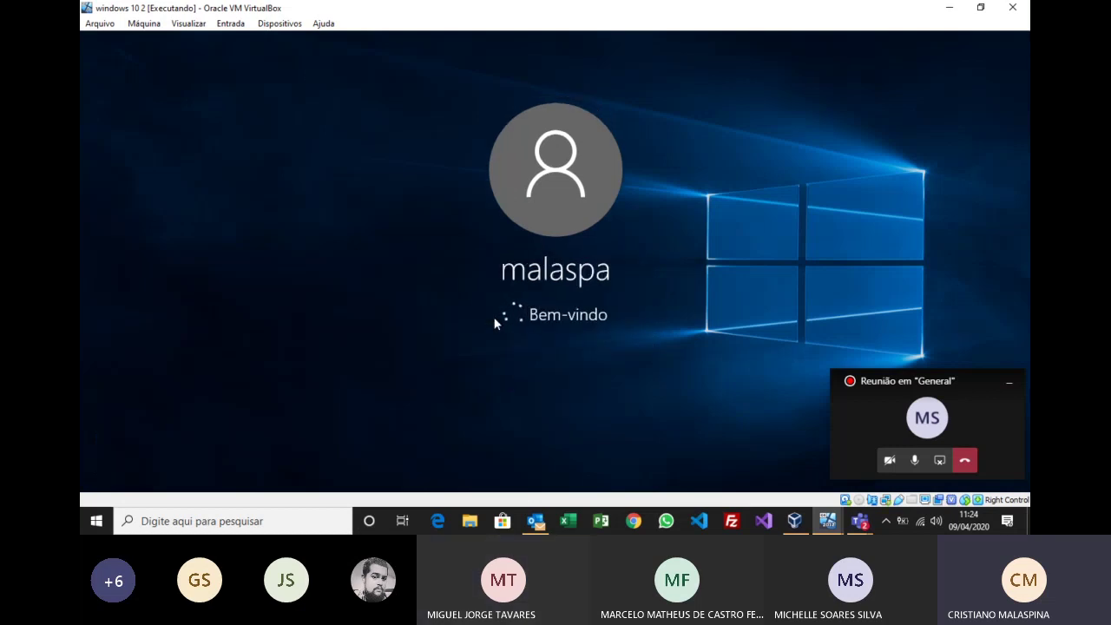
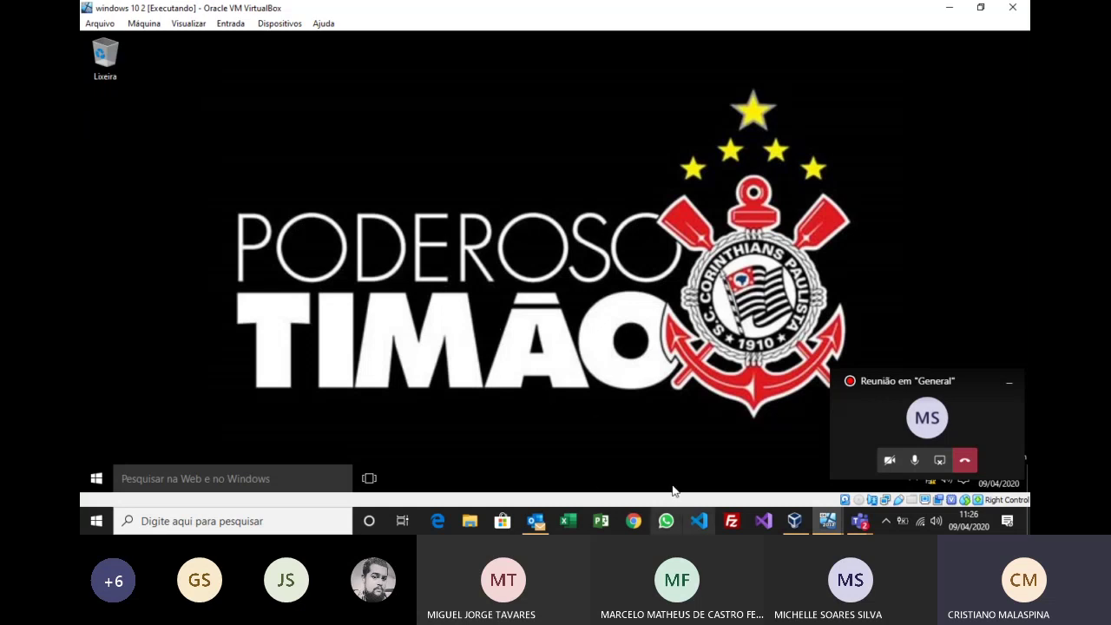
Step: Switch to the windows 10 2 VM and briefly open and close its Start menu
{"action": "left_click", "coordinate": [795, 522]}
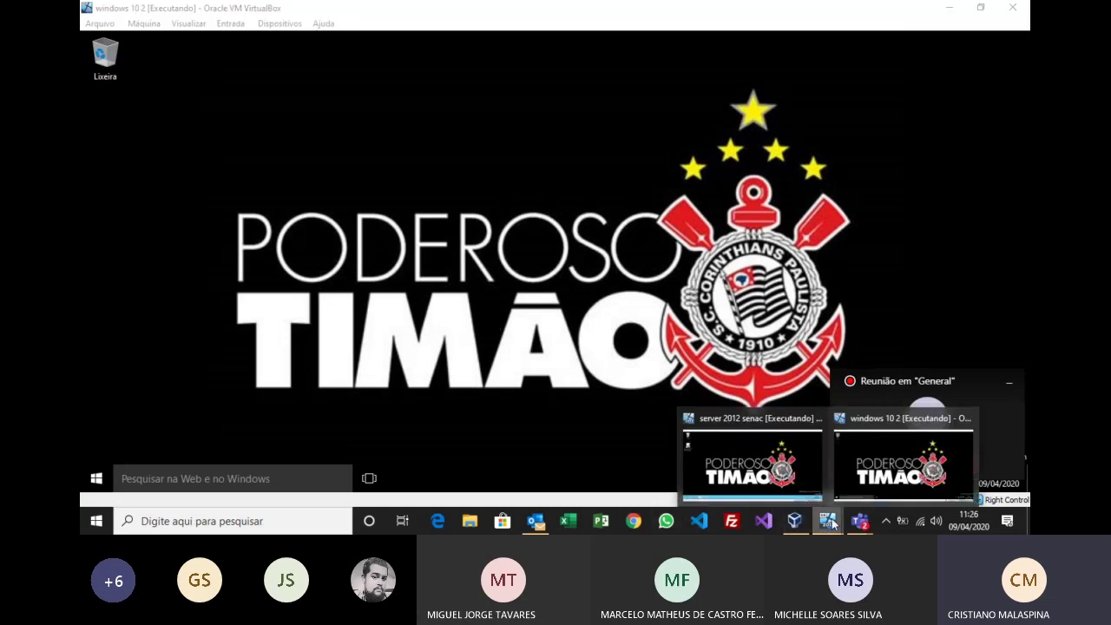
{"action": "left_click", "coordinate": [842, 461]}
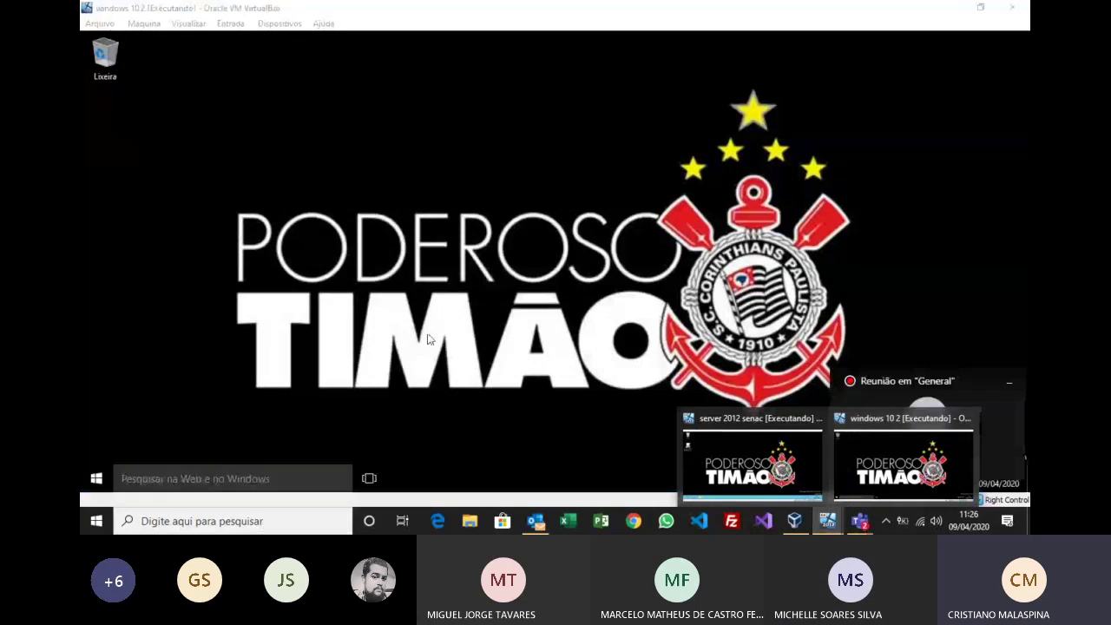
{"action": "left_click", "coordinate": [96, 478]}
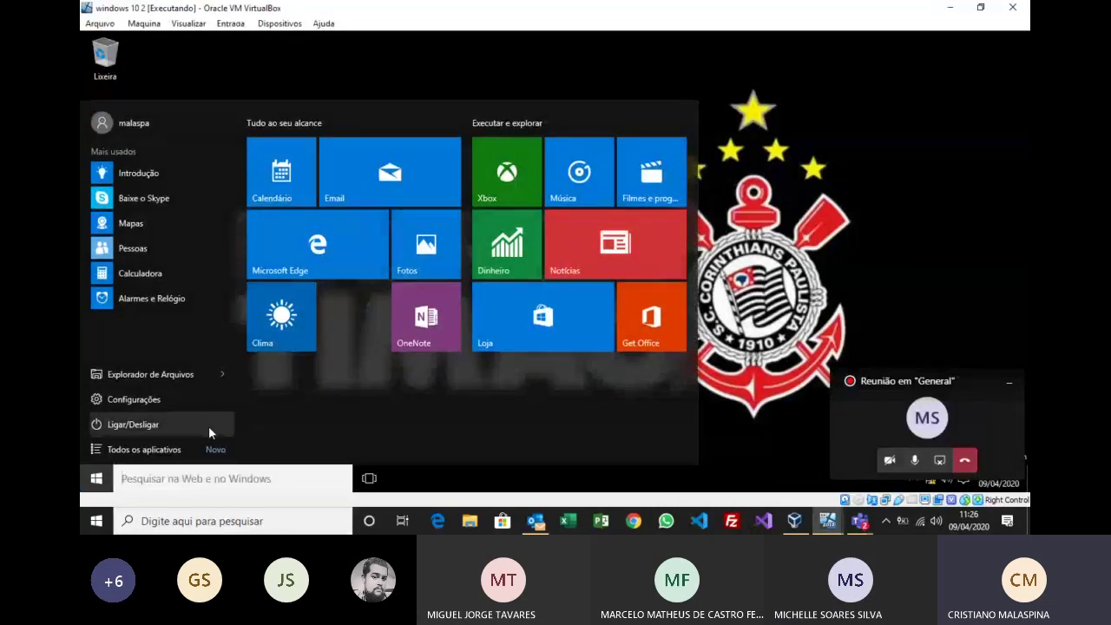
{"action": "left_click", "coordinate": [788, 449]}
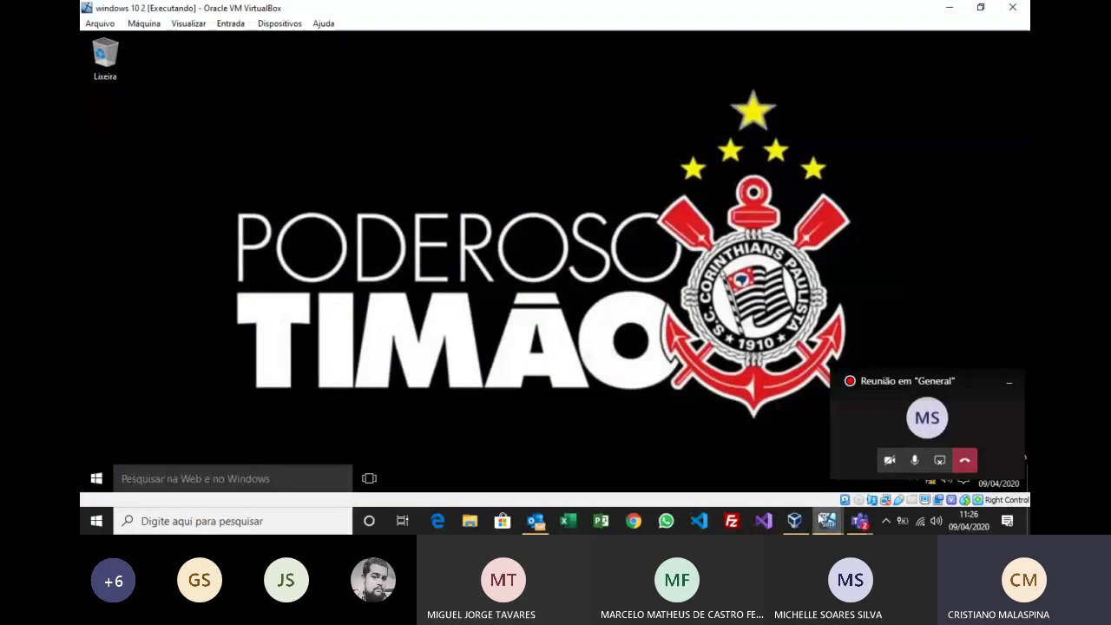
Step: Bring the server 2012 senac VM to the front from the VirtualBox previews
{"action": "mouse_move", "coordinate": [830, 523]}
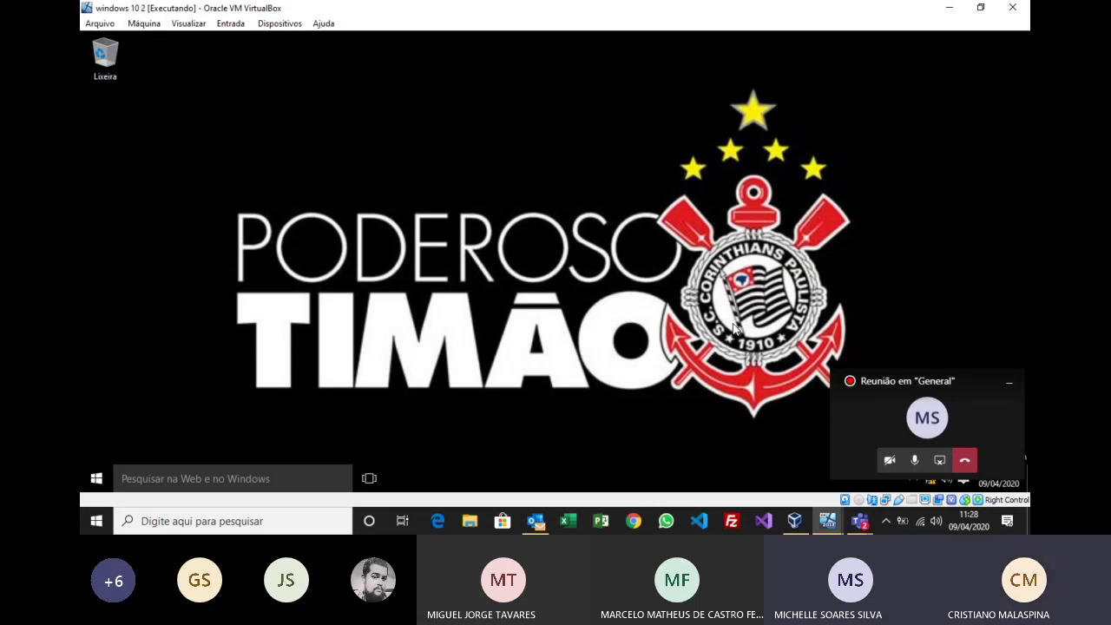
{"action": "left_click", "coordinate": [830, 521]}
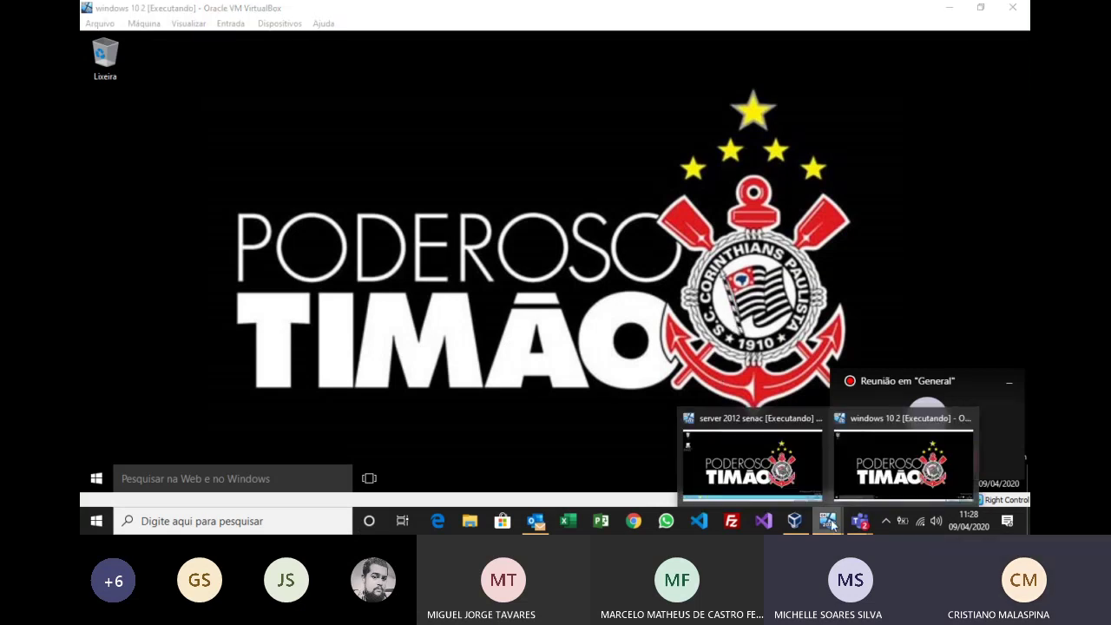
{"action": "left_click", "coordinate": [750, 469]}
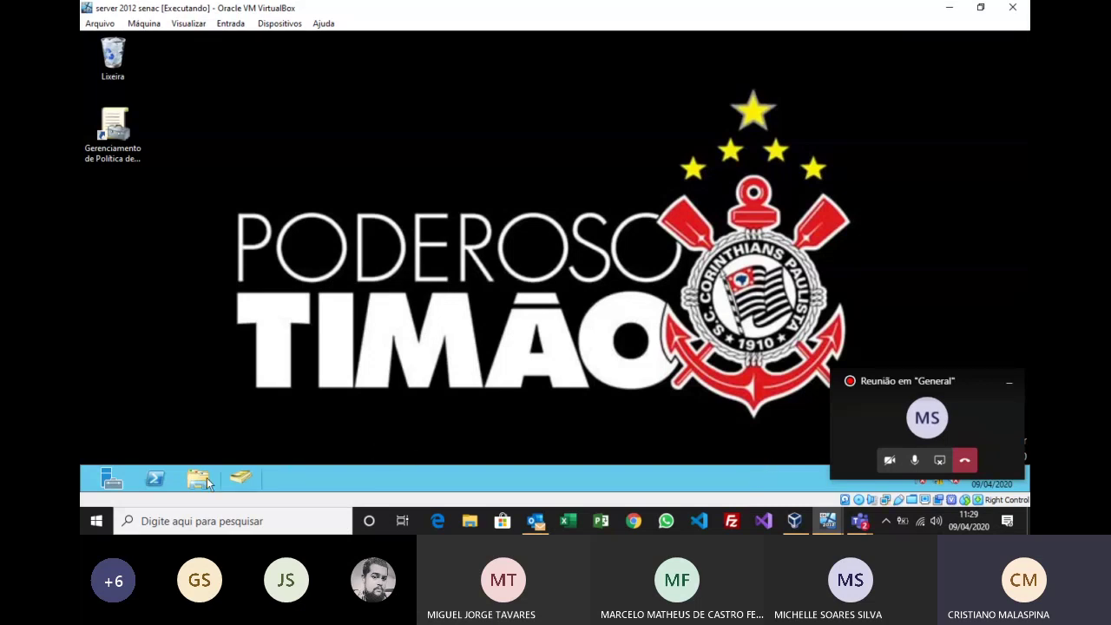
Step: View the server's Local Server properties in Server Manager, then switch back to windows 10 2
{"action": "left_click", "coordinate": [111, 478]}
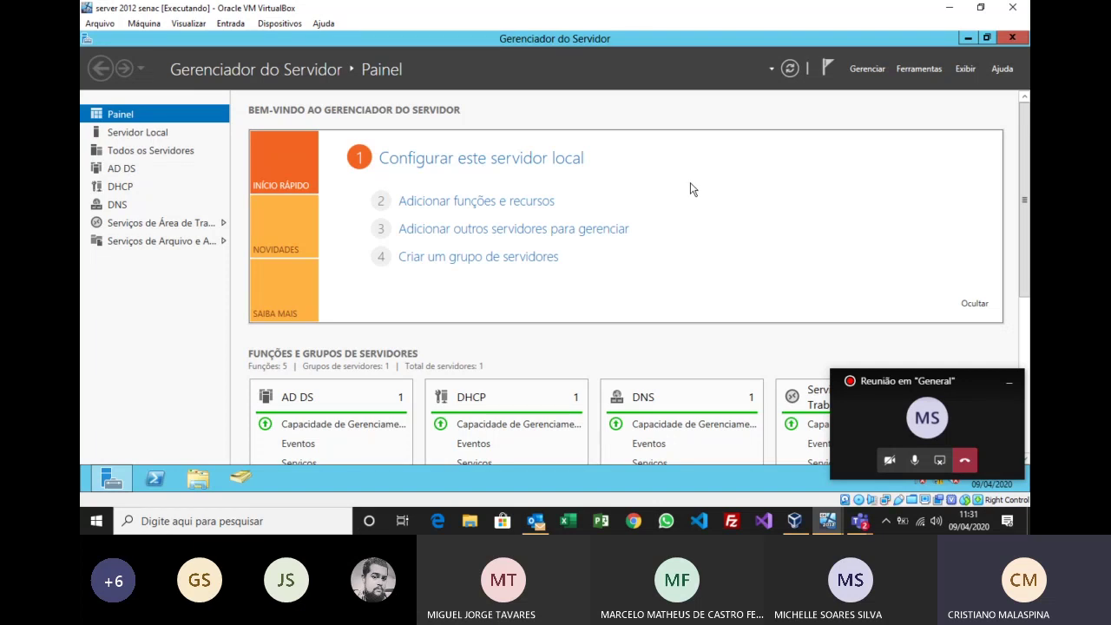
{"action": "left_click", "coordinate": [157, 136]}
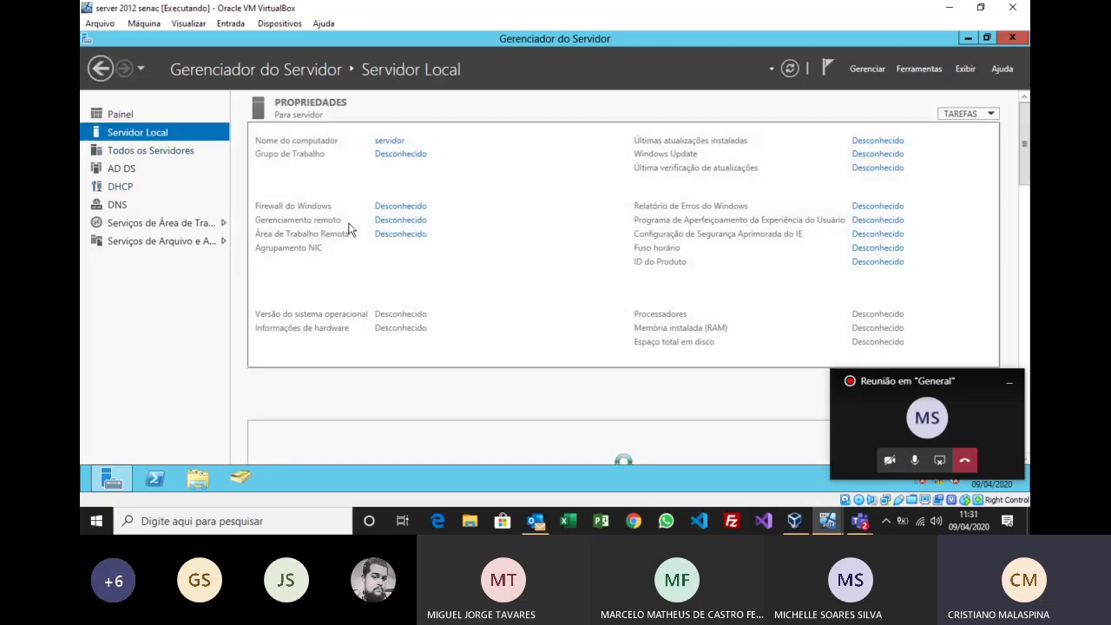
{"action": "left_click", "coordinate": [829, 521]}
{"action": "left_click", "coordinate": [903, 460]}
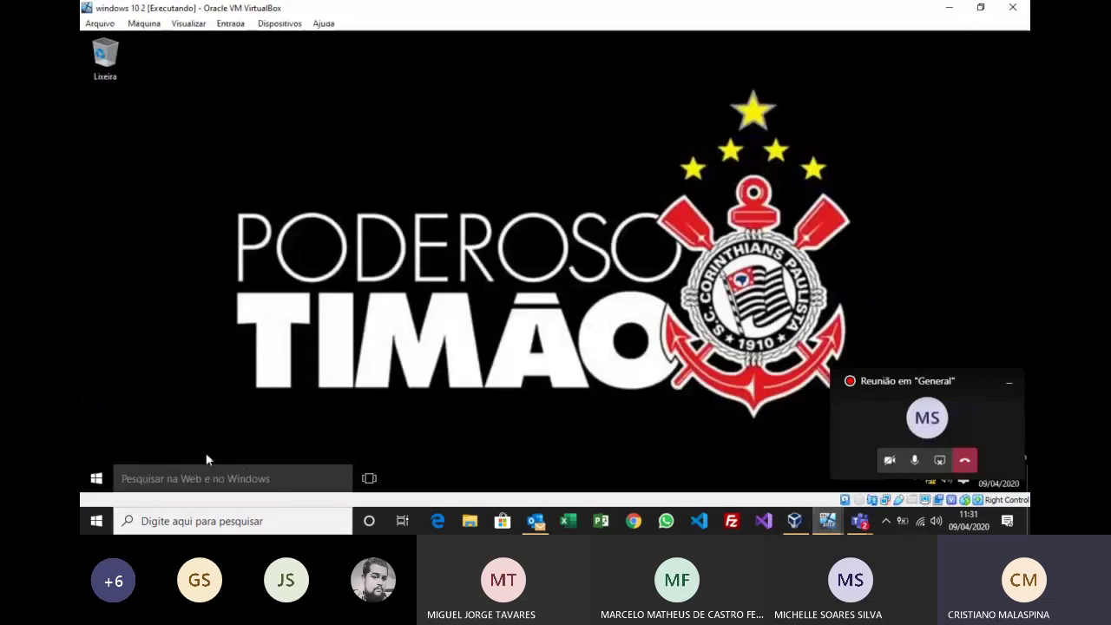
Step: Open Microsoft Edge maximized on Windows 10 and browse to \\servidor
{"action": "left_click", "coordinate": [97, 479]}
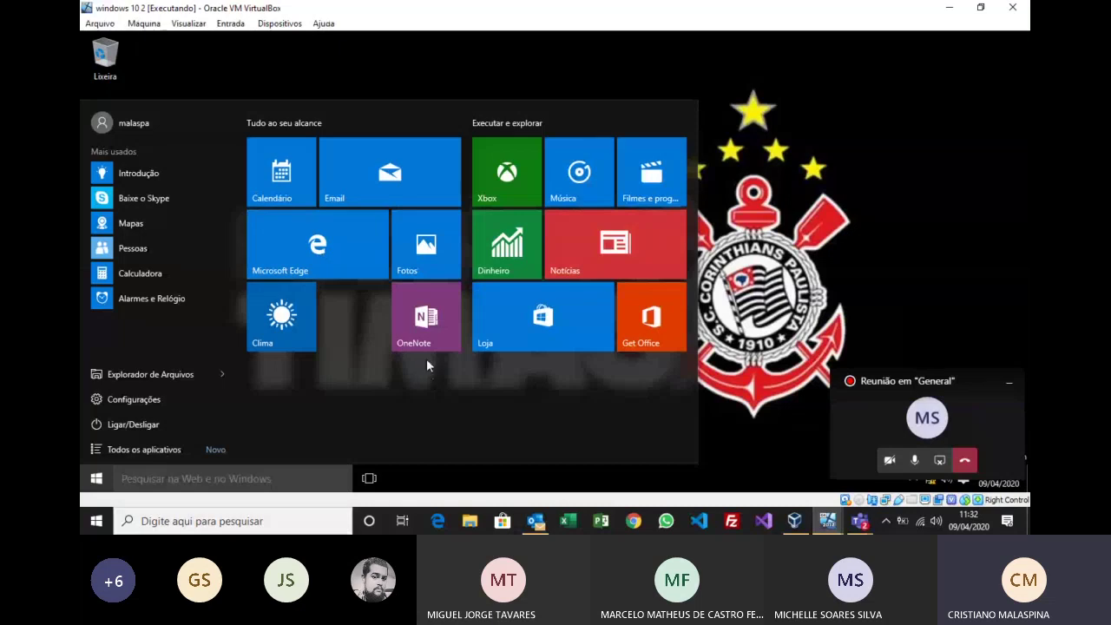
{"action": "left_click", "coordinate": [341, 237]}
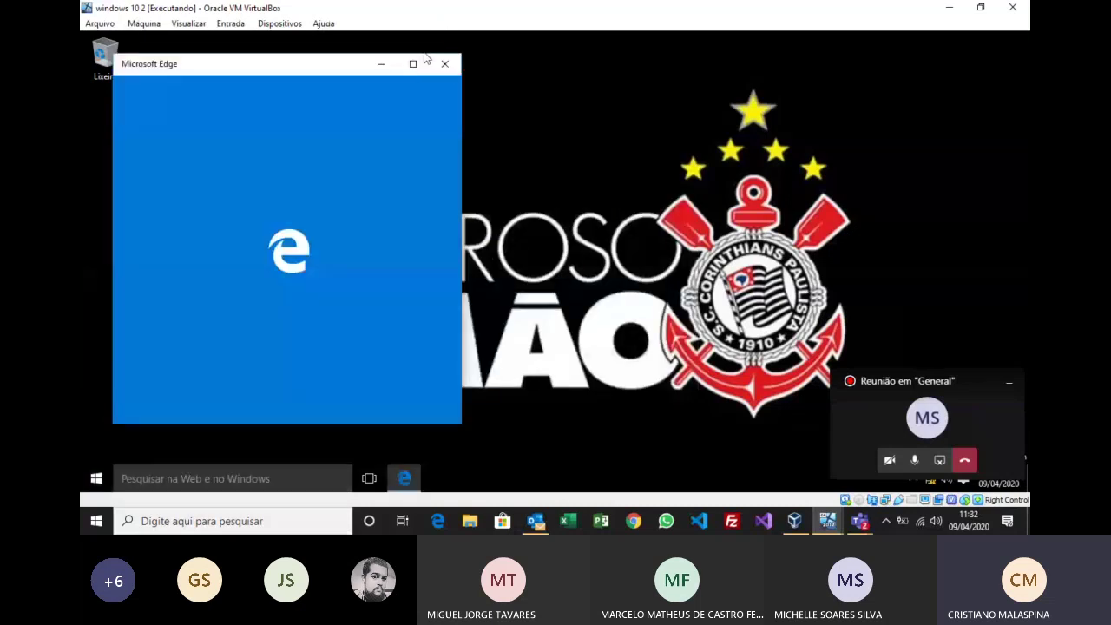
{"action": "left_click", "coordinate": [414, 64]}
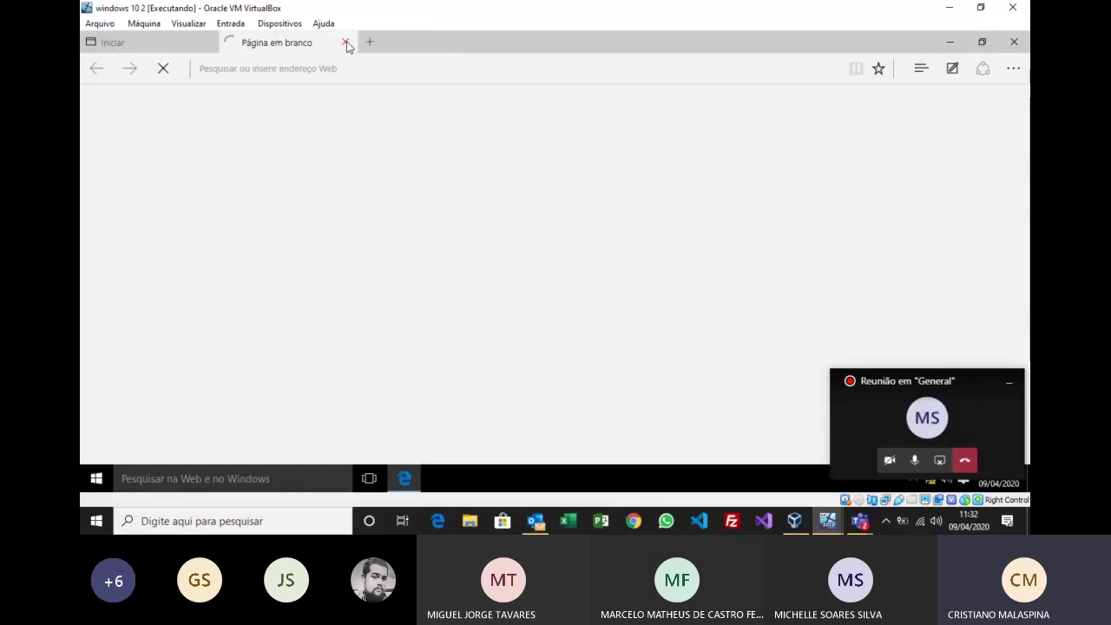
{"action": "left_click", "coordinate": [349, 43]}
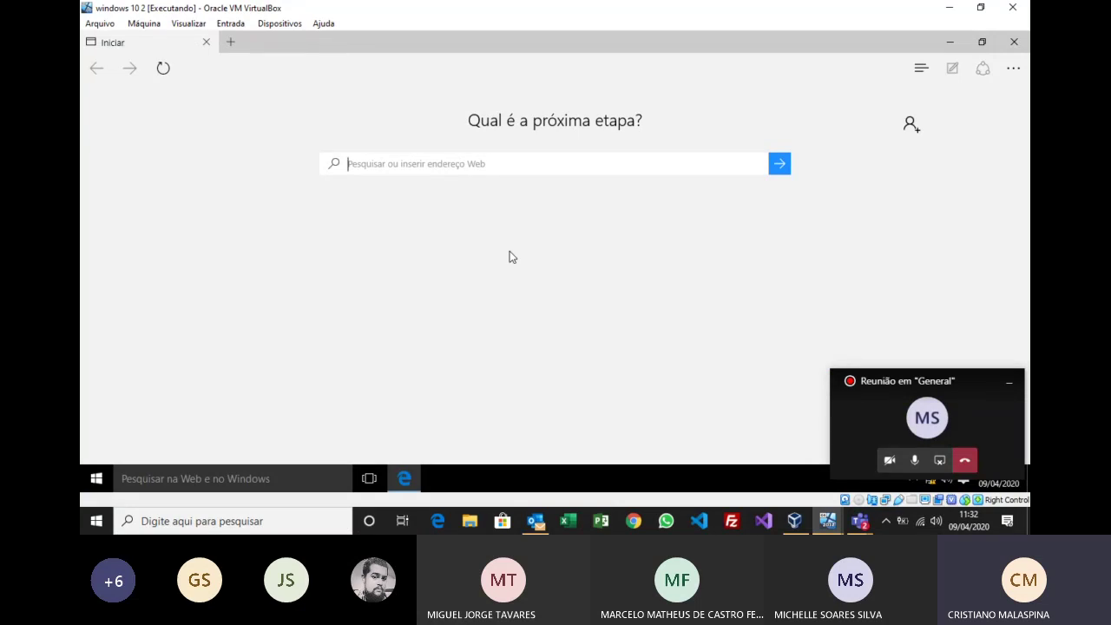
{"action": "type", "text": "\\servidor"}
{"action": "key", "text": "Return"}
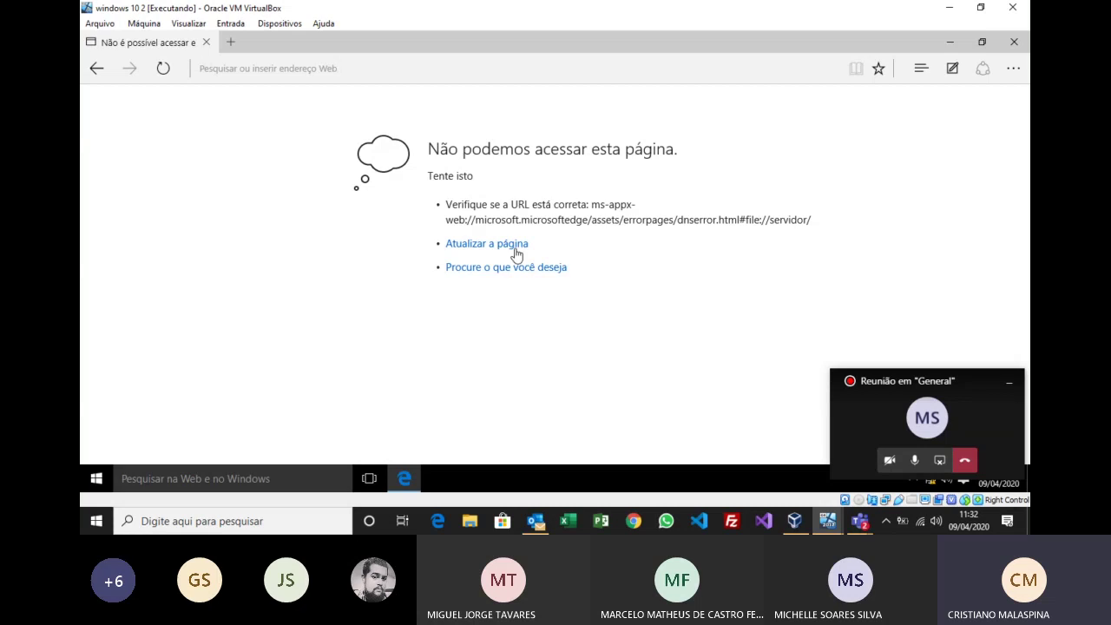
Step: Re-enter \\servidor in Edge's address bar; the page still cannot be reached
{"action": "left_click", "coordinate": [330, 71]}
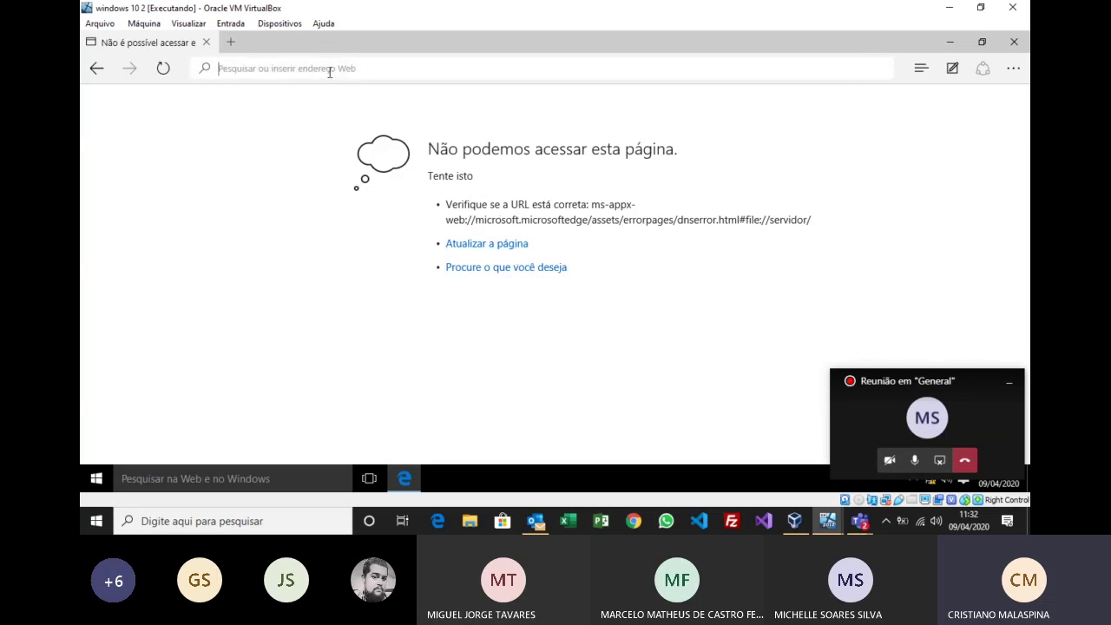
{"action": "type", "text": "\\servidor"}
{"action": "key", "text": "Return"}
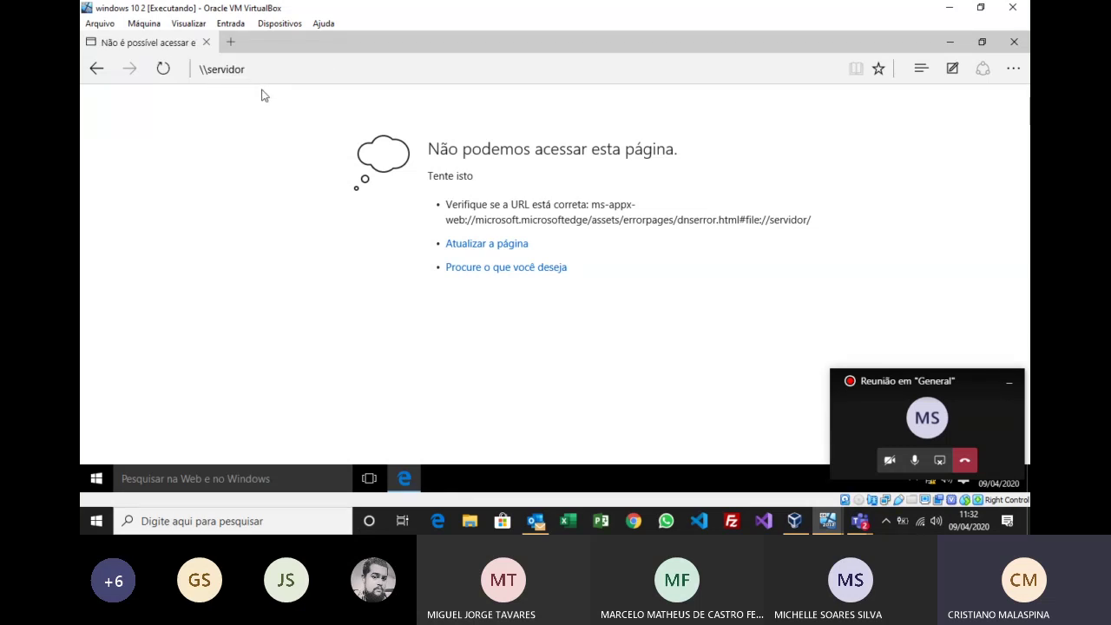
{"action": "left_click", "coordinate": [828, 521]}
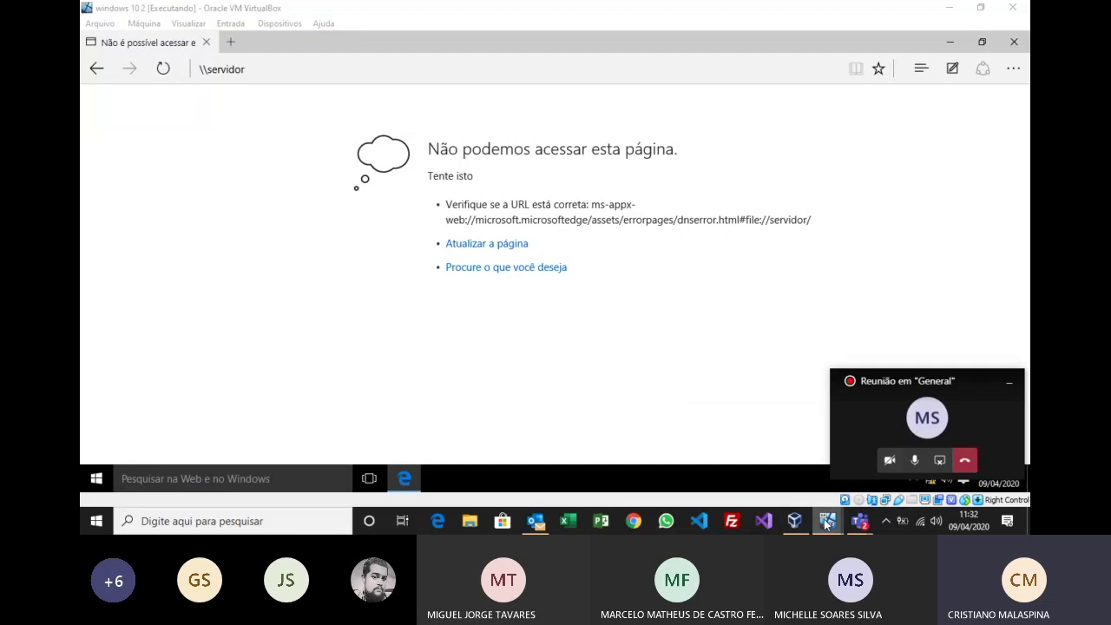
{"action": "left_click", "coordinate": [870, 466]}
Step: On server 2012 senac, launch Adicionar funções e recursos from the Server Manager dashboard
{"action": "left_click", "coordinate": [827, 519]}
{"action": "left_click", "coordinate": [748, 456]}
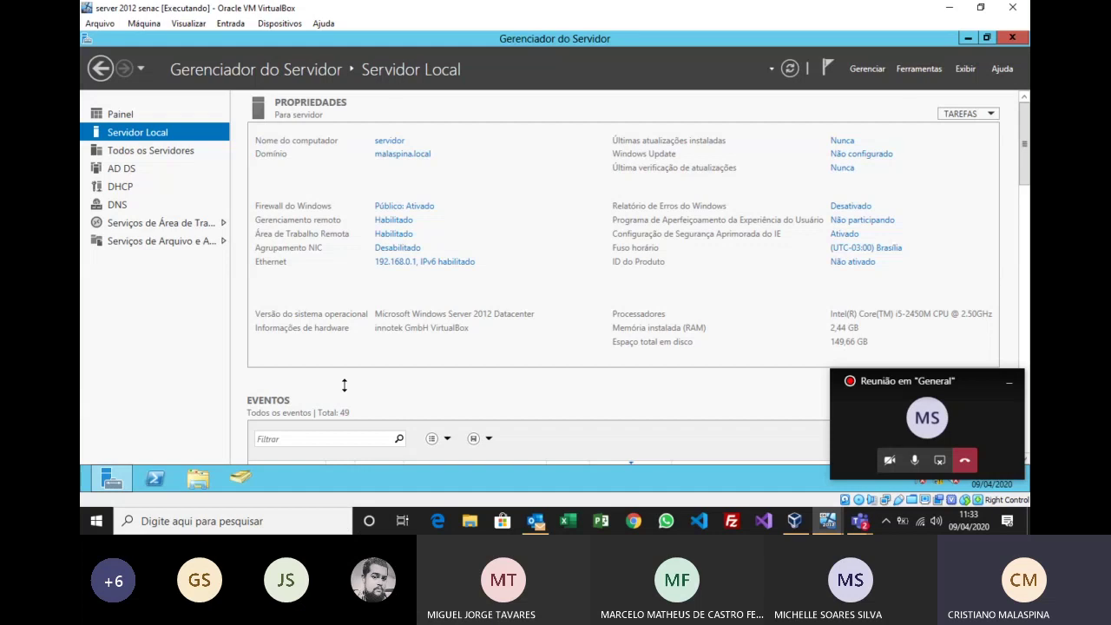
{"action": "left_click", "coordinate": [119, 113]}
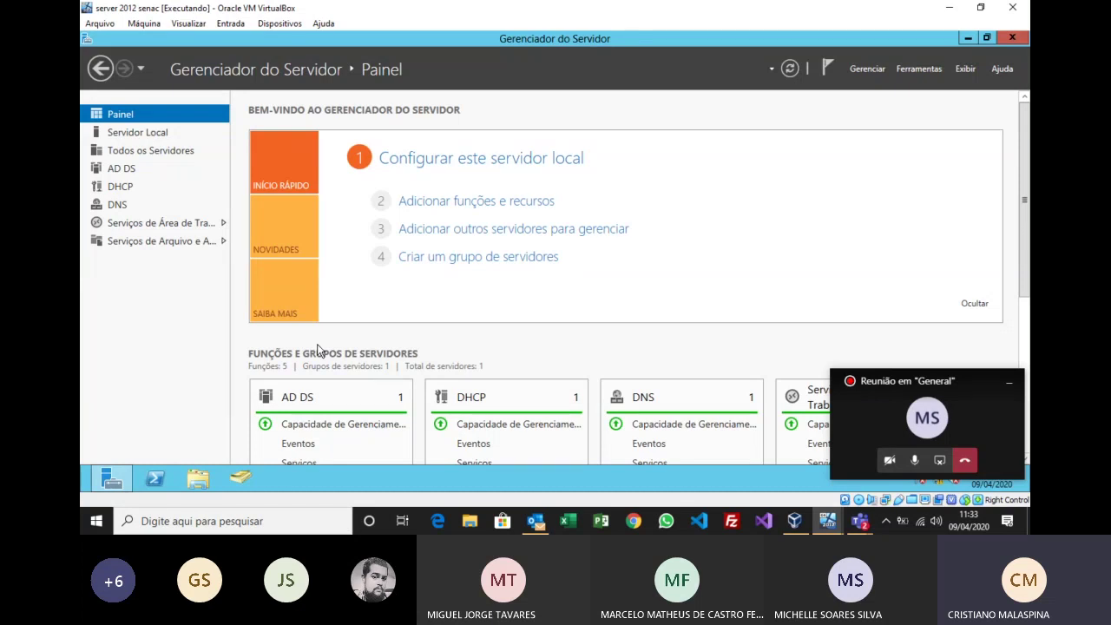
{"action": "left_click", "coordinate": [489, 201]}
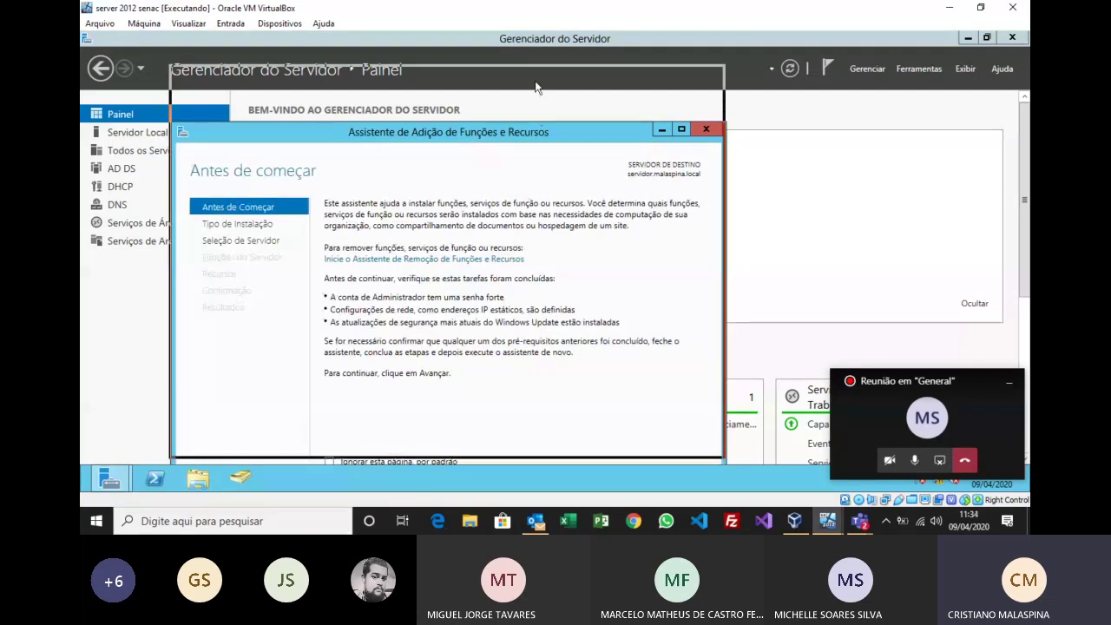
Step: Keep role-based installation on this server and select Servidor Web (IIS) with its required features
{"action": "left_click", "coordinate": [546, 439]}
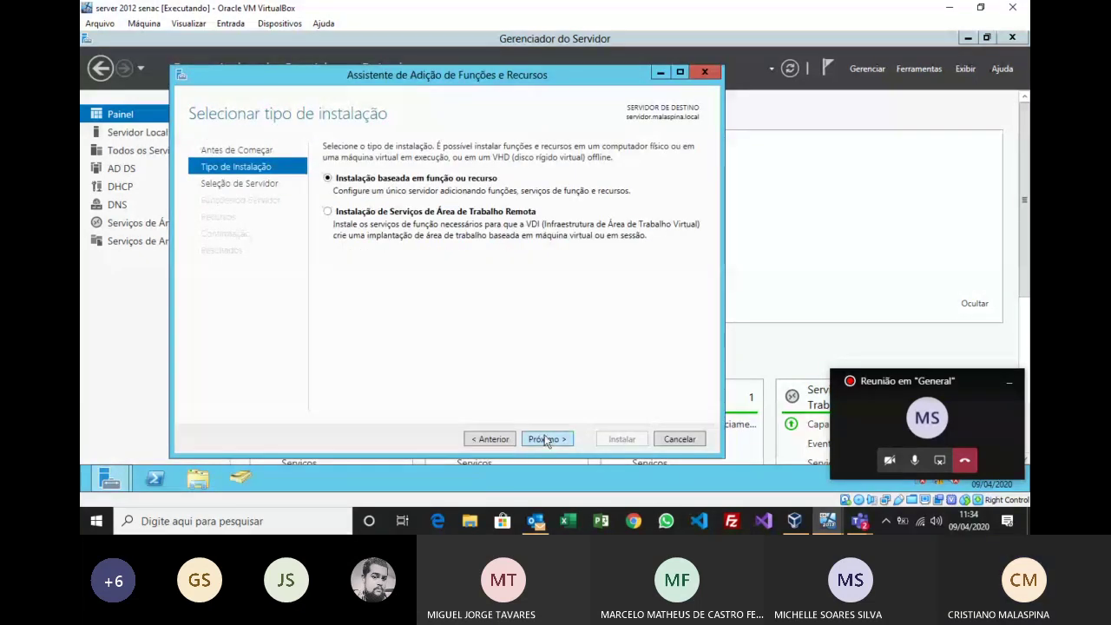
{"action": "left_click", "coordinate": [545, 439]}
{"action": "left_click", "coordinate": [546, 439]}
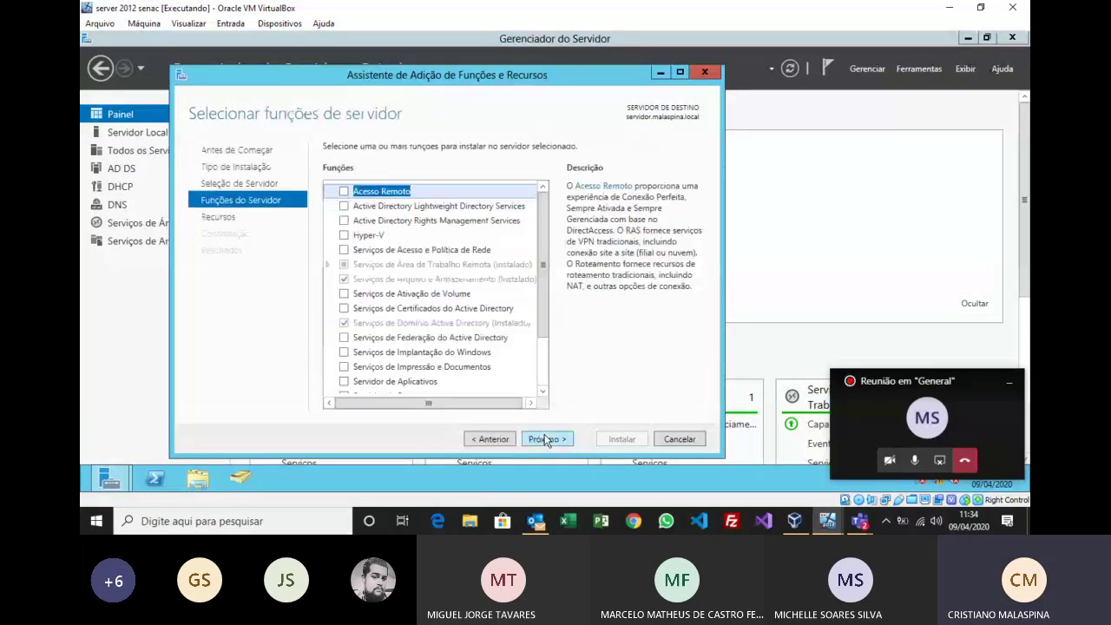
{"action": "scroll", "coordinate": [547, 277], "scroll_direction": "down", "scroll_amount": 2}
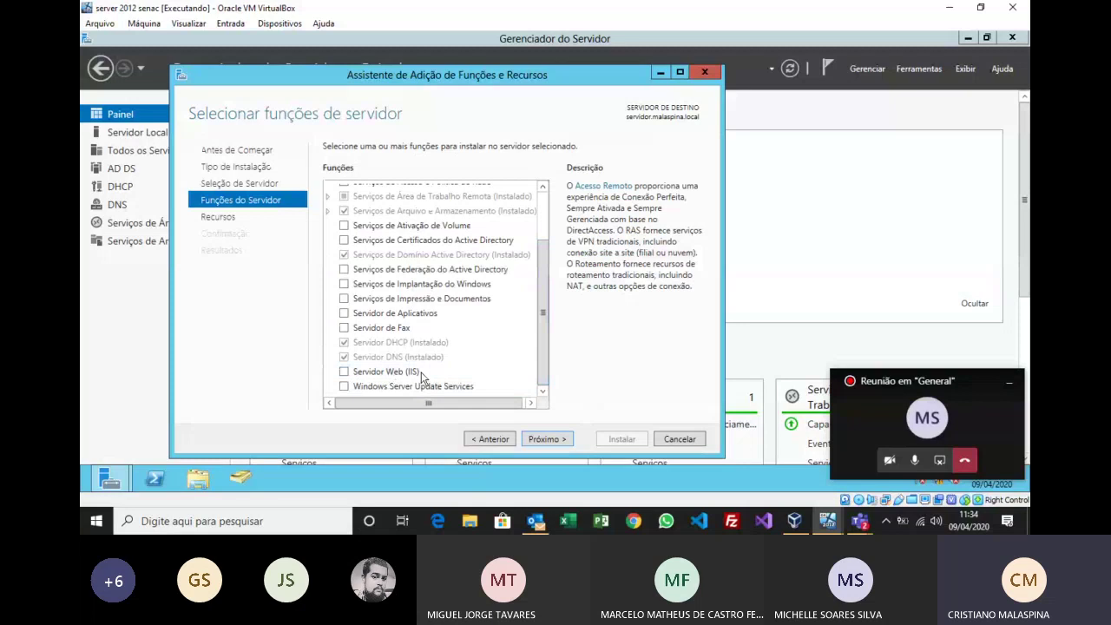
{"action": "left_click", "coordinate": [345, 372]}
{"action": "left_click", "coordinate": [479, 384]}
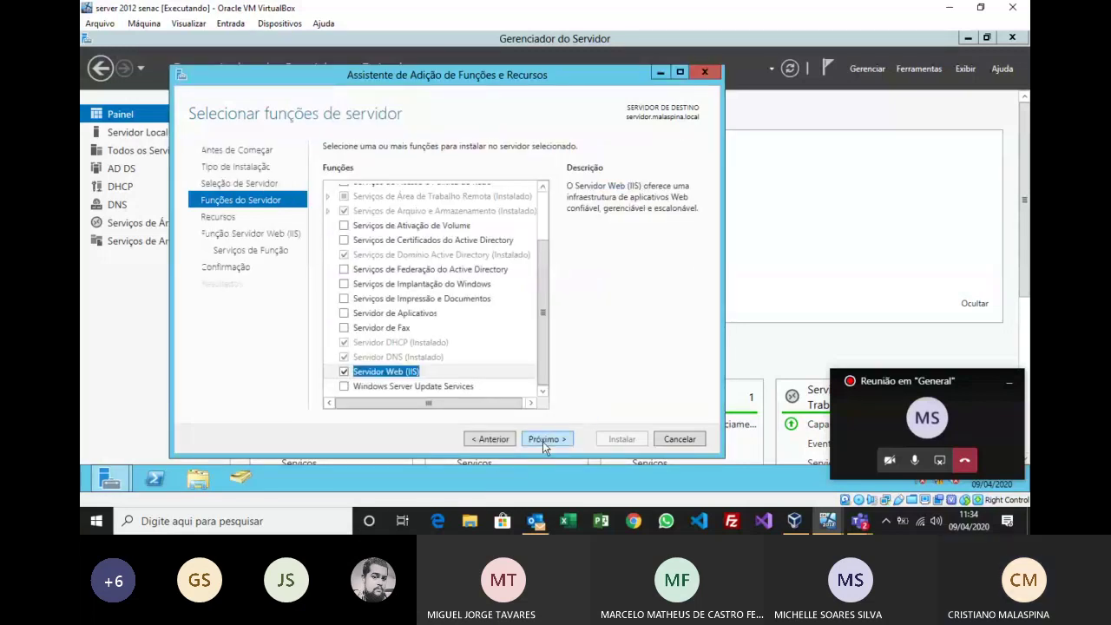
{"action": "left_click", "coordinate": [544, 440]}
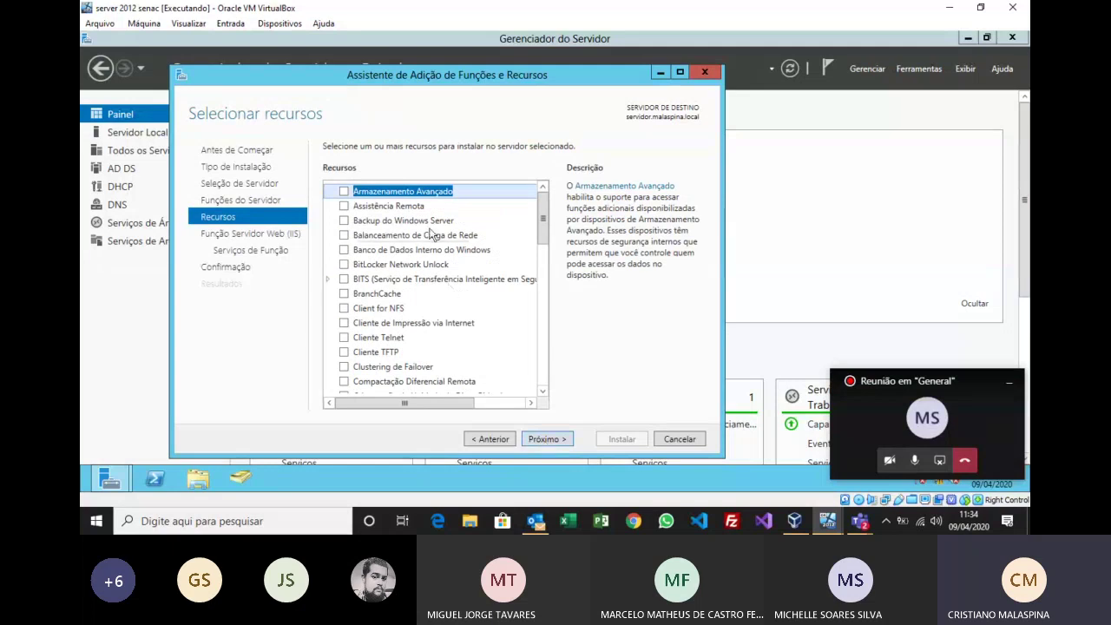
Step: Move past features and the web server page, review IIS role services, and reach confirmation
{"action": "left_click_drag", "start_coordinate": [543, 236], "coordinate": [555, 387]}
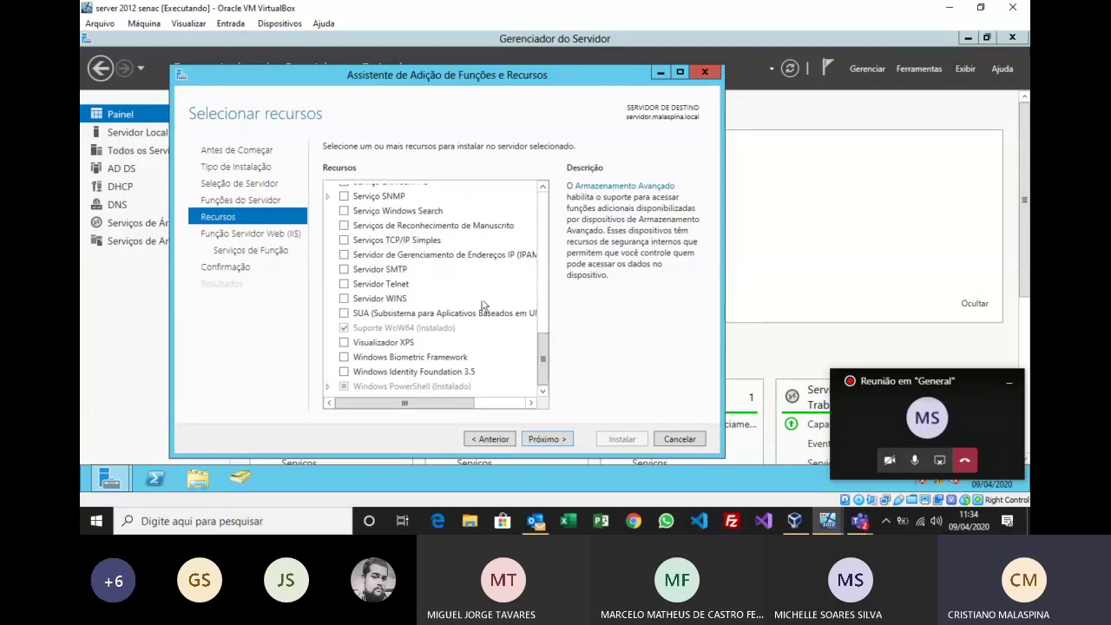
{"action": "left_click", "coordinate": [544, 438]}
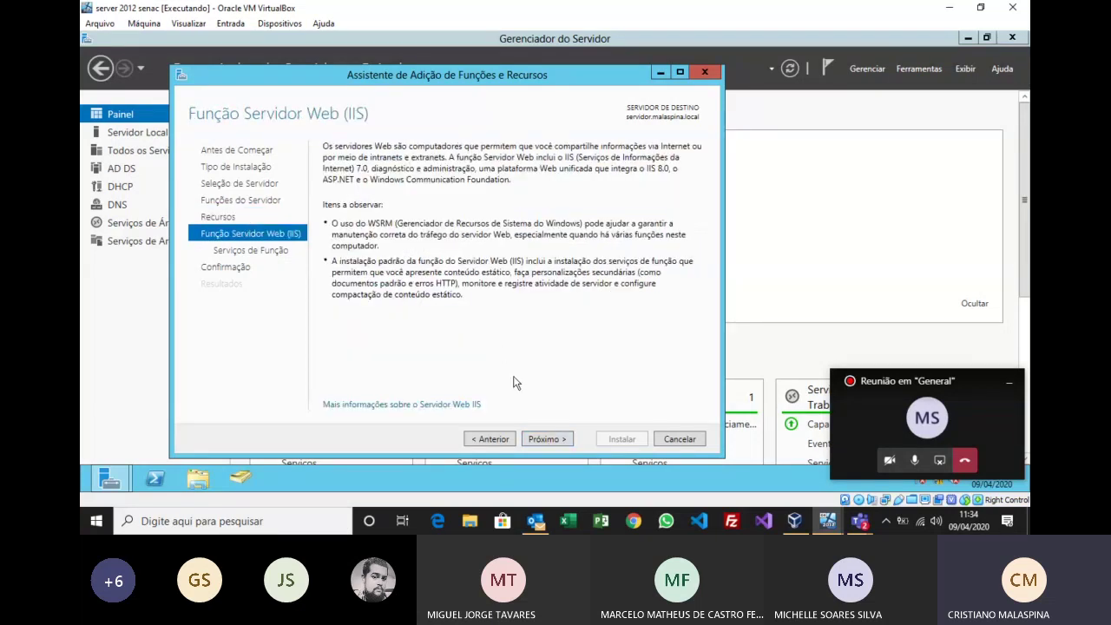
{"action": "left_click", "coordinate": [551, 439]}
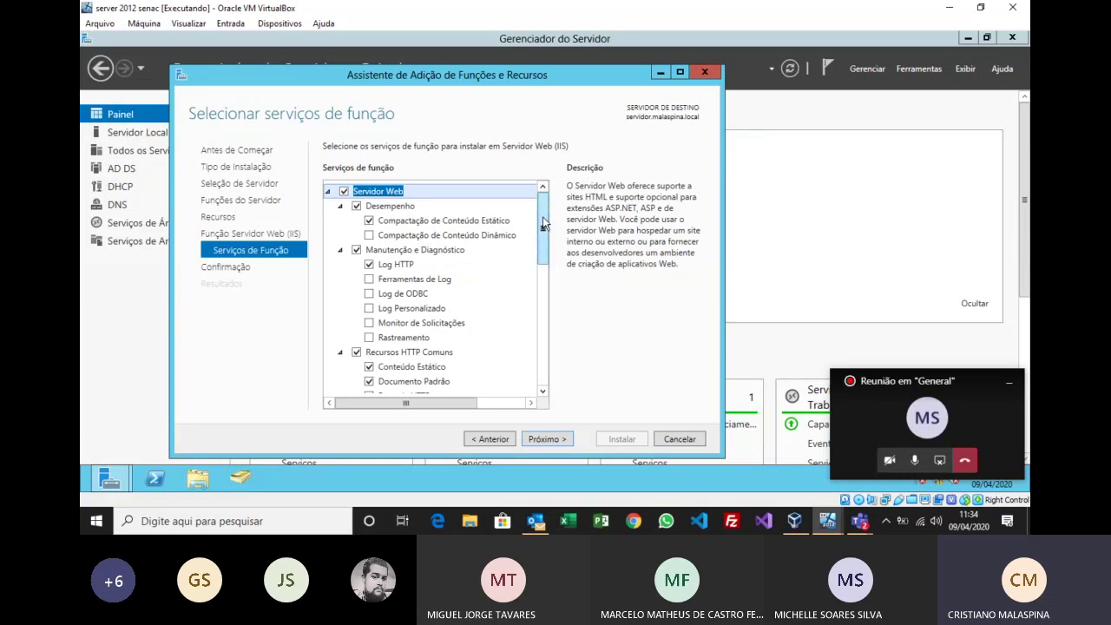
{"action": "left_click_drag", "start_coordinate": [544, 224], "coordinate": [539, 351]}
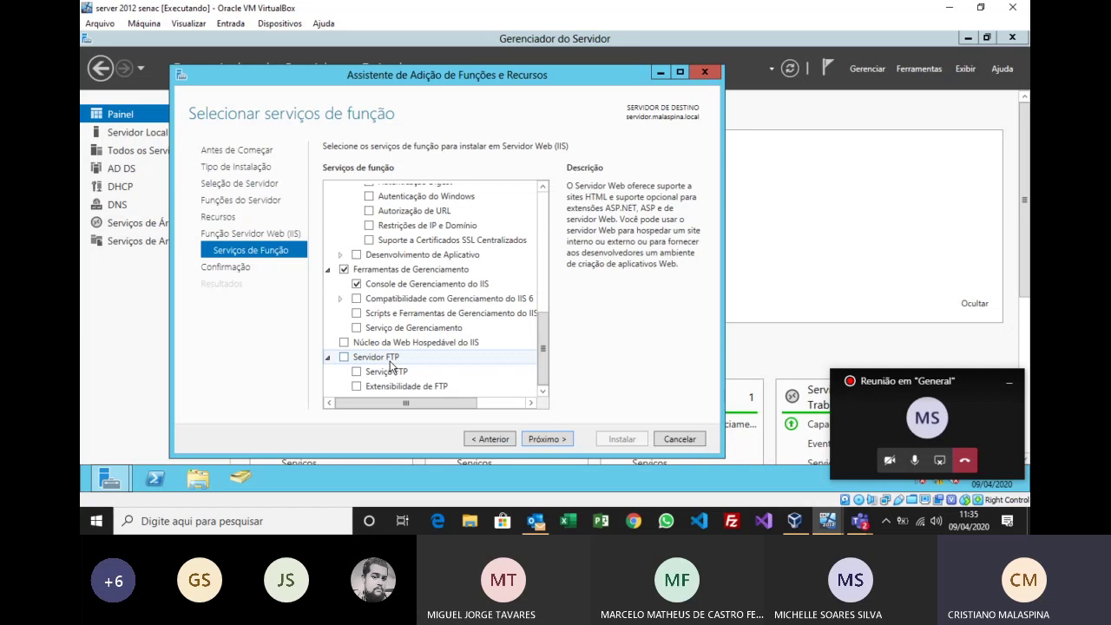
{"action": "left_click", "coordinate": [561, 442]}
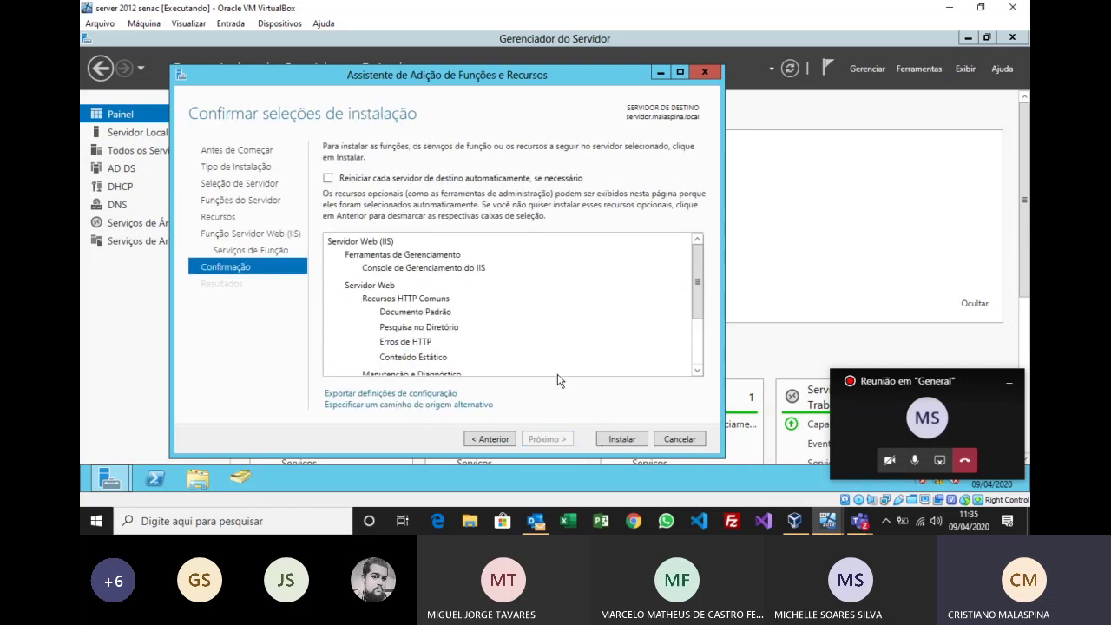
Step: Enable automatic restart of the destination server, confirm with Sim, and begin the IIS installation
{"action": "left_click", "coordinate": [328, 178]}
{"action": "left_click", "coordinate": [600, 308]}
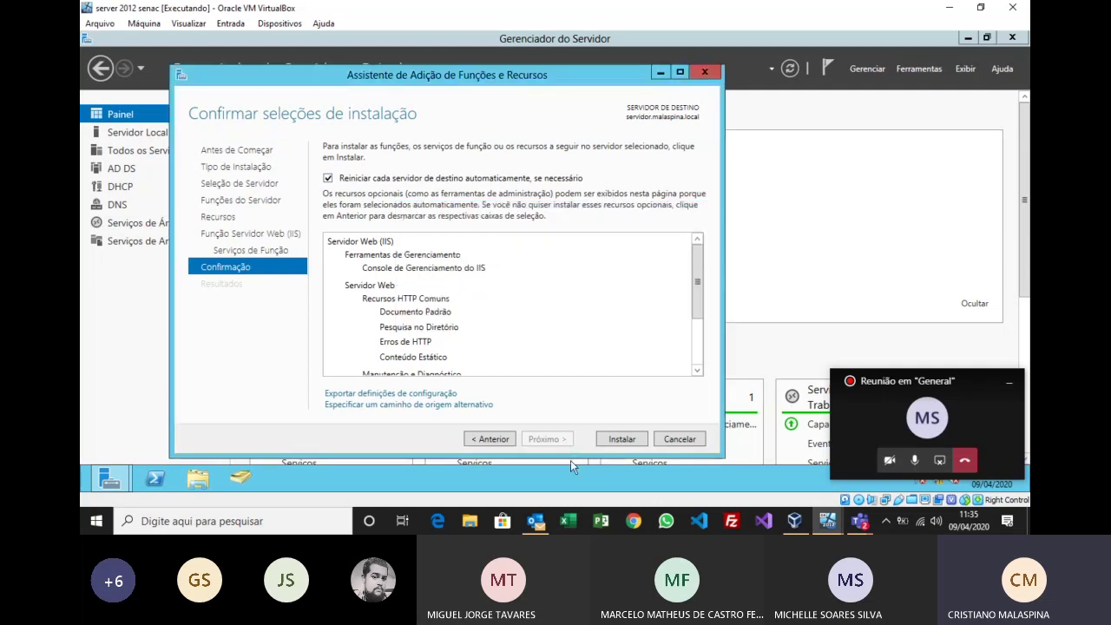
{"action": "left_click", "coordinate": [620, 441]}
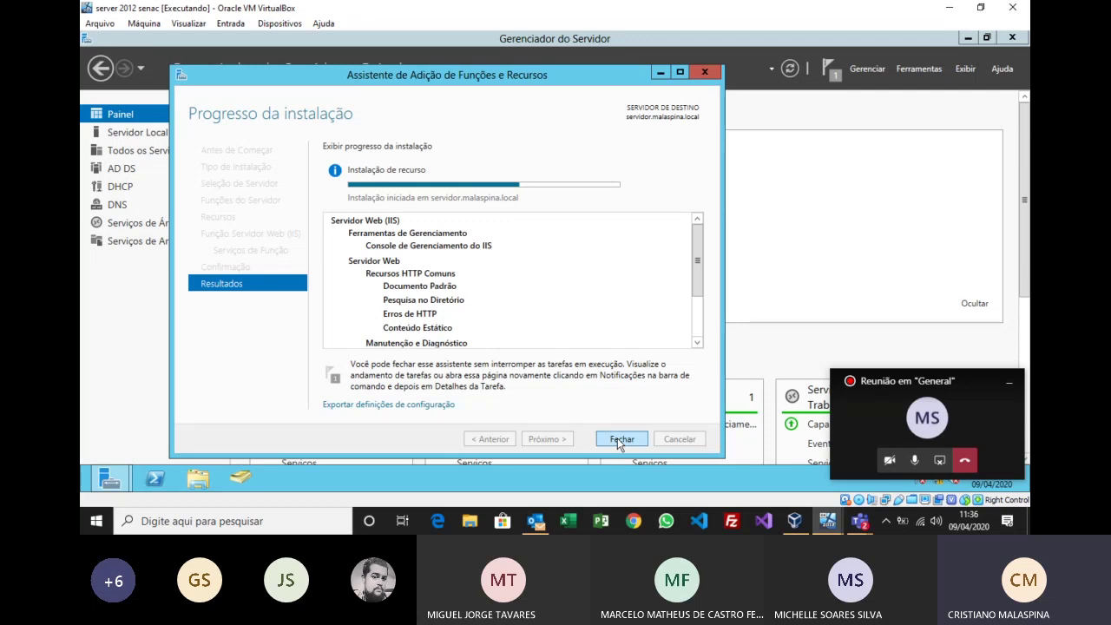
{"action": "mouse_move", "coordinate": [827, 521]}
Step: Browse File Explorer to C:\inetpub\wwwroot to see IIS's default site files, then minimize it
{"action": "left_click", "coordinate": [198, 478]}
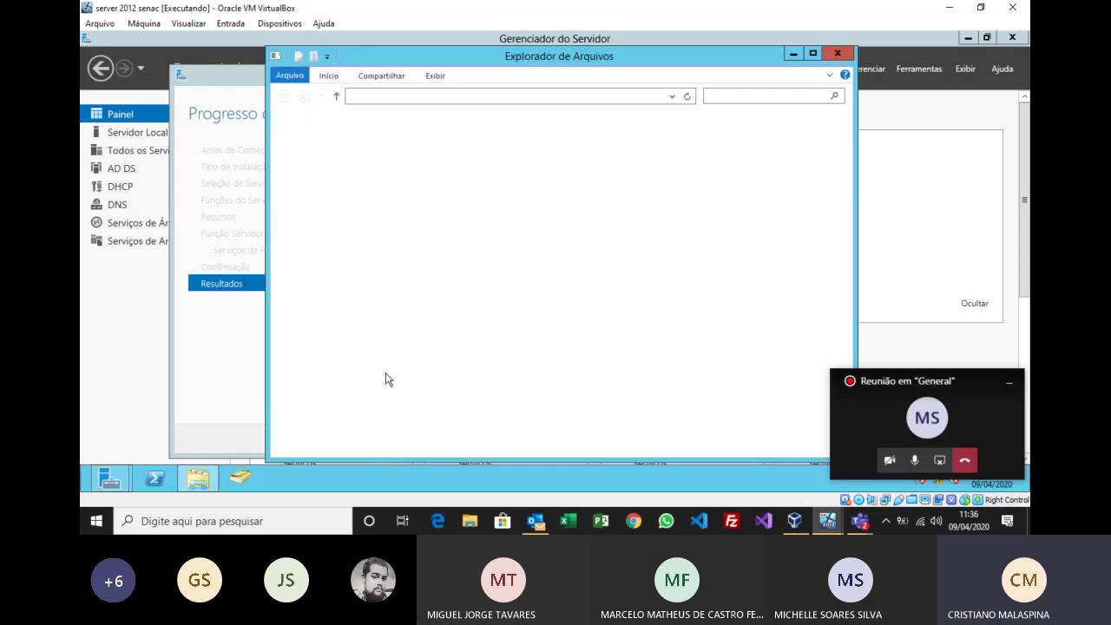
{"action": "left_click", "coordinate": [323, 284]}
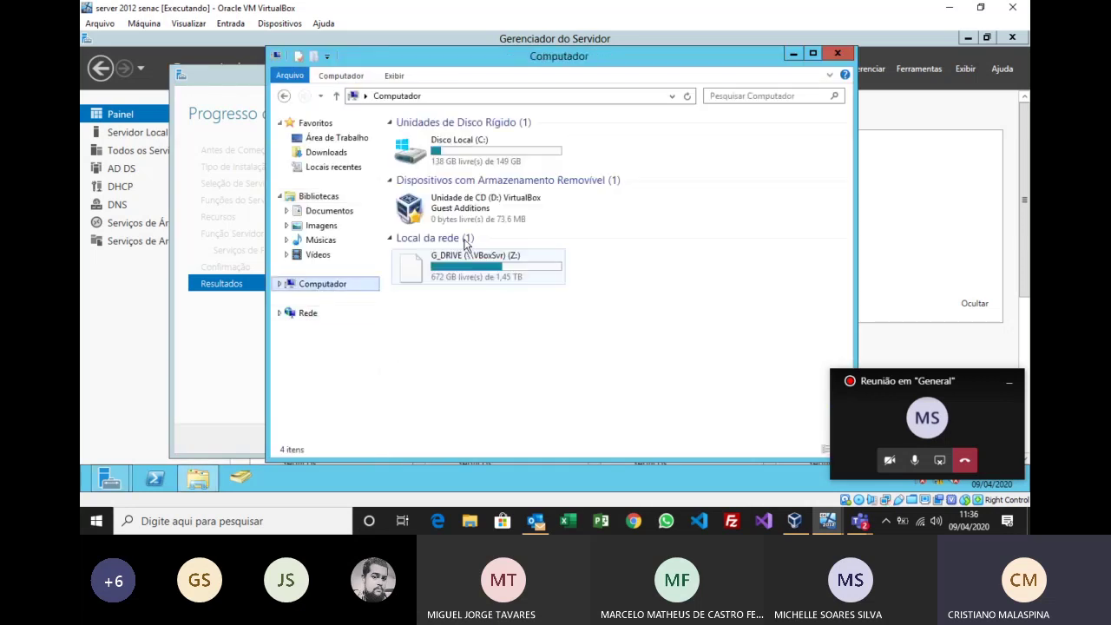
{"action": "double_click", "coordinate": [469, 149]}
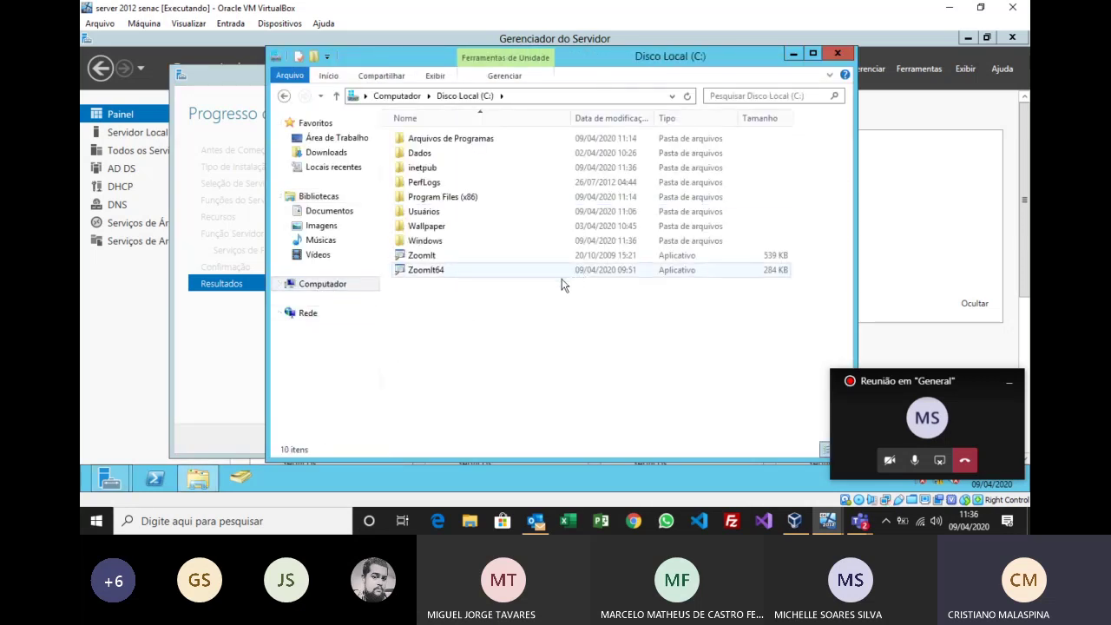
{"action": "left_click", "coordinate": [424, 169]}
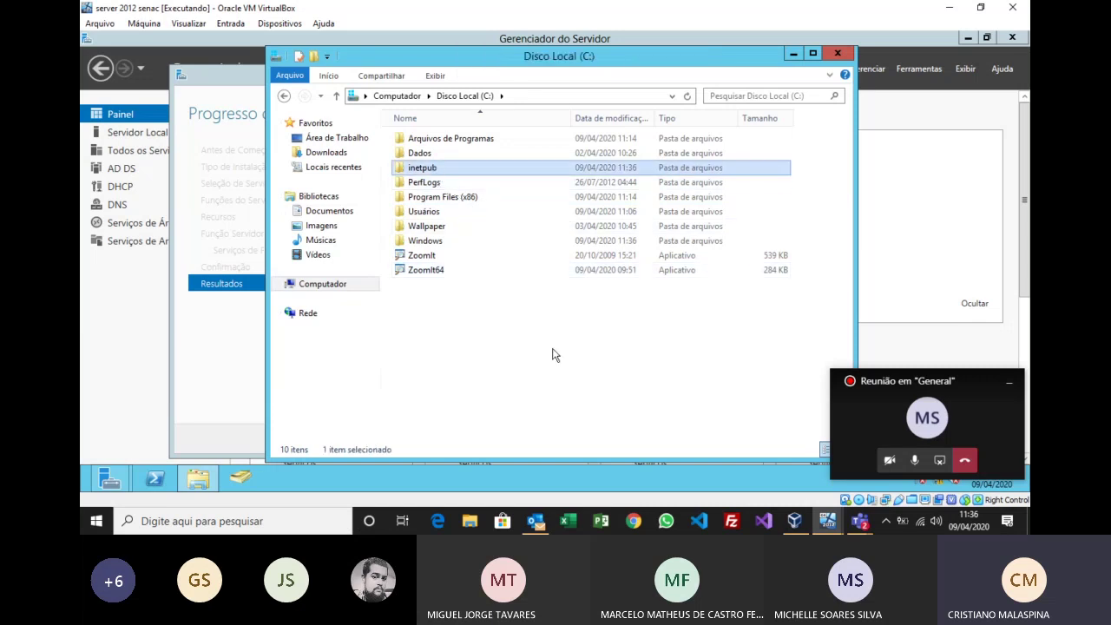
{"action": "double_click", "coordinate": [435, 171]}
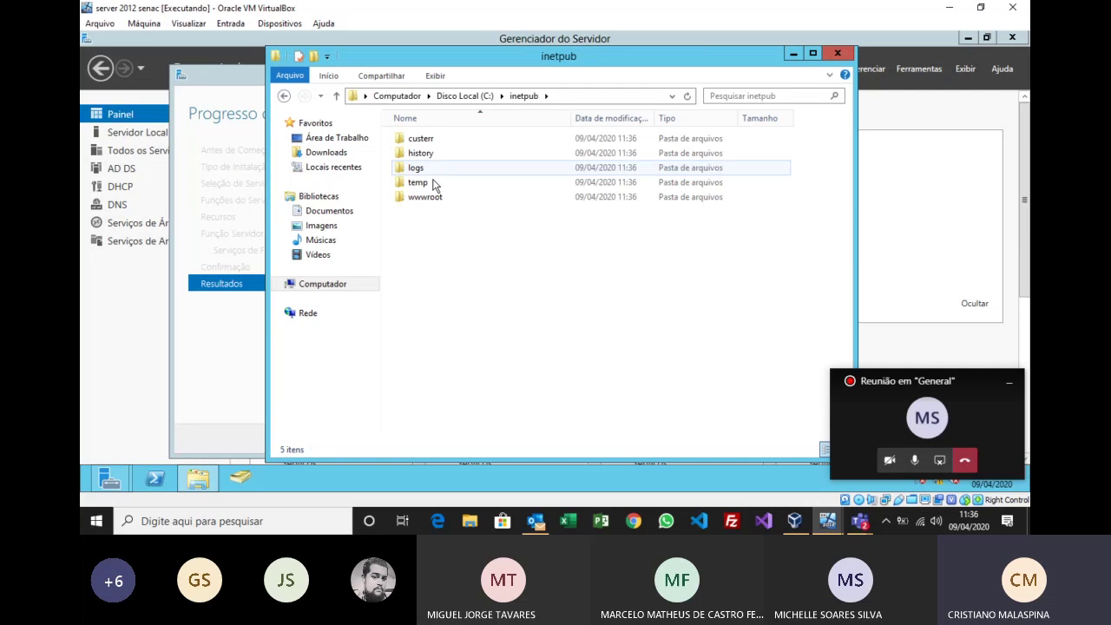
{"action": "double_click", "coordinate": [429, 199]}
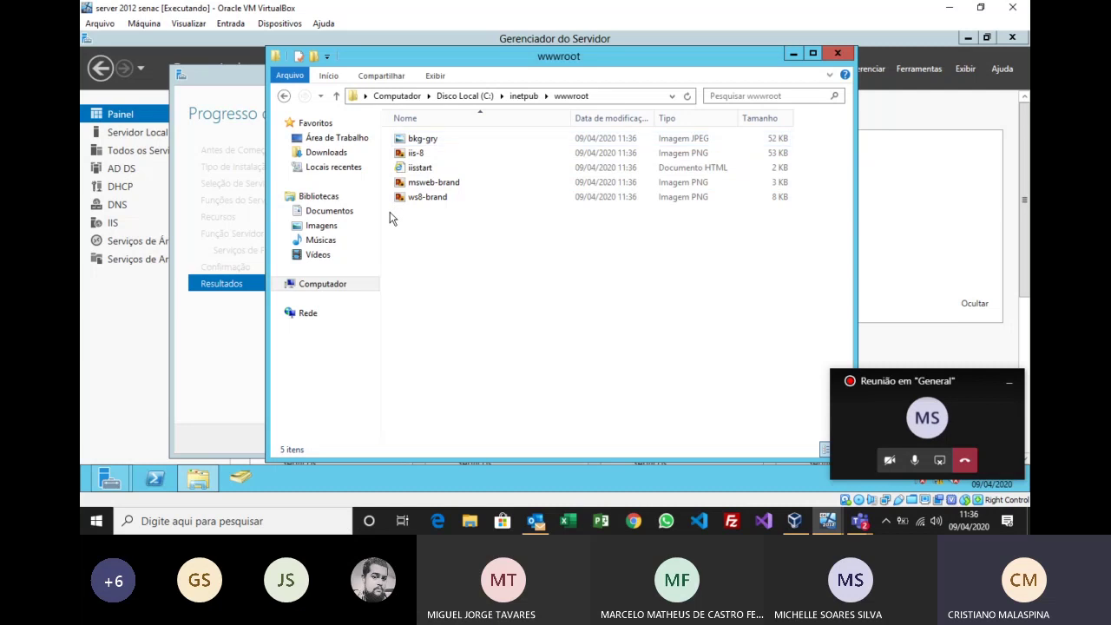
{"action": "left_click", "coordinate": [794, 53]}
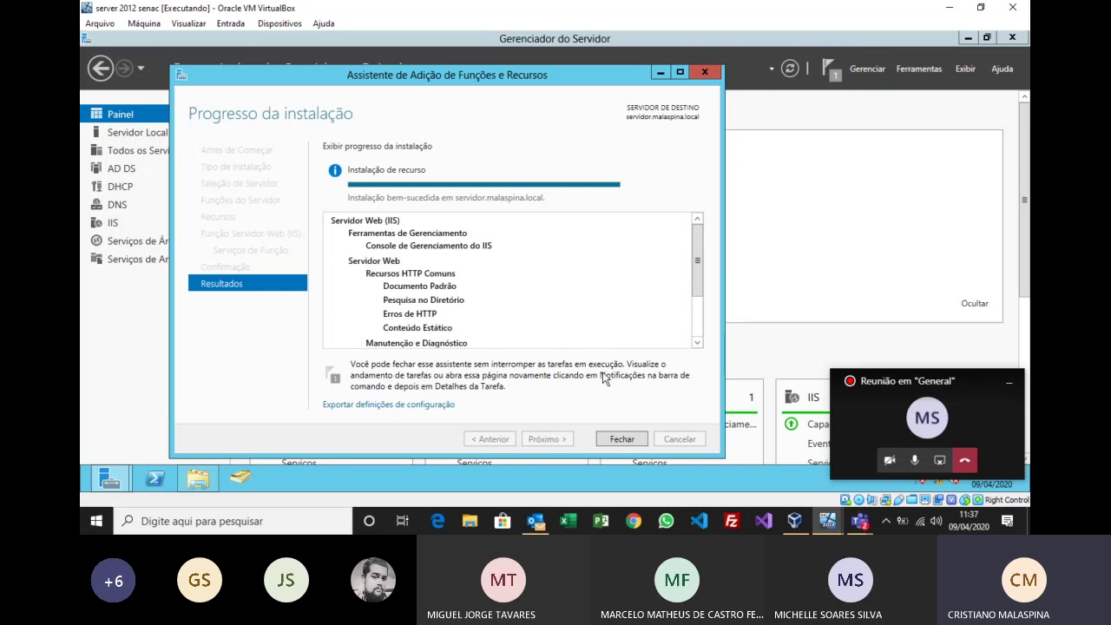
Step: Close the finished wizard and Server Manager, relaunch Server Manager, and show the Start screen
{"action": "left_click", "coordinate": [621, 441]}
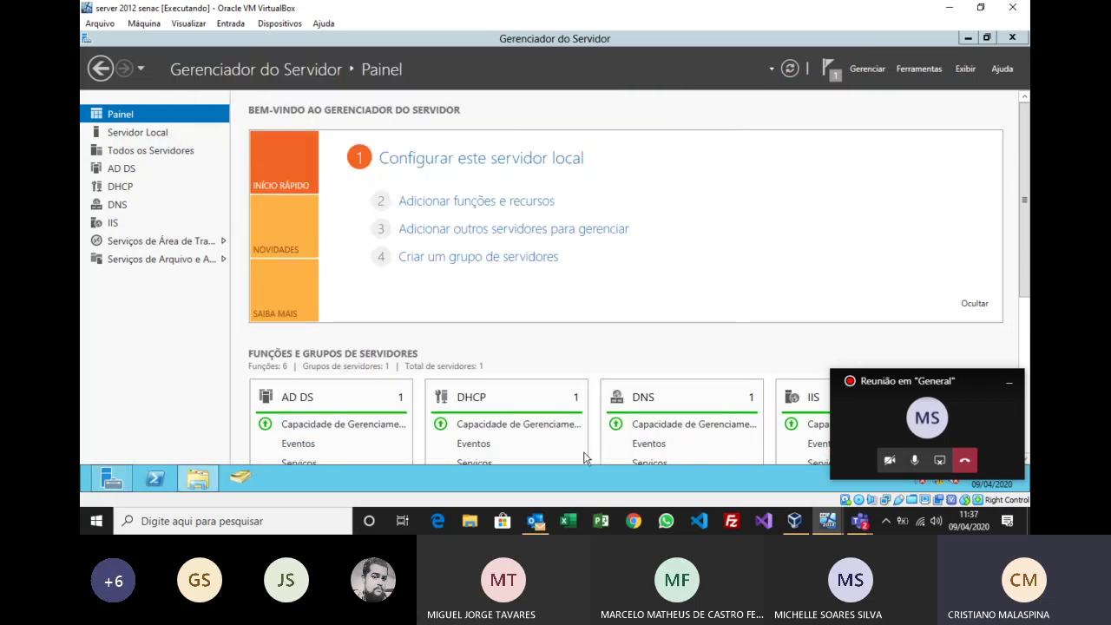
{"action": "left_click", "coordinate": [1012, 37]}
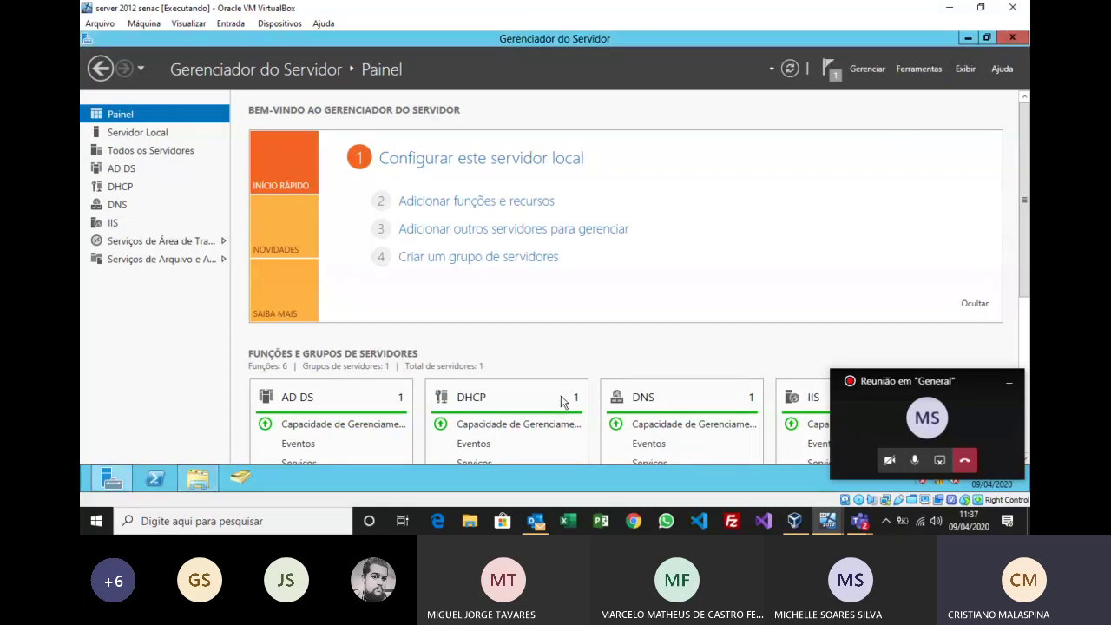
{"action": "left_click", "coordinate": [111, 479]}
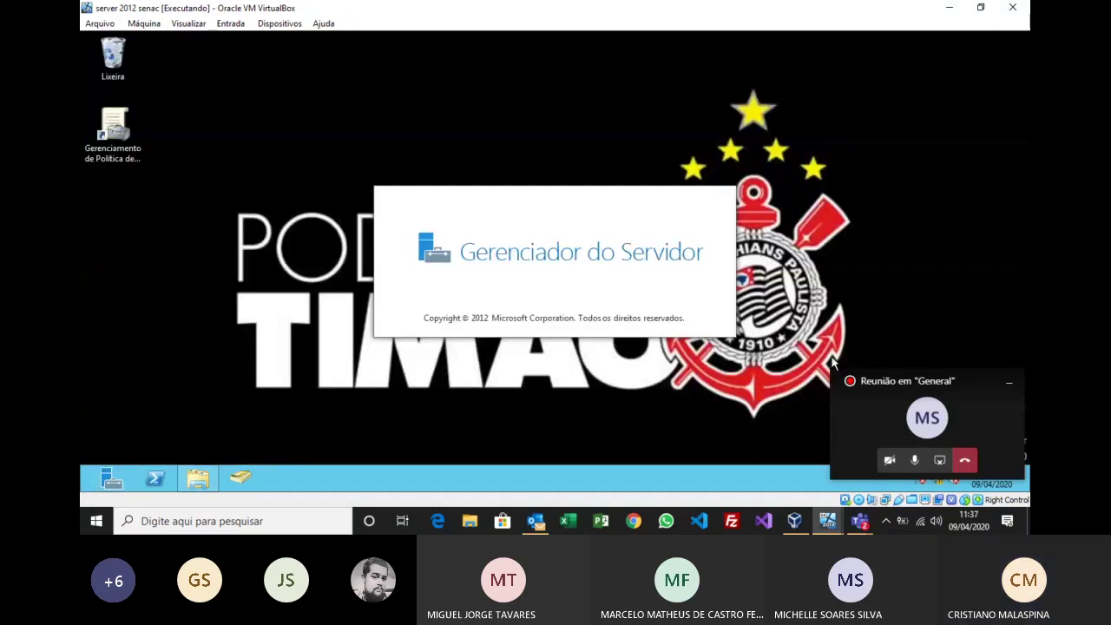
{"action": "key", "text": "super"}
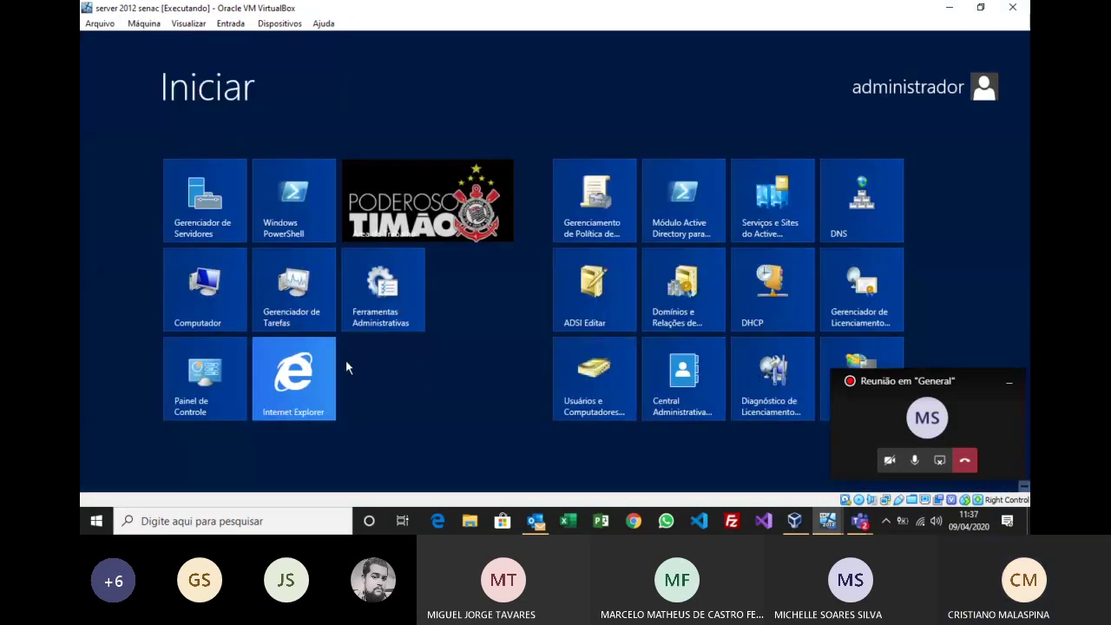
{"action": "left_click", "coordinate": [383, 301]}
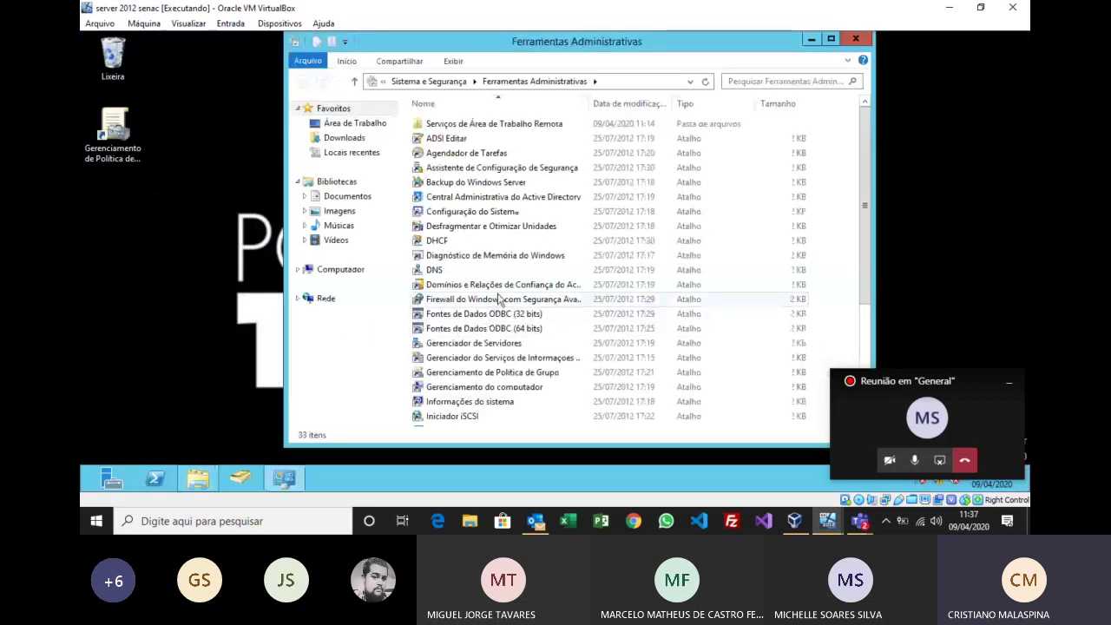
{"action": "scroll", "coordinate": [500, 292], "scroll_direction": "down", "scroll_amount": 3}
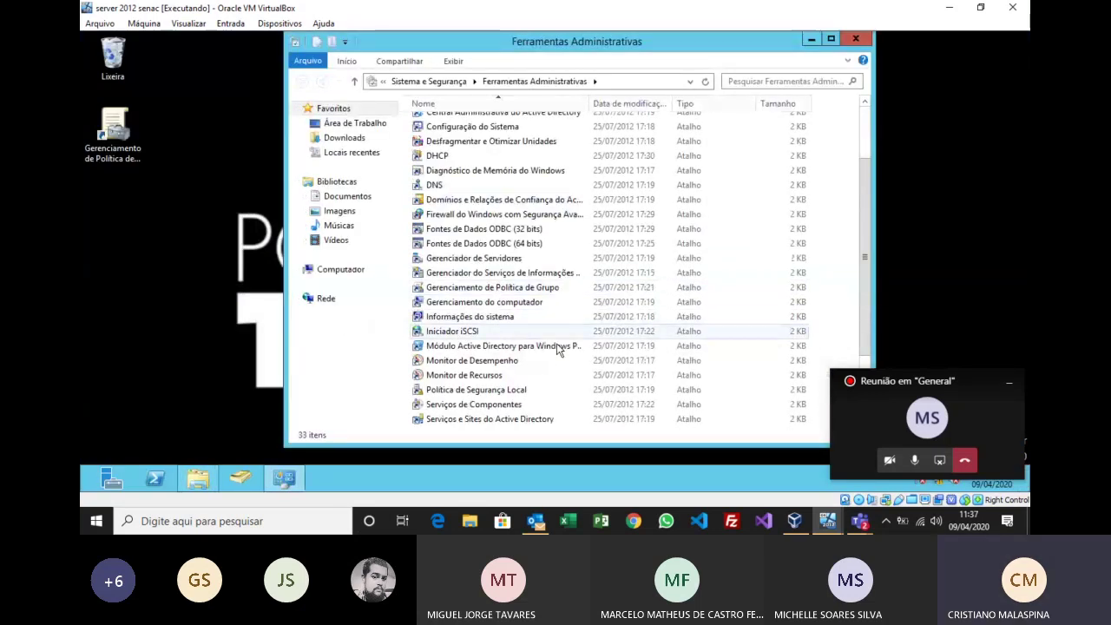
{"action": "scroll", "coordinate": [560, 352], "scroll_direction": "down", "scroll_amount": 1}
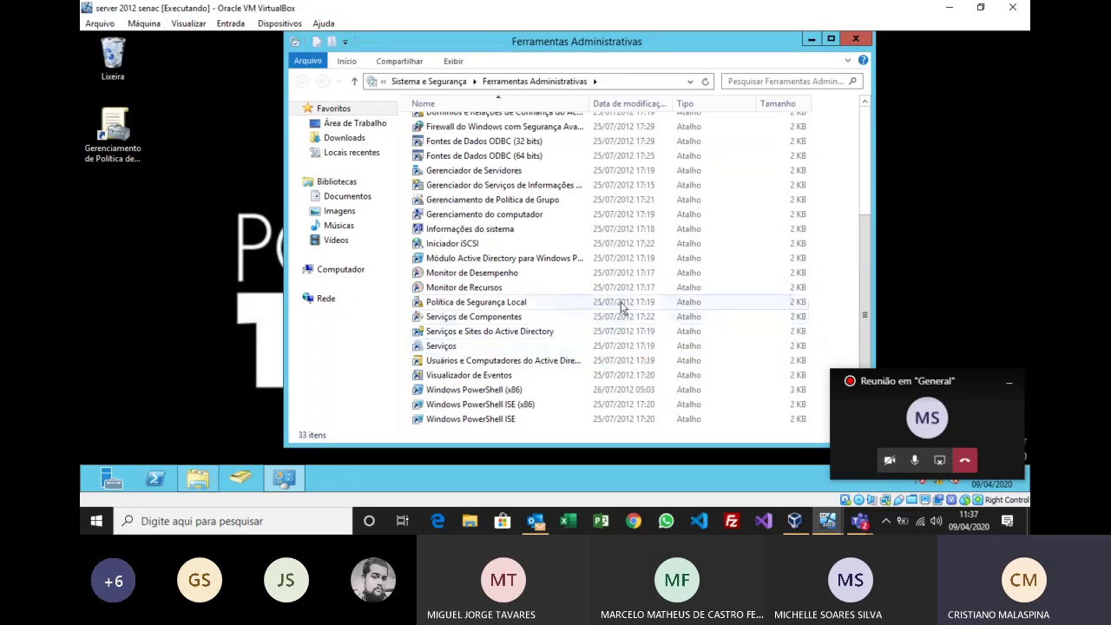
{"action": "scroll", "coordinate": [621, 304], "scroll_direction": "up", "scroll_amount": 1}
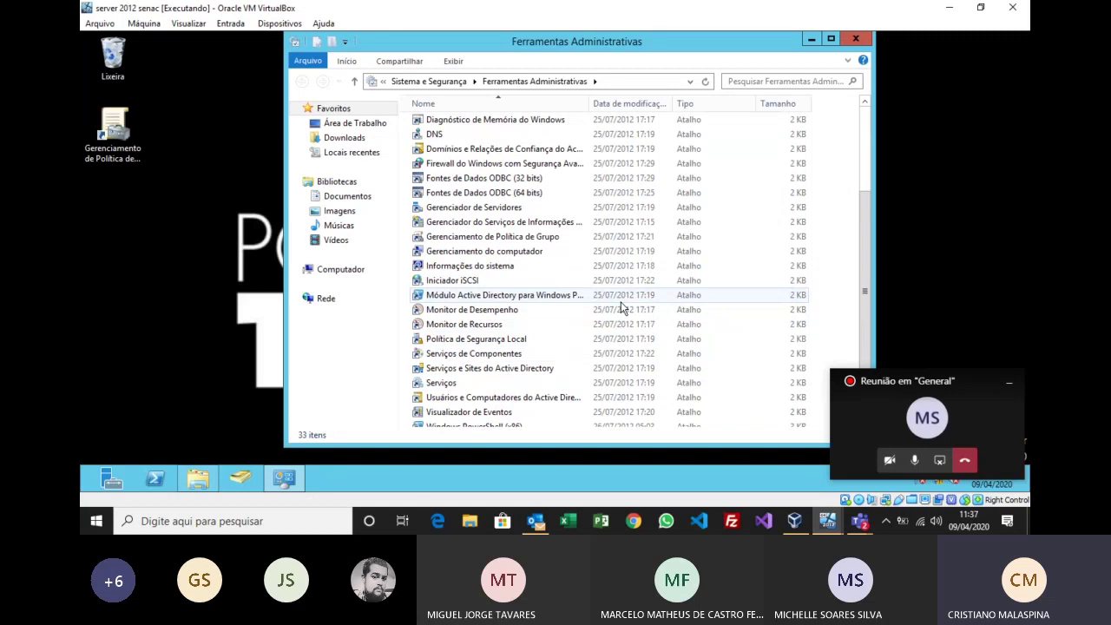
{"action": "scroll", "coordinate": [621, 305], "scroll_direction": "up", "scroll_amount": 1}
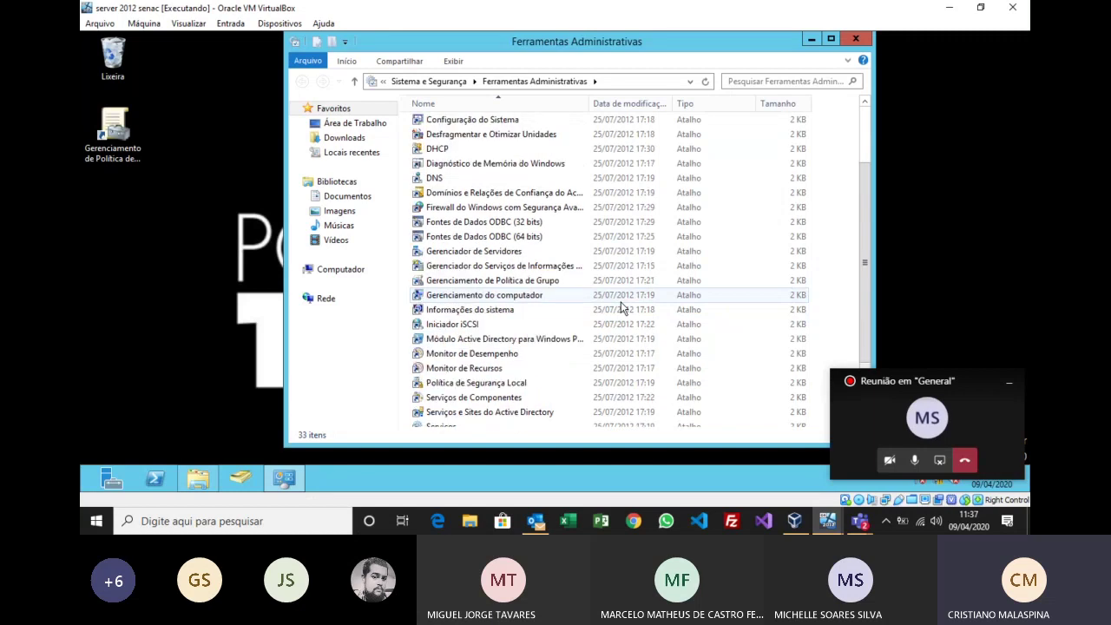
{"action": "scroll", "coordinate": [620, 304], "scroll_direction": "up", "scroll_amount": 2}
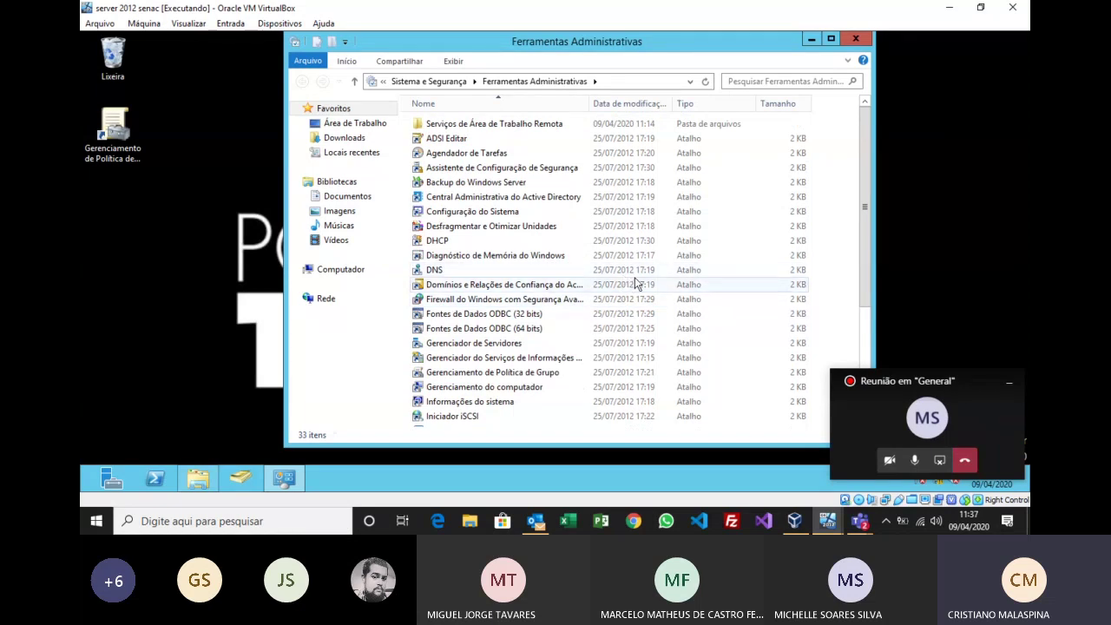
{"action": "scroll", "coordinate": [634, 277], "scroll_direction": "down", "scroll_amount": 1}
{"action": "scroll", "coordinate": [635, 277], "scroll_direction": "down", "scroll_amount": 1}
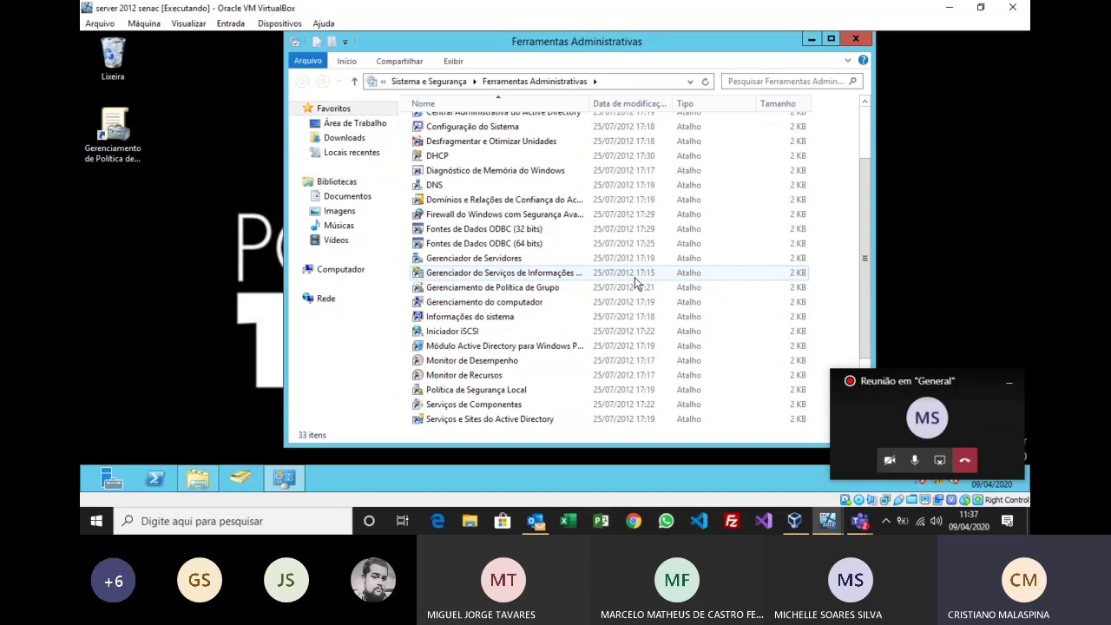
{"action": "scroll", "coordinate": [634, 277], "scroll_direction": "down", "scroll_amount": 1}
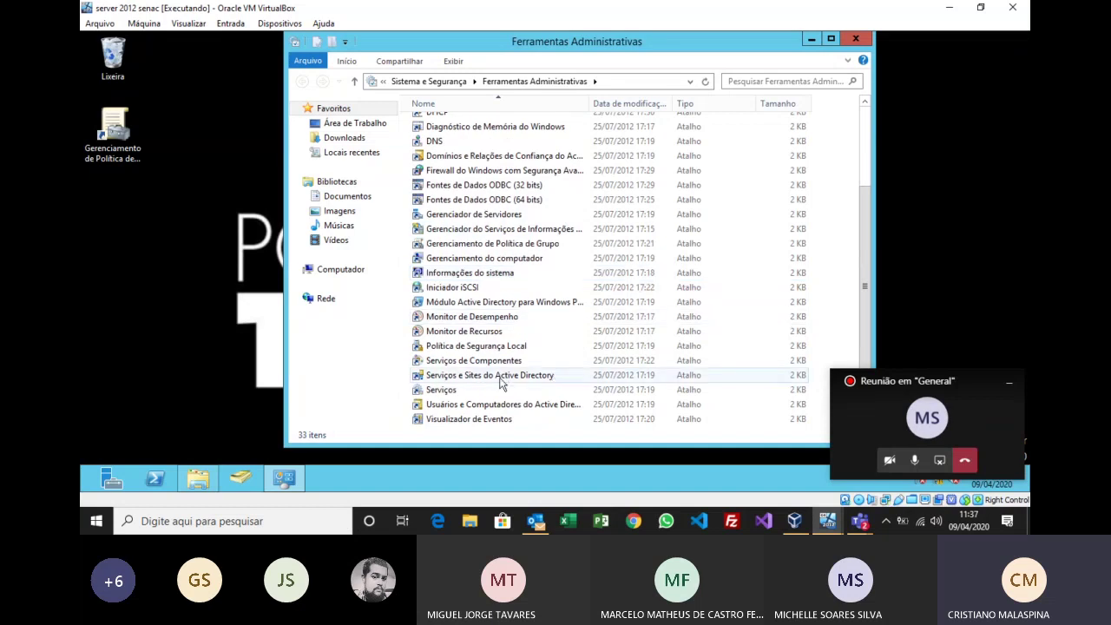
{"action": "scroll", "coordinate": [587, 365], "scroll_direction": "down", "scroll_amount": 1}
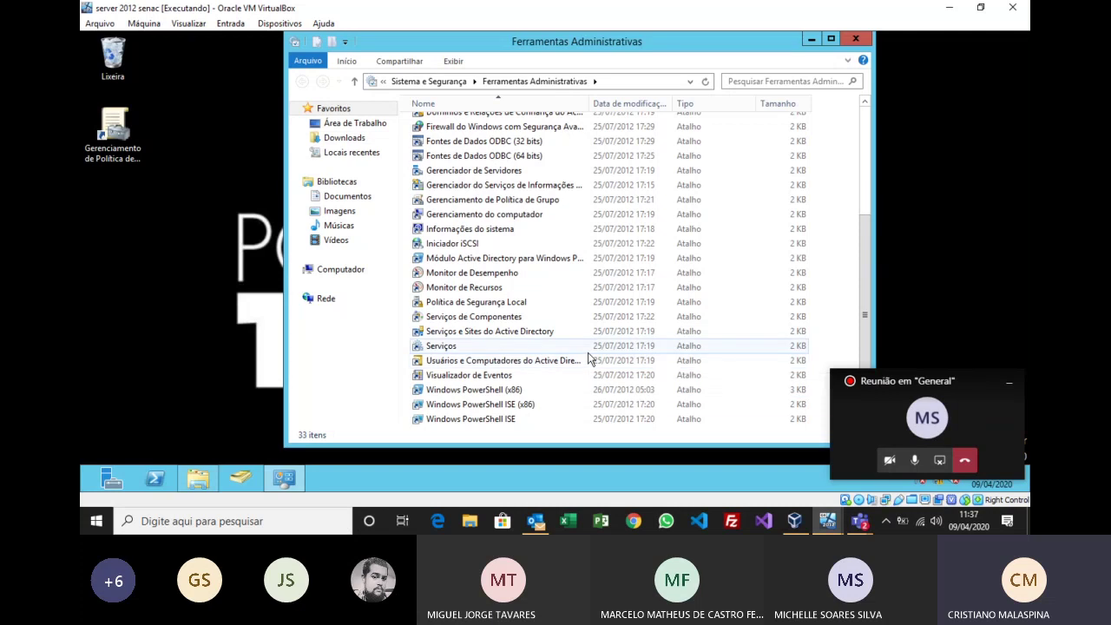
{"action": "double_click", "coordinate": [591, 103]}
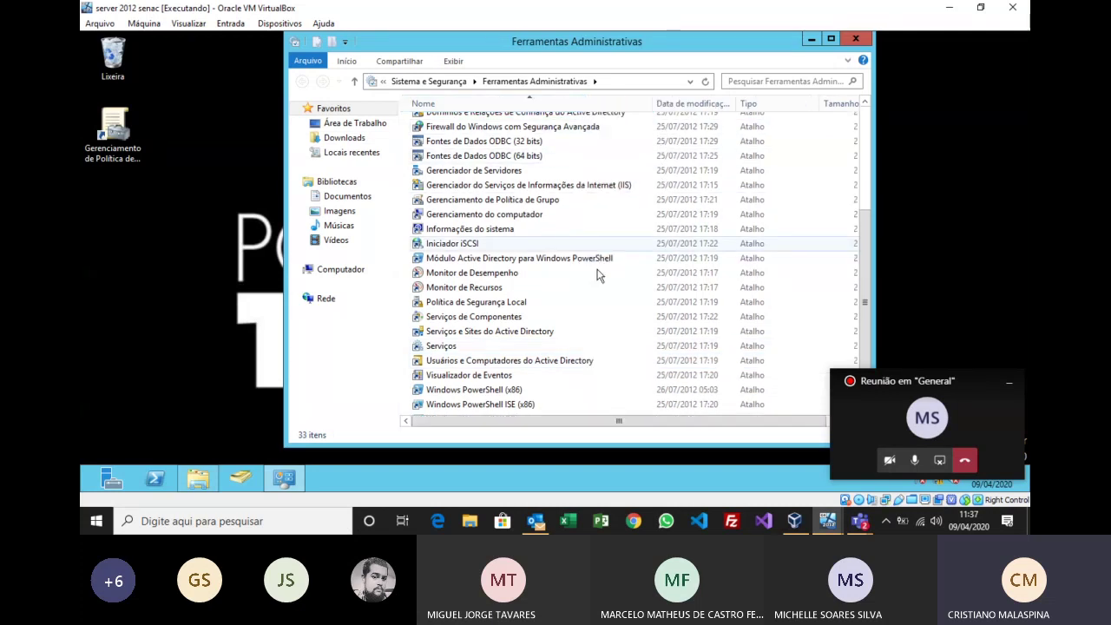
{"action": "scroll", "coordinate": [598, 275], "scroll_direction": "up", "scroll_amount": 3}
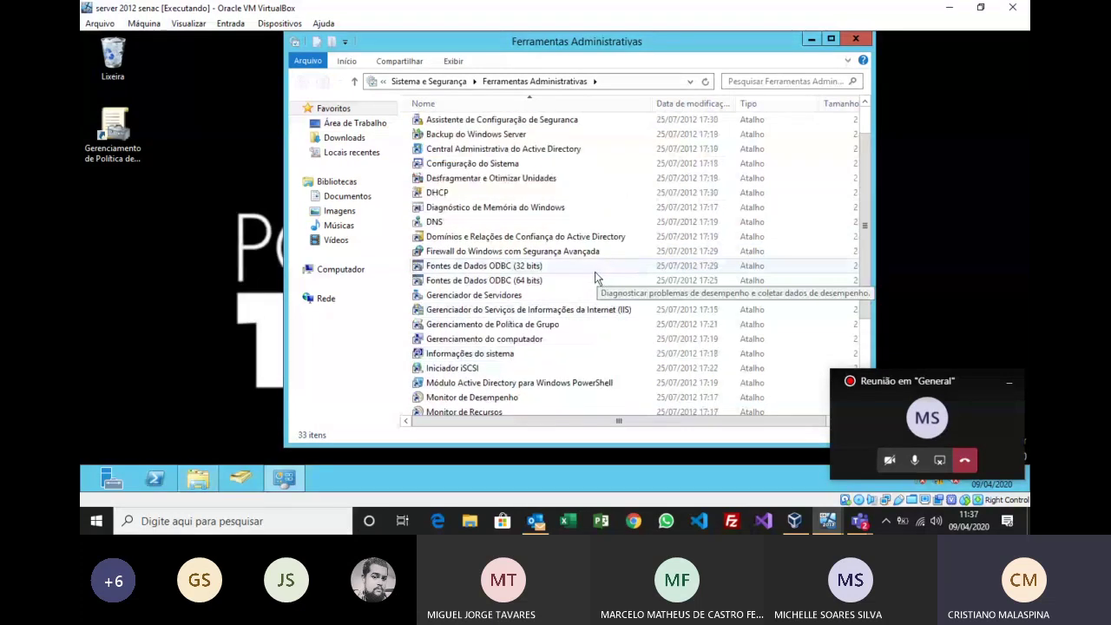
{"action": "scroll", "coordinate": [596, 277], "scroll_direction": "up", "scroll_amount": 1}
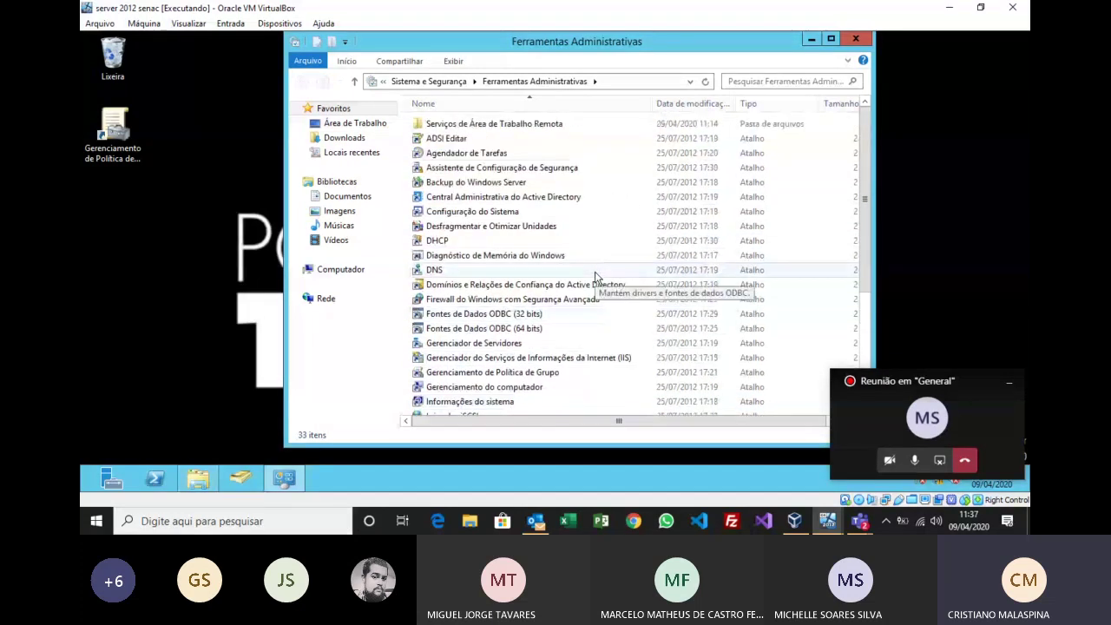
{"action": "scroll", "coordinate": [596, 277], "scroll_direction": "down", "scroll_amount": 1}
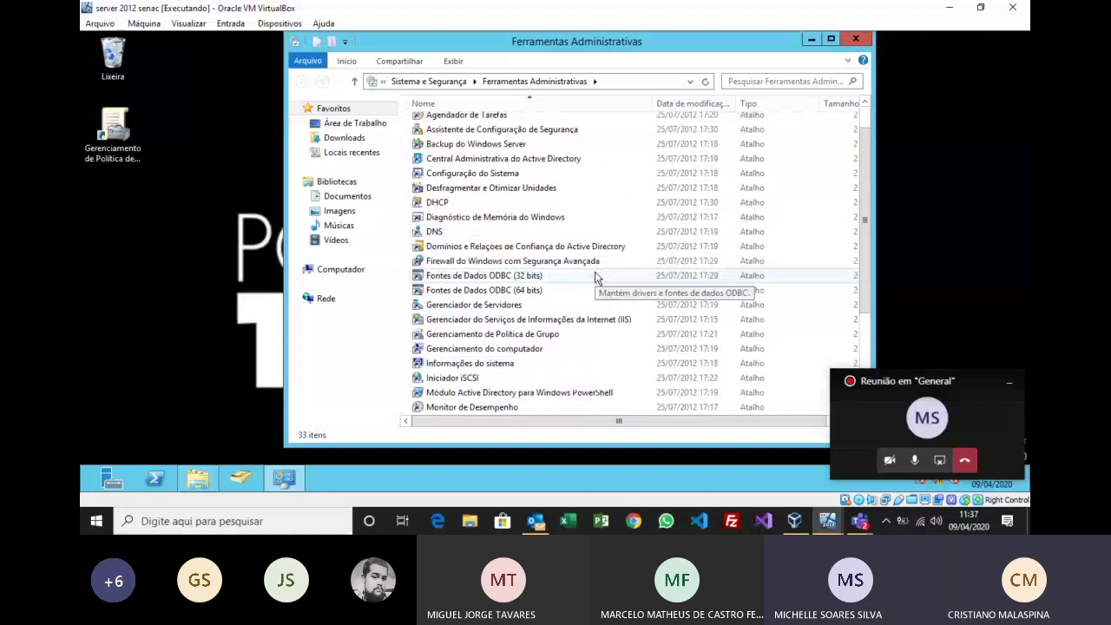
{"action": "scroll", "coordinate": [530, 301], "scroll_direction": "down", "scroll_amount": 2}
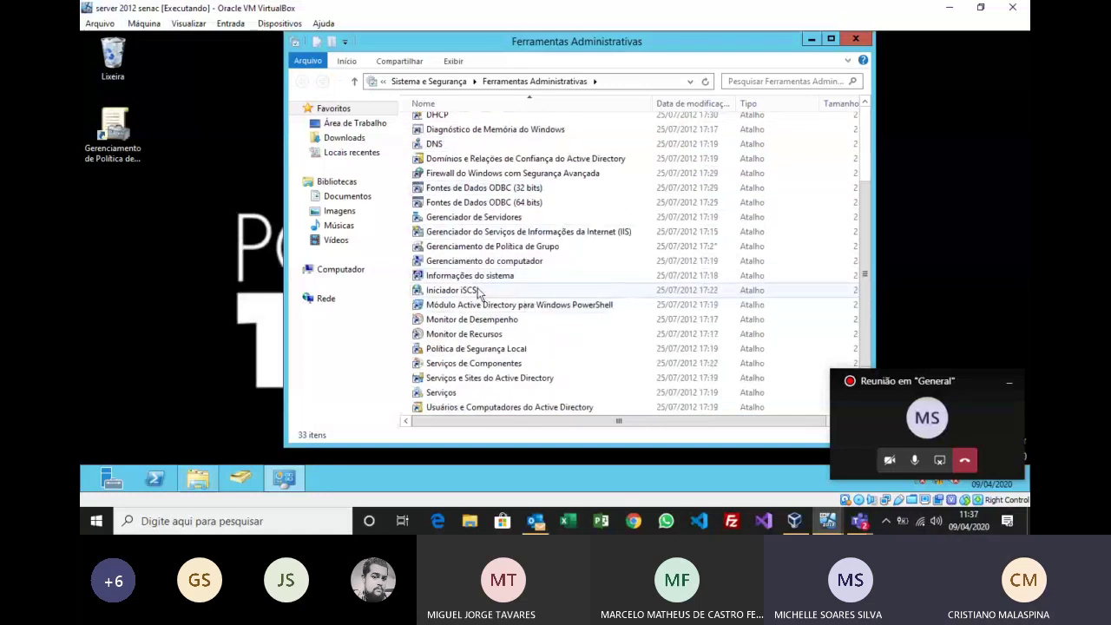
{"action": "left_click", "coordinate": [528, 292]}
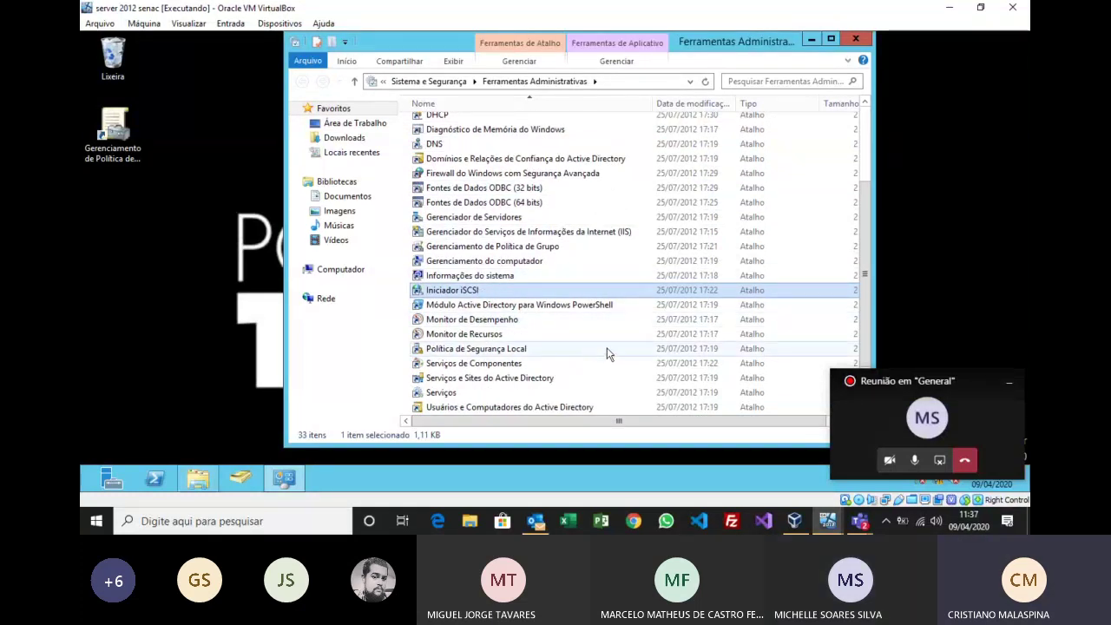
{"action": "scroll", "coordinate": [608, 348], "scroll_direction": "down", "scroll_amount": 1}
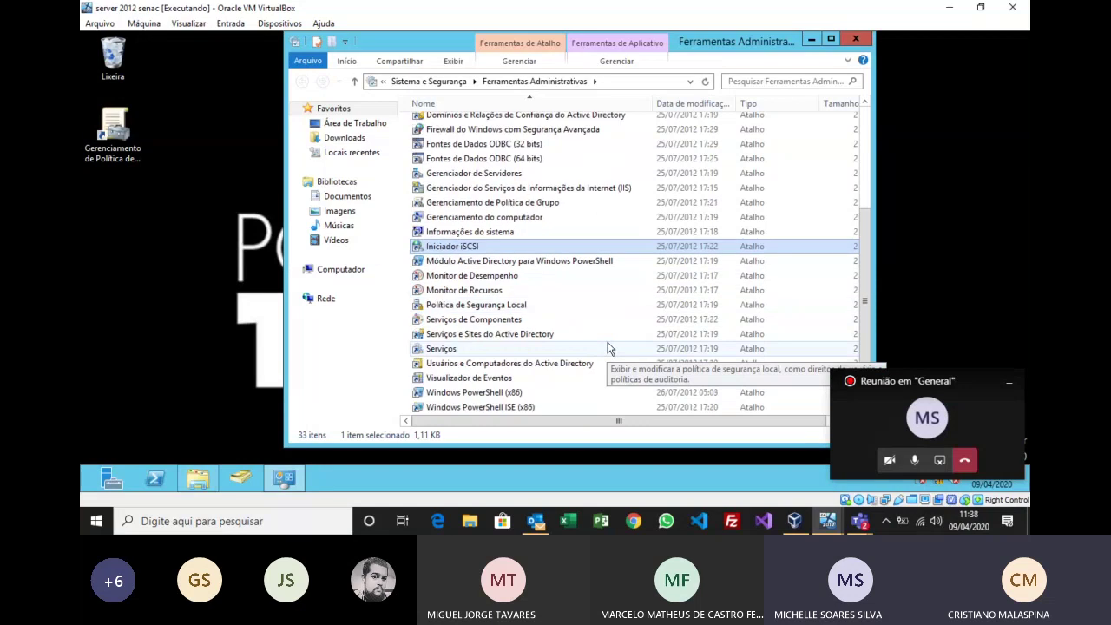
{"action": "left_click", "coordinate": [499, 320]}
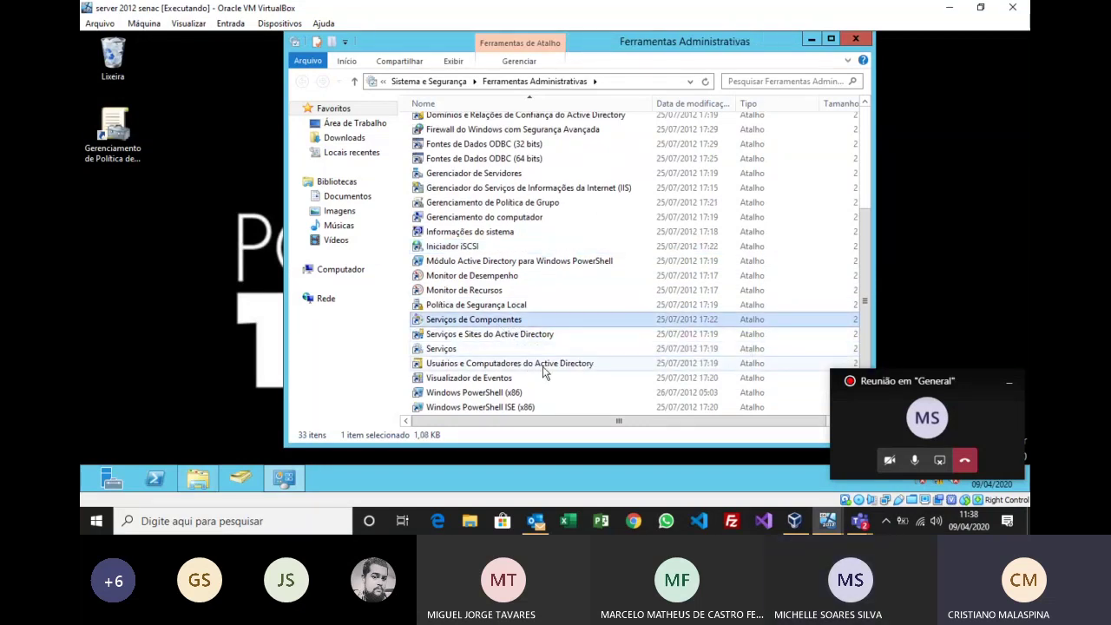
{"action": "scroll", "coordinate": [544, 368], "scroll_direction": "up", "scroll_amount": 2}
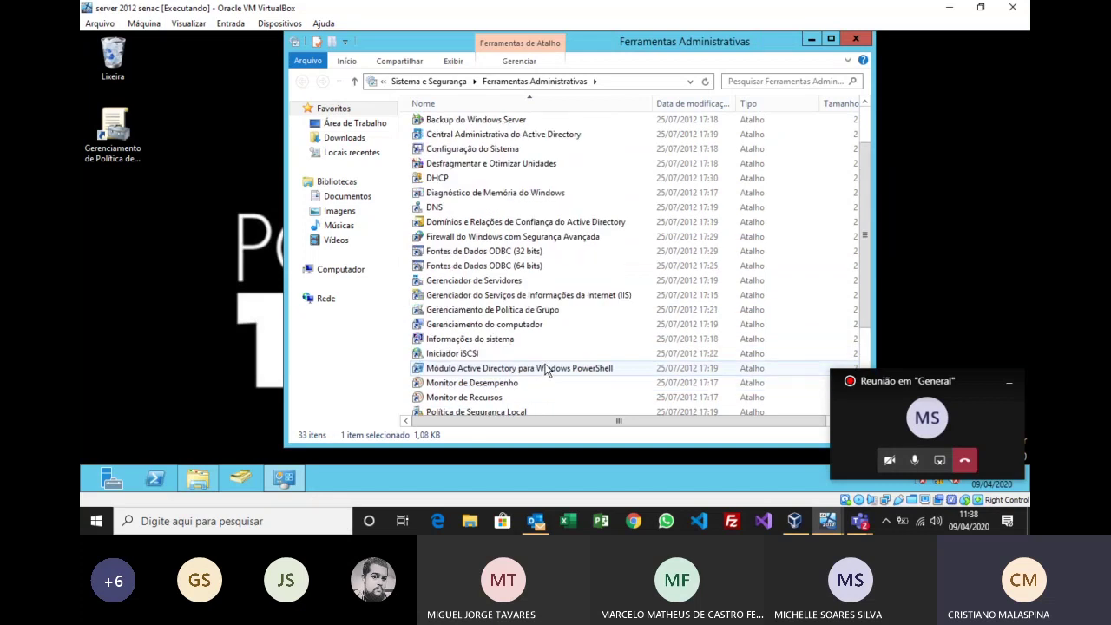
{"action": "scroll", "coordinate": [545, 369], "scroll_direction": "up", "scroll_amount": 2}
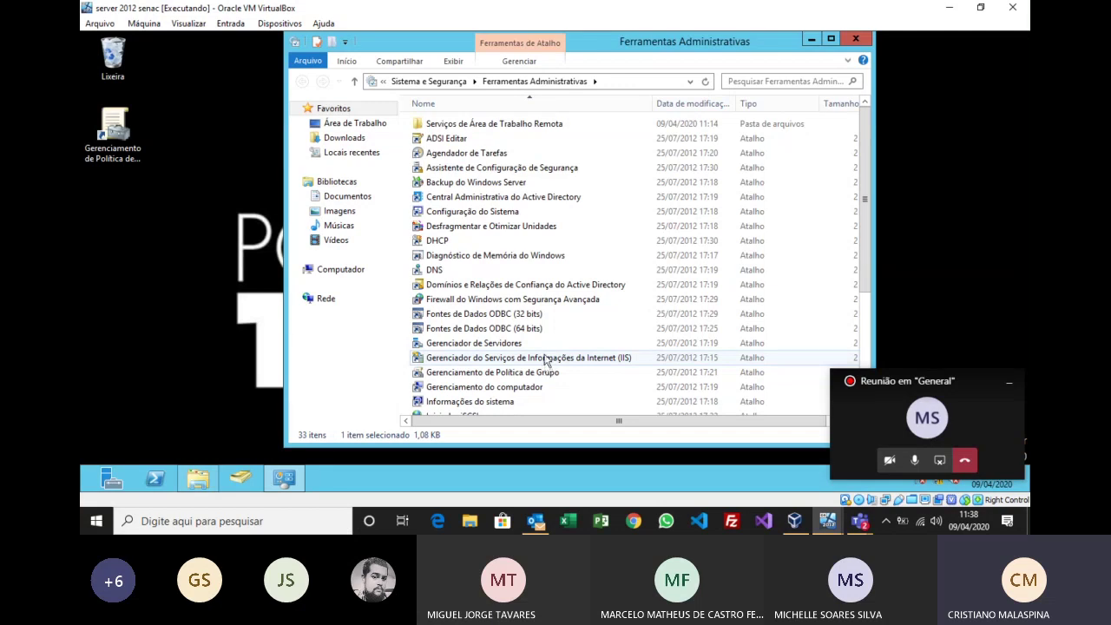
{"action": "scroll", "coordinate": [545, 361], "scroll_direction": "down", "scroll_amount": 1}
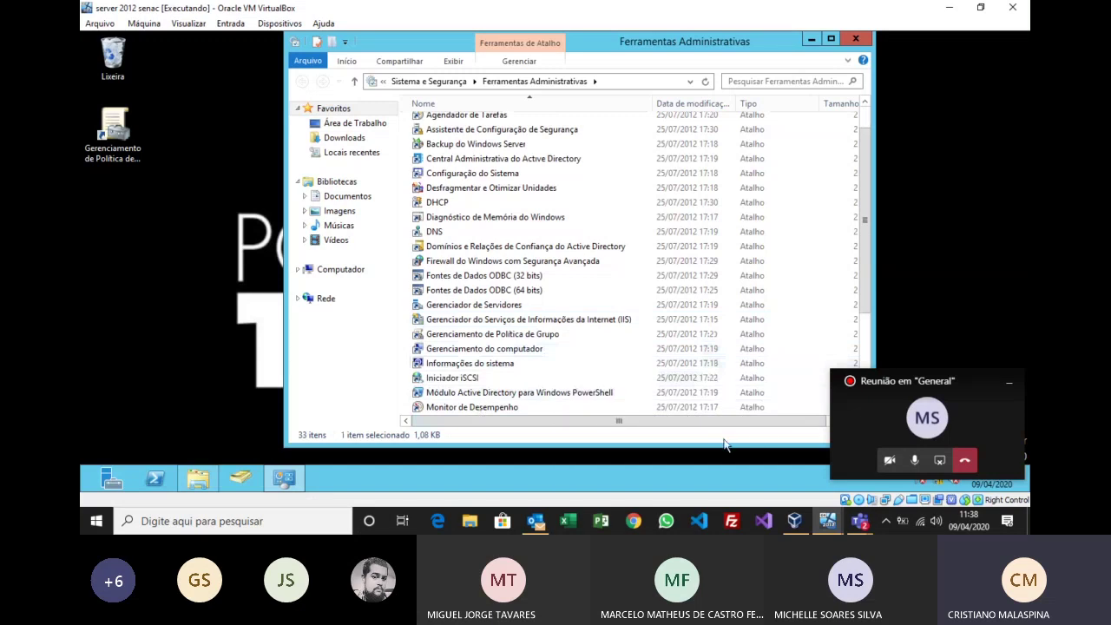
{"action": "left_click_drag", "start_coordinate": [910, 384], "coordinate": [941, 215]}
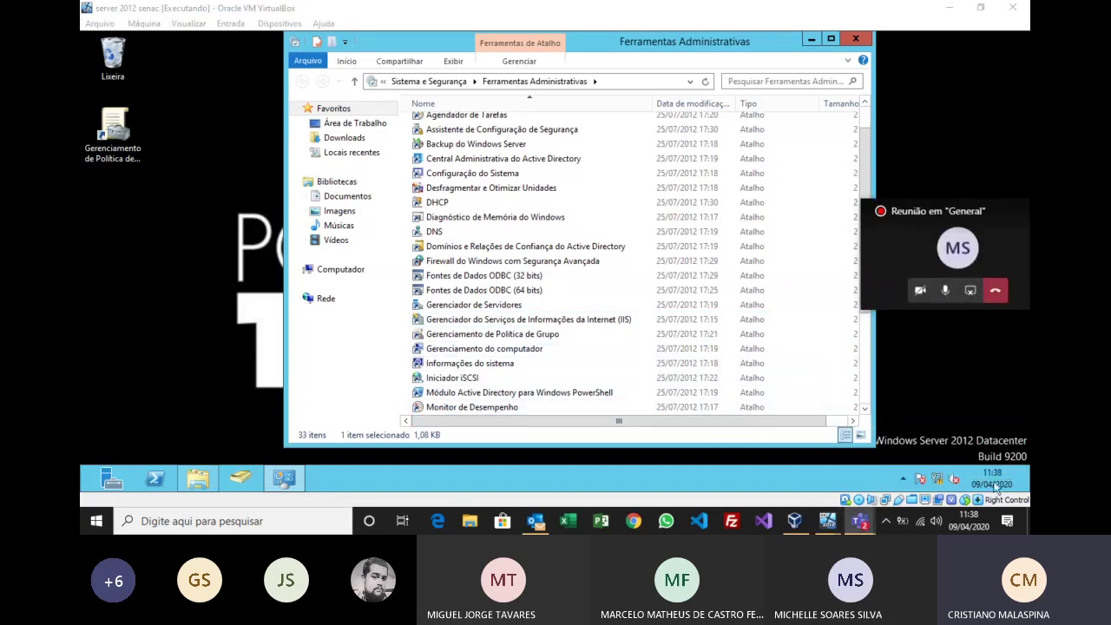
Step: Restart the server via Configurações > Liga/Desliga > Reiniciar, keeping the default shutdown reason
{"action": "mouse_move", "coordinate": [1028, 494]}
{"action": "left_click", "coordinate": [1003, 347]}
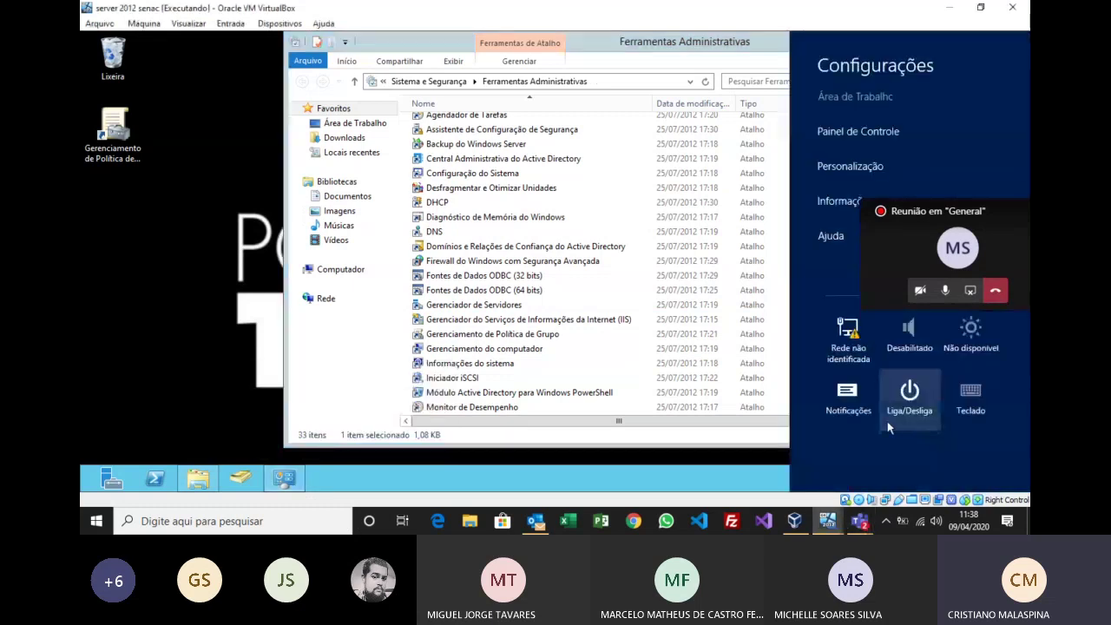
{"action": "left_click", "coordinate": [909, 391]}
{"action": "left_click", "coordinate": [907, 354]}
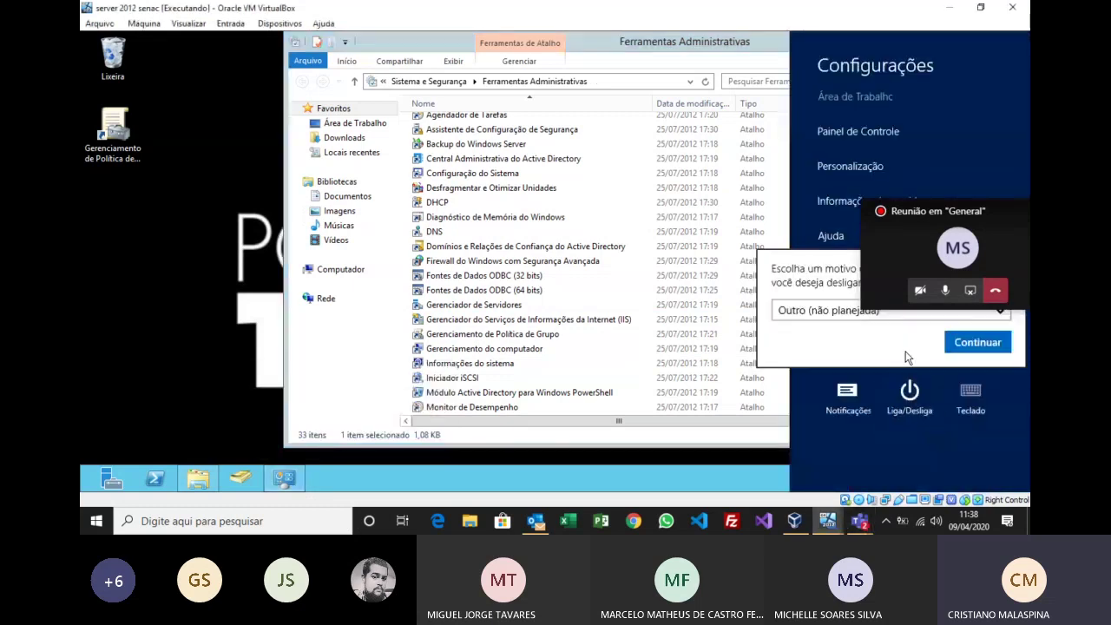
{"action": "left_click", "coordinate": [992, 343]}
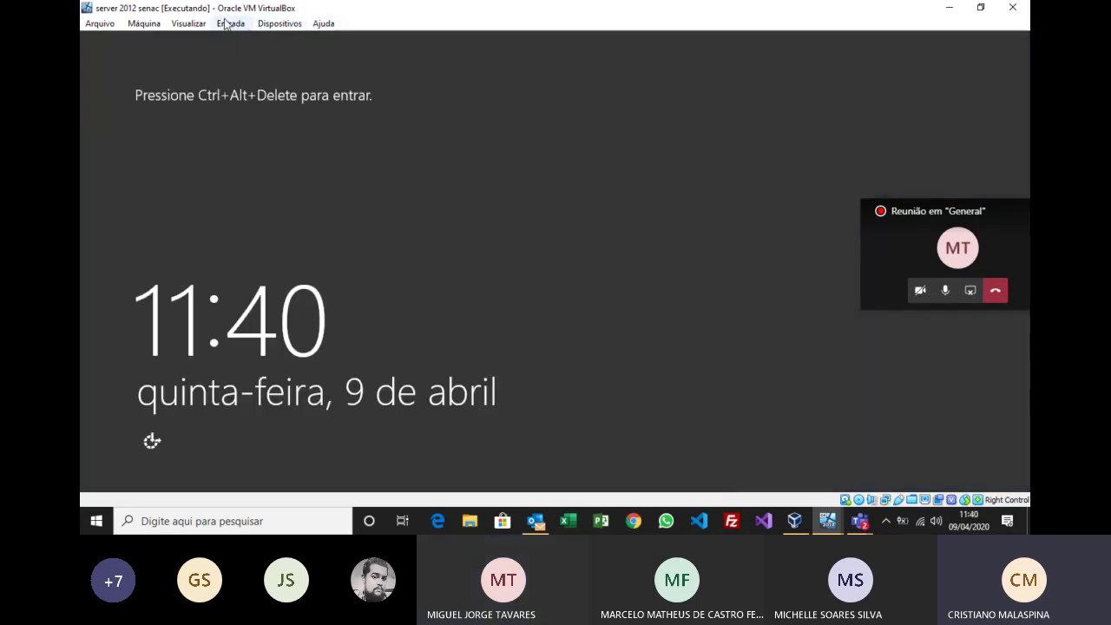
Step: Send Ctrl-Alt-Del from the Entrada menu and sign in as administrador with the account password
{"action": "left_click", "coordinate": [227, 24]}
{"action": "mouse_move", "coordinate": [269, 41]}
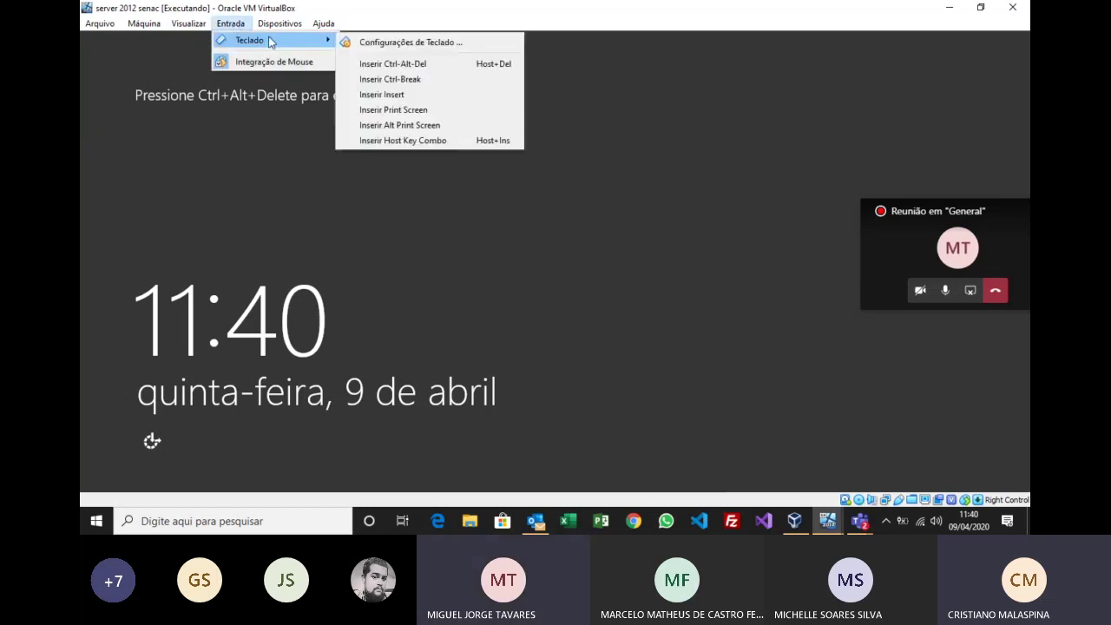
{"action": "left_click", "coordinate": [407, 65]}
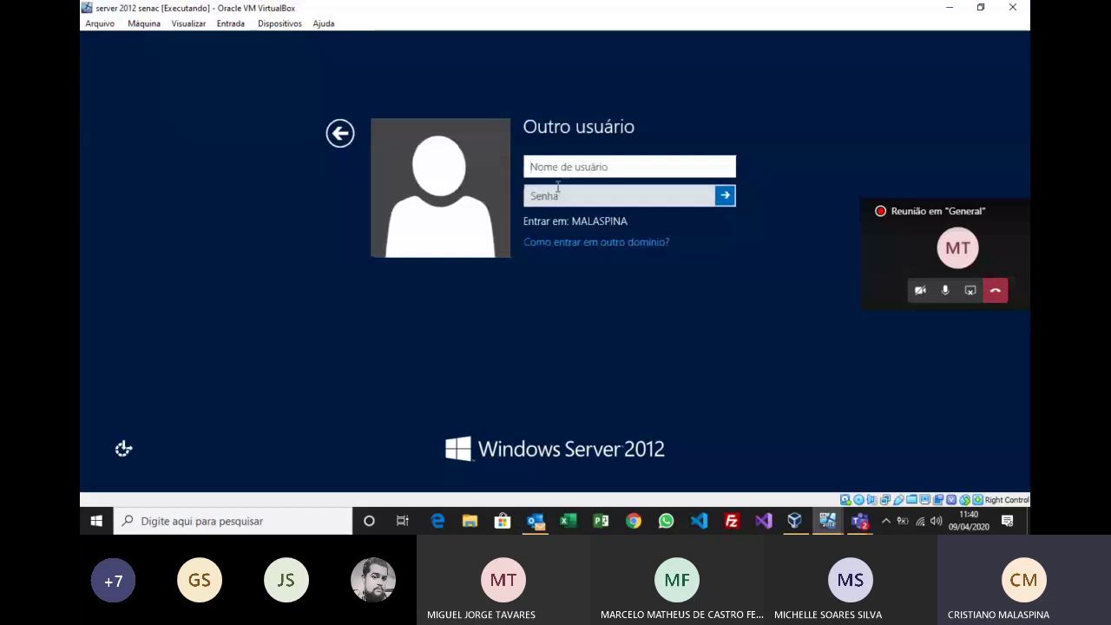
{"action": "type", "text": "administrador"}
{"action": "key", "text": "Tab"}
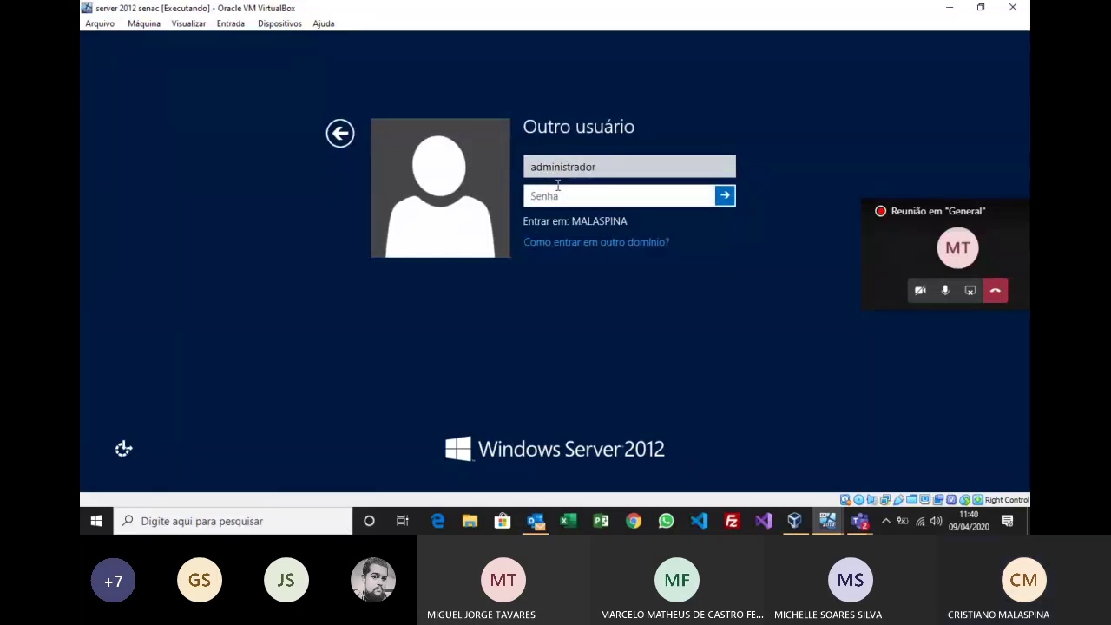
{"action": "type", "text": "**********"}
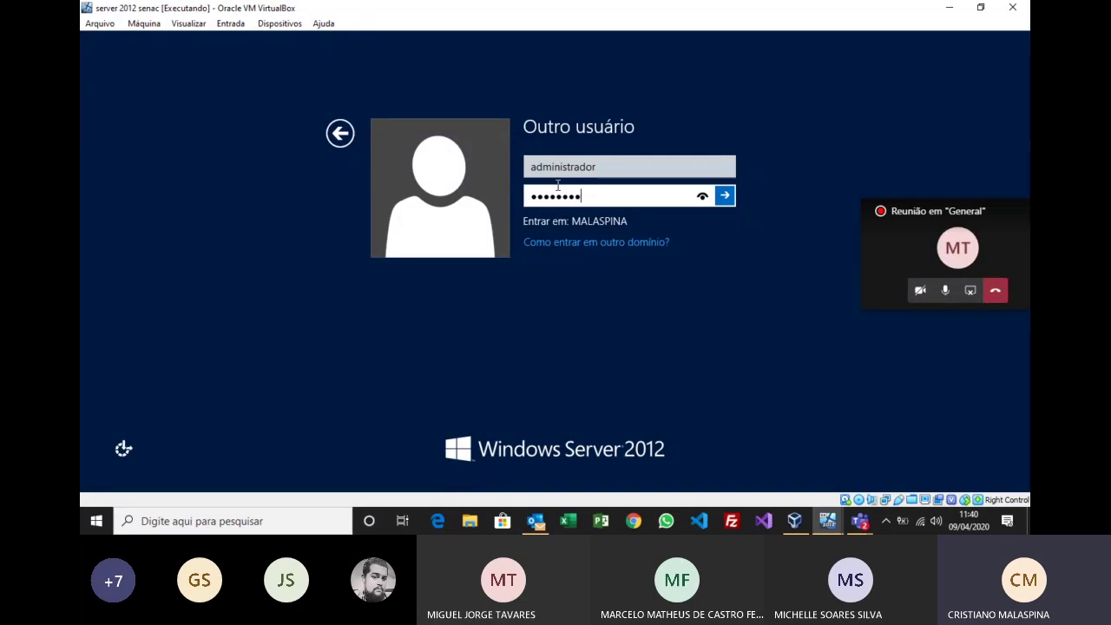
{"action": "key", "text": "Return"}
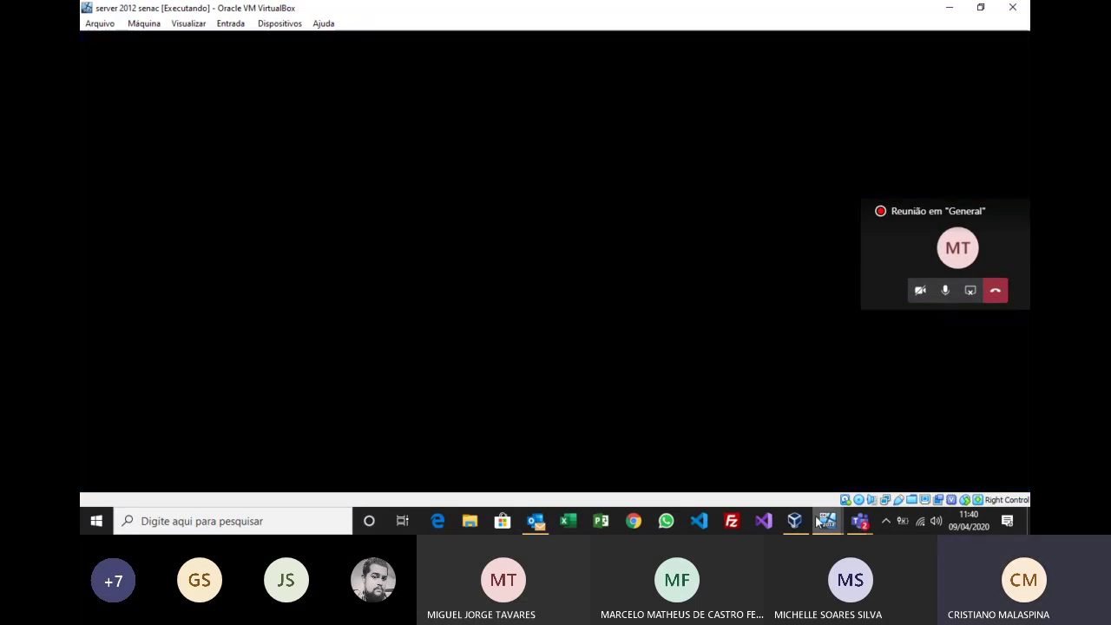
{"action": "left_click", "coordinate": [825, 522]}
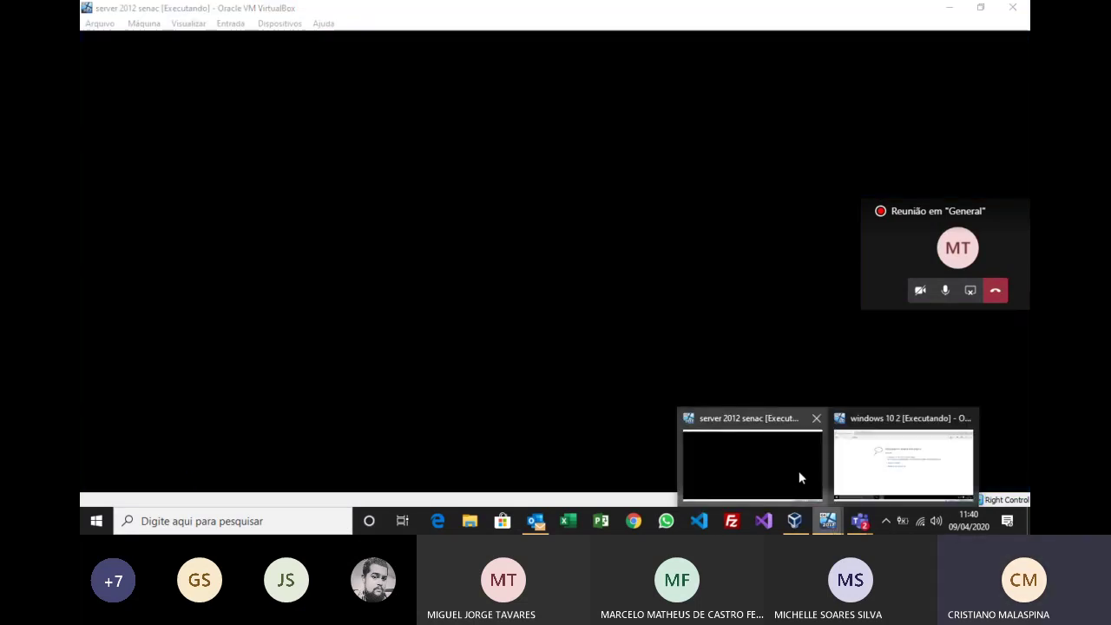
Step: Check the windows 10 2 client VM, then go back to the server 2012 senac desktop
{"action": "left_click", "coordinate": [855, 473]}
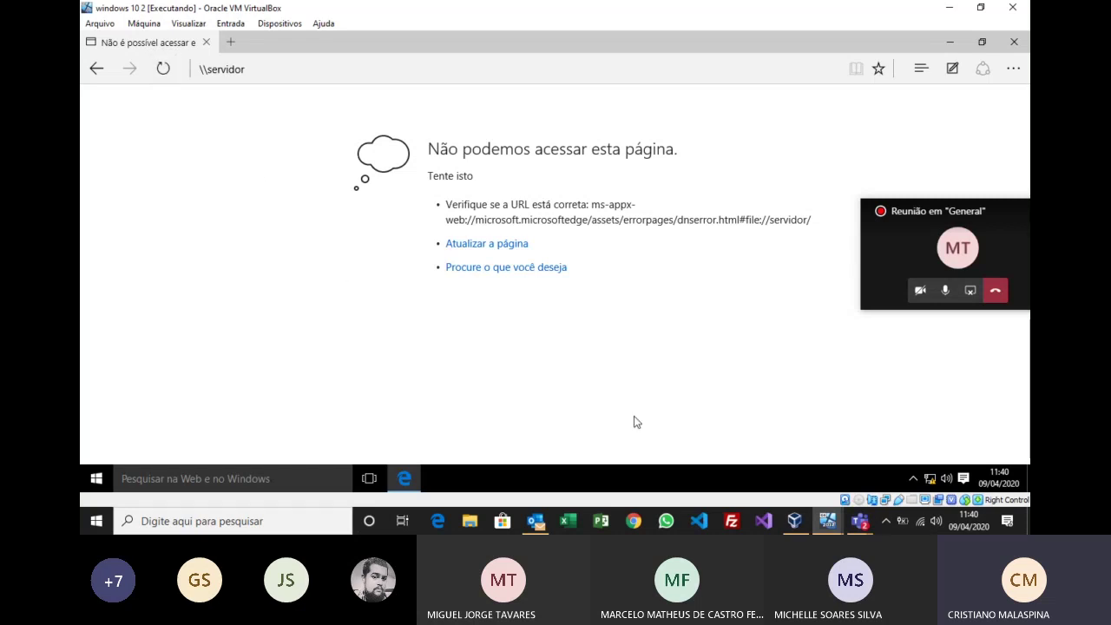
{"action": "mouse_move", "coordinate": [836, 526]}
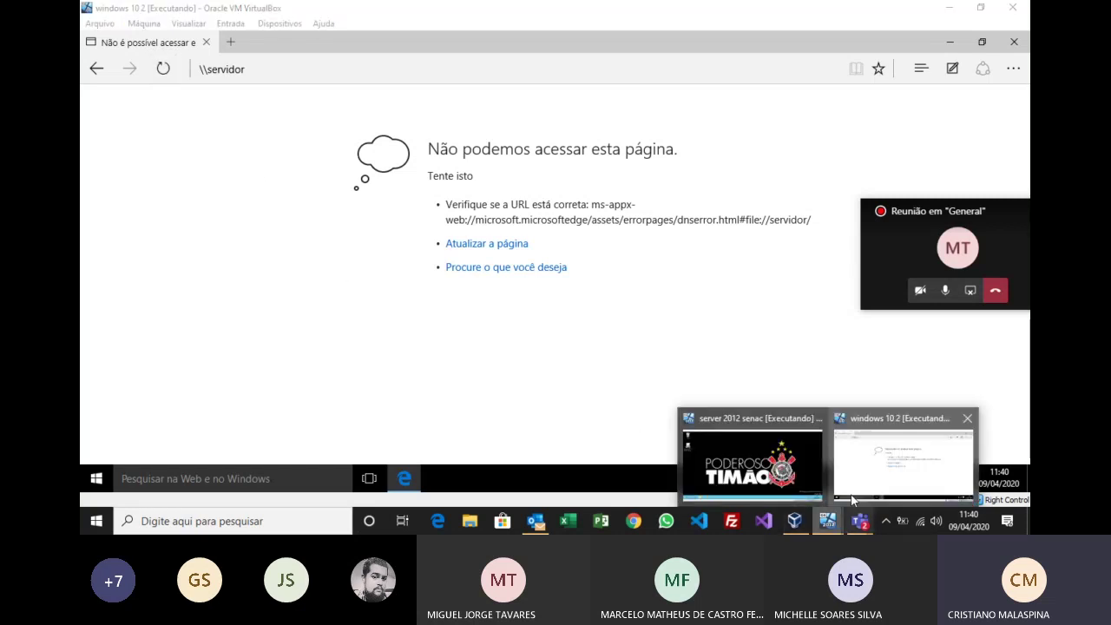
{"action": "left_click", "coordinate": [723, 466]}
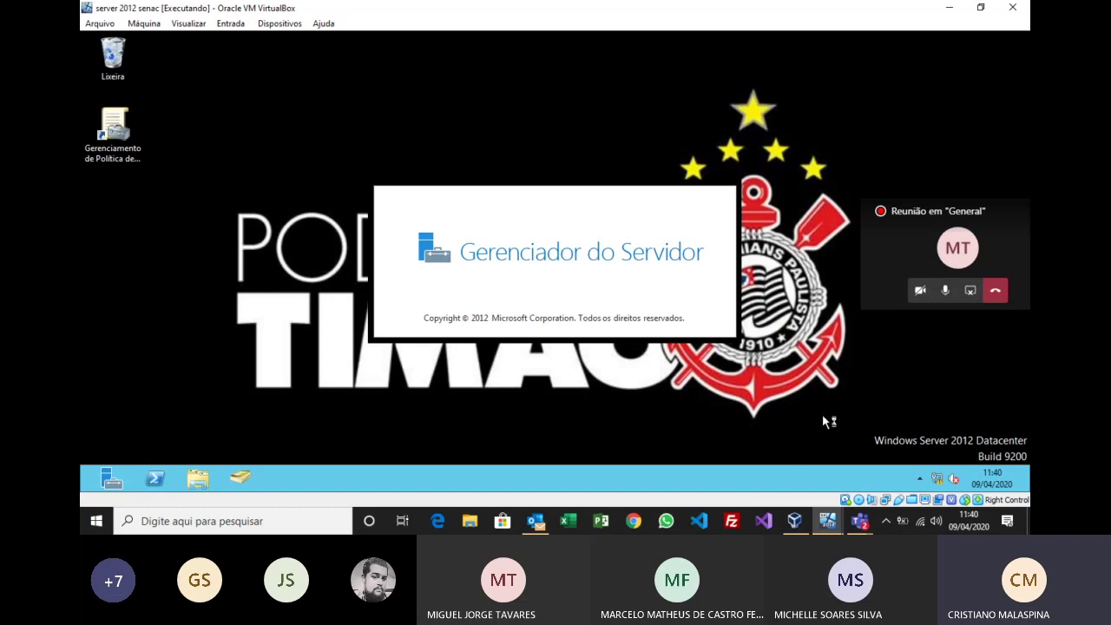
Step: Open Ferramentas Administrativas from the server's Start screen and scroll through its tools list
{"action": "key", "text": "super"}
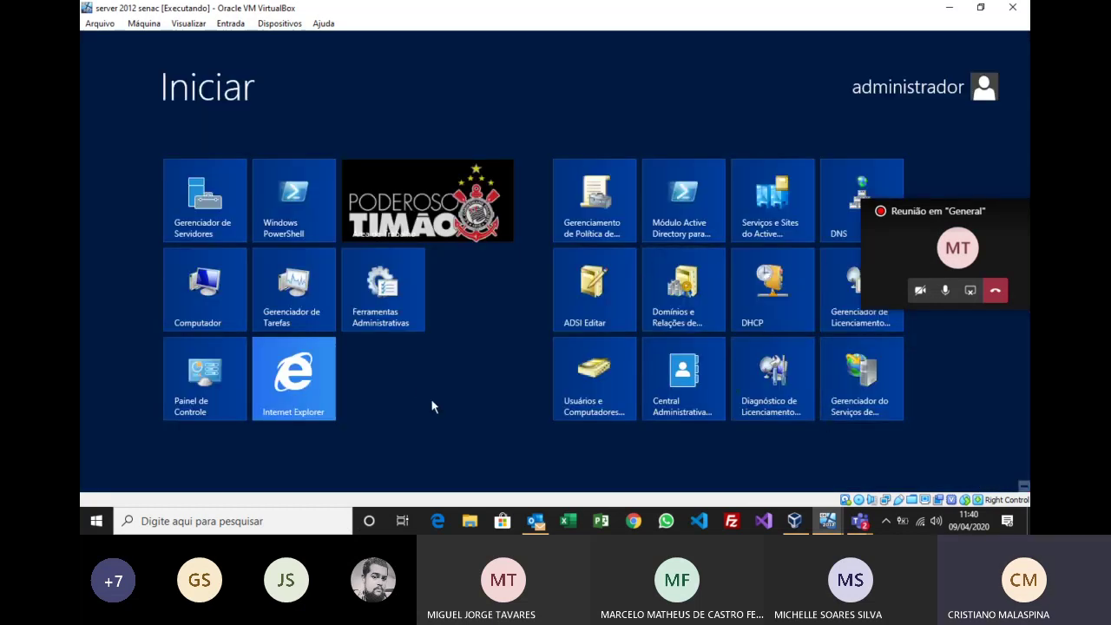
{"action": "left_click", "coordinate": [385, 298]}
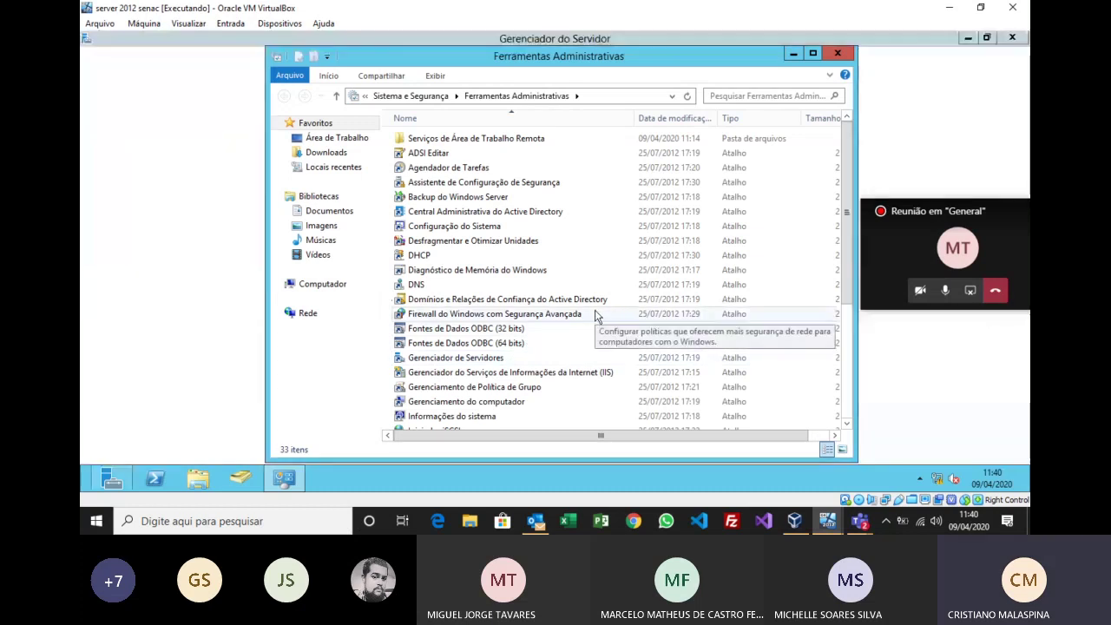
{"action": "scroll", "coordinate": [530, 311], "scroll_direction": "down", "scroll_amount": 2}
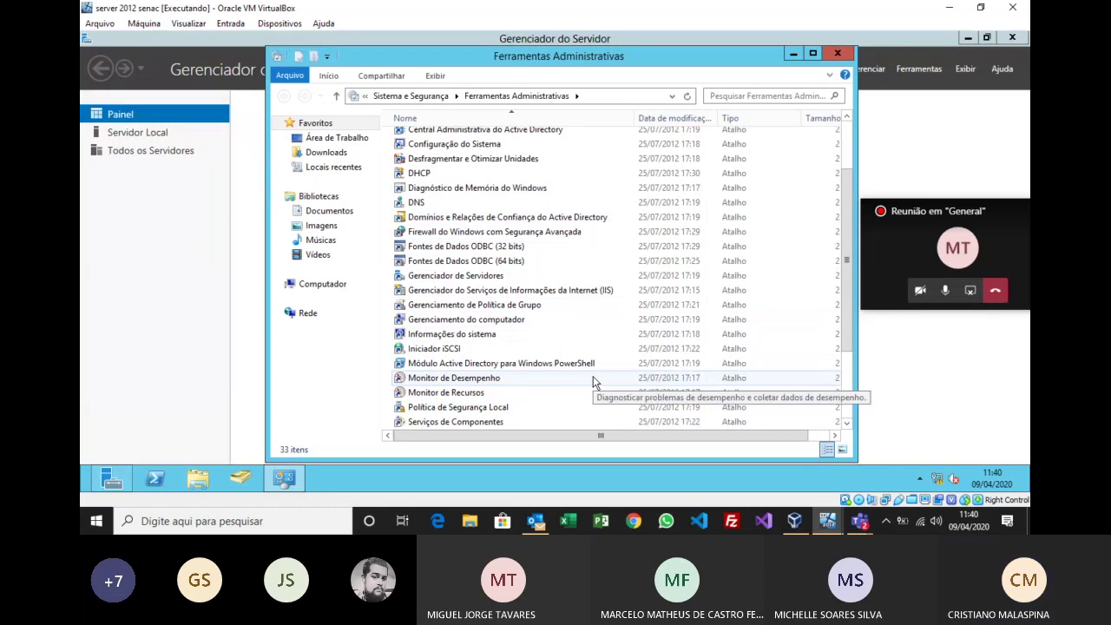
{"action": "scroll", "coordinate": [593, 379], "scroll_direction": "down", "scroll_amount": 2}
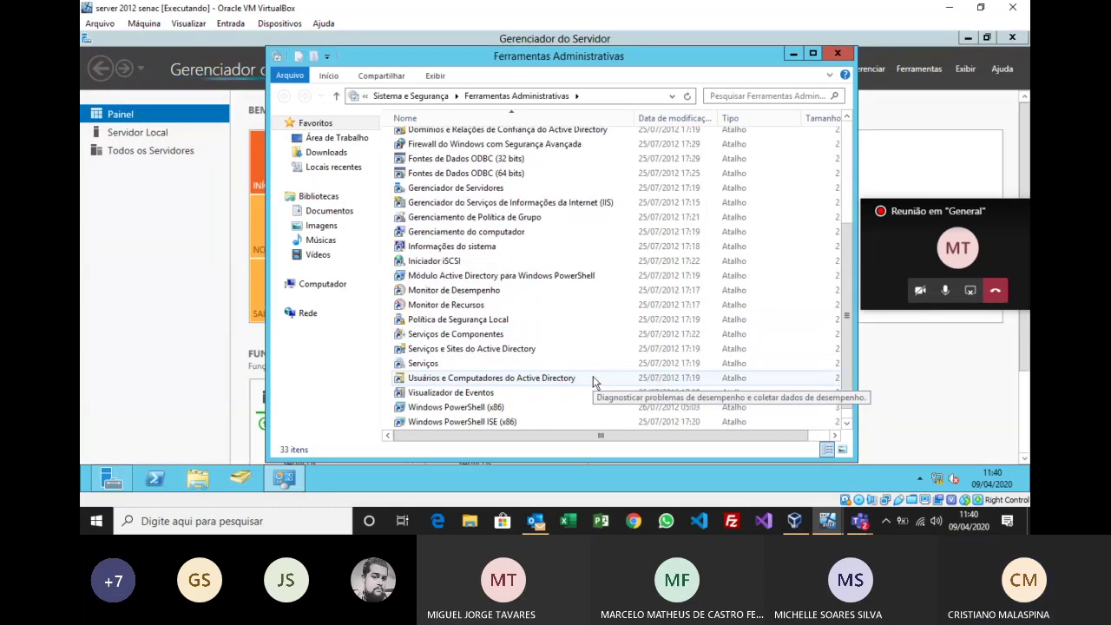
{"action": "scroll", "coordinate": [593, 378], "scroll_direction": "down", "scroll_amount": 1}
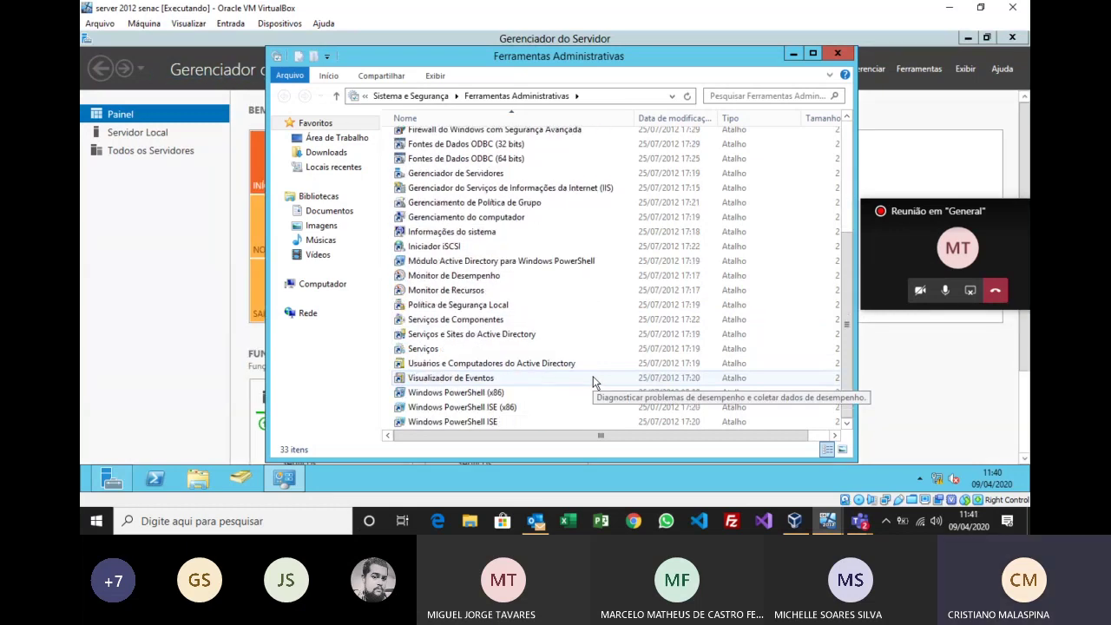
{"action": "scroll", "coordinate": [593, 379], "scroll_direction": "up", "scroll_amount": 4}
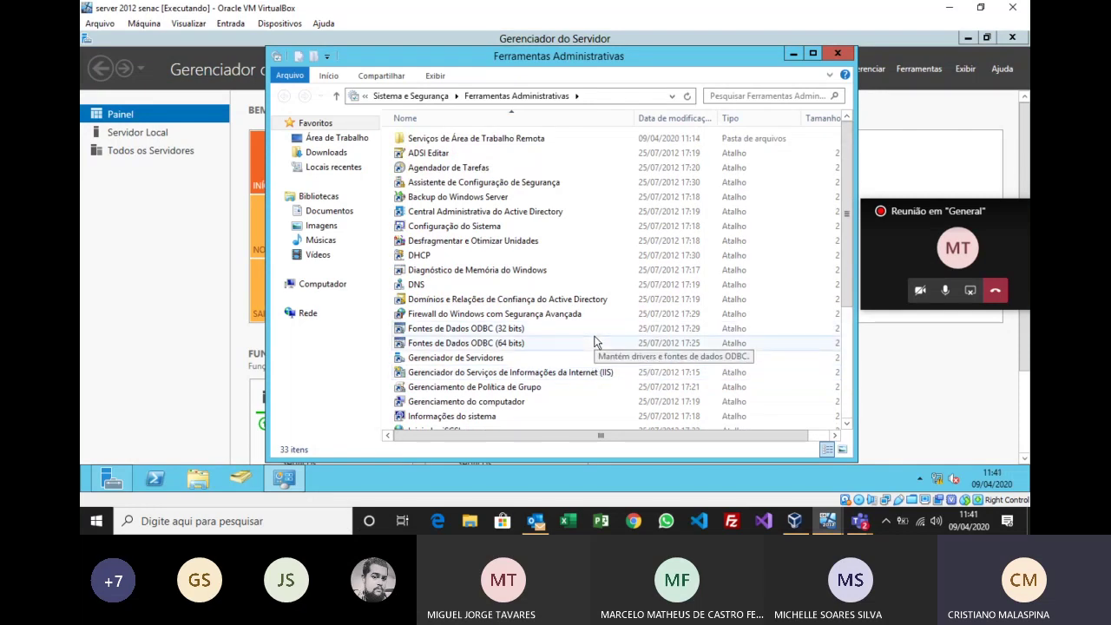
{"action": "scroll", "coordinate": [596, 341], "scroll_direction": "down", "scroll_amount": 2}
Step: Open IIS Manager maximized, close Ferramentas Administrativas, and accept the Web Platform prompt with Sim
{"action": "left_click", "coordinate": [578, 291]}
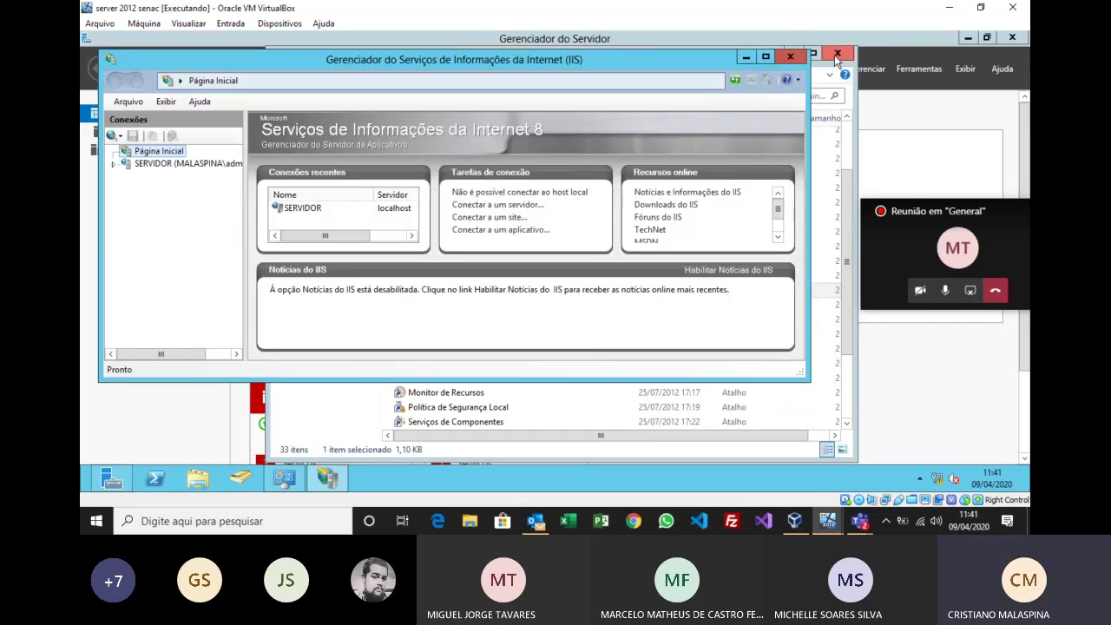
{"action": "left_click", "coordinate": [839, 53]}
{"action": "left_click", "coordinate": [766, 56]}
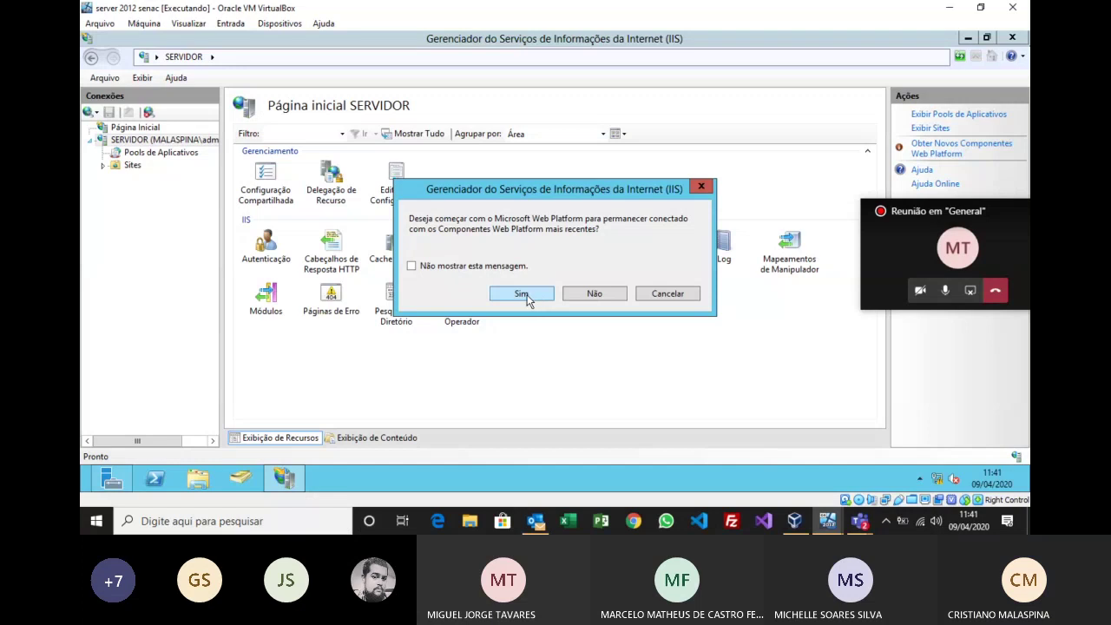
{"action": "left_click", "coordinate": [521, 293]}
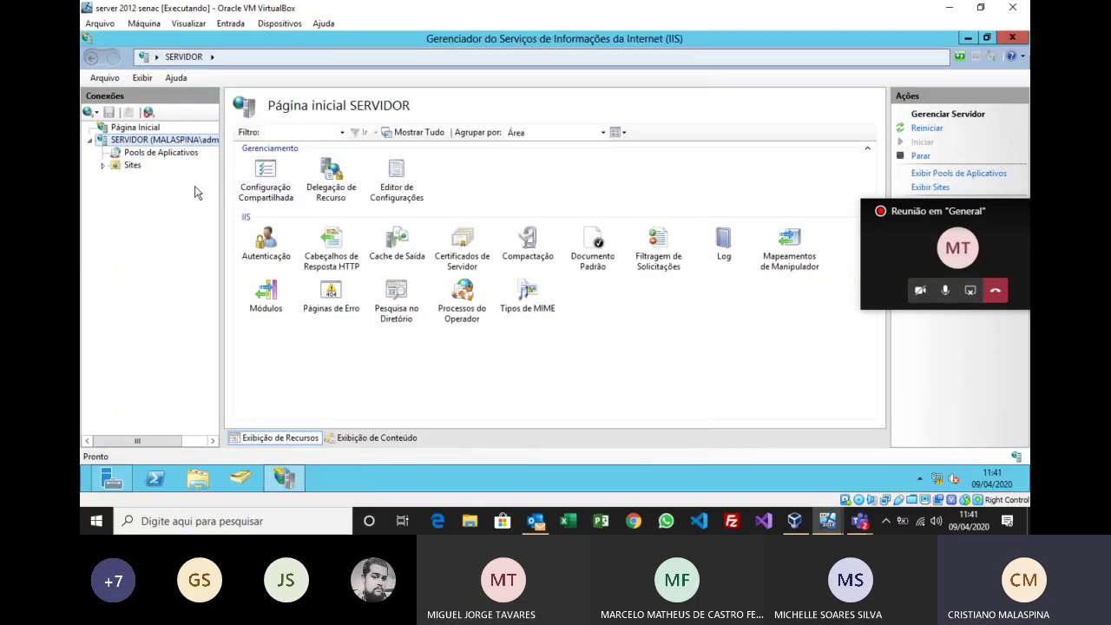
Step: Expand Sites, select Default Web Site, and choose Gerenciar Site > Procurar
{"action": "left_click_drag", "start_coordinate": [223, 178], "coordinate": [258, 178]}
{"action": "left_click", "coordinate": [103, 168]}
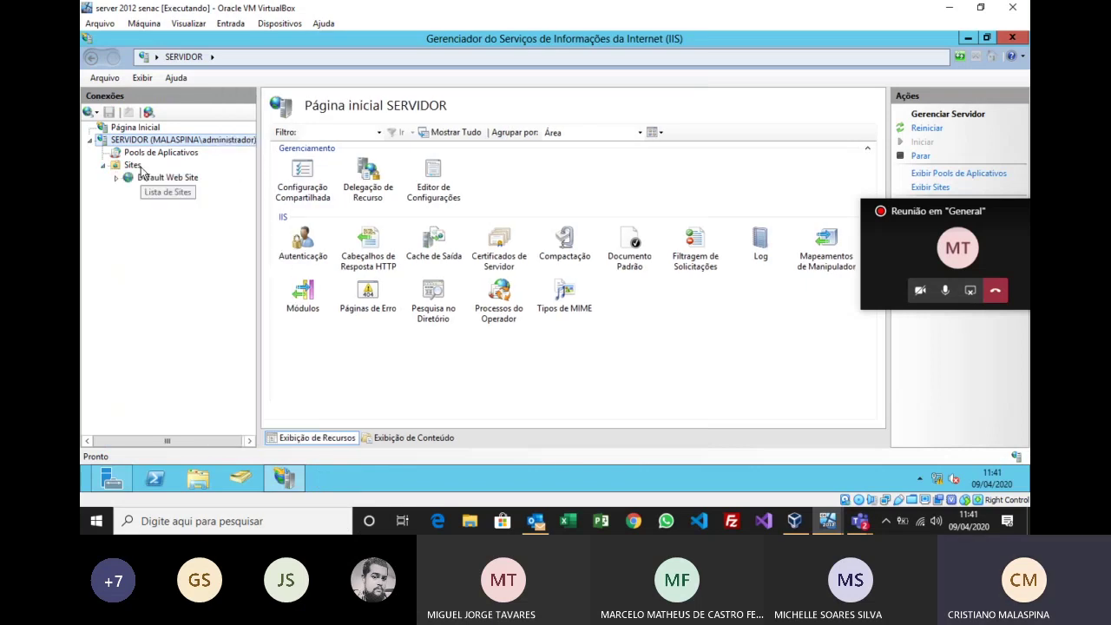
{"action": "left_click", "coordinate": [168, 182]}
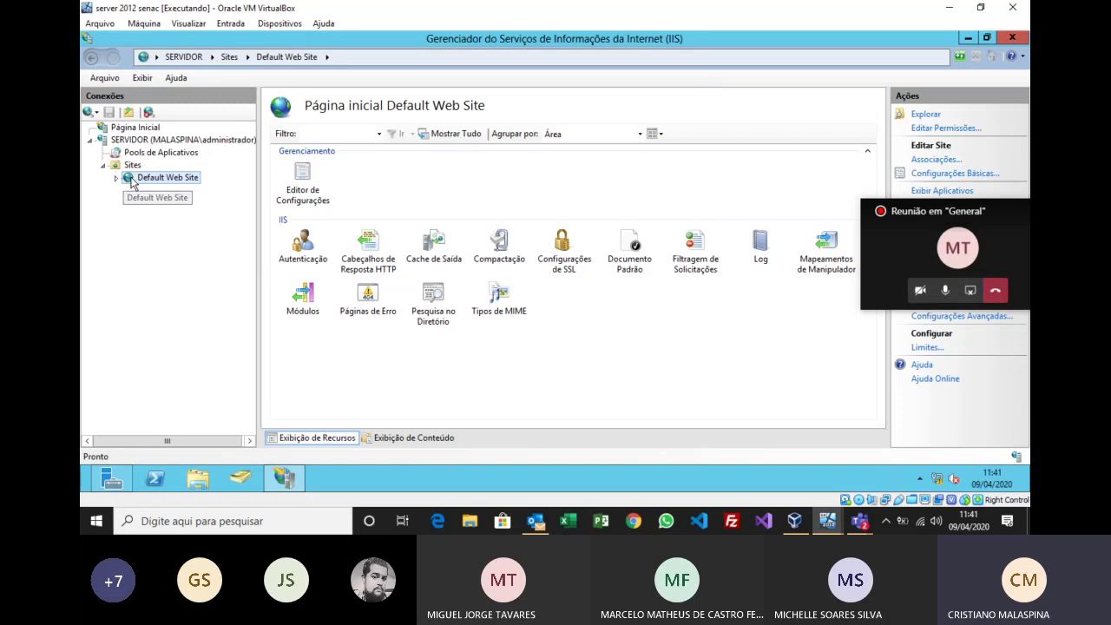
{"action": "right_click", "coordinate": [132, 181]}
{"action": "mouse_move", "coordinate": [249, 275]}
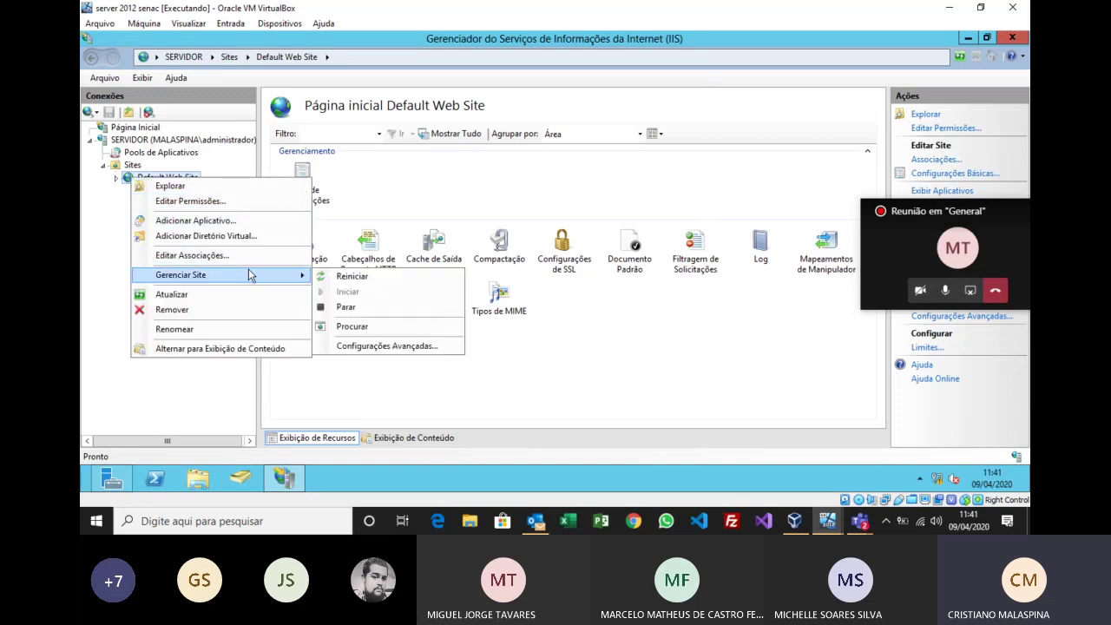
{"action": "left_click", "coordinate": [353, 326]}
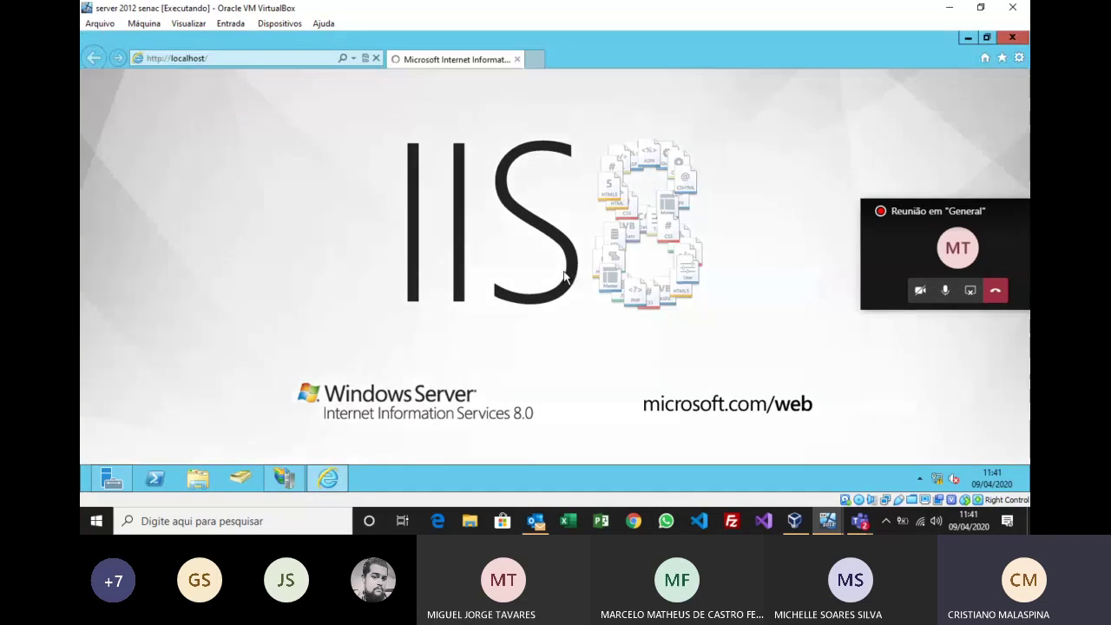
Step: Accept the recommended IE 10 settings, view the IIS 8 page at localhost, then close Internet Explorer
{"action": "left_click", "coordinate": [503, 206]}
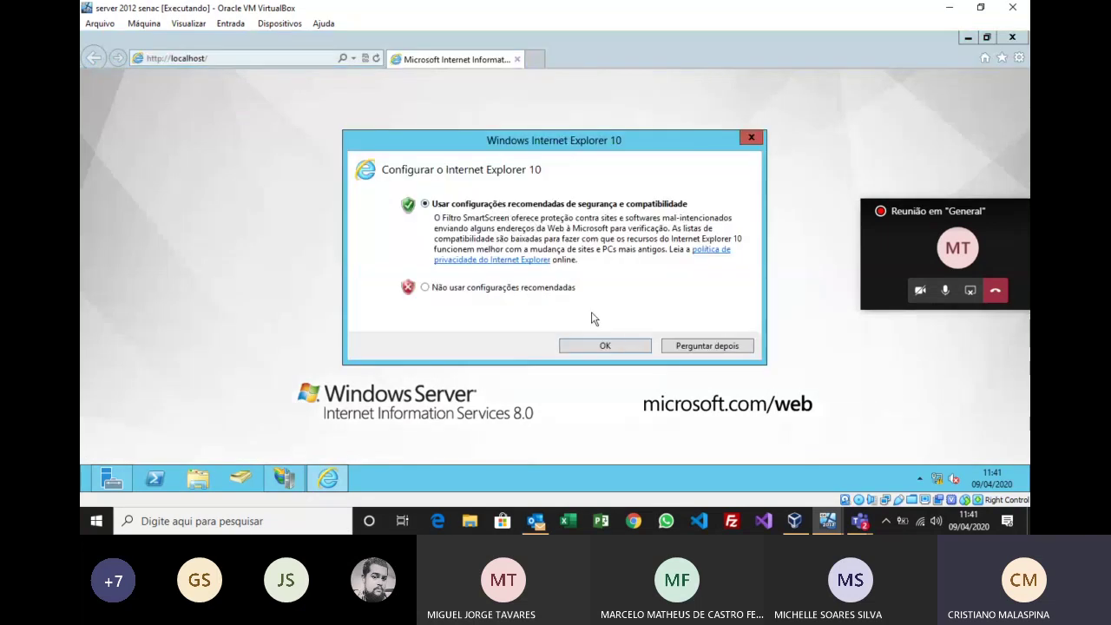
{"action": "left_click", "coordinate": [618, 344]}
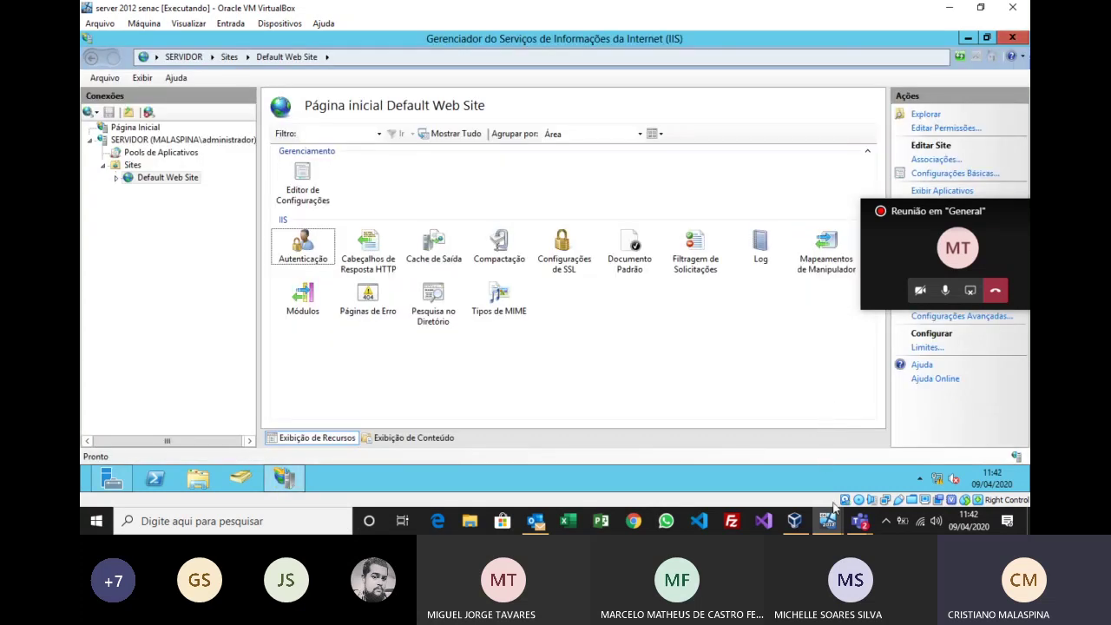
{"action": "left_click", "coordinate": [827, 521]}
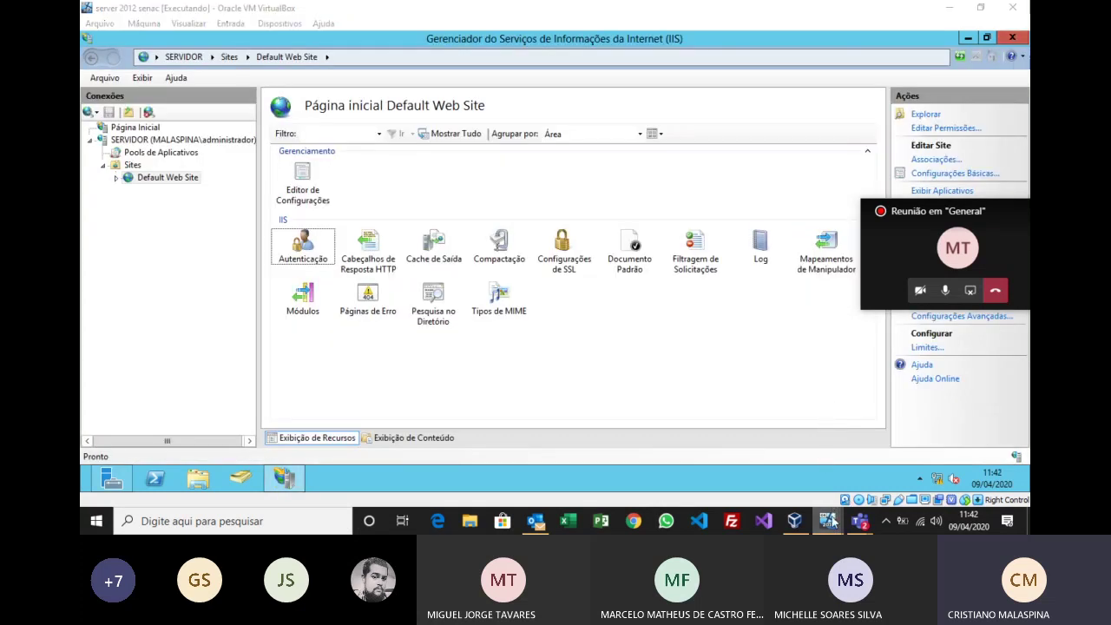
Step: On the windows 10 2 client, enter 'servidor' in Edge's address bar
{"action": "left_click", "coordinate": [903, 460]}
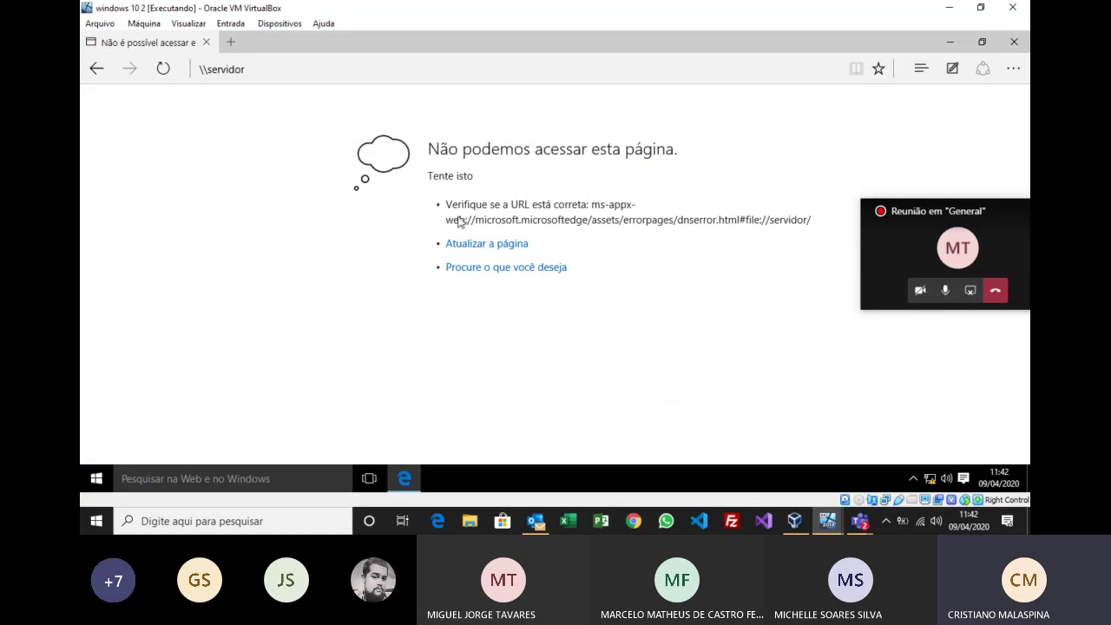
{"action": "left_click", "coordinate": [265, 70]}
{"action": "left_click", "coordinate": [162, 67]}
{"action": "left_click", "coordinate": [268, 70]}
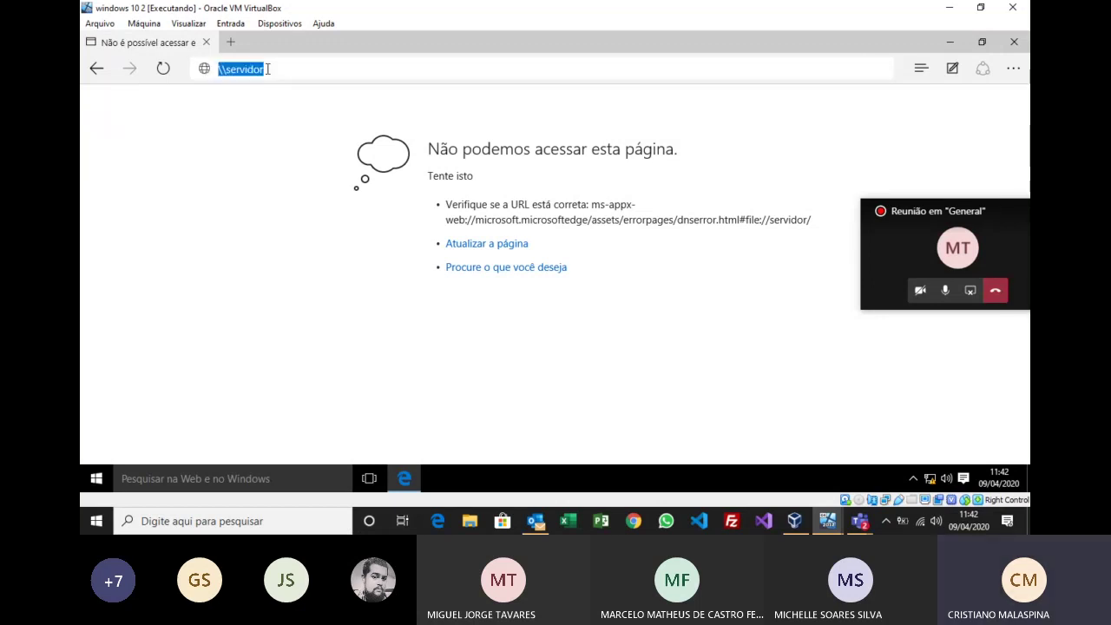
{"action": "type", "text": "servidor"}
{"action": "key", "text": "Return"}
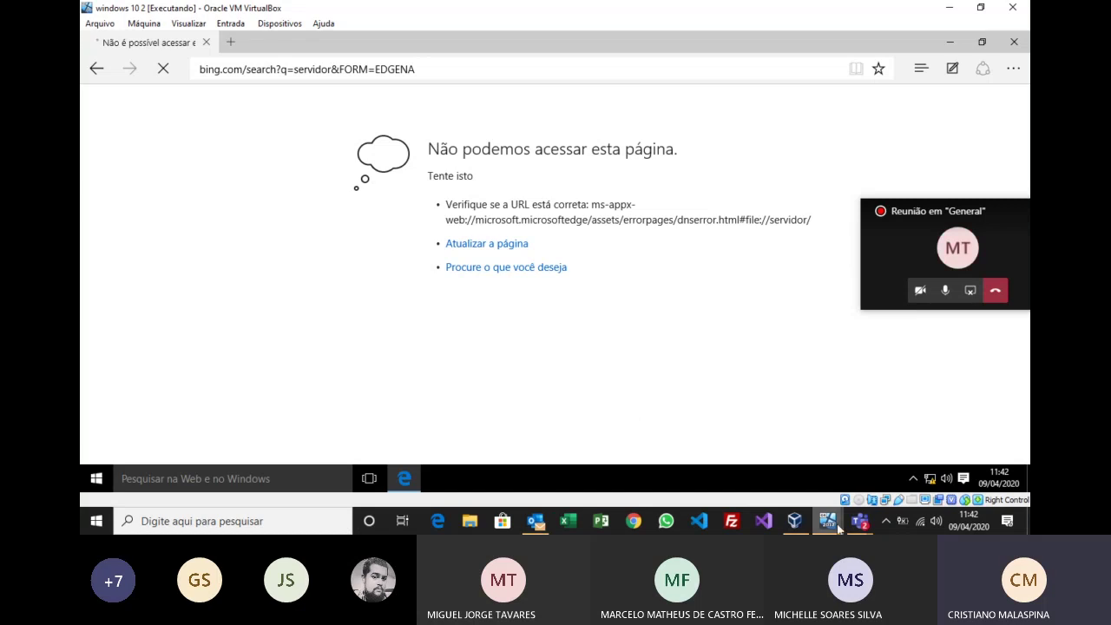
Step: Load the server's IIS 8 welcome page at 192.168.0.1 in Edge
{"action": "mouse_move", "coordinate": [848, 520]}
{"action": "left_click", "coordinate": [858, 465]}
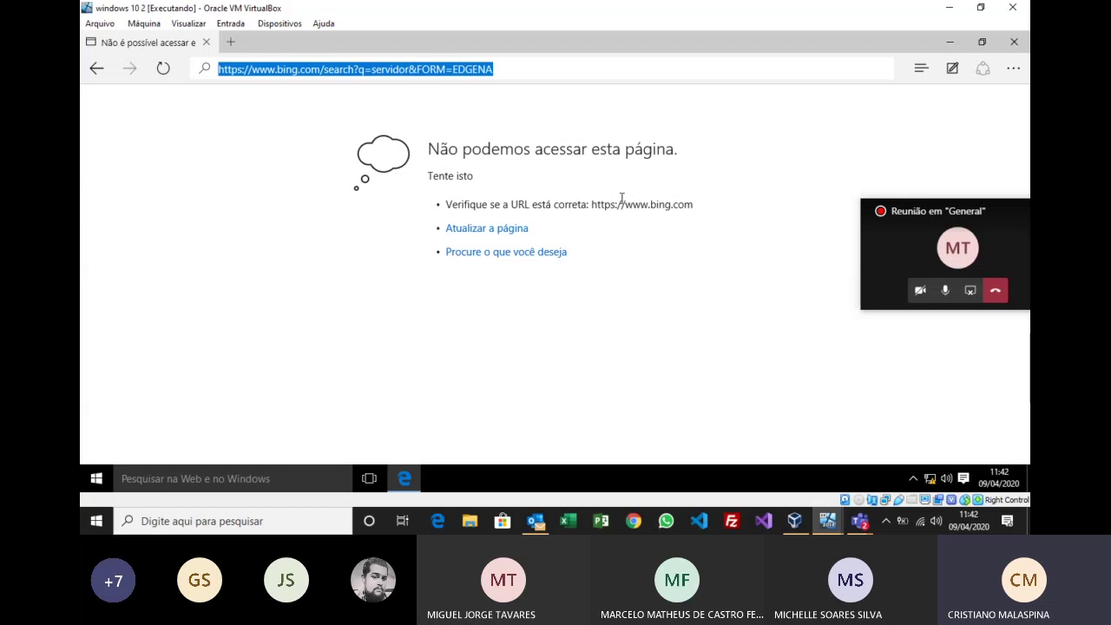
{"action": "type", "text": "w"}
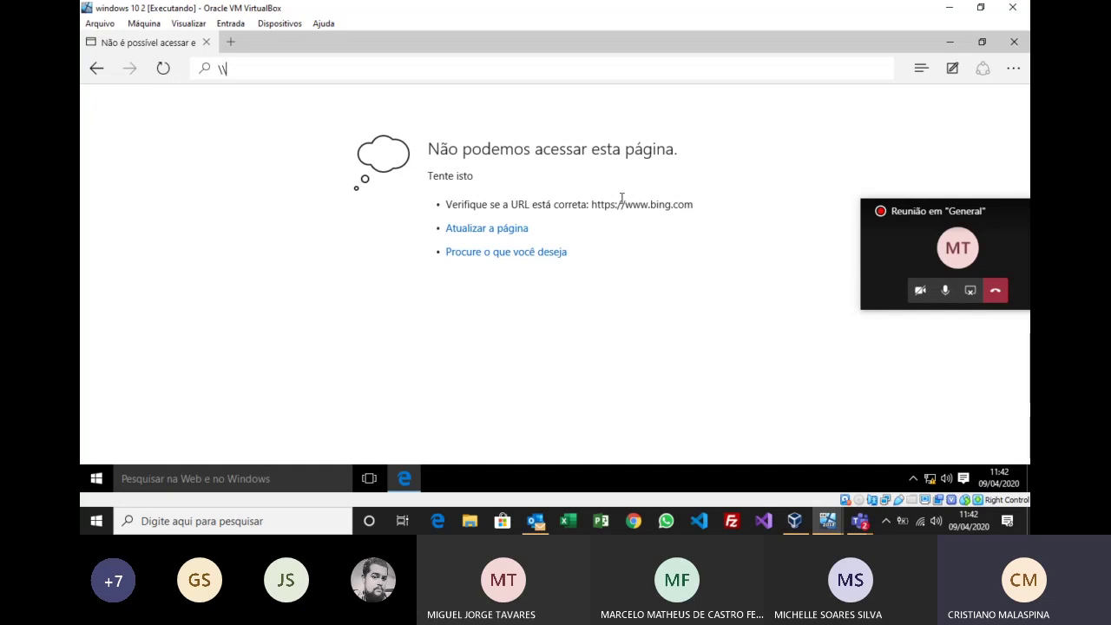
{"action": "type", "text": "192.168.0.1"}
{"action": "key", "text": "Return"}
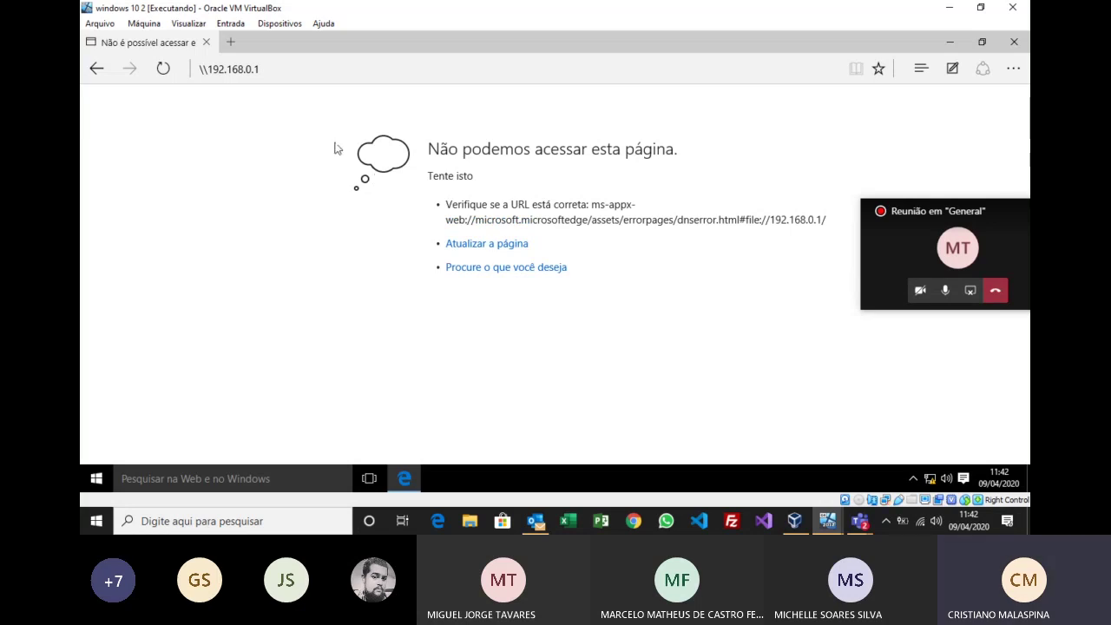
{"action": "left_click", "coordinate": [285, 71]}
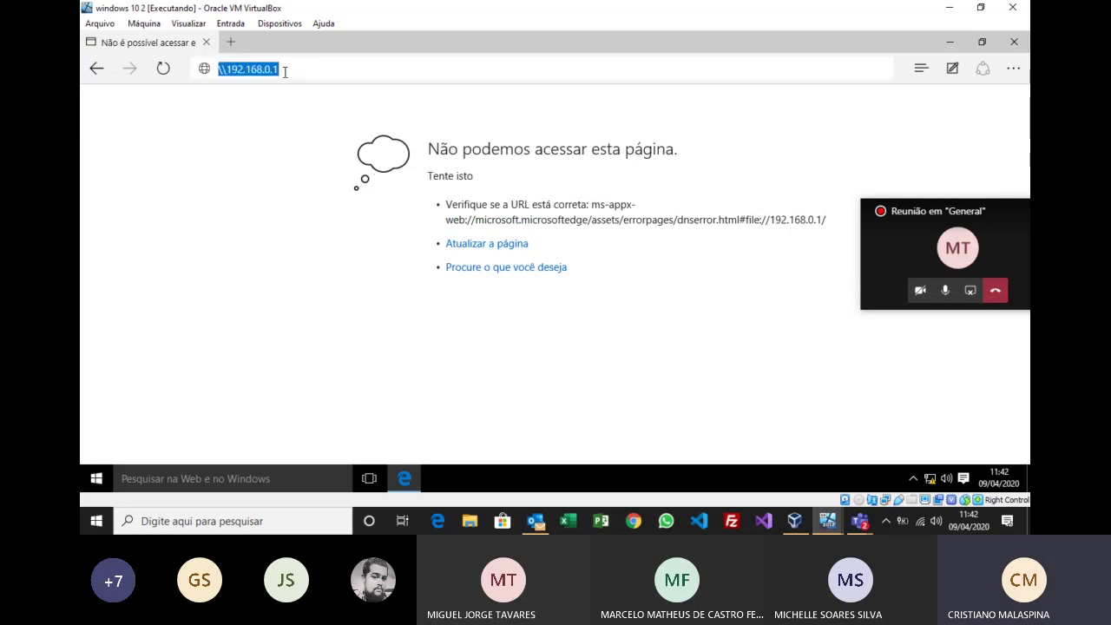
{"action": "type", "text": "192.168.0.1"}
{"action": "key", "text": "Return"}
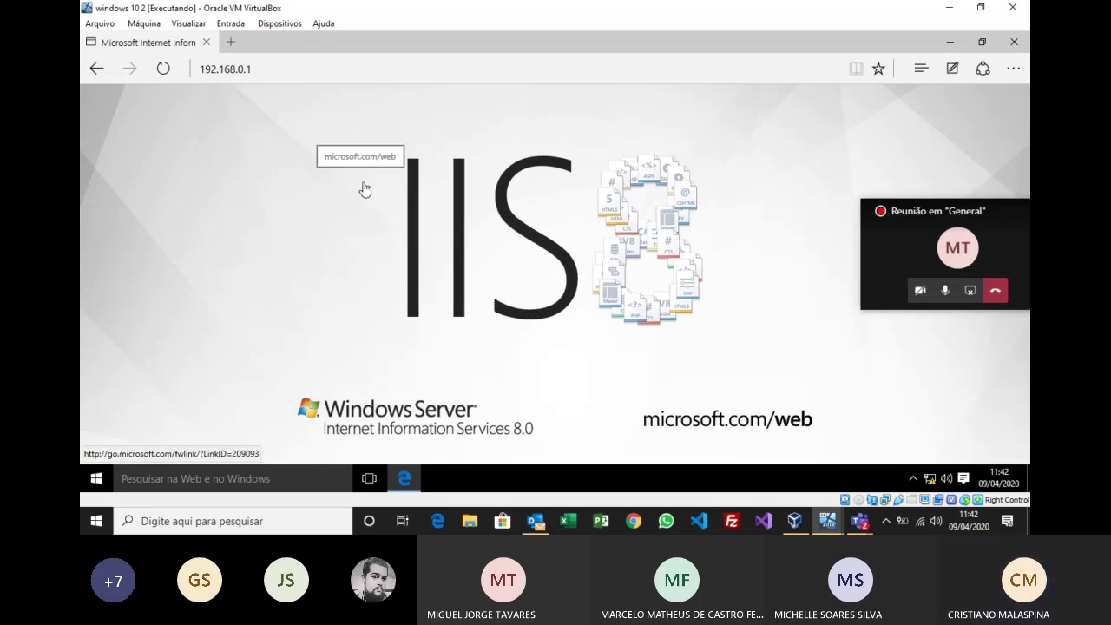
{"action": "left_click", "coordinate": [829, 521]}
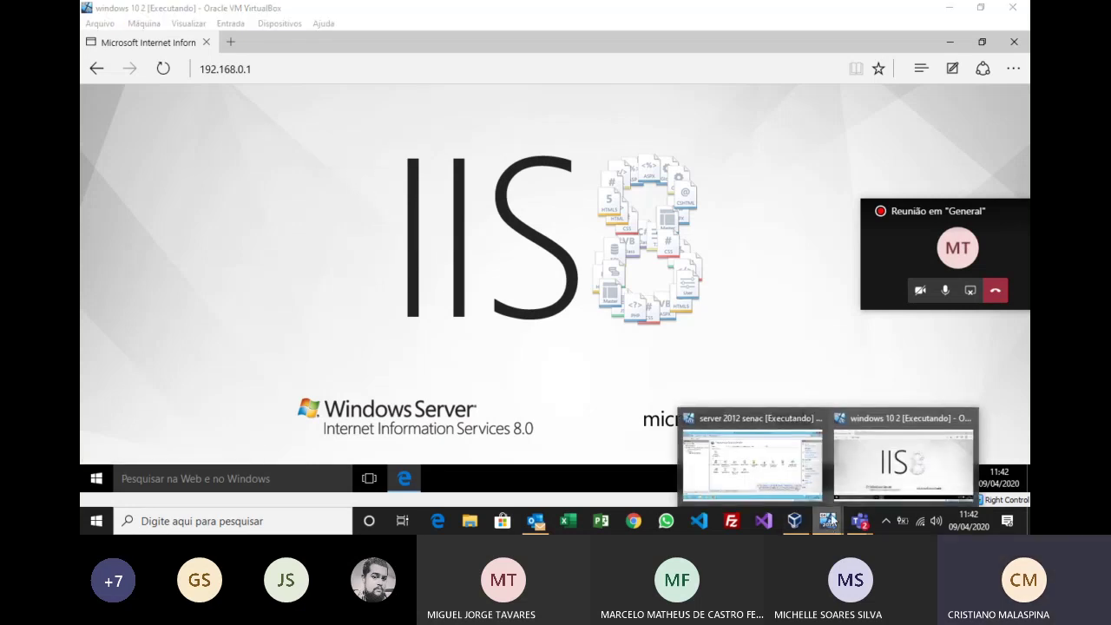
Step: On the server VM, browse a maximized File Explorer to C:\inetpub\wwwroot and open iisstart
{"action": "left_click", "coordinate": [781, 467]}
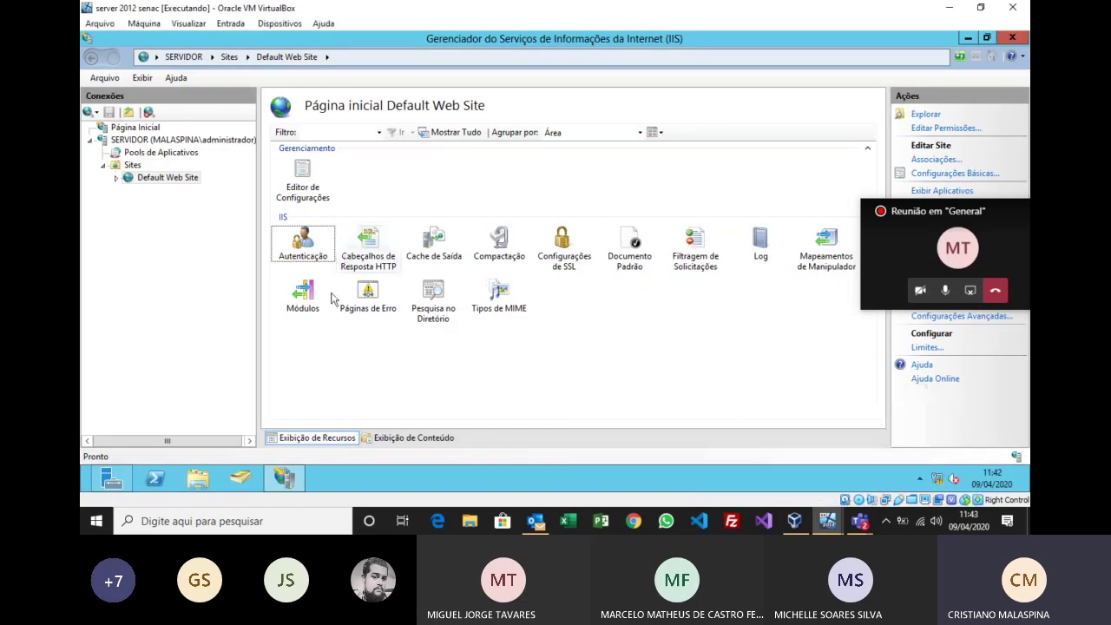
{"action": "left_click", "coordinate": [201, 486]}
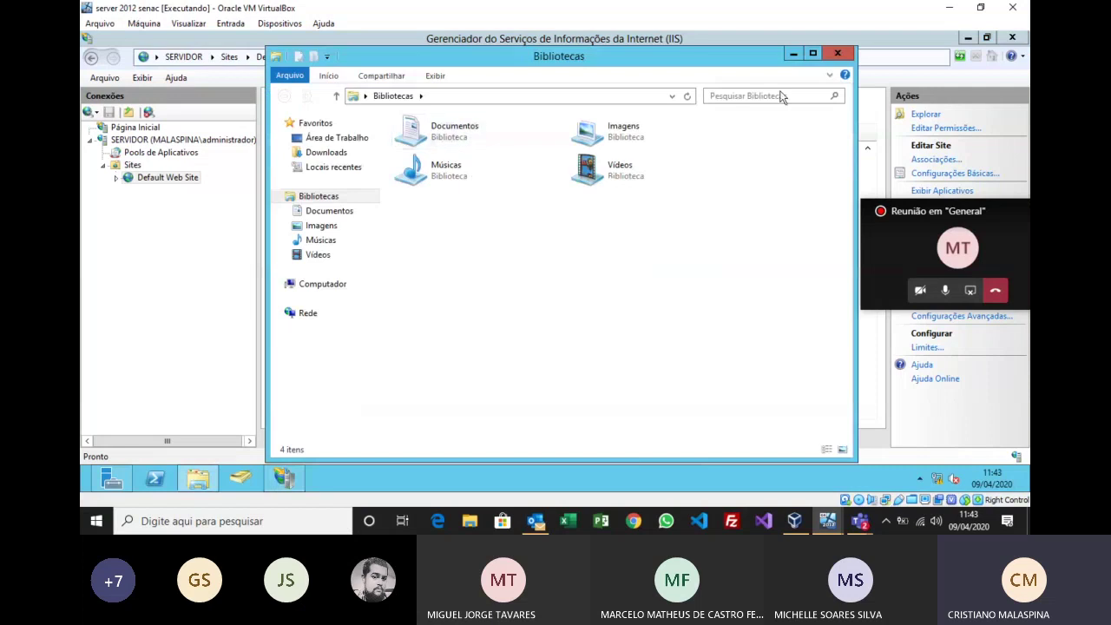
{"action": "left_click", "coordinate": [813, 55]}
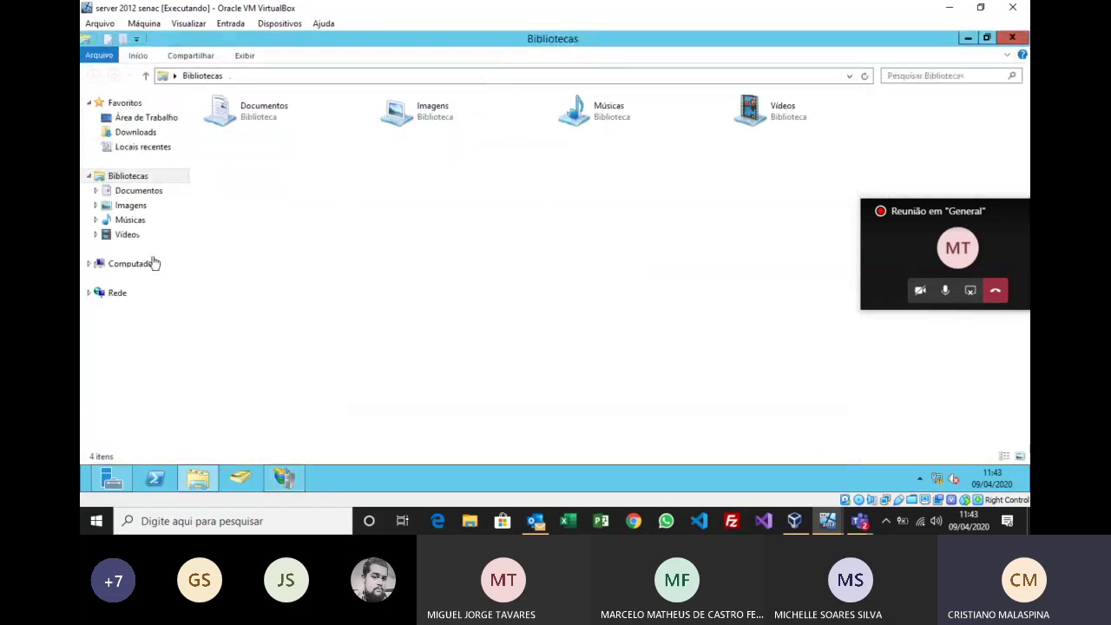
{"action": "left_click", "coordinate": [144, 265]}
{"action": "double_click", "coordinate": [271, 139]}
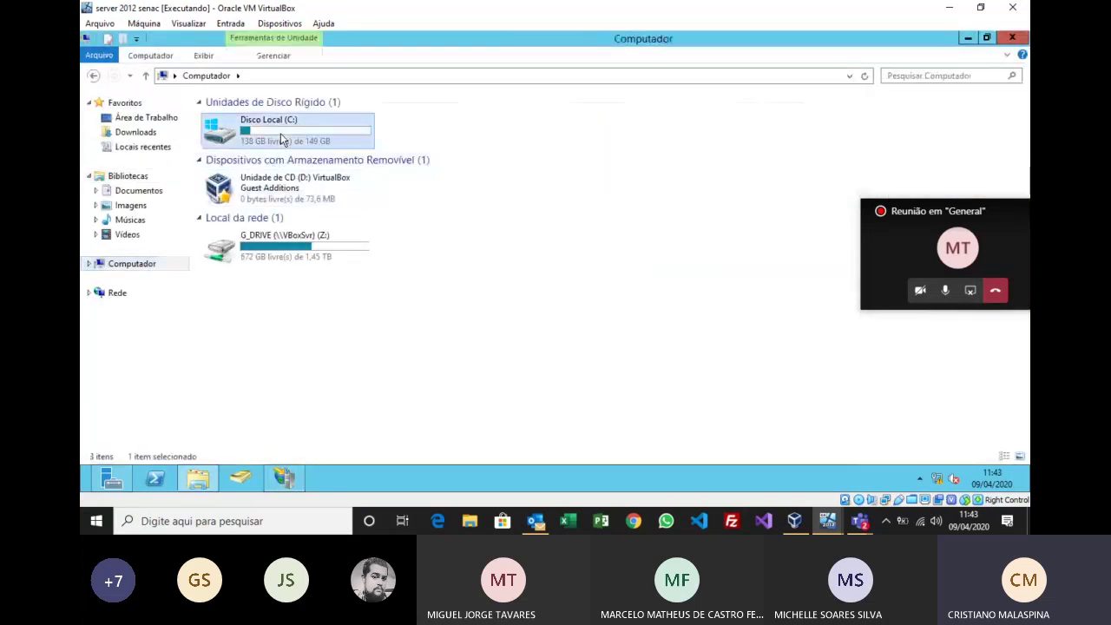
{"action": "double_click", "coordinate": [231, 149]}
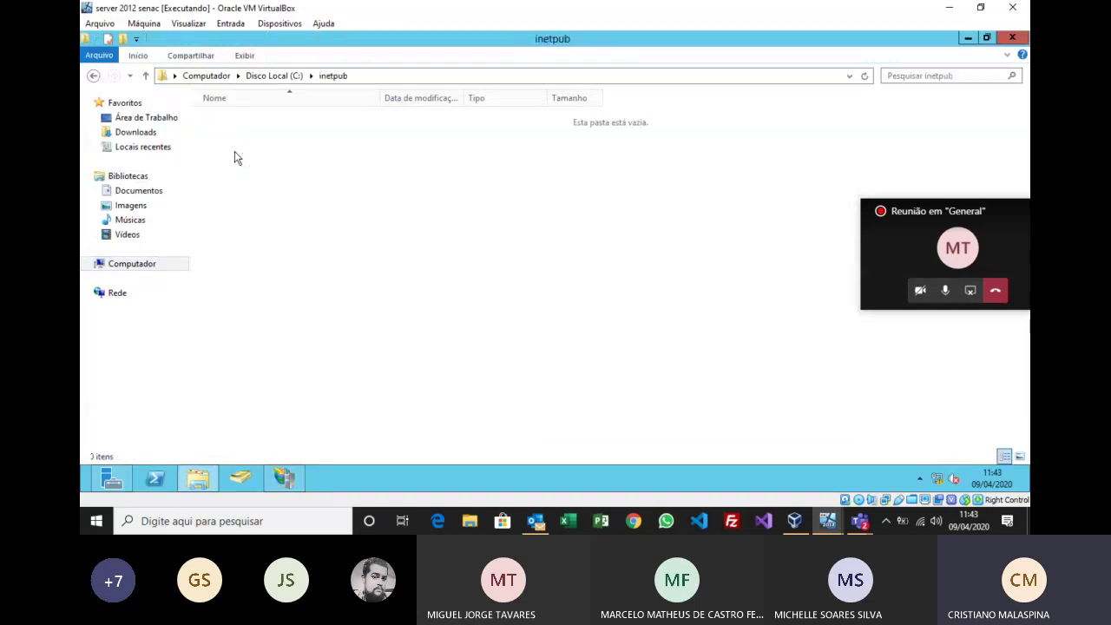
{"action": "double_click", "coordinate": [236, 178]}
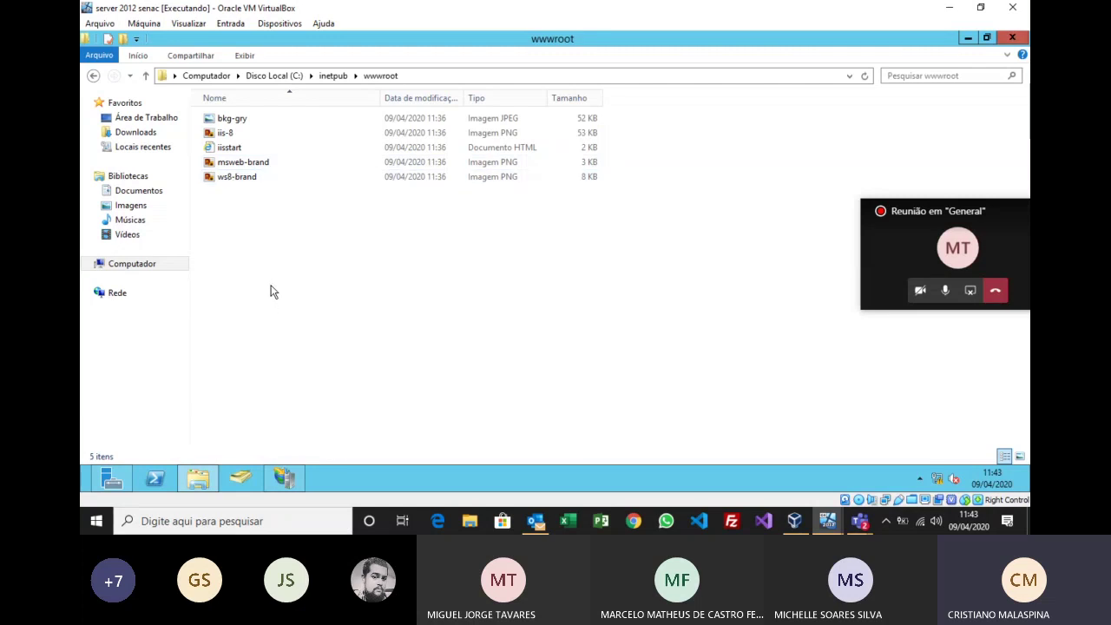
{"action": "double_click", "coordinate": [231, 149]}
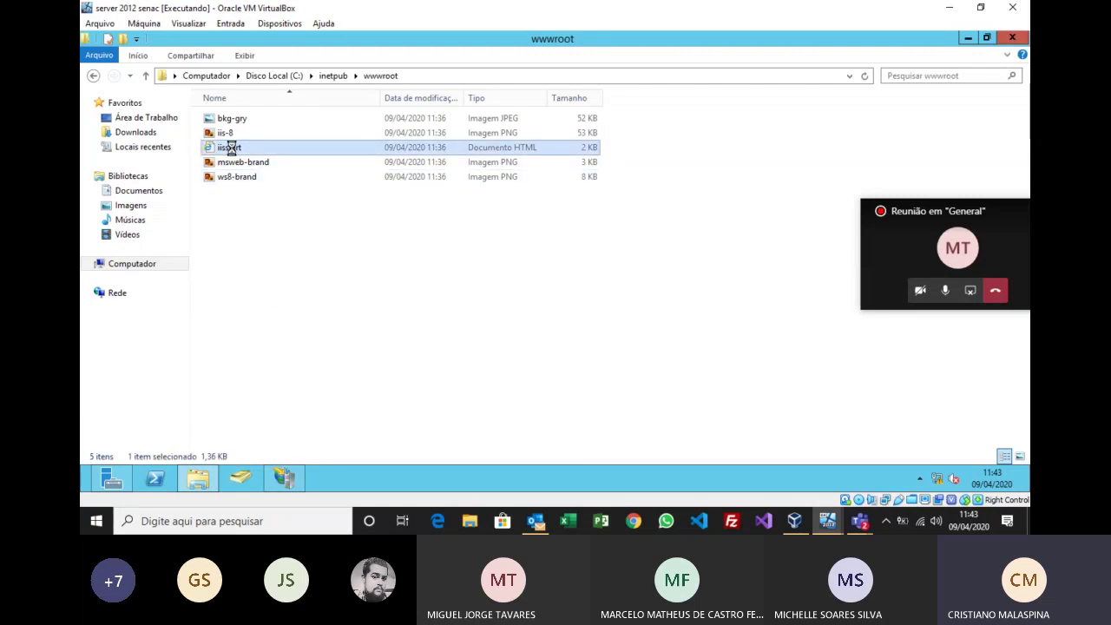
{"action": "right_click", "coordinate": [231, 148]}
Step: Preview the iisstart page in the browser, then close it
{"action": "left_click", "coordinate": [489, 352]}
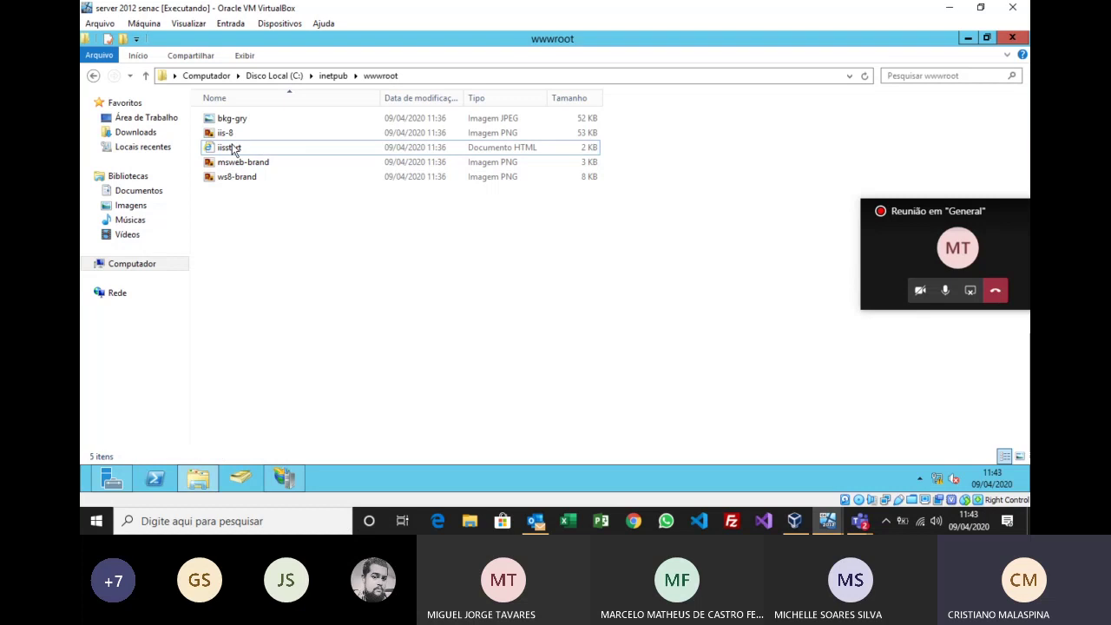
{"action": "double_click", "coordinate": [239, 149]}
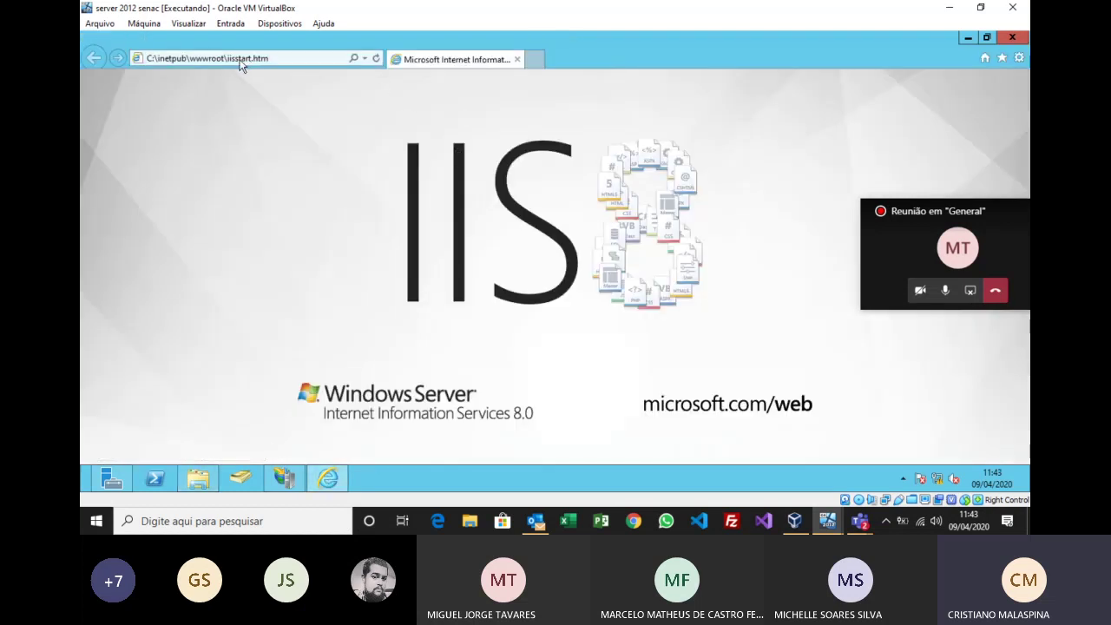
{"action": "left_click", "coordinate": [1014, 40]}
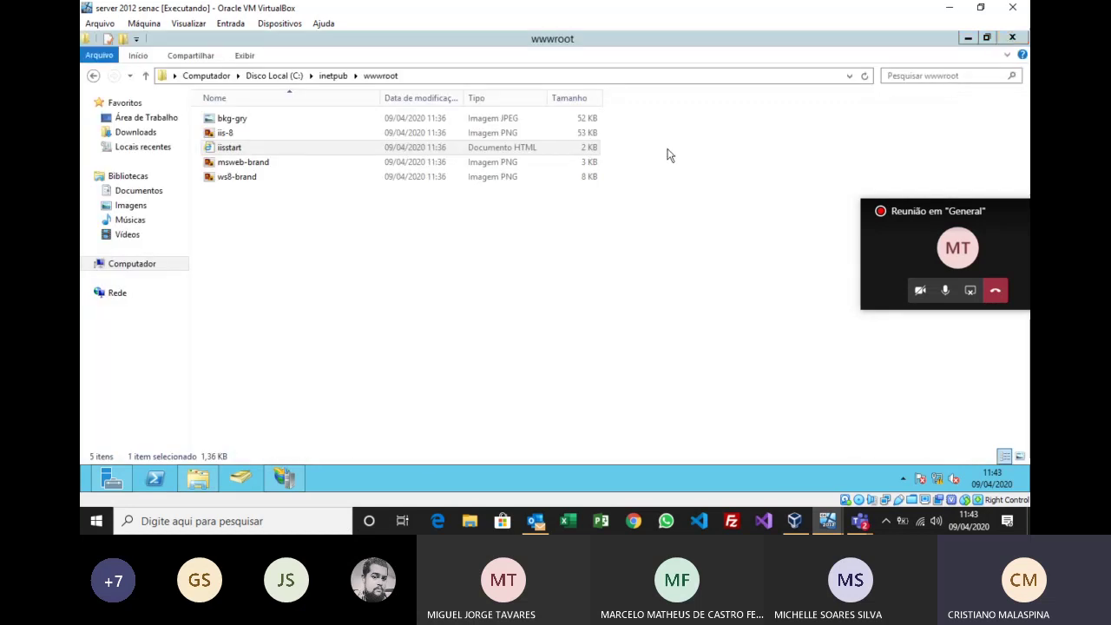
Step: Open iisstart in Notepad and maximize the editor window
{"action": "right_click", "coordinate": [236, 150]}
{"action": "mouse_move", "coordinate": [390, 203]}
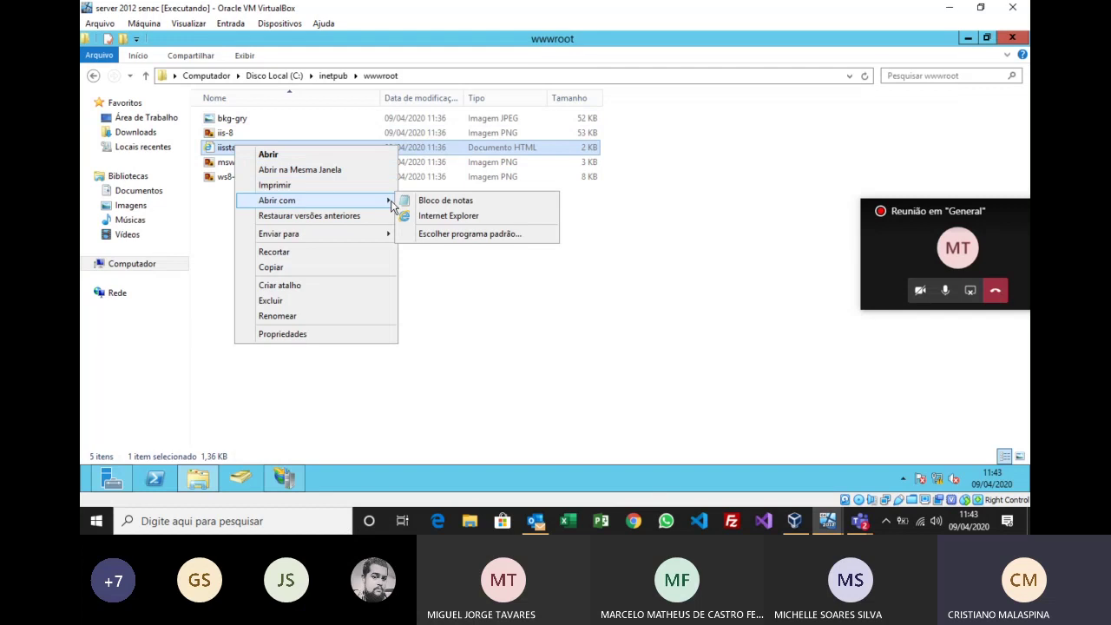
{"action": "left_click", "coordinate": [439, 202]}
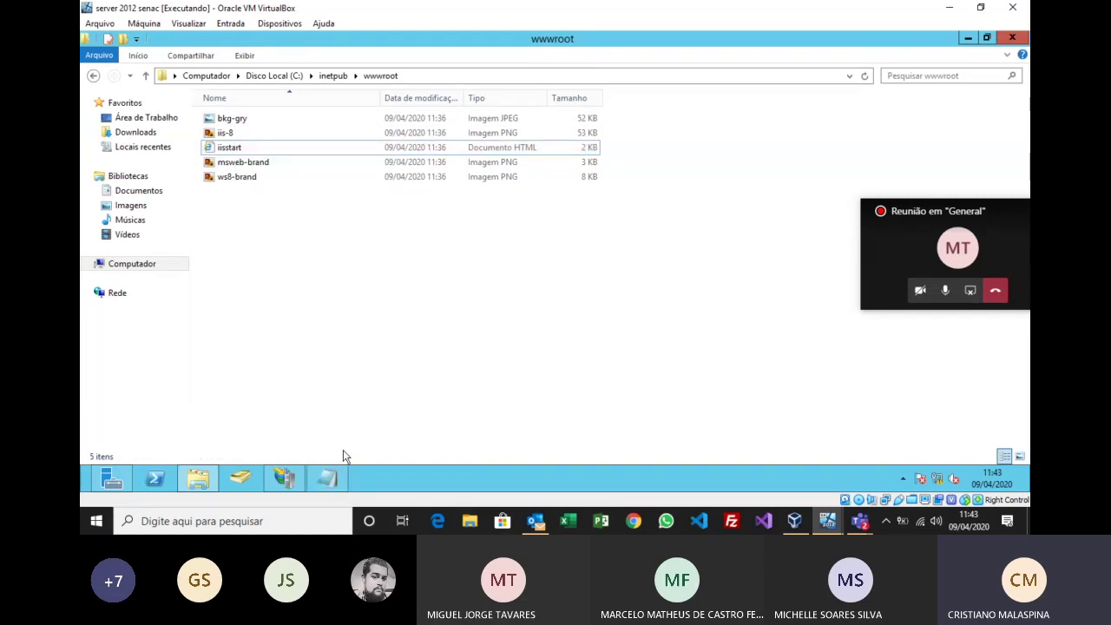
{"action": "left_click", "coordinate": [326, 481]}
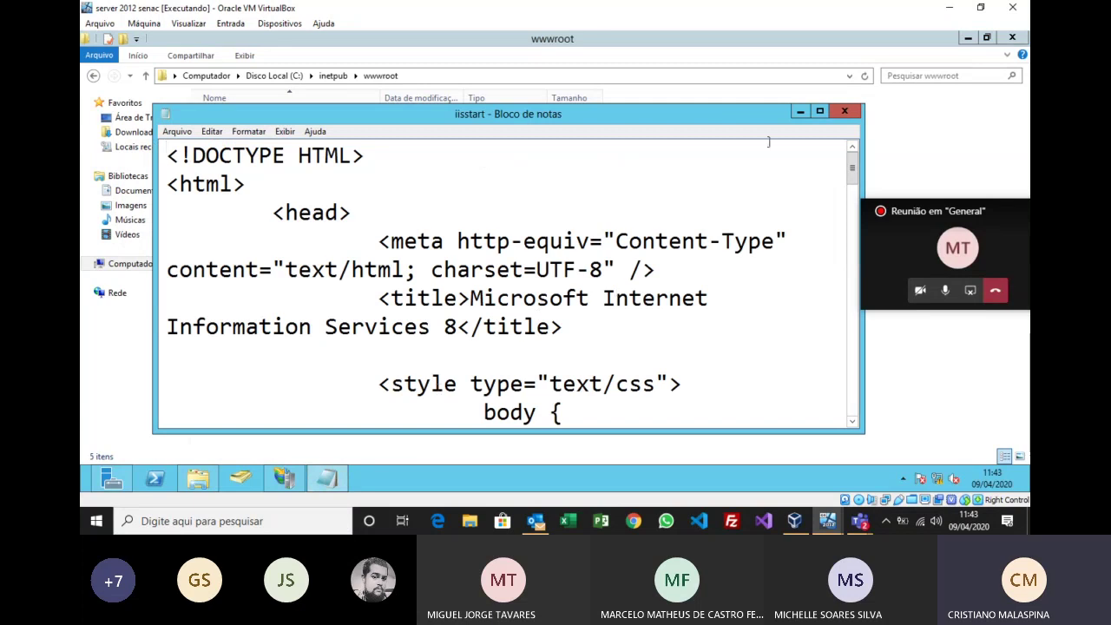
{"action": "left_click", "coordinate": [820, 112]}
Step: Append " - TI 17 SENAC" to the <title> text, save the file, and close Notepad
{"action": "scroll", "coordinate": [525, 303], "scroll_direction": "down", "scroll_amount": 2}
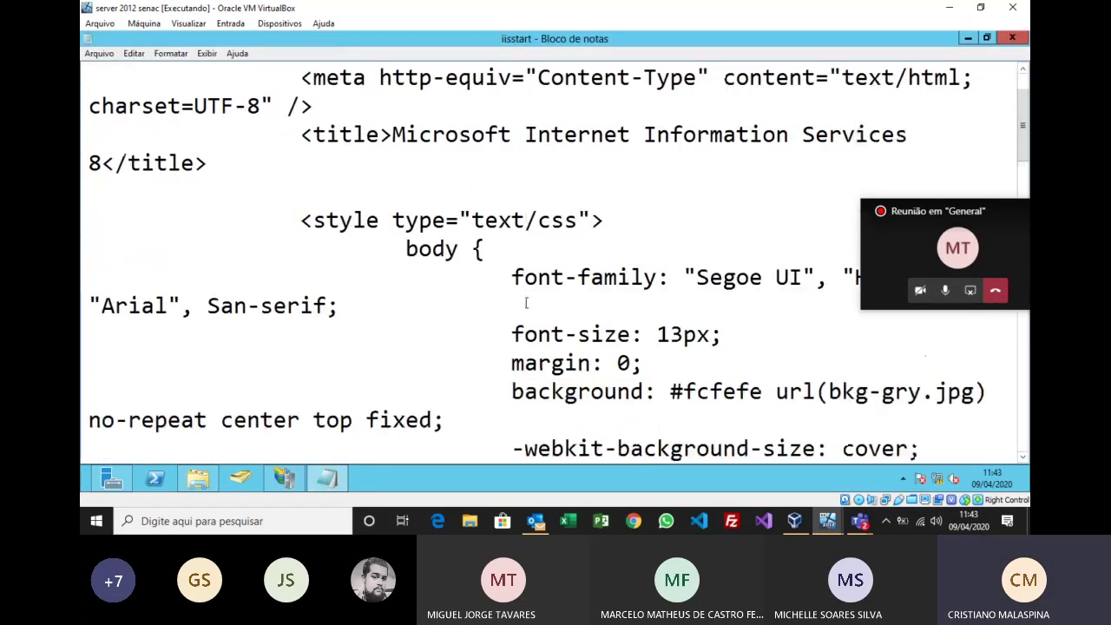
{"action": "scroll", "coordinate": [526, 303], "scroll_direction": "down", "scroll_amount": 6}
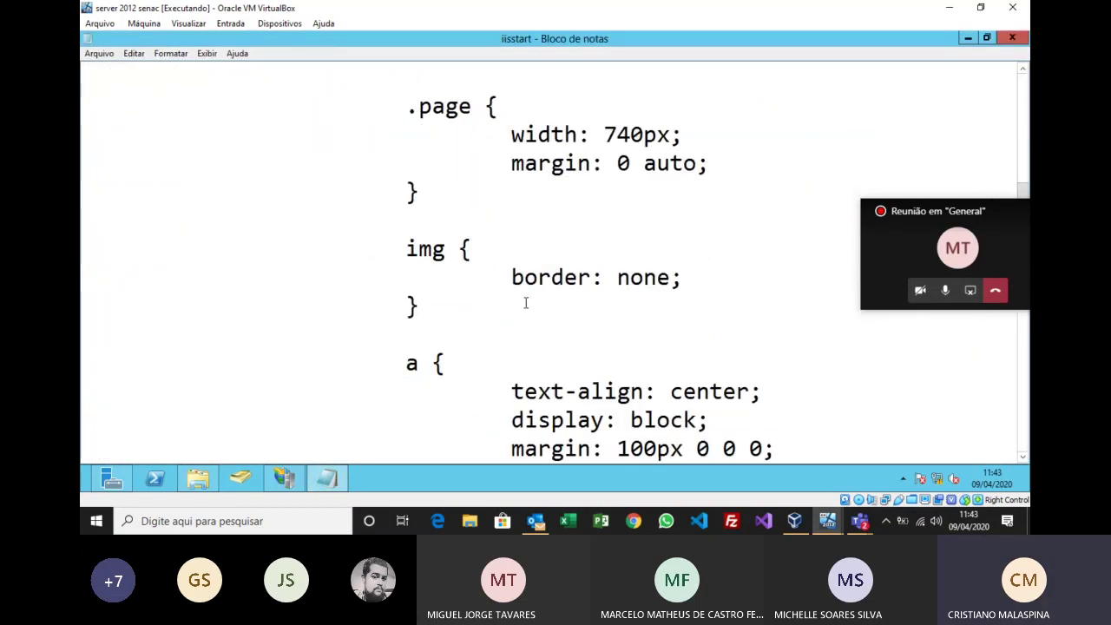
{"action": "scroll", "coordinate": [525, 303], "scroll_direction": "up", "scroll_amount": 7}
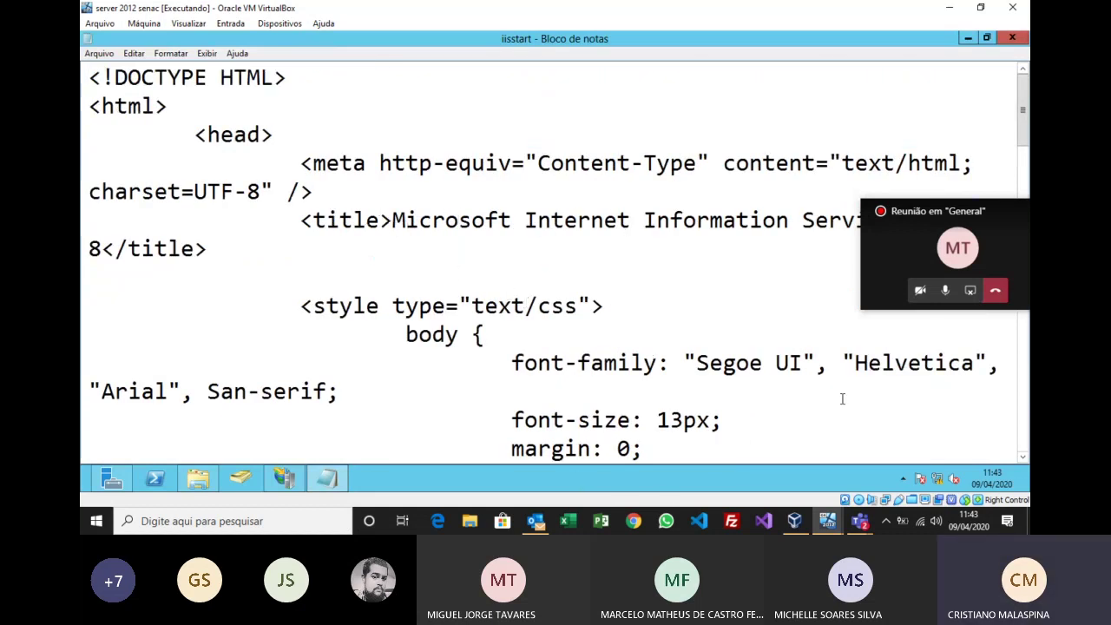
{"action": "left_click_drag", "start_coordinate": [944, 208], "coordinate": [937, 406]}
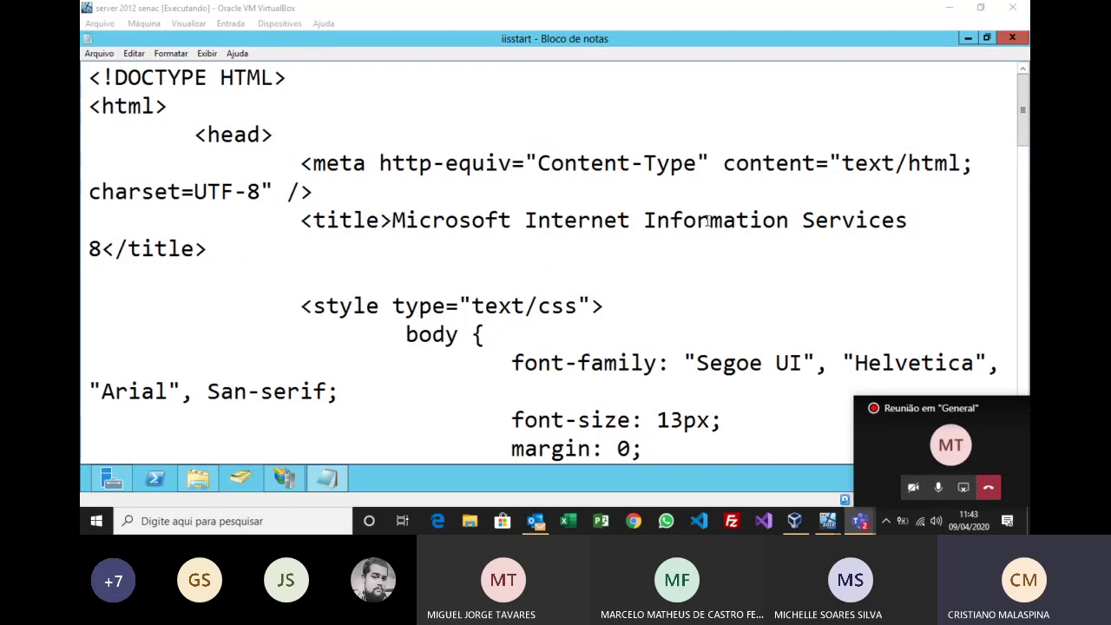
{"action": "left_click", "coordinate": [101, 248]}
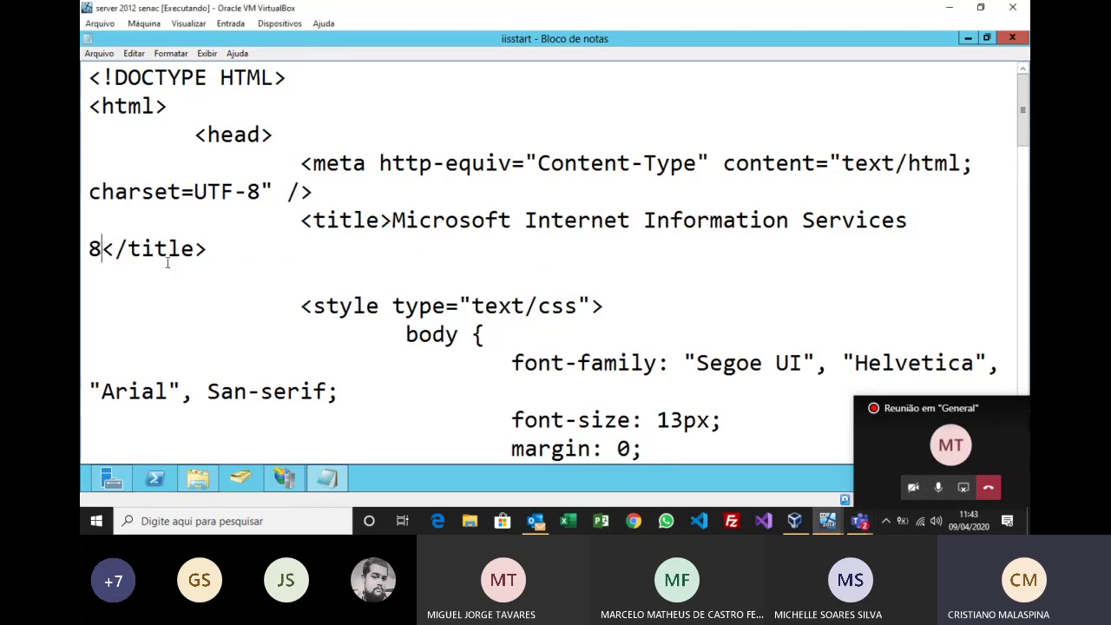
{"action": "type", "text": "- "}
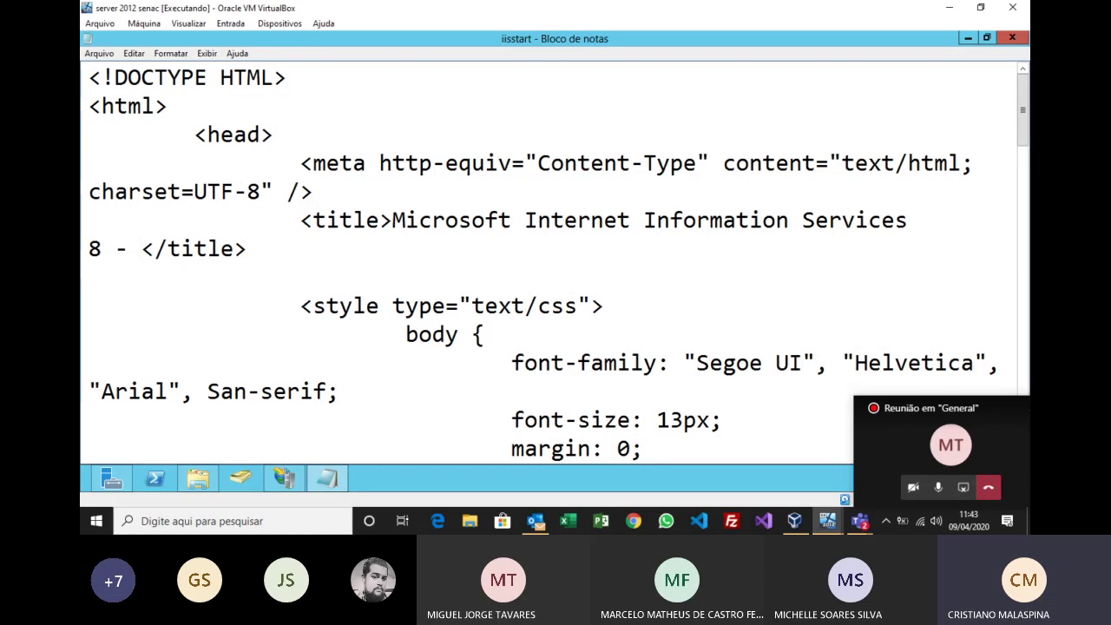
{"action": "type", "text": "TI"}
{"action": "type", "text": " 17 SENA"}
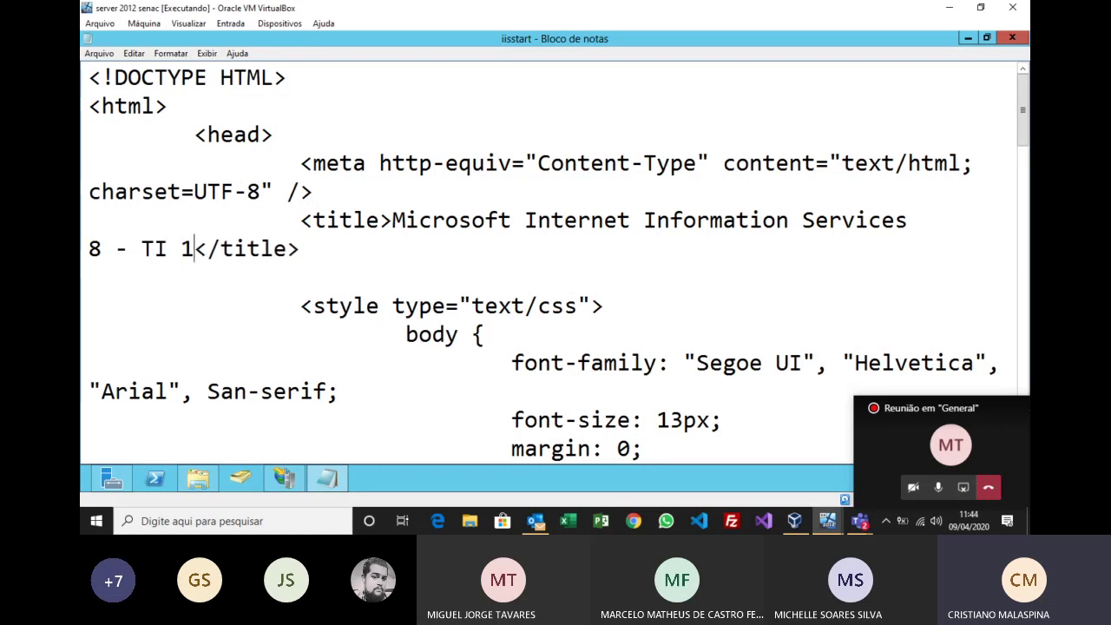
{"action": "type", "text": "C"}
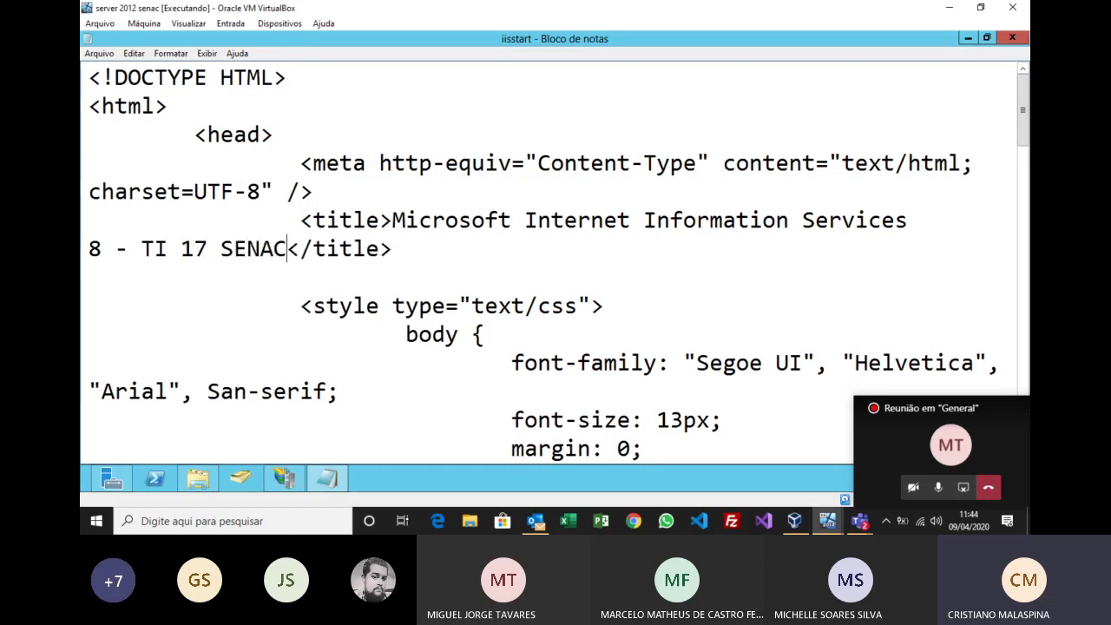
{"action": "left_click", "coordinate": [99, 53]}
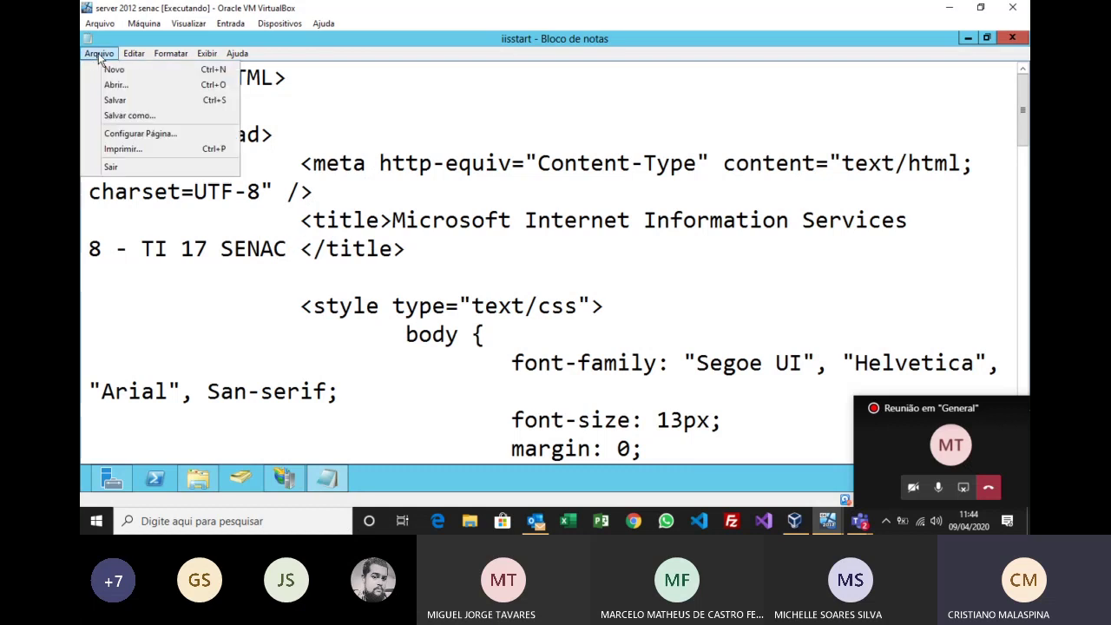
{"action": "left_click", "coordinate": [119, 98]}
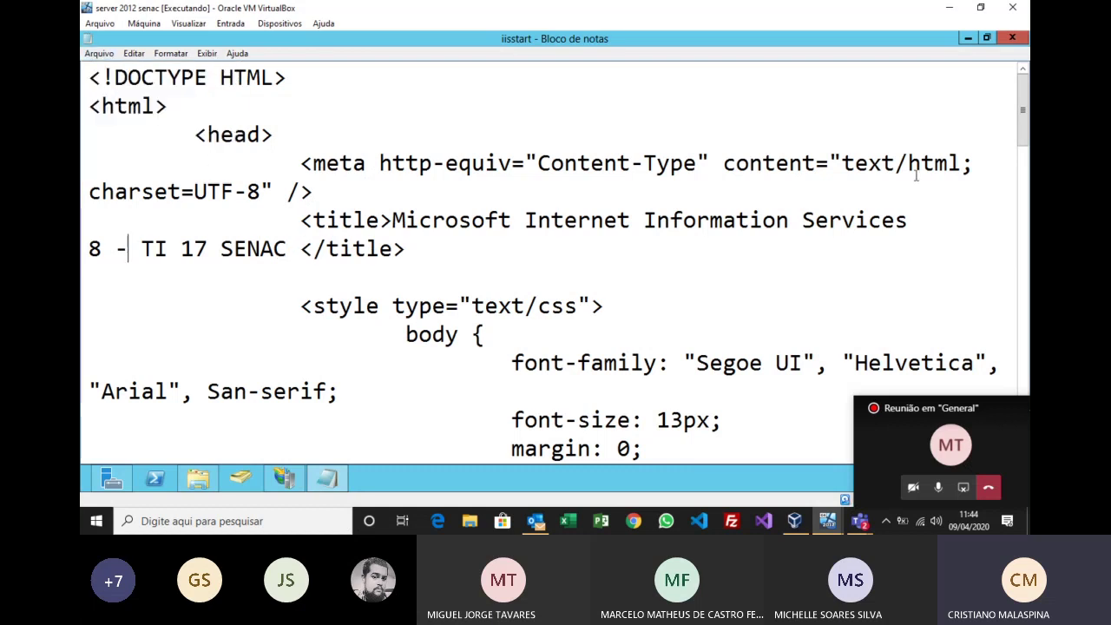
{"action": "left_click", "coordinate": [1012, 37]}
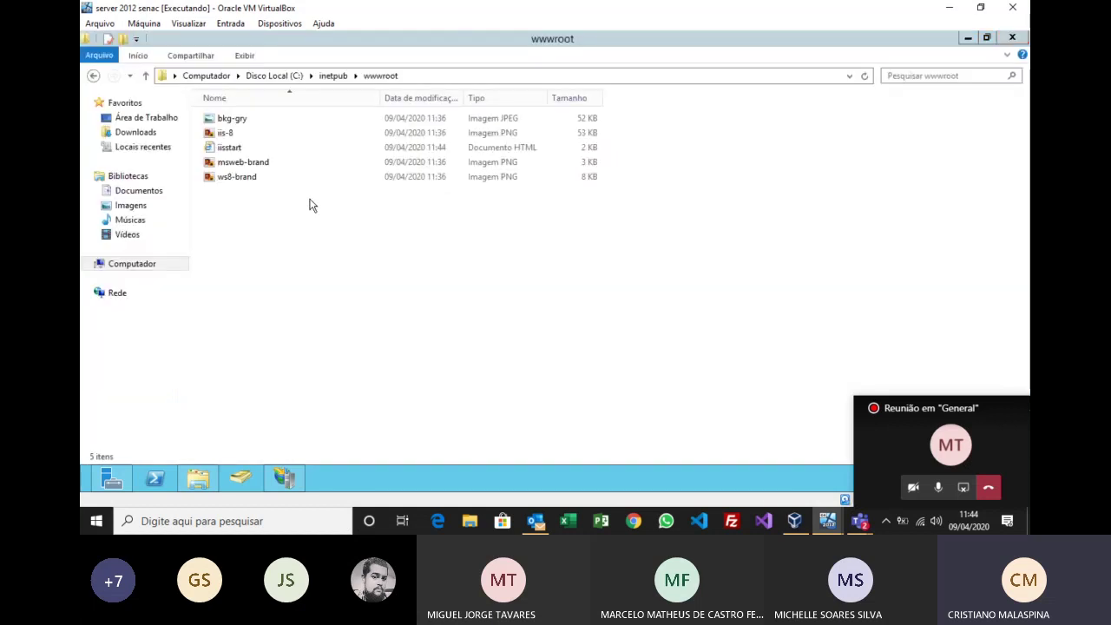
{"action": "double_click", "coordinate": [233, 148]}
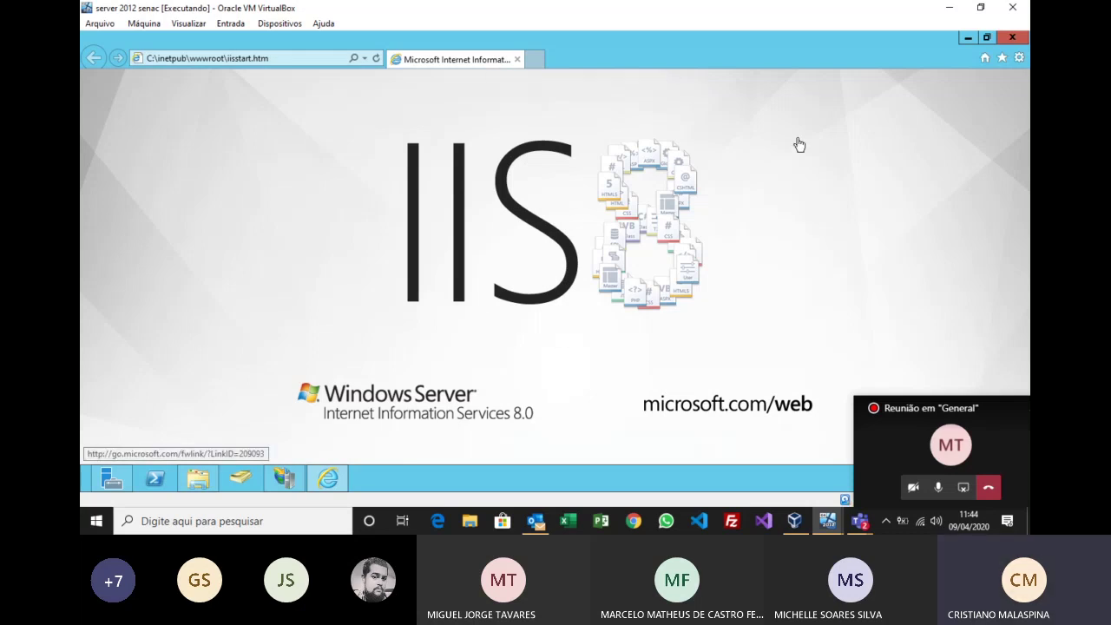
{"action": "left_click", "coordinate": [1012, 38]}
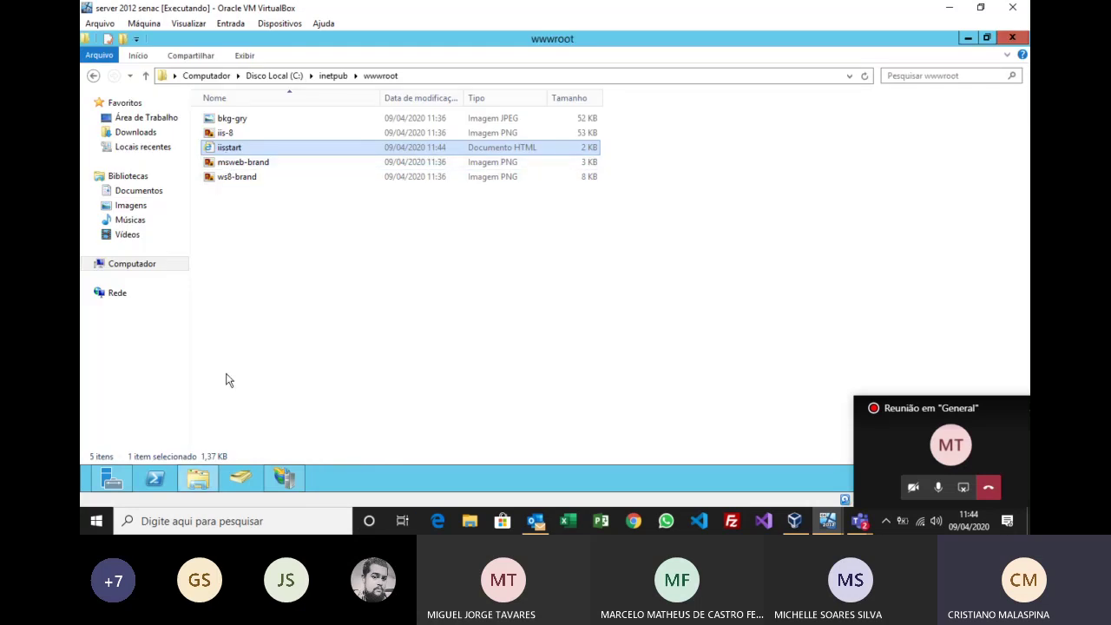
{"action": "left_click", "coordinate": [282, 478]}
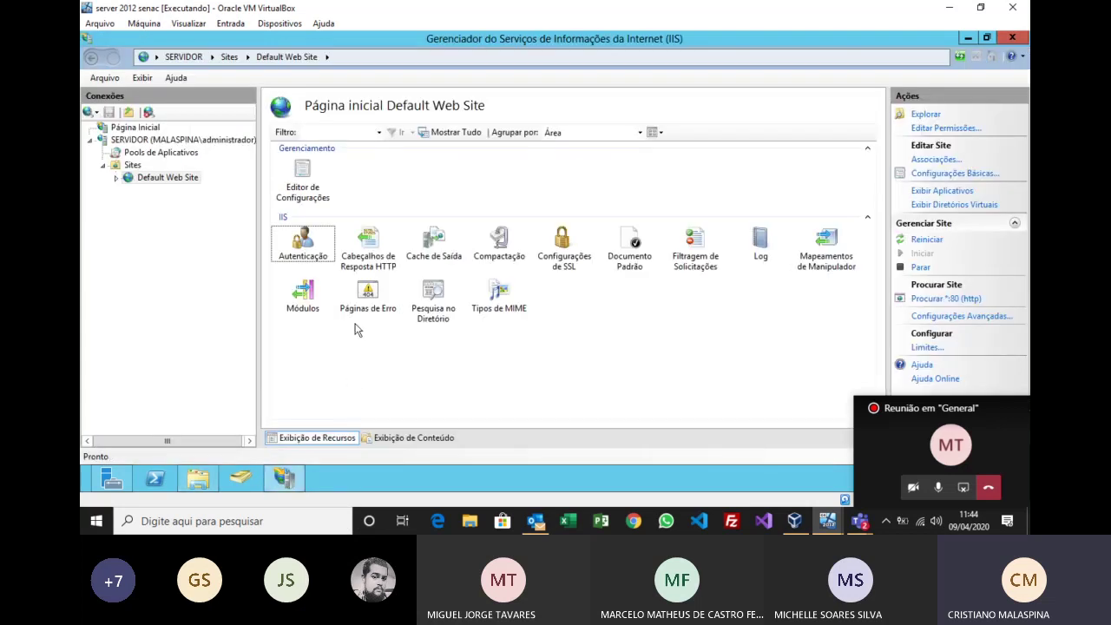
{"action": "left_click", "coordinate": [956, 174]}
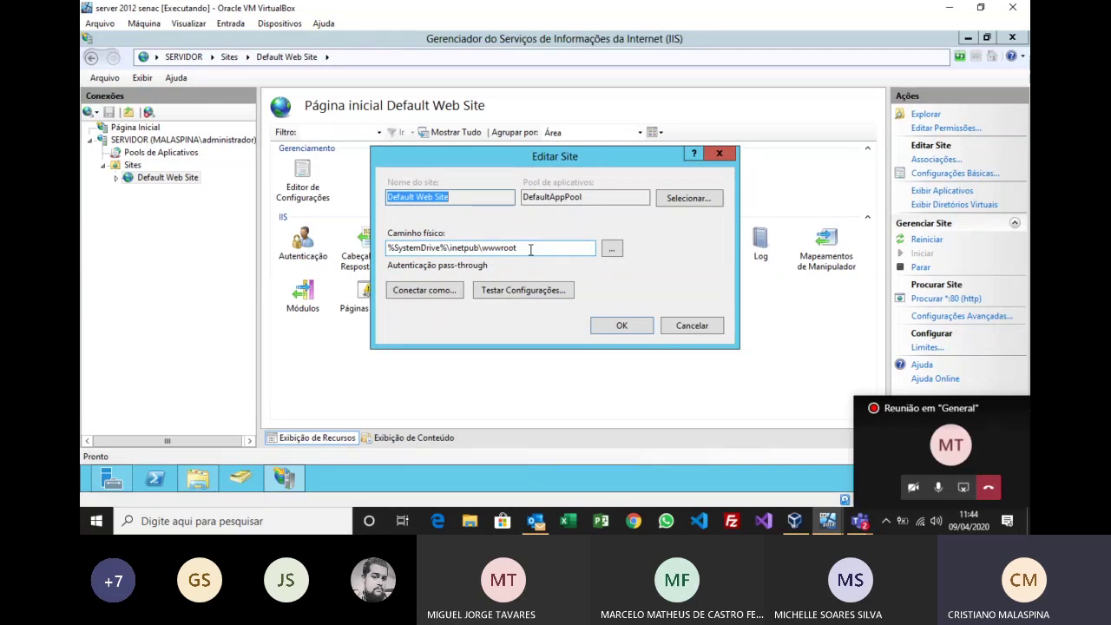
{"action": "left_click", "coordinate": [201, 480]}
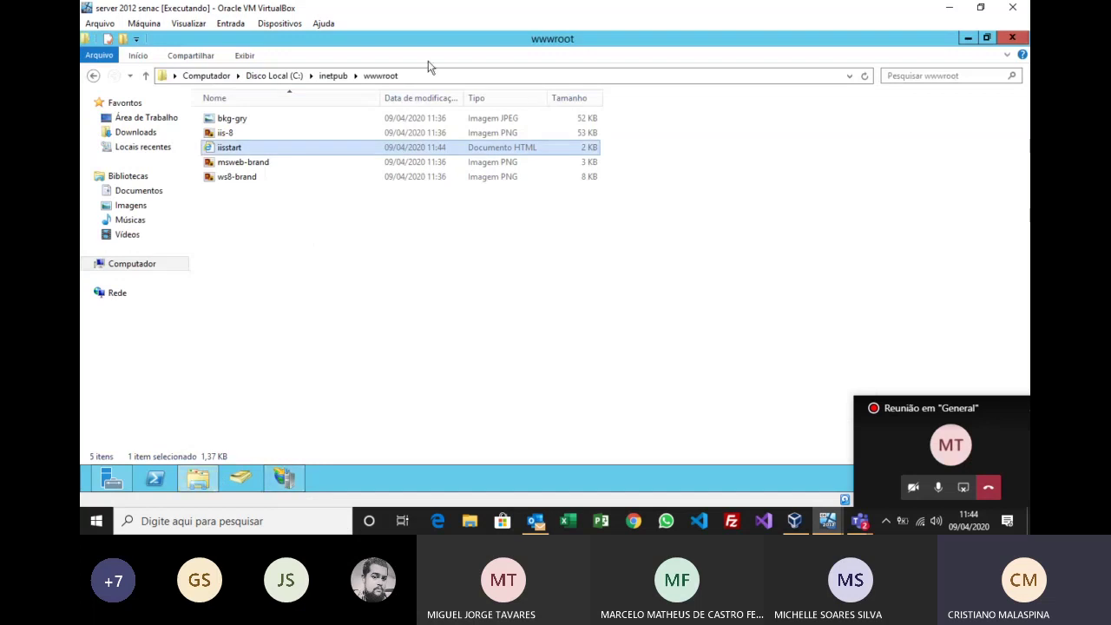
Step: In C:\inetpub\wwwroot, create a new folder named 'intranet' and open it
{"action": "left_click", "coordinate": [335, 75]}
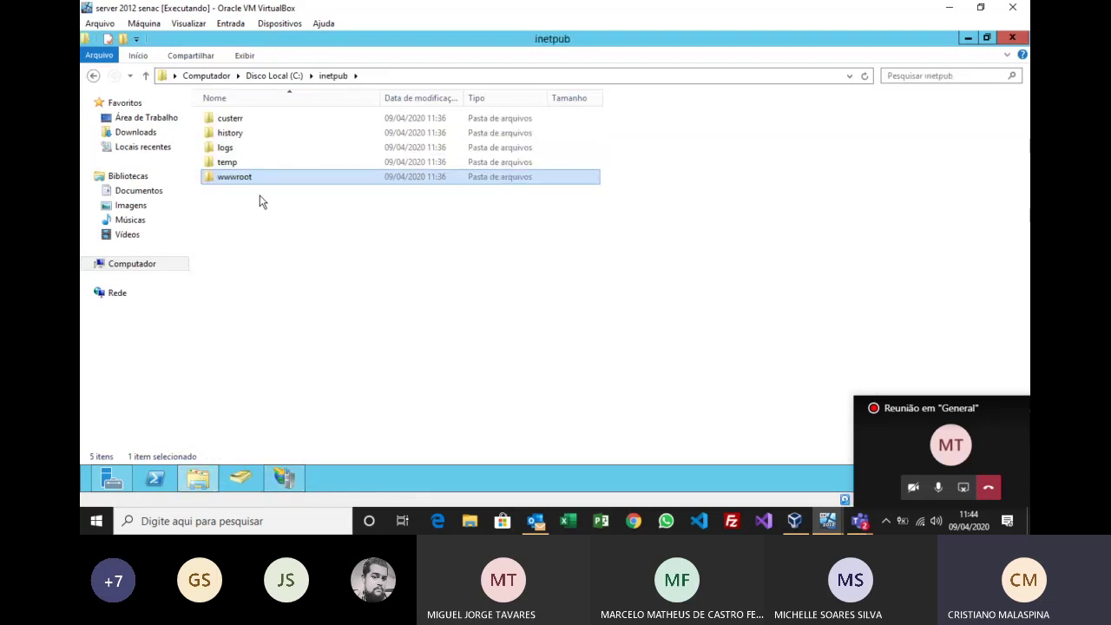
{"action": "double_click", "coordinate": [241, 178]}
{"action": "right_click", "coordinate": [313, 276]}
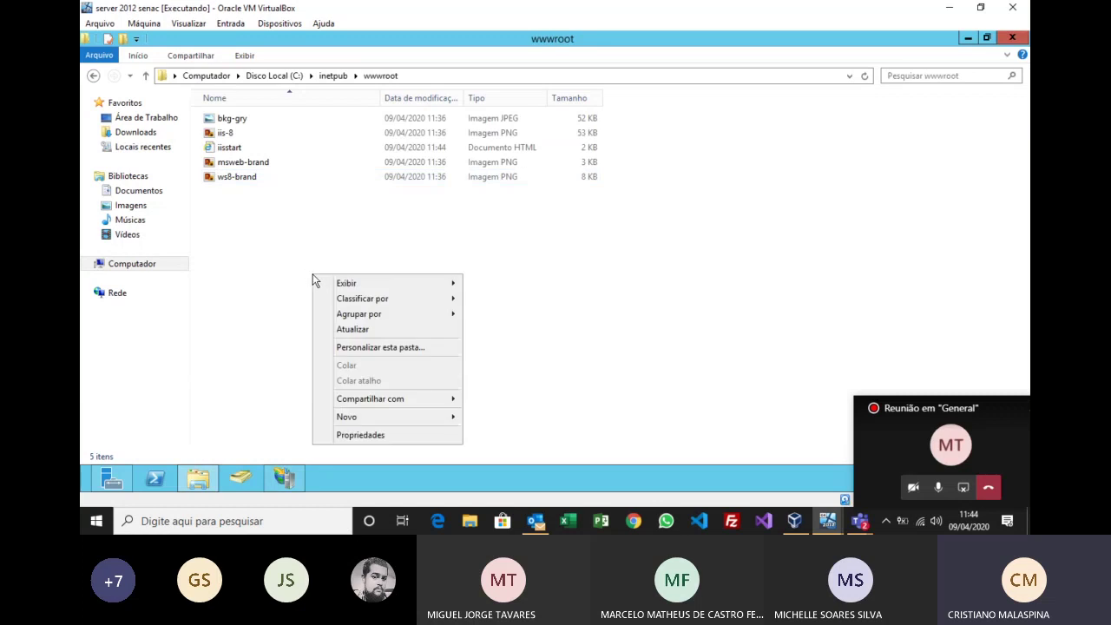
{"action": "mouse_move", "coordinate": [451, 421]}
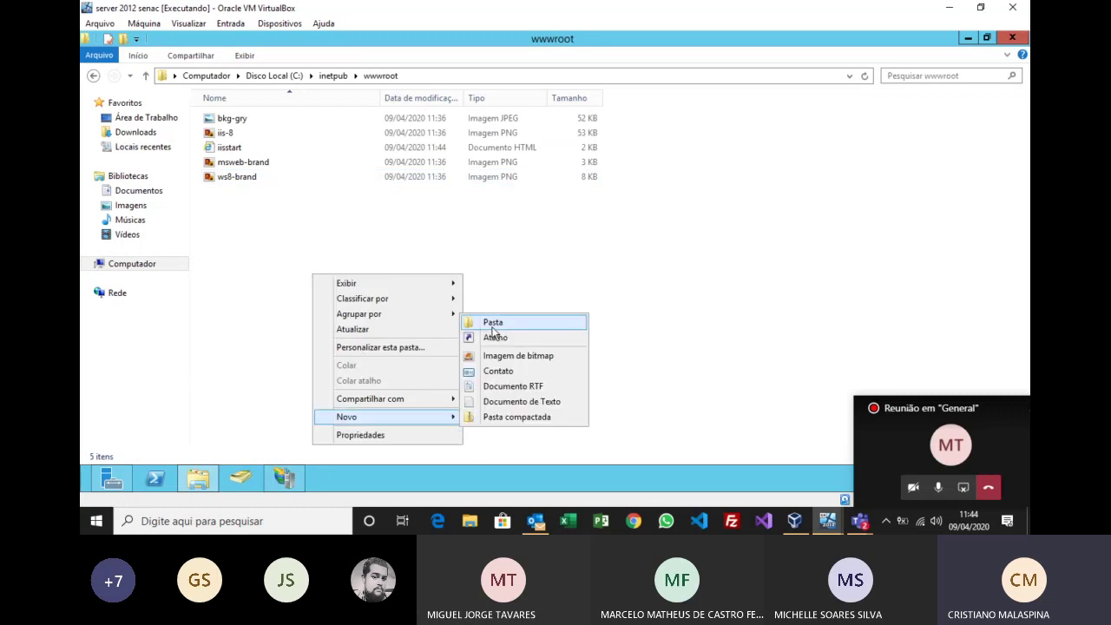
{"action": "left_click", "coordinate": [494, 327]}
{"action": "type", "text": "INTR"}
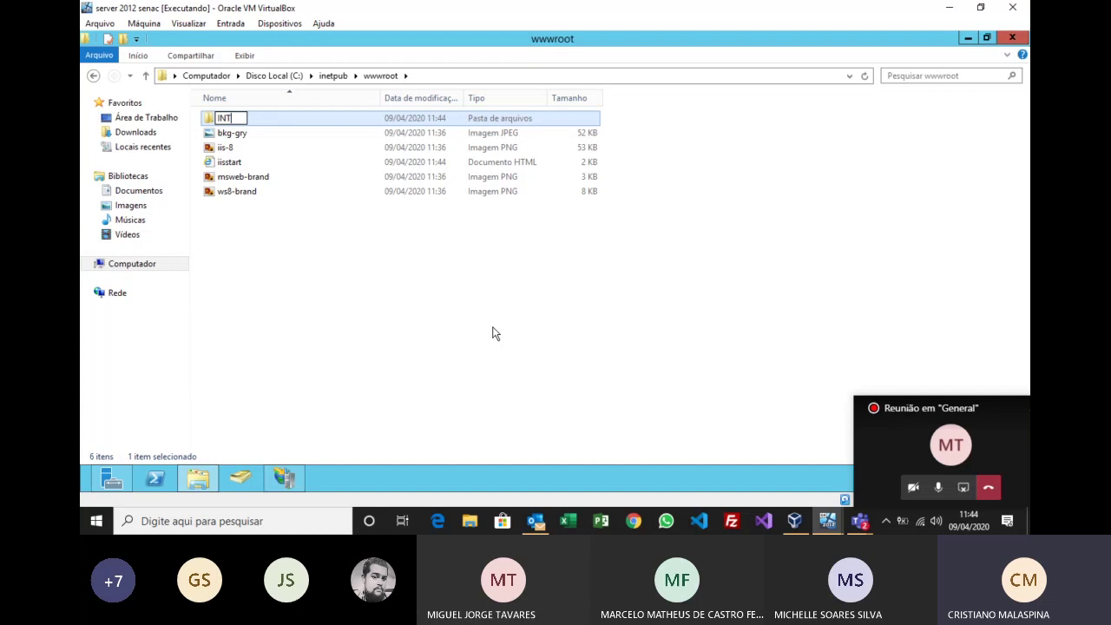
{"action": "key", "text": "BackSpace"}
{"action": "key", "text": "BackSpace"}
{"action": "key", "text": "BackSpace"}
{"action": "key", "text": "BackSpace"}
{"action": "type", "text": "intranet"}
{"action": "key", "text": "Return"}
{"action": "double_click", "coordinate": [236, 120]}
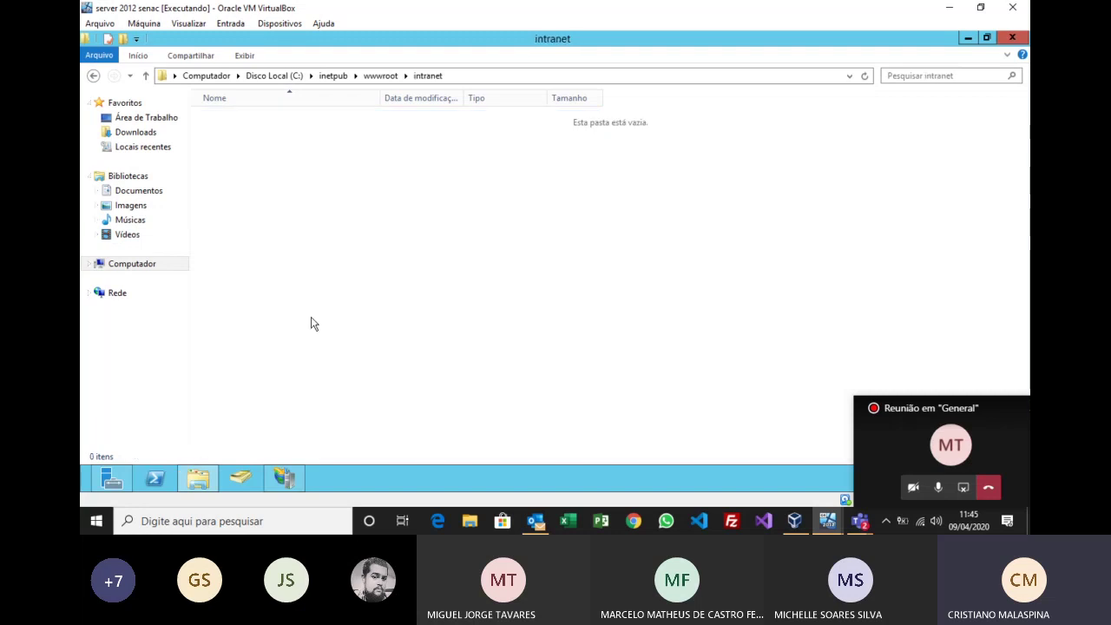
{"action": "left_click", "coordinate": [286, 476]}
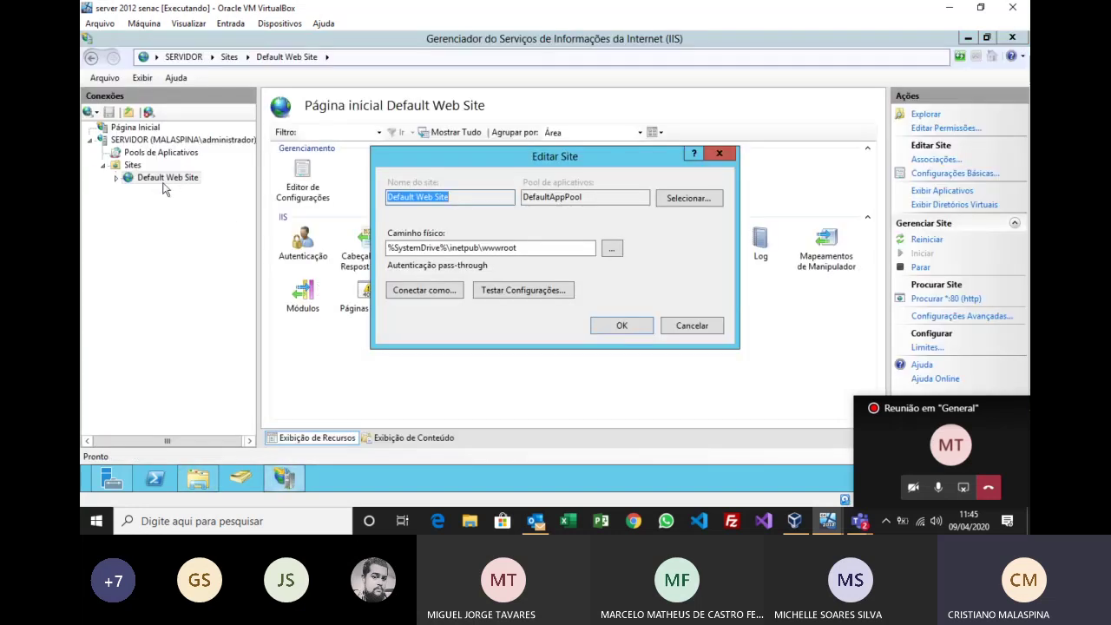
Step: Browse to the wwwroot\intranet folder, then cancel the folder browser and Editar Site unchanged
{"action": "left_click", "coordinate": [612, 249]}
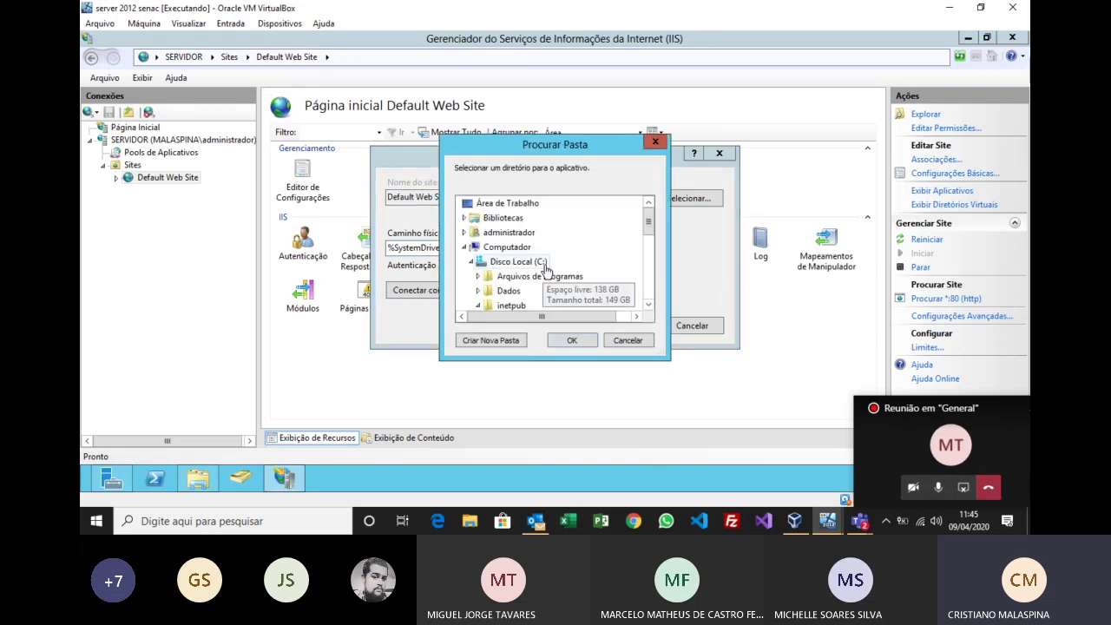
{"action": "left_click_drag", "start_coordinate": [649, 219], "coordinate": [651, 247]}
{"action": "left_click", "coordinate": [522, 291]}
{"action": "double_click", "coordinate": [525, 291]}
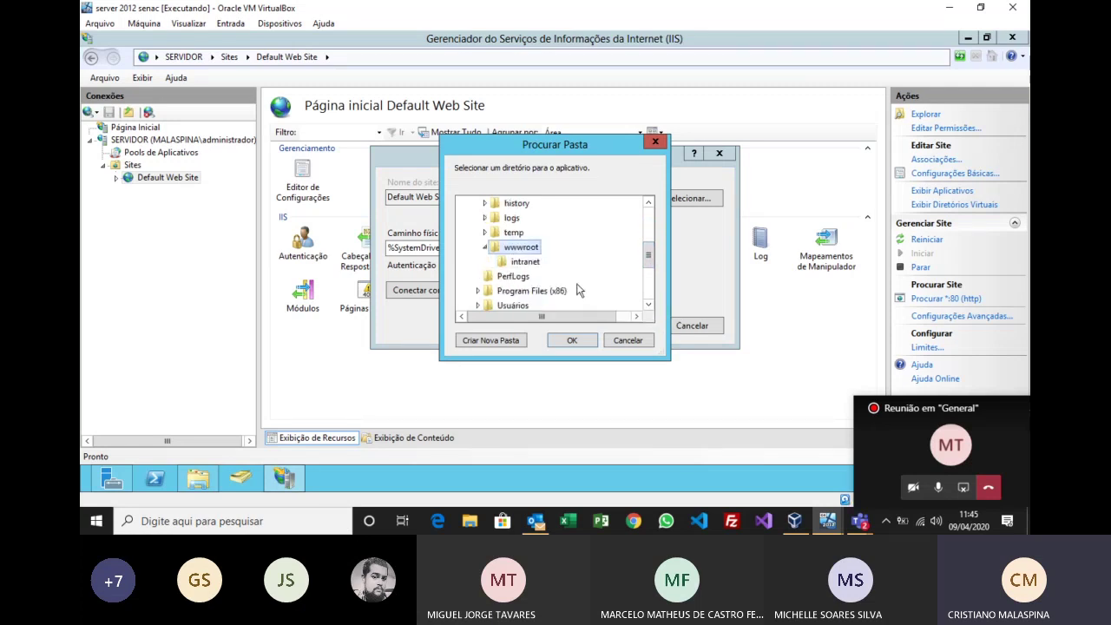
{"action": "left_click", "coordinate": [525, 262]}
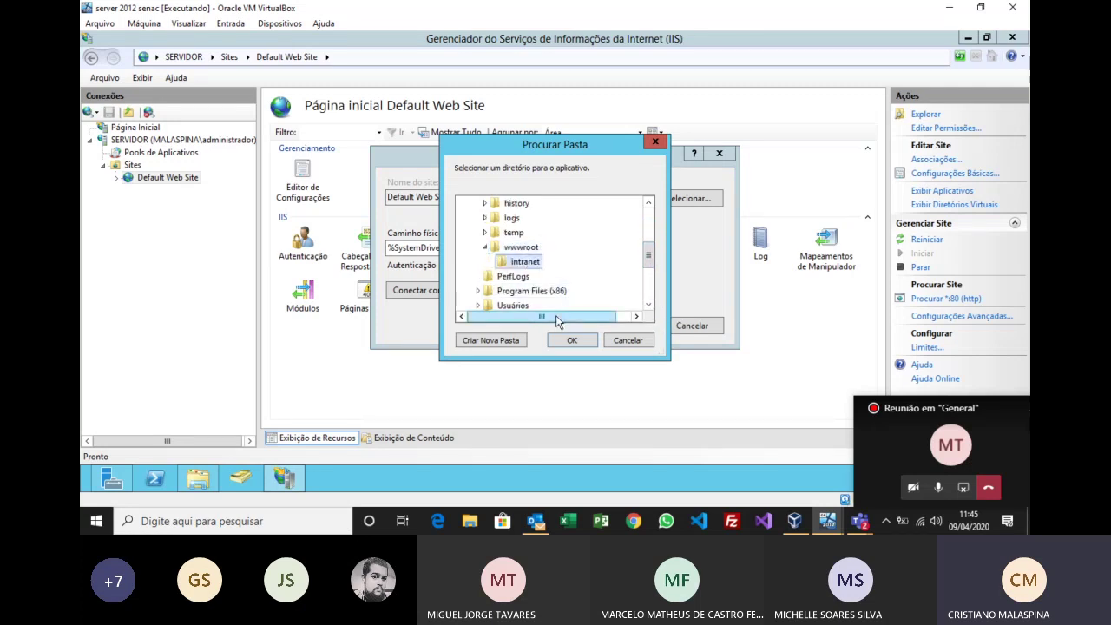
{"action": "left_click", "coordinate": [631, 339]}
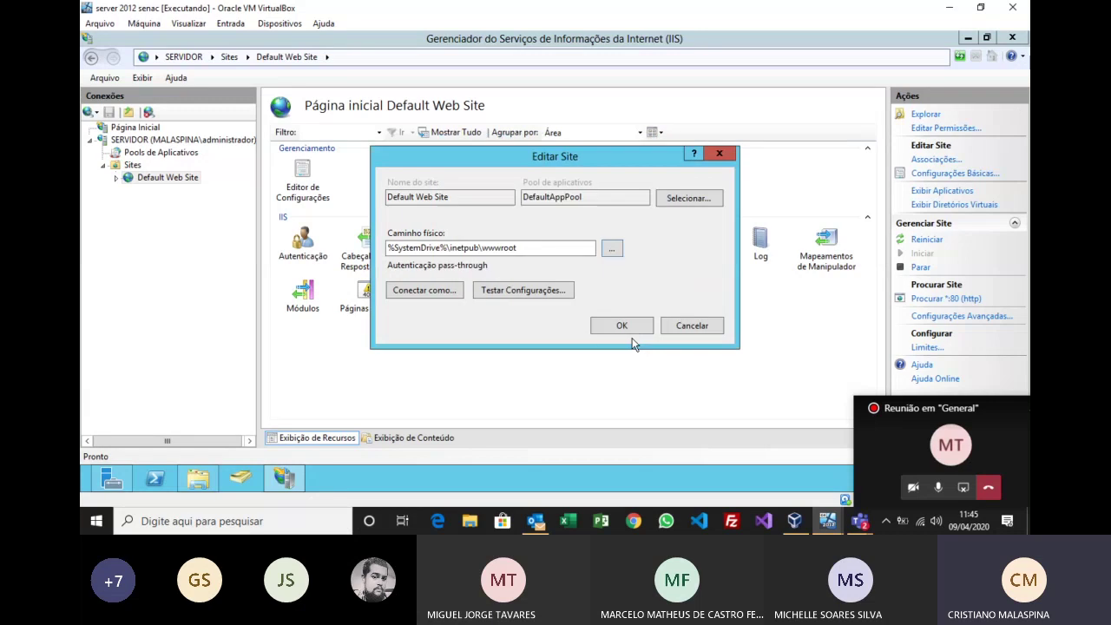
{"action": "left_click", "coordinate": [677, 326]}
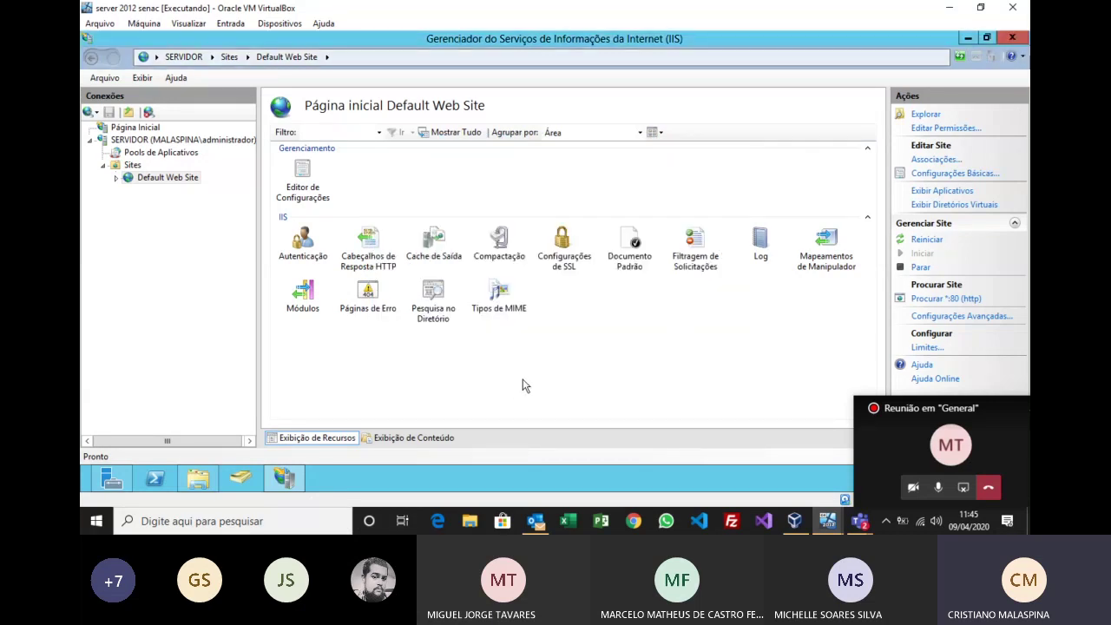
{"action": "left_click", "coordinate": [638, 271]}
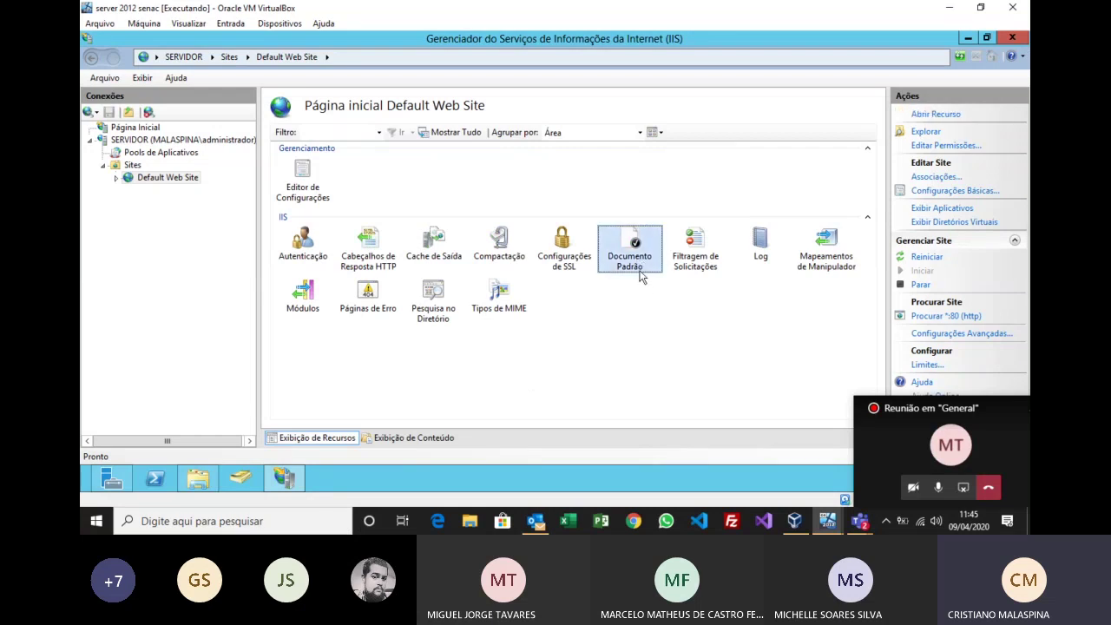
Step: Review the Documento Padrão list, then browse Default Web Site to show the IIS 8 page at localhost
{"action": "double_click", "coordinate": [639, 274]}
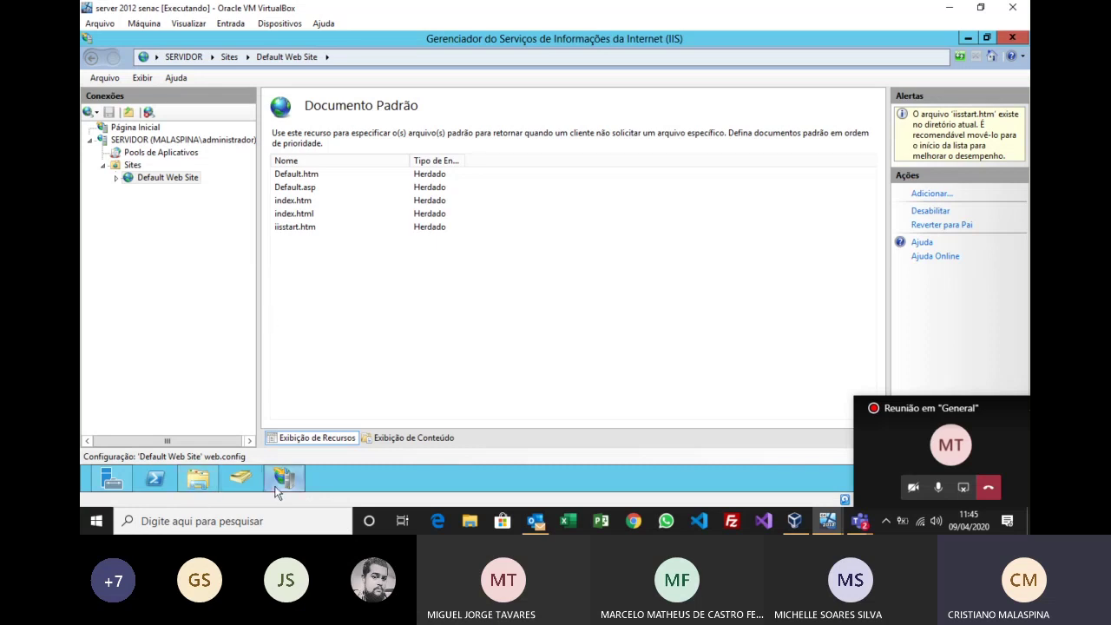
{"action": "right_click", "coordinate": [143, 178]}
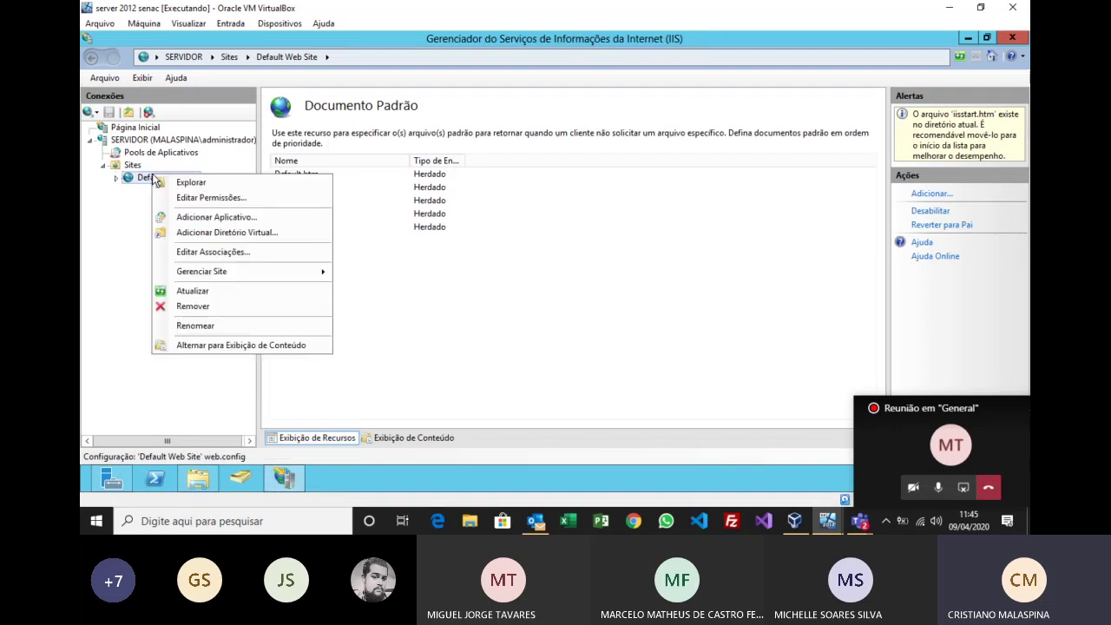
{"action": "mouse_move", "coordinate": [311, 272]}
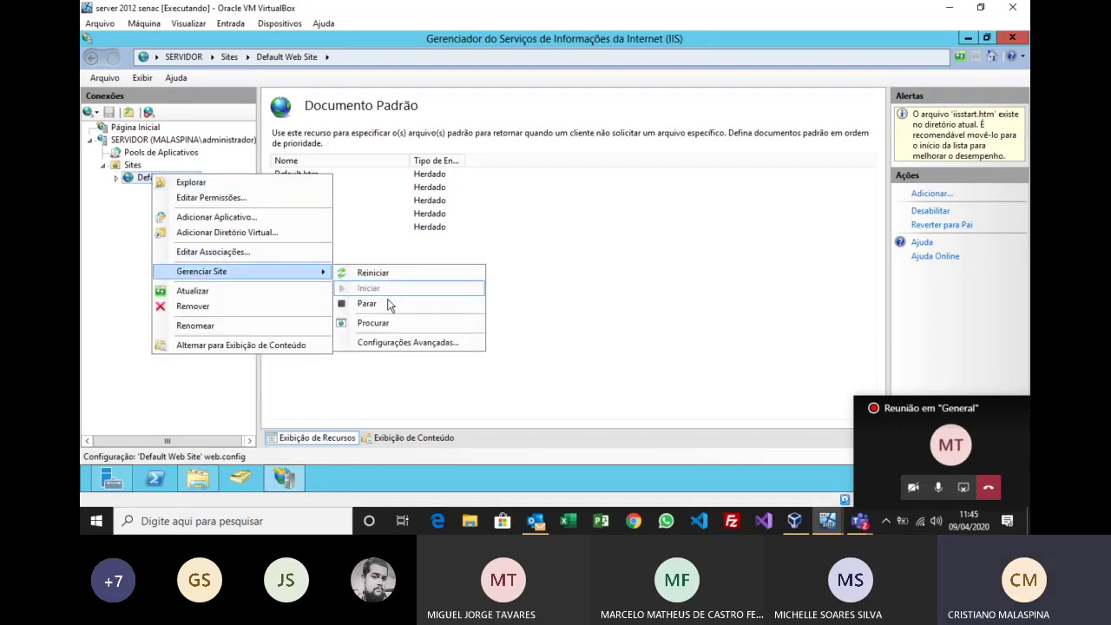
{"action": "left_click", "coordinate": [373, 323]}
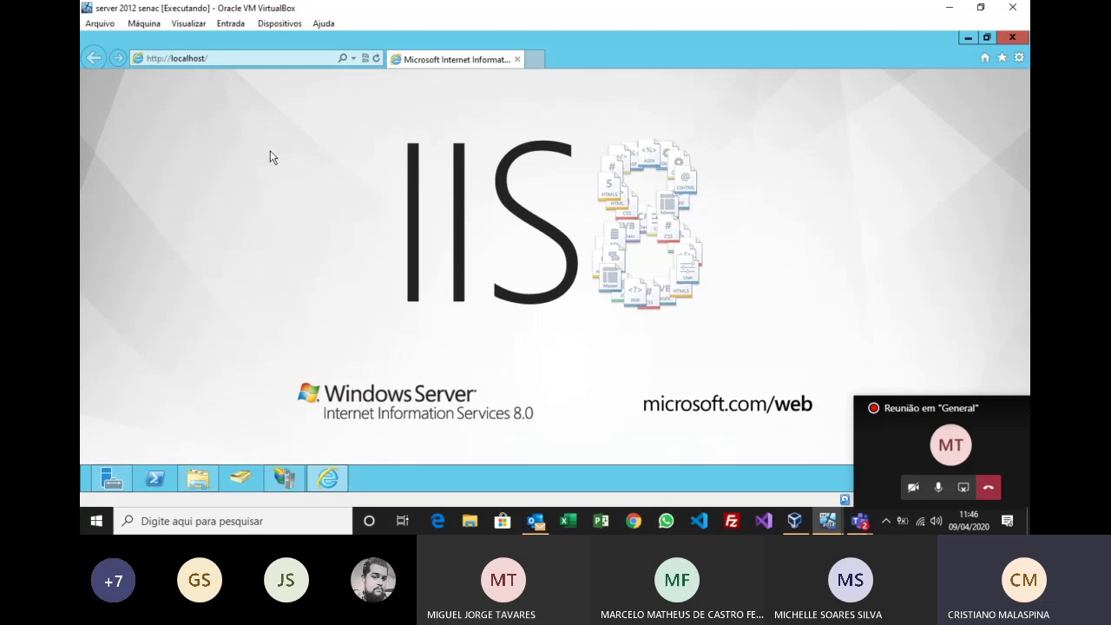
Step: Append timao.html to the localhost URL, then return to IIS Manager's Documento Padrão list
{"action": "left_click", "coordinate": [298, 58]}
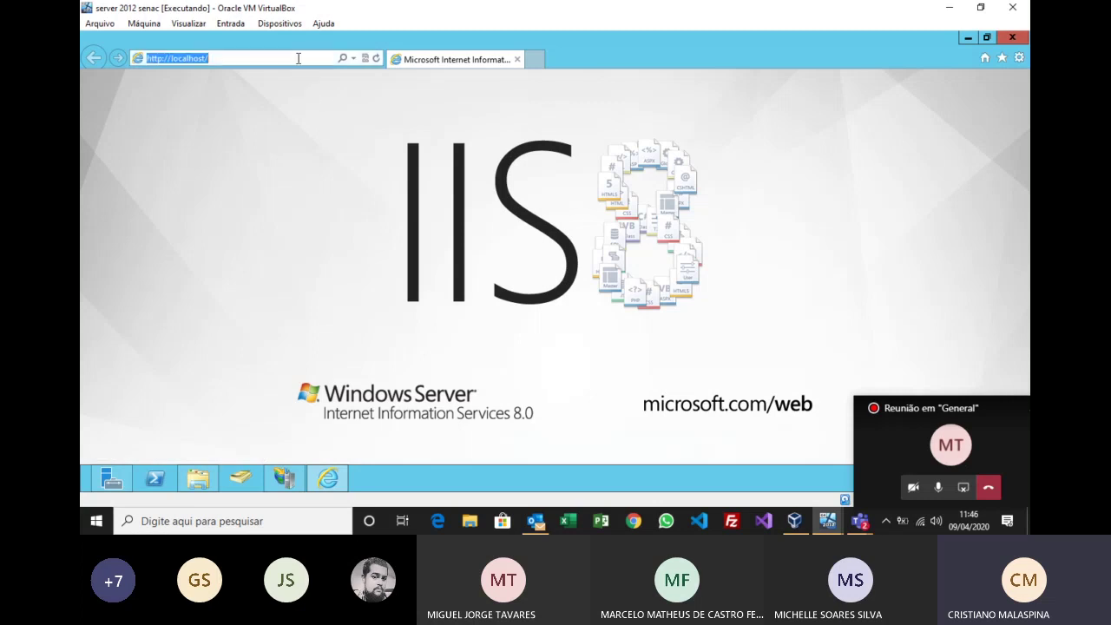
{"action": "left_click", "coordinate": [298, 58]}
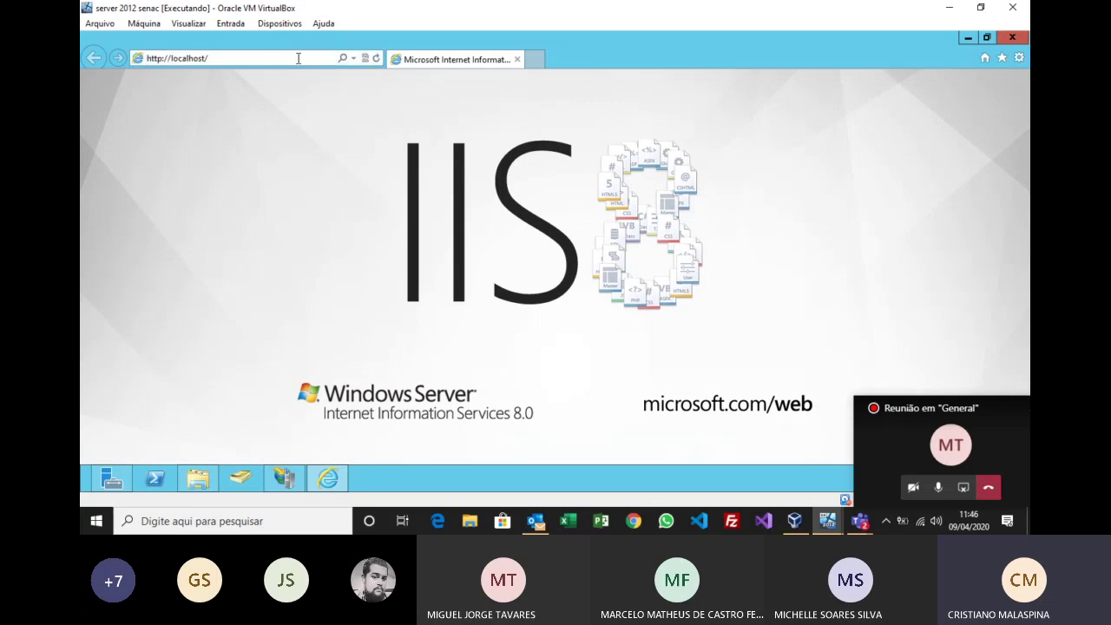
{"action": "type", "text": "timao"}
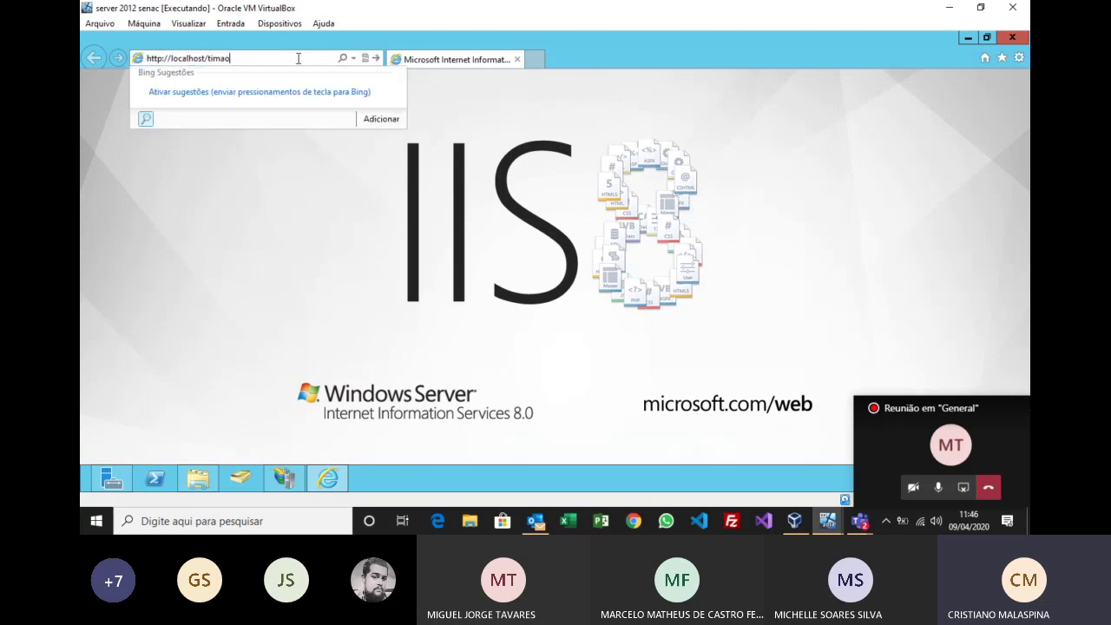
{"action": "type", "text": ".html"}
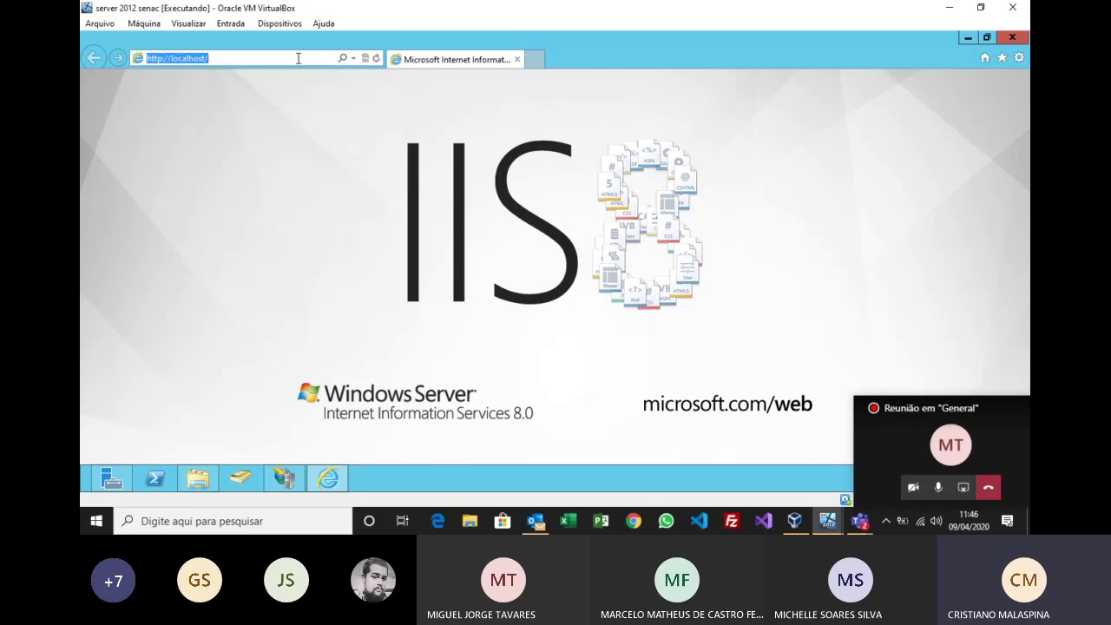
{"action": "left_click", "coordinate": [284, 478]}
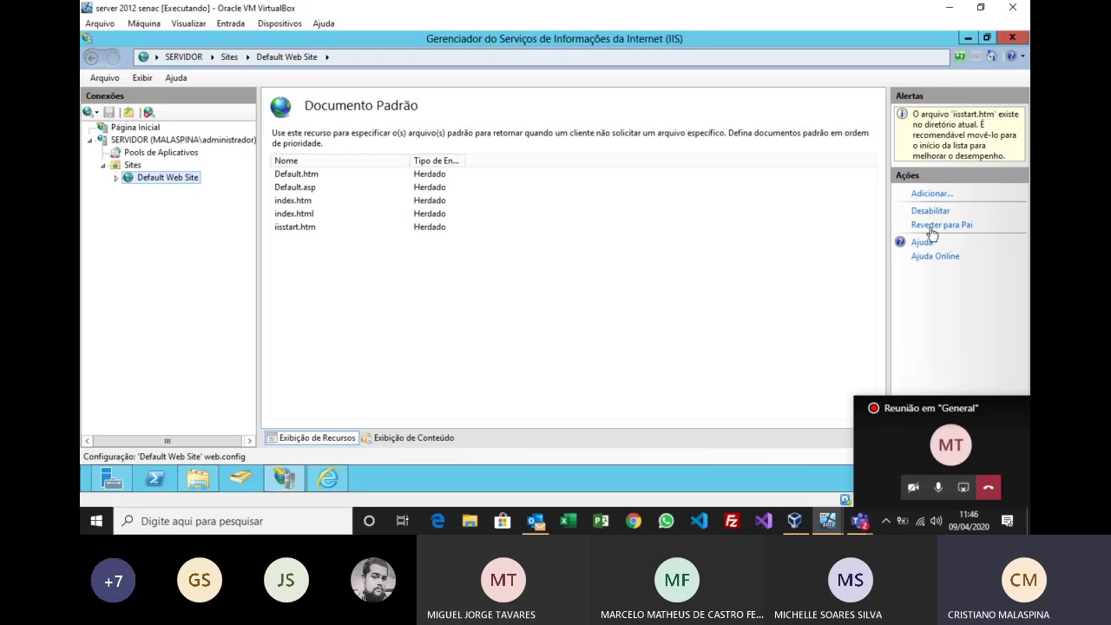
Step: Add timao.html as a default document, remove it again, then close IIS Manager
{"action": "left_click", "coordinate": [919, 195]}
{"action": "type", "text": "t"}
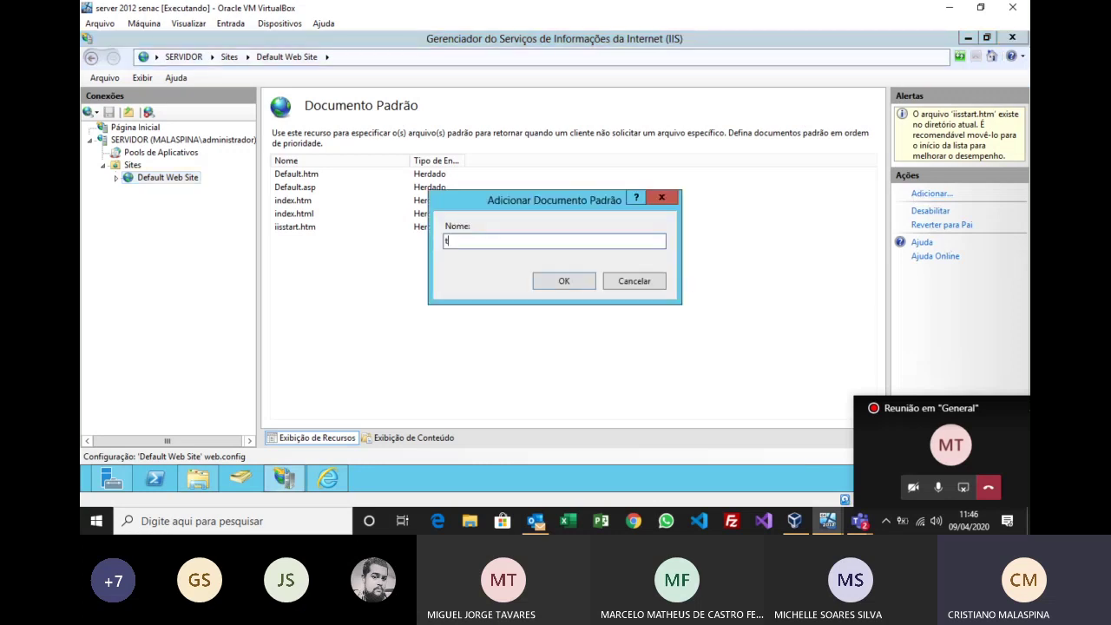
{"action": "type", "text": "imao.html"}
{"action": "left_click", "coordinate": [577, 281]}
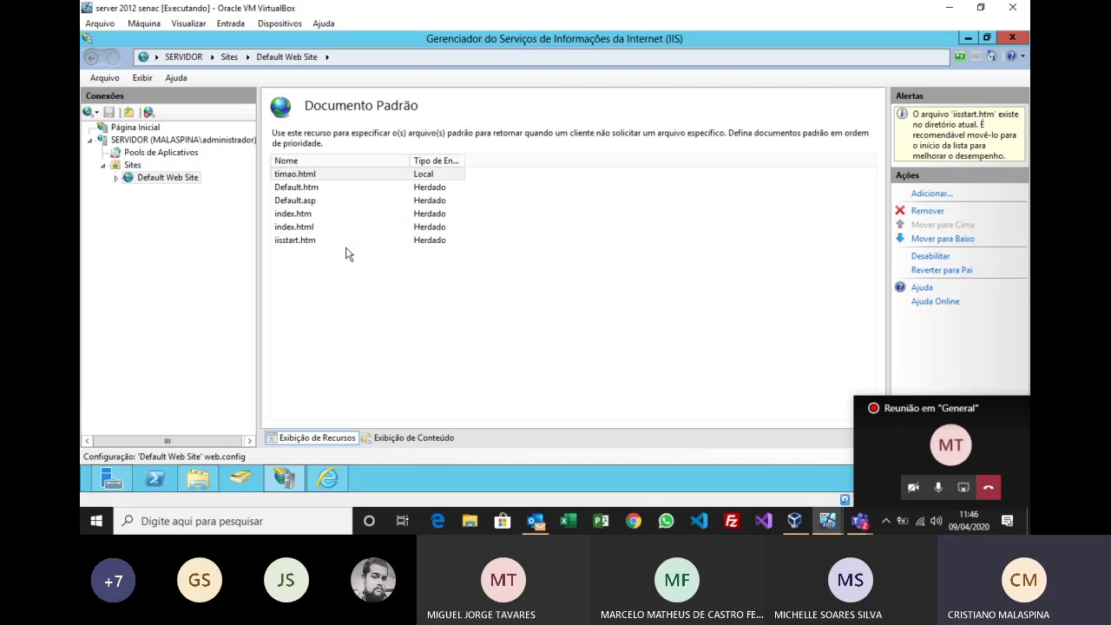
{"action": "left_click", "coordinate": [925, 212]}
{"action": "left_click", "coordinate": [566, 306]}
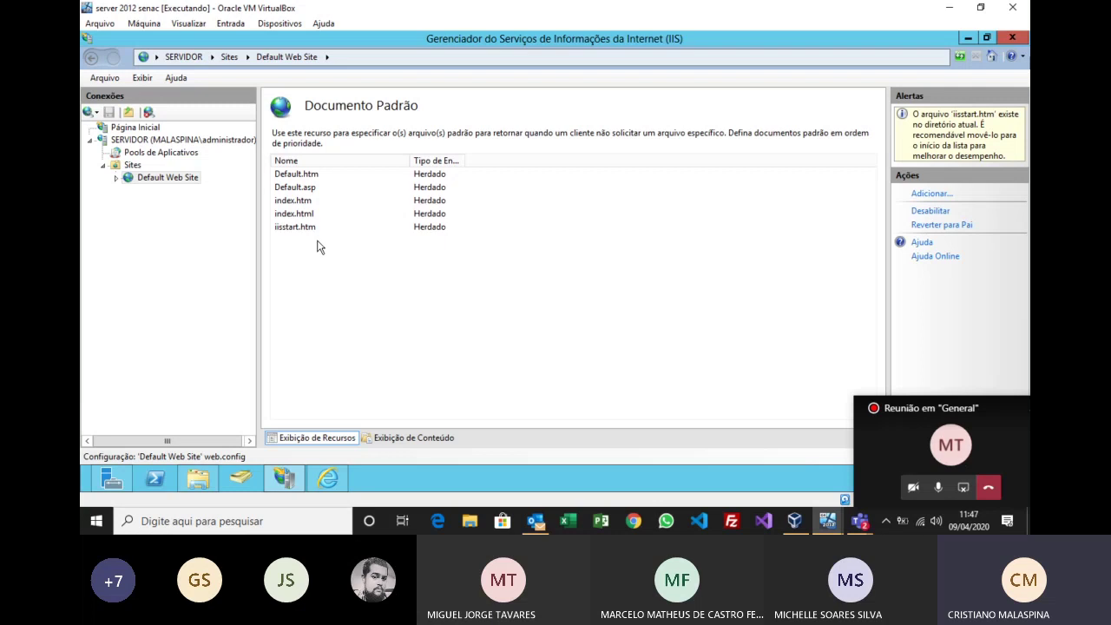
{"action": "left_click", "coordinate": [116, 178]}
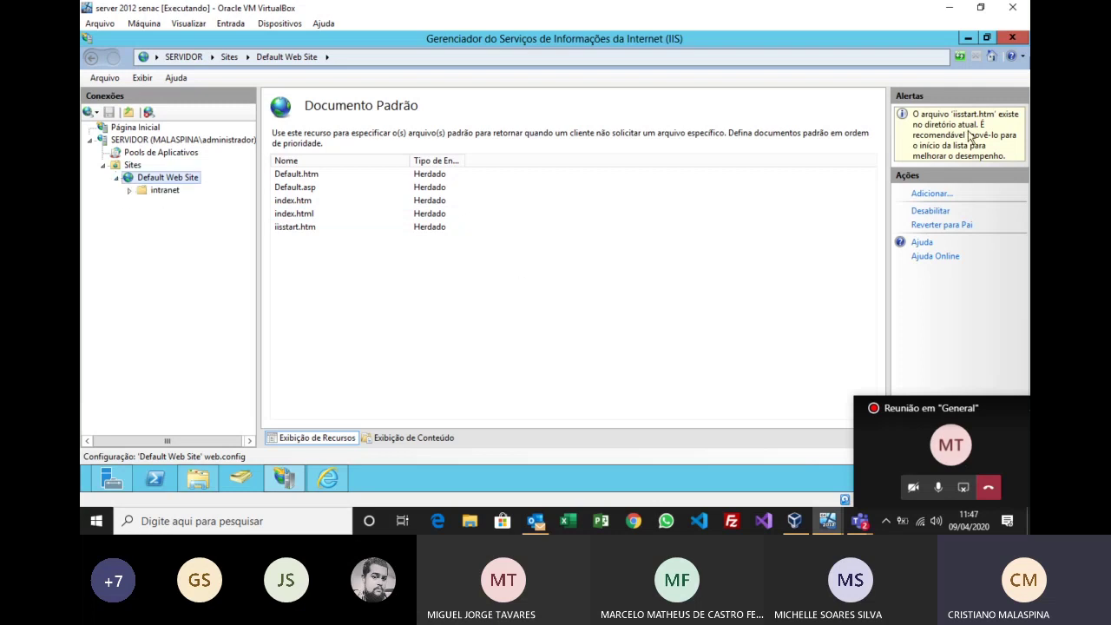
{"action": "left_click", "coordinate": [1010, 41]}
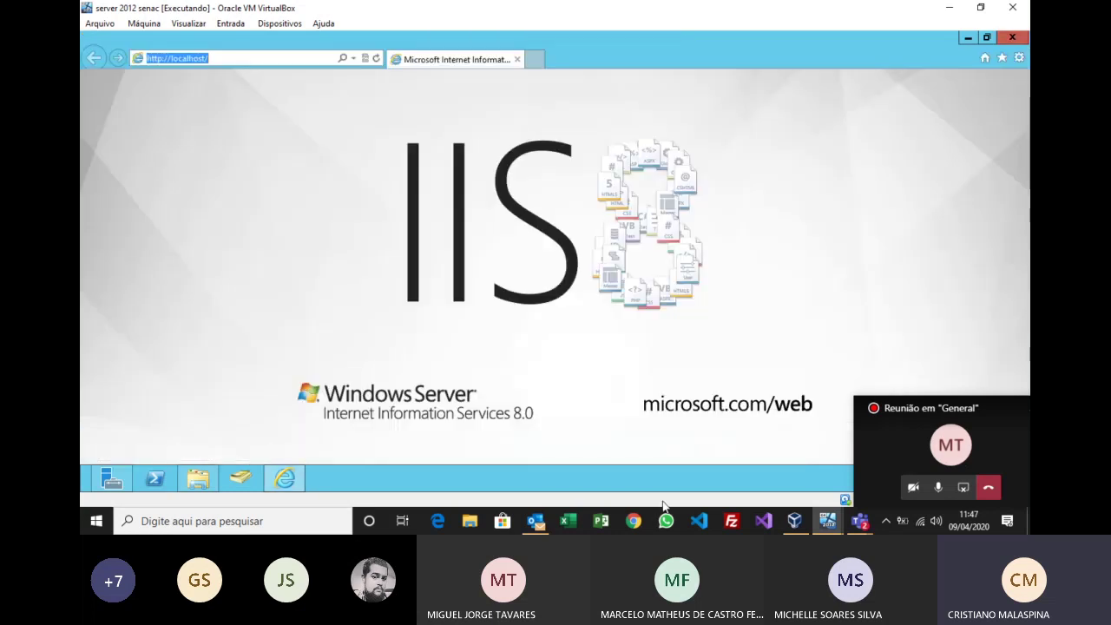
Step: On the windows 10 2 VM, browse to the servidor address
{"action": "mouse_move", "coordinate": [825, 519]}
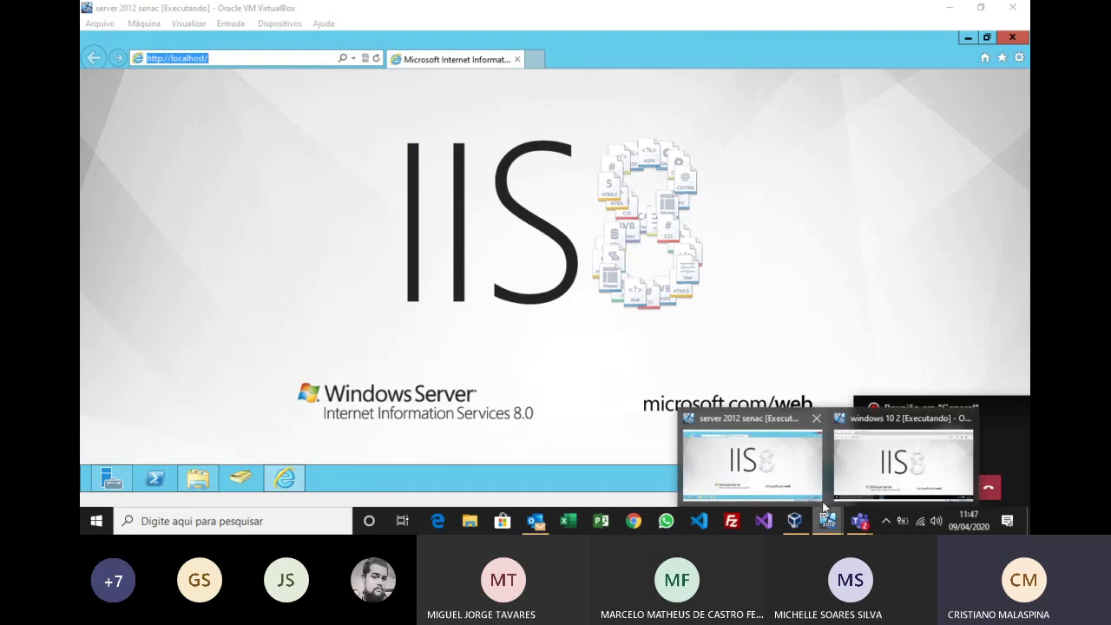
{"action": "left_click", "coordinate": [858, 472]}
{"action": "left_click", "coordinate": [270, 69]}
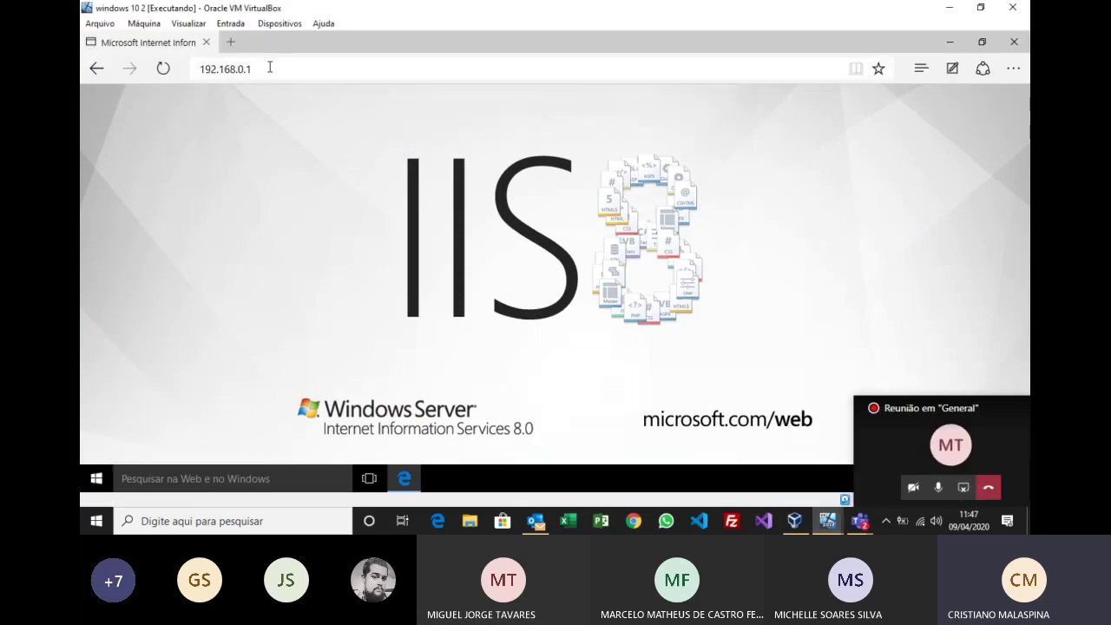
{"action": "type", "text": "servidor"}
{"action": "key", "text": "Return"}
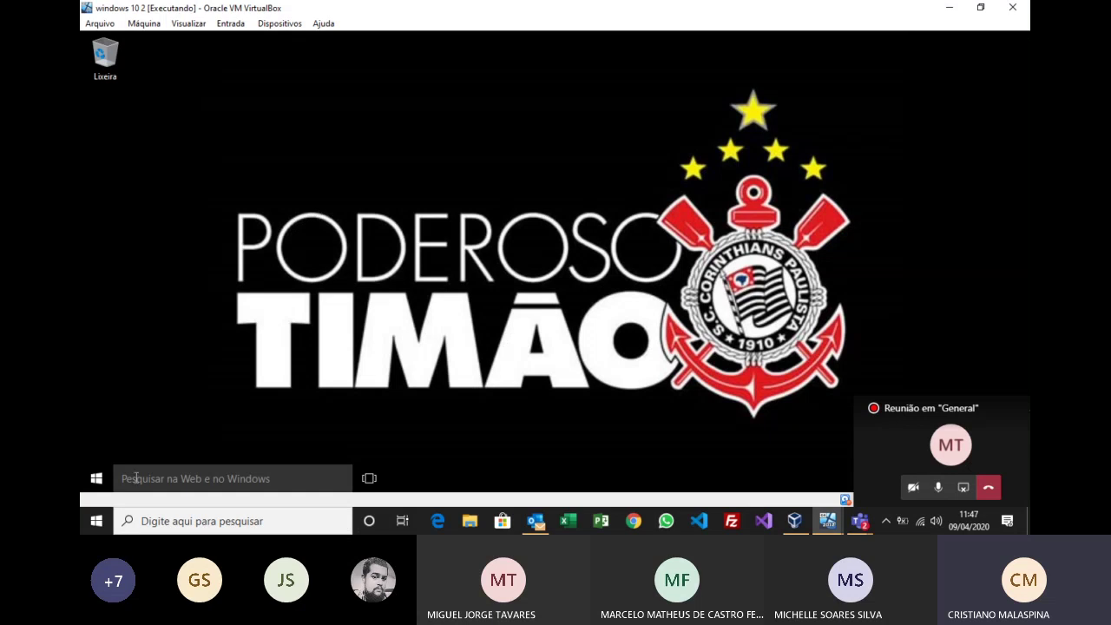
Step: Open Edge, try loading intranet, then return to the server 2012 VM
{"action": "left_click", "coordinate": [96, 477]}
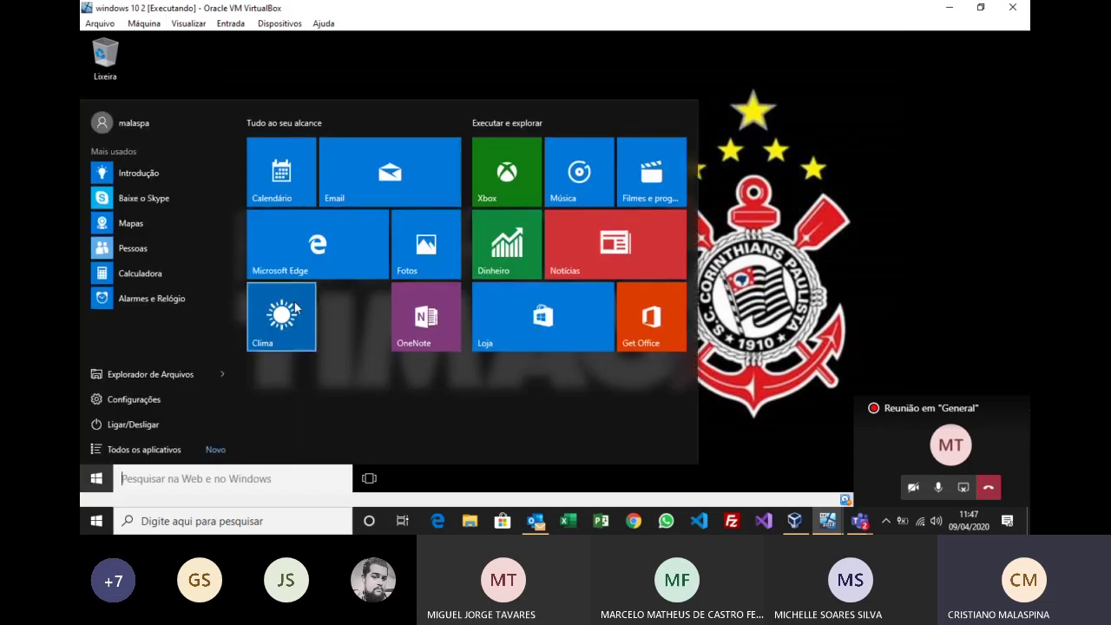
{"action": "left_click", "coordinate": [319, 262]}
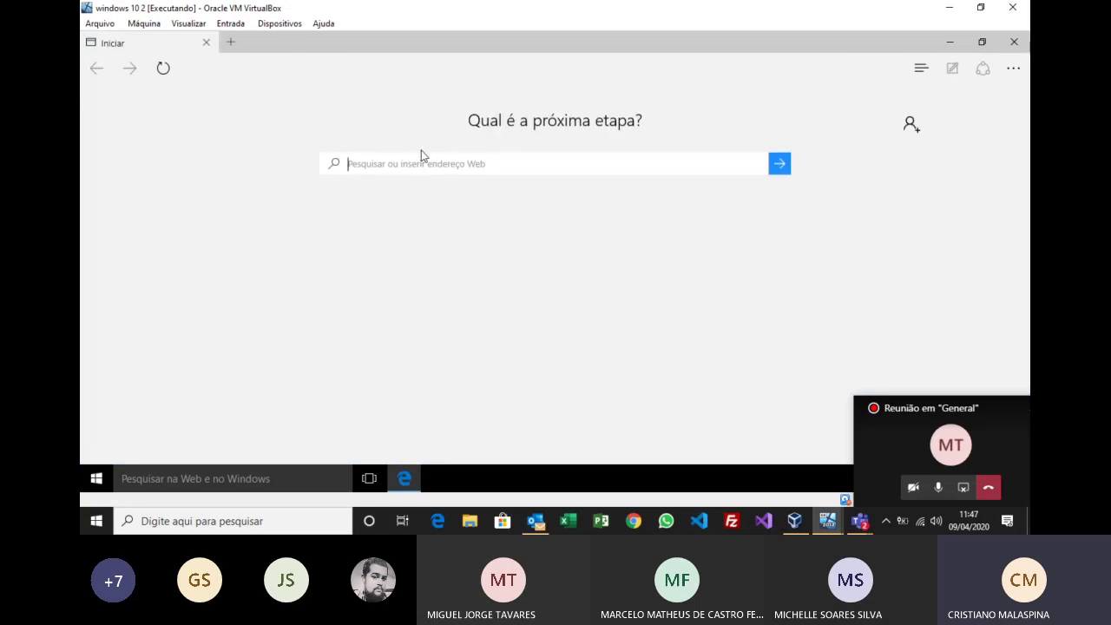
{"action": "type", "text": "intranet"}
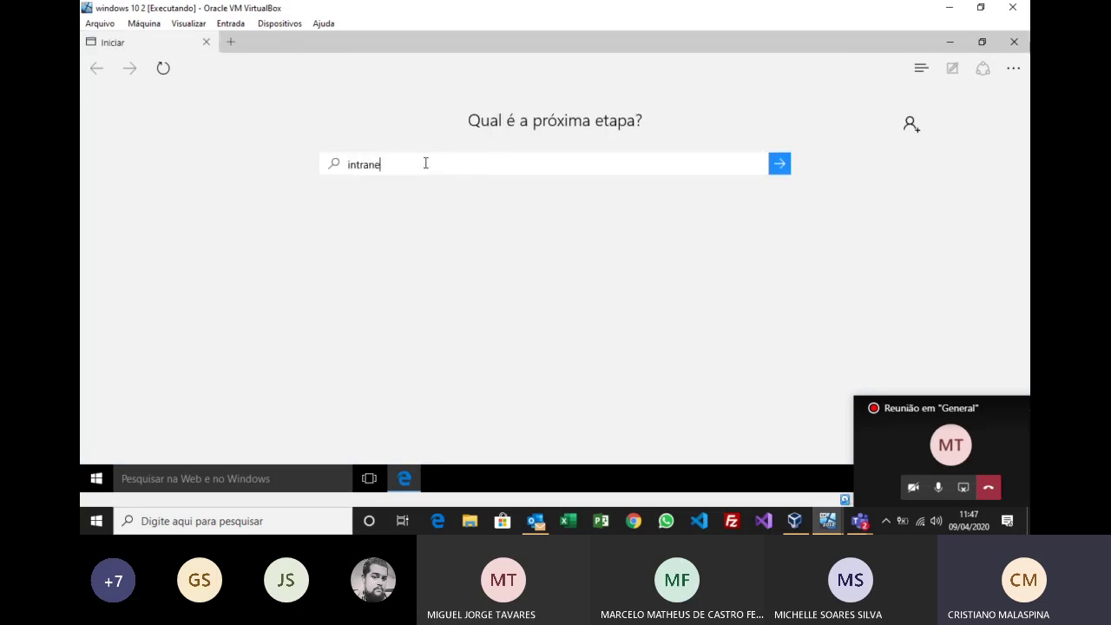
{"action": "key", "text": "Return"}
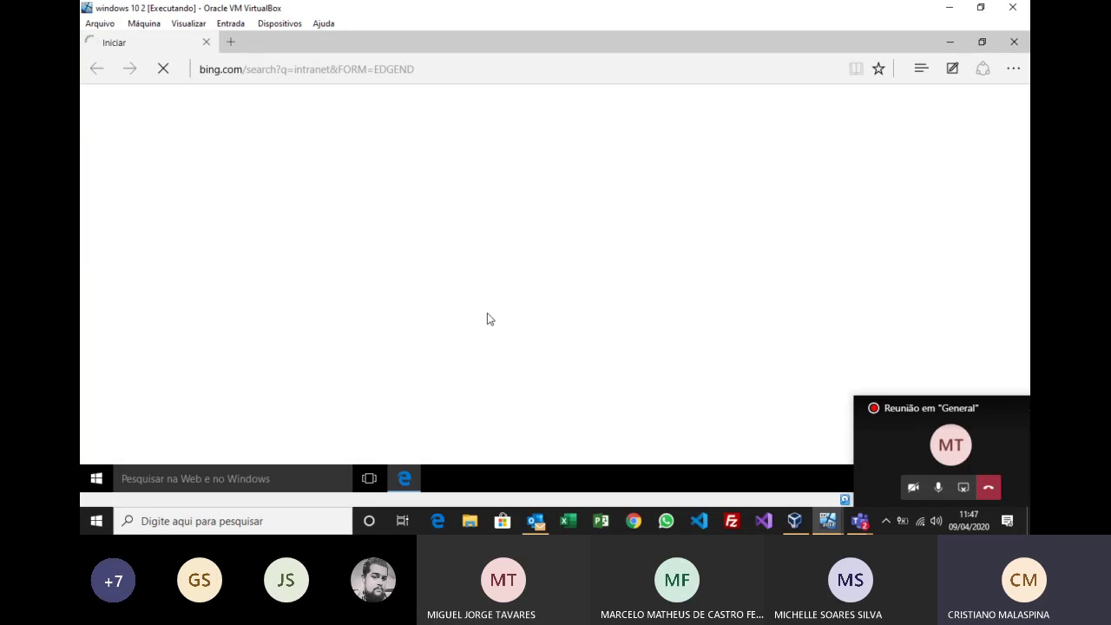
{"action": "left_click", "coordinate": [827, 520]}
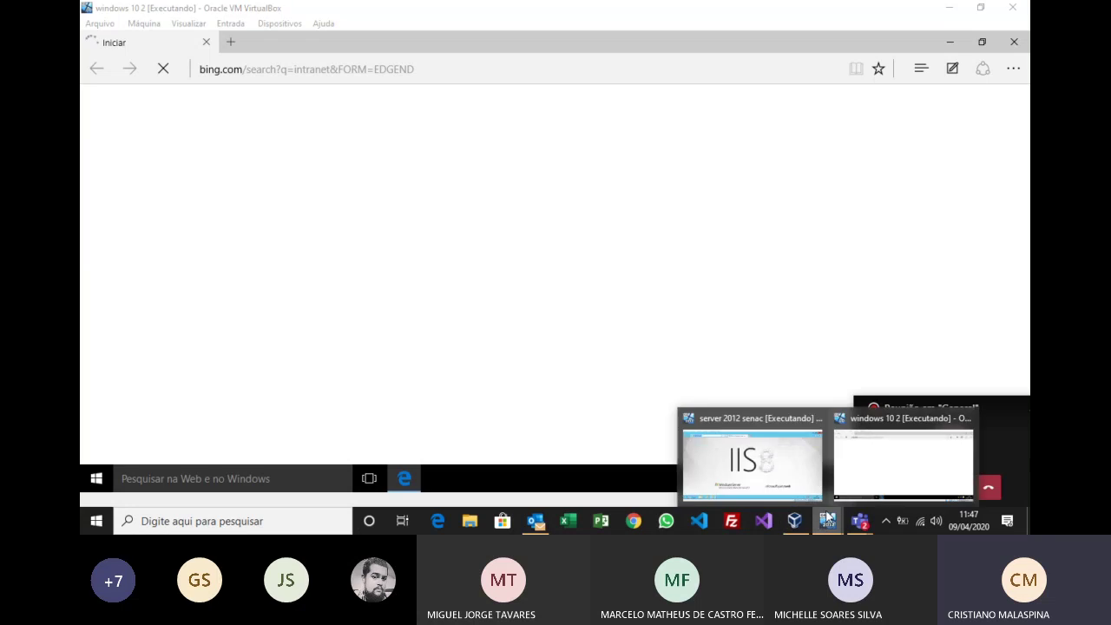
{"action": "left_click", "coordinate": [776, 466]}
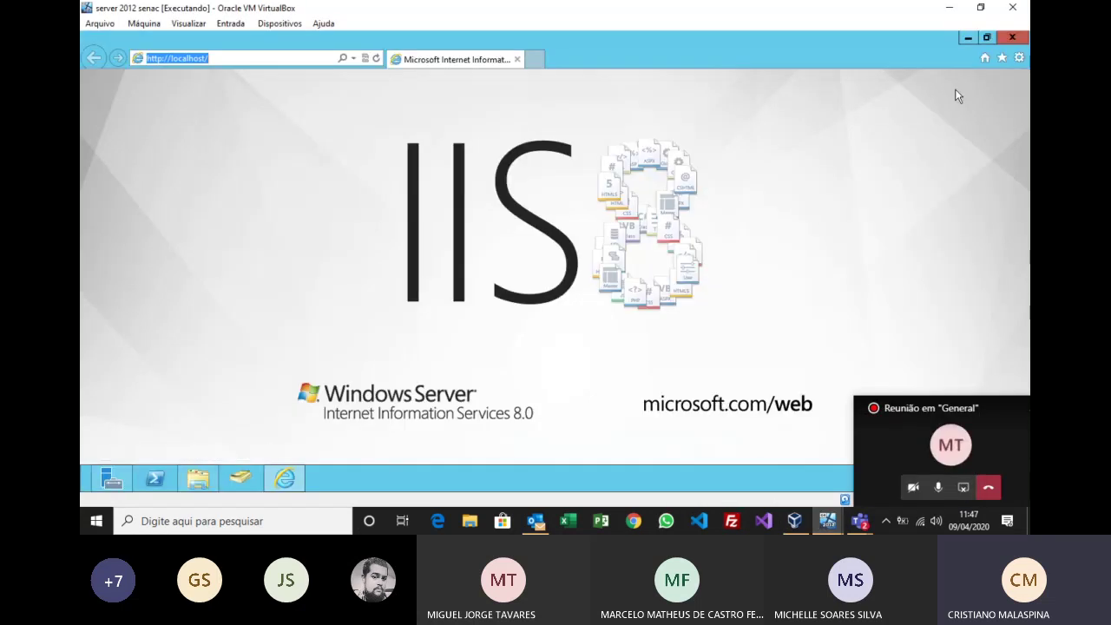
Step: Close the IIS 8 browser and the empty intranet folder, then launch DNS from Start
{"action": "left_click", "coordinate": [1013, 38]}
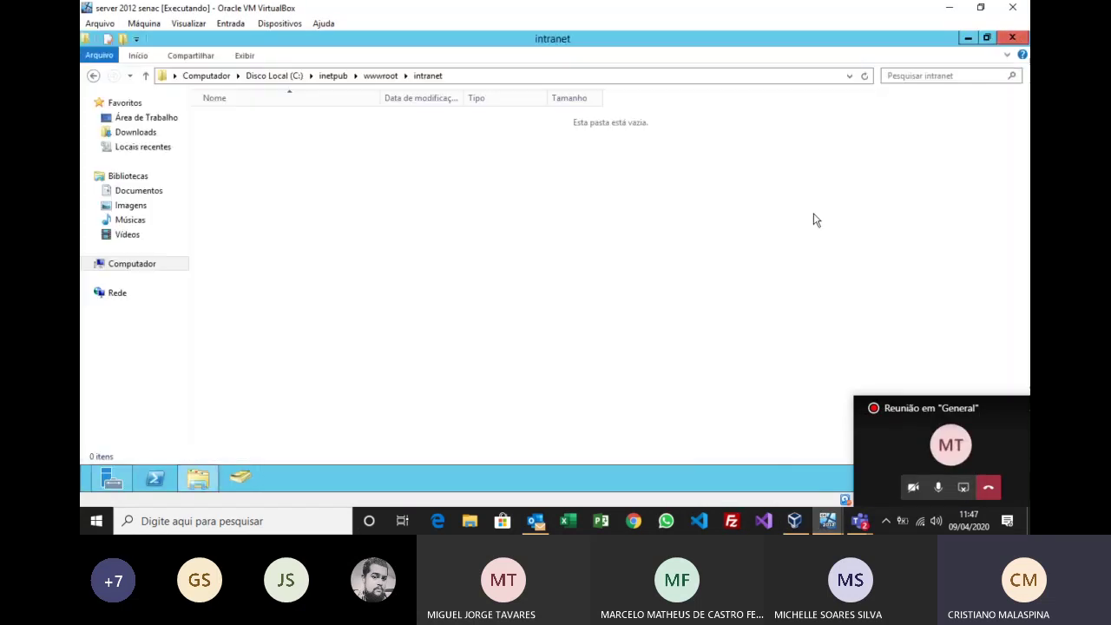
{"action": "left_click", "coordinate": [1012, 38]}
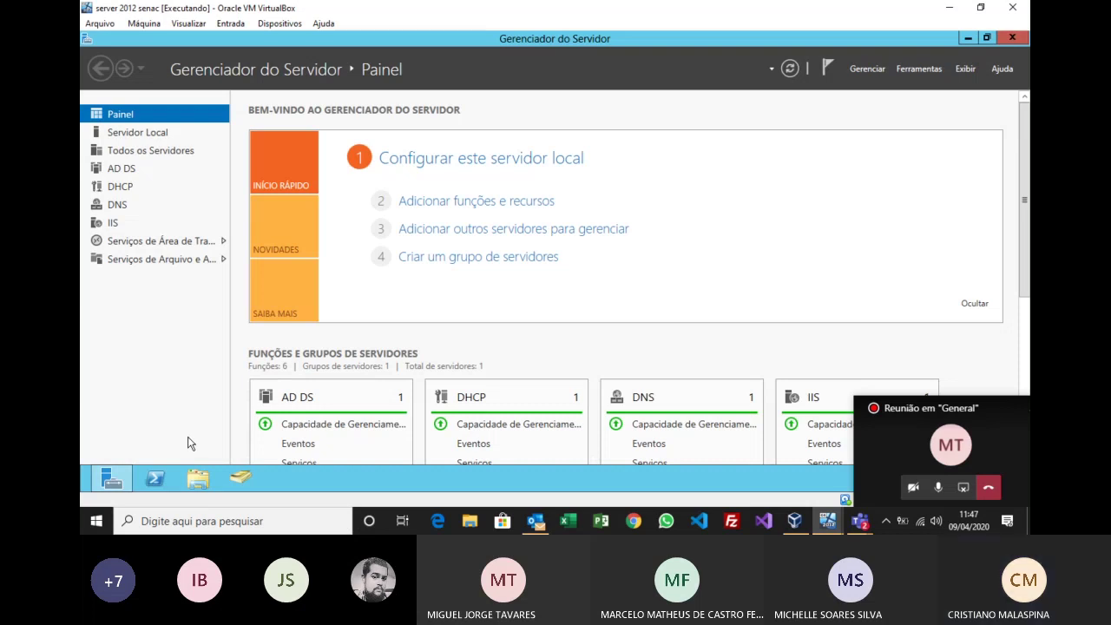
{"action": "key", "text": "super"}
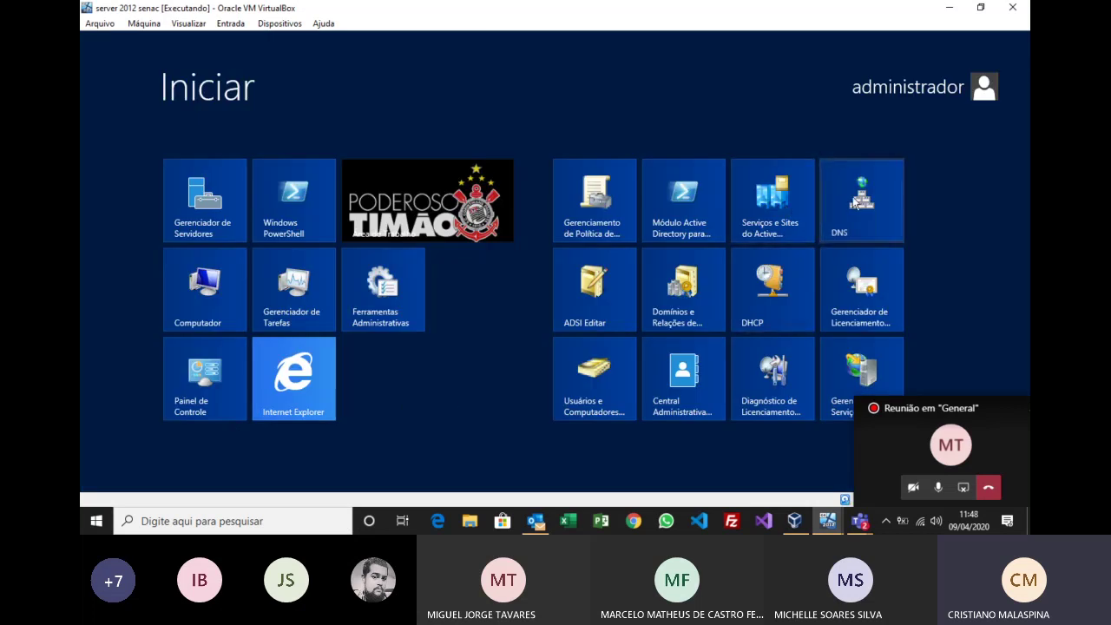
{"action": "left_click", "coordinate": [852, 204]}
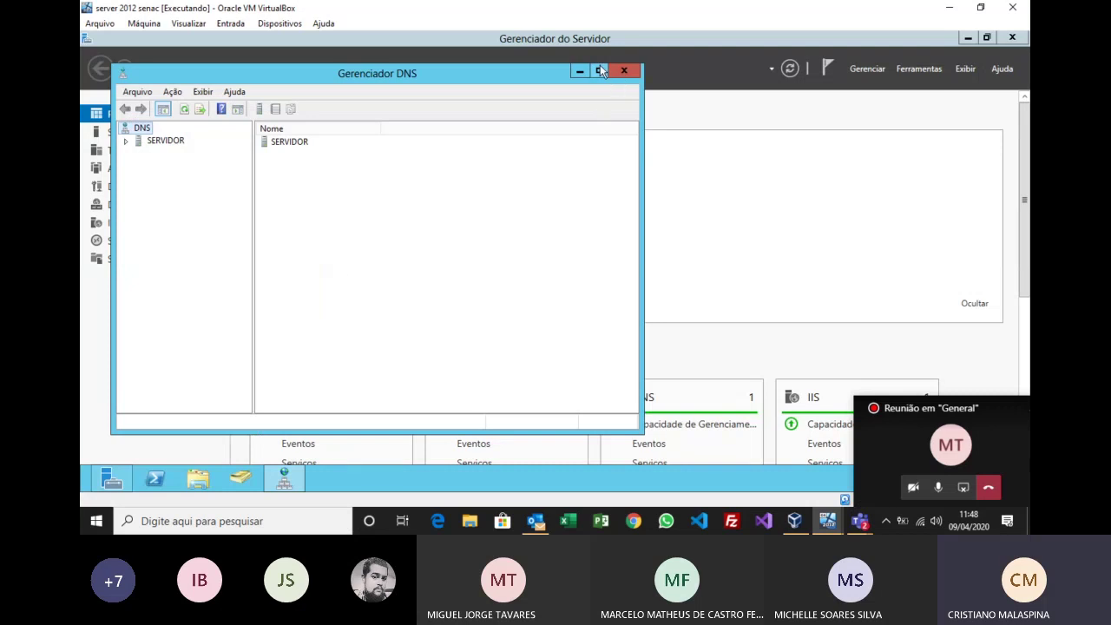
Step: Maximize DNS Manager, widen its tree, and open the malaspina.local forward lookup zone
{"action": "left_click", "coordinate": [599, 70]}
{"action": "left_click", "coordinate": [90, 103]}
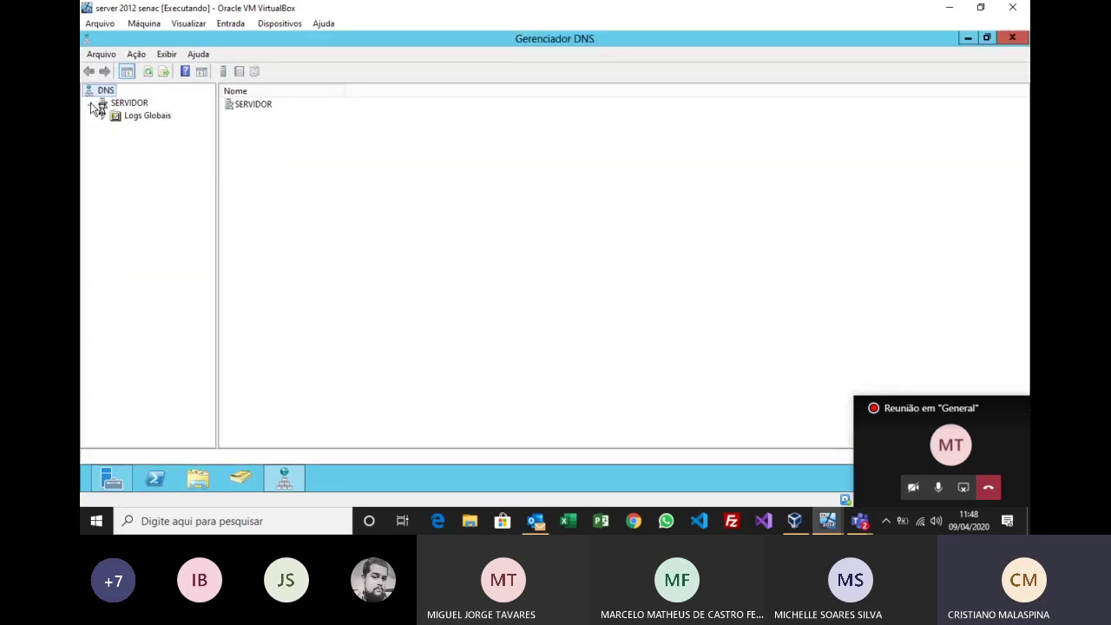
{"action": "left_click", "coordinate": [104, 115]}
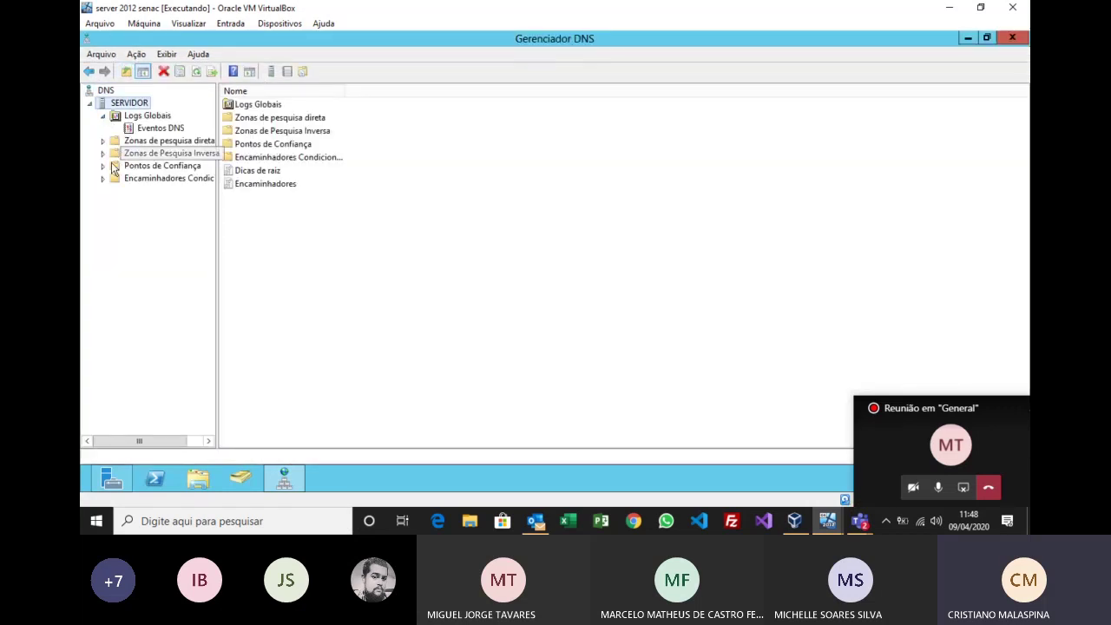
{"action": "left_click_drag", "start_coordinate": [217, 130], "coordinate": [298, 130]}
{"action": "double_click", "coordinate": [109, 141]}
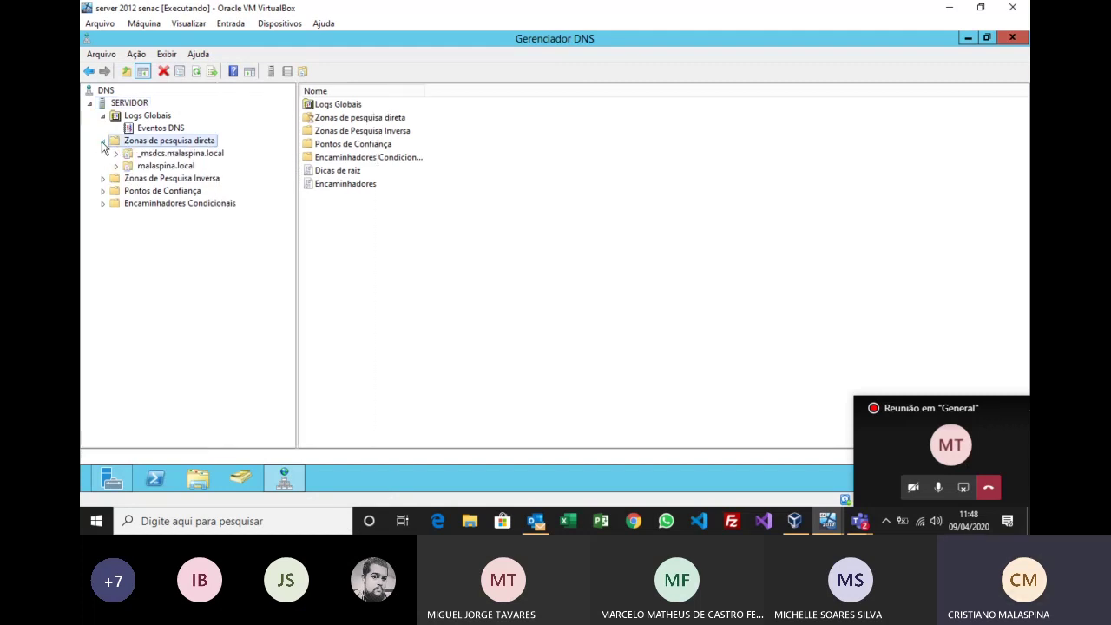
{"action": "left_click", "coordinate": [162, 166]}
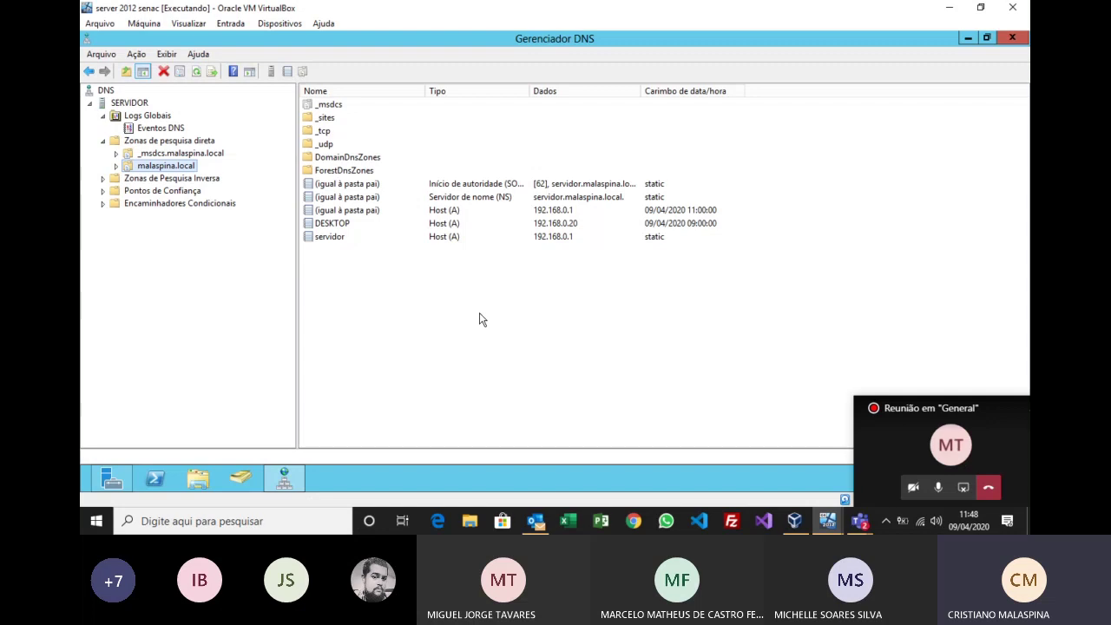
Step: Widen the Tipo column, then walk through the SOA, NS and parent-folder Host (A) records
{"action": "left_click_drag", "start_coordinate": [529, 91], "coordinate": [576, 92]}
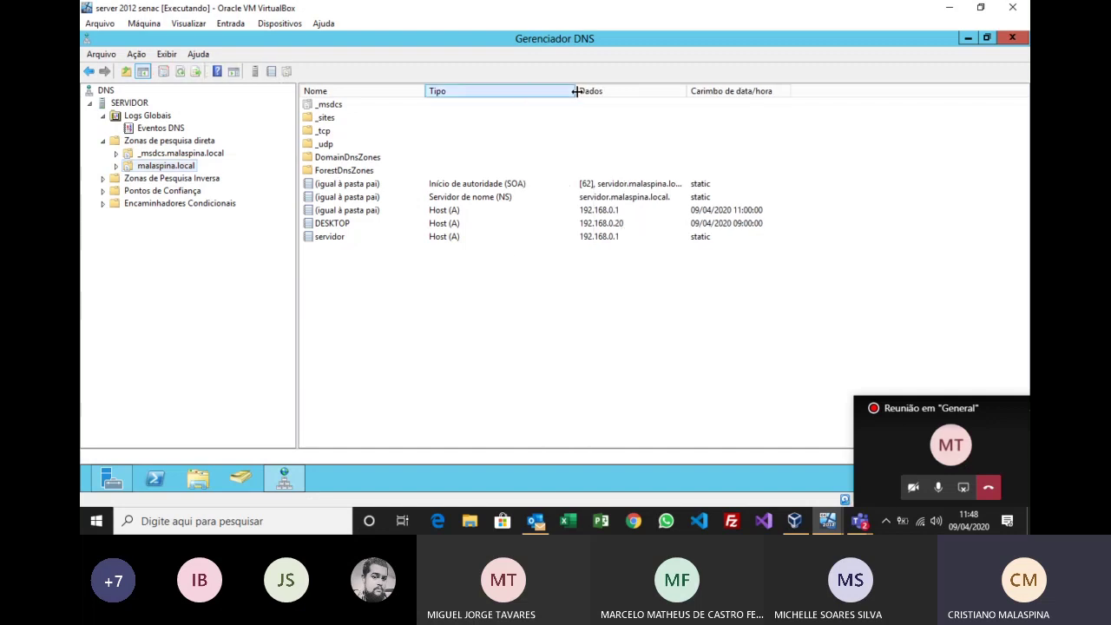
{"action": "left_click", "coordinate": [511, 183]}
{"action": "left_click", "coordinate": [508, 196]}
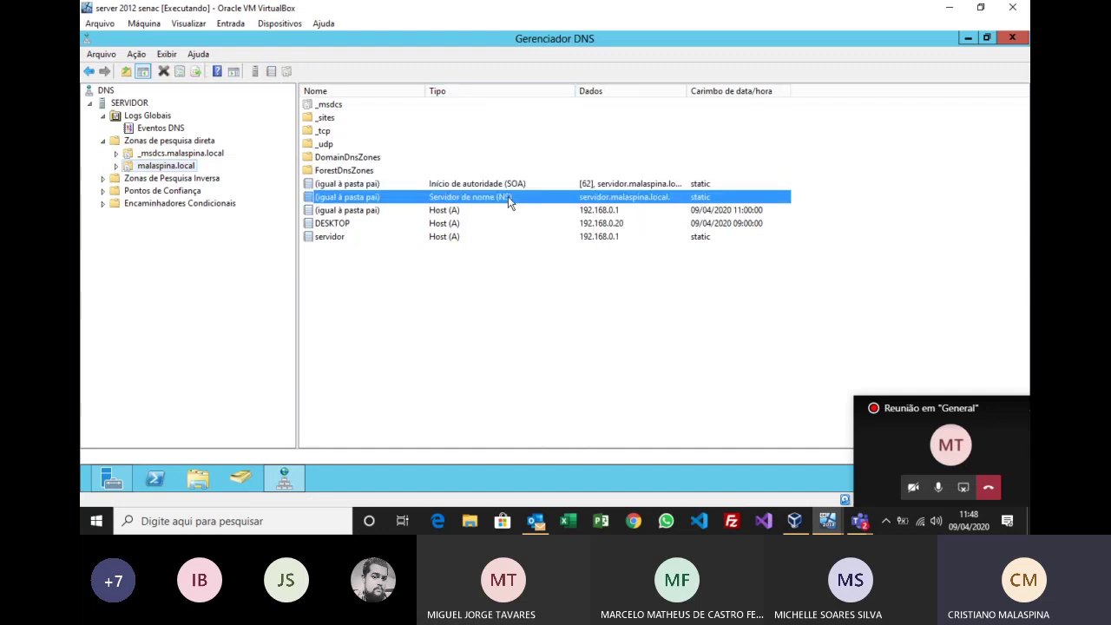
{"action": "left_click", "coordinate": [453, 213]}
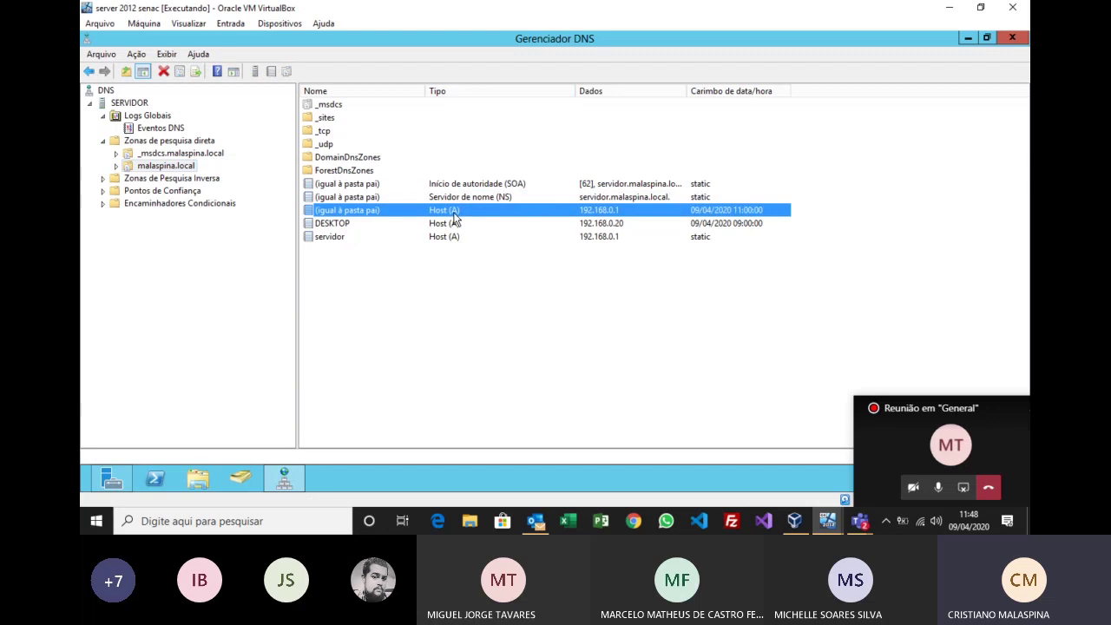
{"action": "left_click", "coordinate": [499, 185]}
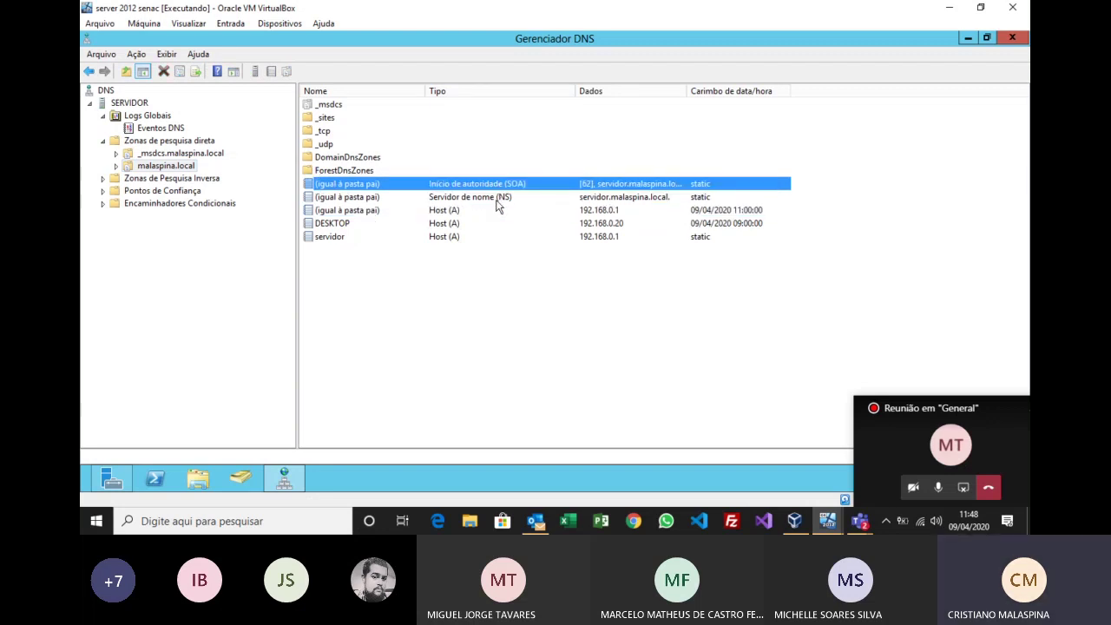
{"action": "left_click", "coordinate": [497, 198]}
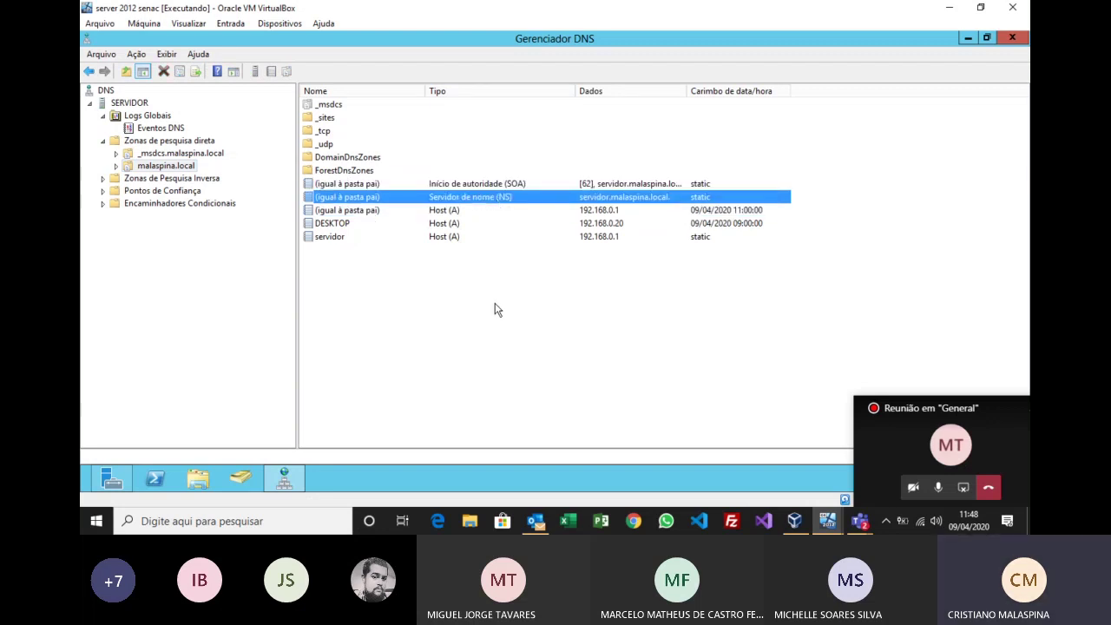
{"action": "left_click", "coordinate": [500, 184]}
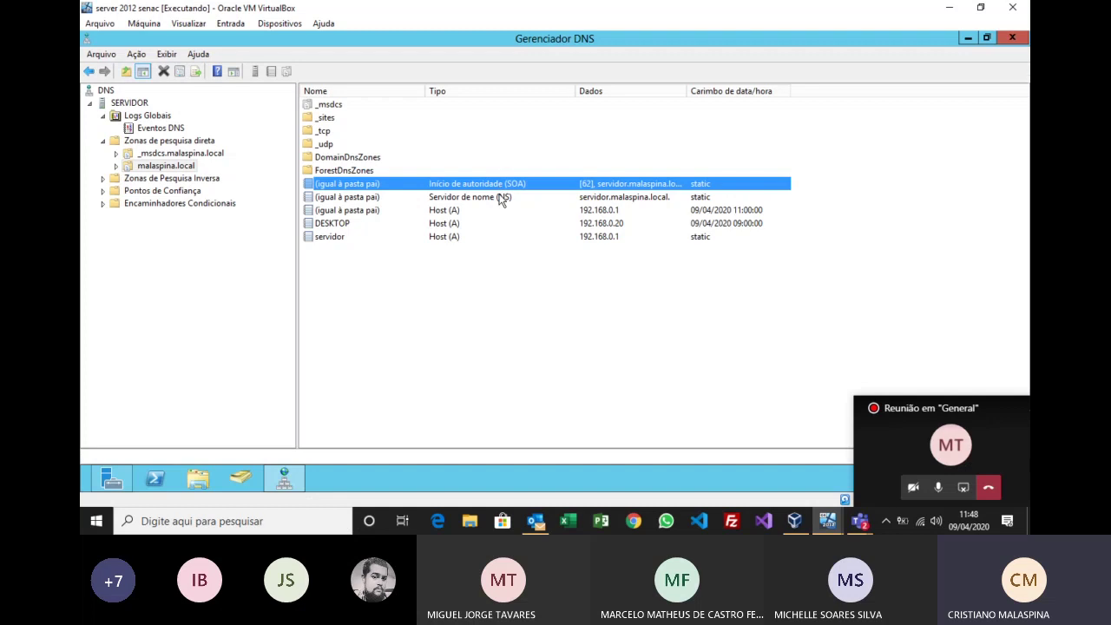
{"action": "left_click", "coordinate": [501, 198]}
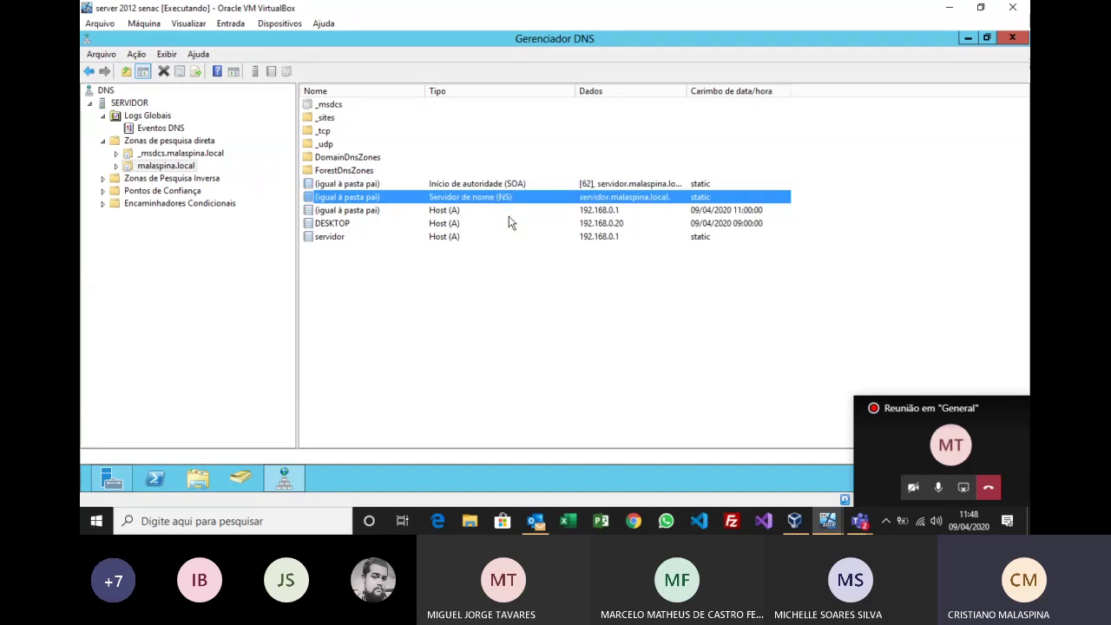
Step: Explain the SOA, NS, 192.168.0.1 parent host and servidor host records, then clear the selection
{"action": "left_click", "coordinate": [495, 184]}
{"action": "left_click", "coordinate": [494, 195]}
{"action": "left_click", "coordinate": [440, 212]}
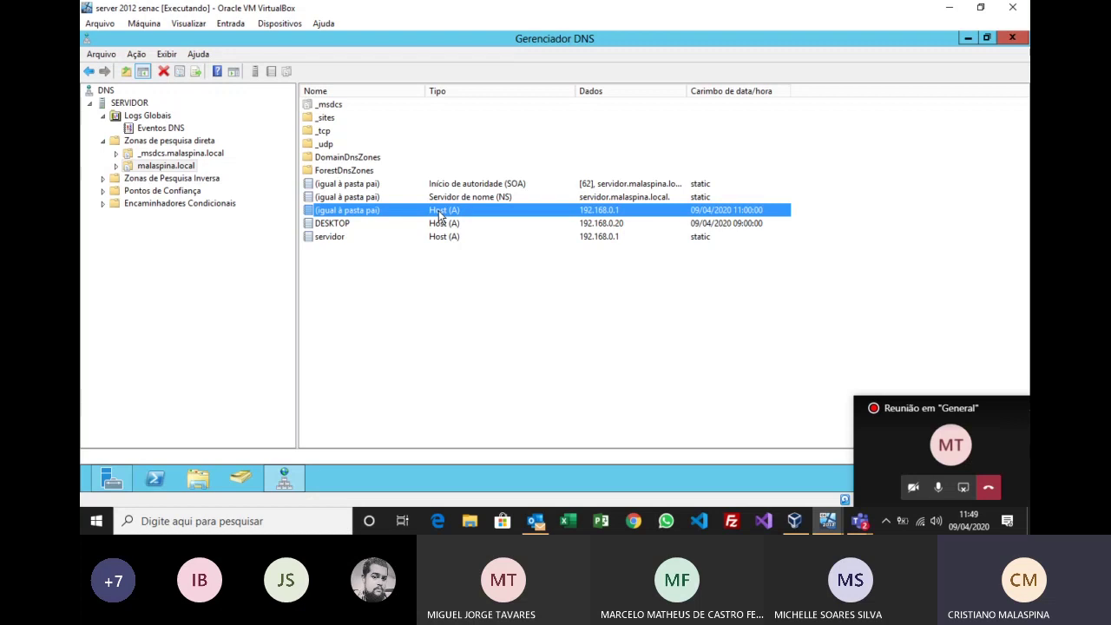
{"action": "left_click", "coordinate": [488, 186]}
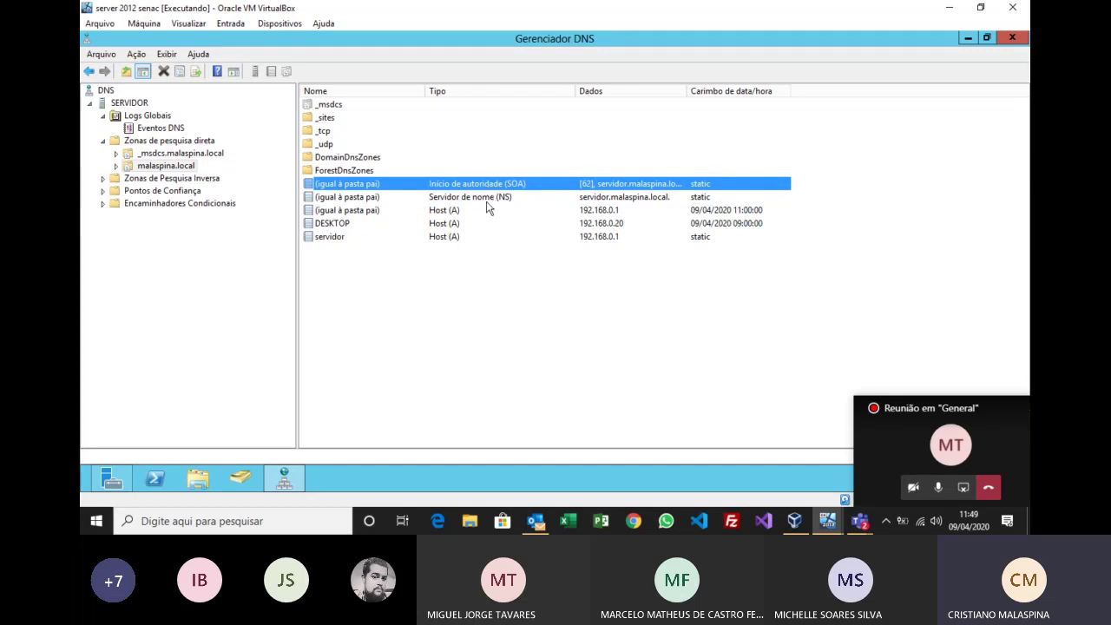
{"action": "left_click", "coordinate": [488, 198]}
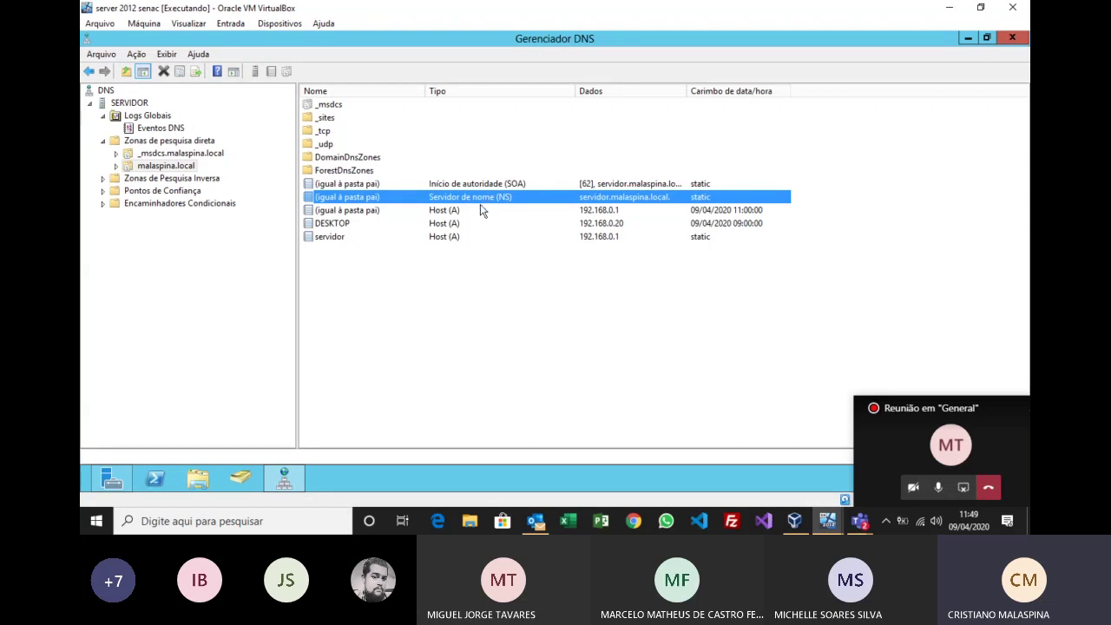
{"action": "left_click", "coordinate": [344, 239]}
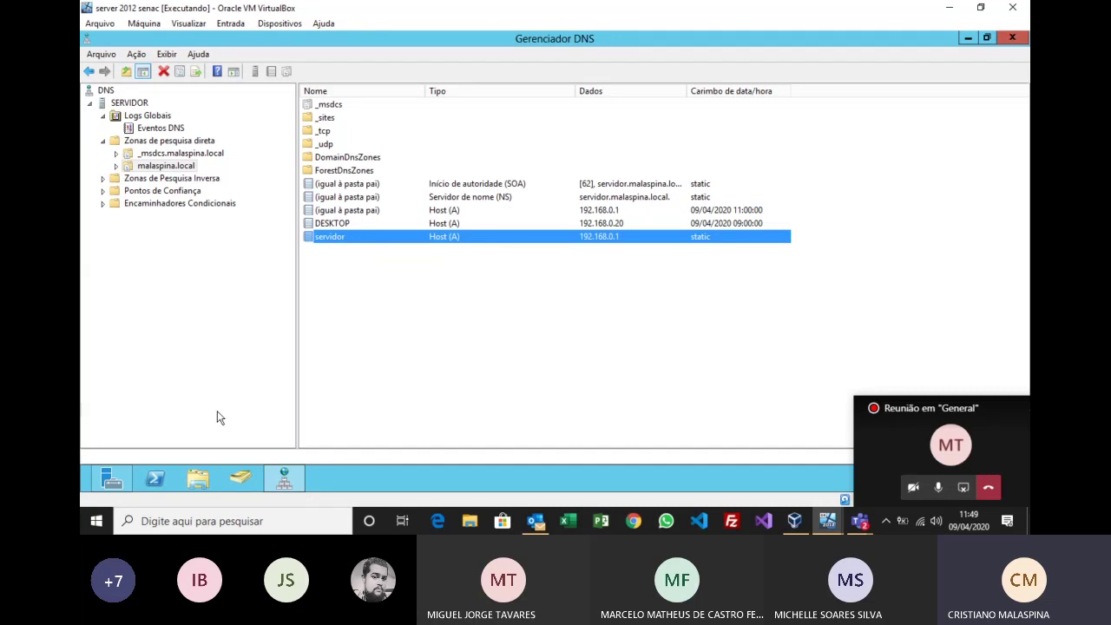
{"action": "left_click", "coordinate": [352, 382]}
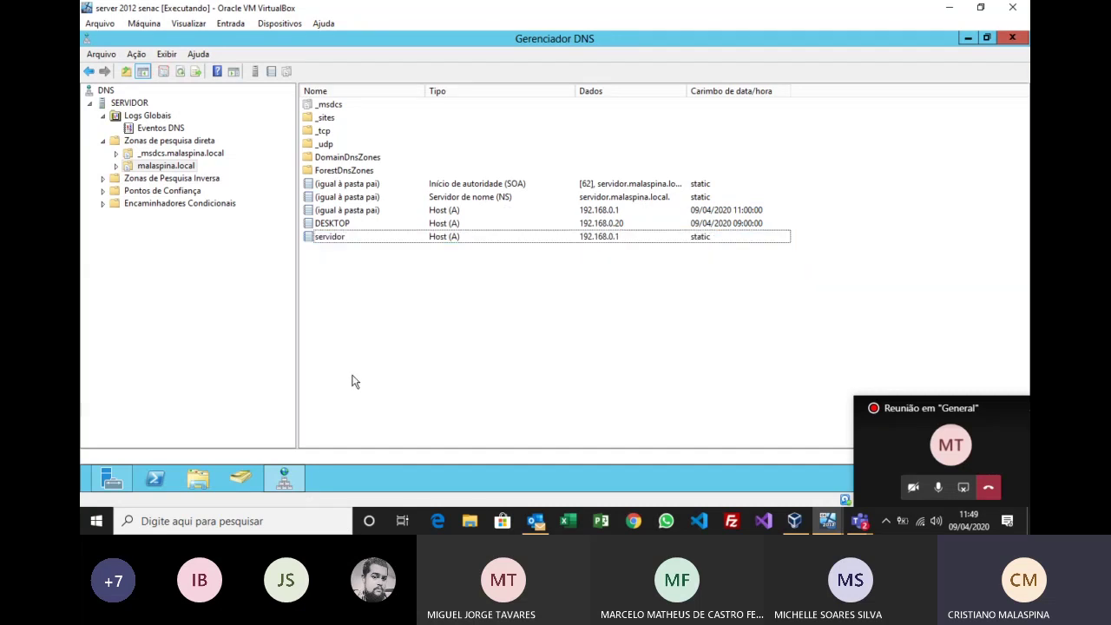
Step: Run ping servidor in a command prompt opened with Win+R
{"action": "key", "text": "super+r"}
{"action": "key", "text": "Return"}
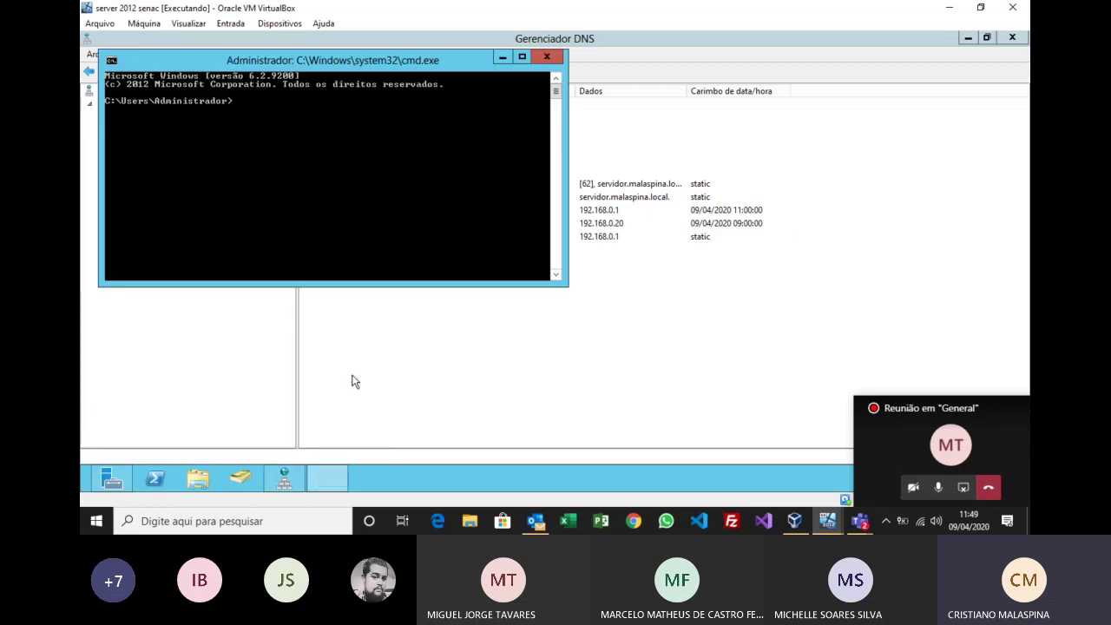
{"action": "type", "text": "ping servidor"}
{"action": "key", "text": "Return"}
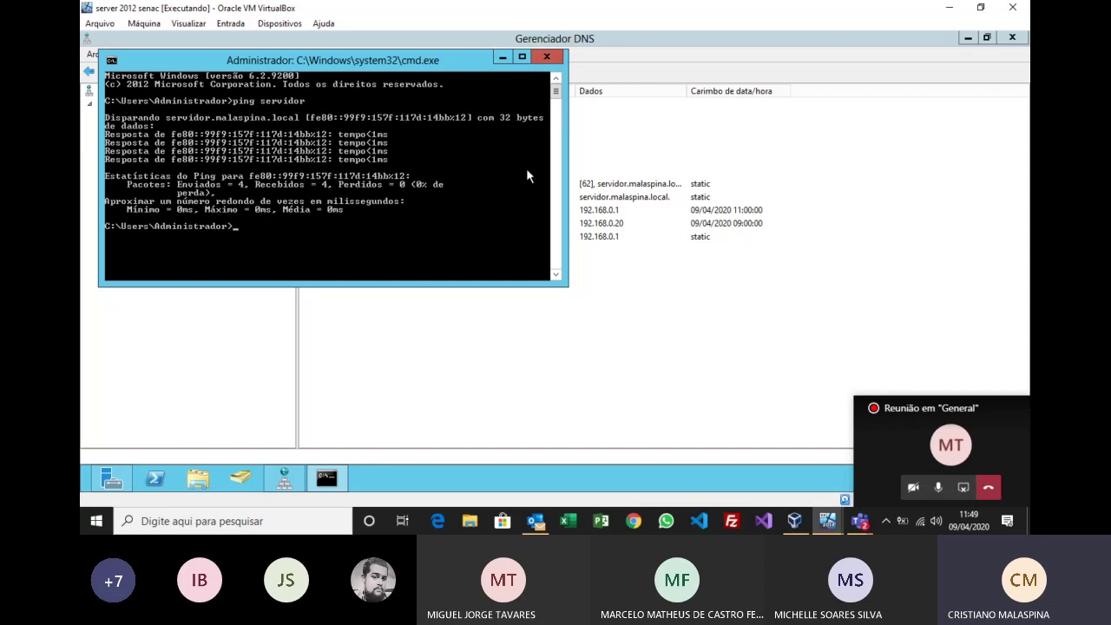
Step: Check the record options in DNS Manager, then run ping intranet, which fails to resolve
{"action": "left_click", "coordinate": [502, 58]}
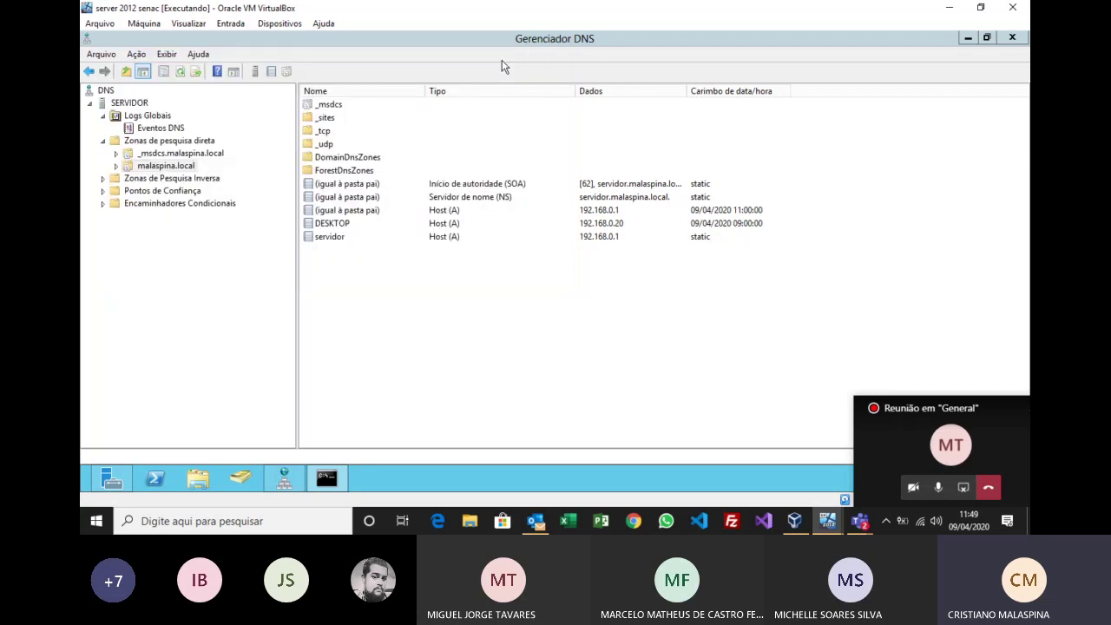
{"action": "right_click", "coordinate": [380, 290]}
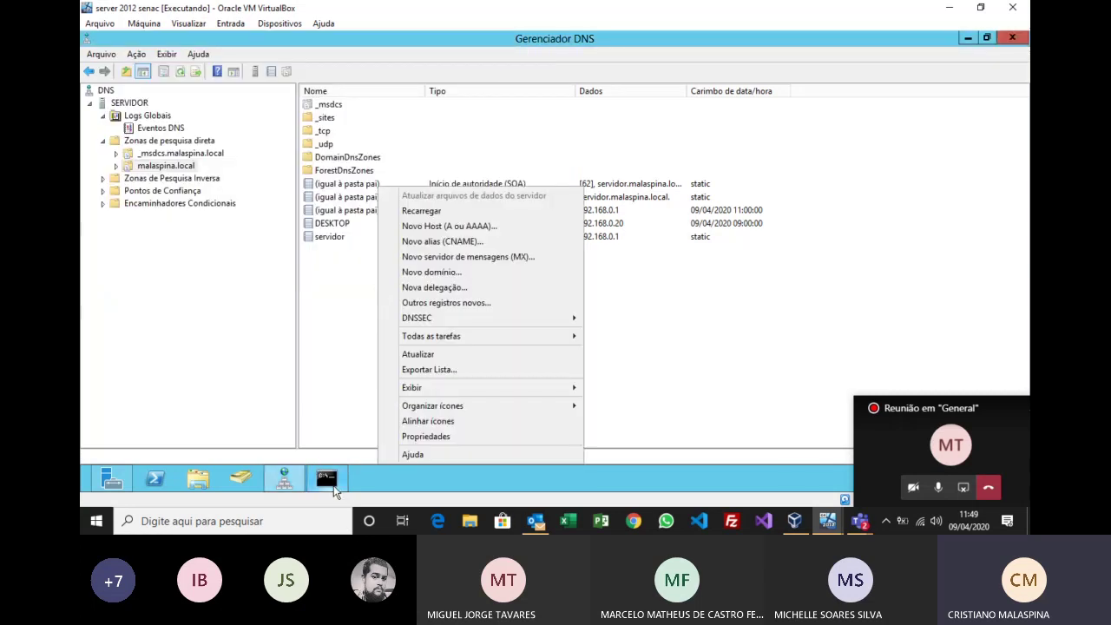
{"action": "left_click", "coordinate": [319, 476]}
{"action": "left_click", "coordinate": [328, 482]}
{"action": "type", "text": "ping intranet"}
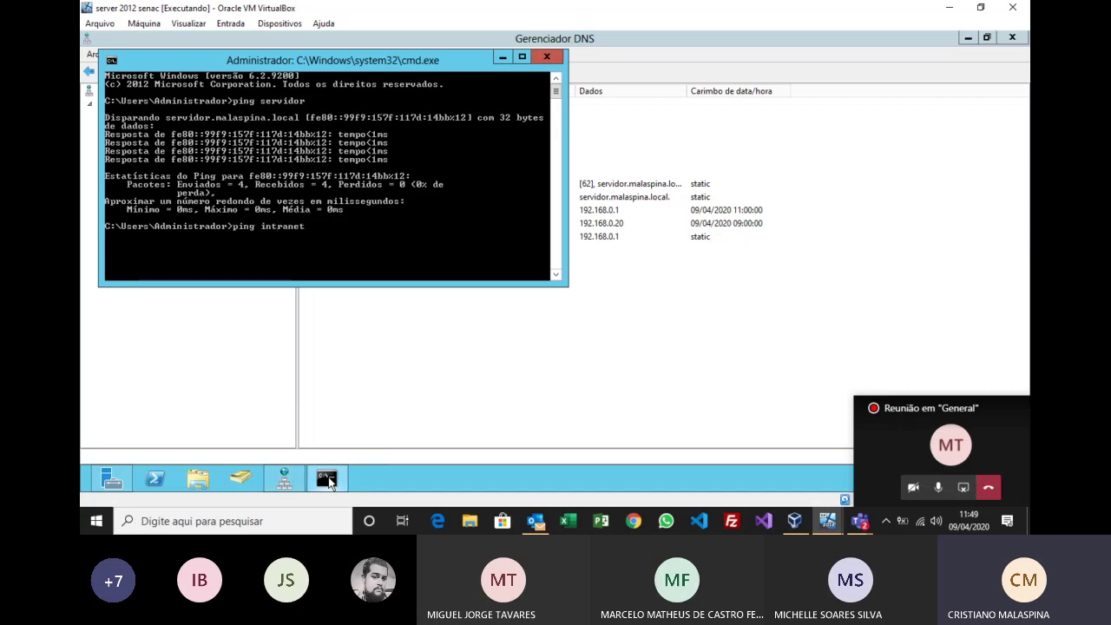
{"action": "key", "text": "Return"}
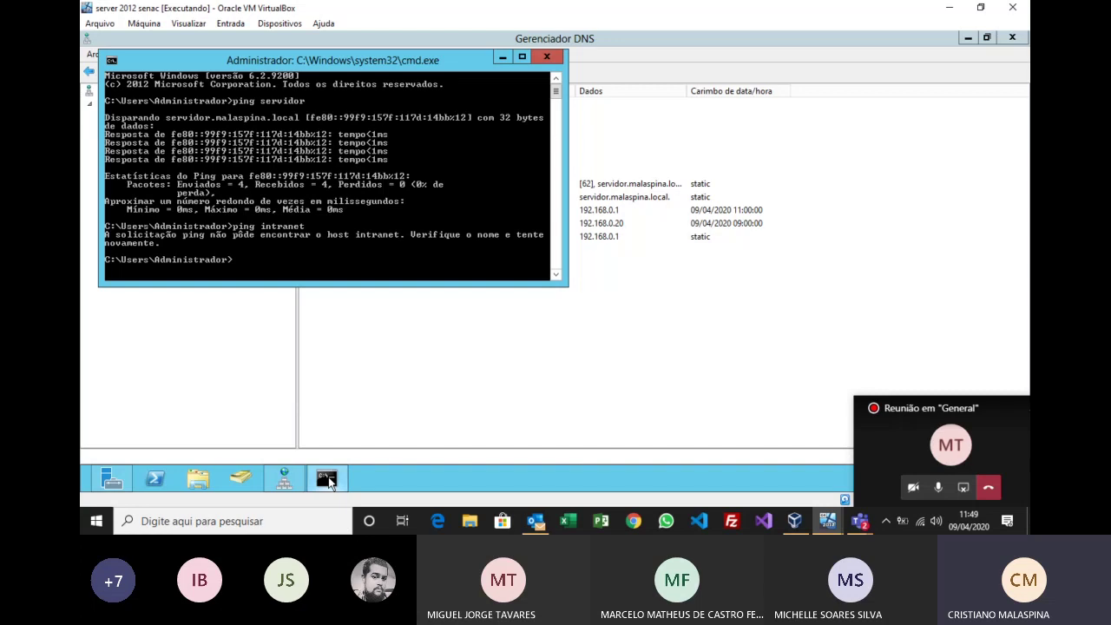
{"action": "left_click", "coordinate": [451, 311]}
Step: Start a new Alias (CNAME) record in malaspina.local named intranet
{"action": "right_click", "coordinate": [437, 304]}
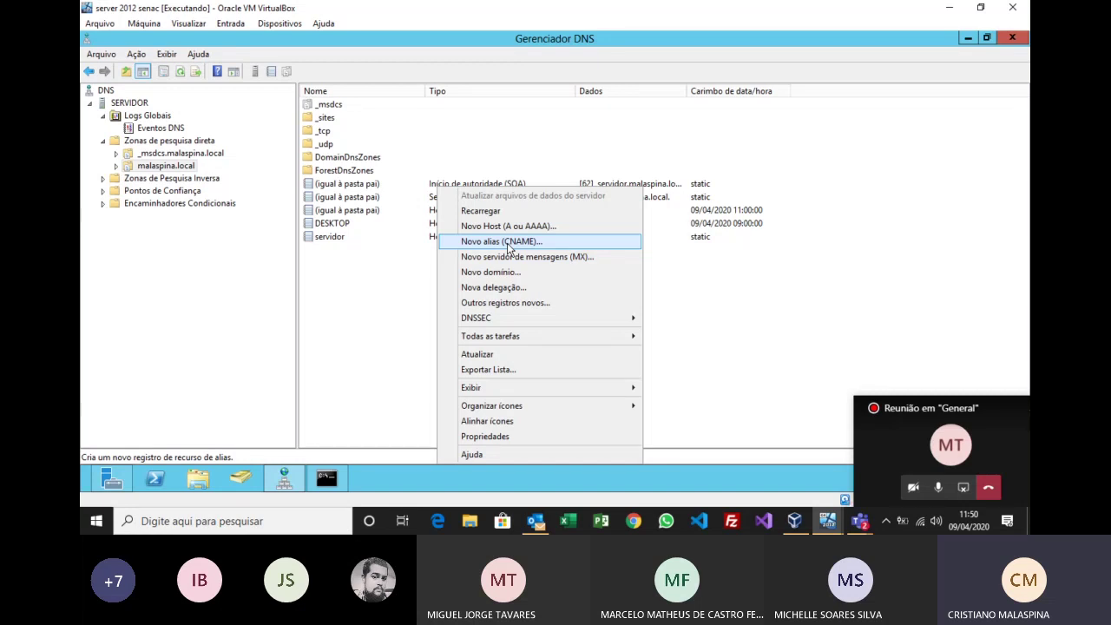
{"action": "left_click", "coordinate": [508, 249]}
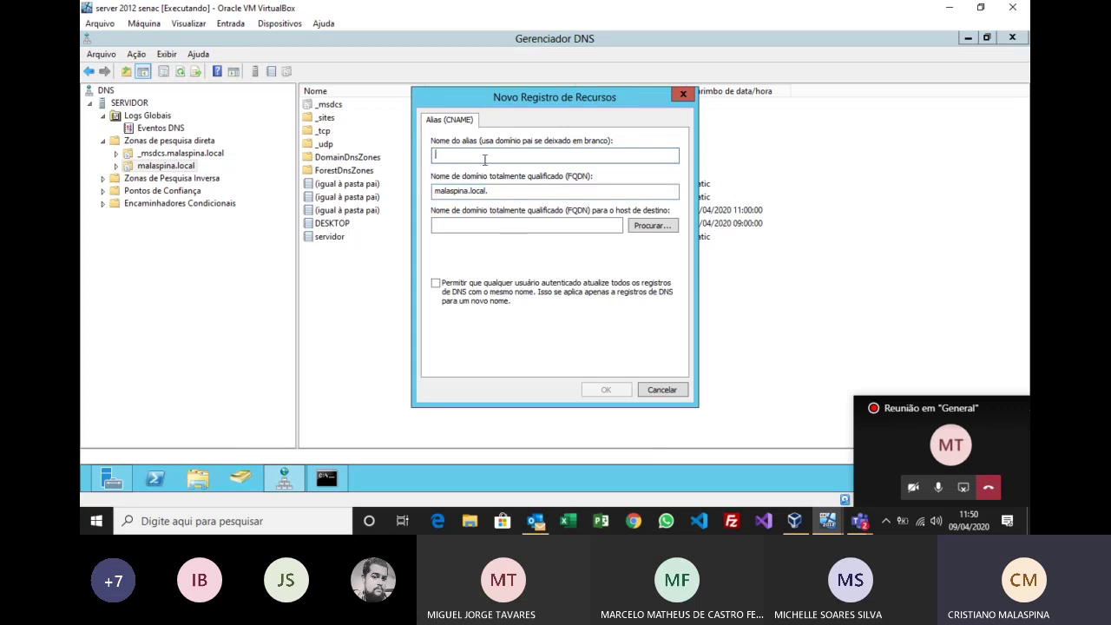
{"action": "type", "text": "intranet"}
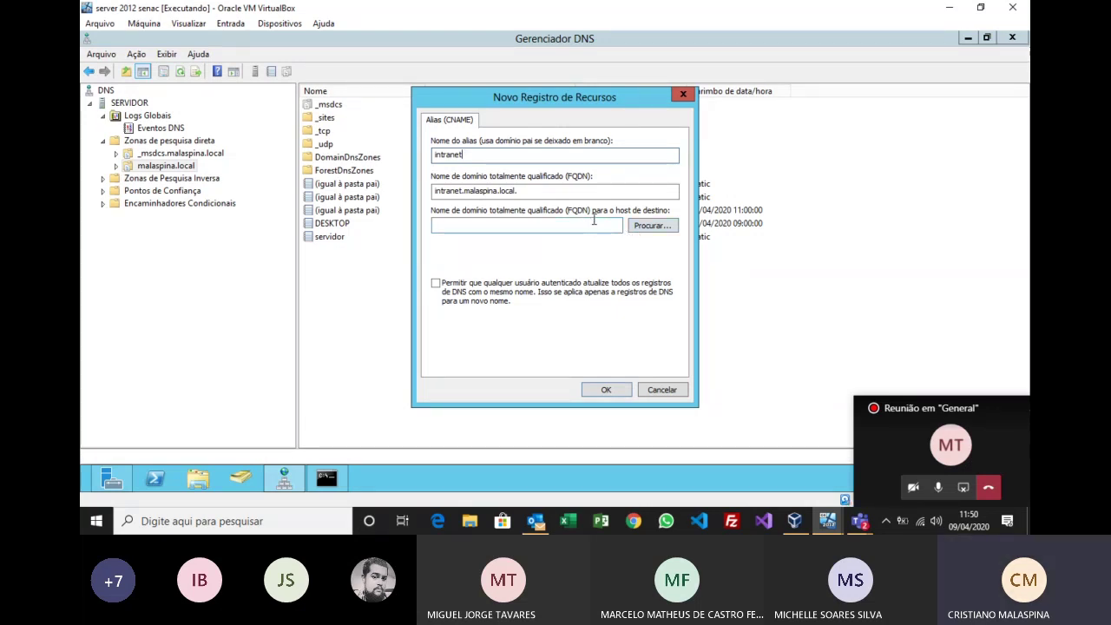
Step: Browse to the servidor host as the alias target (servidor.malaspina.local) and create the record
{"action": "left_click", "coordinate": [643, 226]}
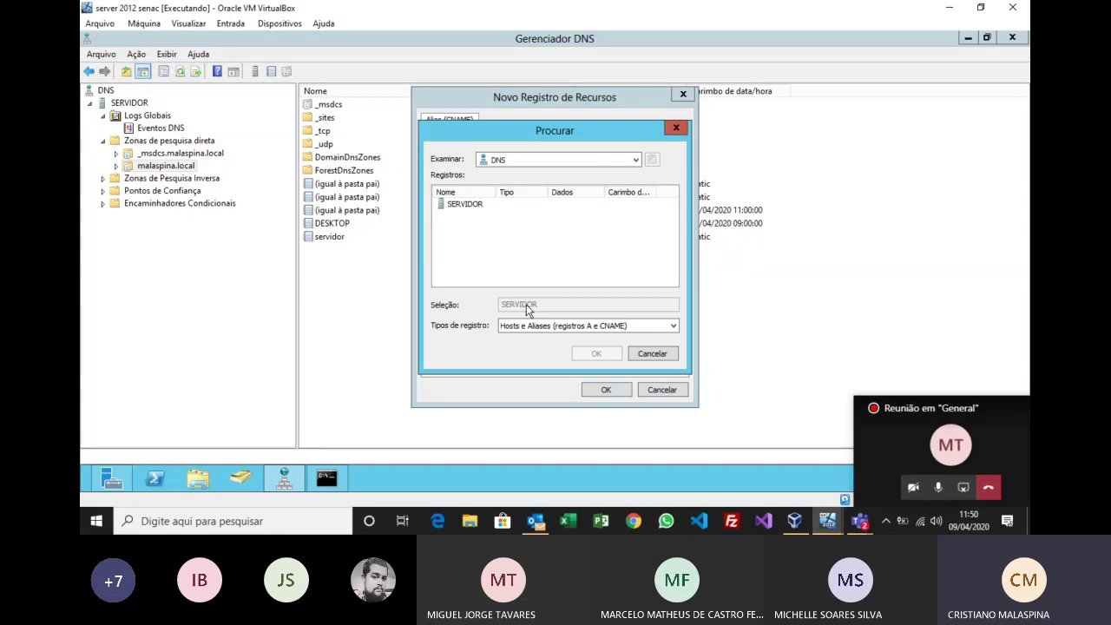
{"action": "double_click", "coordinate": [467, 206]}
{"action": "left_click", "coordinate": [469, 207]}
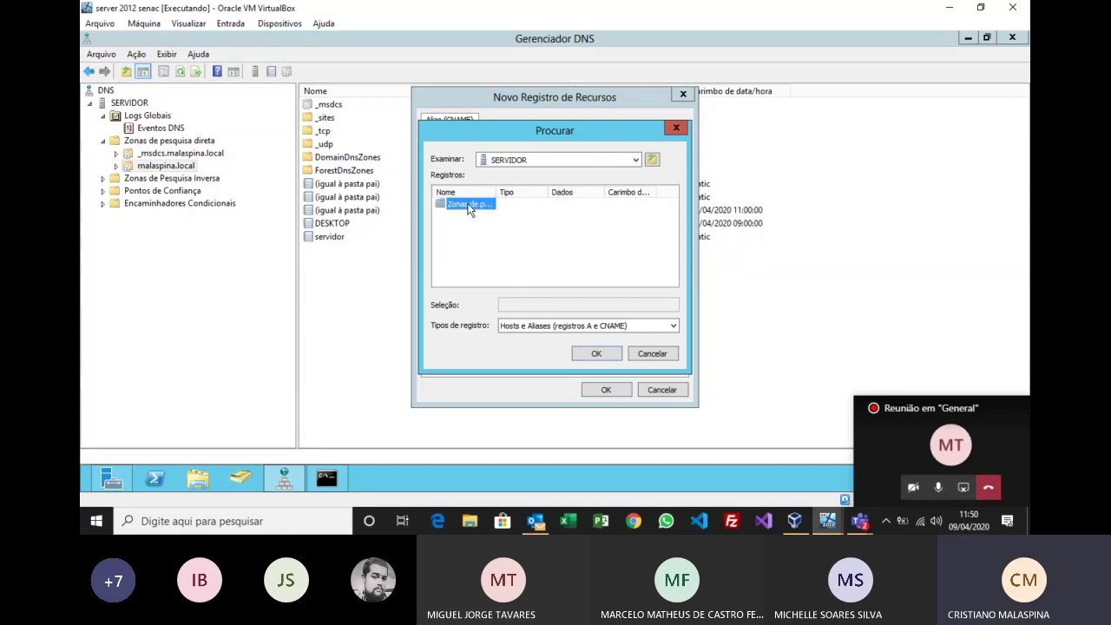
{"action": "double_click", "coordinate": [469, 206]}
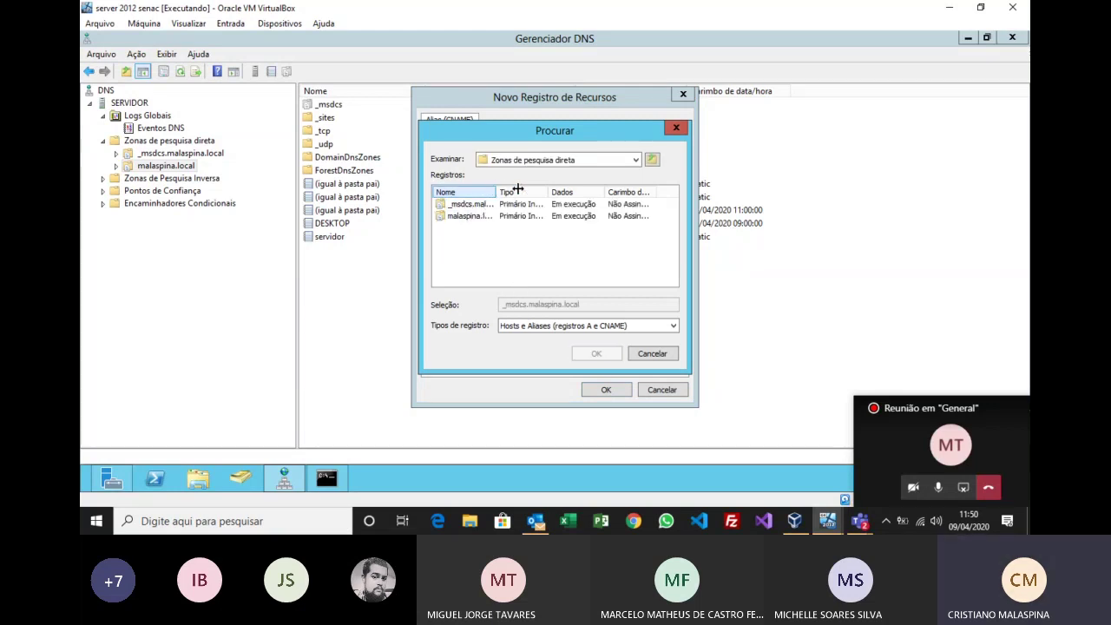
{"action": "left_click_drag", "start_coordinate": [518, 190], "coordinate": [535, 189]}
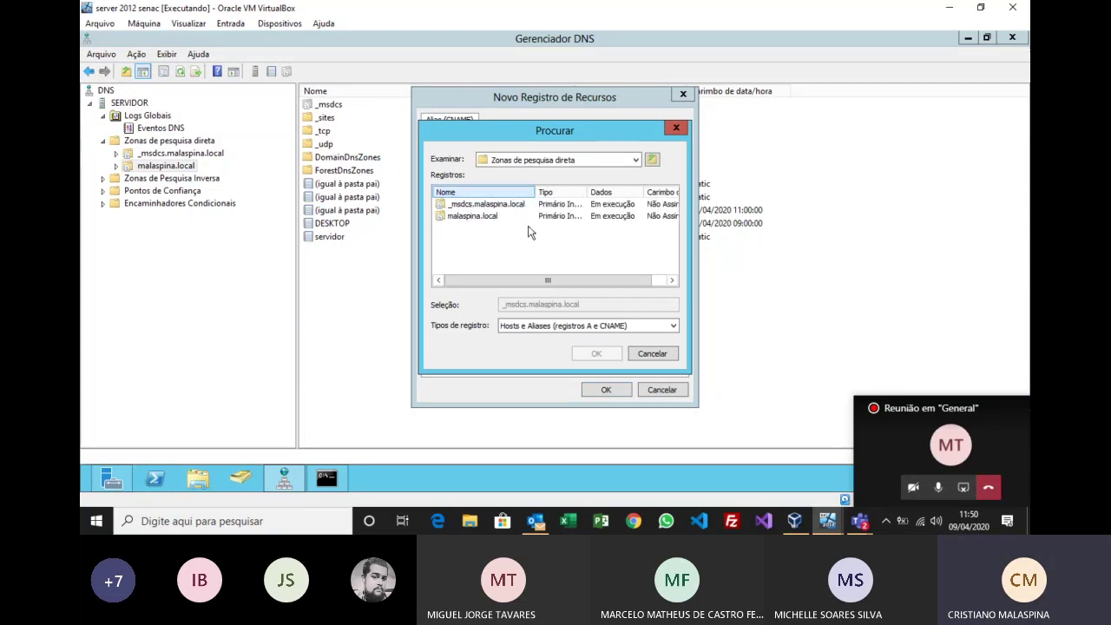
{"action": "double_click", "coordinate": [477, 217]}
{"action": "scroll", "coordinate": [569, 239], "scroll_direction": "down", "scroll_amount": 1}
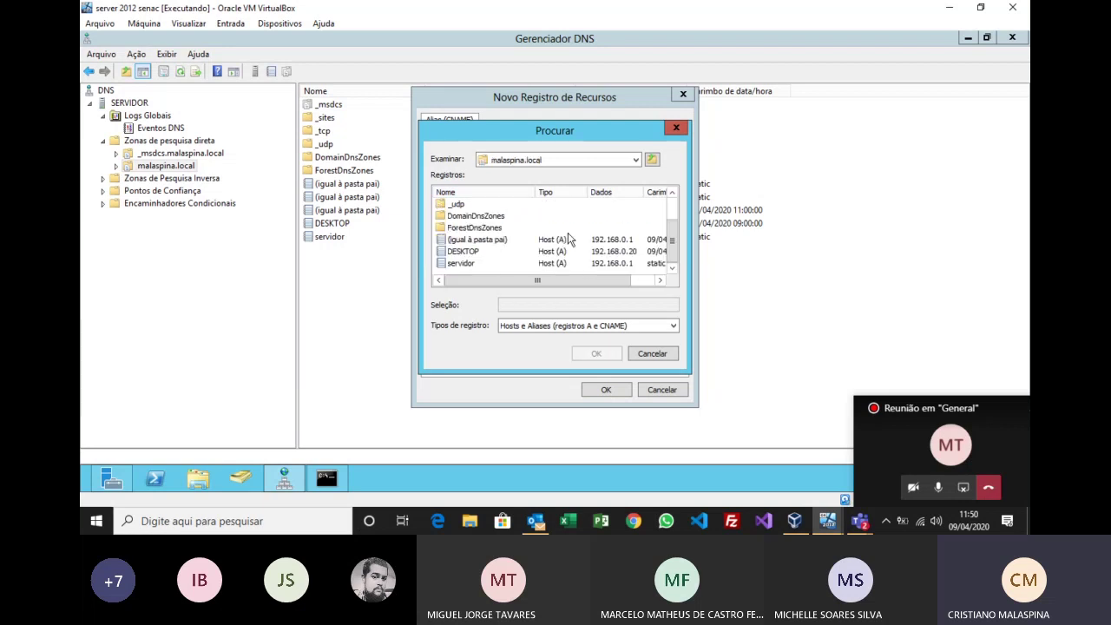
{"action": "left_click", "coordinate": [462, 263]}
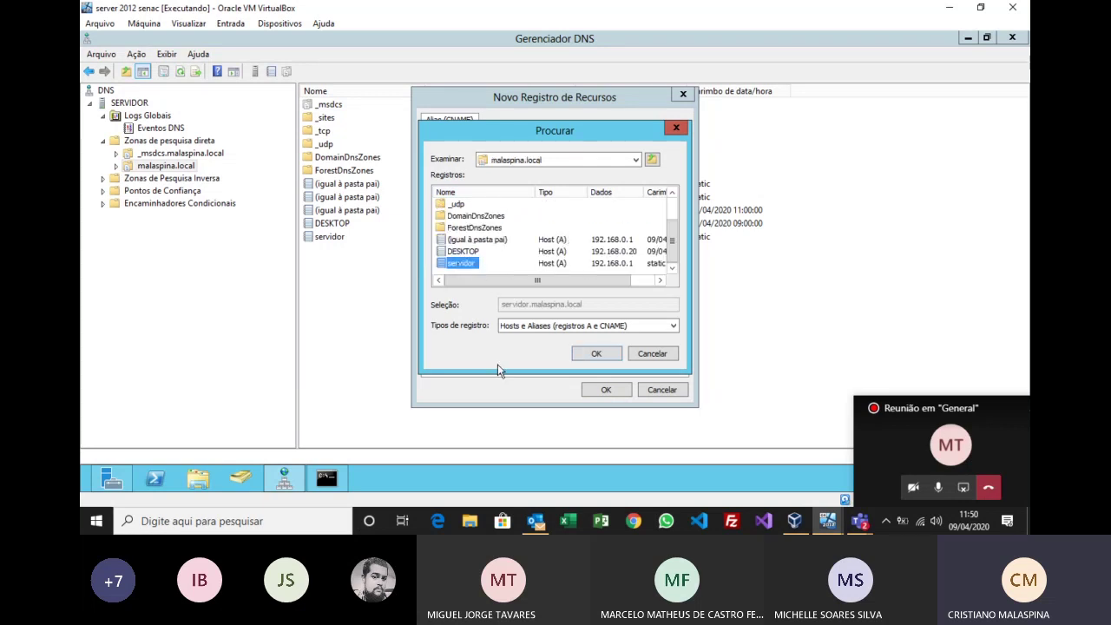
{"action": "left_click", "coordinate": [597, 355]}
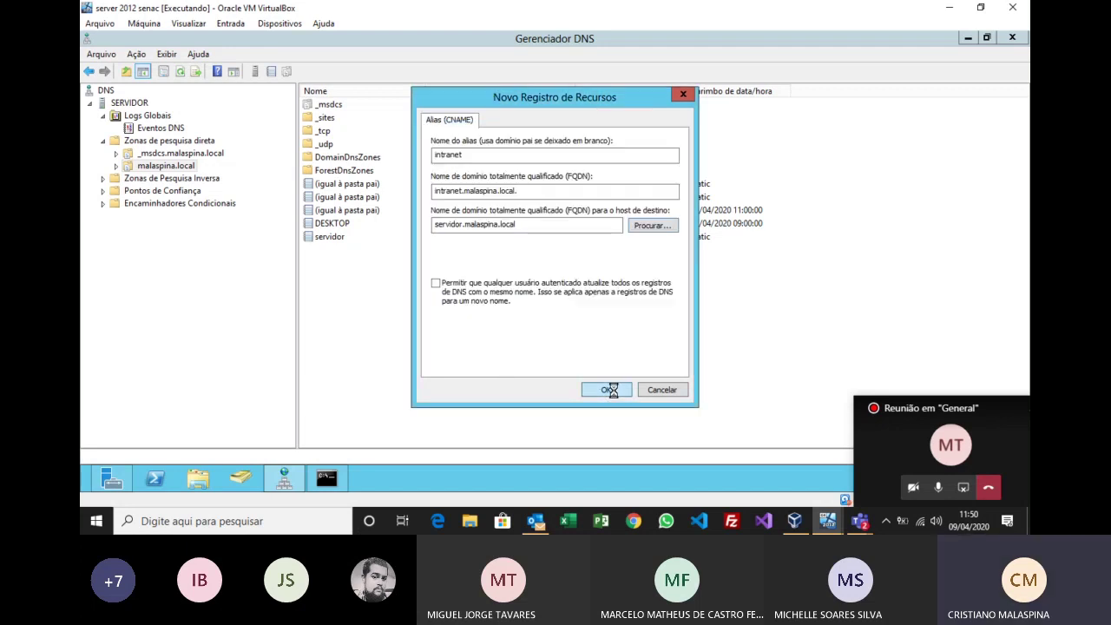
{"action": "left_click", "coordinate": [606, 391]}
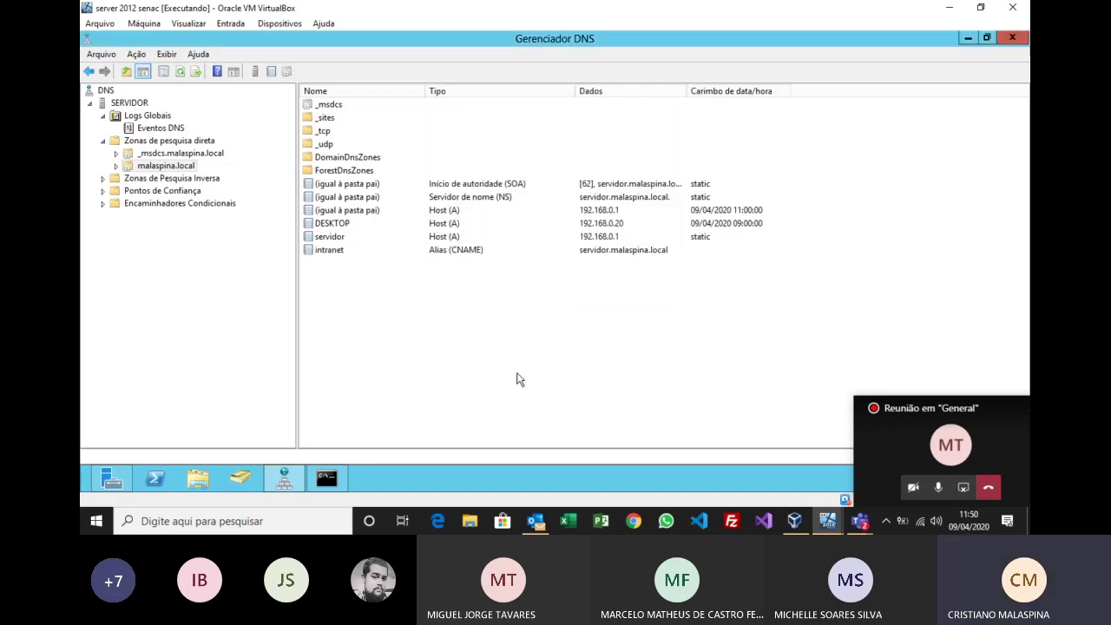
Step: Select the new intranet alias and rerun ping intranet in the command prompt
{"action": "left_click", "coordinate": [340, 252]}
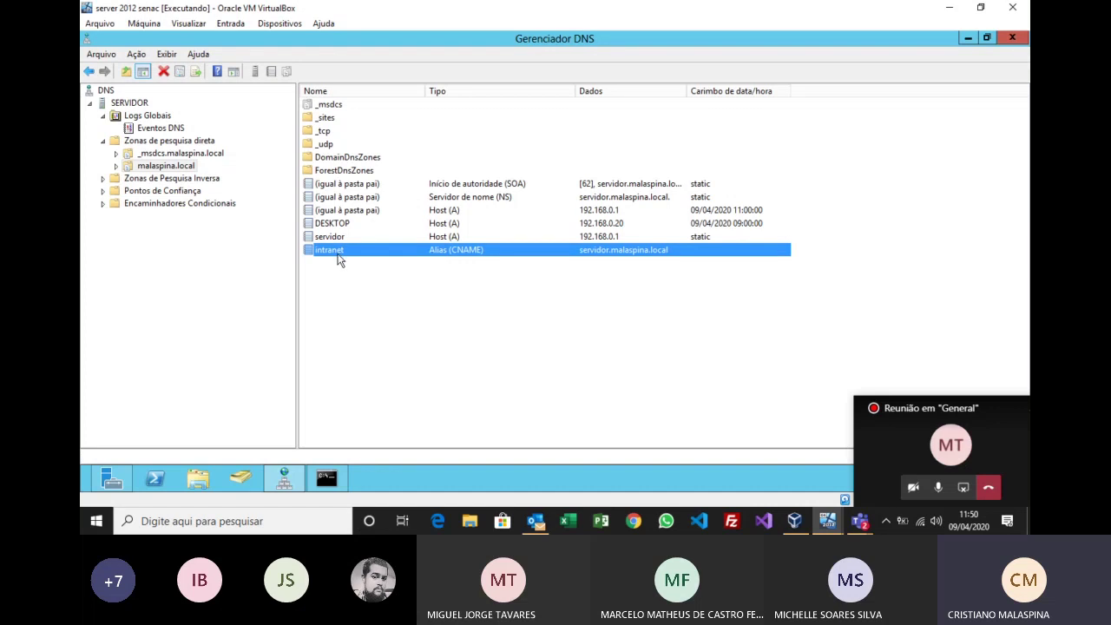
{"action": "left_click", "coordinate": [329, 484]}
{"action": "key", "text": "Up"}
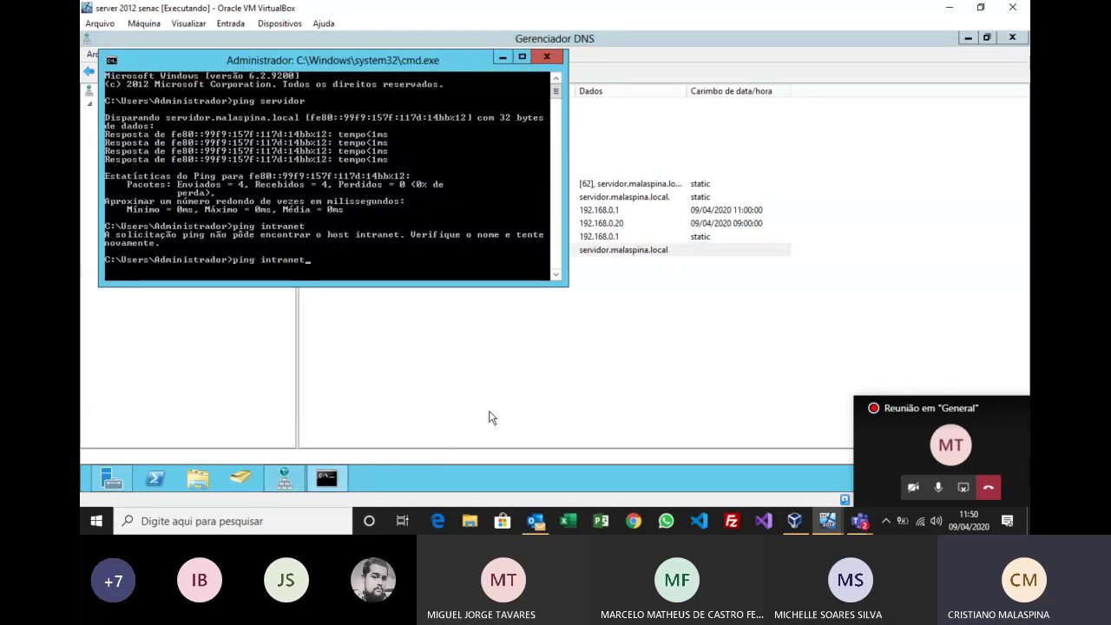
{"action": "key", "text": "Return"}
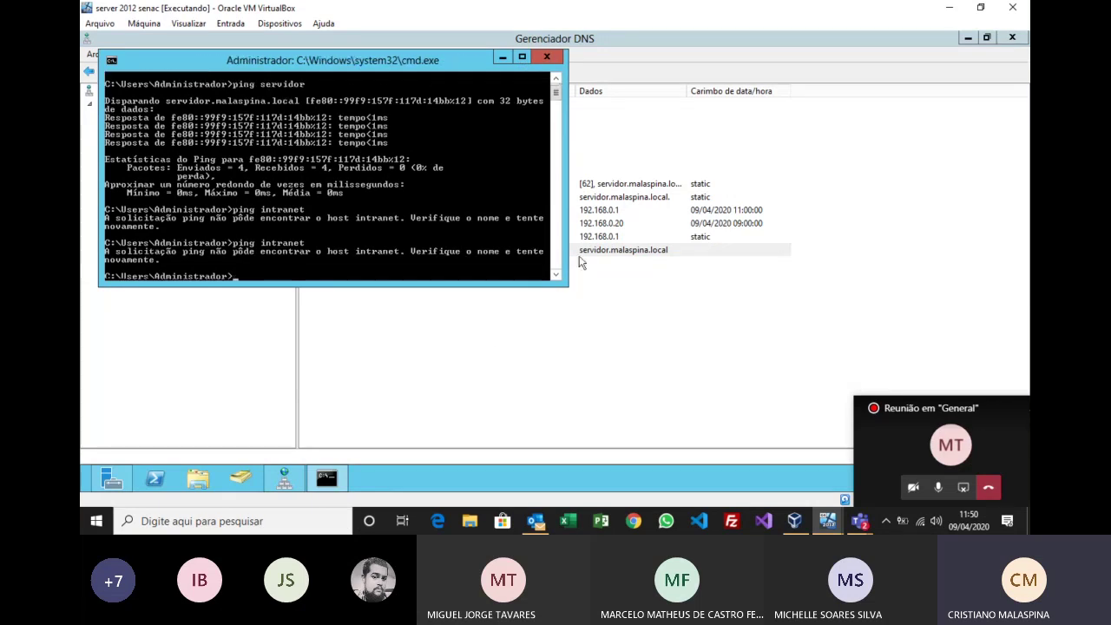
Step: Refresh the SERVIDOR DNS server with Atualizar and ping intranet once more
{"action": "left_click", "coordinate": [503, 56]}
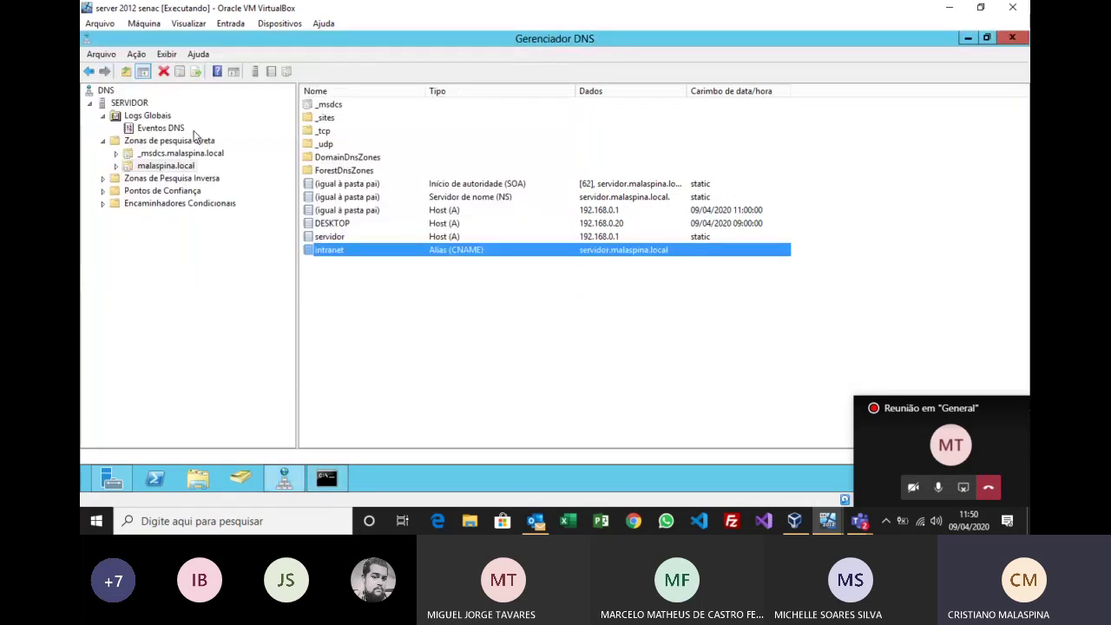
{"action": "right_click", "coordinate": [133, 103]}
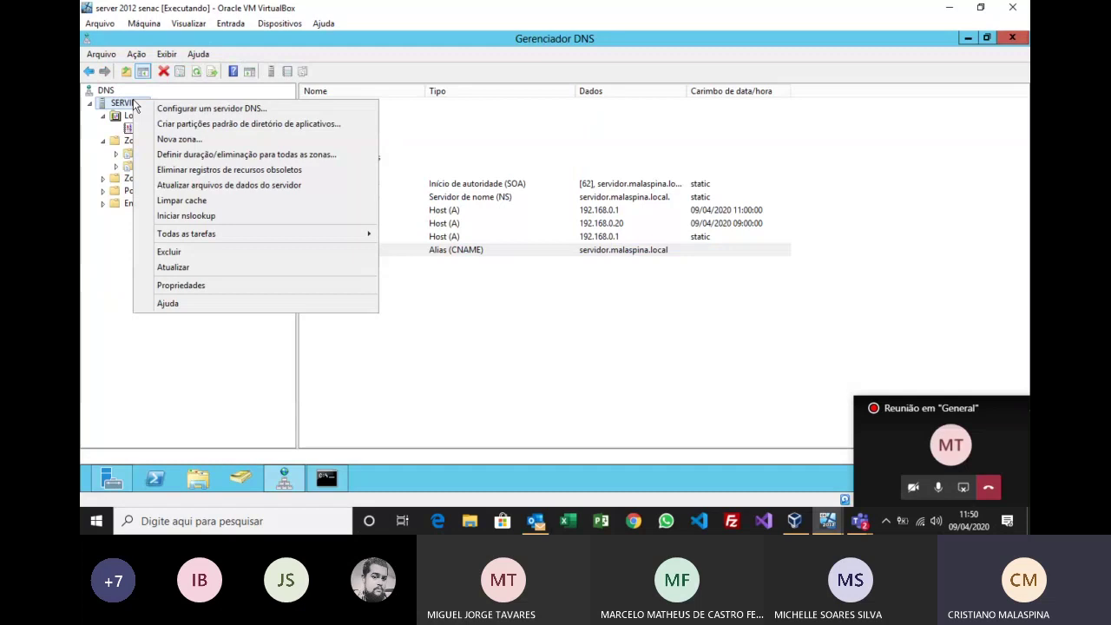
{"action": "left_click", "coordinate": [178, 266]}
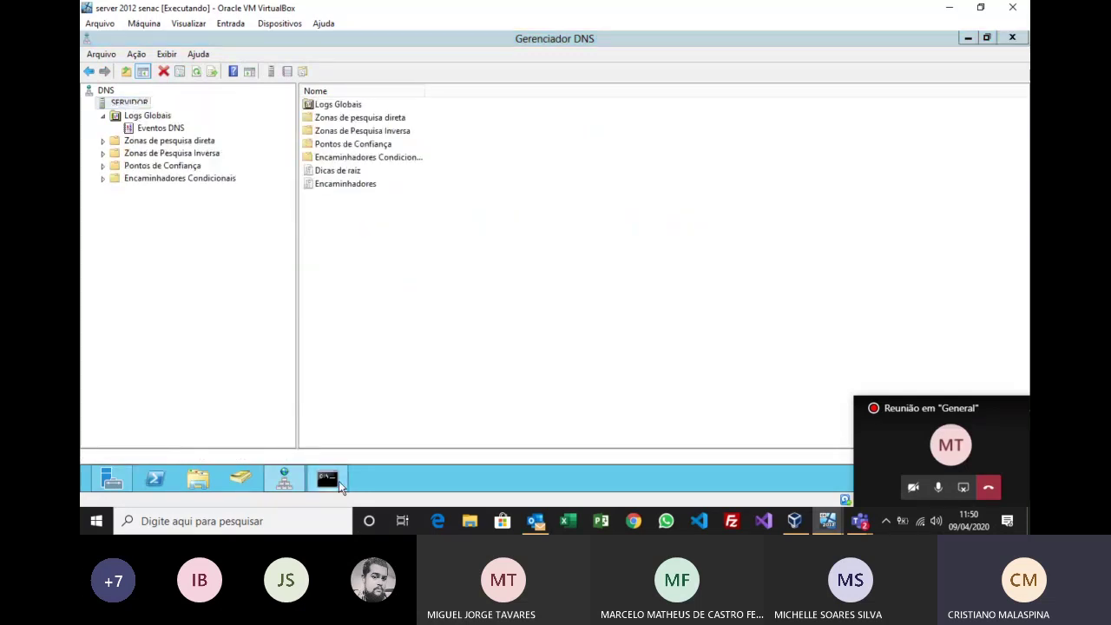
{"action": "left_click", "coordinate": [338, 483]}
{"action": "key", "text": "Return"}
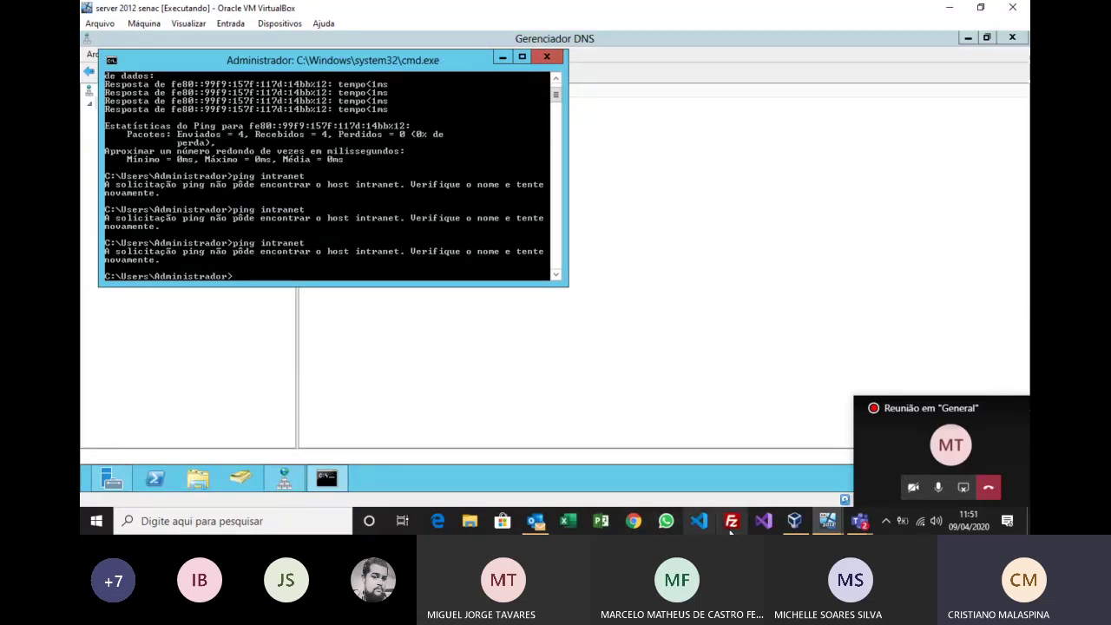
Step: On the windows 10 2 VM, load intranet in Edge, then return to server 2012 senac
{"action": "left_click", "coordinate": [816, 524]}
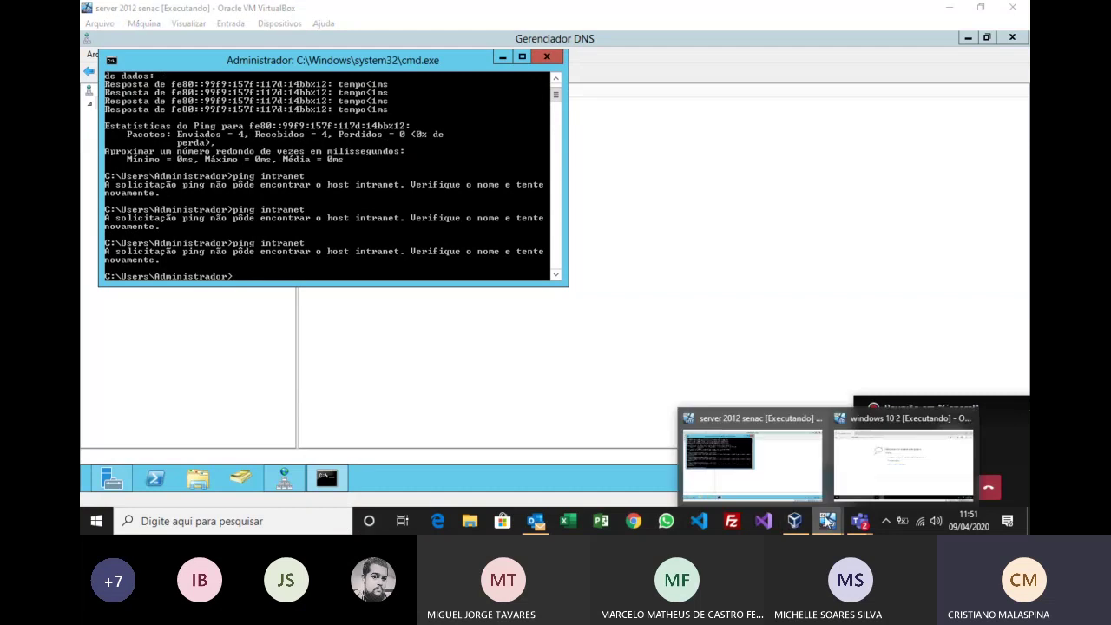
{"action": "left_click", "coordinate": [868, 474]}
{"action": "left_click", "coordinate": [405, 72]}
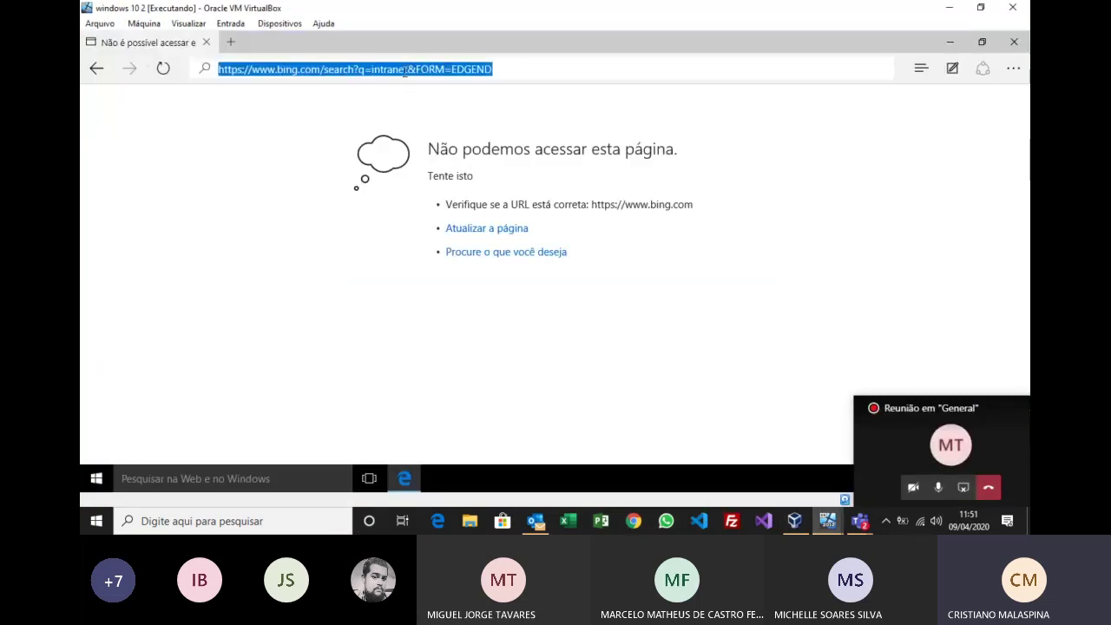
{"action": "key", "text": "BackSpace"}
{"action": "type", "text": "intrant"}
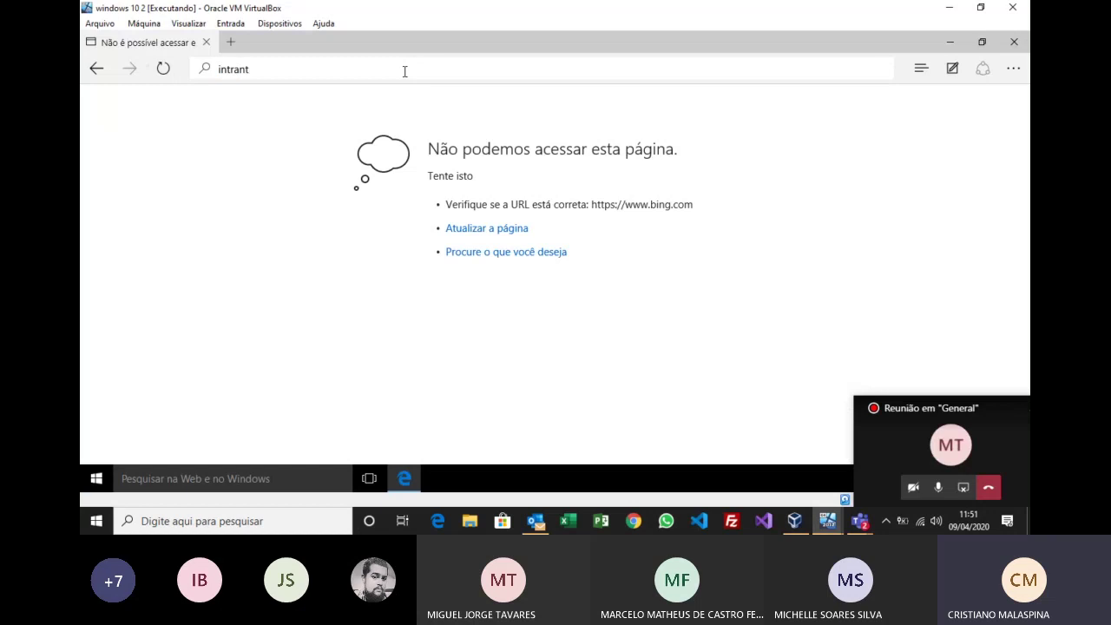
{"action": "key", "text": "BackSpace"}
{"action": "type", "text": "et"}
{"action": "key", "text": "Return"}
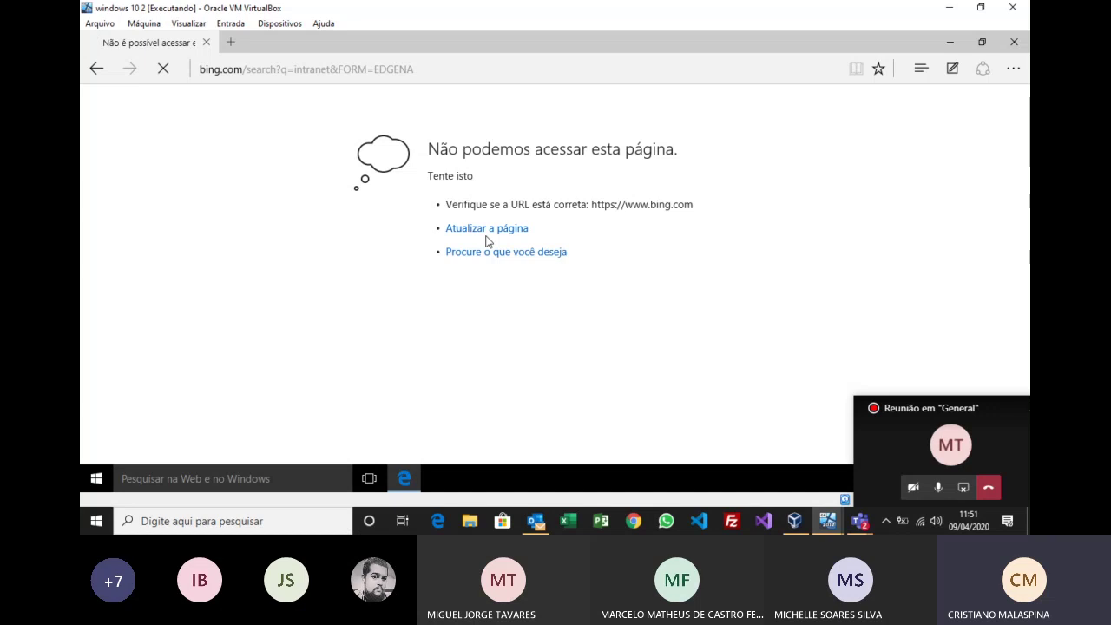
{"action": "left_click", "coordinate": [827, 521]}
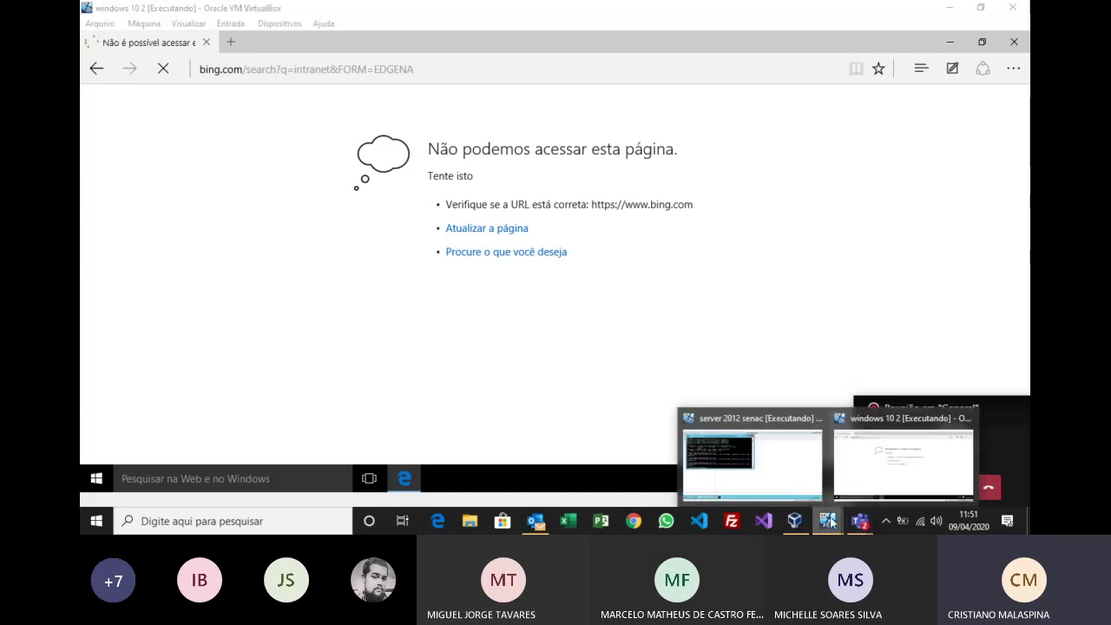
{"action": "left_click", "coordinate": [787, 460]}
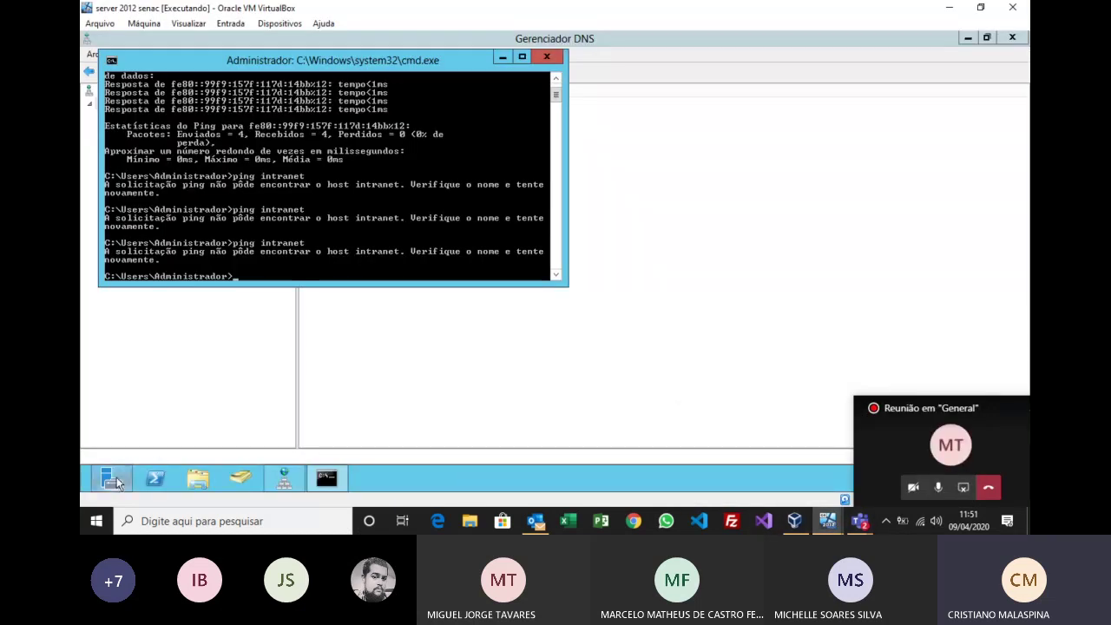
Step: Restart the server 2012 senac VM from the charms Settings power menu, confirming the shutdown-reason dialog
{"action": "left_click_drag", "start_coordinate": [986, 399], "coordinate": [910, 237]}
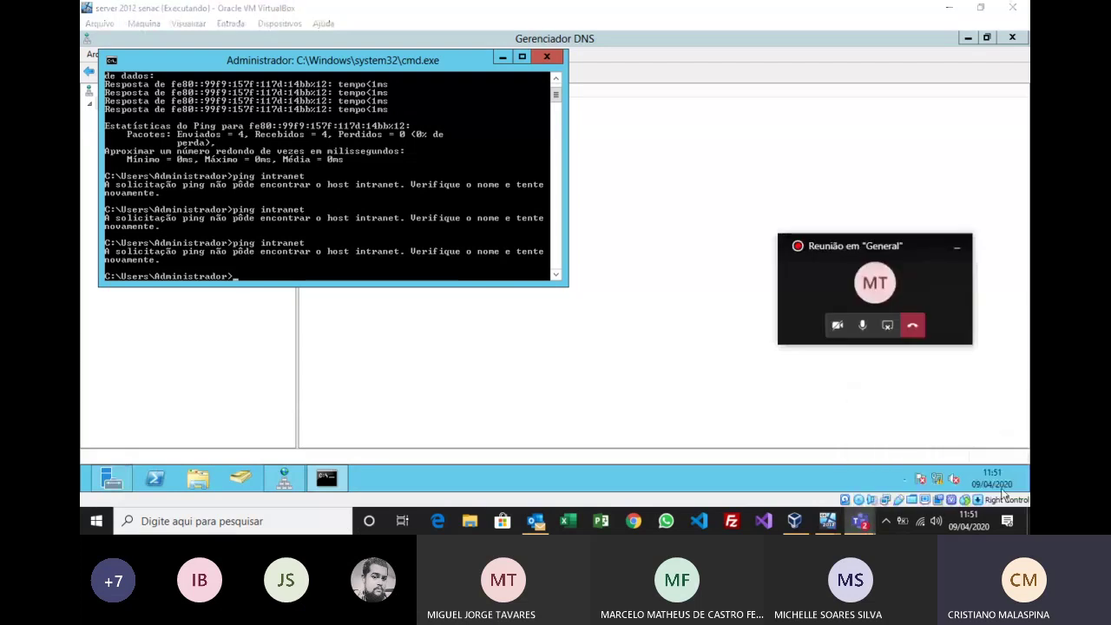
{"action": "mouse_move", "coordinate": [1028, 452]}
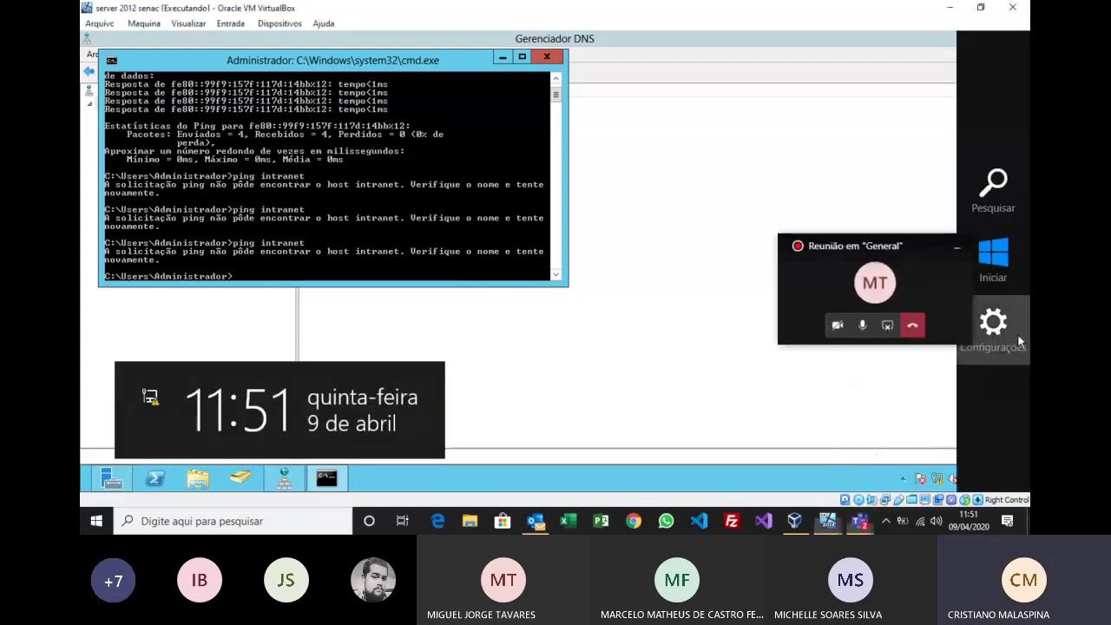
{"action": "left_click", "coordinate": [1017, 334]}
{"action": "left_click", "coordinate": [922, 413]}
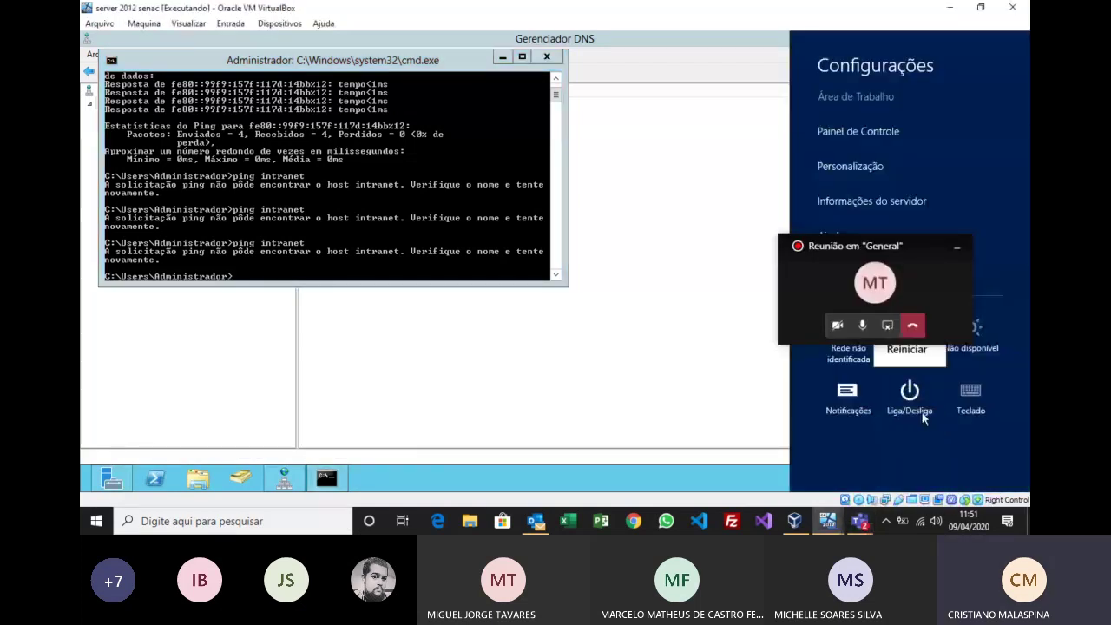
{"action": "left_click", "coordinate": [912, 354]}
{"action": "left_click", "coordinate": [979, 344]}
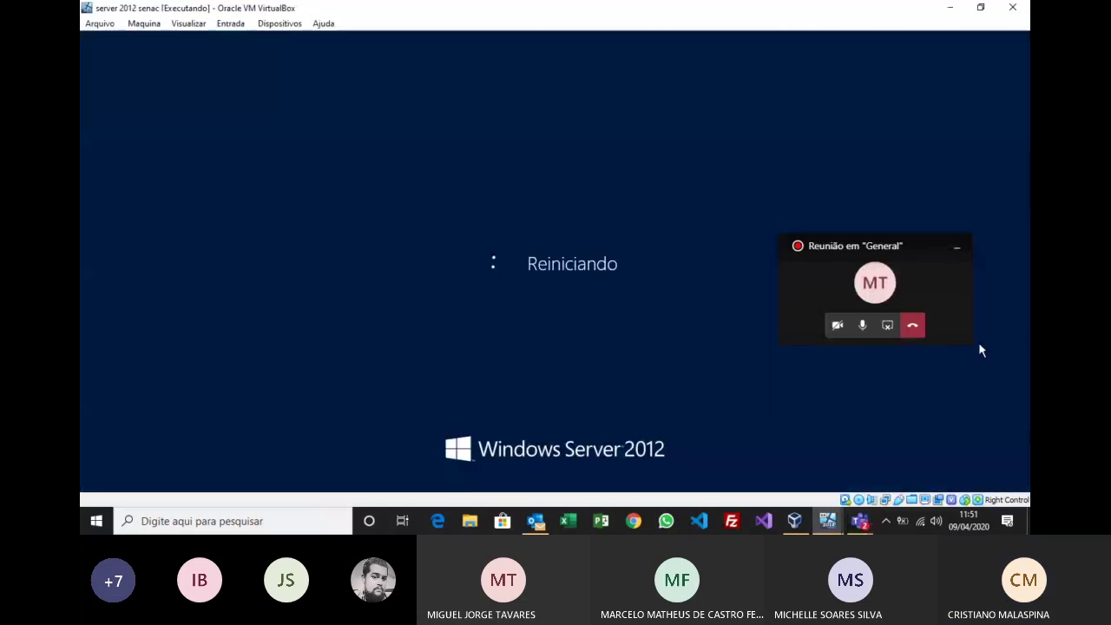
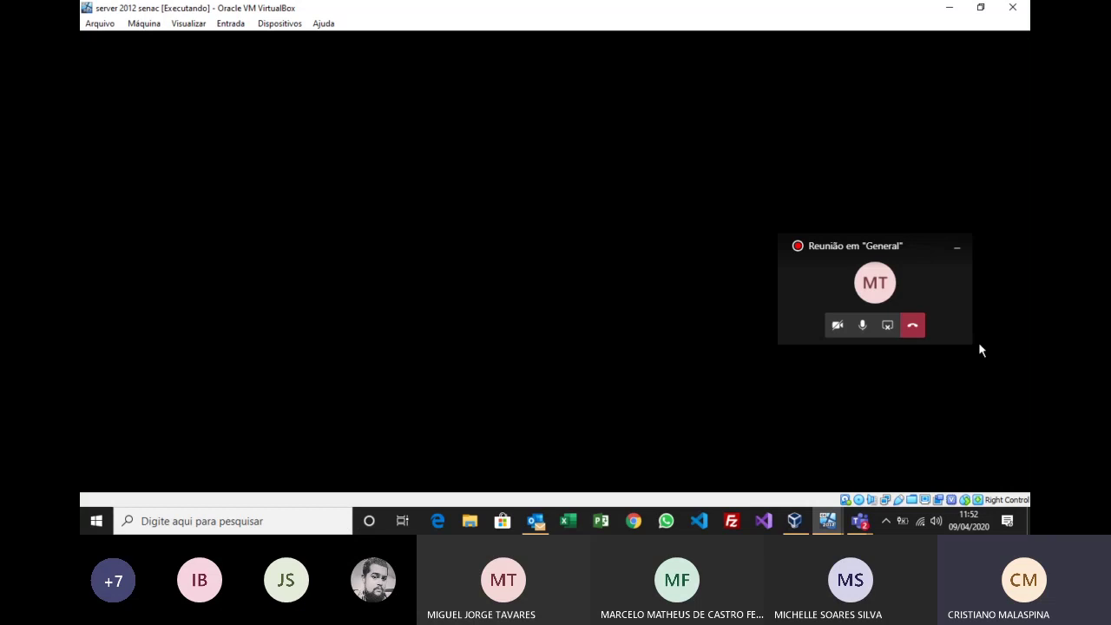
Step: On the Windows 10 VM, run 'ping -t intranet' from a cmd prompt
{"action": "left_click", "coordinate": [830, 520]}
{"action": "left_click", "coordinate": [770, 467]}
{"action": "left_click", "coordinate": [829, 519]}
{"action": "left_click", "coordinate": [854, 465]}
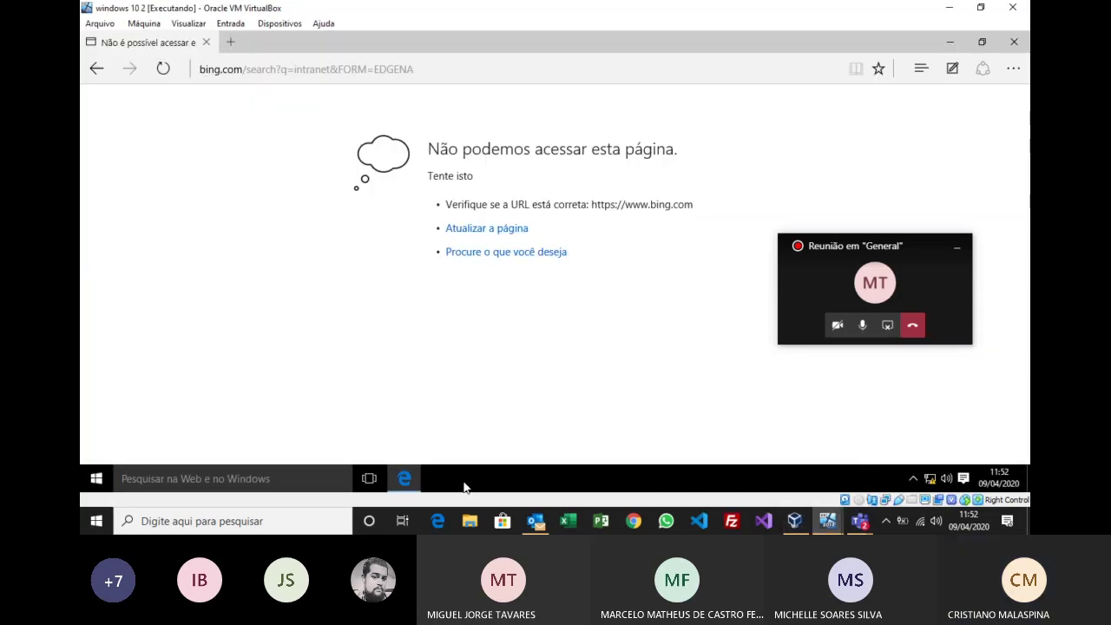
{"action": "key", "text": "super+r"}
{"action": "type", "text": "cmd"}
{"action": "key", "text": "Return"}
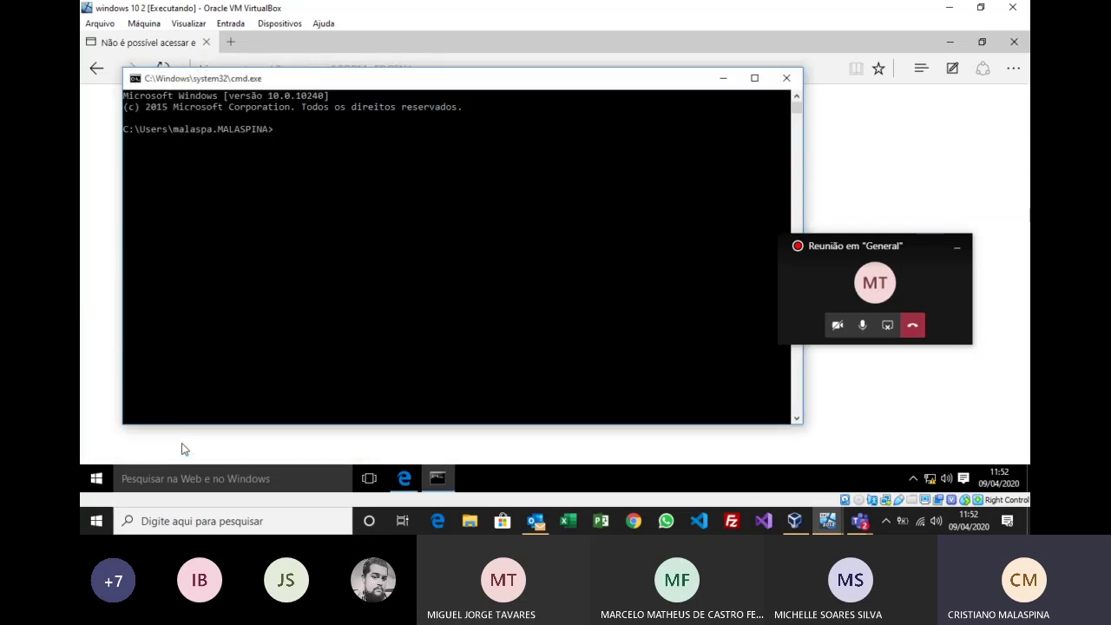
{"action": "type", "text": "ping -t intranet"}
{"action": "key", "text": "Return"}
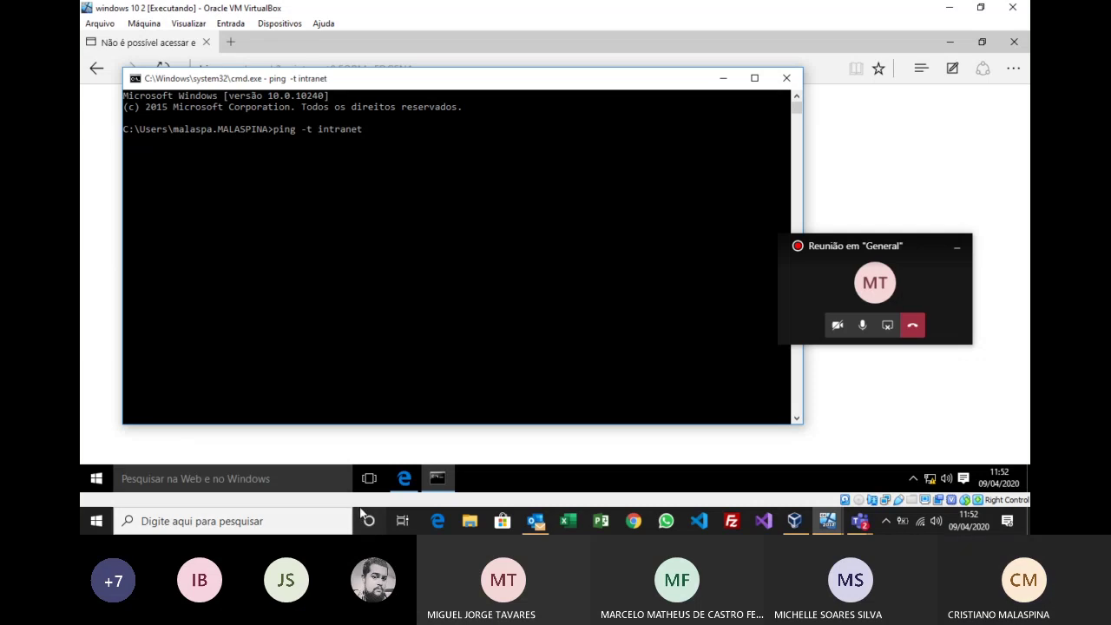
Step: Return to the booting Windows Server 2012 VM from the taskbar preview
{"action": "mouse_move", "coordinate": [434, 483]}
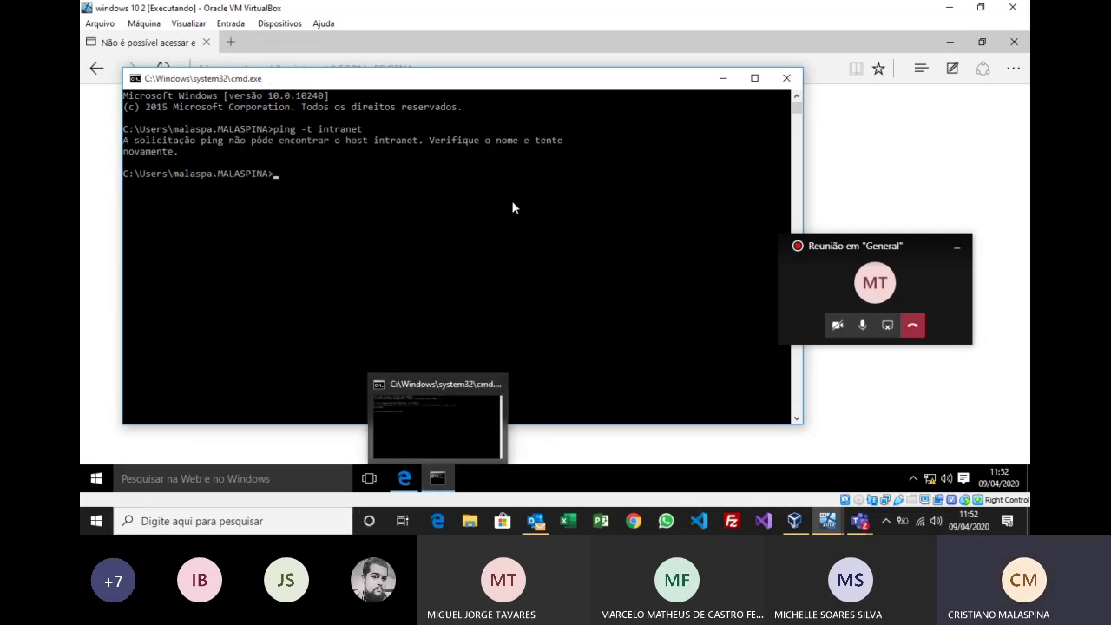
{"action": "left_click", "coordinate": [831, 524]}
{"action": "left_click", "coordinate": [751, 465]}
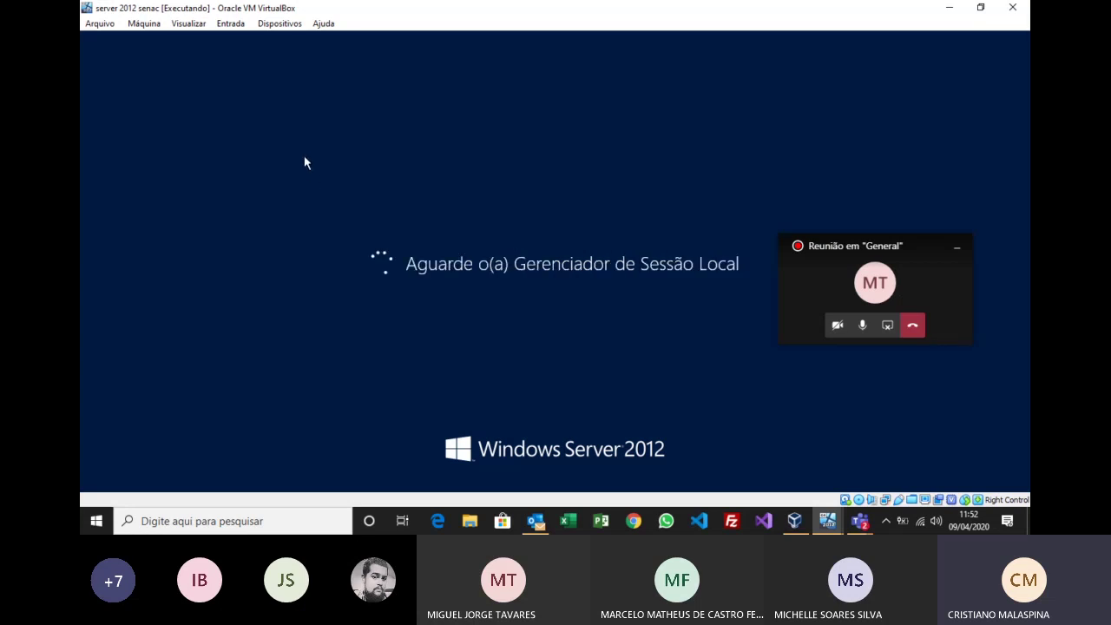
Step: Send Ctrl-Alt-Del to the server via Entrada > Teclado > Inserir Ctrl-Alt-Del
{"action": "left_click", "coordinate": [231, 24]}
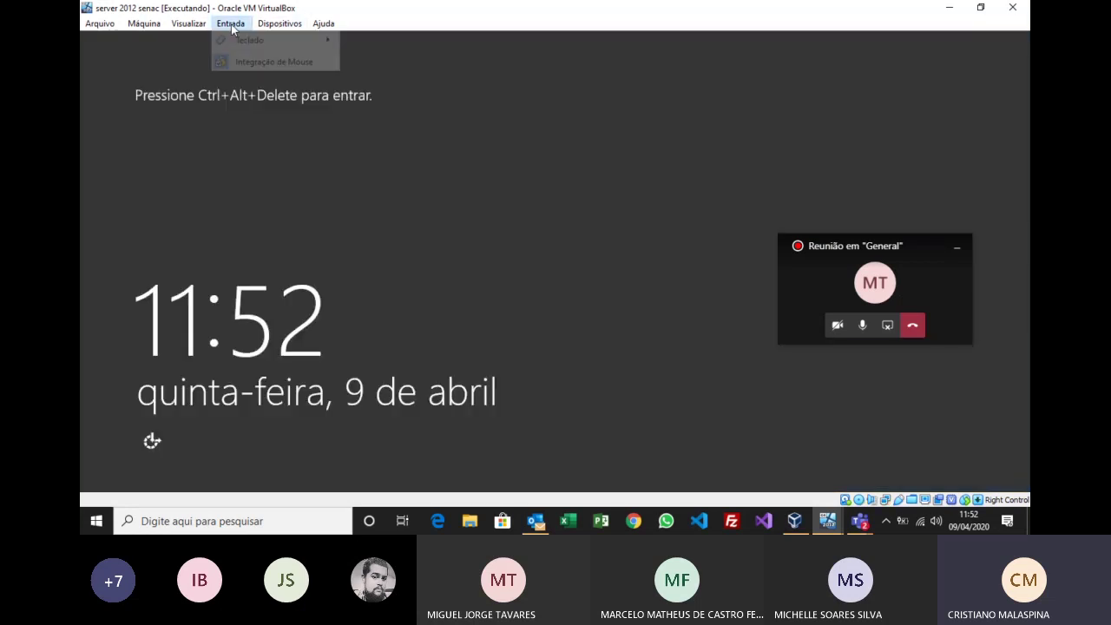
{"action": "mouse_move", "coordinate": [280, 23]}
{"action": "mouse_move", "coordinate": [231, 23]}
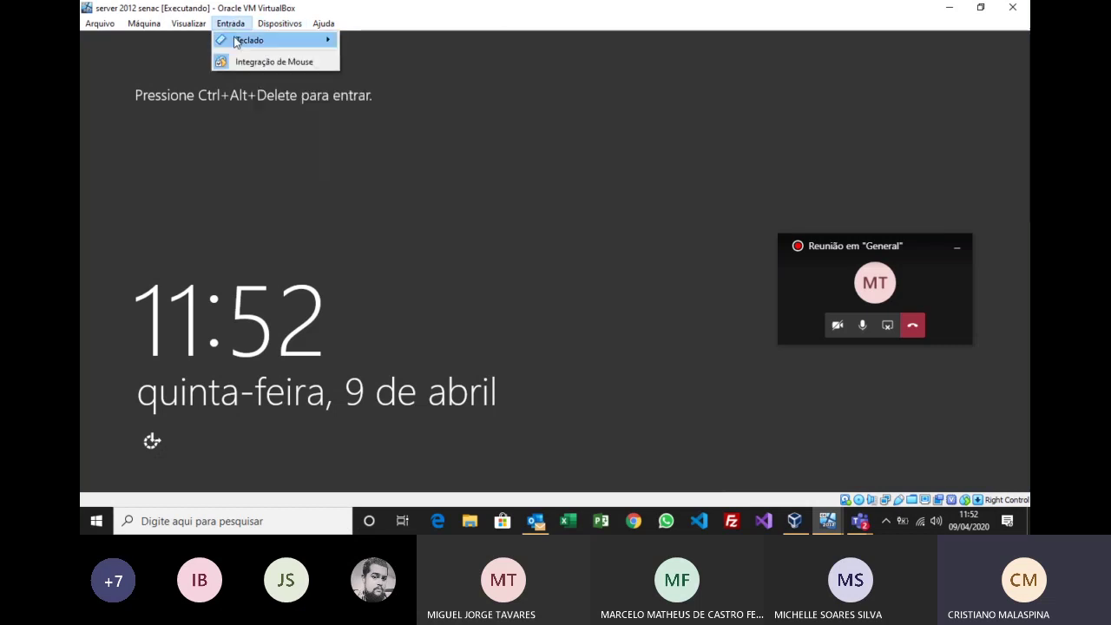
{"action": "mouse_move", "coordinate": [252, 40]}
{"action": "left_click", "coordinate": [423, 71]}
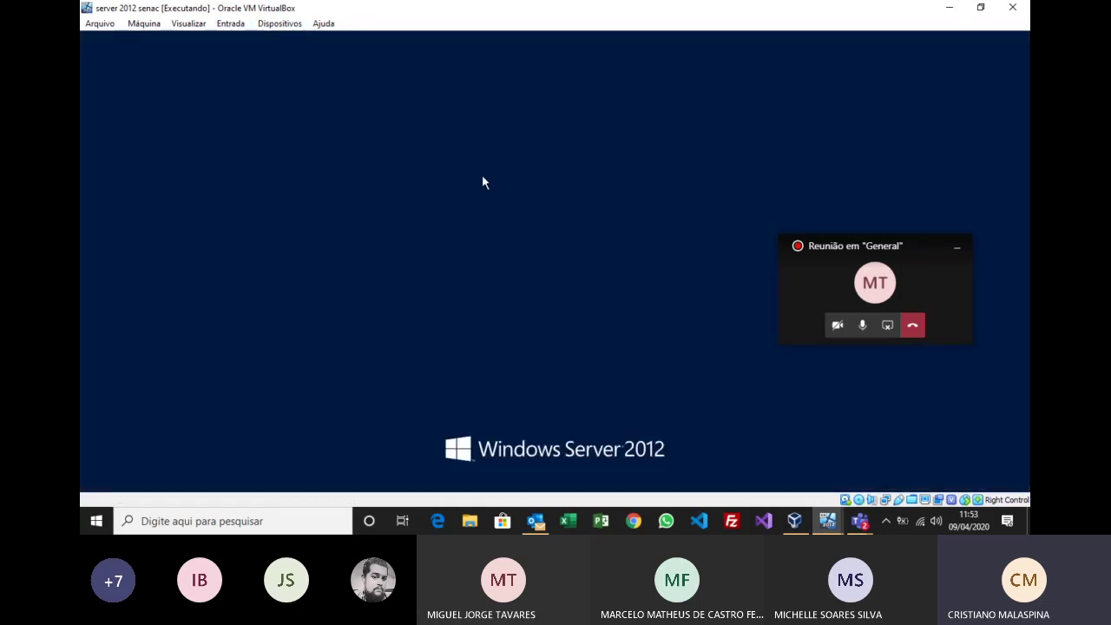
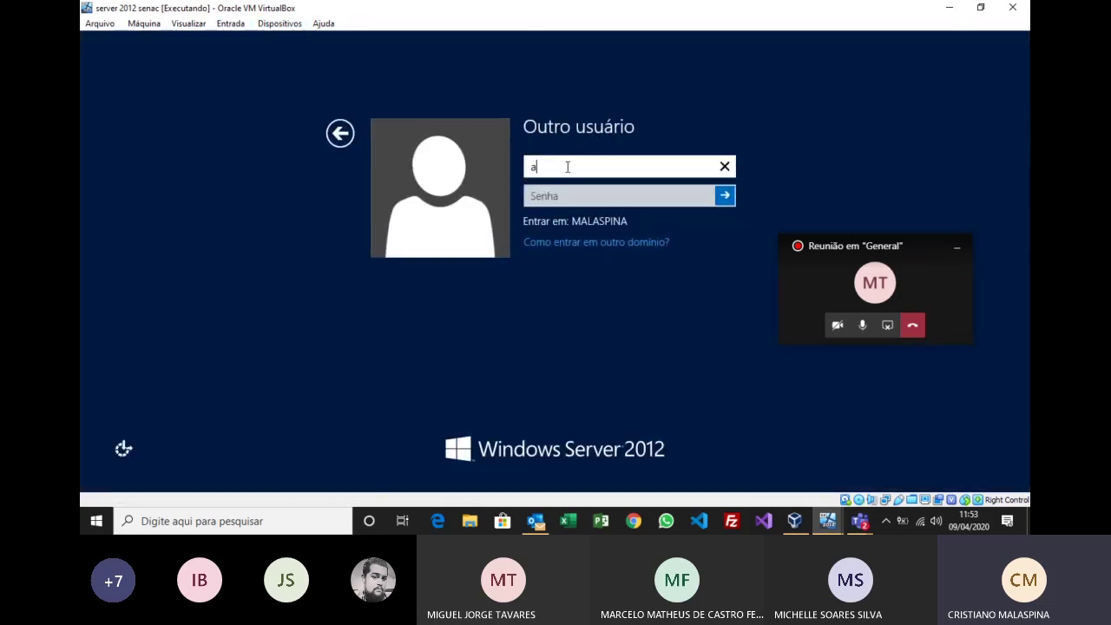
Step: Sign in as administrador with the administrator password
{"action": "key", "text": "Tab"}
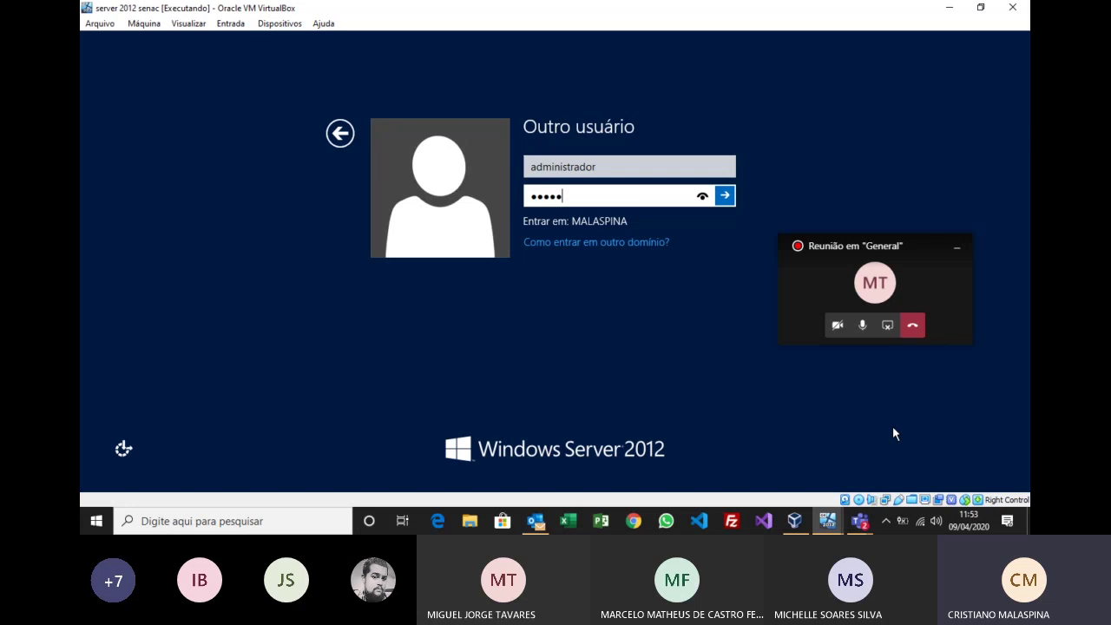
{"action": "key", "text": "Return"}
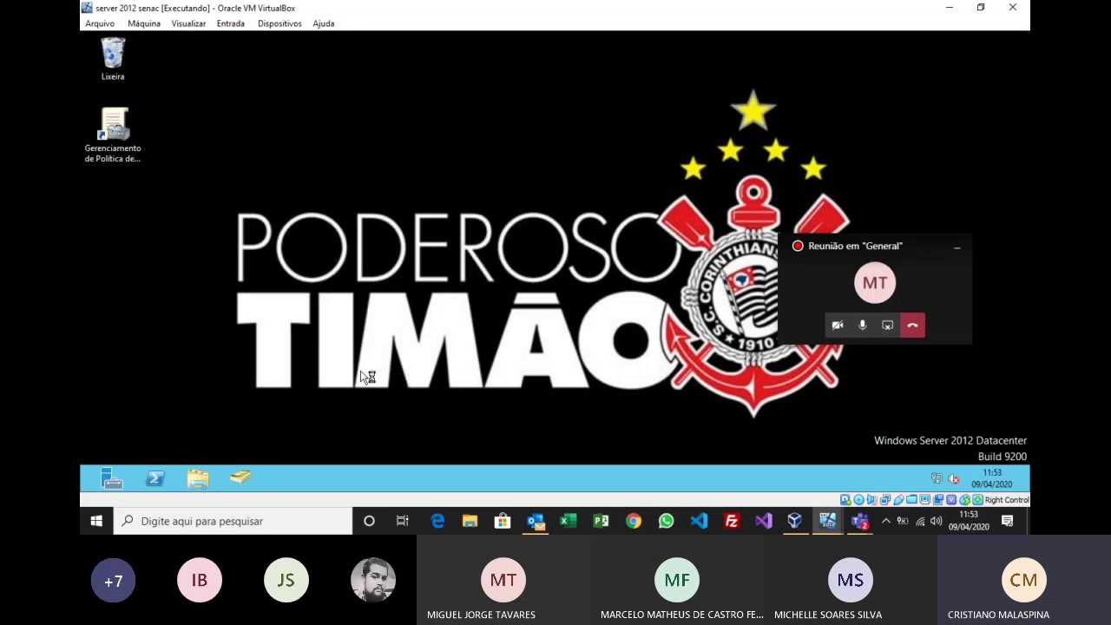
Step: Ping intranet from the server's command prompt, getting replies from 192.168.0.1, and close Server Manager
{"action": "key", "text": "super+r"}
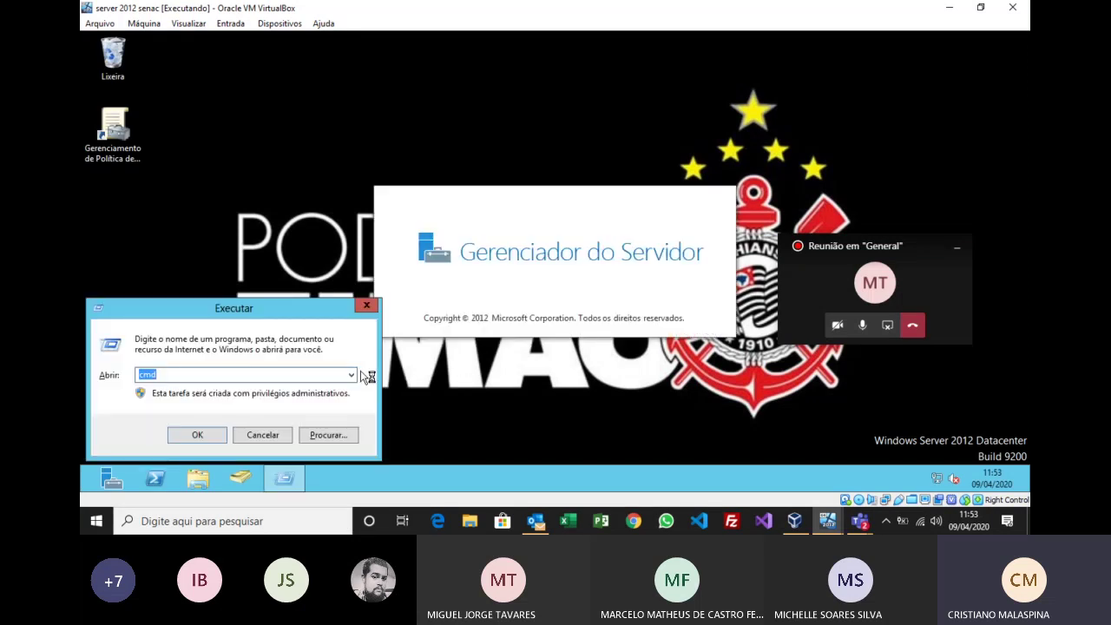
{"action": "key", "text": "Return"}
{"action": "type", "text": "pin"}
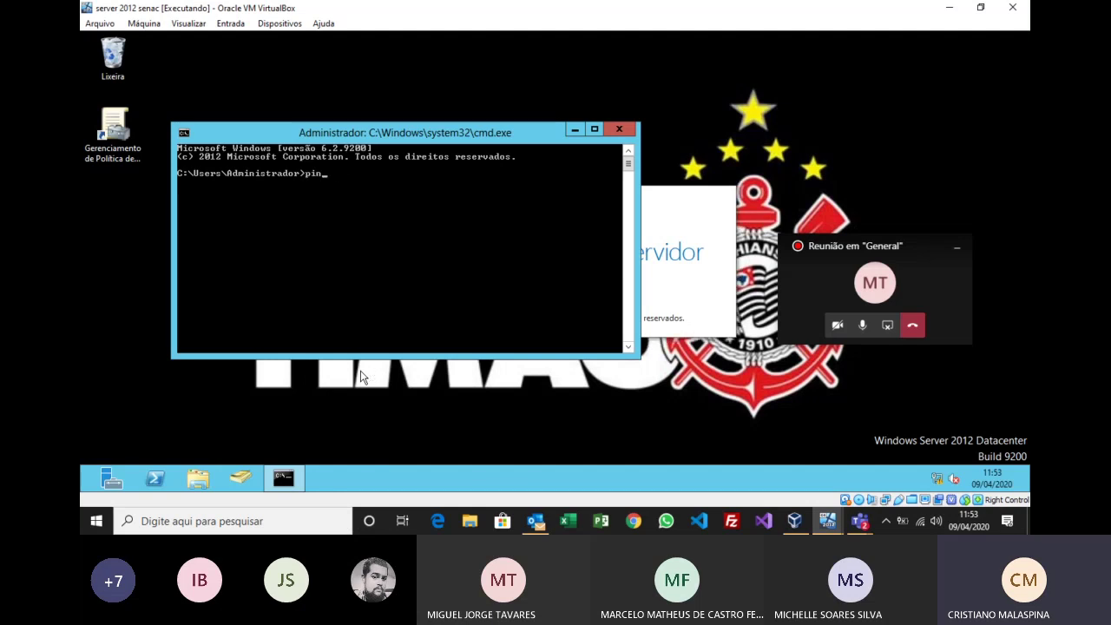
{"action": "type", "text": " g intranet"}
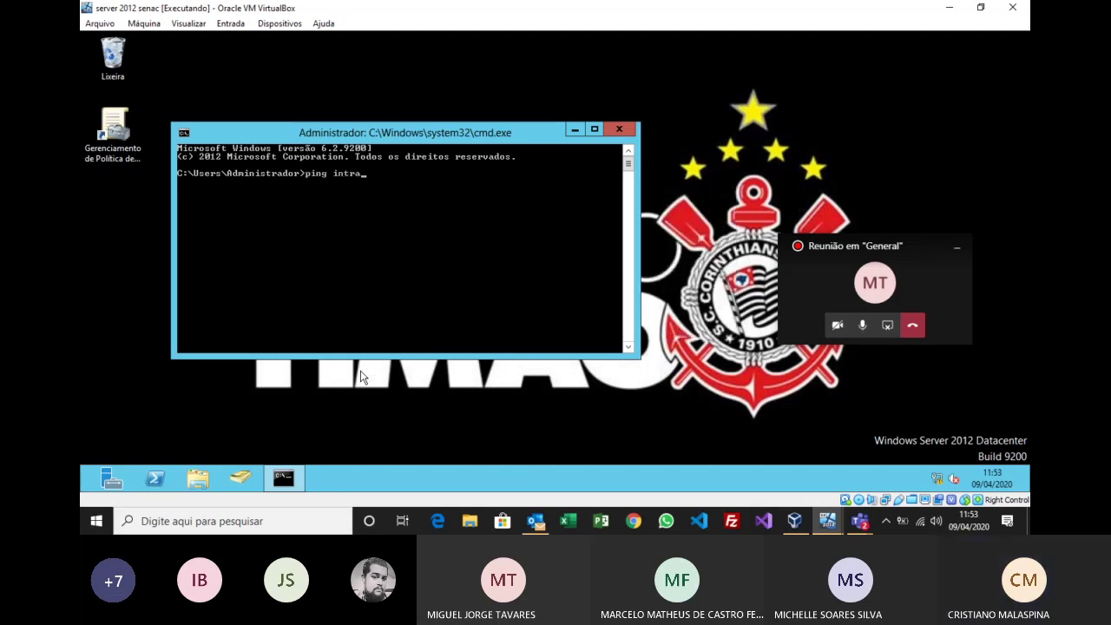
{"action": "key", "text": "Return"}
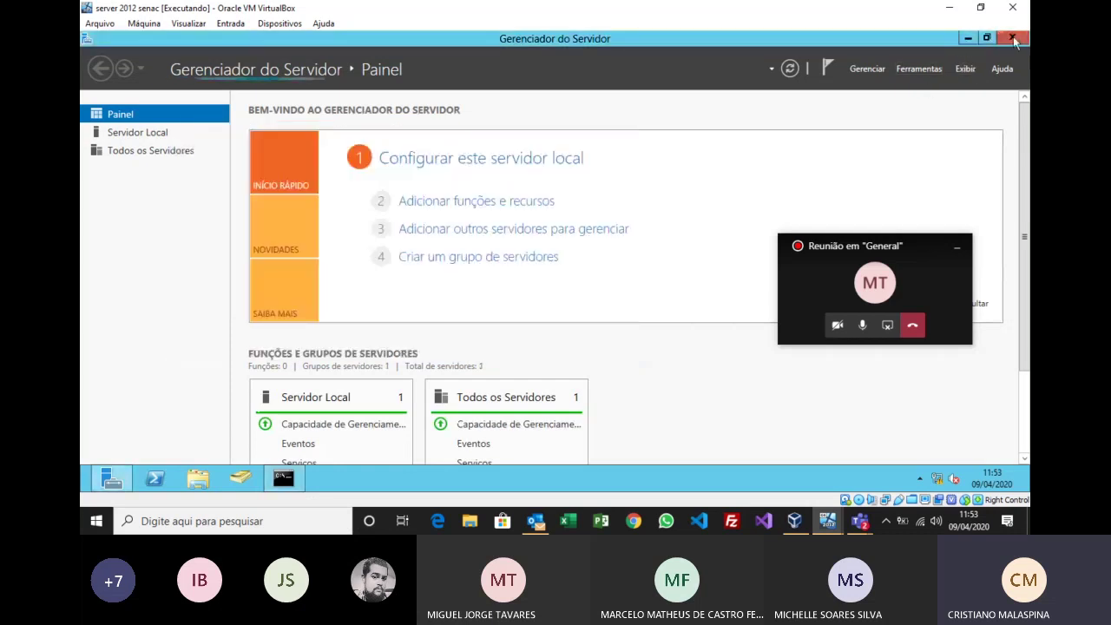
{"action": "left_click", "coordinate": [1011, 37]}
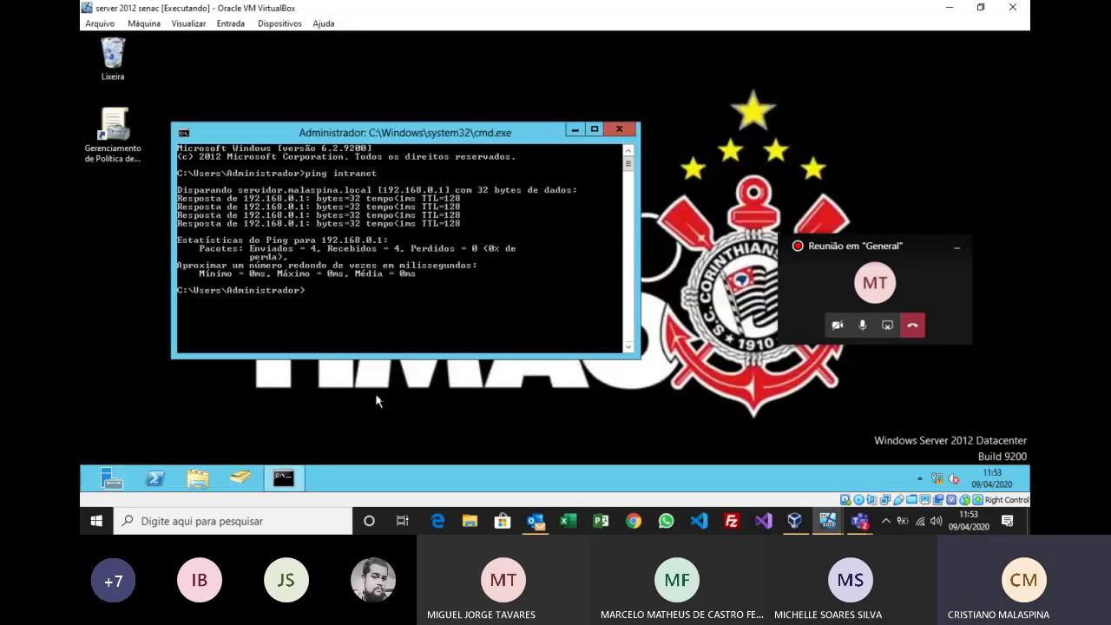
{"action": "left_click", "coordinate": [265, 414]}
{"action": "key", "text": "super"}
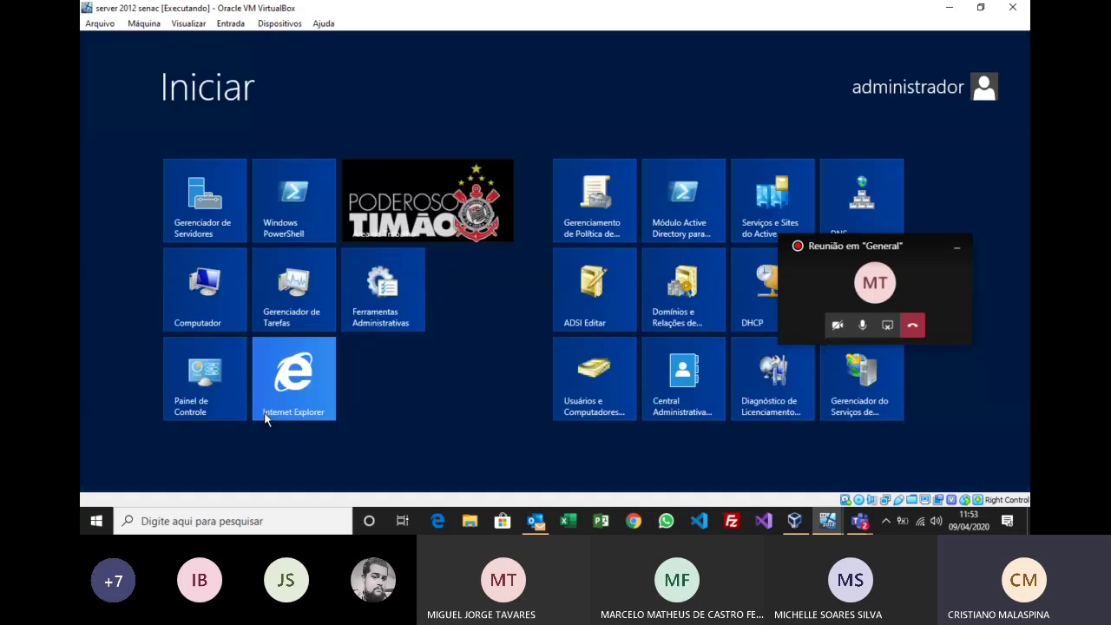
{"action": "key", "text": "super"}
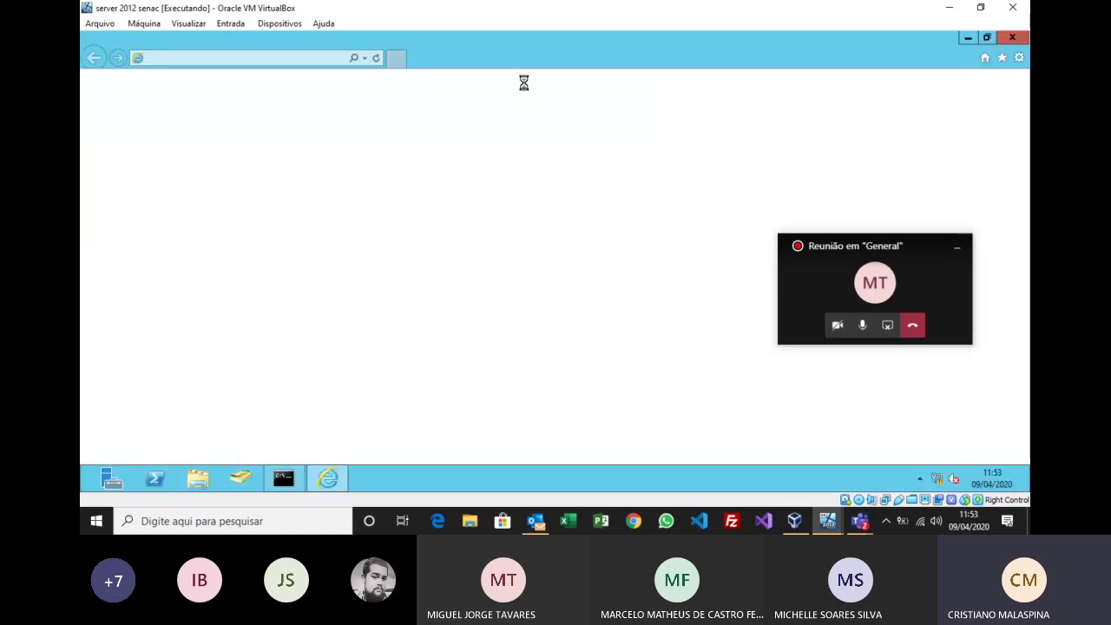
{"action": "left_click", "coordinate": [319, 60]}
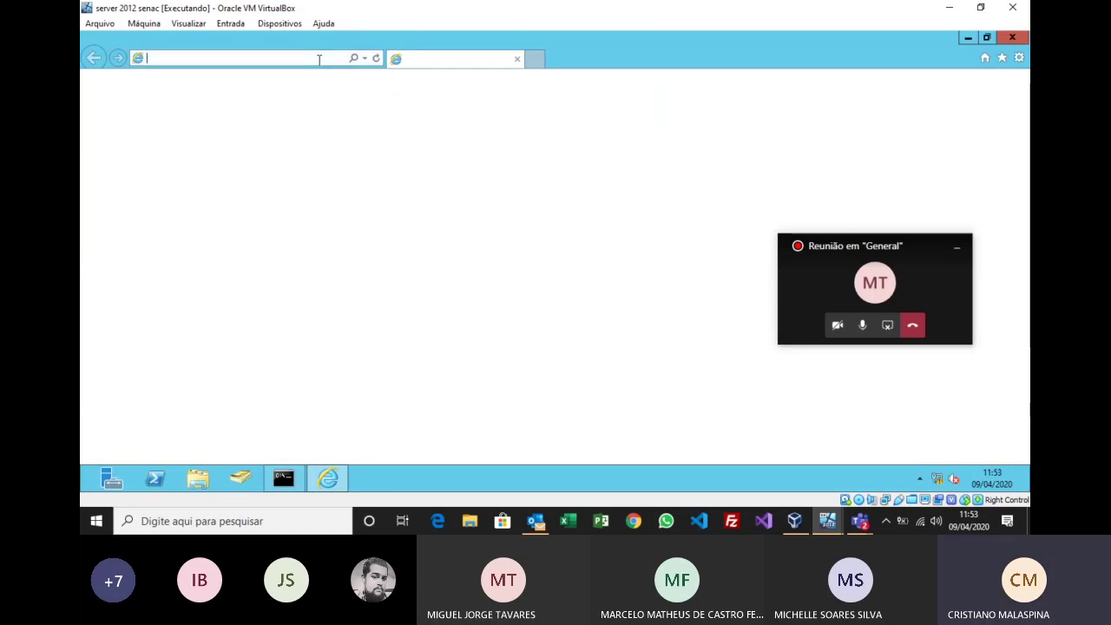
{"action": "type", "text": "in"}
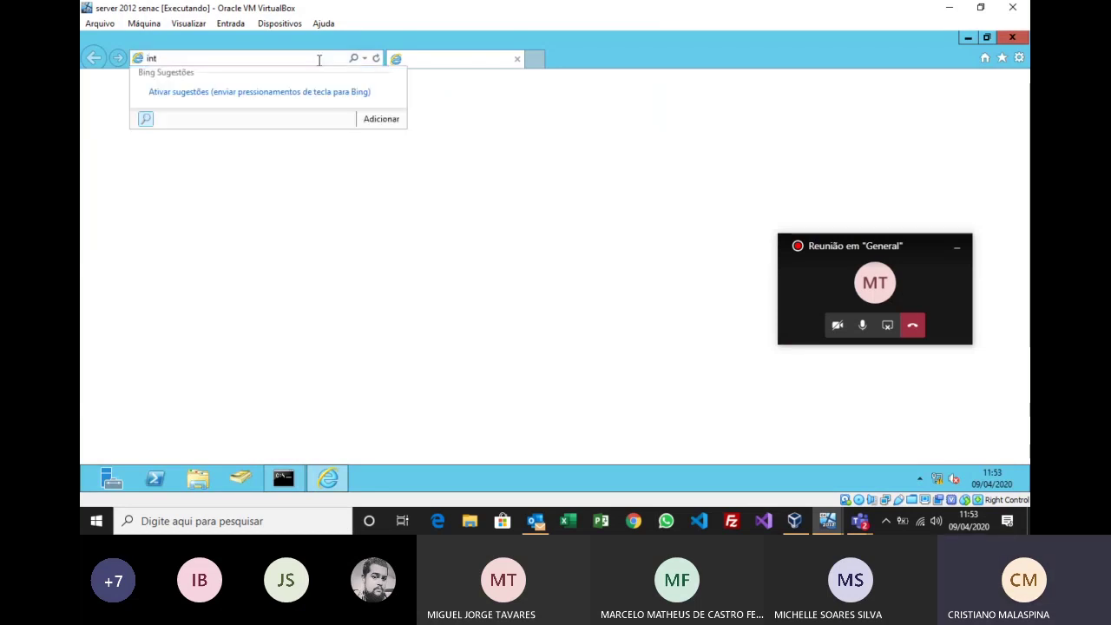
{"action": "type", "text": "t"}
{"action": "key", "text": "Return"}
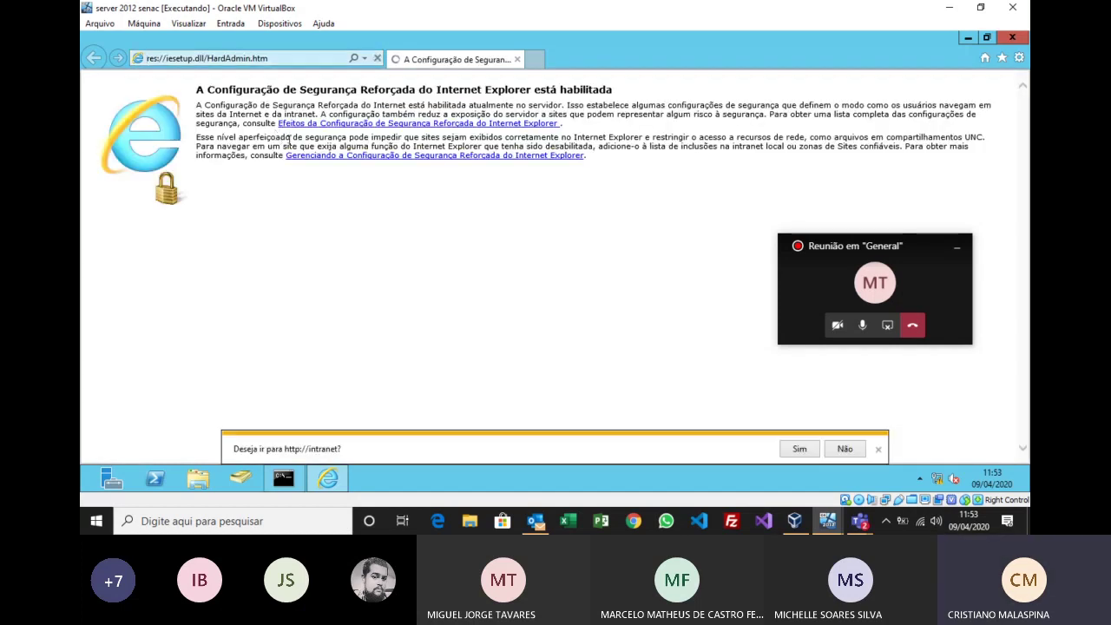
{"action": "left_click", "coordinate": [802, 447]}
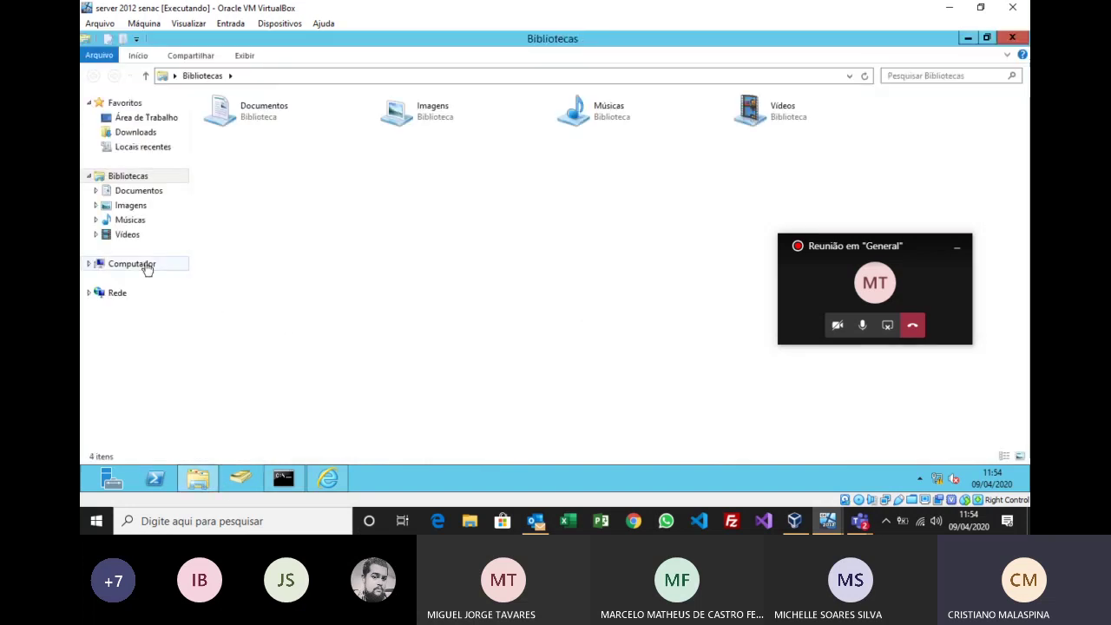
Step: Browse G_DRIVE > aula > aula > Industrial > TPI and select the index page
{"action": "left_click", "coordinate": [143, 266]}
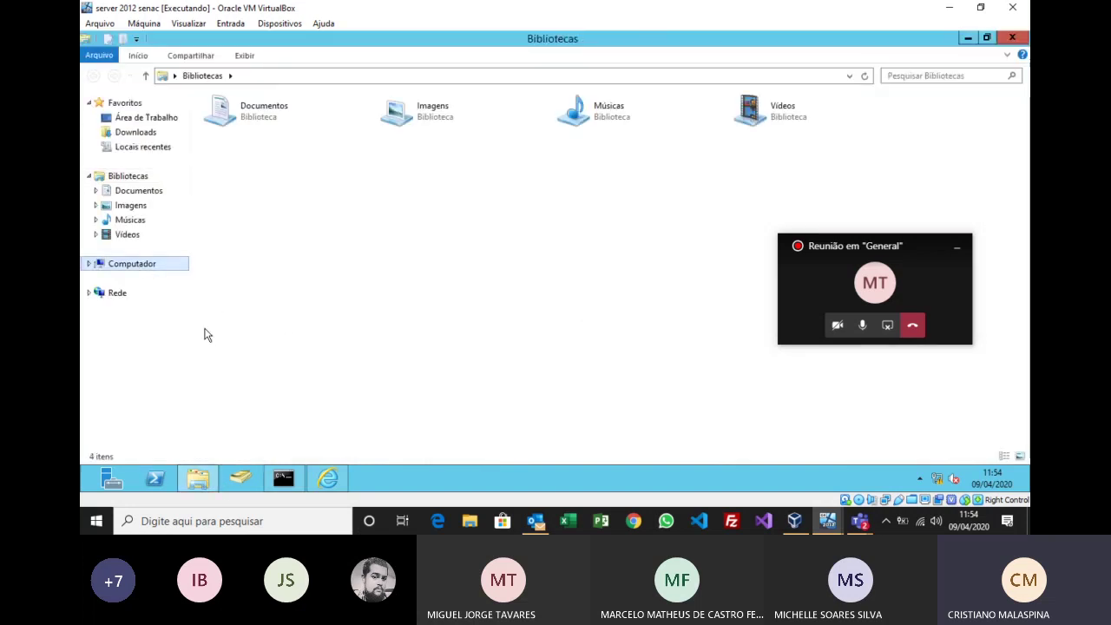
{"action": "double_click", "coordinate": [271, 252]}
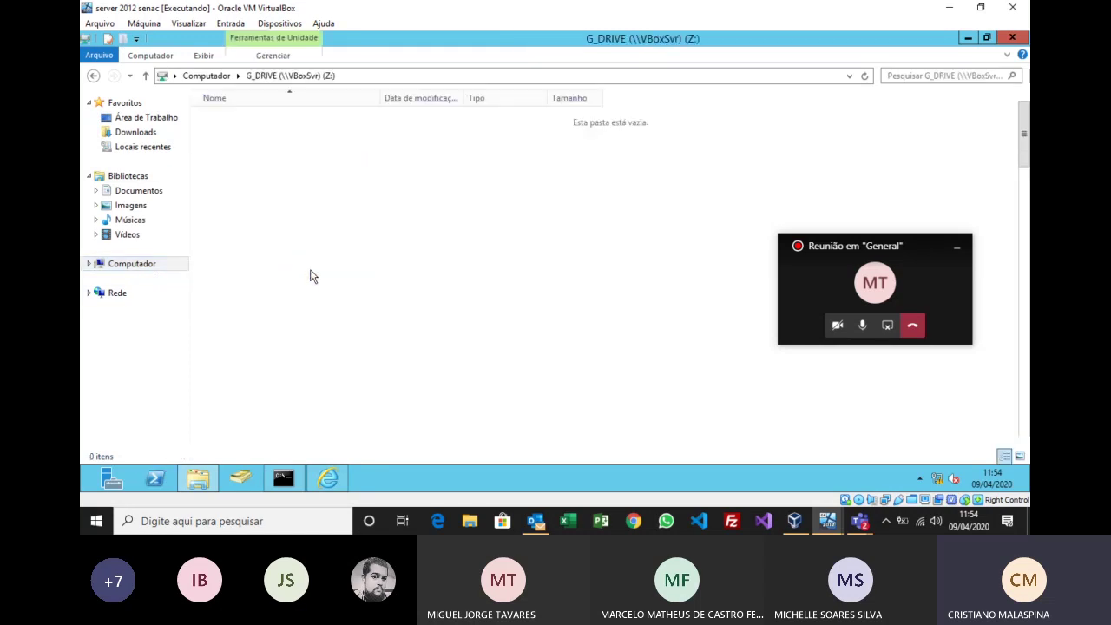
{"action": "left_click", "coordinate": [240, 207]}
{"action": "double_click", "coordinate": [239, 205]}
{"action": "double_click", "coordinate": [236, 136]}
{"action": "double_click", "coordinate": [236, 208]}
{"action": "scroll", "coordinate": [274, 296], "scroll_direction": "down", "scroll_amount": 3}
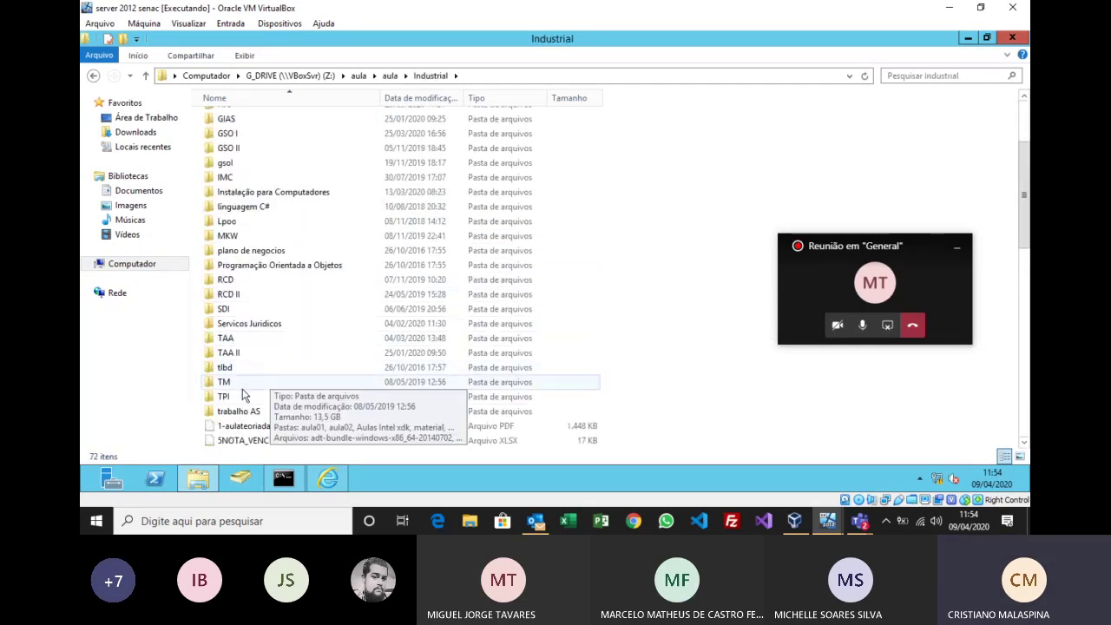
{"action": "double_click", "coordinate": [228, 397]}
{"action": "scroll", "coordinate": [367, 358], "scroll_direction": "down", "scroll_amount": 5}
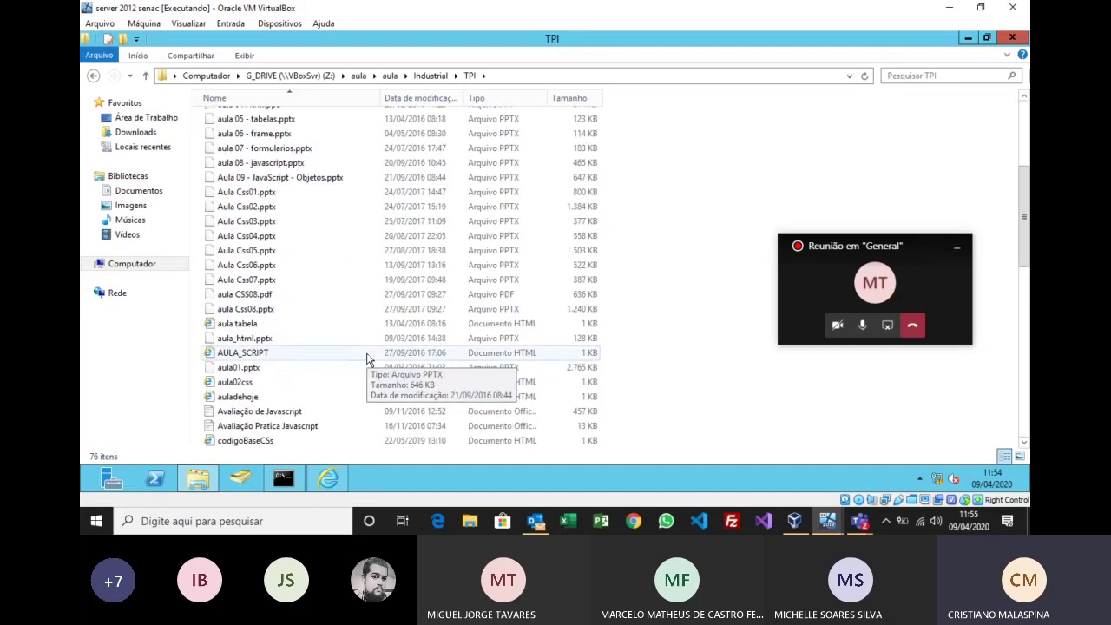
{"action": "scroll", "coordinate": [367, 359], "scroll_direction": "down", "scroll_amount": 4}
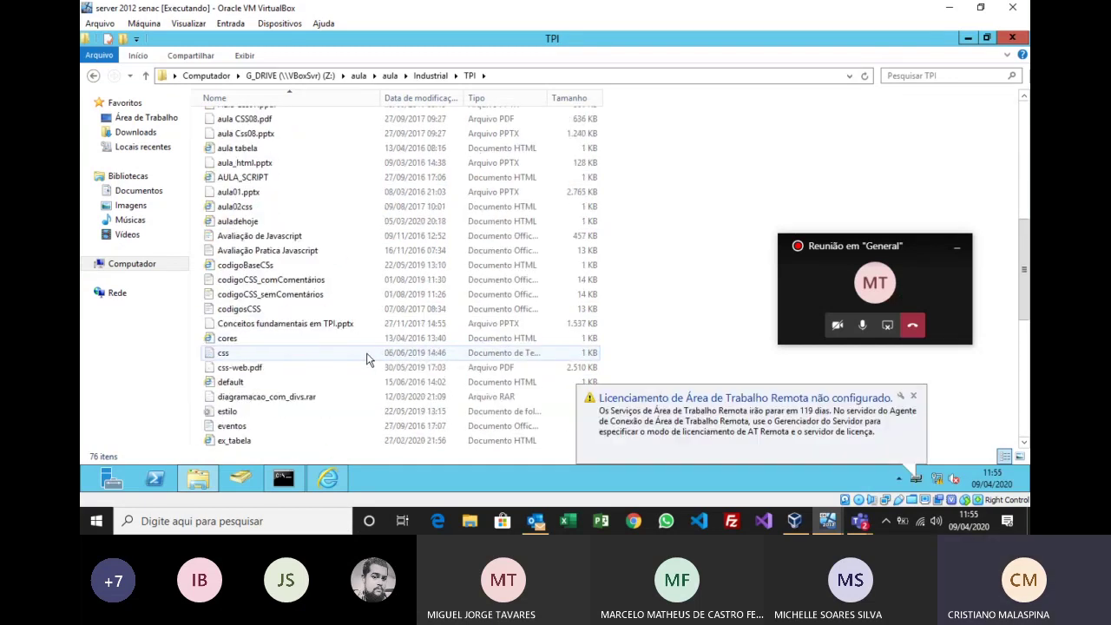
{"action": "scroll", "coordinate": [367, 358], "scroll_direction": "down", "scroll_amount": 3}
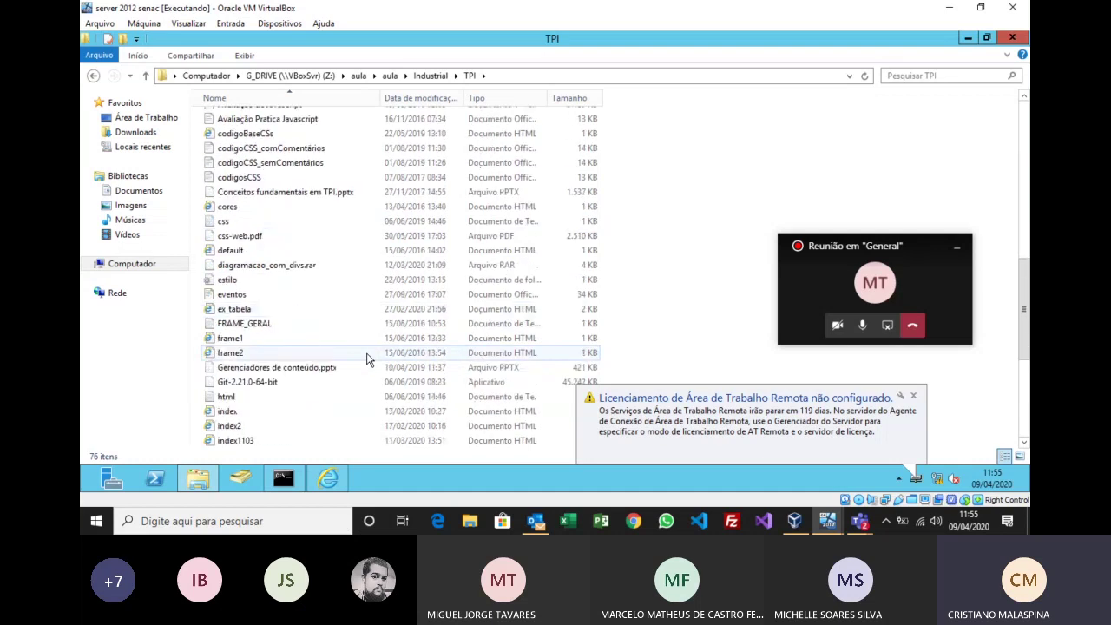
{"action": "left_click", "coordinate": [361, 412]}
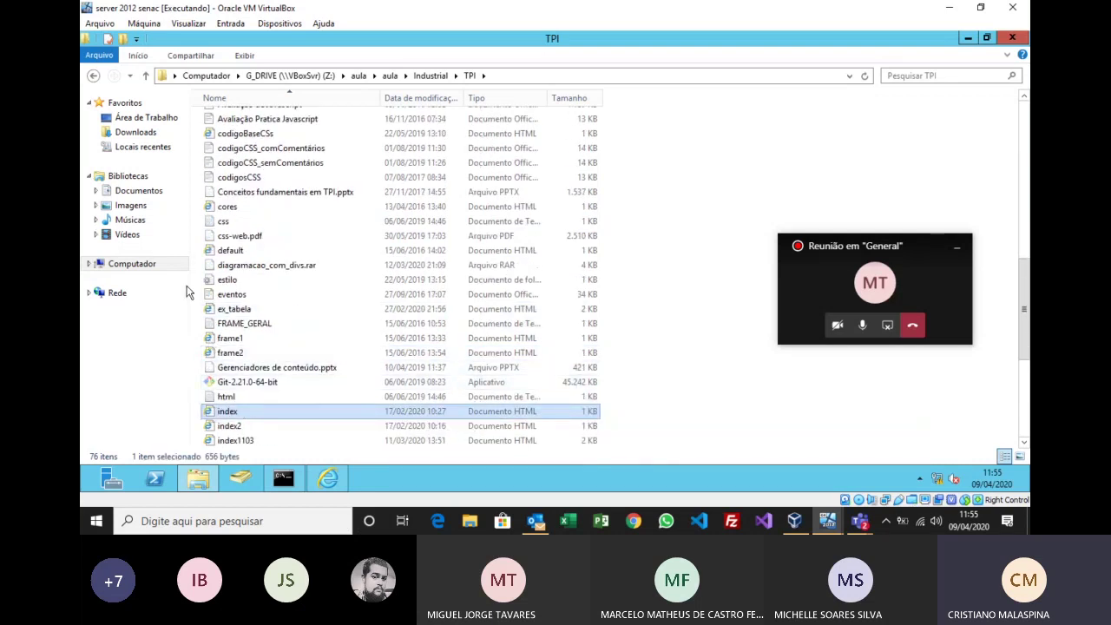
Step: Open C:\inetpub\wwwroot and place the copied index page there
{"action": "left_click", "coordinate": [132, 263]}
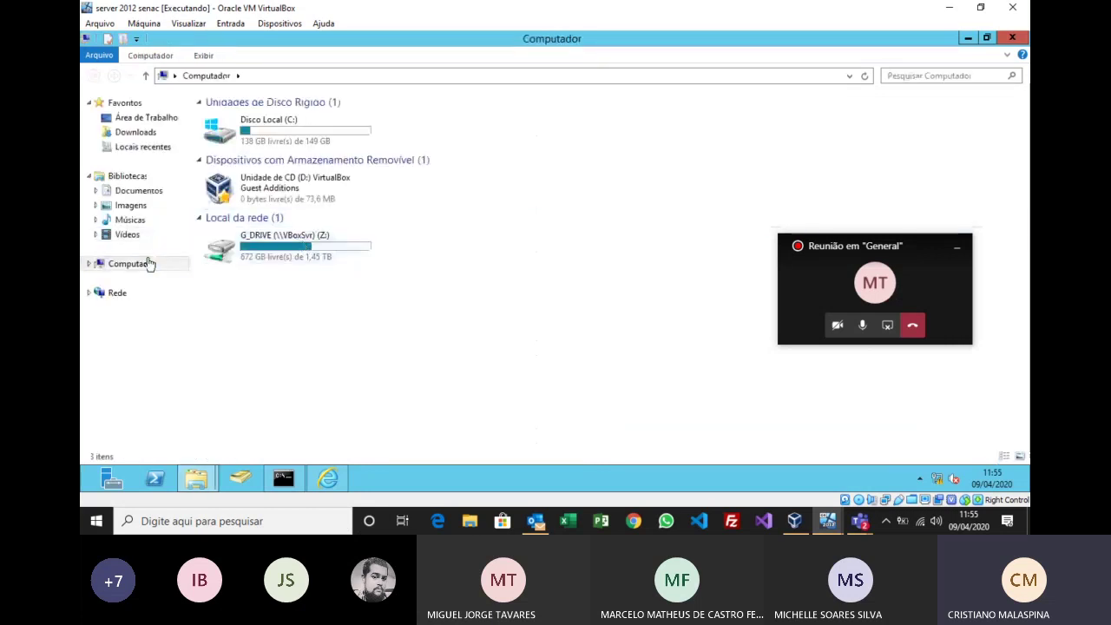
{"action": "double_click", "coordinate": [257, 139]}
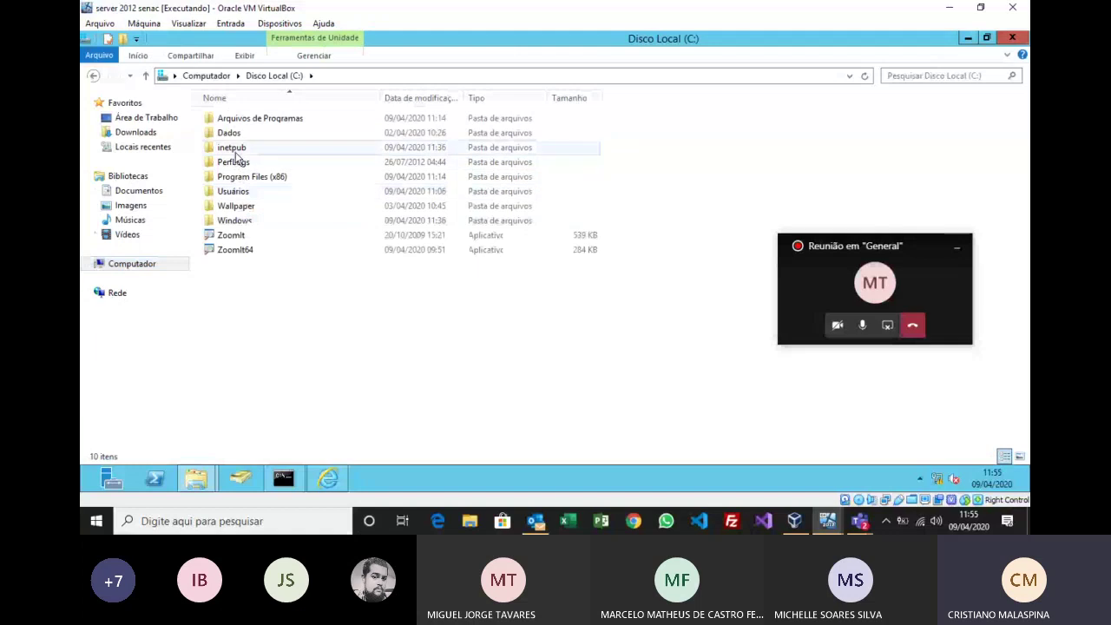
{"action": "double_click", "coordinate": [227, 148]}
{"action": "double_click", "coordinate": [235, 177]}
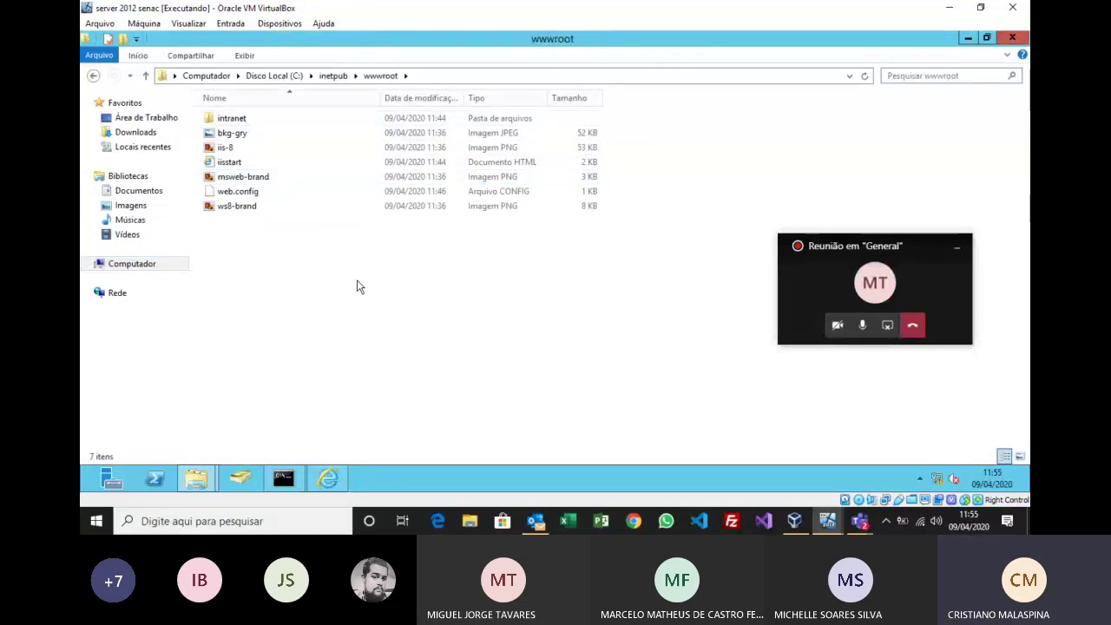
{"action": "left_click", "coordinate": [328, 478]}
{"action": "left_click", "coordinate": [376, 58]}
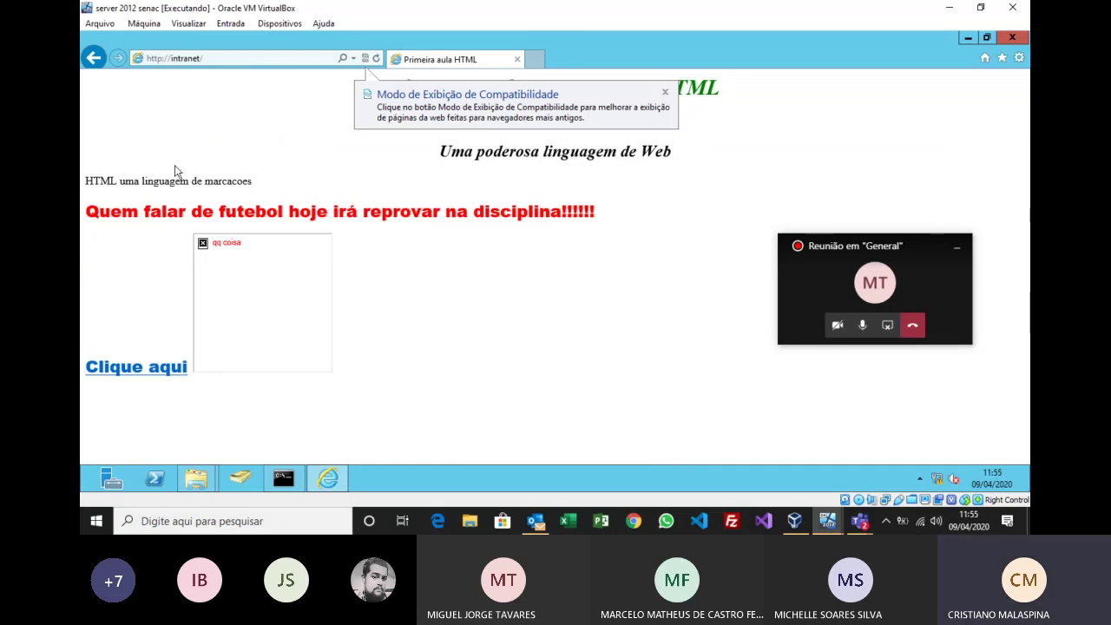
{"action": "left_click", "coordinate": [665, 92]}
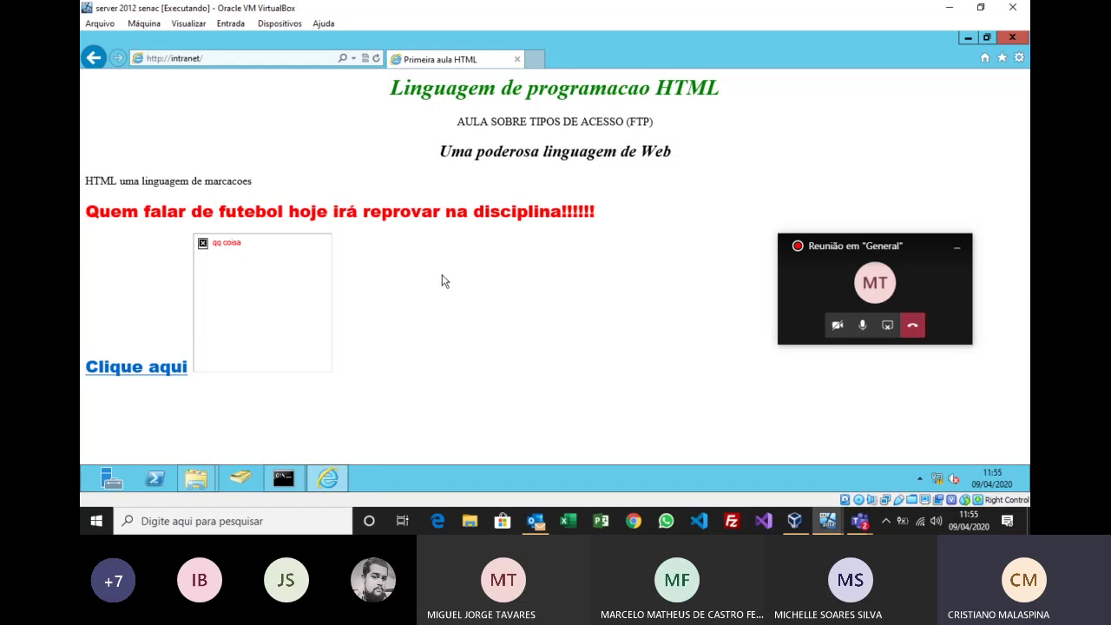
{"action": "left_click", "coordinate": [397, 479]}
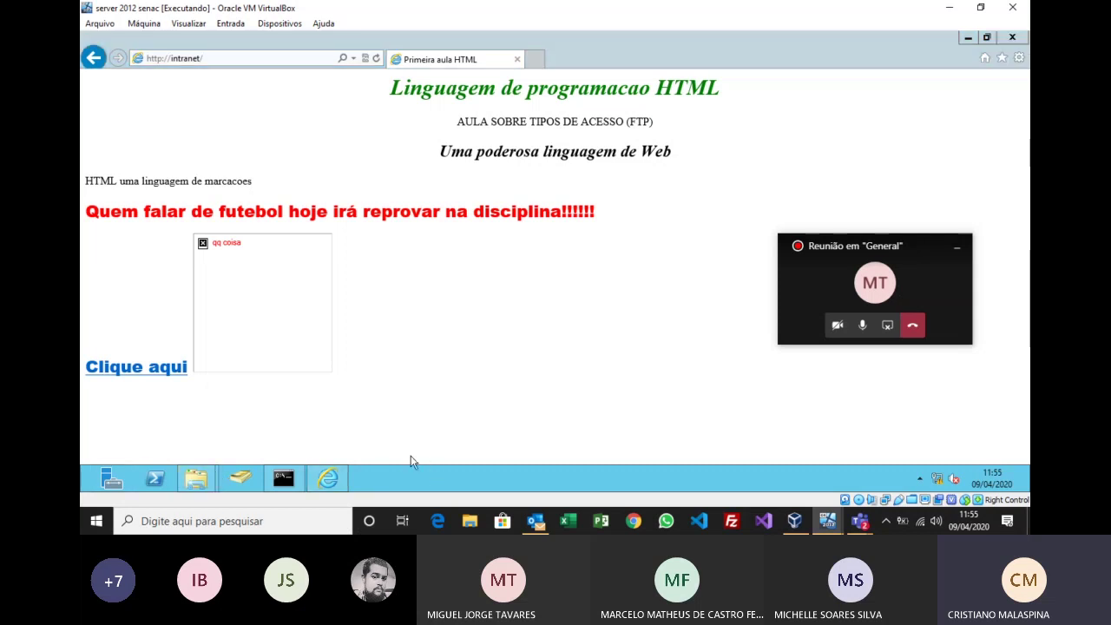
{"action": "key", "text": "super"}
{"action": "left_click", "coordinate": [382, 294]}
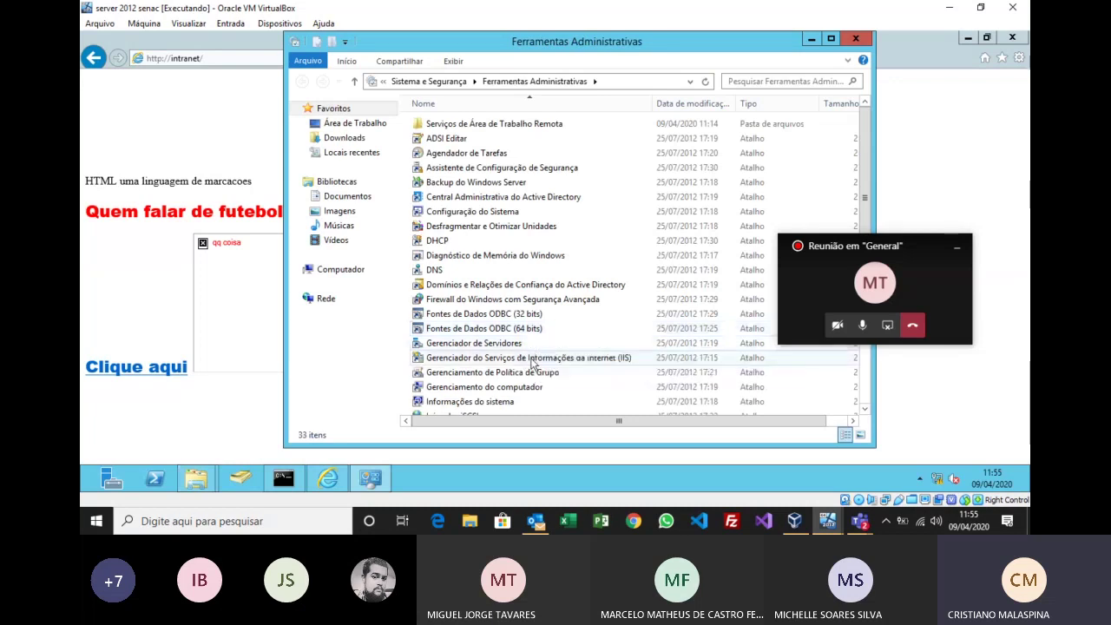
Step: Open Documento Padrão for SERVIDOR > Sites > Default Web Site in maximized IIS Manager
{"action": "left_click", "coordinate": [533, 363]}
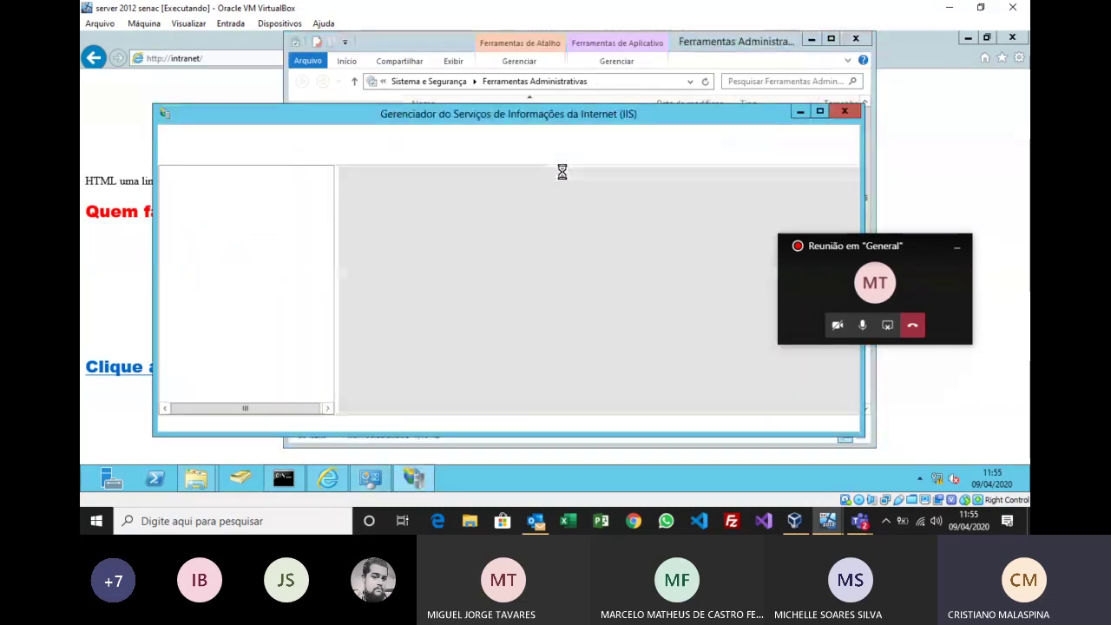
{"action": "left_click", "coordinate": [819, 111]}
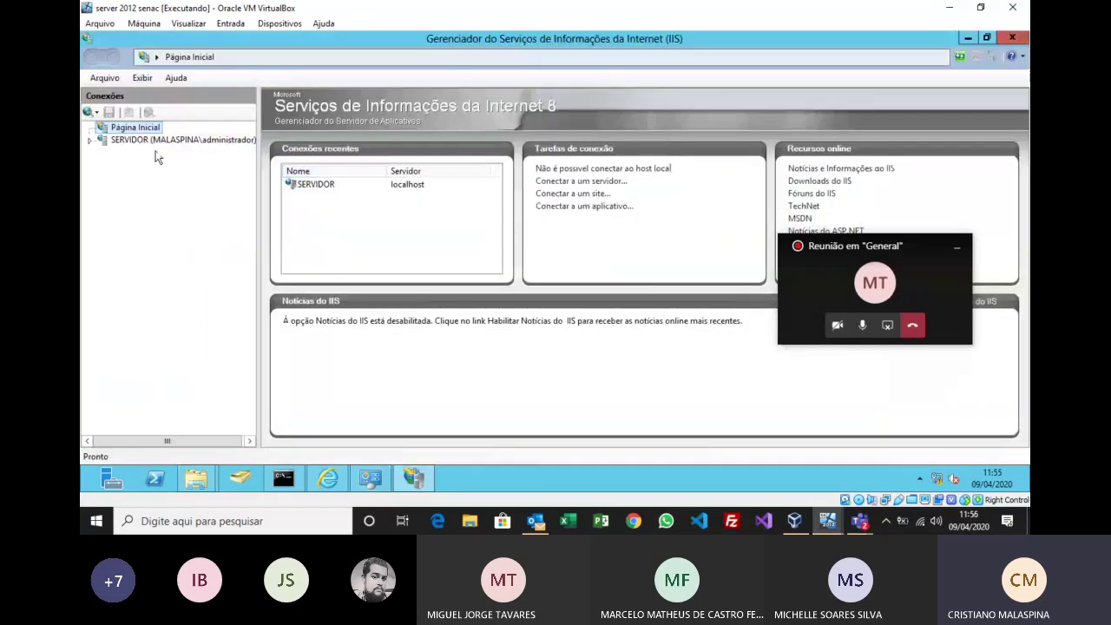
{"action": "left_click", "coordinate": [88, 141]}
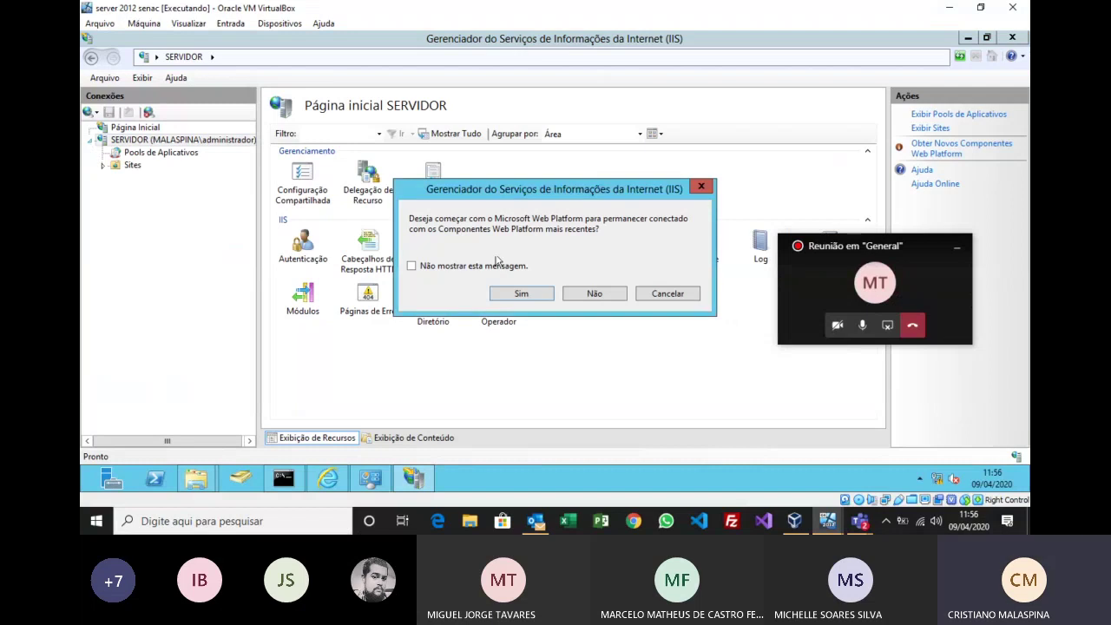
{"action": "left_click", "coordinate": [594, 295]}
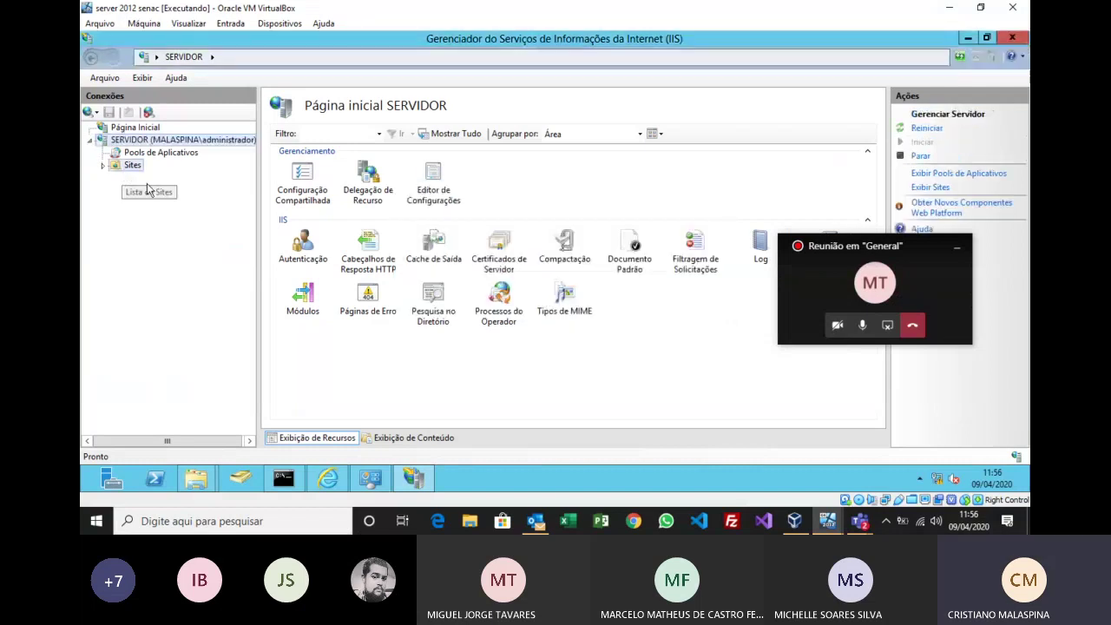
{"action": "left_click", "coordinate": [111, 168]}
{"action": "left_click", "coordinate": [104, 167]}
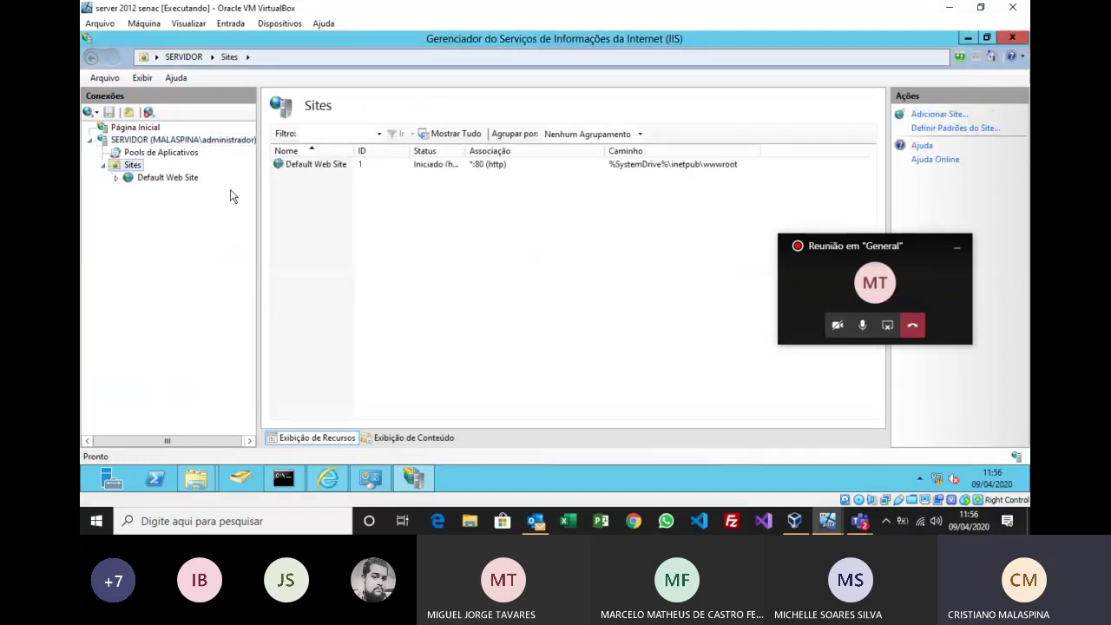
{"action": "left_click", "coordinate": [169, 178]}
{"action": "double_click", "coordinate": [630, 261]}
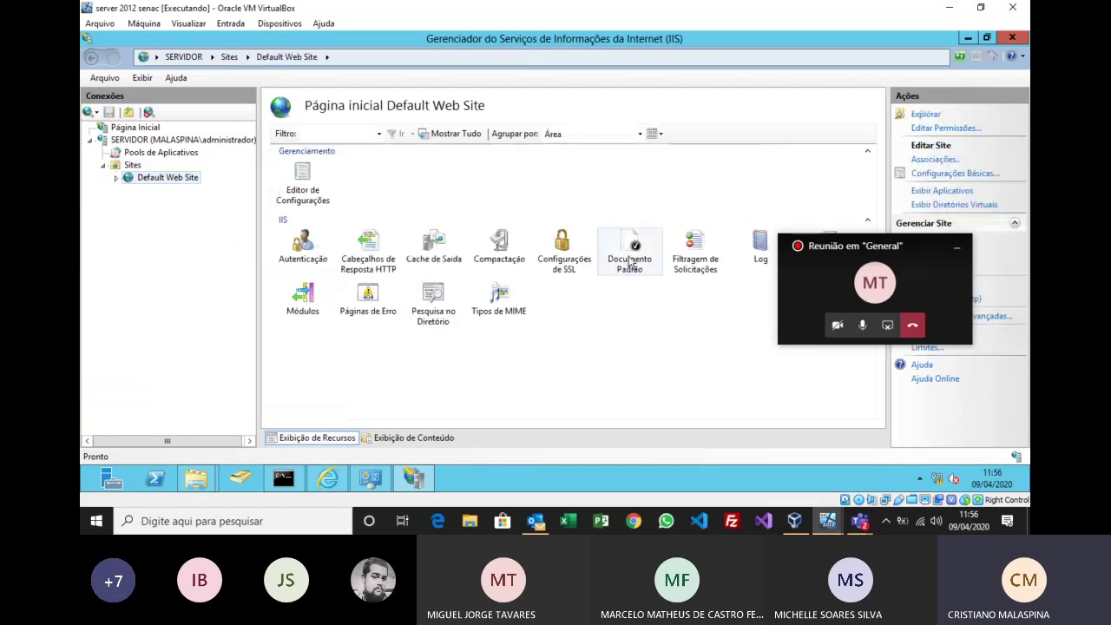
Step: Review the index.htm, index.html and iisstart.htm entries in the Default Document list
{"action": "left_click", "coordinate": [296, 229]}
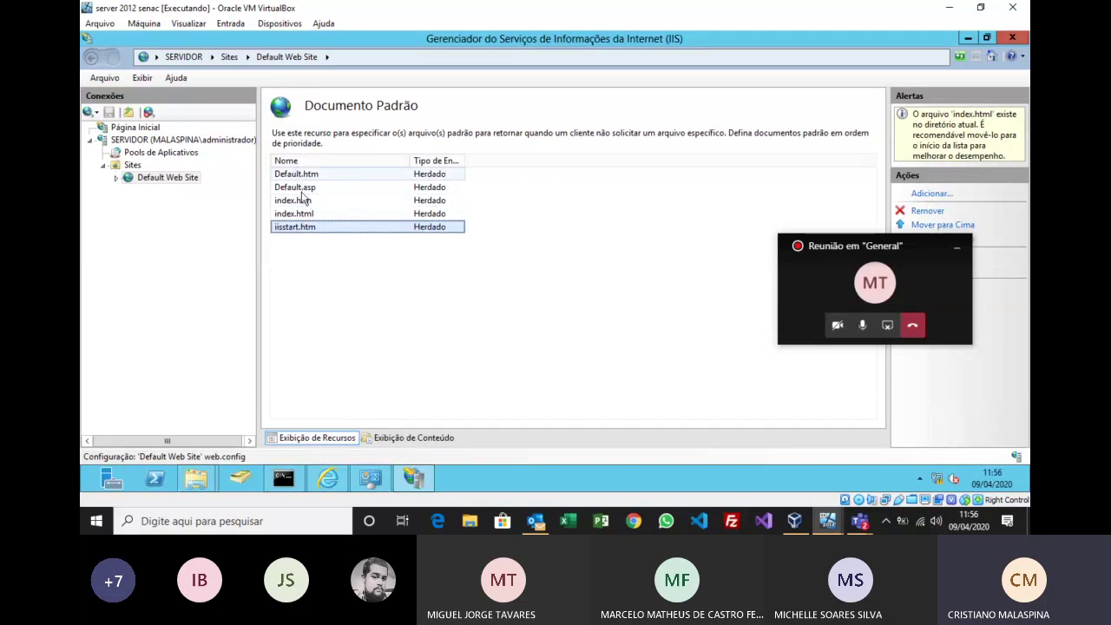
{"action": "left_click", "coordinate": [302, 201]}
{"action": "left_click", "coordinate": [306, 216]}
{"action": "left_click", "coordinate": [307, 203]}
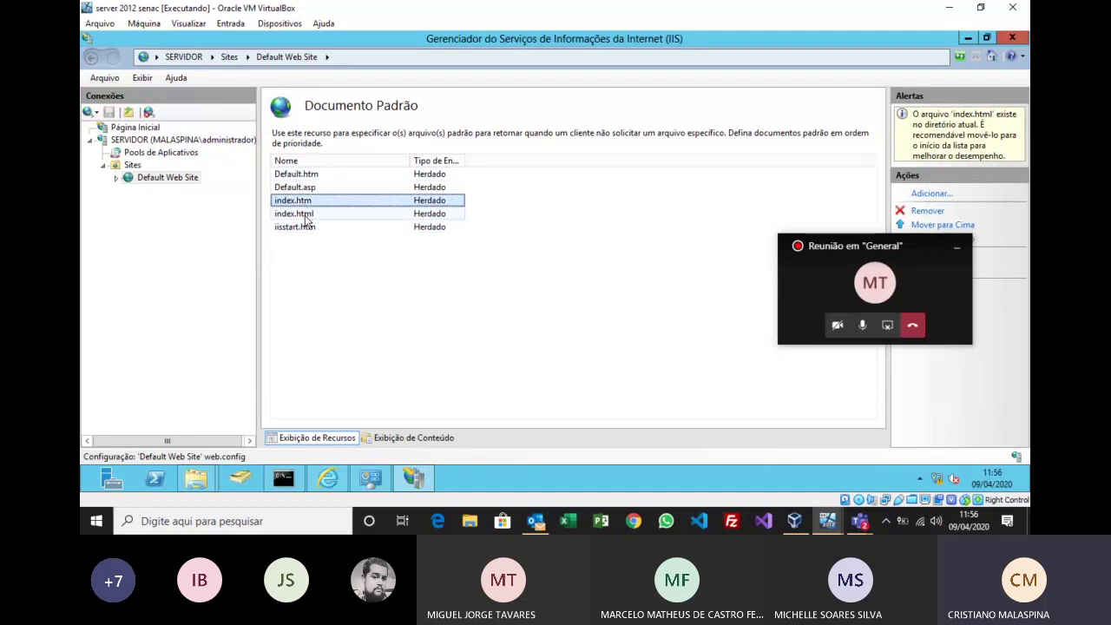
{"action": "left_click", "coordinate": [300, 228]}
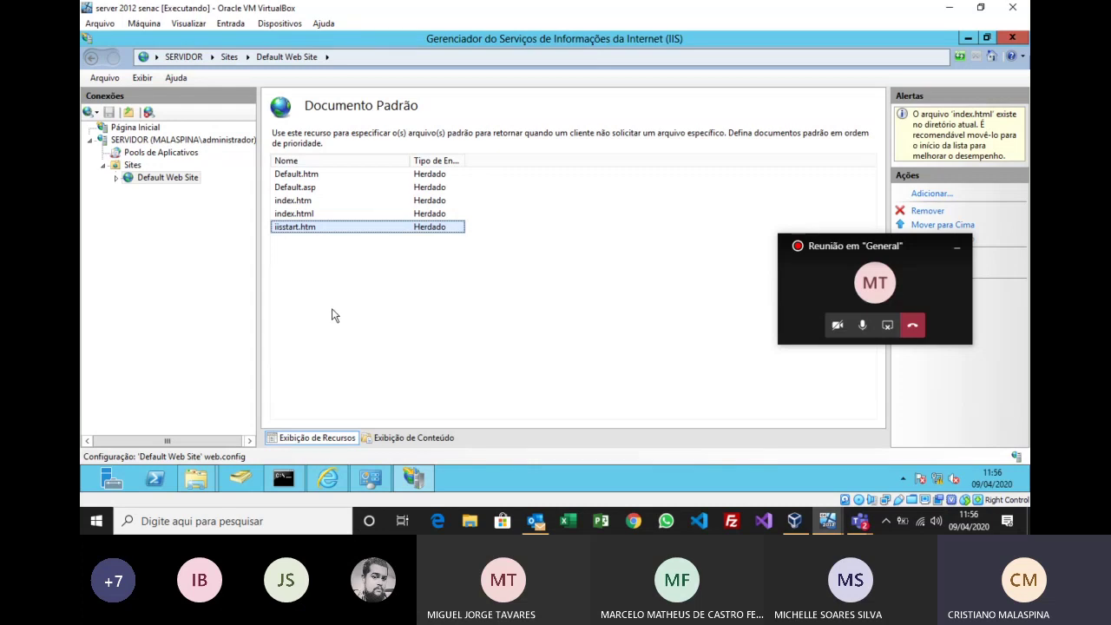
{"action": "left_click", "coordinate": [296, 214]}
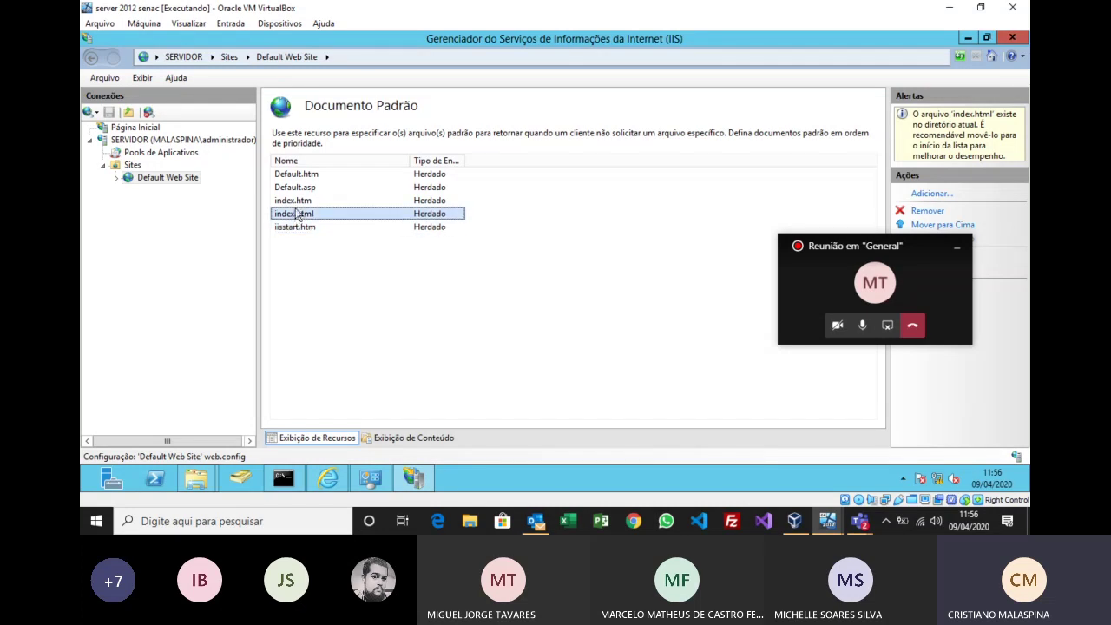
{"action": "left_click", "coordinate": [298, 203]}
{"action": "left_click", "coordinate": [298, 215]}
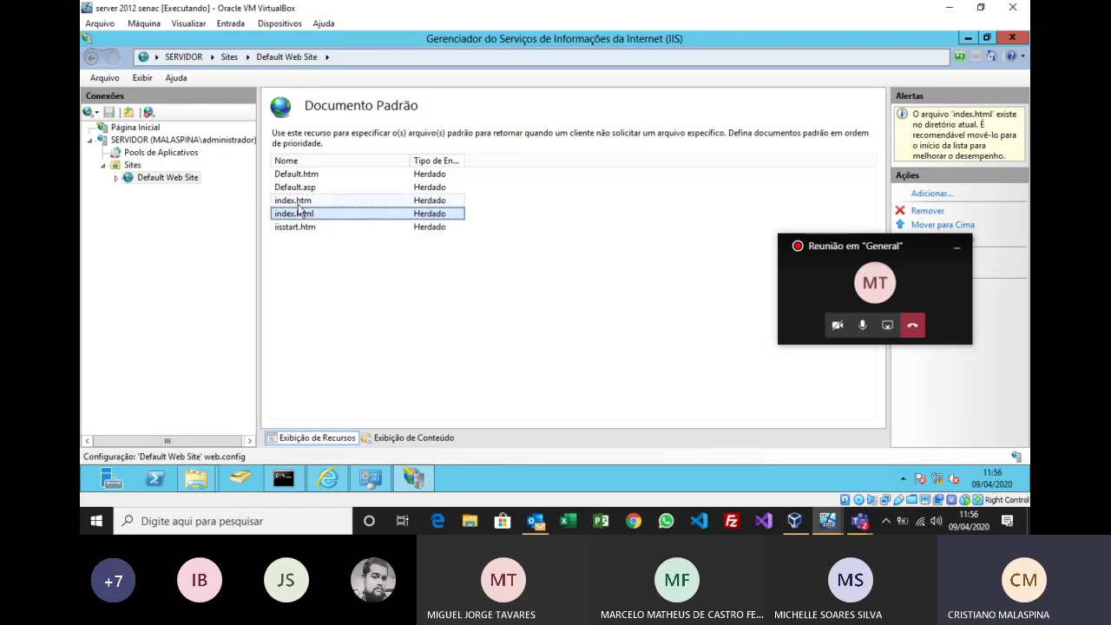
{"action": "left_click", "coordinate": [302, 228]}
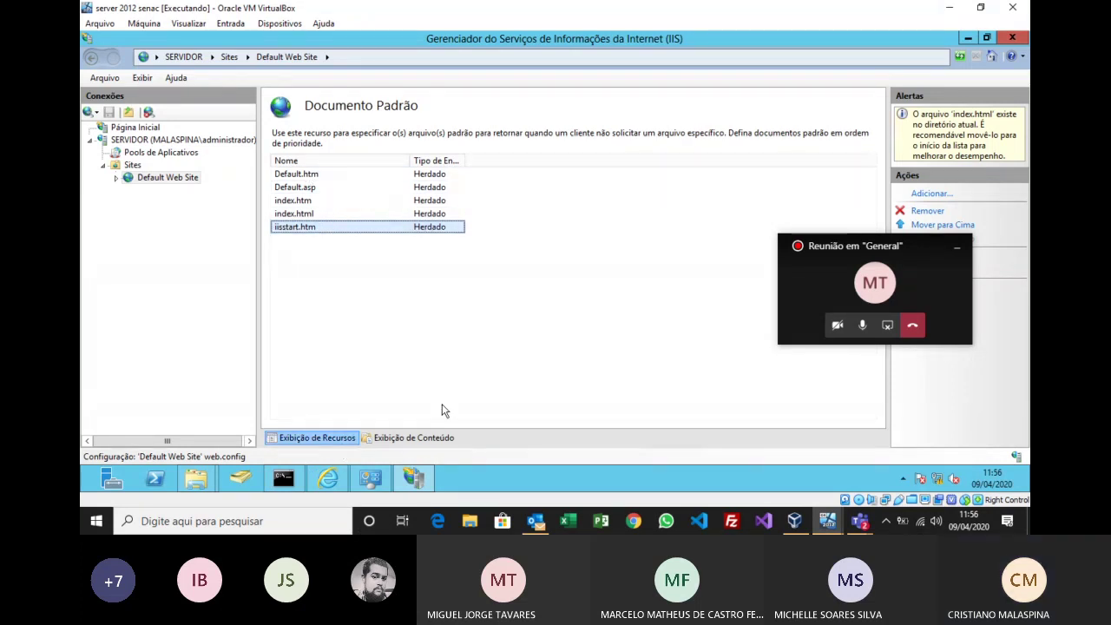
{"action": "left_click_drag", "start_coordinate": [817, 247], "coordinate": [722, 186]}
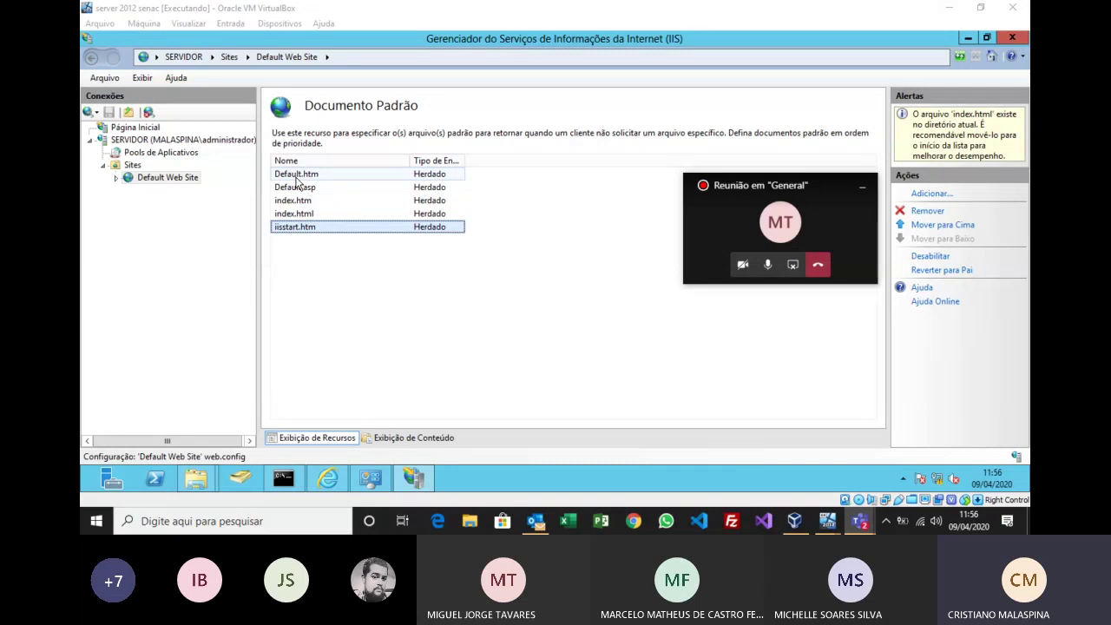
Step: Close IIS Manager, Administrative Tools, Internet Explorer, the wwwroot and TPI windows, and cmd
{"action": "left_click", "coordinate": [1012, 38]}
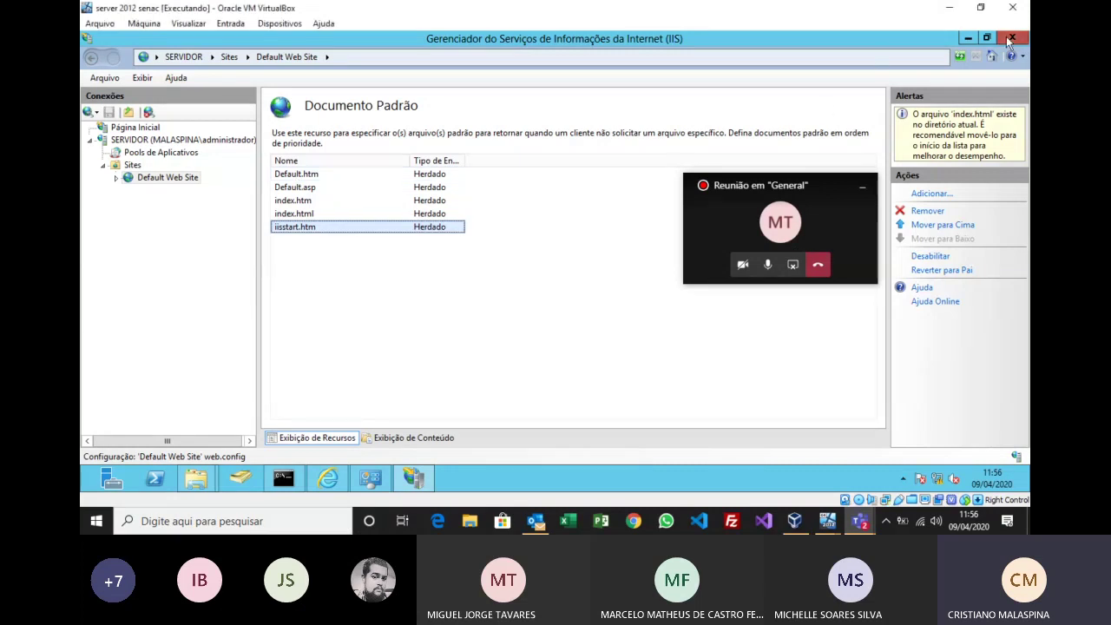
{"action": "left_click", "coordinate": [855, 38]}
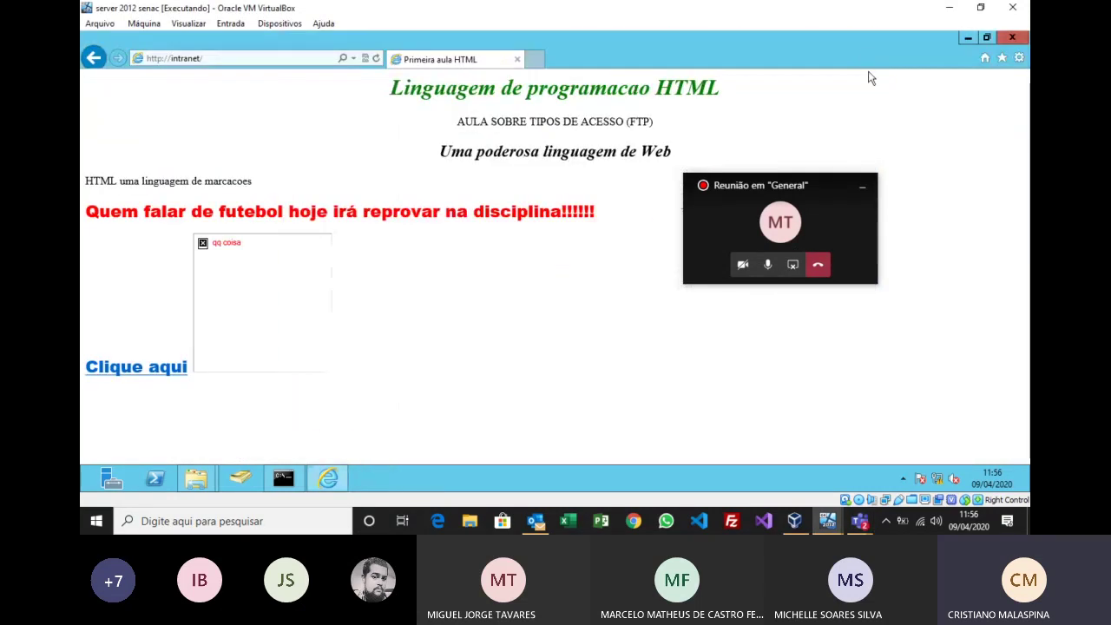
{"action": "left_click", "coordinate": [1012, 37]}
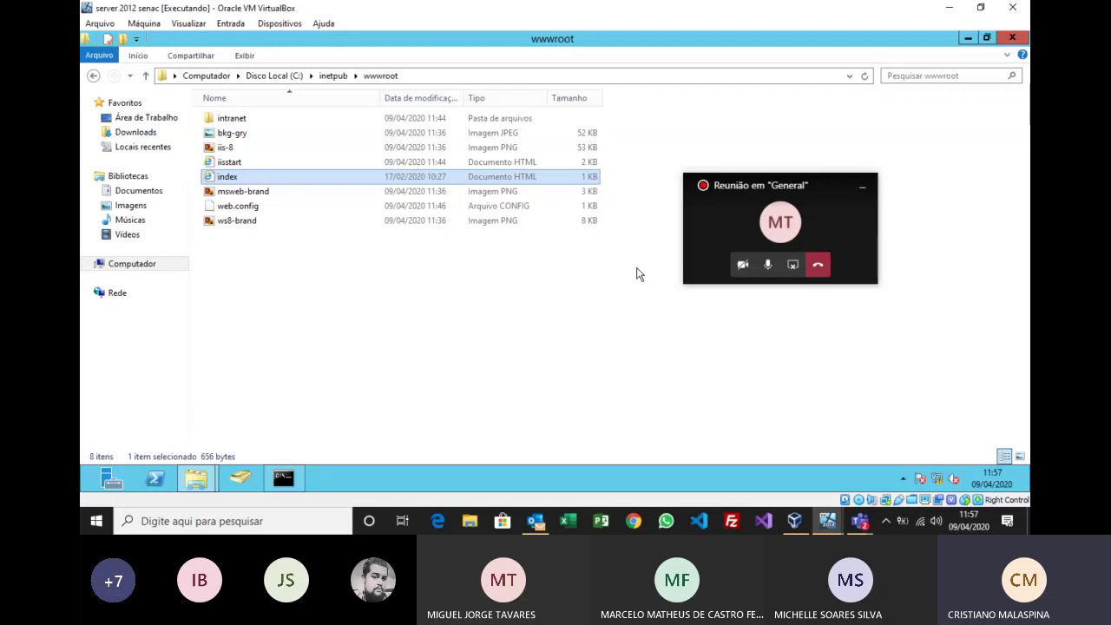
{"action": "key", "text": "Return"}
{"action": "left_click", "coordinate": [1009, 40]}
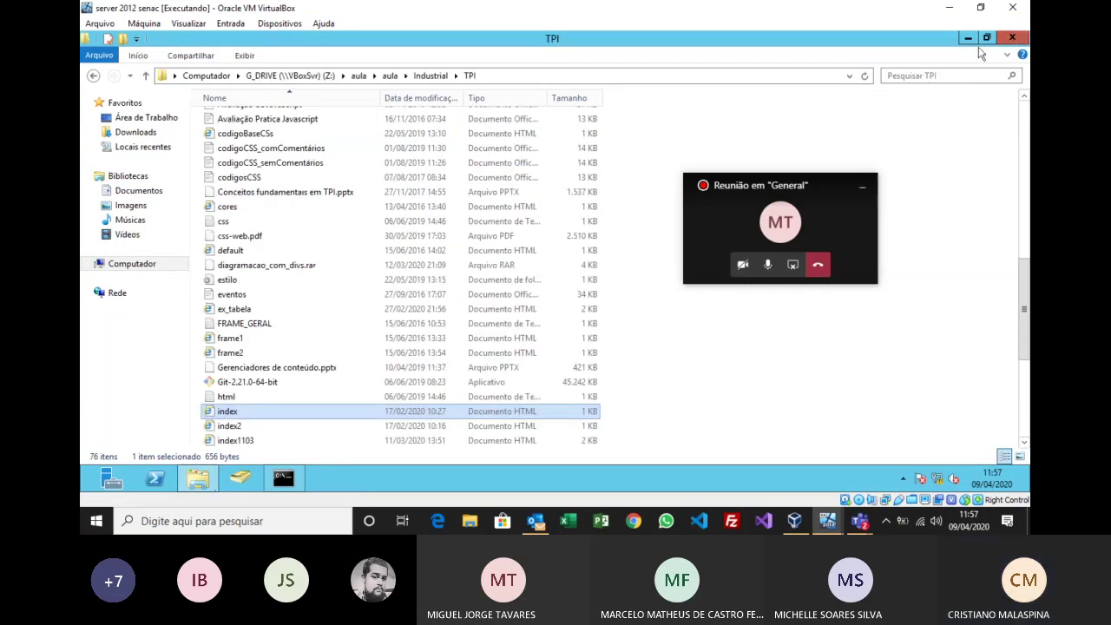
{"action": "left_click", "coordinate": [1012, 37]}
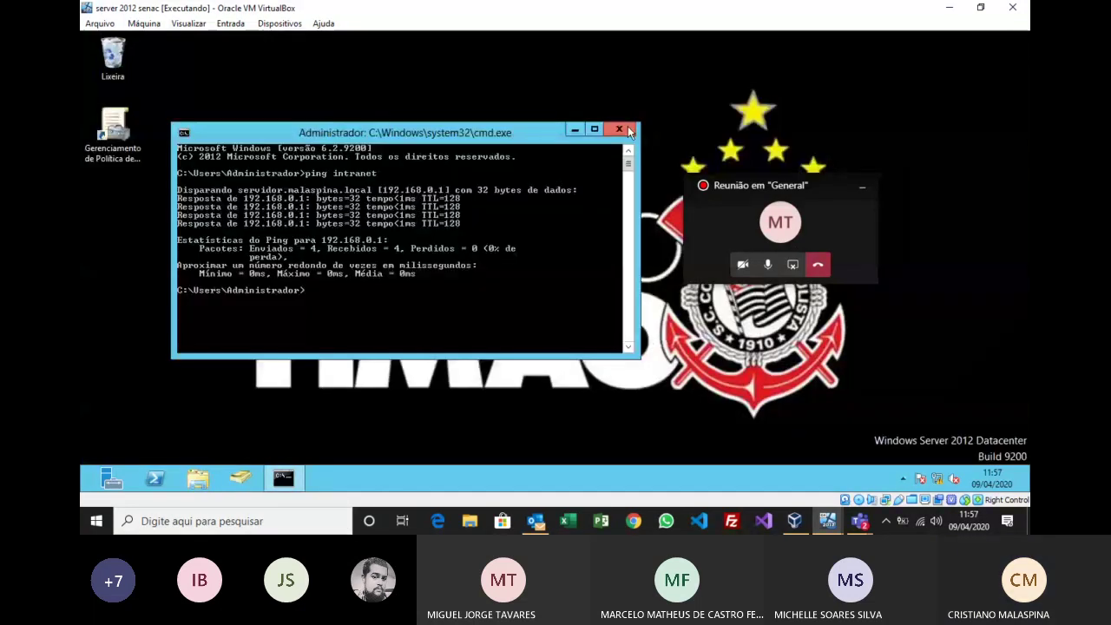
{"action": "left_click", "coordinate": [631, 133]}
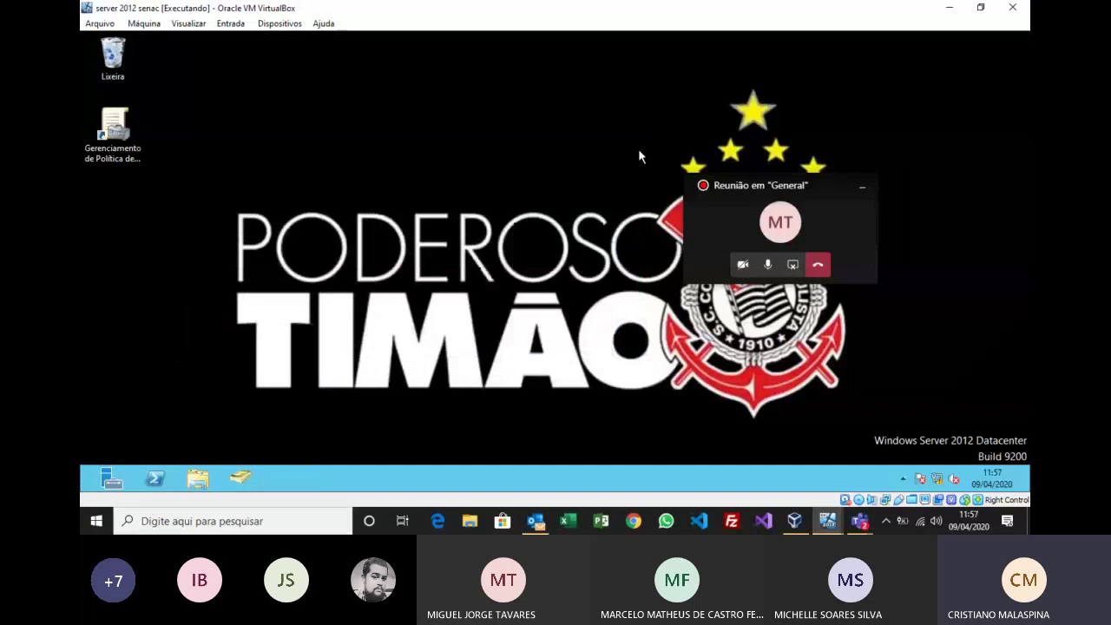